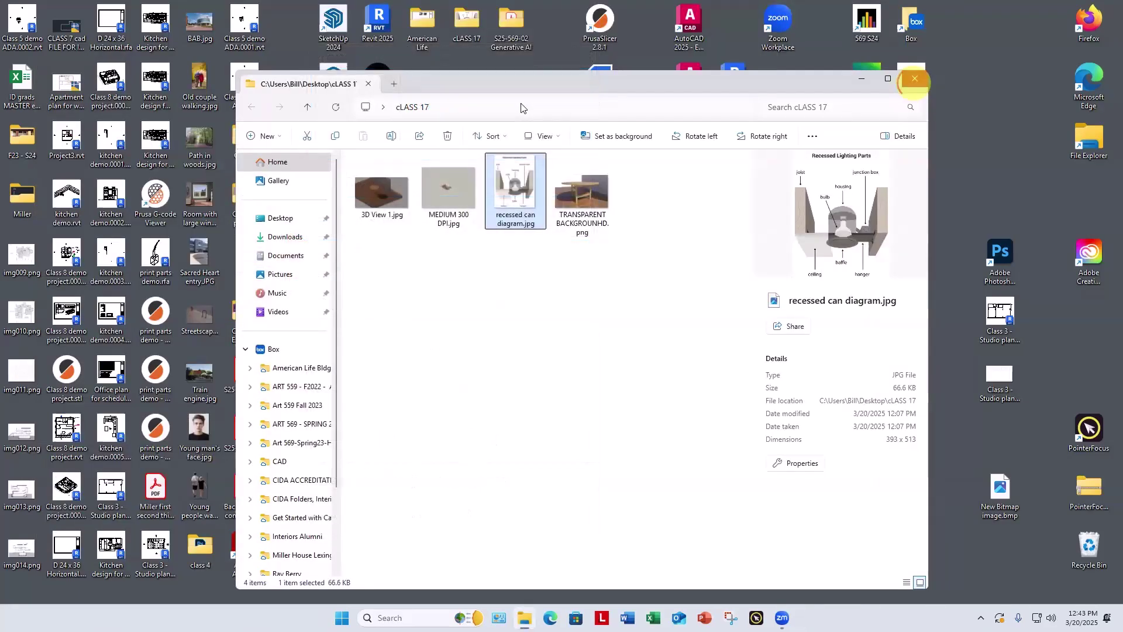
Close the cLASS 17 folder, launch Revit 2025 and create a new project using the Residential-Default.rte template
left_click(918, 78)
double_click(398, 35)
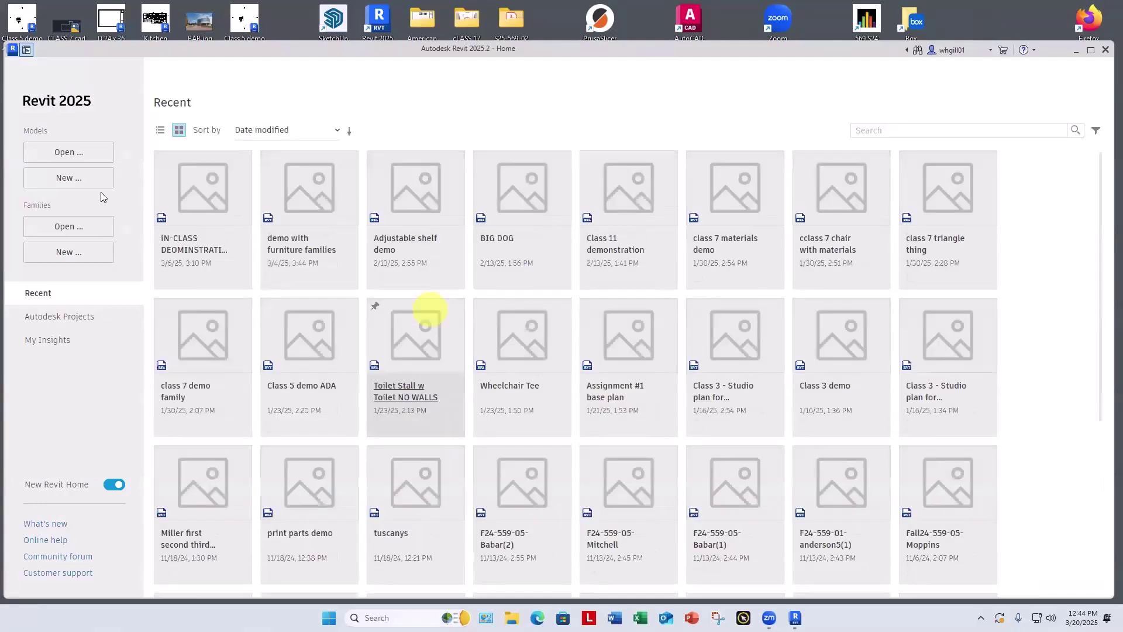
left_click(65, 176)
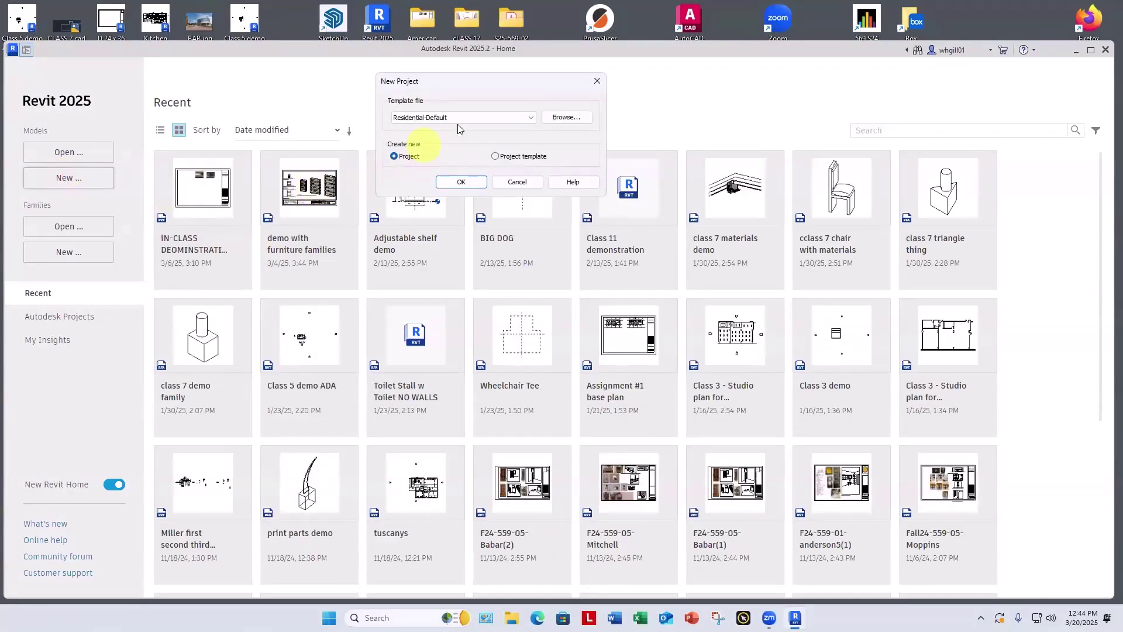
left_click(554, 119)
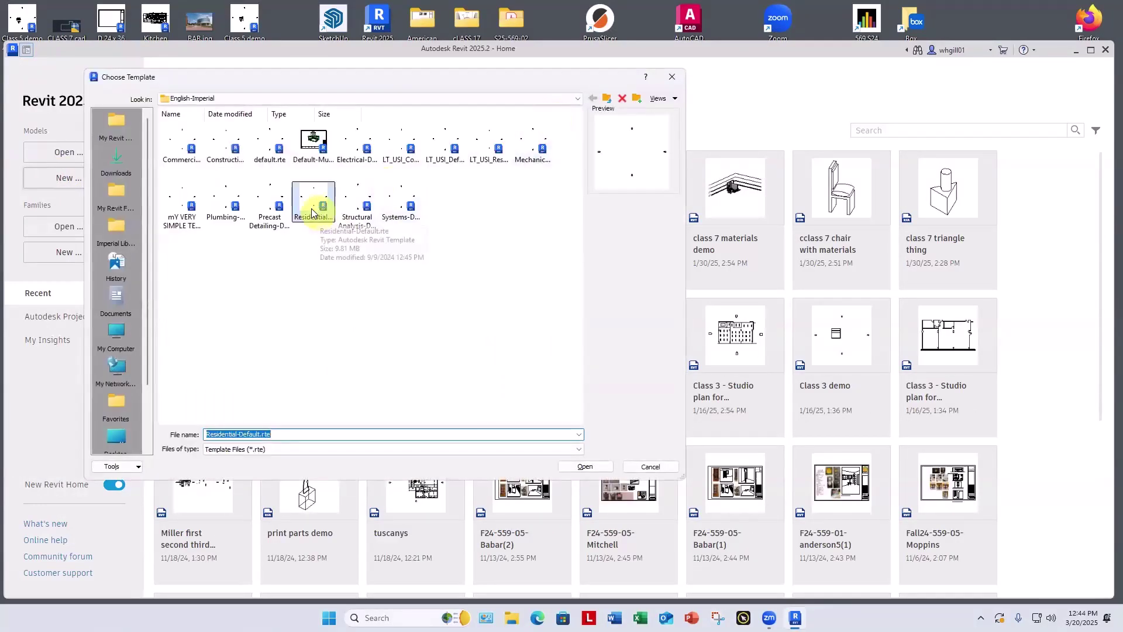
left_click(313, 202)
left_click(585, 466)
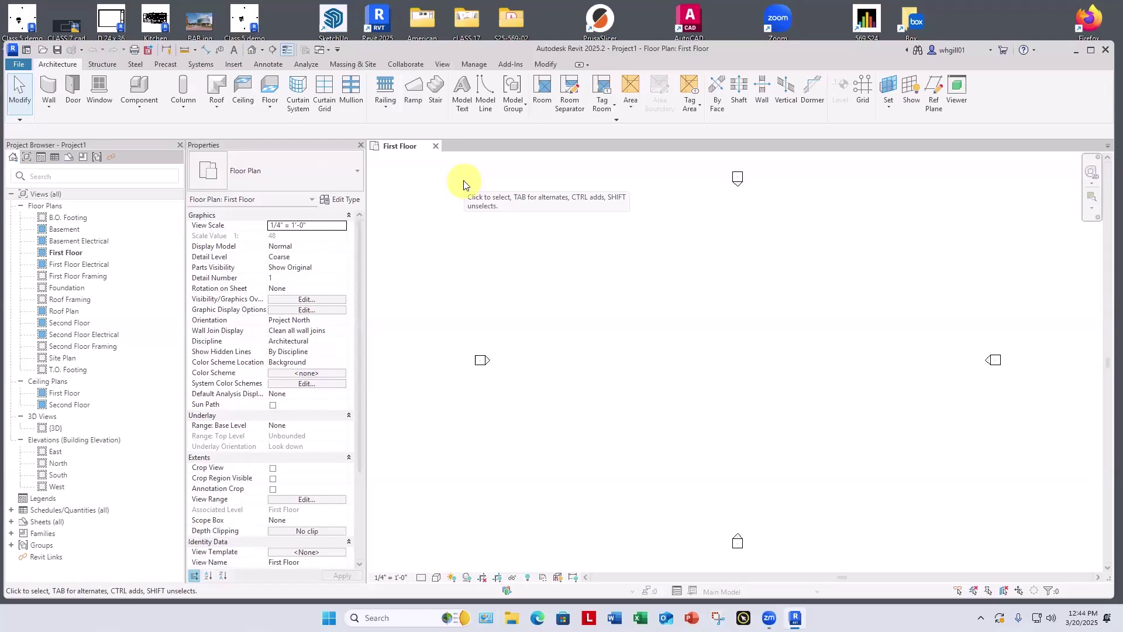
Start an architectural floor on the First Floor level using the Wood Joist 10" - Wood Finish type
left_click(270, 105)
left_click(298, 127)
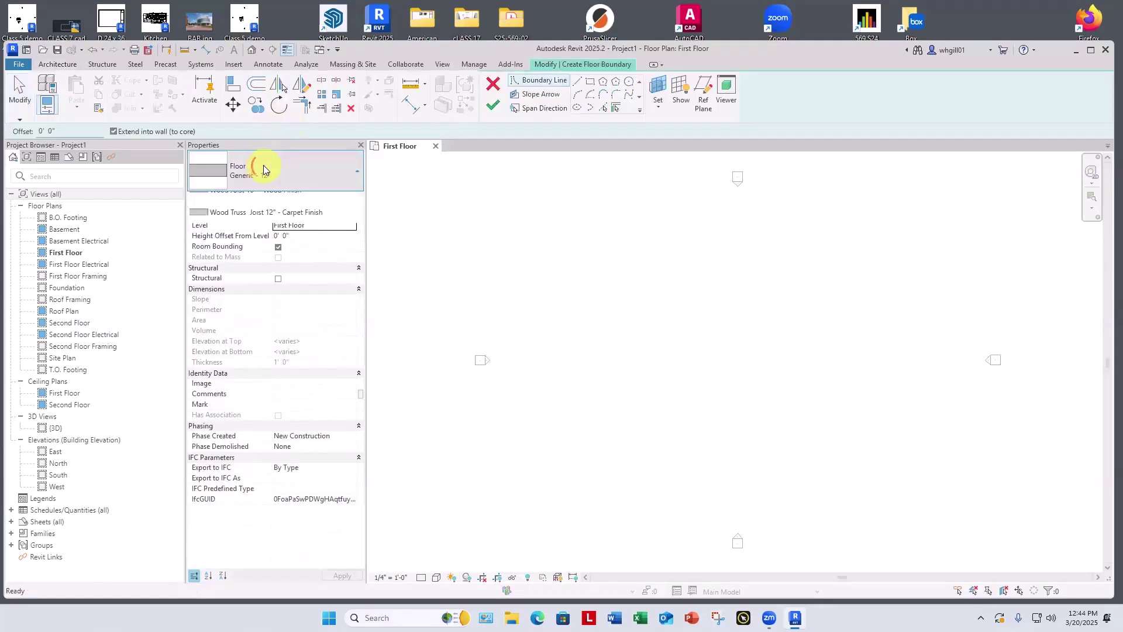
left_click(261, 169)
left_click(281, 346)
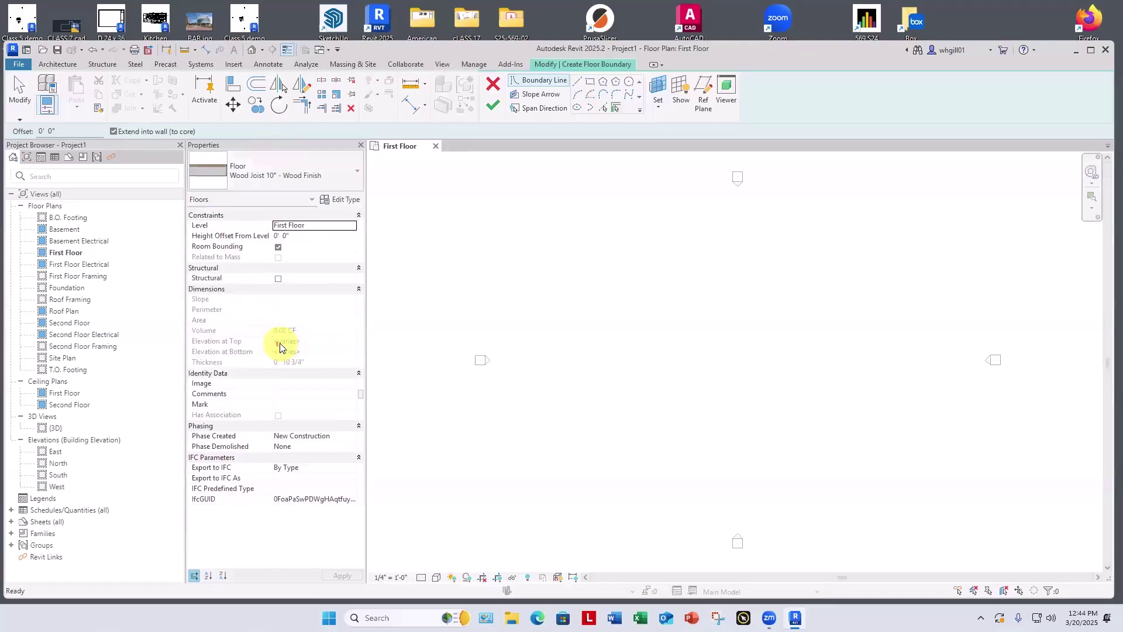
Sketch a rectangular floor boundary about 30' wide by 27' deep between the elevation markers
left_click(590, 83)
left_click(647, 421)
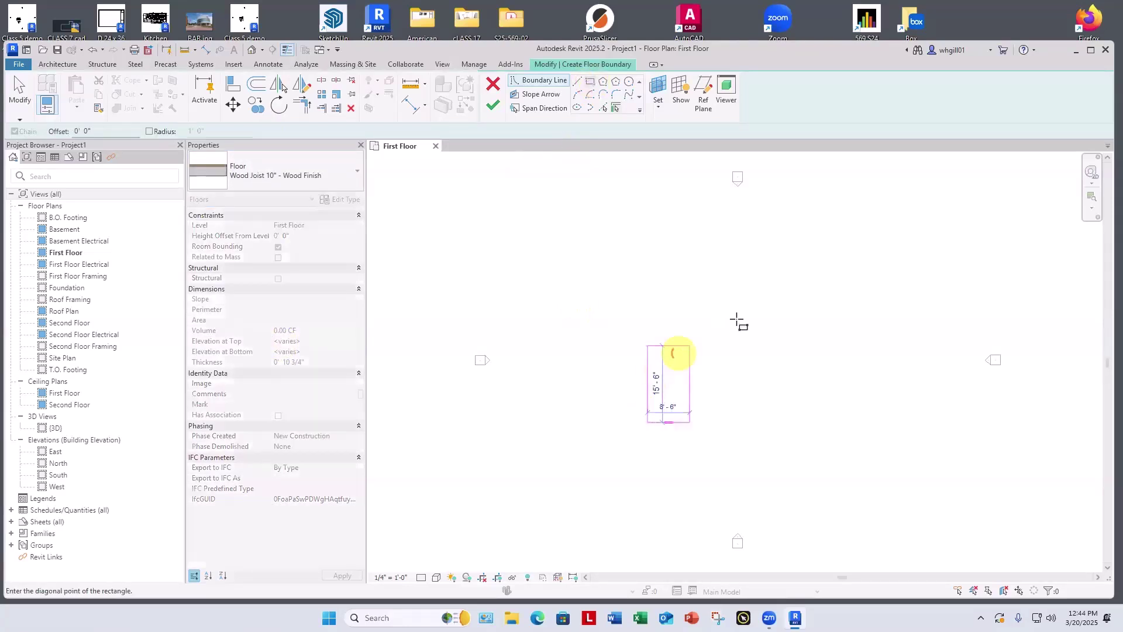
left_click(796, 289)
key("Escape")
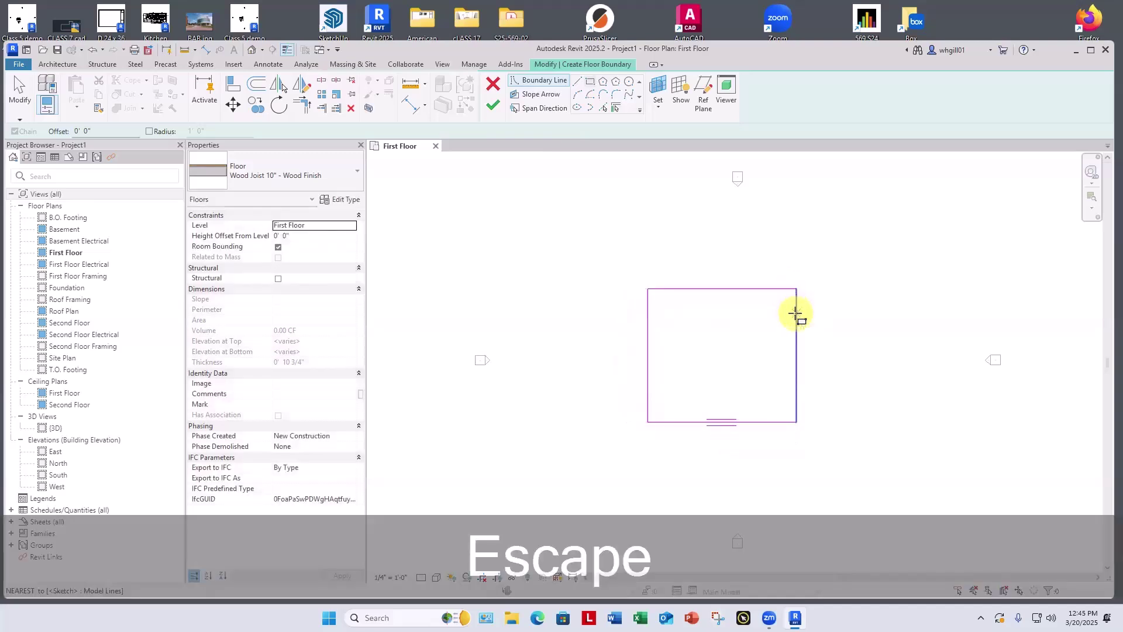
key("Escape")
Move the boundary's east edge slightly outward and its north edge inward for a depth of about 20'-6", and finish the floor
left_click(796, 317)
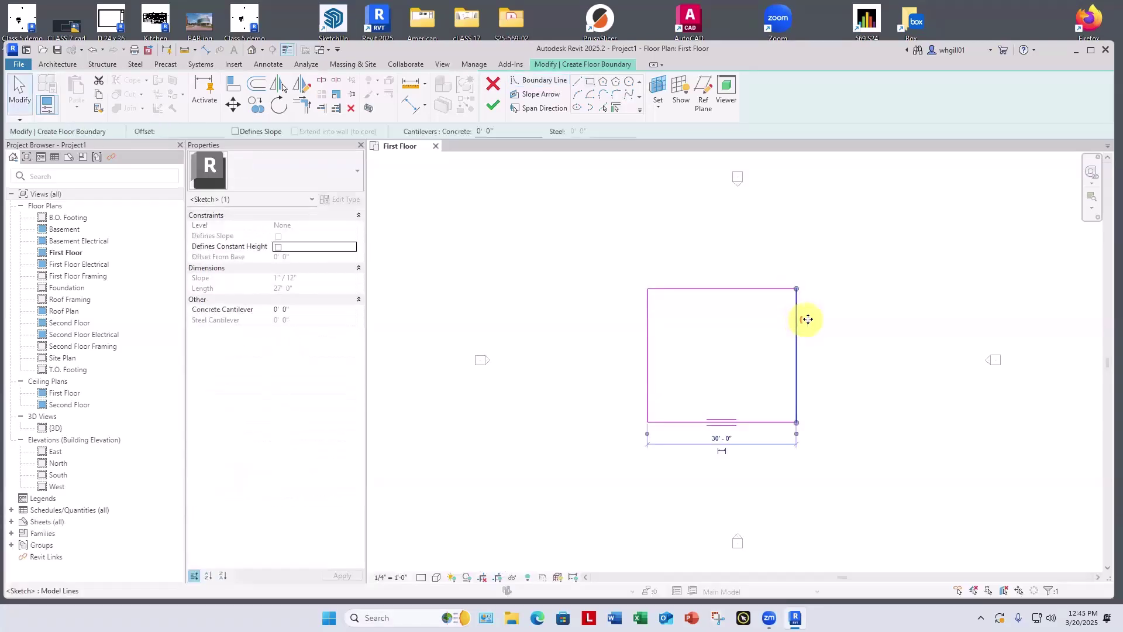
left_click_drag(797, 318, 875, 321)
left_click(783, 362)
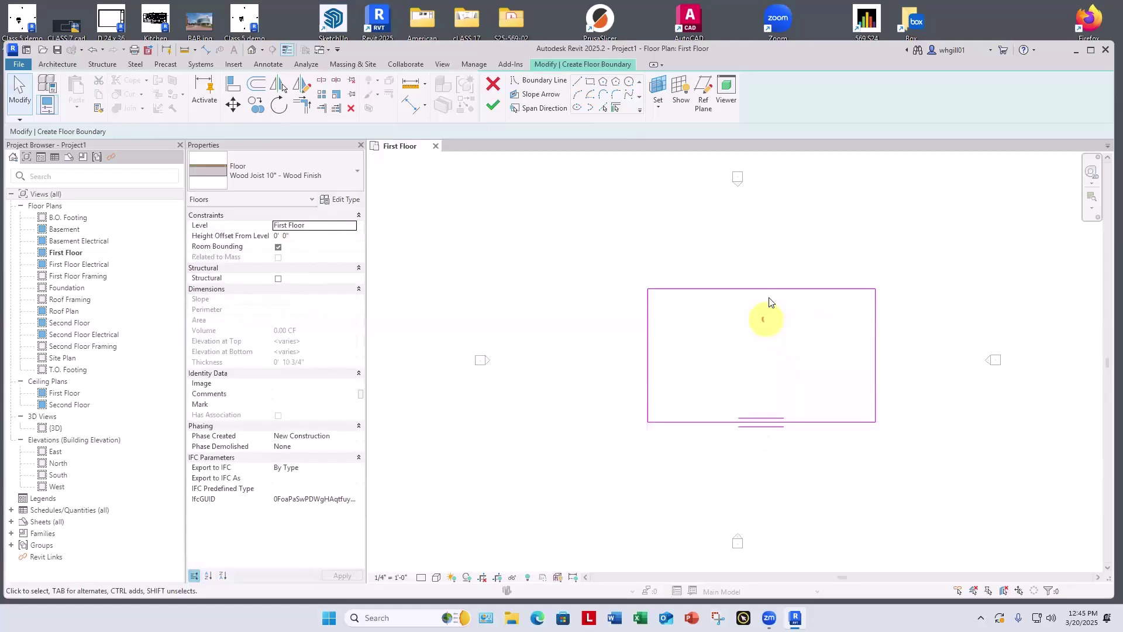
left_click(719, 289)
left_click_drag(719, 289, 718, 326)
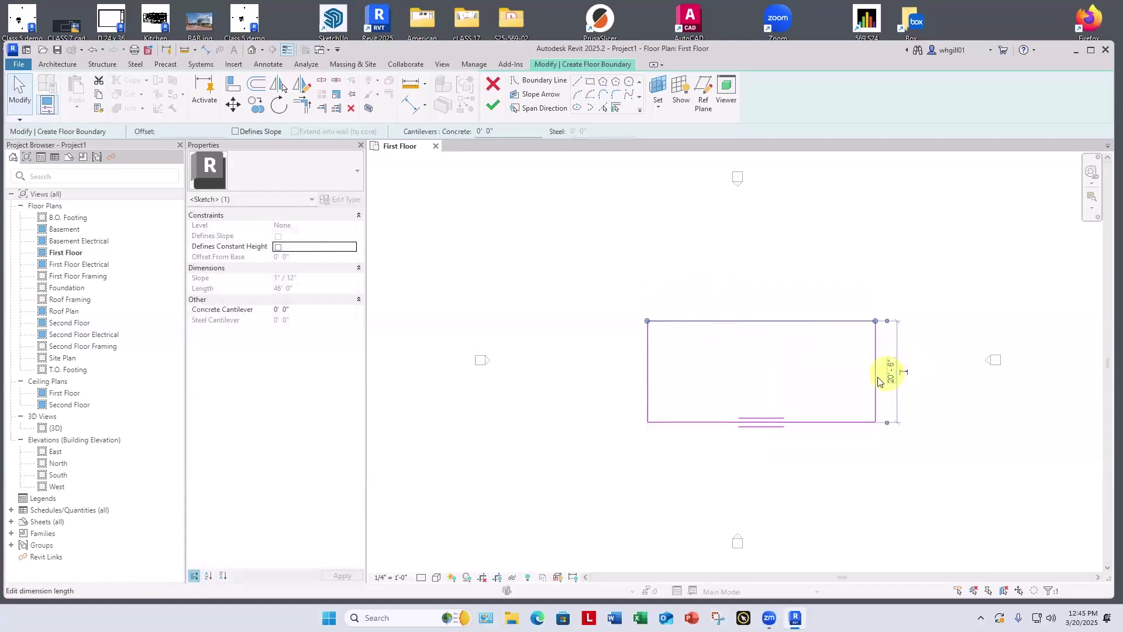
left_click_drag(875, 377, 802, 378)
left_click(778, 476)
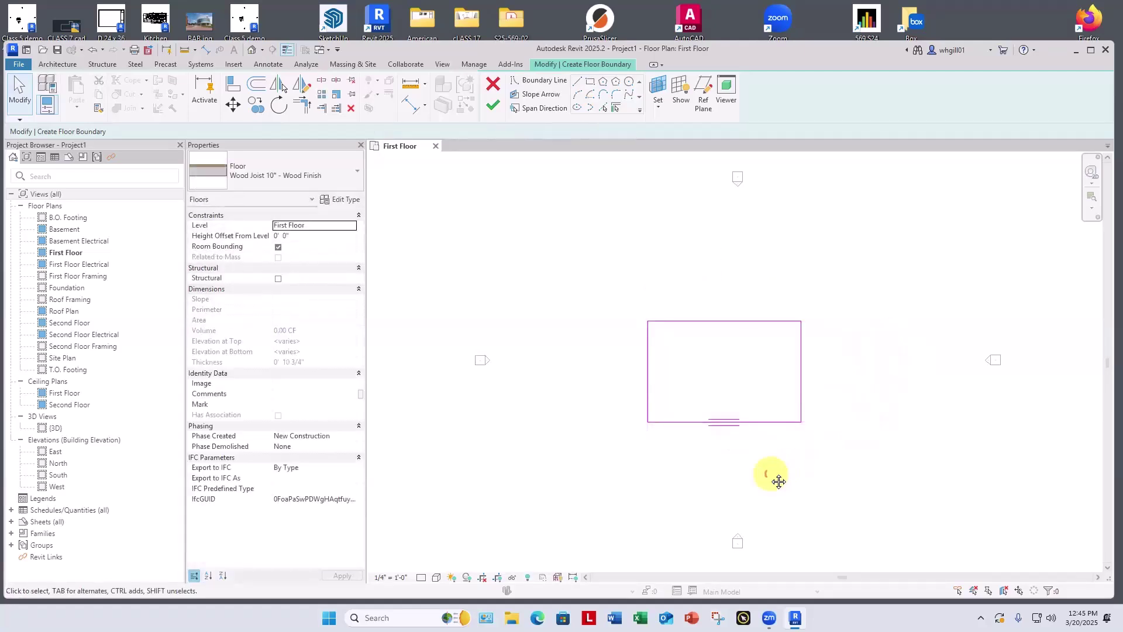
middle_click_drag(778, 476, 751, 452)
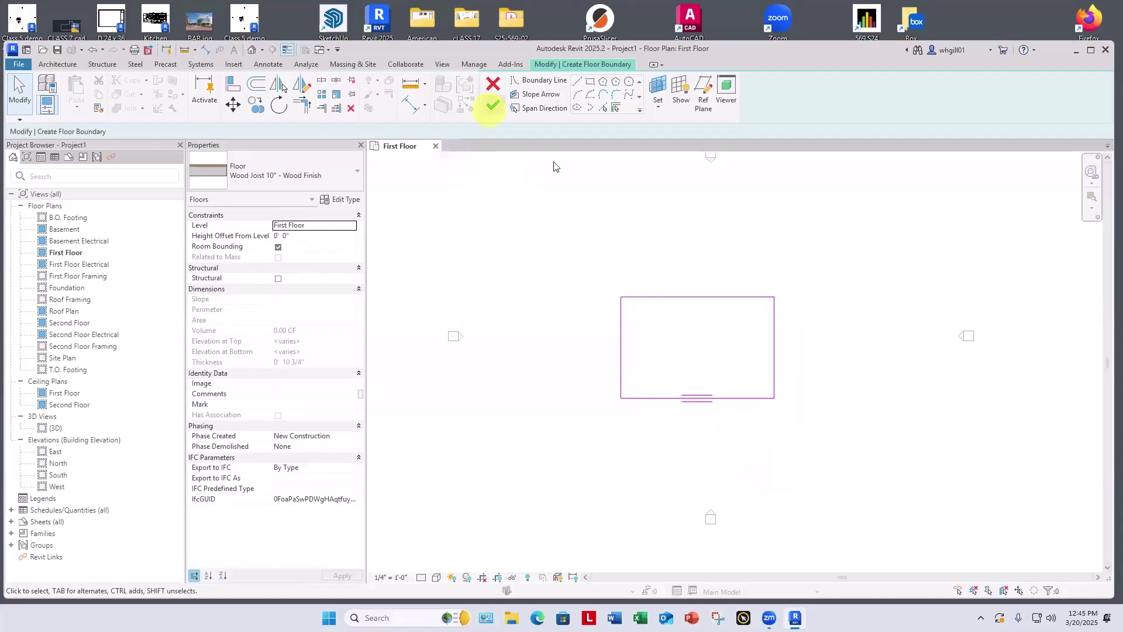
left_click(493, 105)
left_click(626, 220)
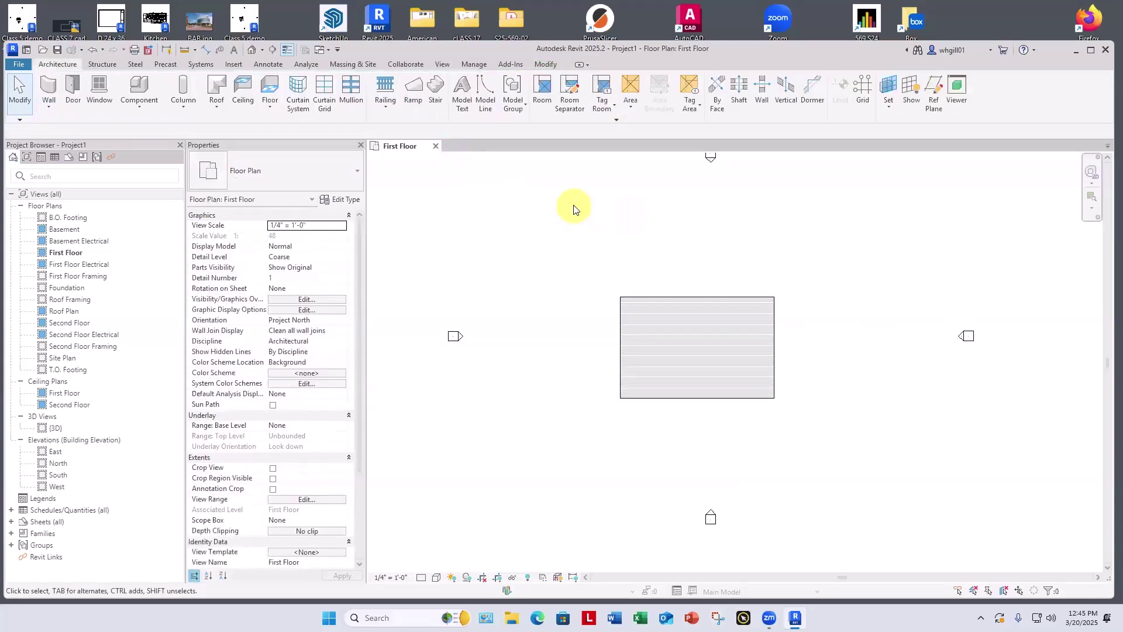
Draw Interior - 4 1/2" Partition walls along all four edges of the floor
key("w")
key("a")
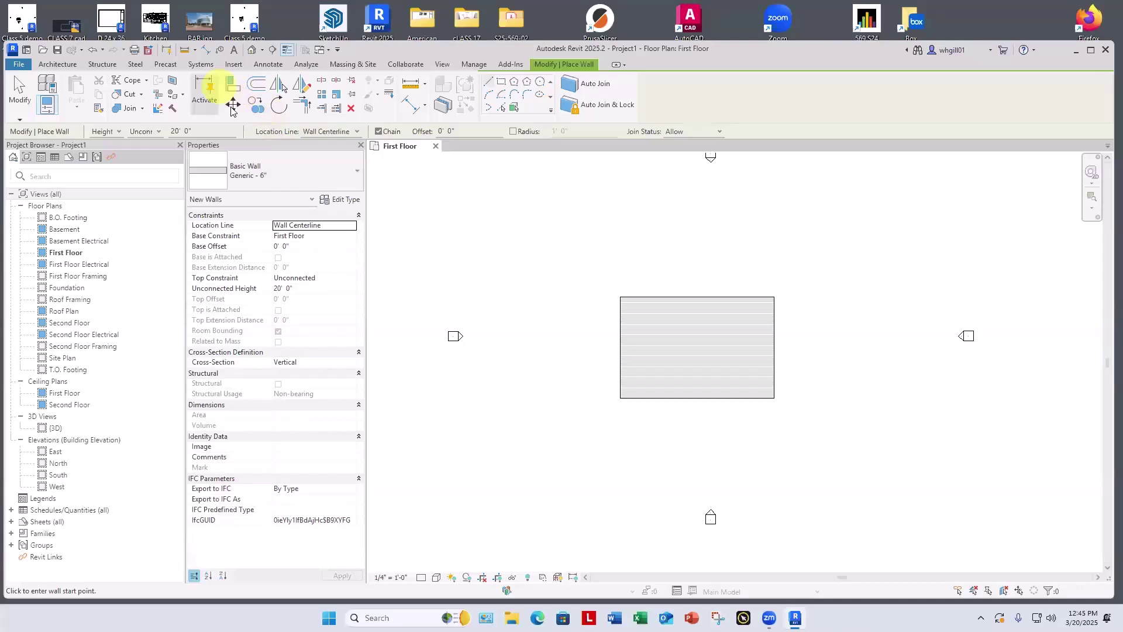
left_click(254, 168)
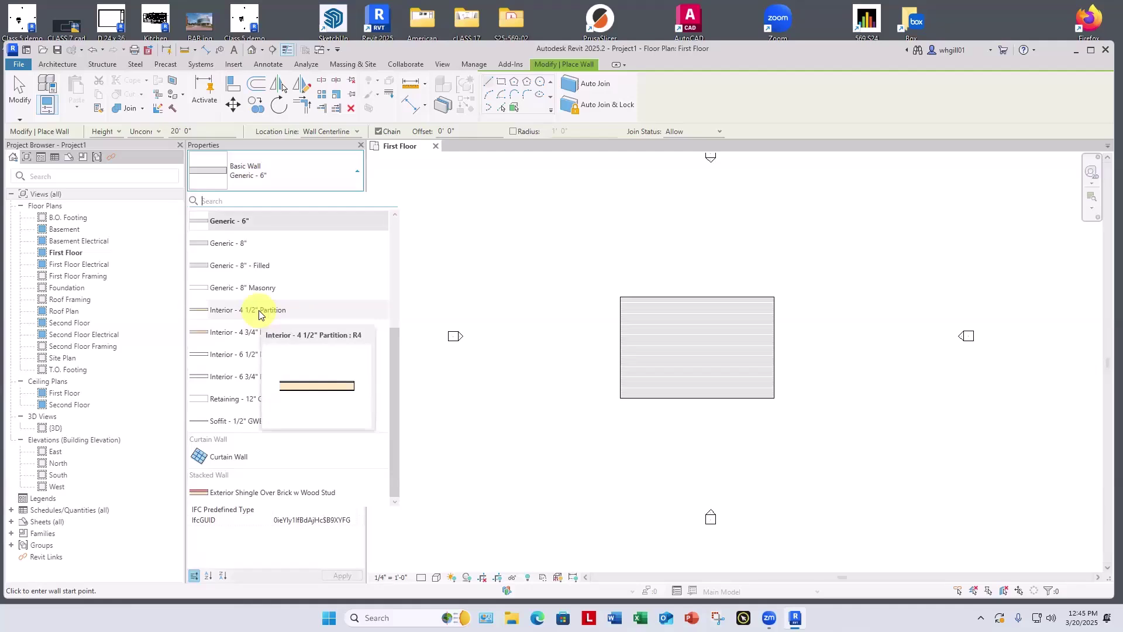
left_click(259, 314)
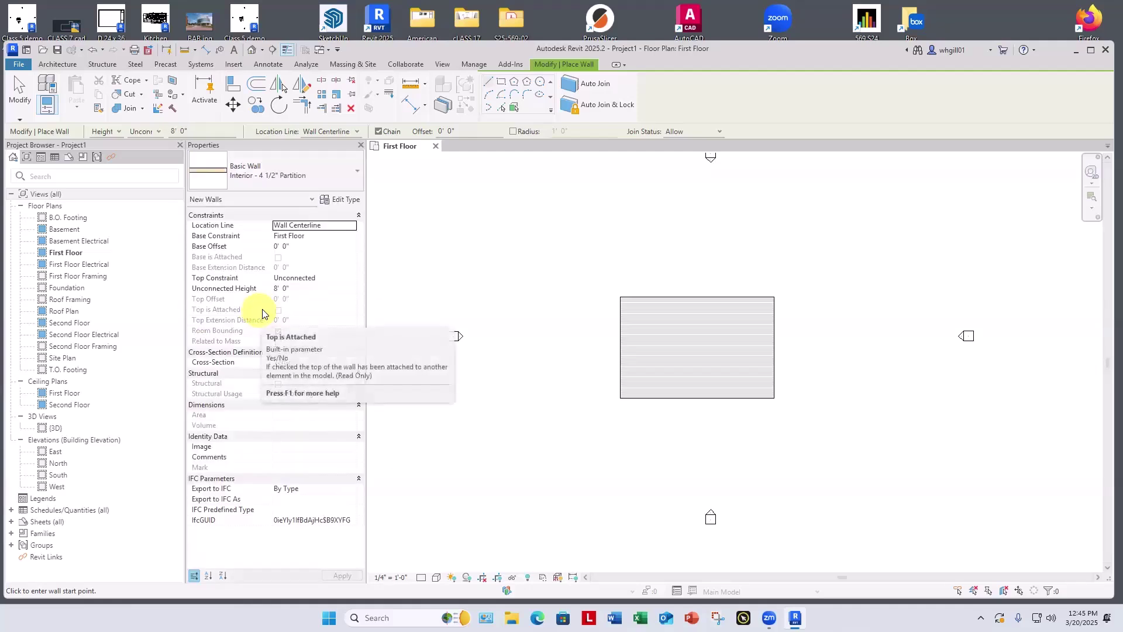
left_click(620, 297)
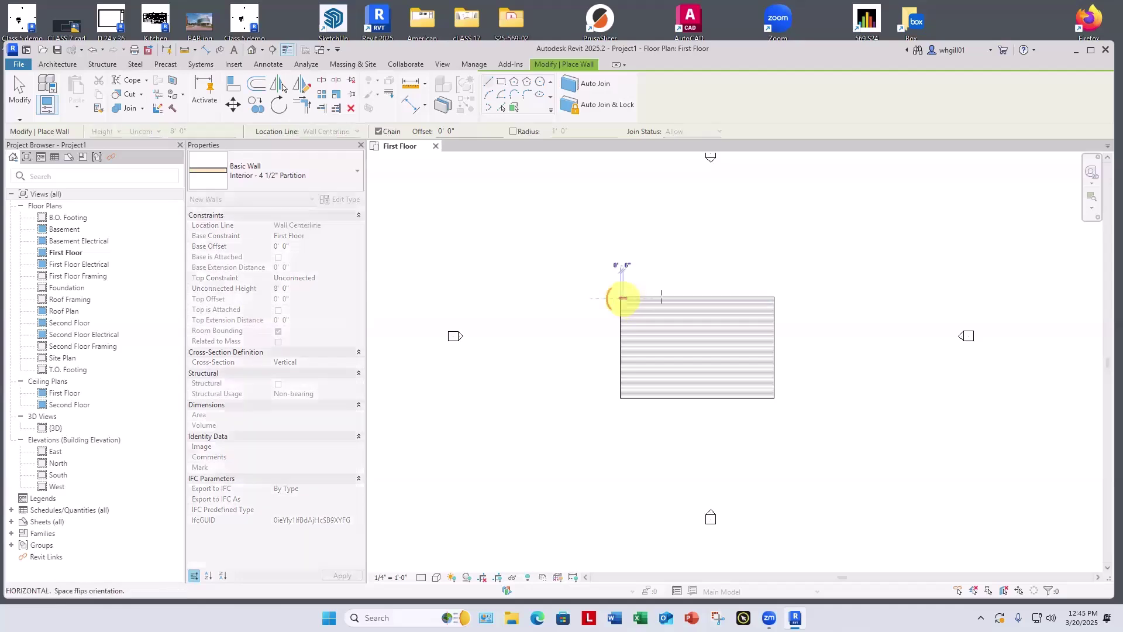
left_click(773, 297)
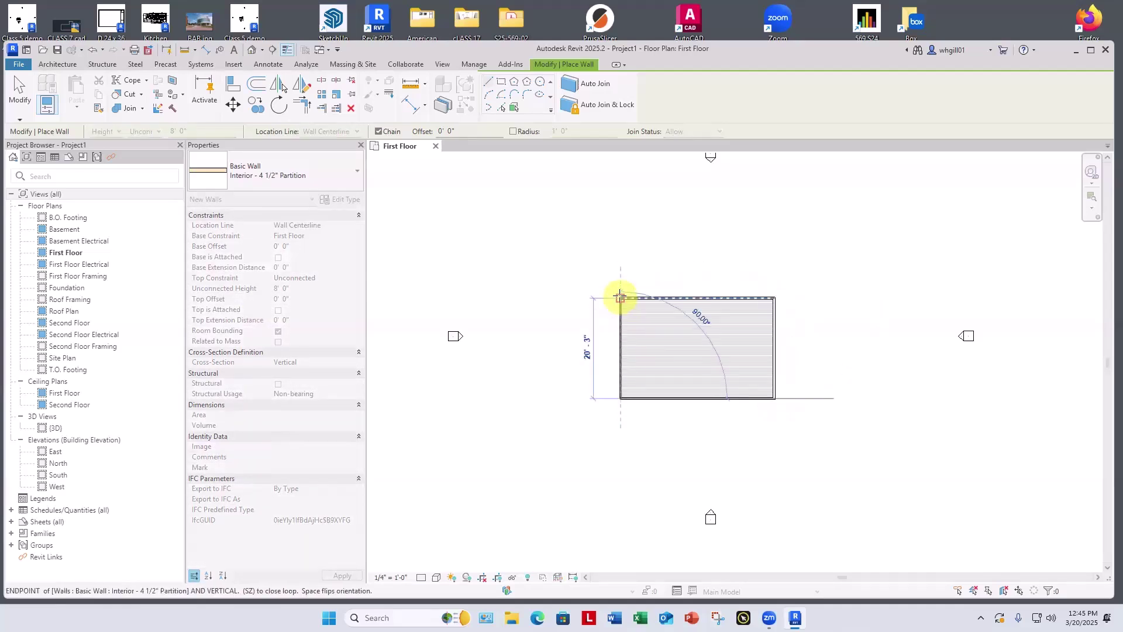
key("Escape")
key("Escape")
Move all four walls inward from the floor edges, forming a room about 29' by 18'-6" between wall centerlines
scroll(509, 310, "up", 6)
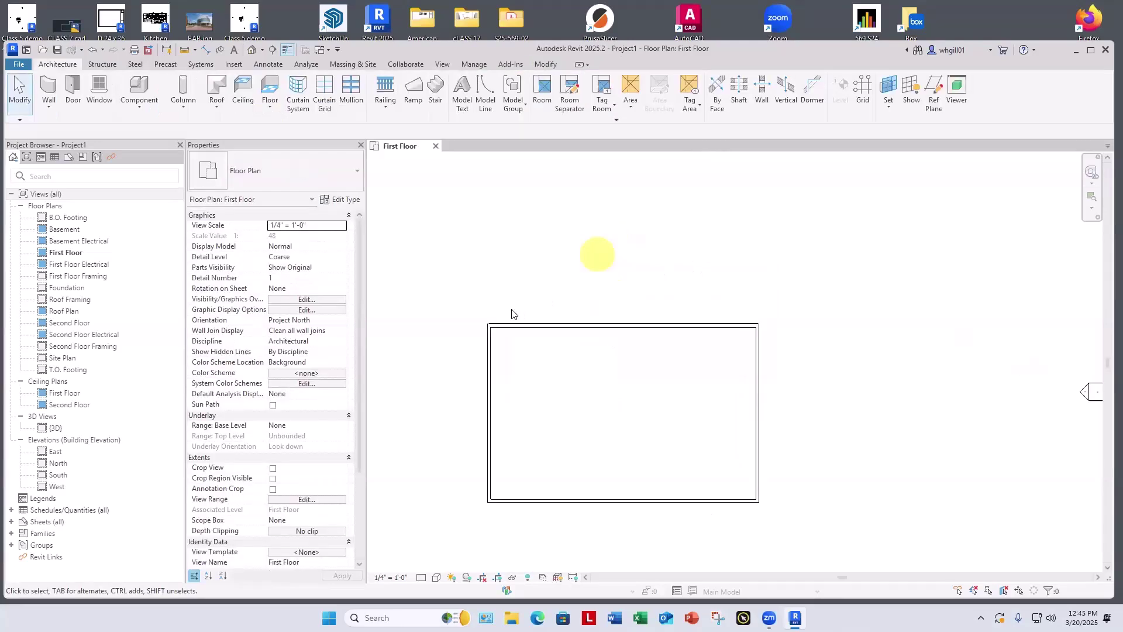
scroll(476, 325, "down", 3)
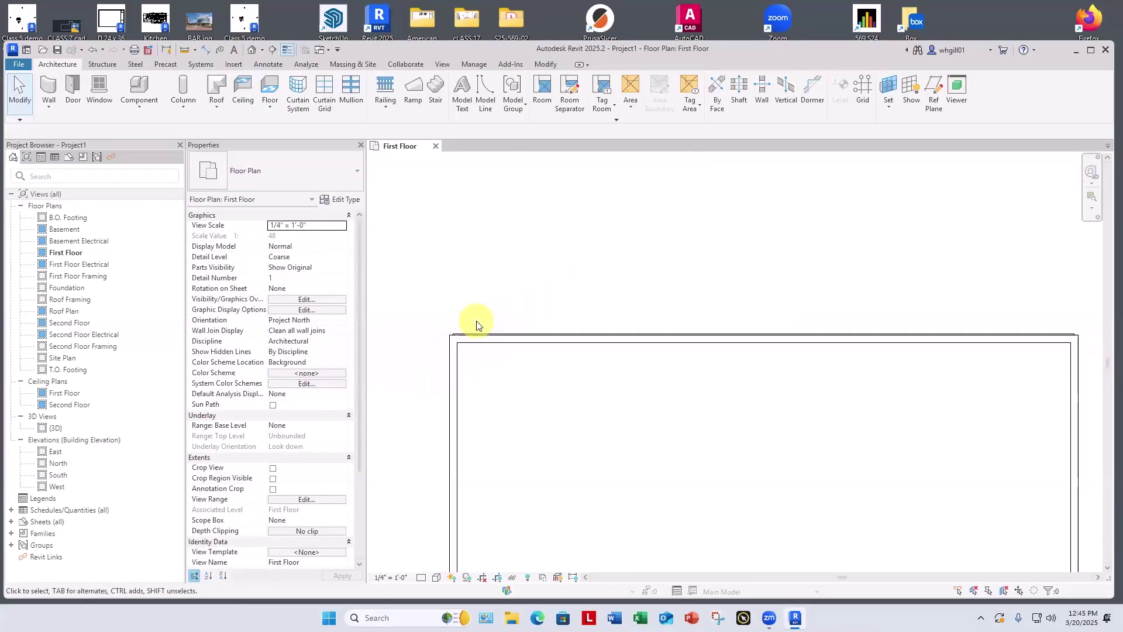
left_click(484, 385)
left_click_drag(483, 385, 475, 387)
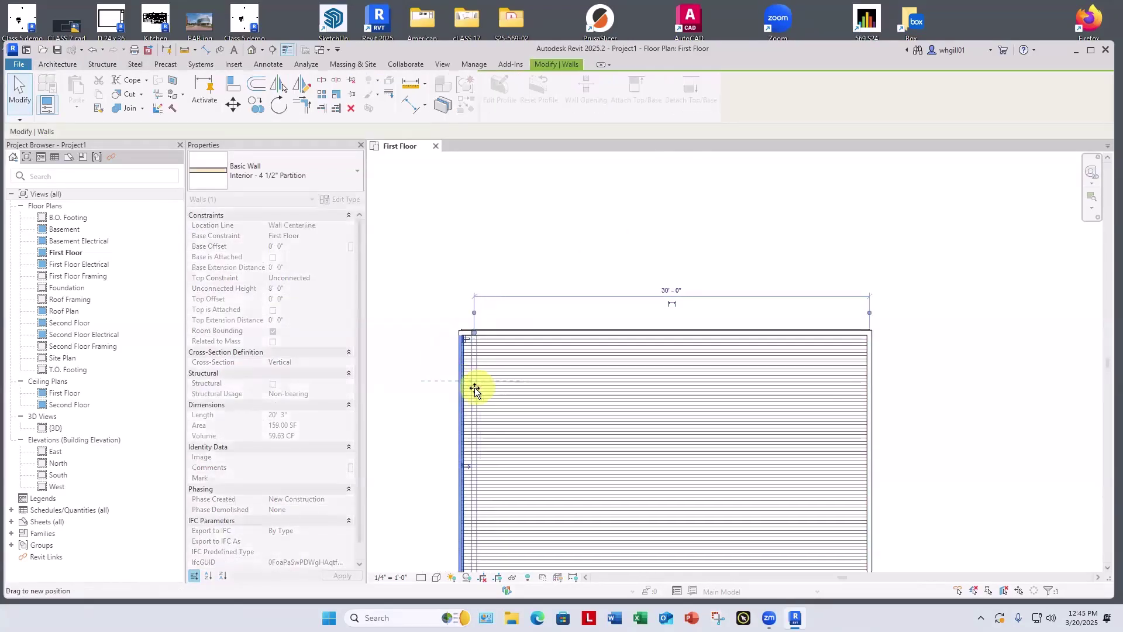
left_click(668, 338)
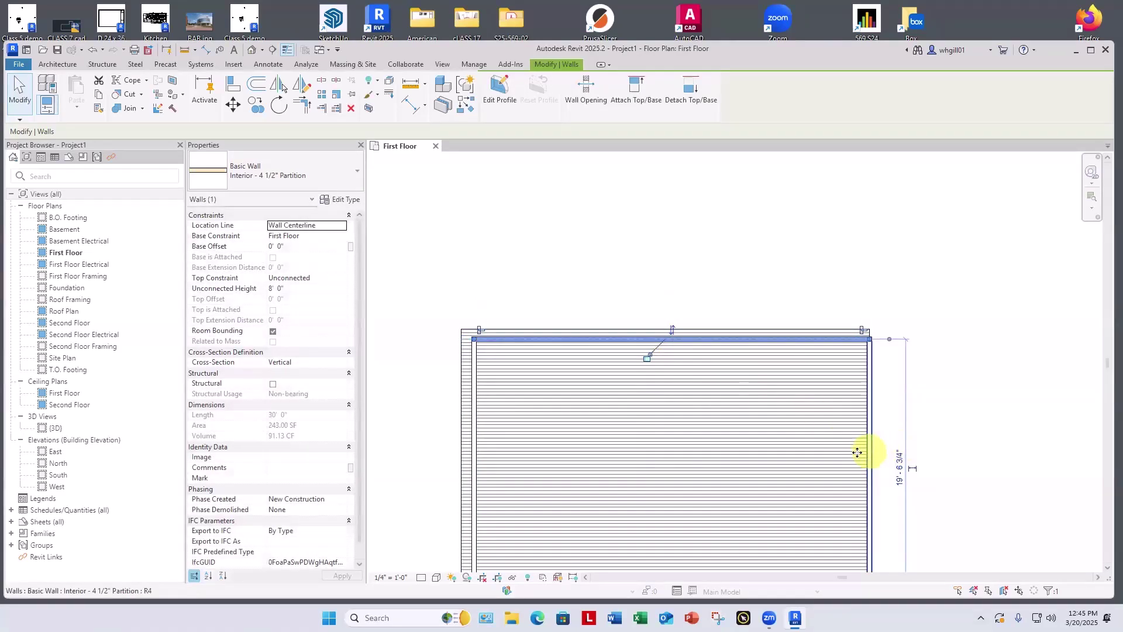
left_click(869, 456)
scroll(907, 393, "down", 2)
middle_click_drag(907, 393, 860, 319)
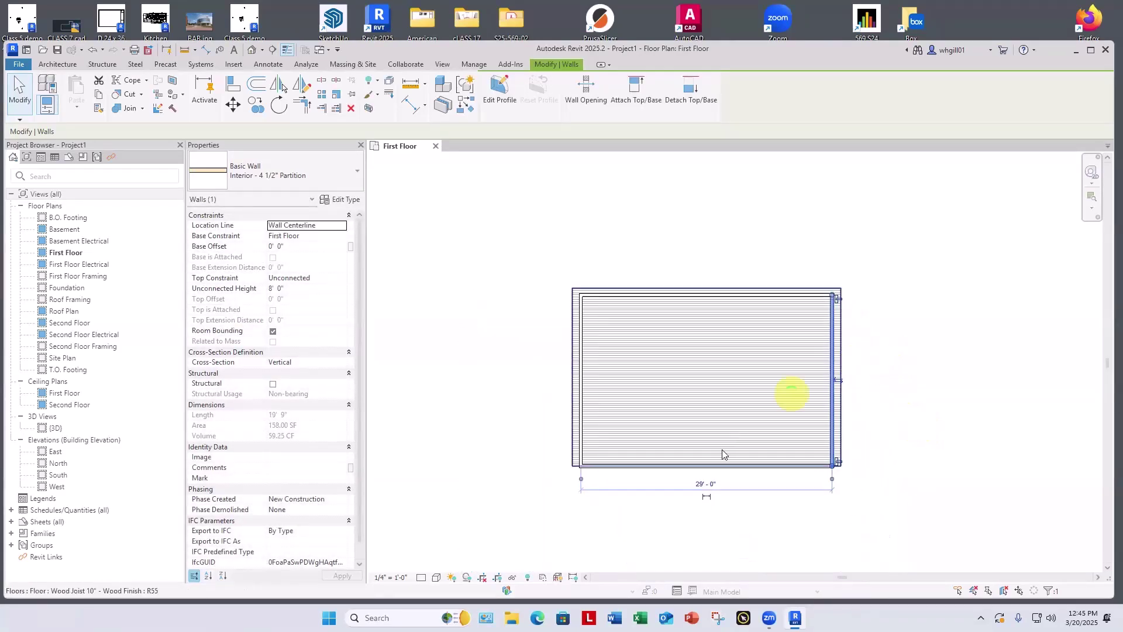
mouse_move(715, 468)
left_mouse_down()
mouse_move(714, 449)
mouse_move(714, 459)
left_mouse_up()
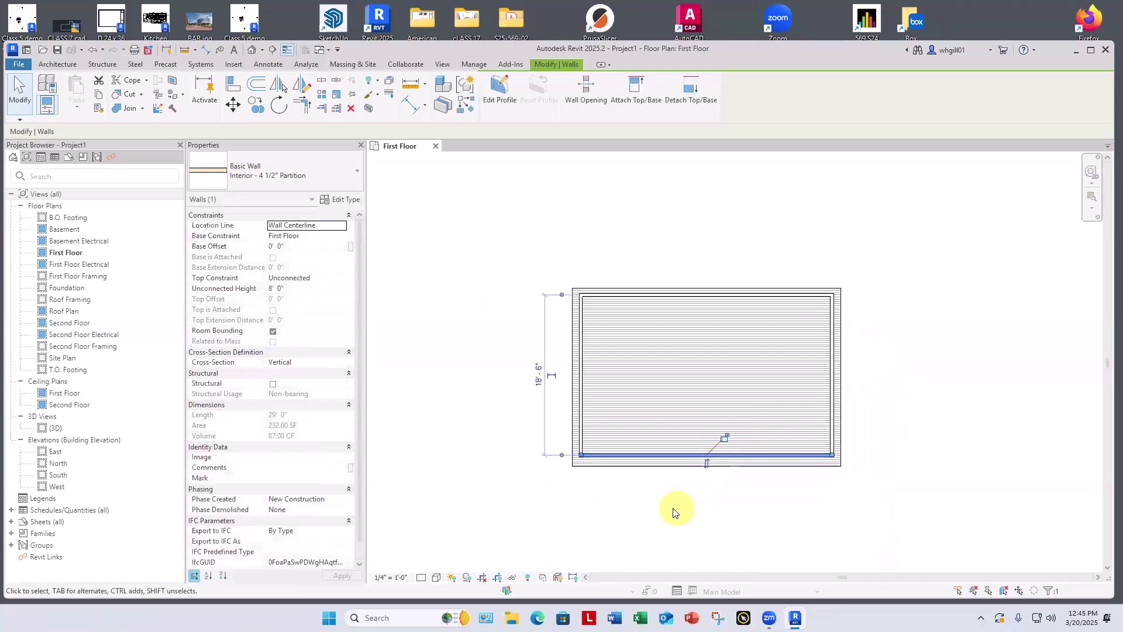
left_click(658, 509)
Move the west wall just outside the floor edge and return it to its former position
left_click(577, 374)
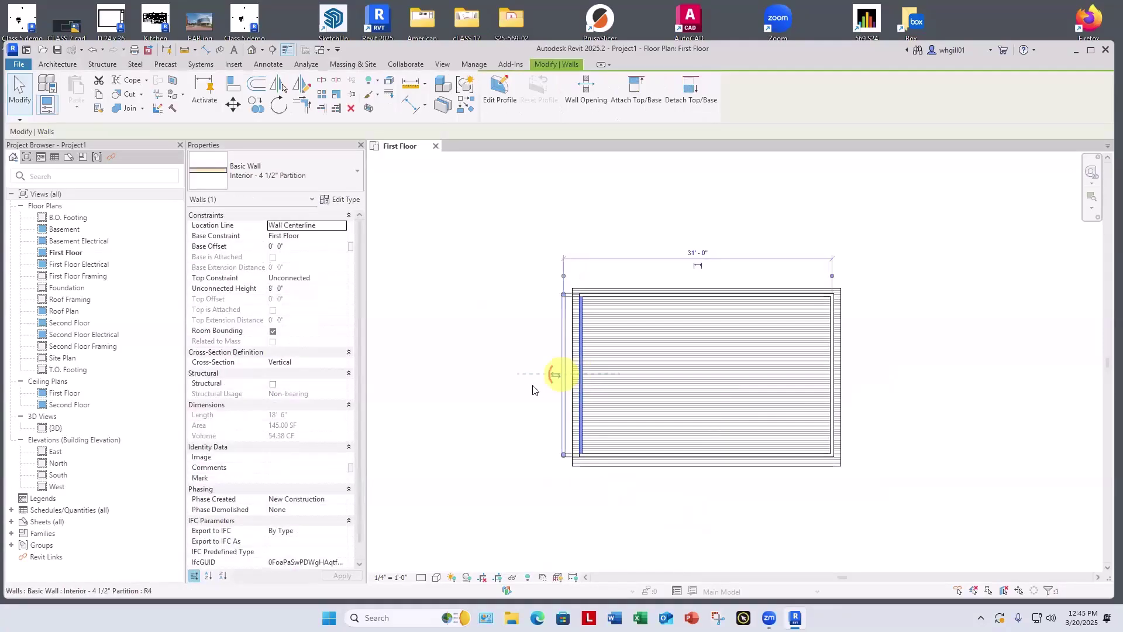
mouse_move(577, 375)
left_mouse_down()
mouse_move(534, 380)
mouse_move(580, 385)
left_mouse_up()
left_click(475, 497)
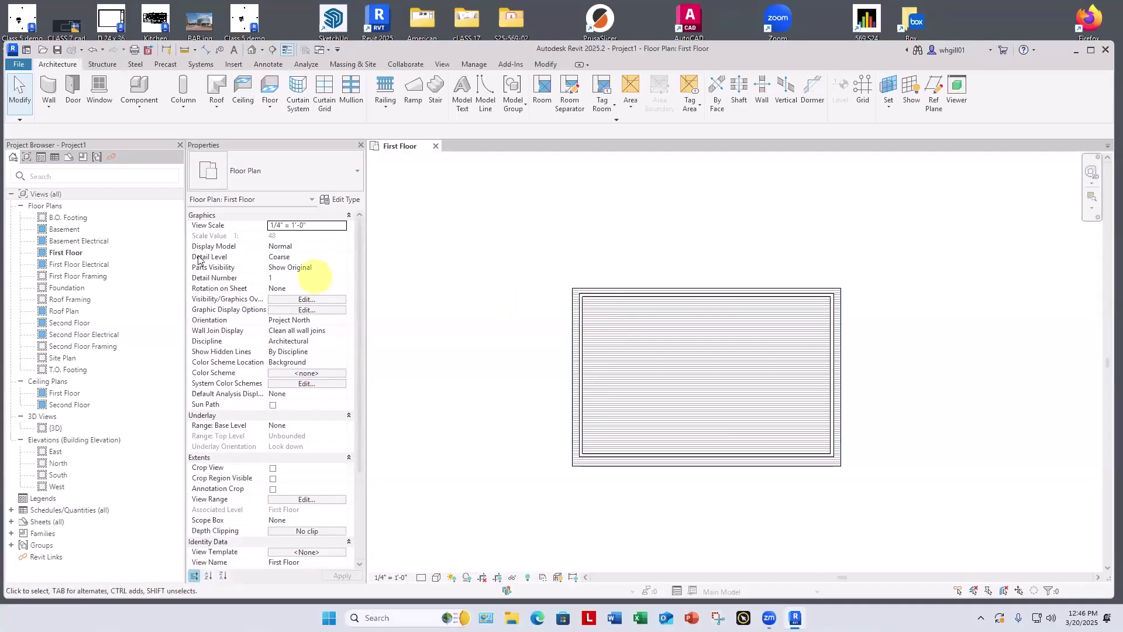
Open the First Floor ceiling plan and start a ceiling with the 2' x 4' ACT System type
double_click(65, 394)
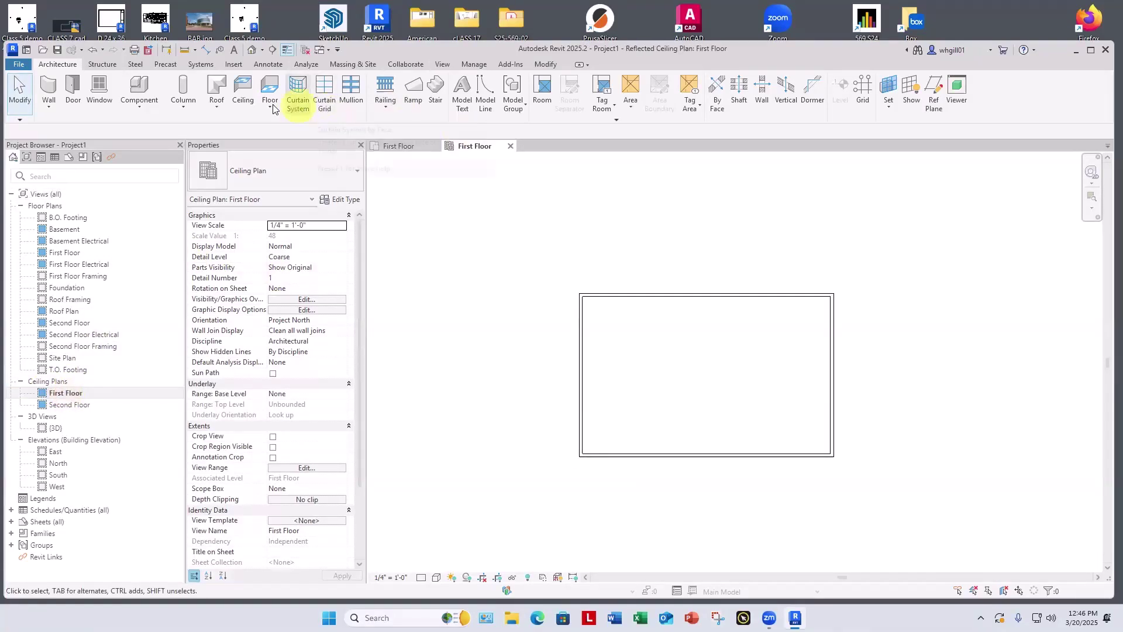
left_click(241, 102)
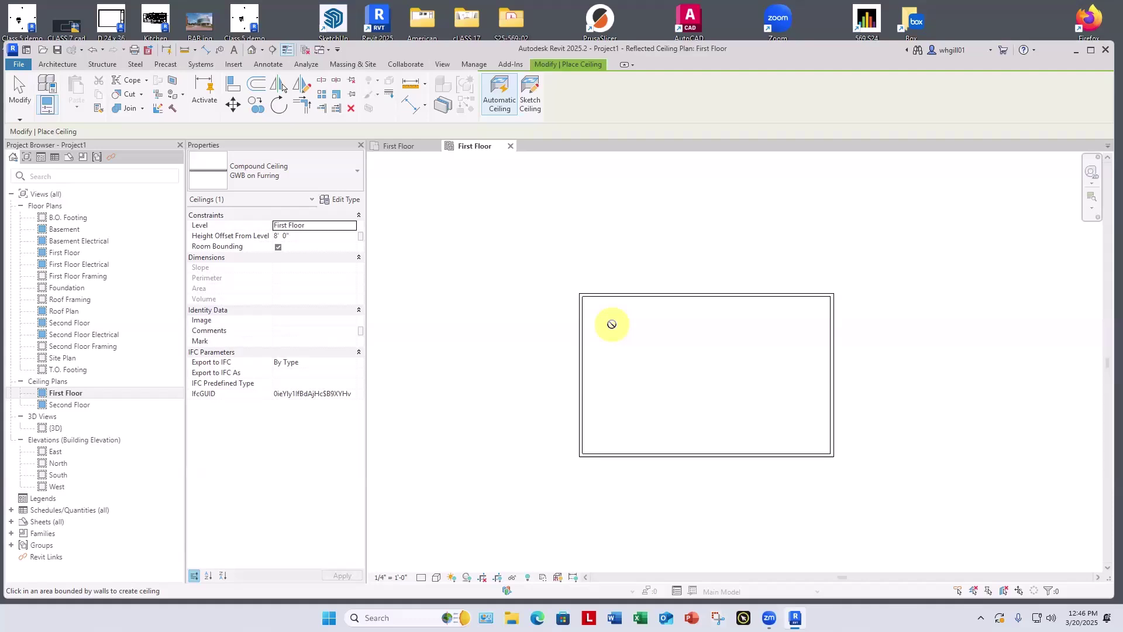
left_click(249, 177)
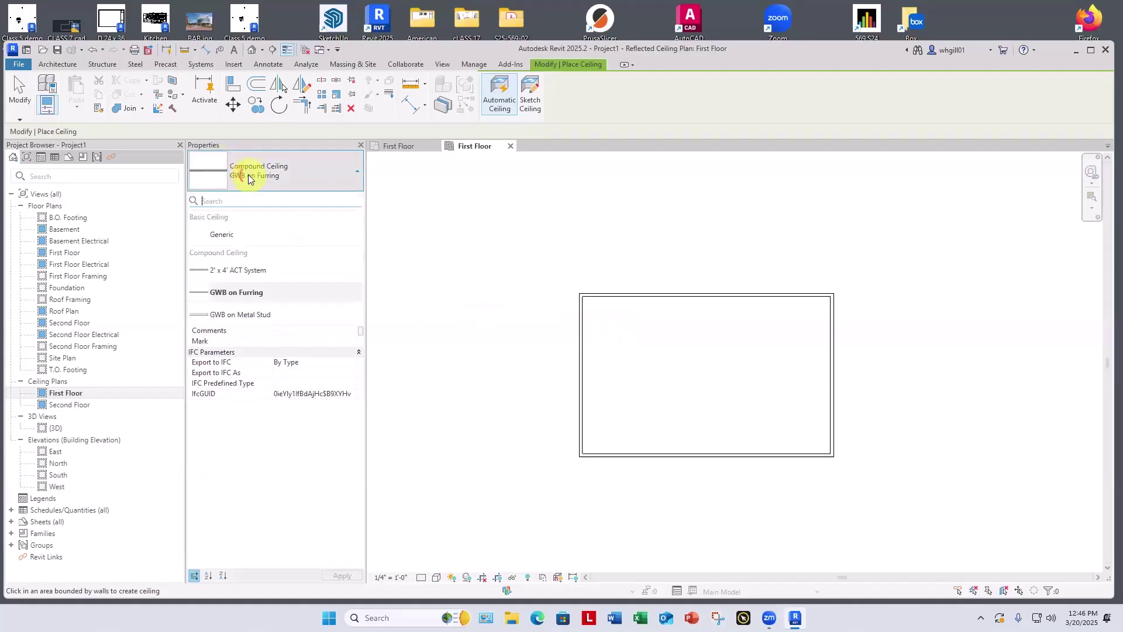
left_click(234, 270)
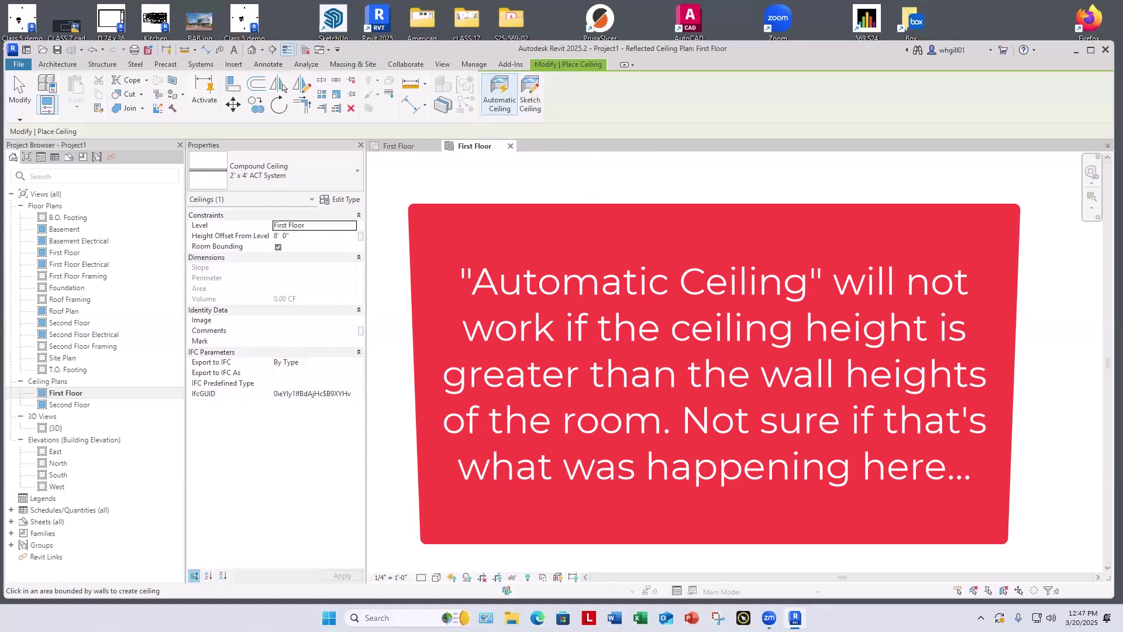
Sketch a closed rectangular ceiling boundary along the inner faces of the four room walls
left_click(530, 94)
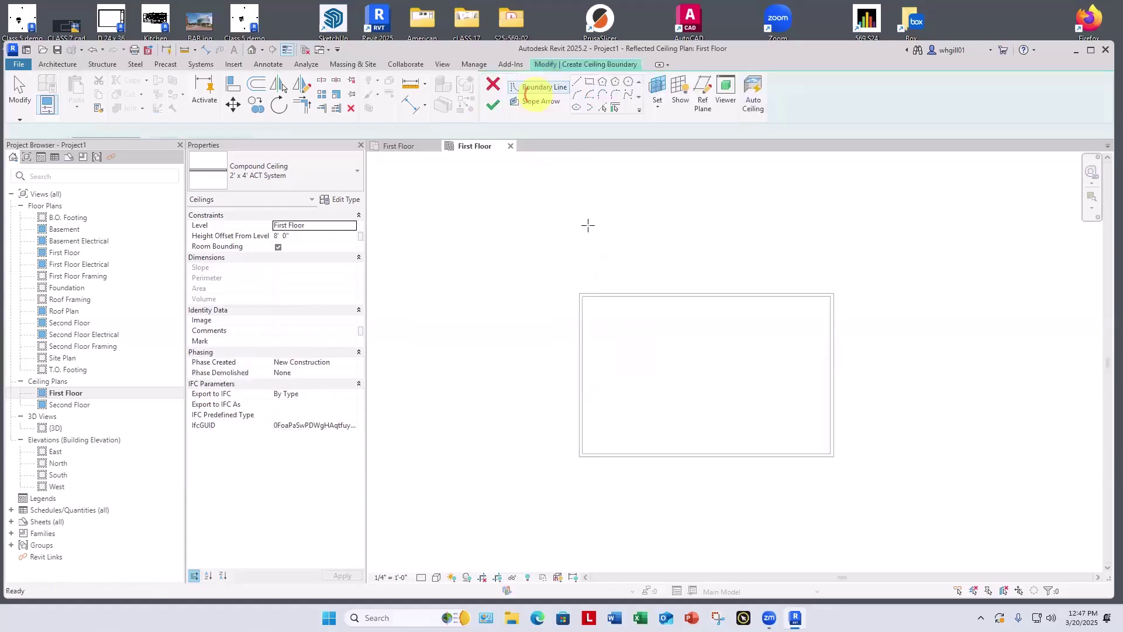
left_click(584, 296)
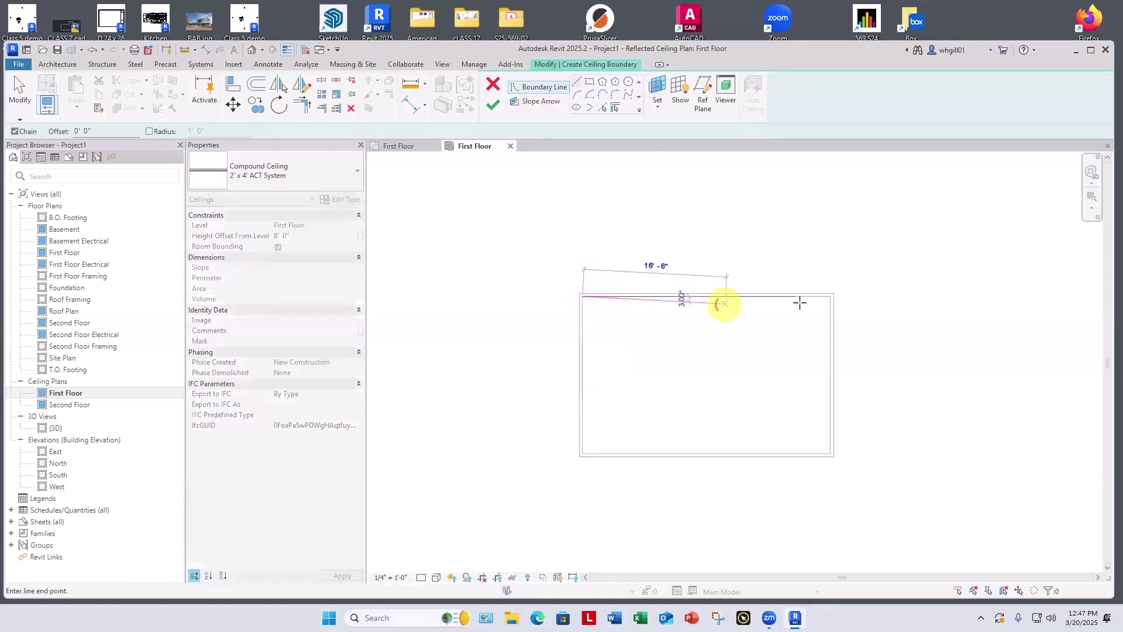
left_click(830, 297)
left_click(831, 453)
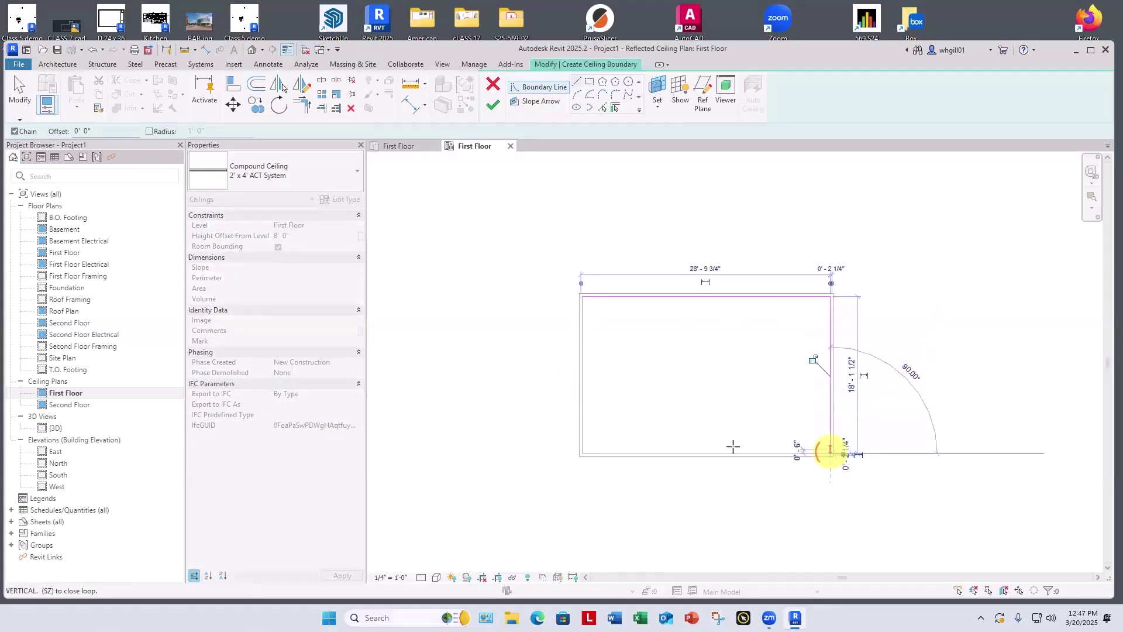
left_click(583, 453)
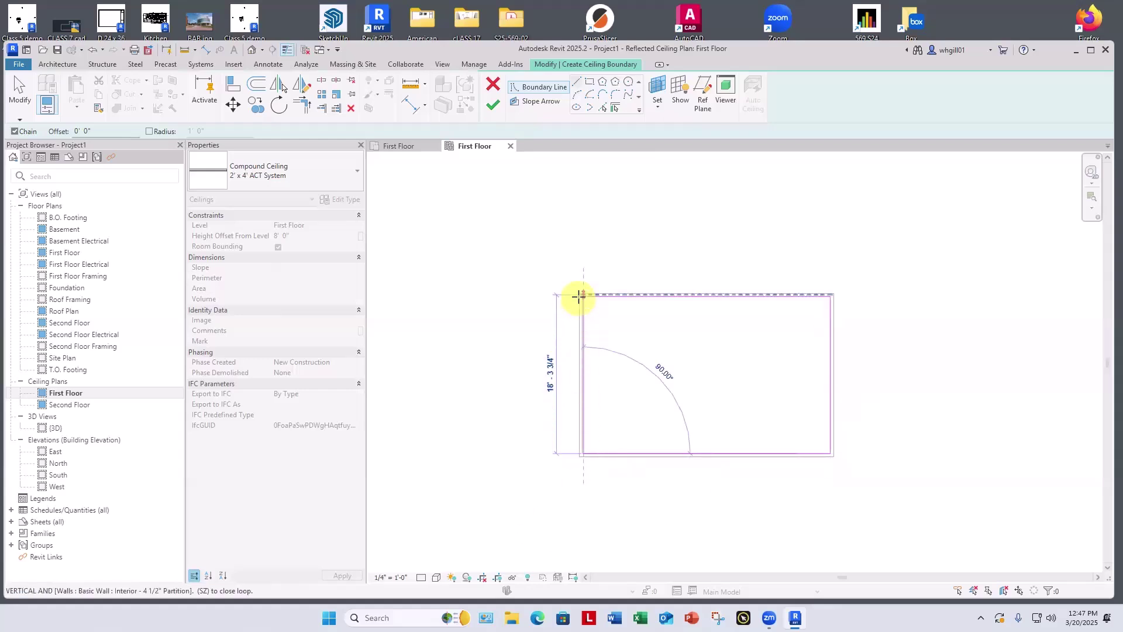
left_click(578, 297)
key("Escape")
key("Escape")
Move the west ceiling boundary line onto the wall's inner face and shorten its north end to meet the north boundary line
scroll(582, 328, "up", 8)
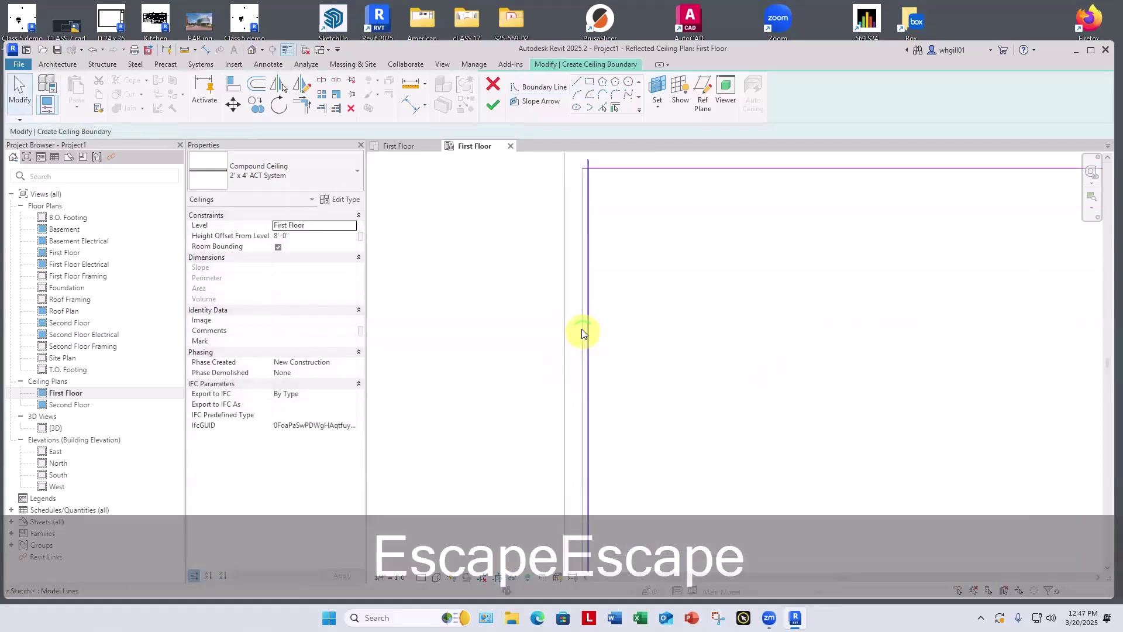
left_click(574, 329)
left_click_drag(576, 328, 582, 329)
middle_click_drag(623, 256, 626, 340)
scroll(631, 257, "down", 1)
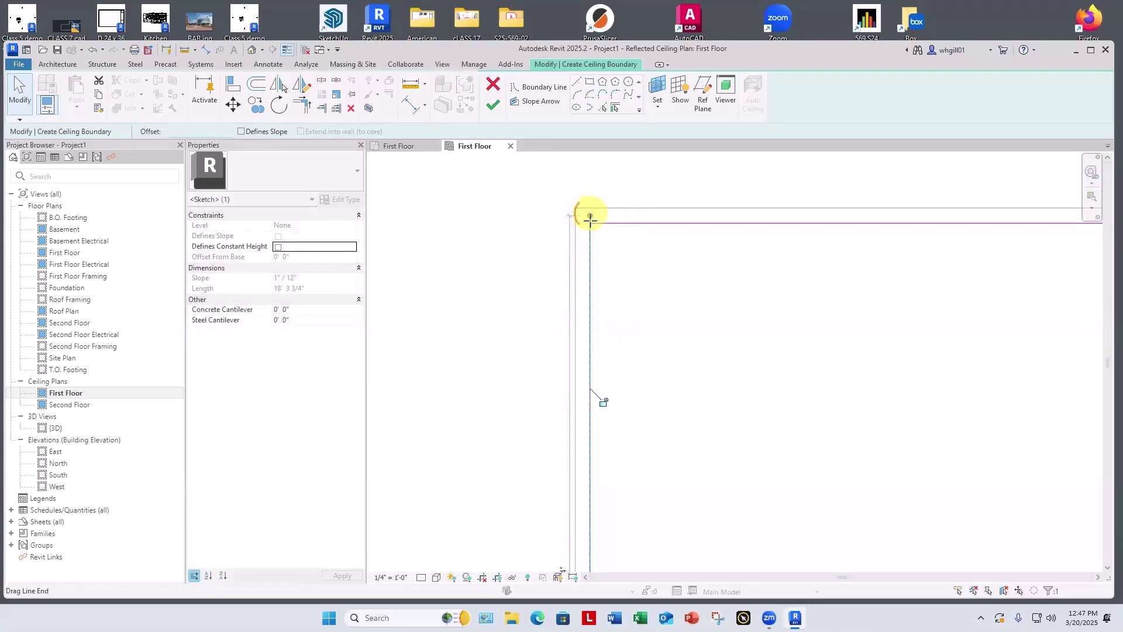
left_click_drag(590, 216, 590, 223)
left_click(609, 274)
Finish the boundary sketch to create the 2' x 4' ACT System ceiling
scroll(608, 278, "down", 5)
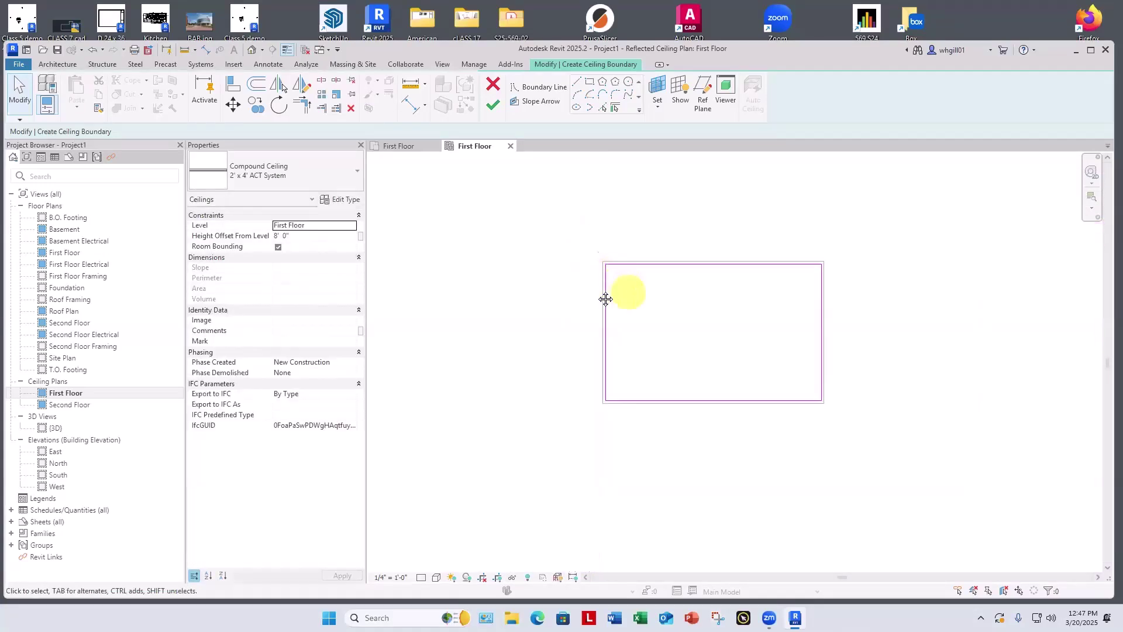
left_click(491, 105)
key("Escape")
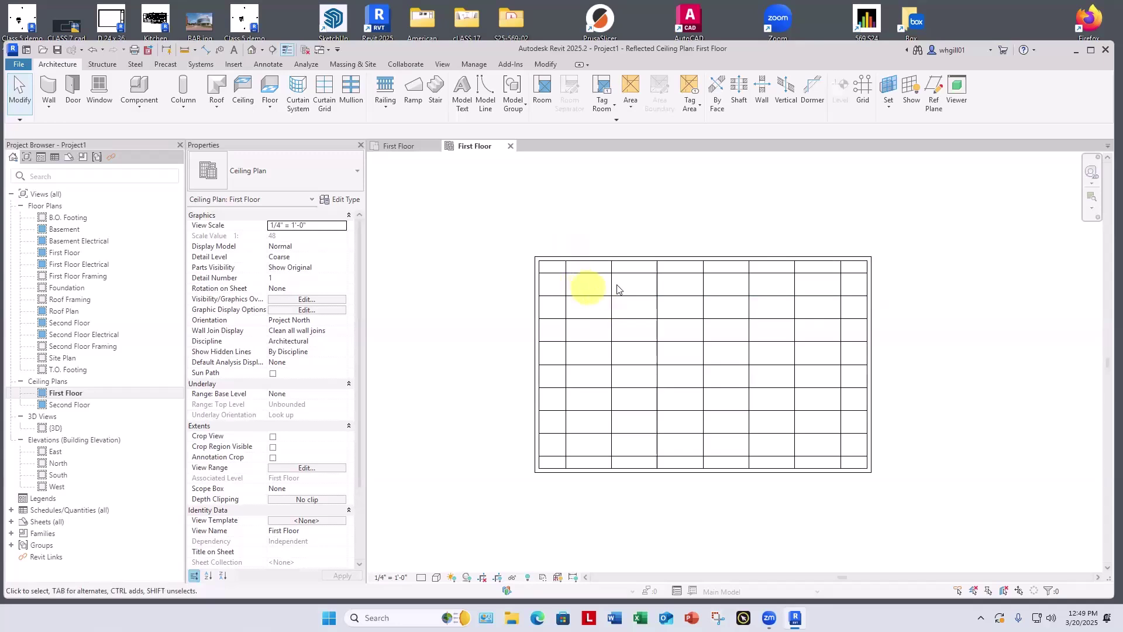
Place one Pendant Light - Hemisphere 150W - 120V in a ceiling tile near the middle of the room
left_click(141, 109)
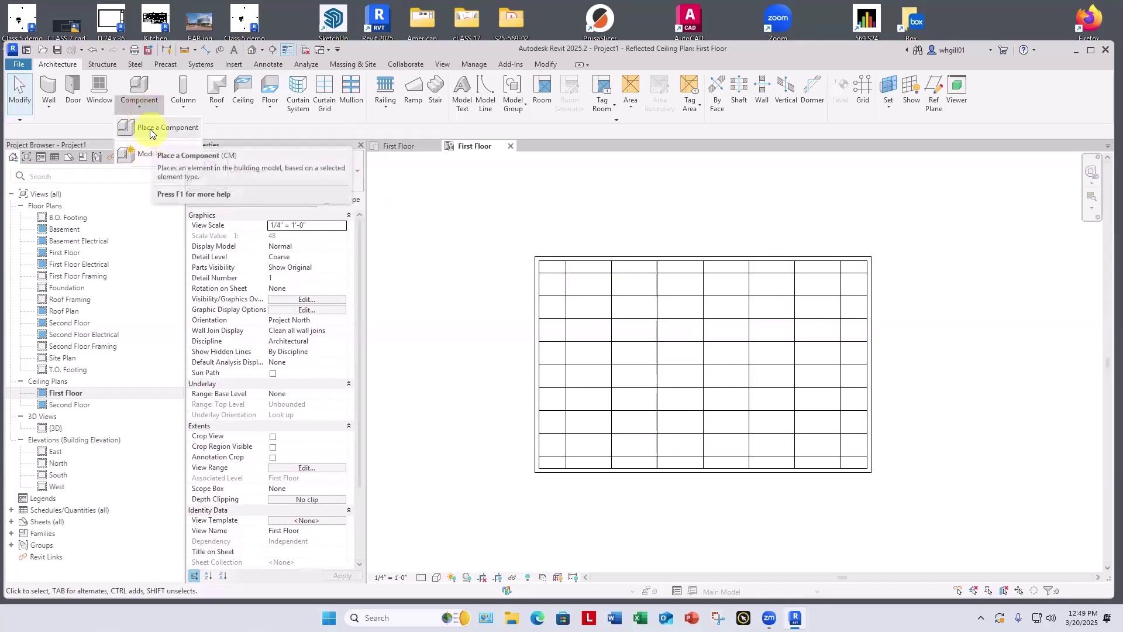
left_click(150, 128)
left_click(357, 171)
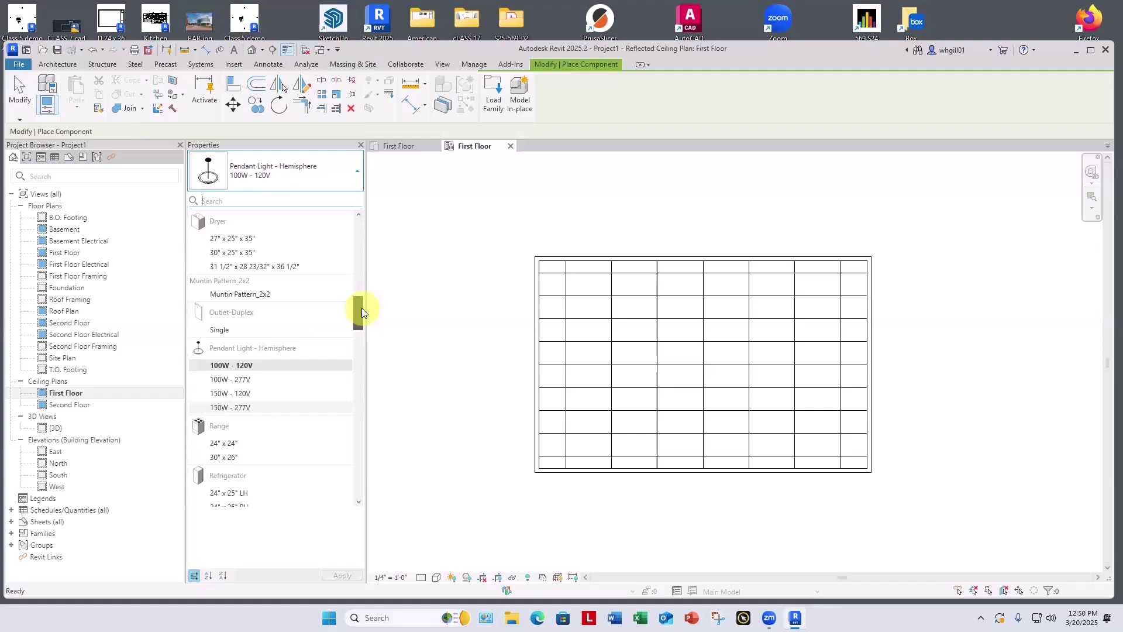
left_click(218, 397)
scroll(681, 354, "up", 5)
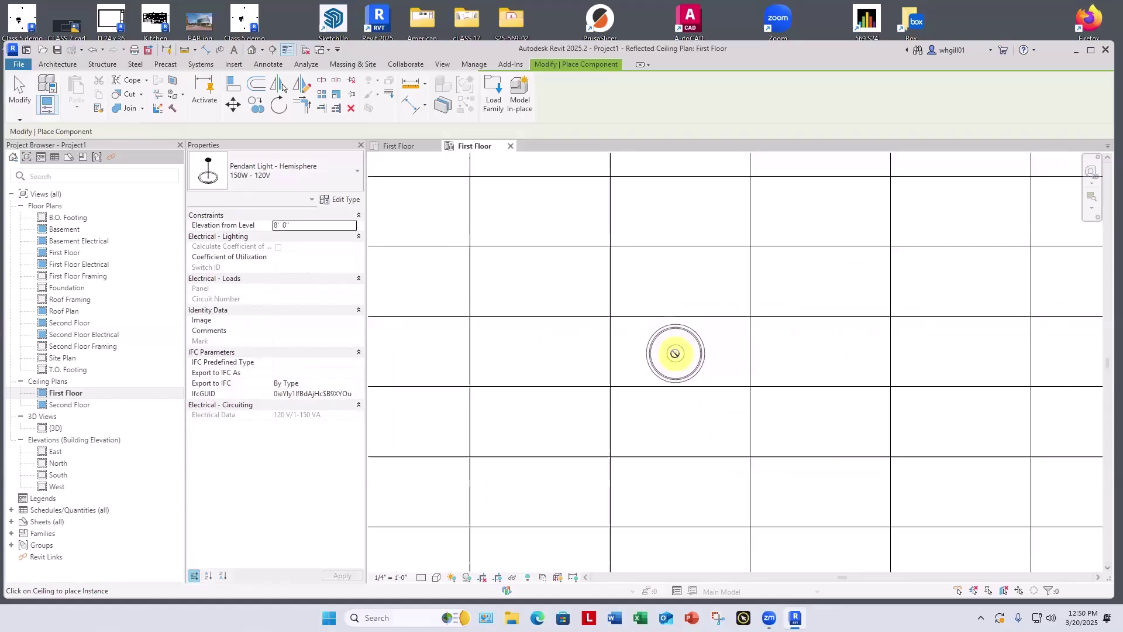
left_click(676, 352)
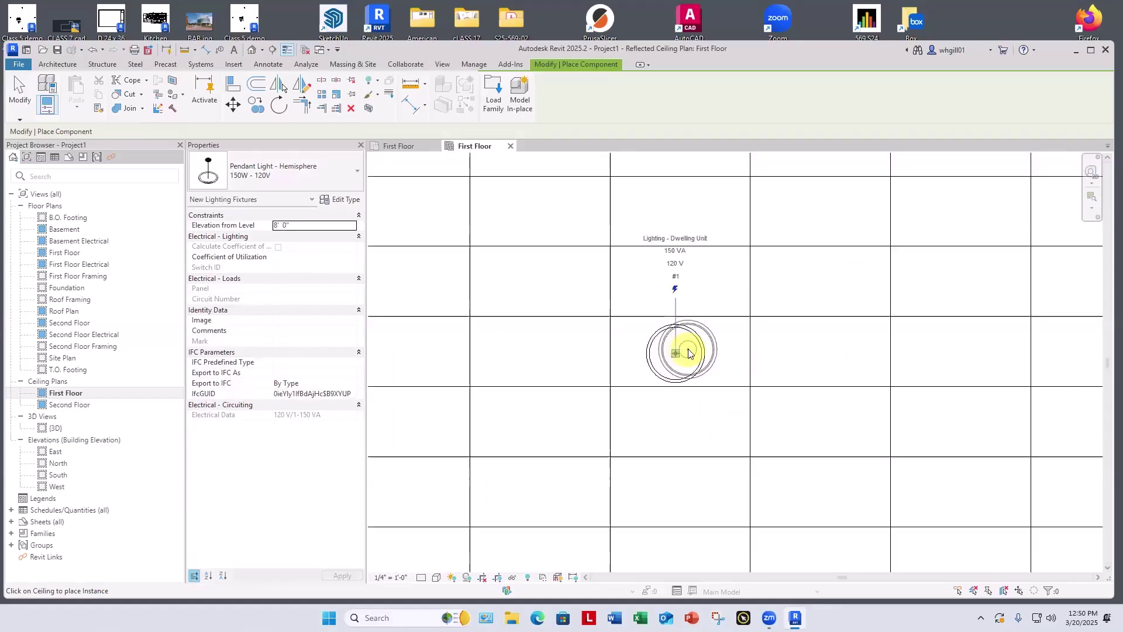
key("Escape")
key("Escape")
scroll(684, 351, "down", 4)
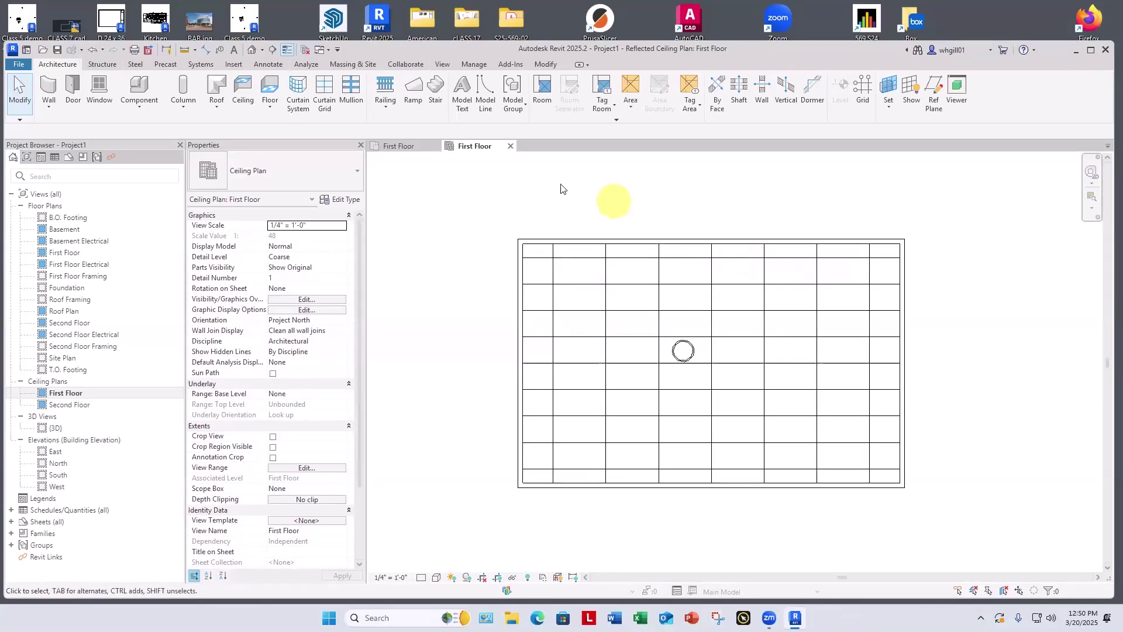
Start placing another component and open the Lighting folder of the US library for loading a family
left_click(139, 105)
left_click(151, 128)
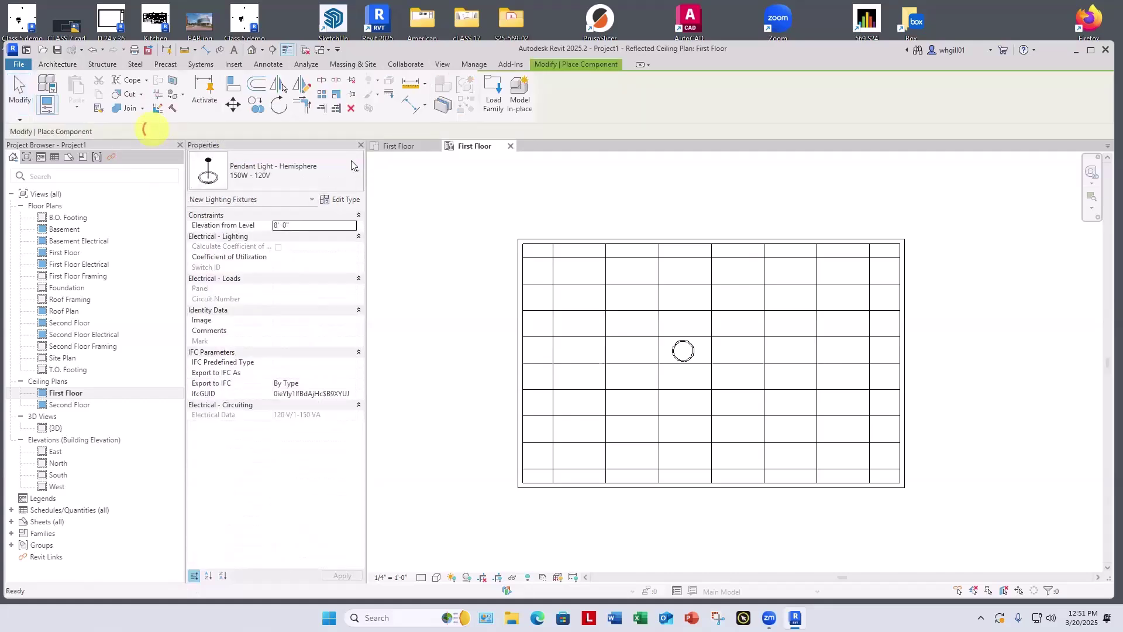
left_click(494, 104)
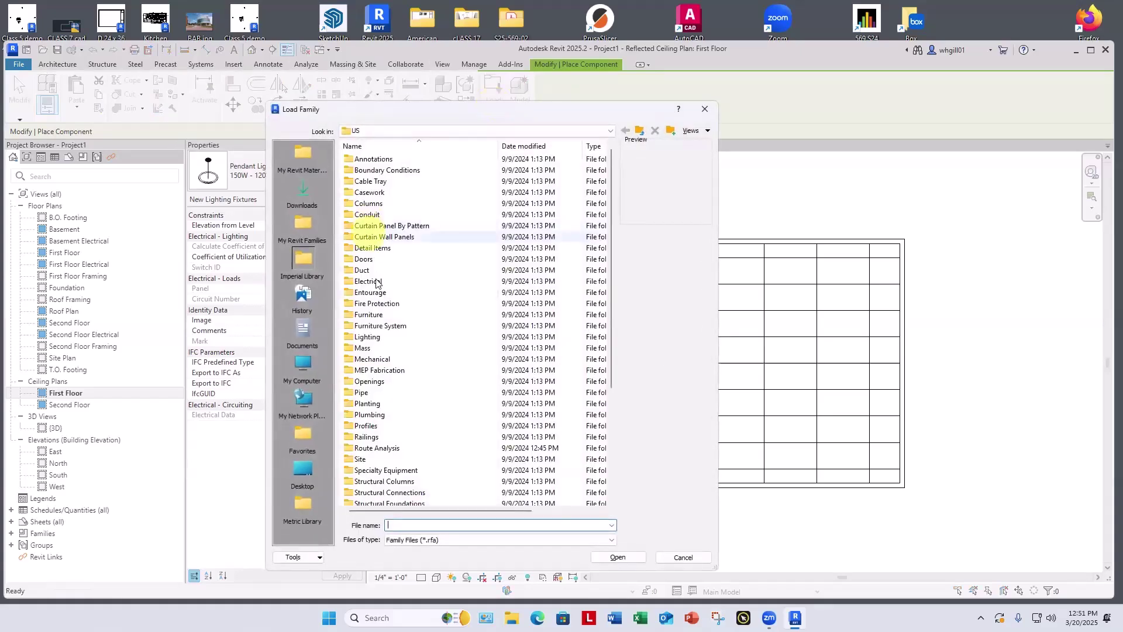
double_click(367, 338)
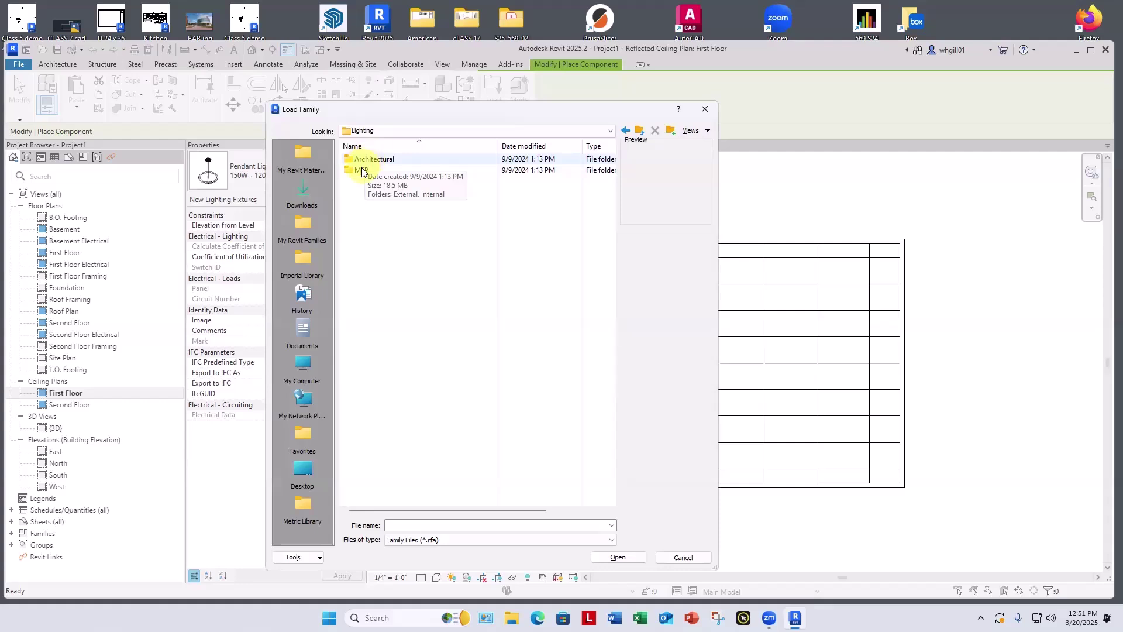
Browse the External and Internal folders of the MEP lighting families and return to the Lighting folder
left_click(361, 170)
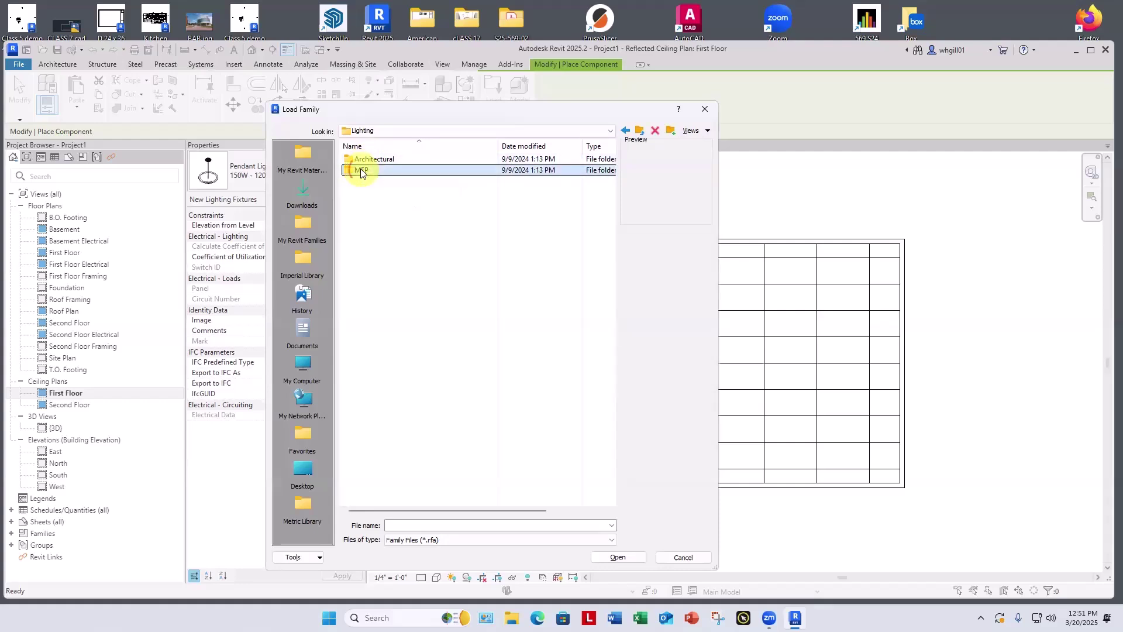
double_click(360, 169)
double_click(364, 168)
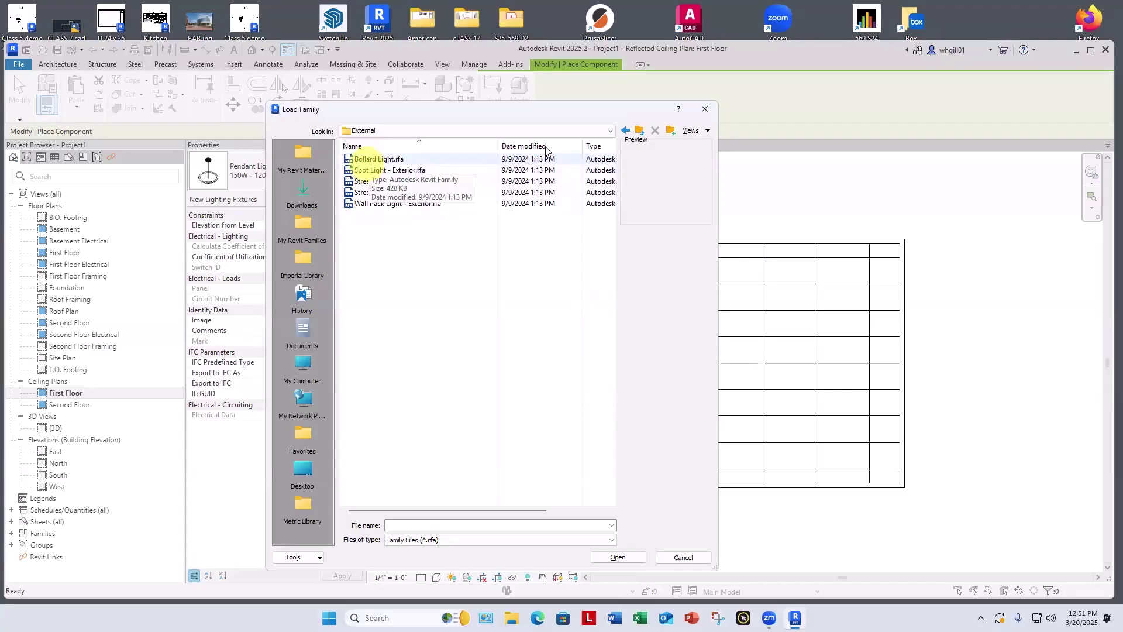
left_click(640, 130)
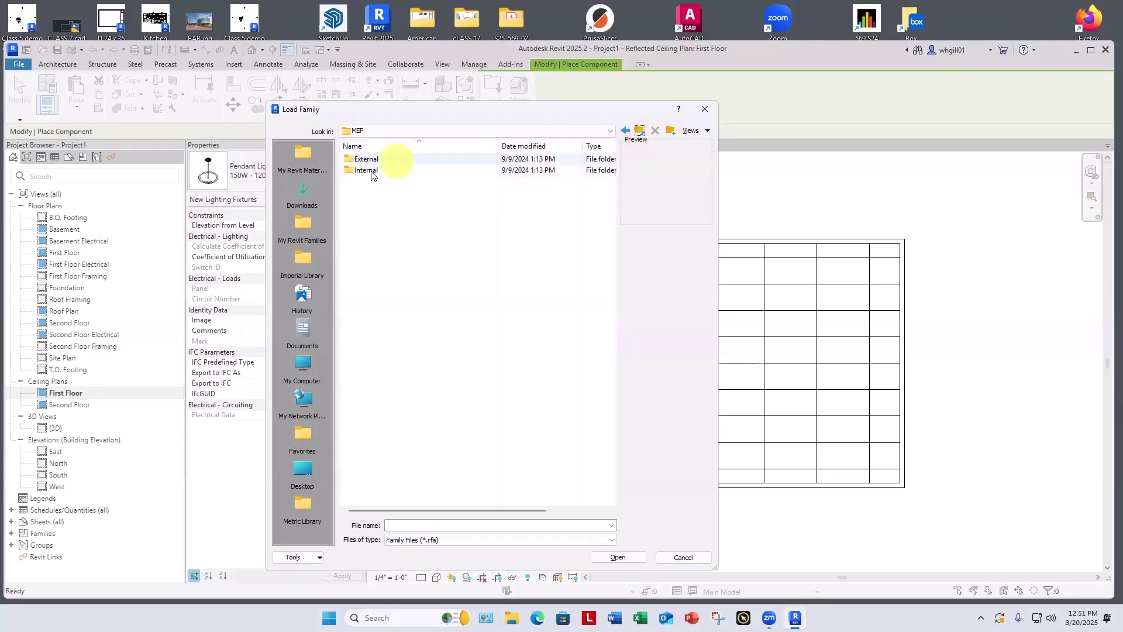
double_click(369, 171)
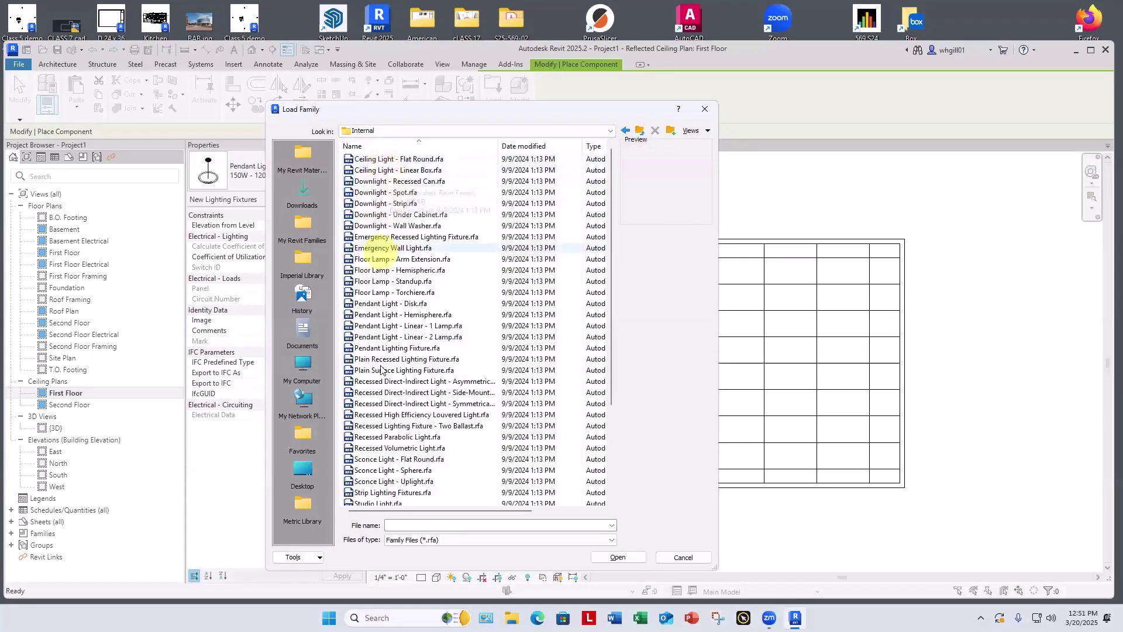
left_click(639, 132)
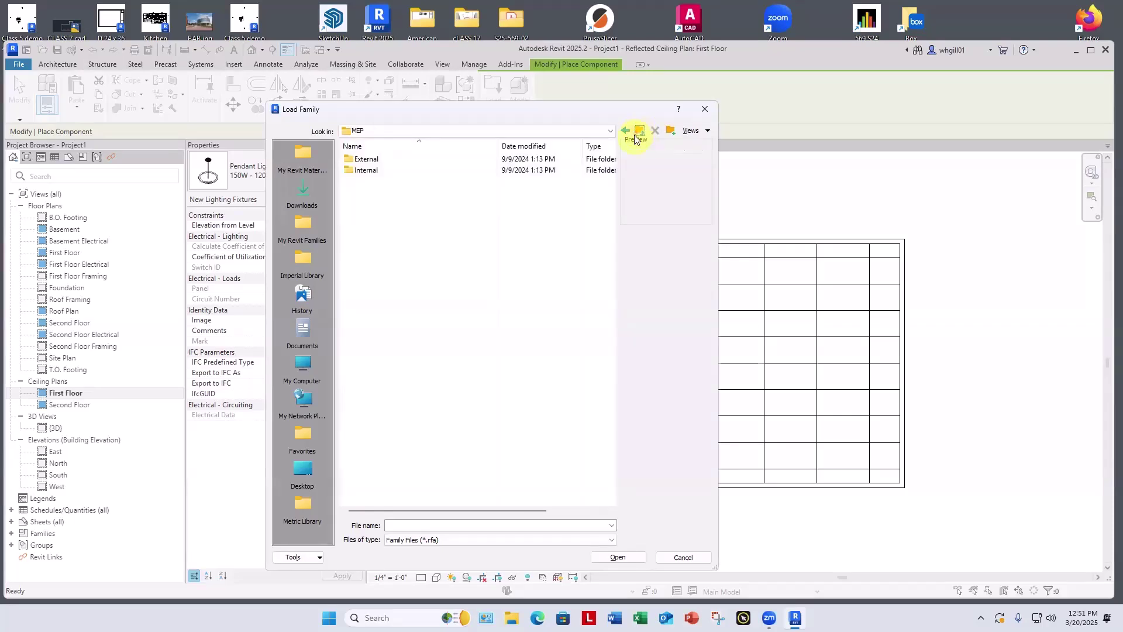
left_click(638, 132)
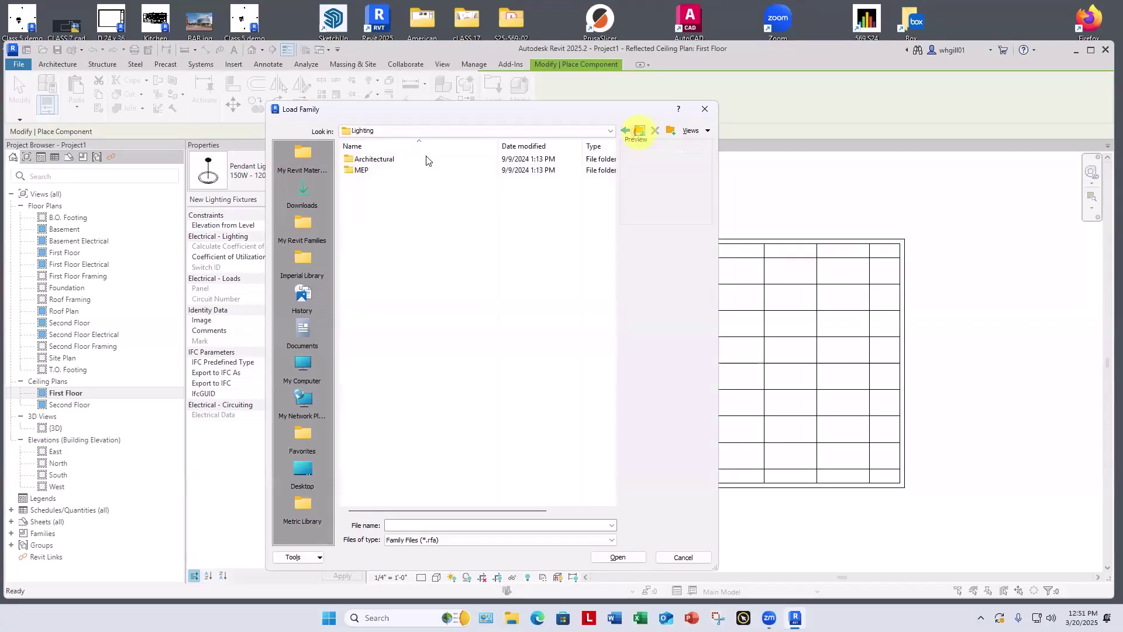
Load Downlight - Recessed Can.rfa from the Architectural Internal folder, overwriting the existing version and its parameter values
double_click(371, 159)
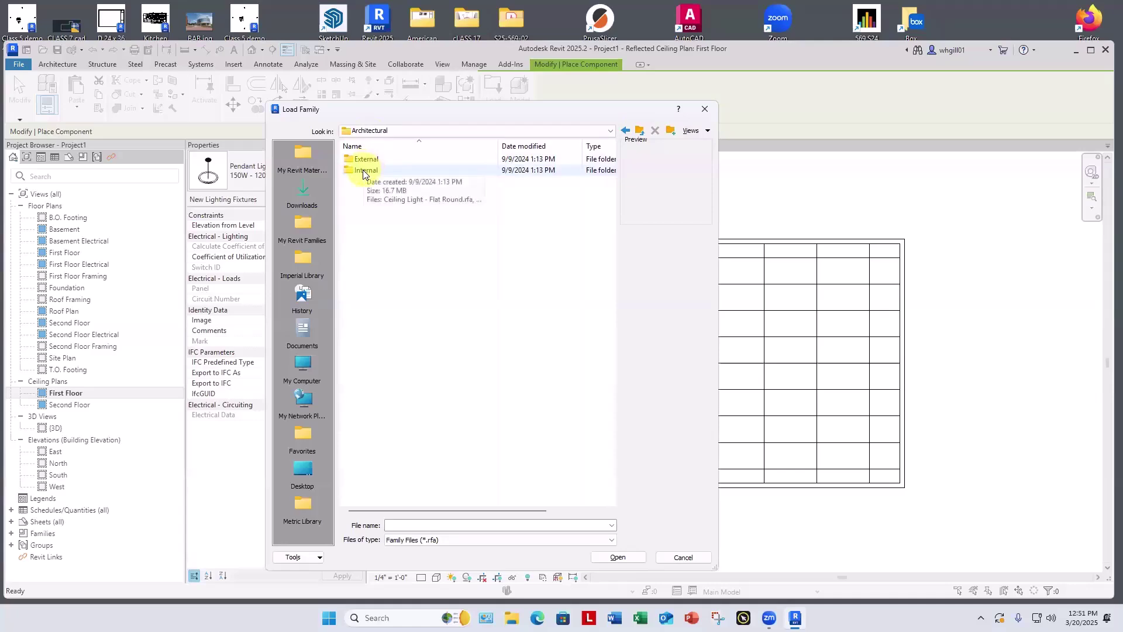
double_click(362, 170)
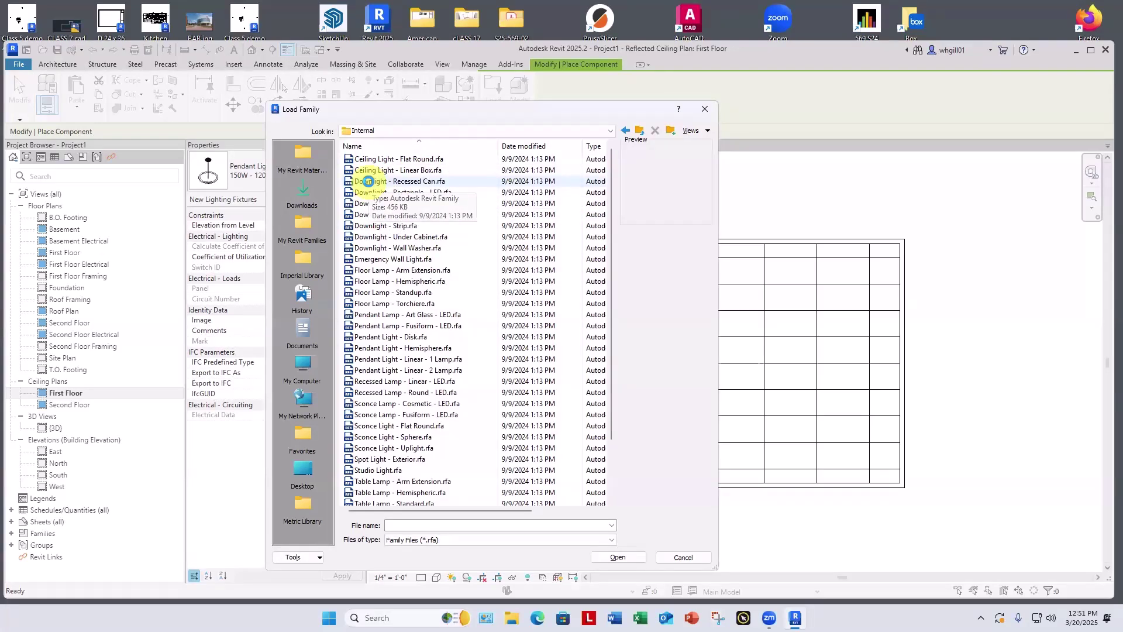
left_click(368, 181)
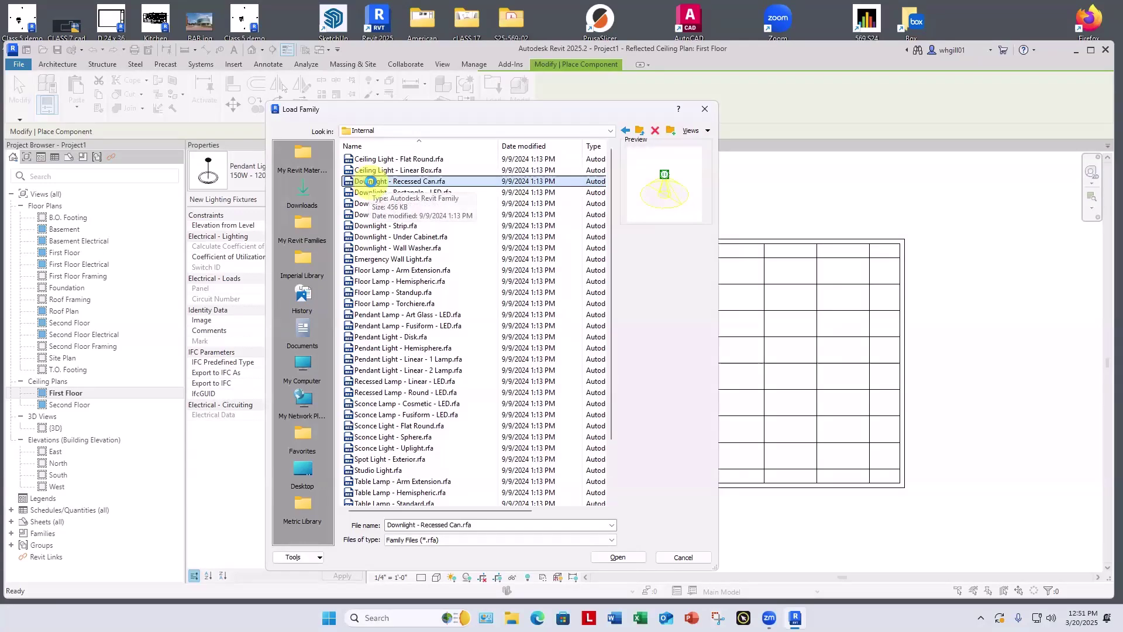
left_click(612, 558)
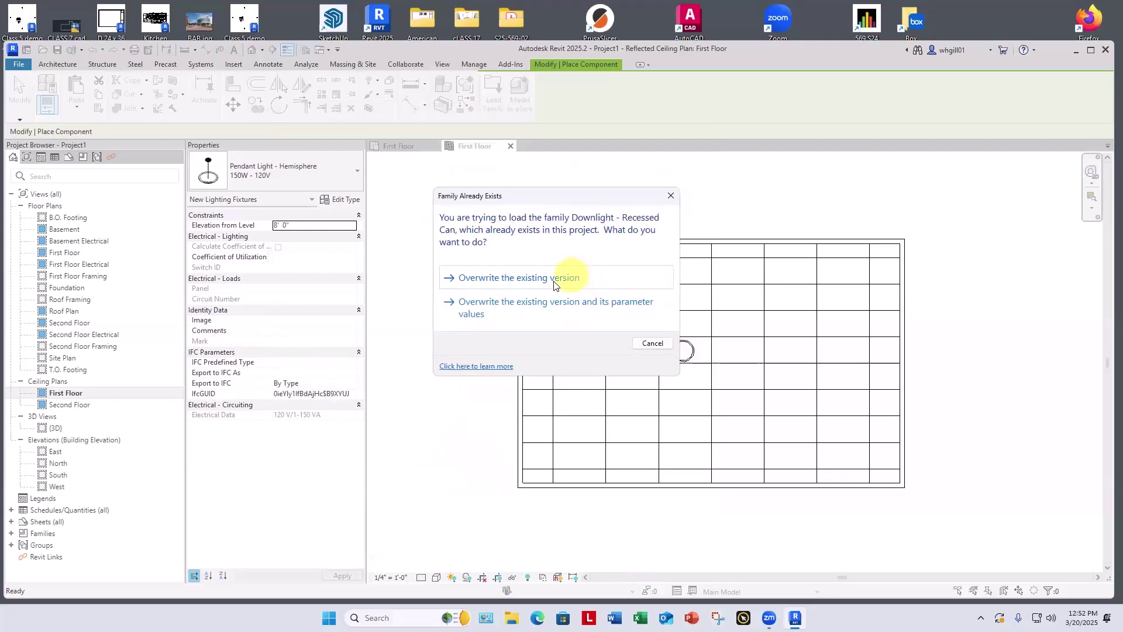
left_click(504, 303)
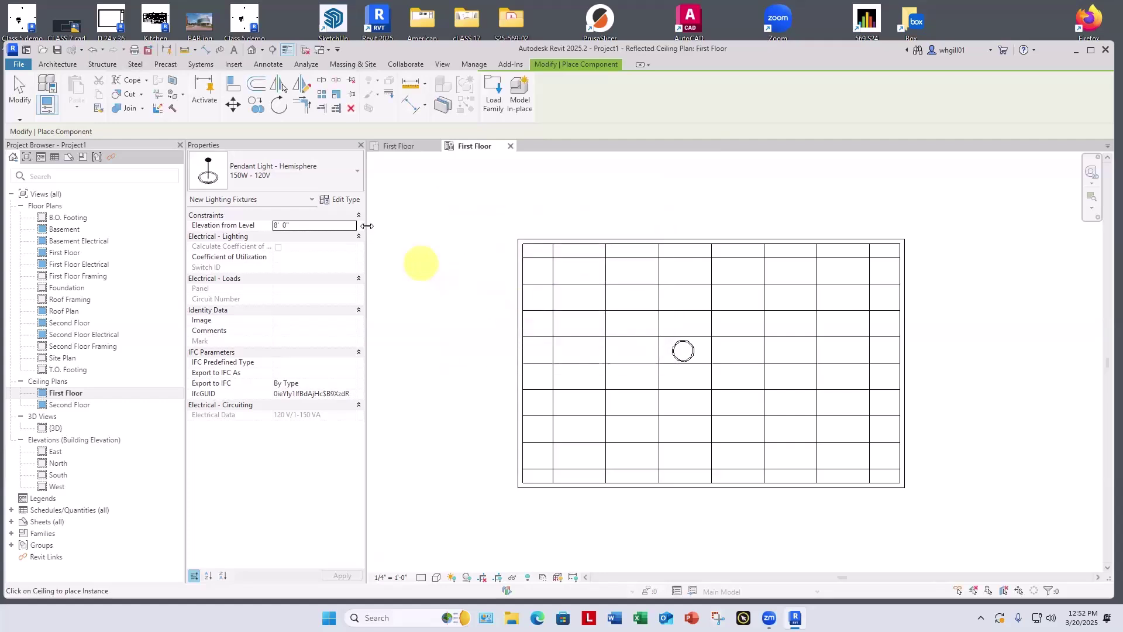
Find the recessed can types with the search term "can" and choose Downlight - Recessed Can 6" Incandescent - 120V for placement
left_click(276, 177)
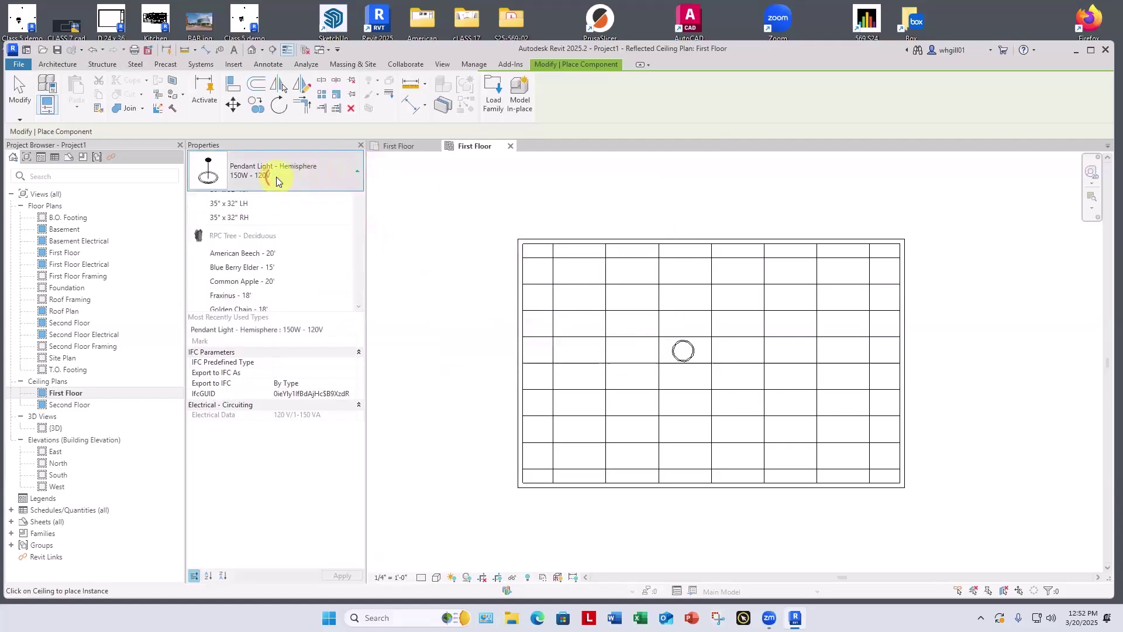
scroll(357, 313, "up", 3)
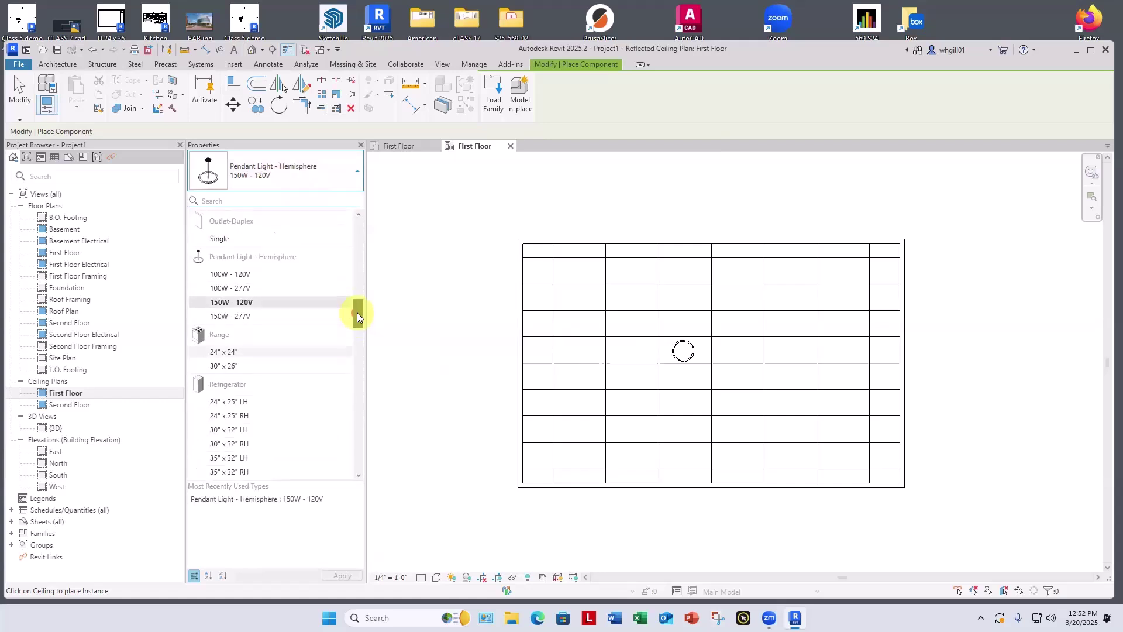
scroll(357, 314, "up", 4)
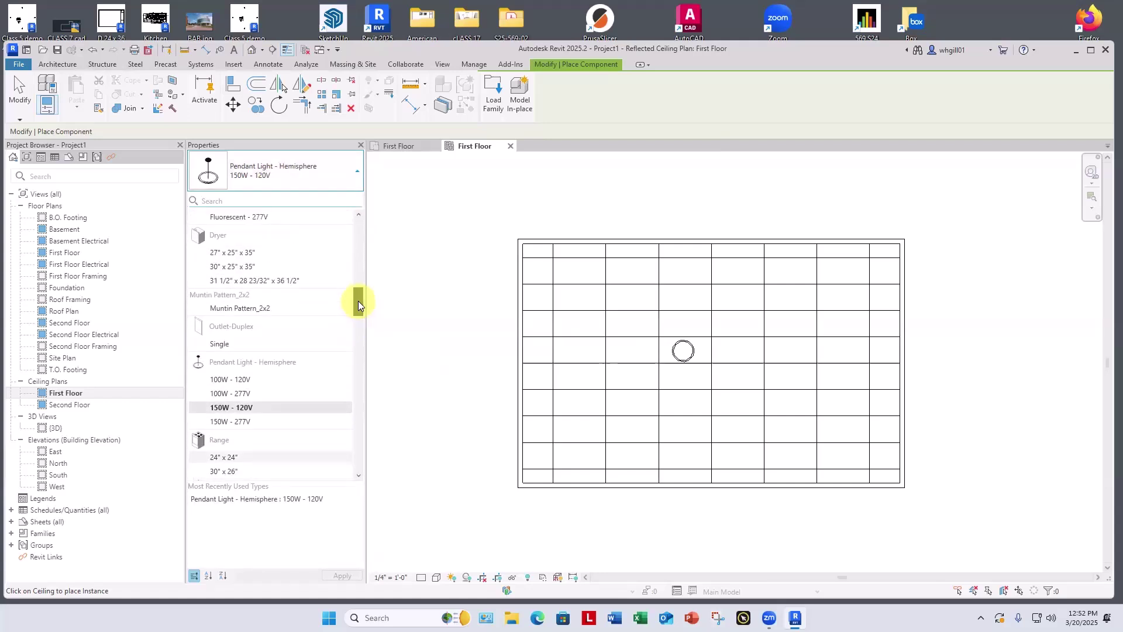
left_click_drag(358, 301, 363, 201)
left_click(213, 202)
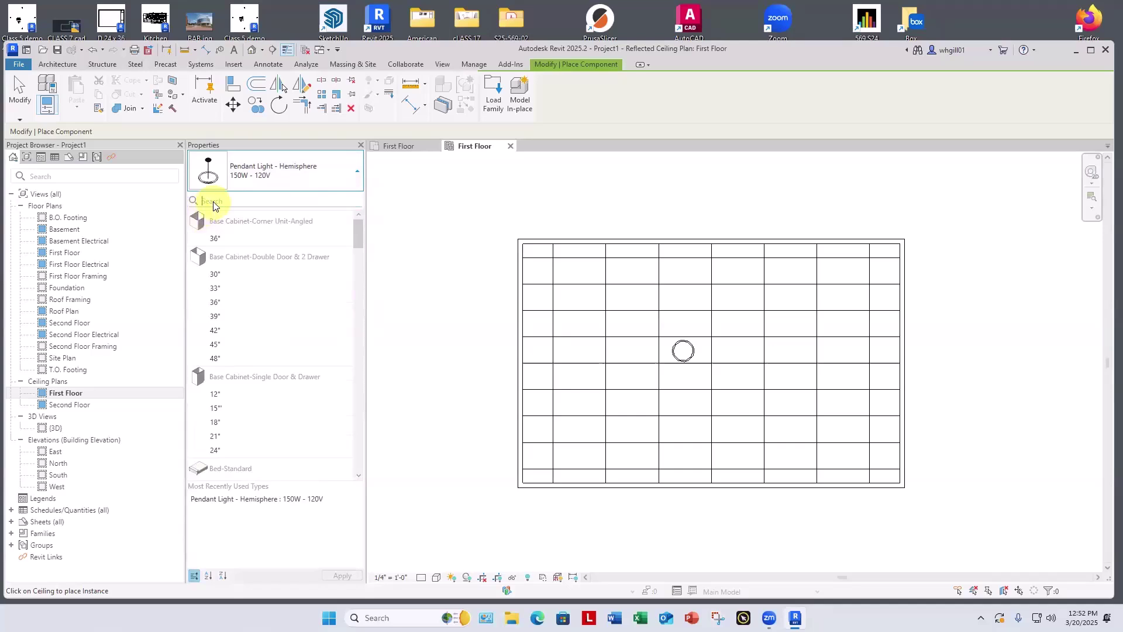
type("can")
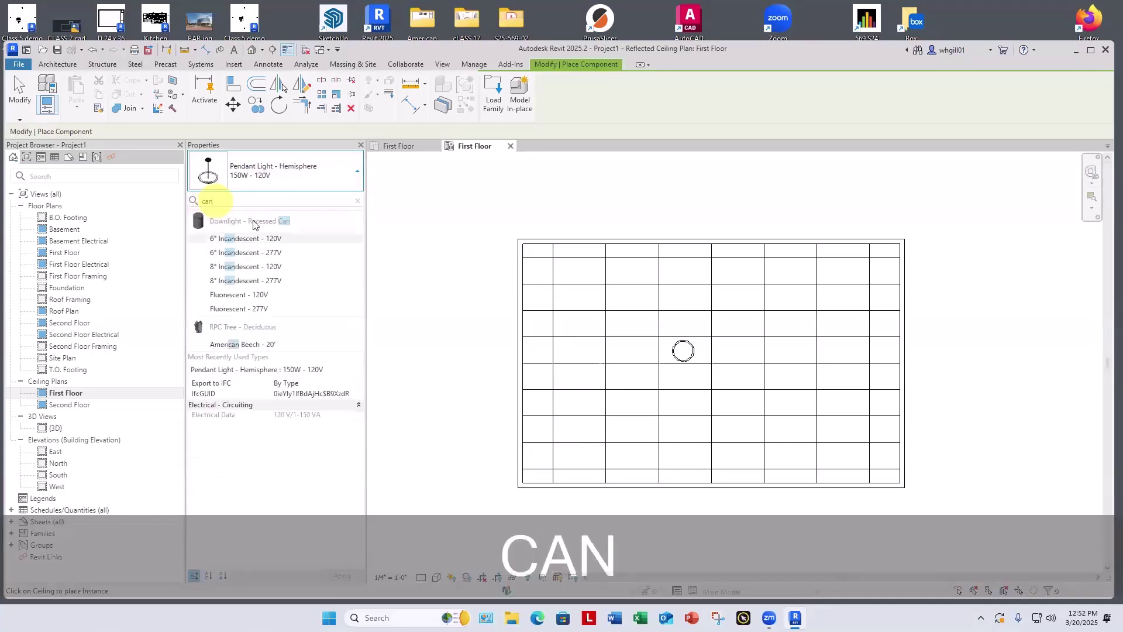
mouse_move(217, 226)
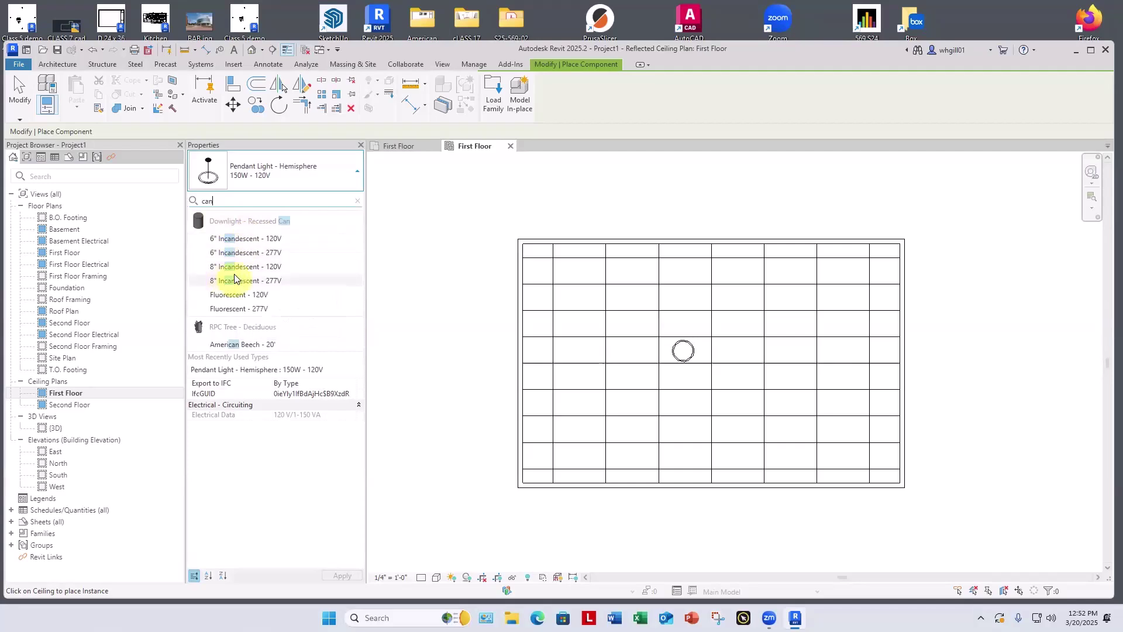
mouse_move(231, 245)
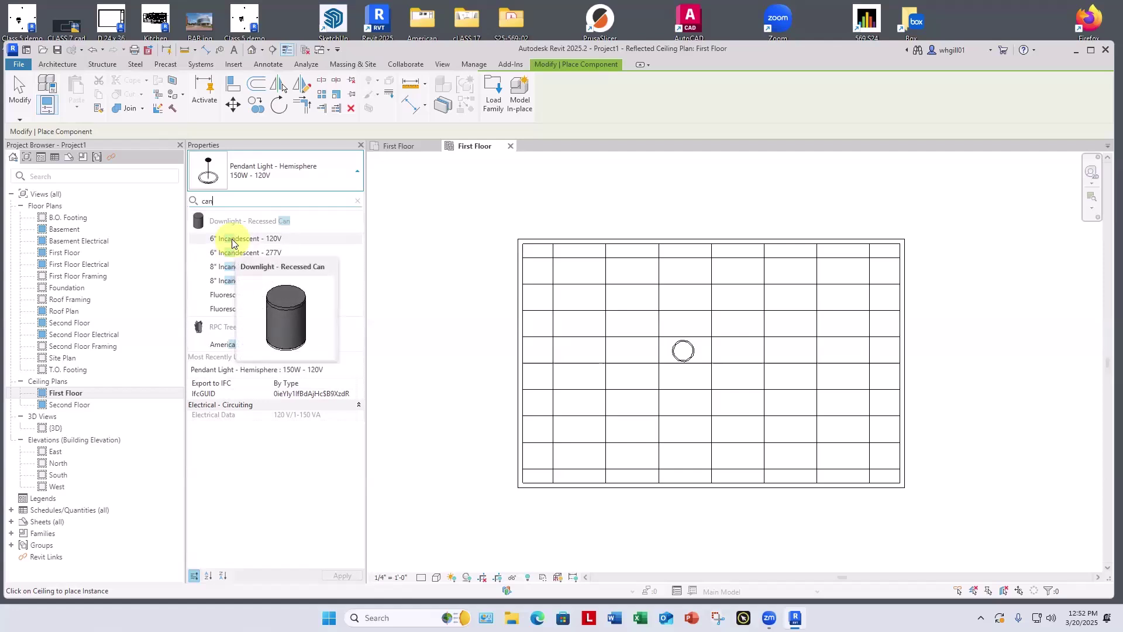
left_click(232, 243)
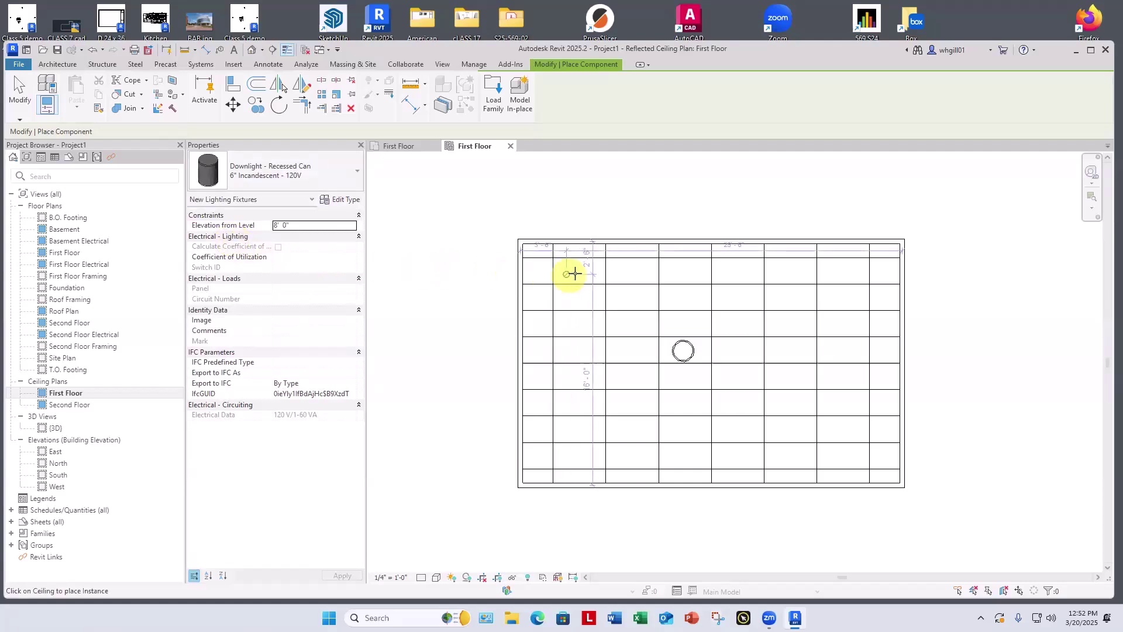
Place three recessed can lights in a row along the room's upper wall, about 2'-3" from the wall, and end placement
scroll(583, 277, "up", 3)
scroll(566, 280, "down", 2)
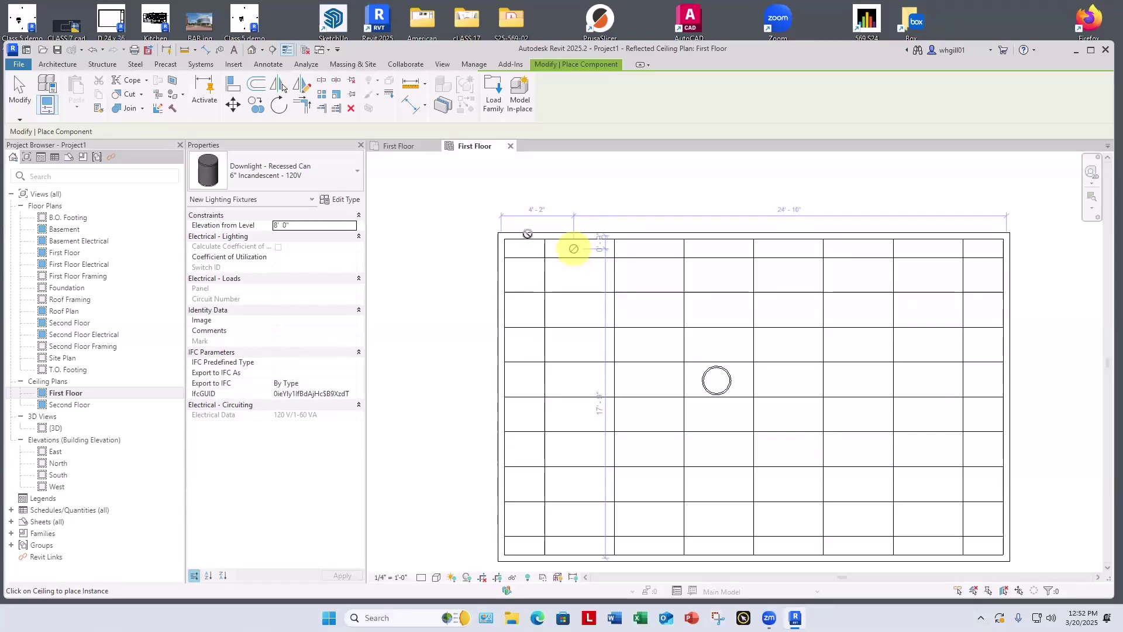
left_click(577, 273)
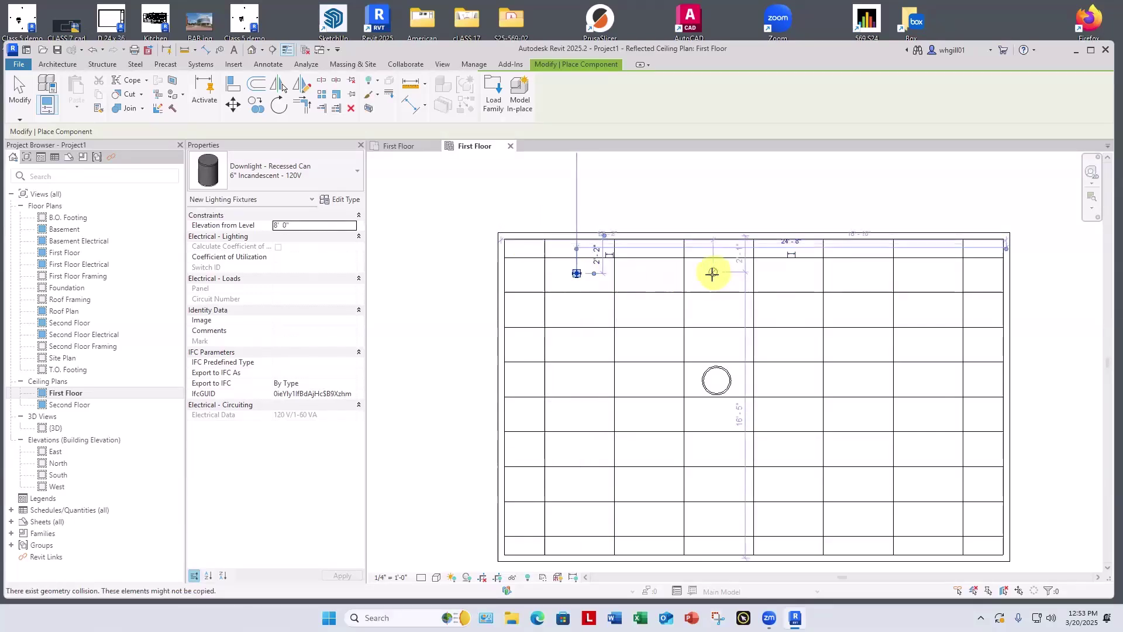
left_click(712, 274)
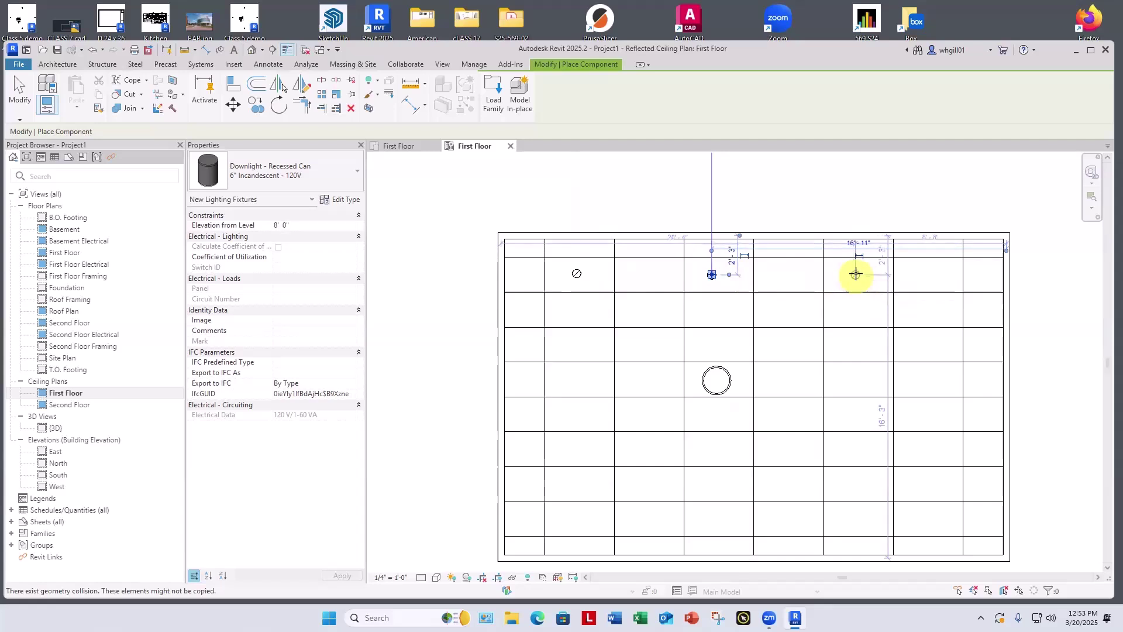
left_click(854, 275)
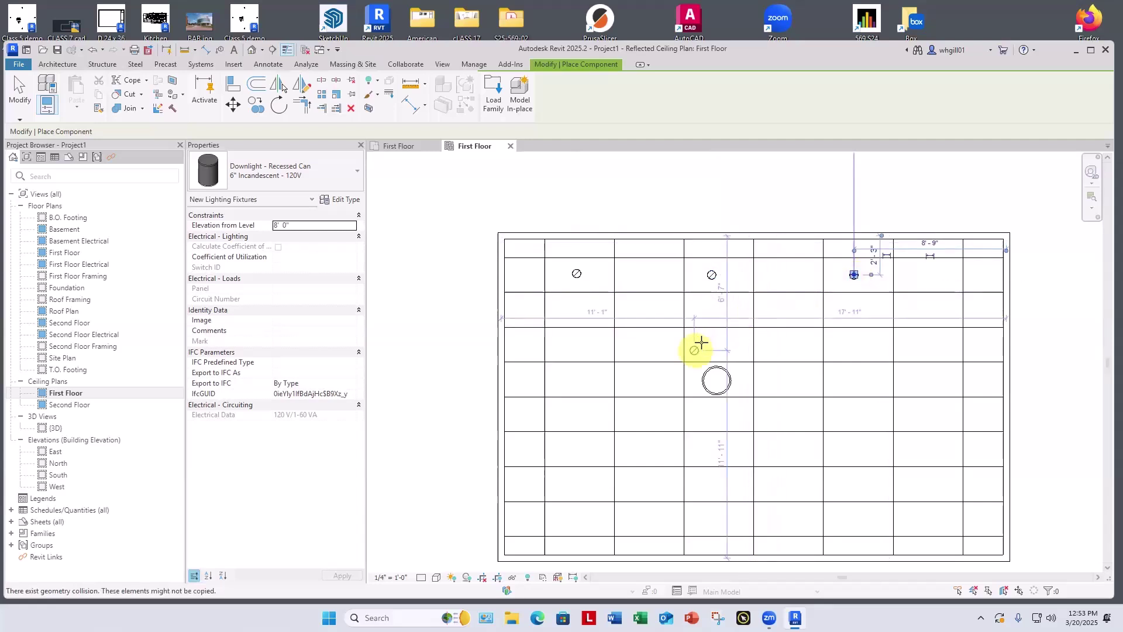
key("Escape")
key("Escape")
scroll(725, 290, "down", 3)
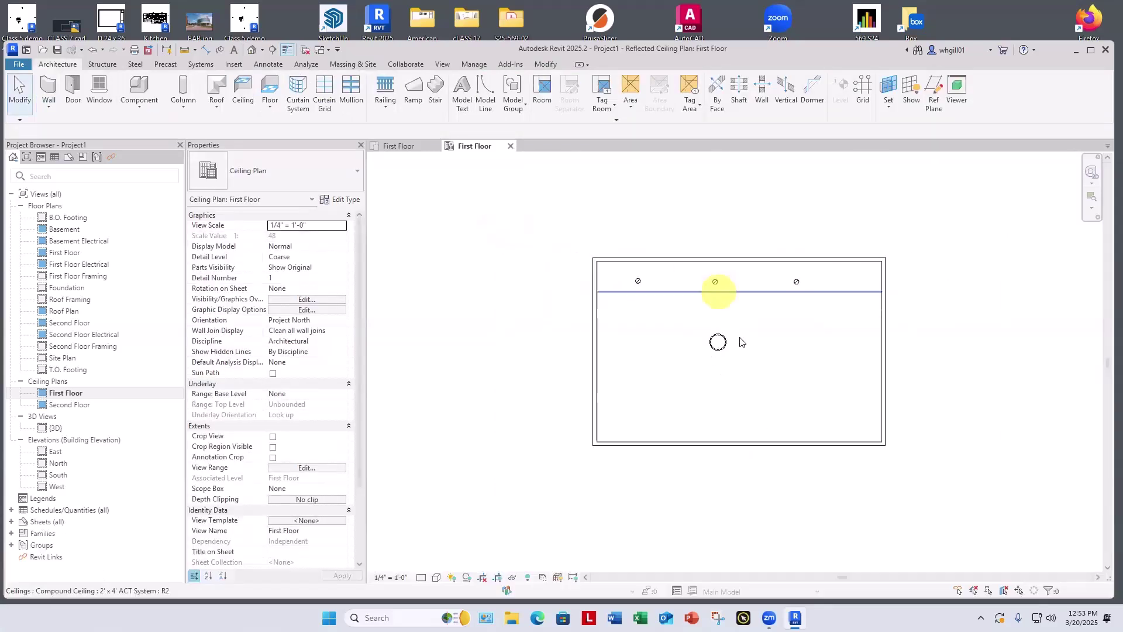
scroll(747, 348, "down", 2)
middle_click_drag(723, 453, 655, 475)
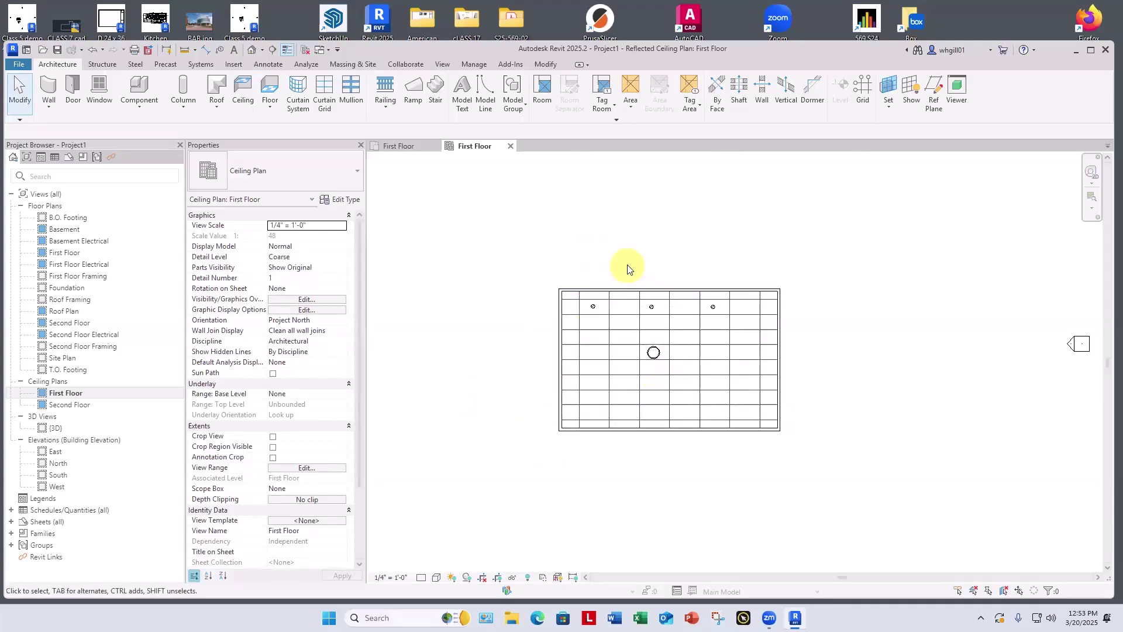
In the First Floor floor plan, set the underlay base level to First Floor and the underlay orientation to Look up
left_click(403, 146)
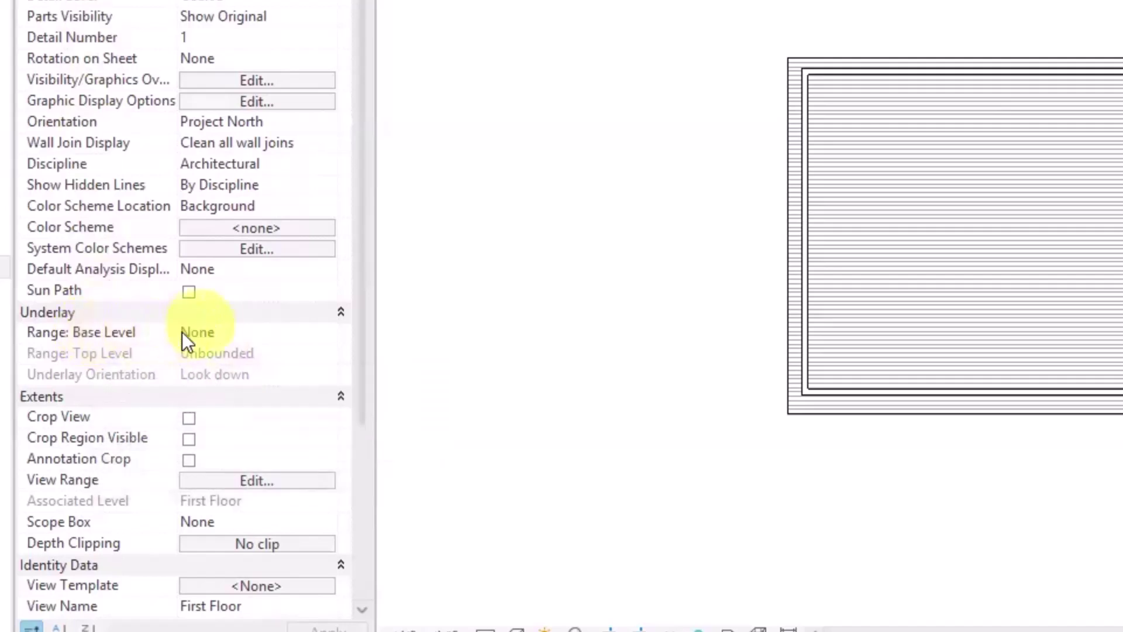
left_click(240, 332)
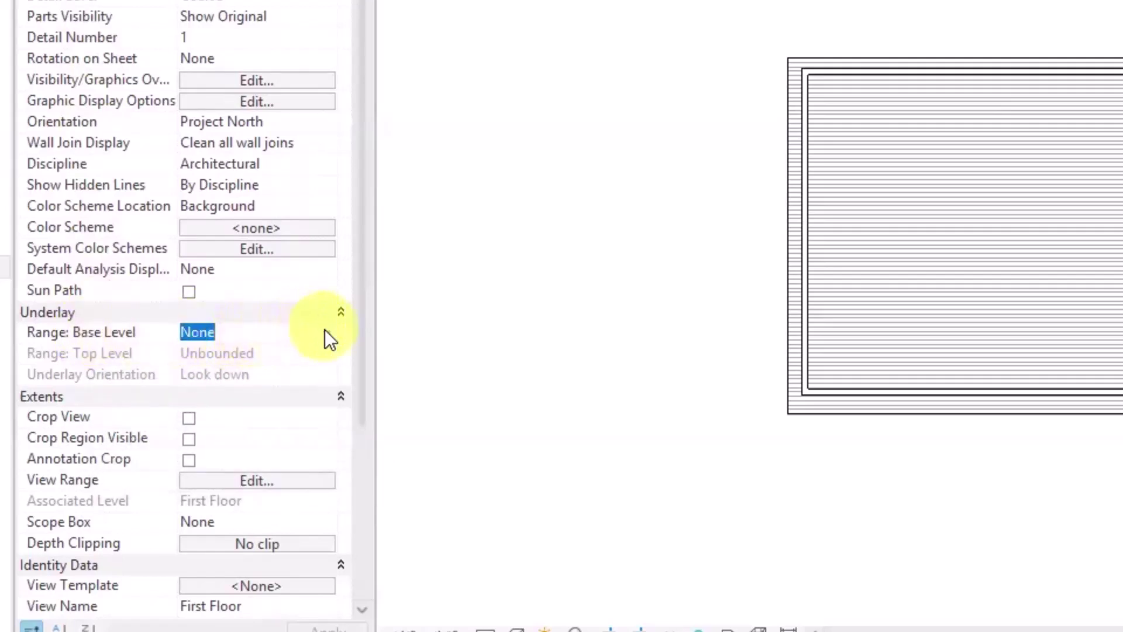
left_click(326, 332)
scroll(215, 409, "down", 1)
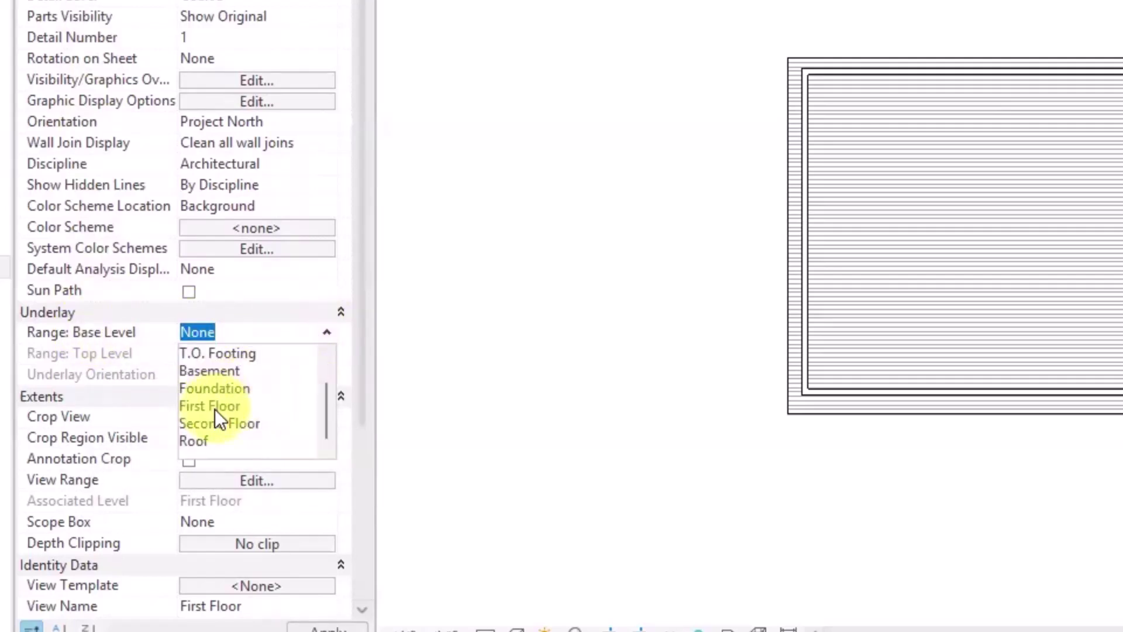
left_click(220, 405)
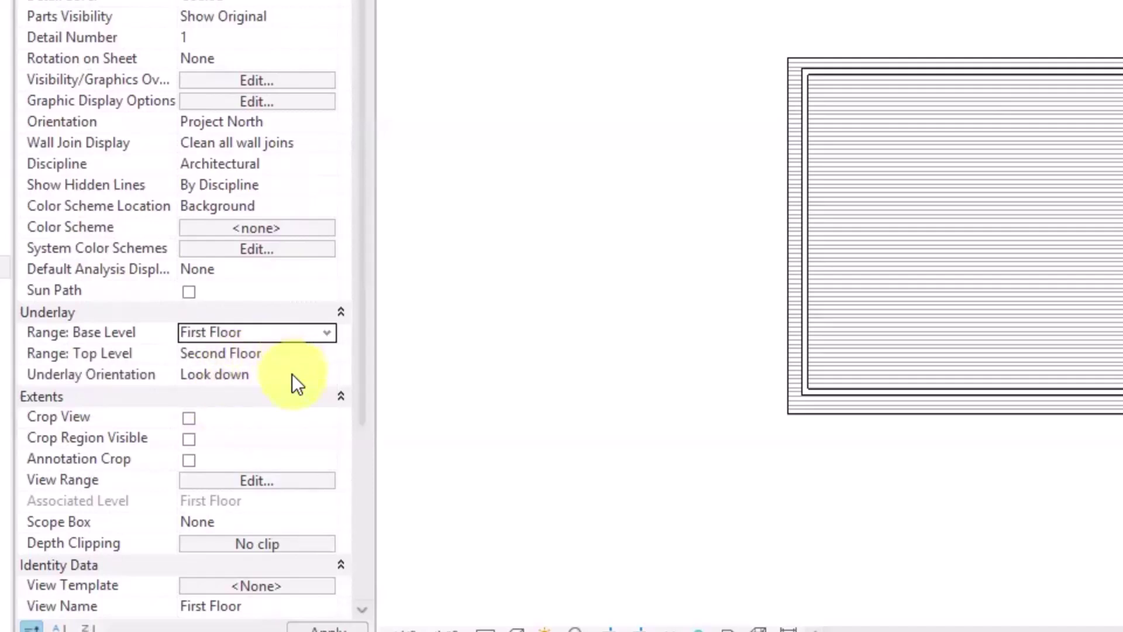
left_click(318, 375)
left_click(326, 376)
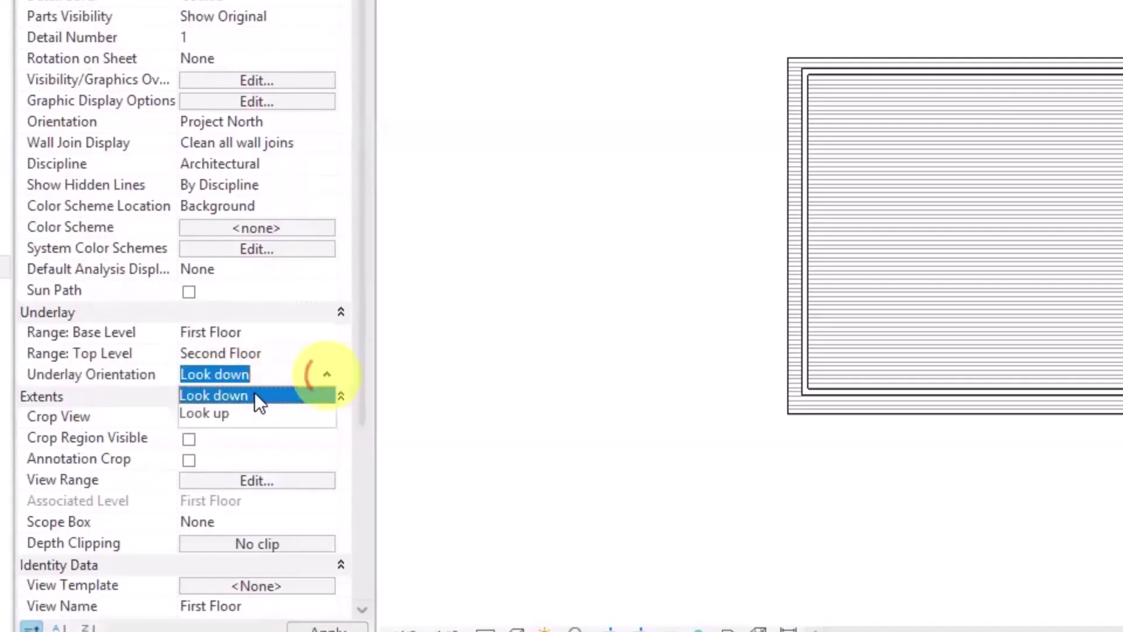
left_click(226, 415)
left_click(544, 243)
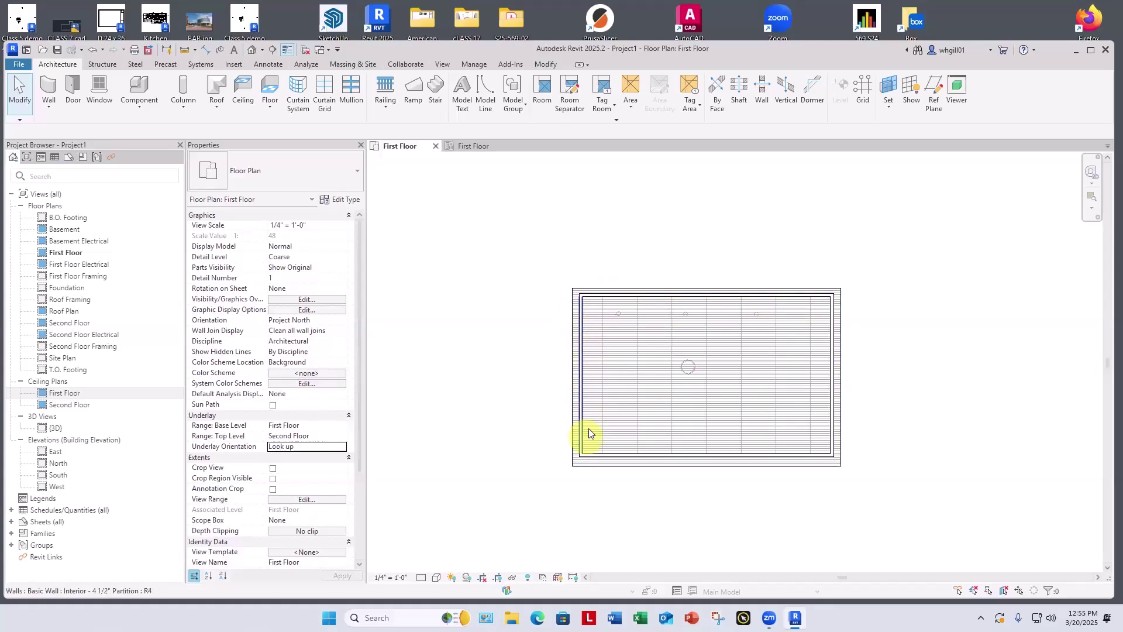
Create a camera view from the room's lower-right corner toward its upper-left corner, and widen the view's crop region on its right side
left_click(442, 63)
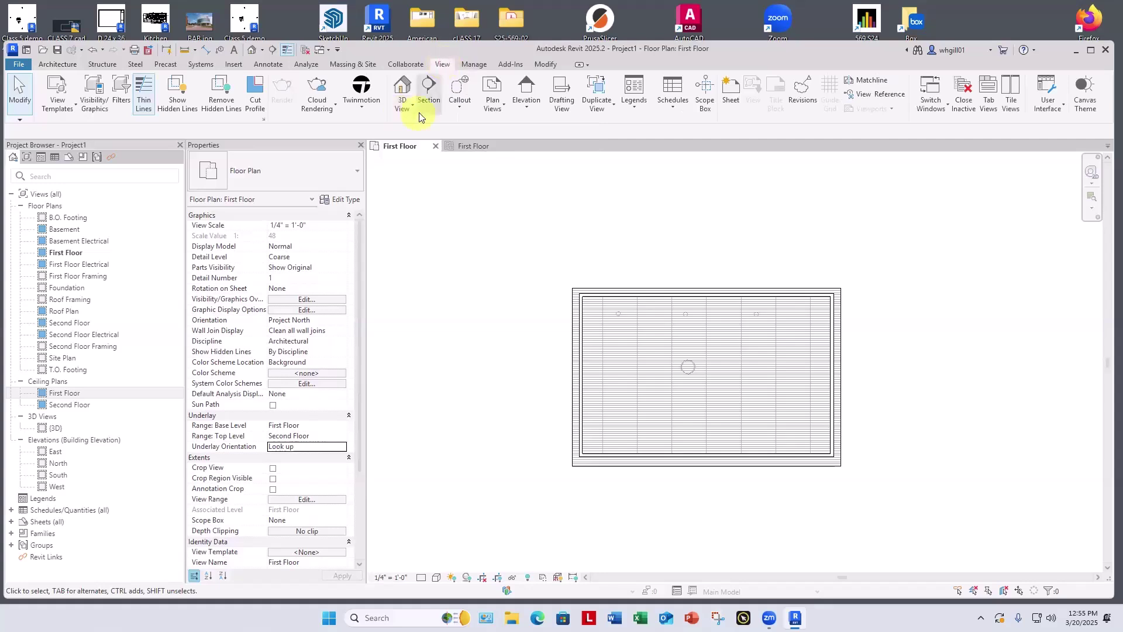
left_click(402, 108)
left_click(404, 125)
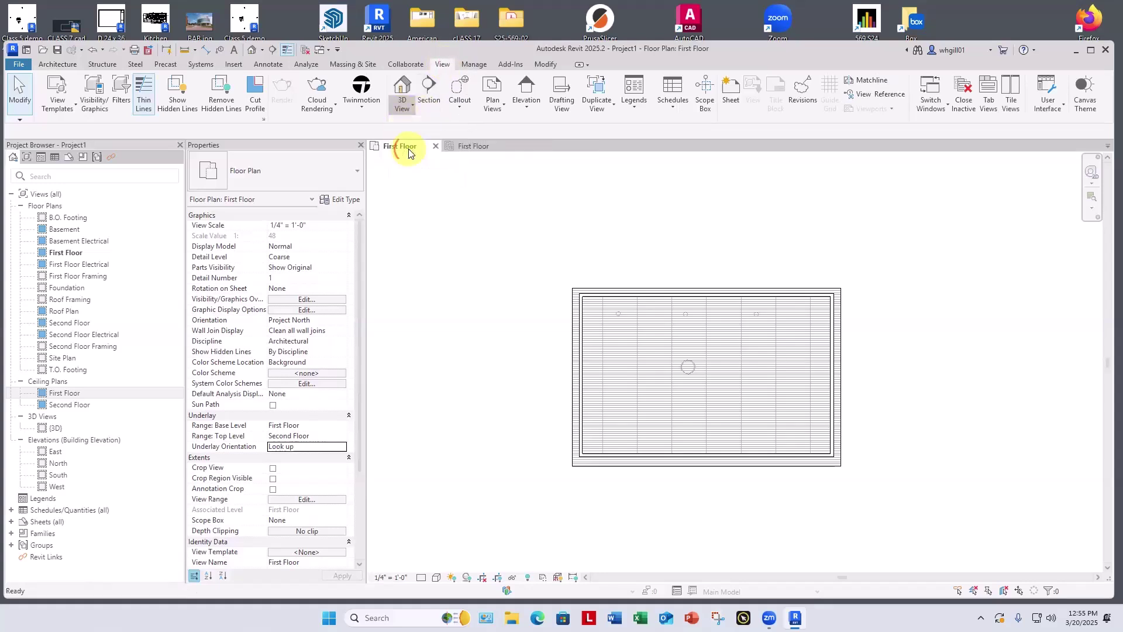
left_click(815, 442)
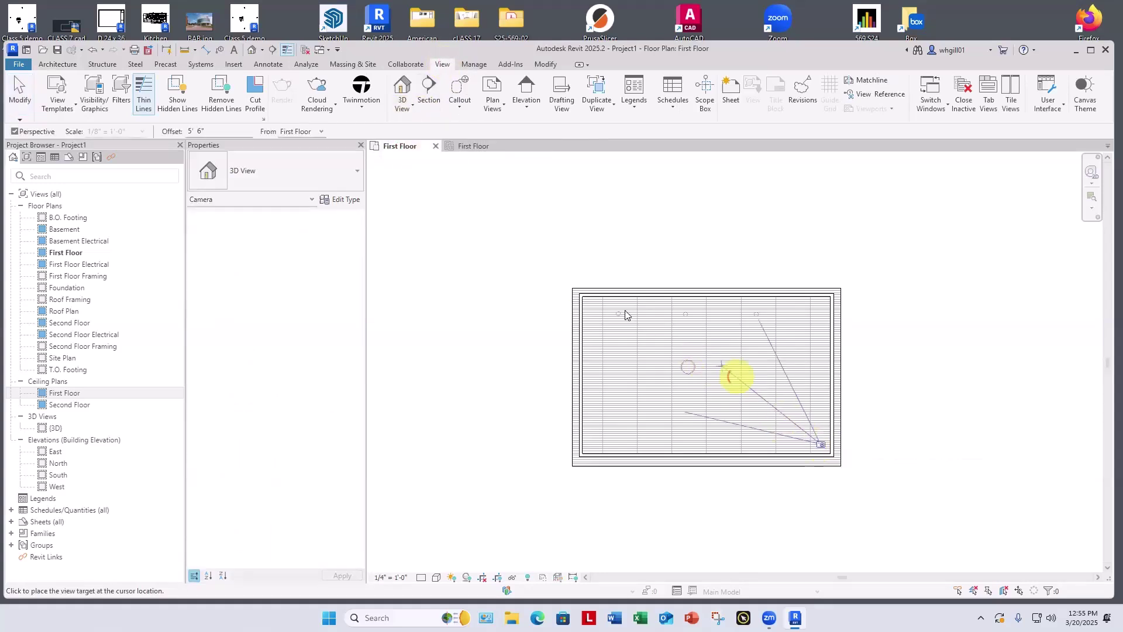
left_click(568, 295)
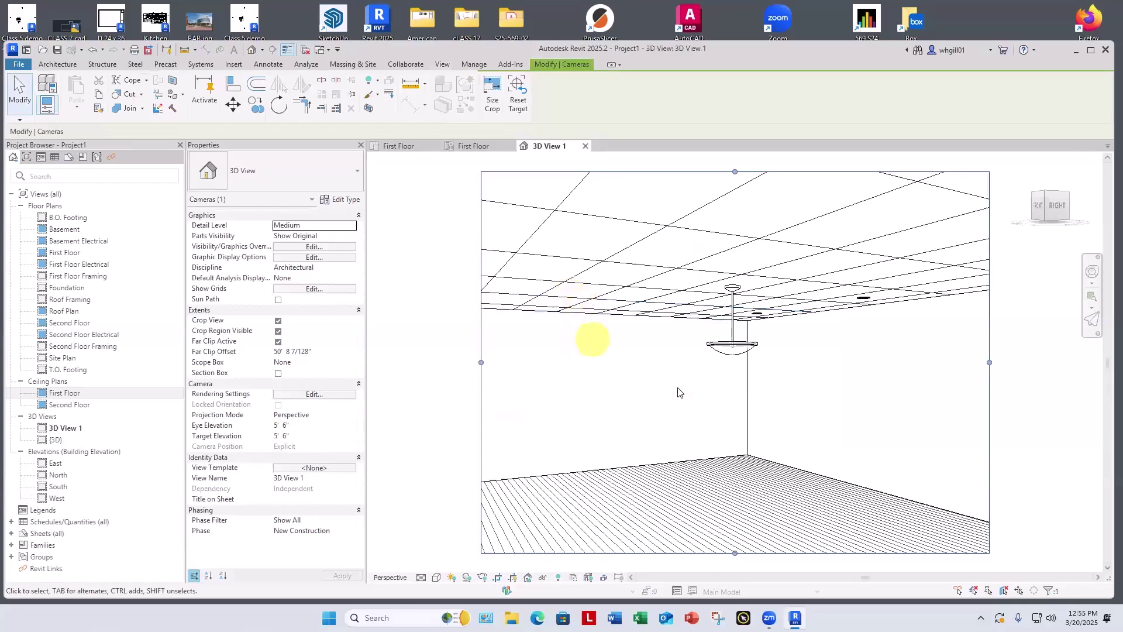
scroll(672, 391, "down", 1)
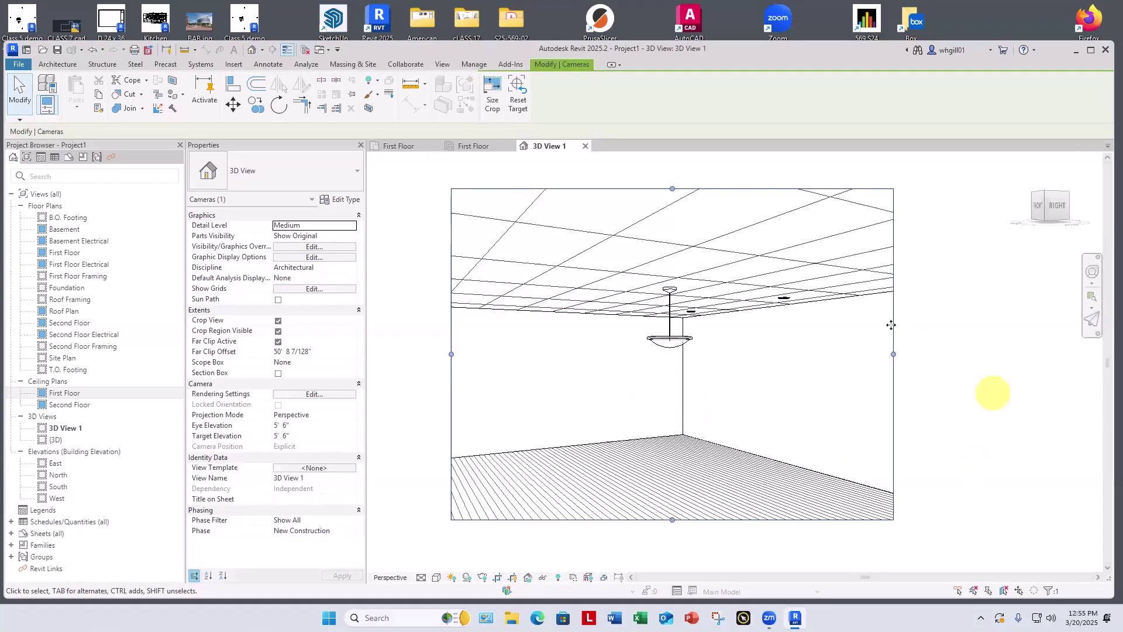
left_click_drag(917, 351, 1020, 353)
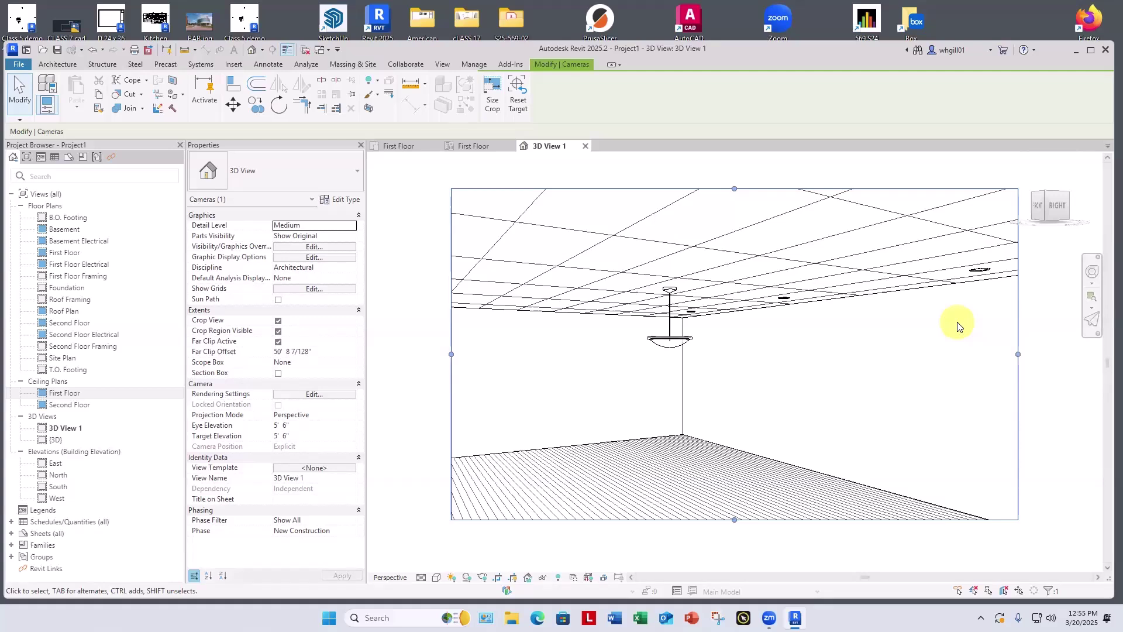
Open the rendering settings for the camera view and set the lighting scheme to Interior: Artificial only
key("r")
key("r")
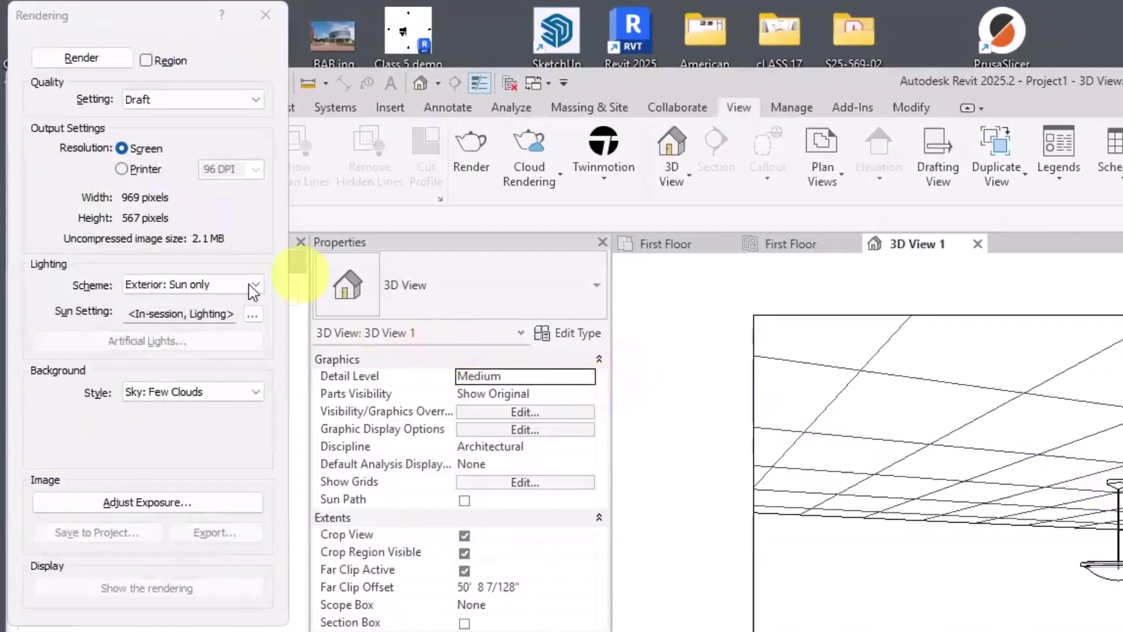
left_click(209, 286)
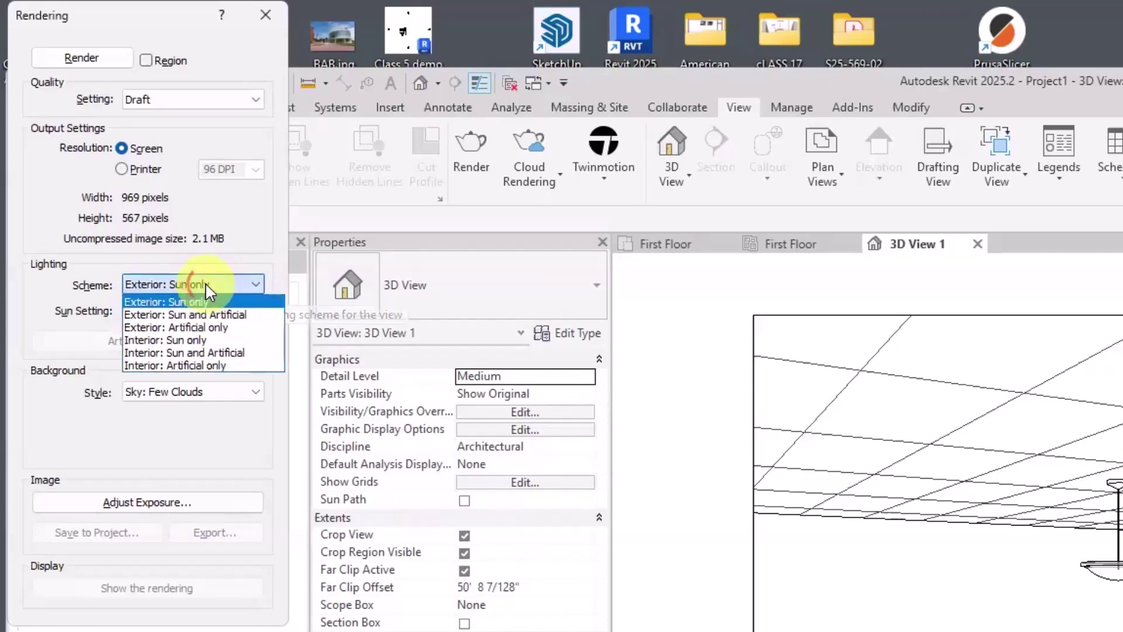
left_click(195, 365)
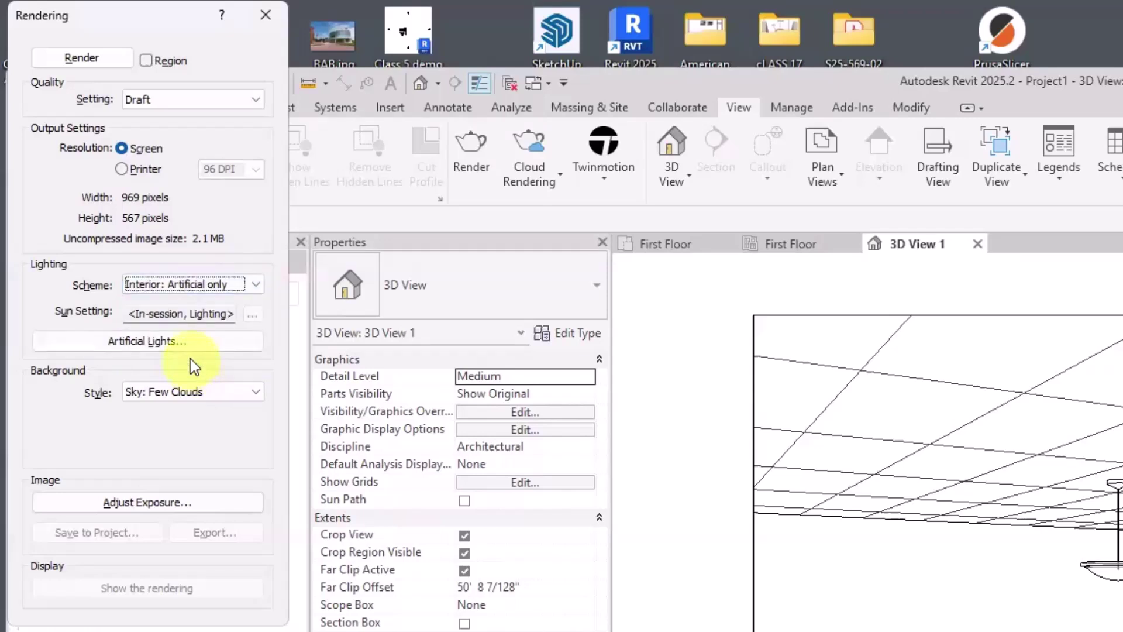
left_click(254, 285)
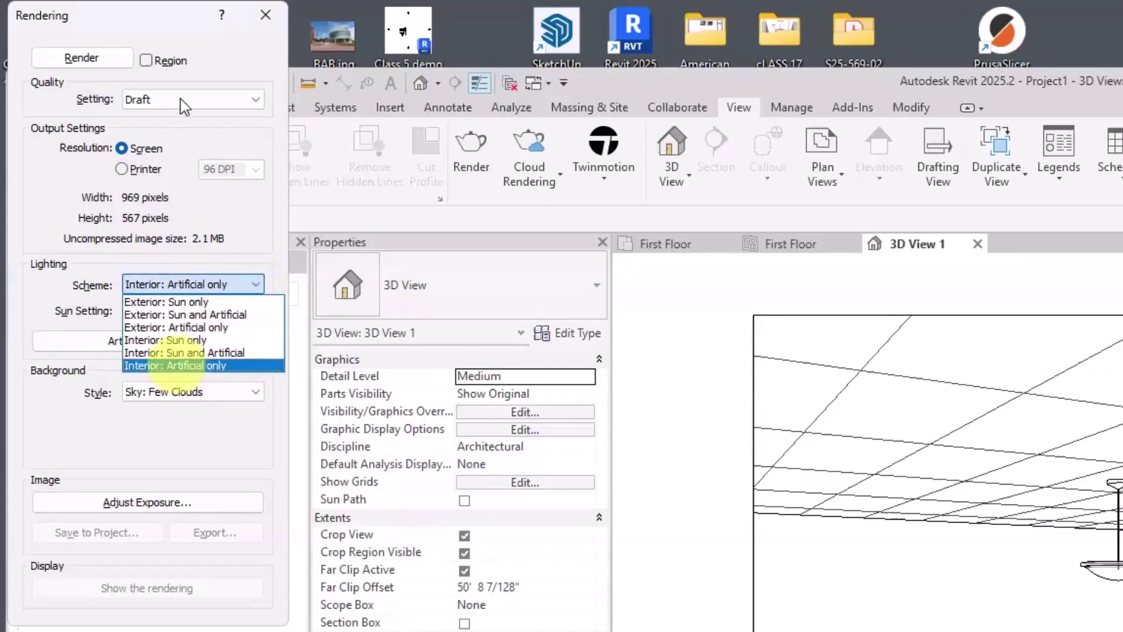
left_click(298, 116)
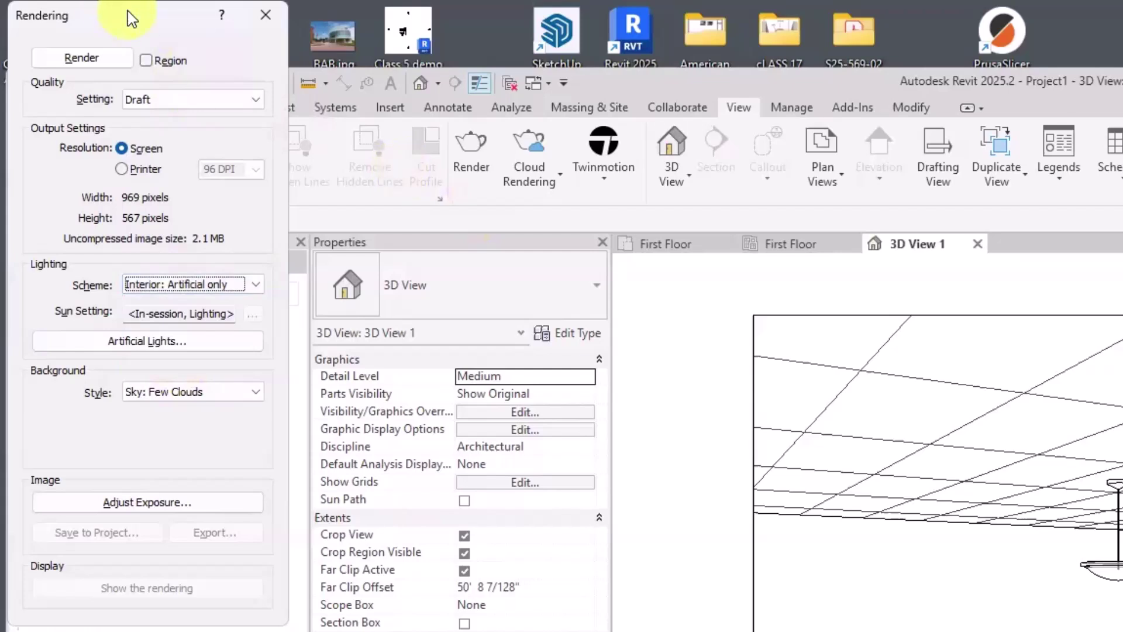
left_click_drag(128, 10, 547, 288)
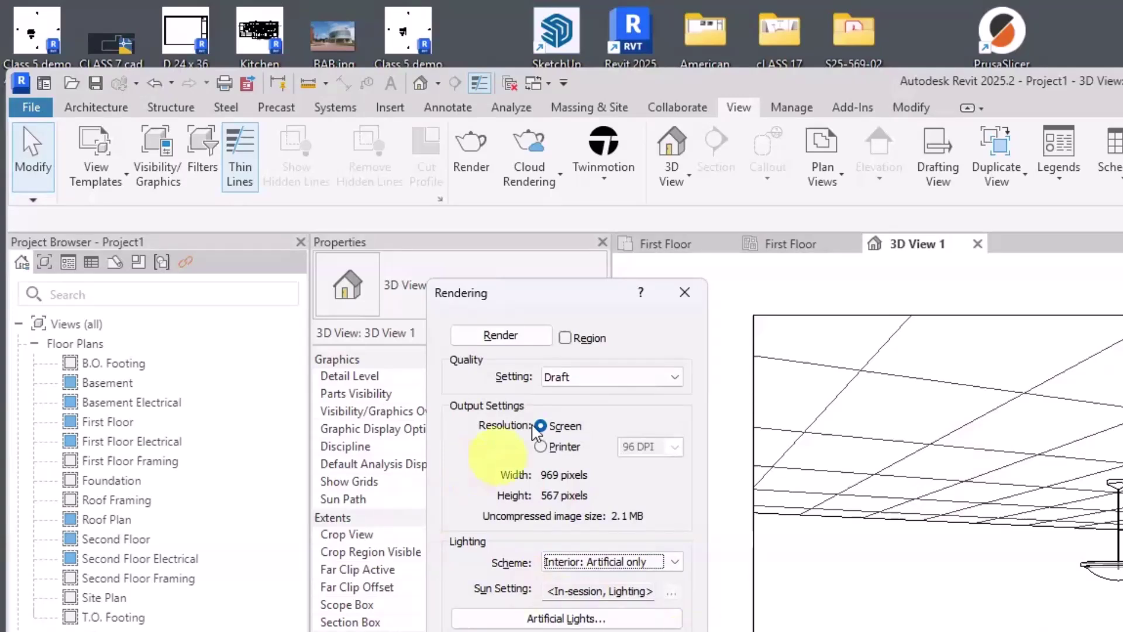
Set the rendering quality to Medium and render the camera view
left_click(556, 379)
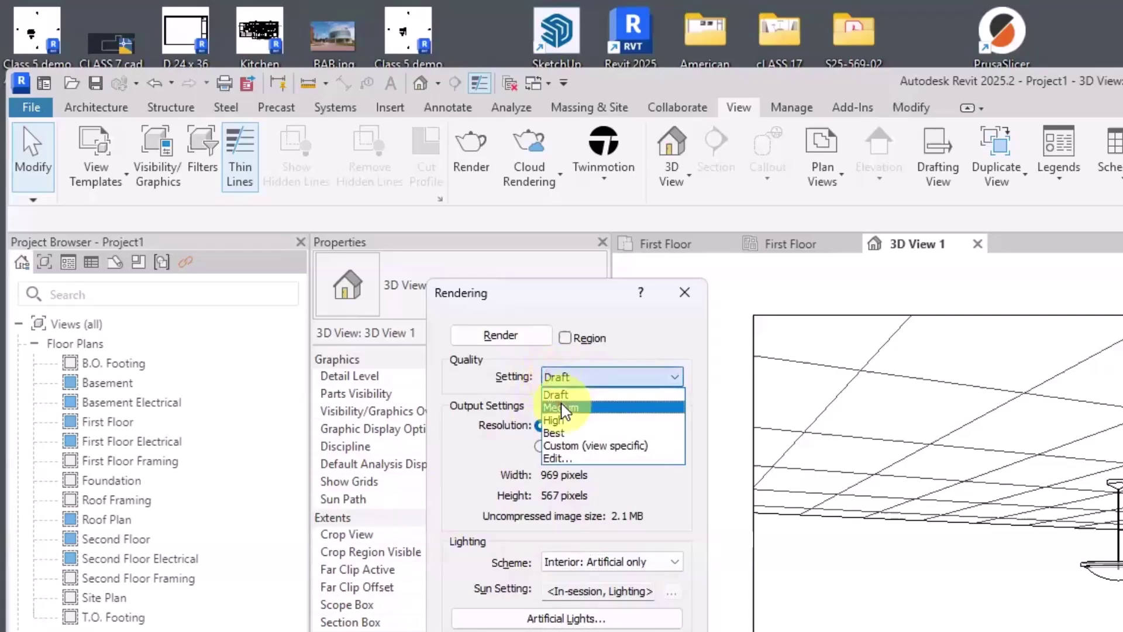
left_click(555, 402)
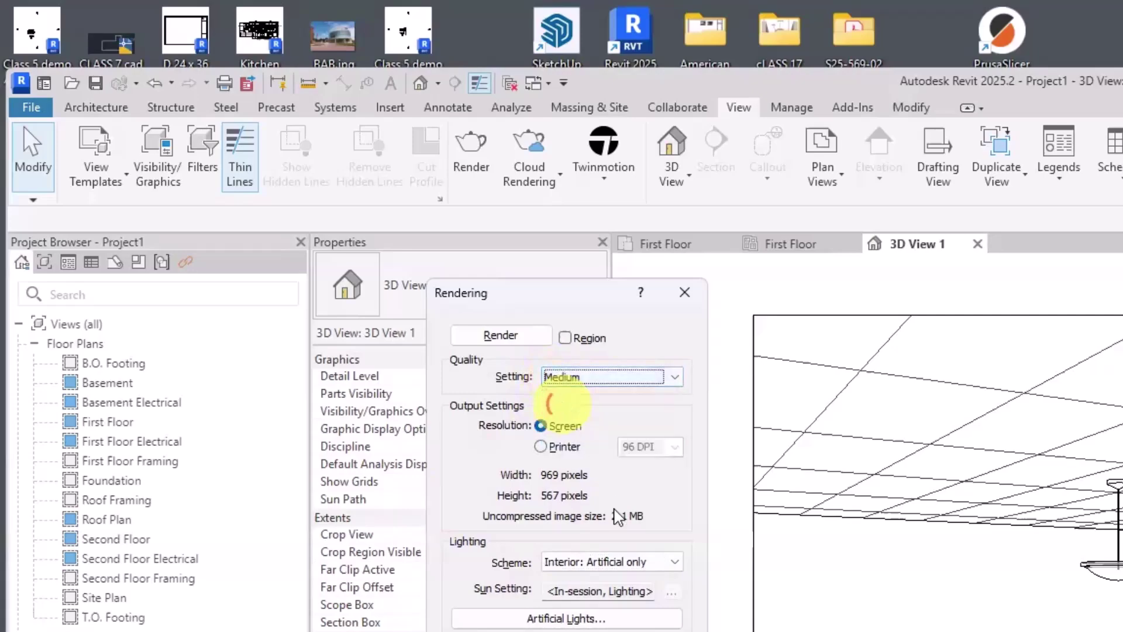
left_click(501, 335)
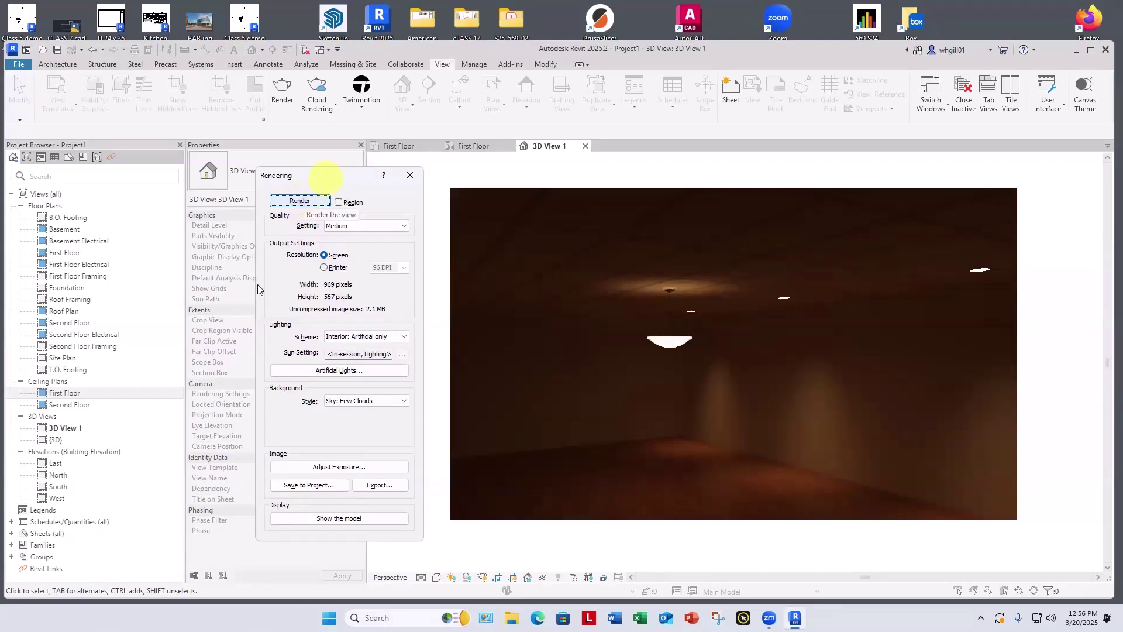
Brighten the rendered image by applying an exposure value of 3.80
left_click(328, 467)
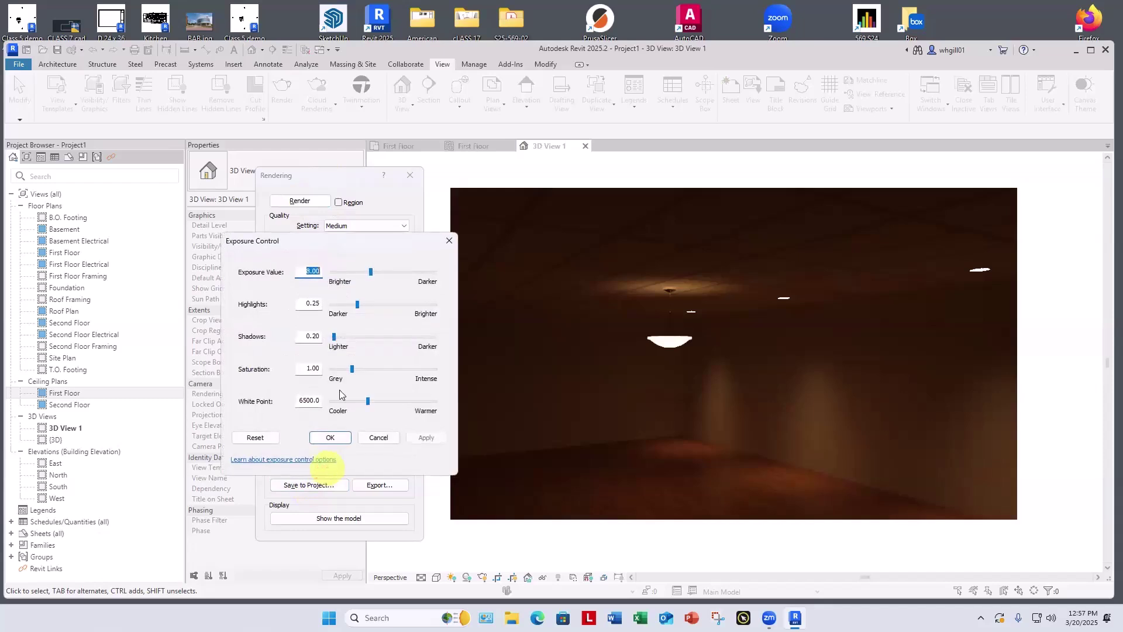
left_click_drag(368, 275, 350, 273)
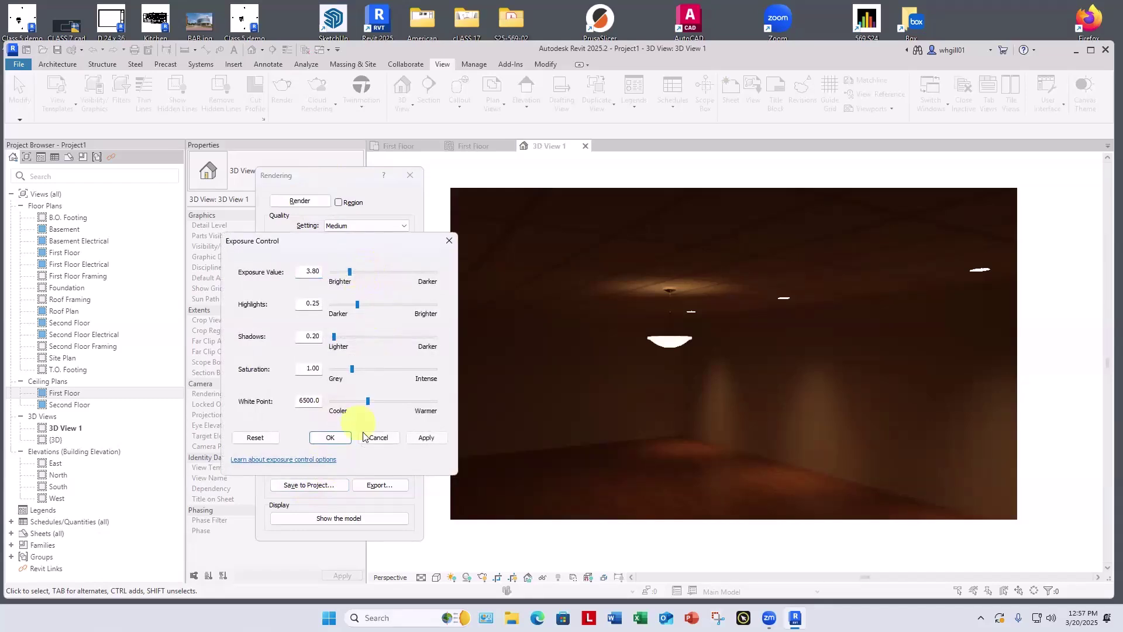
left_click(425, 438)
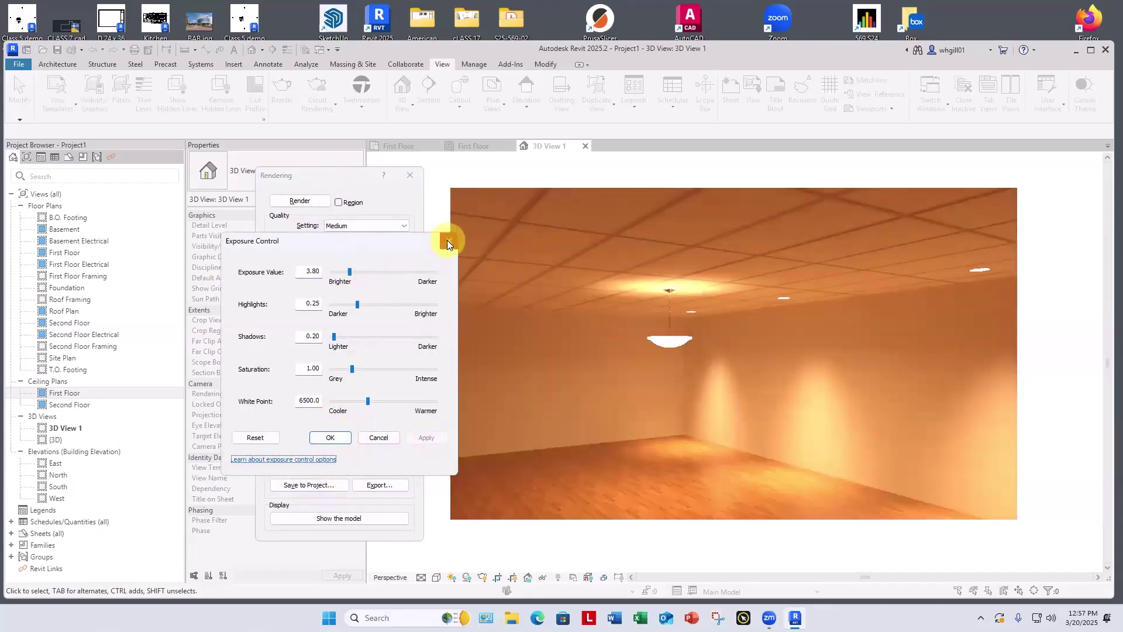
left_click(448, 240)
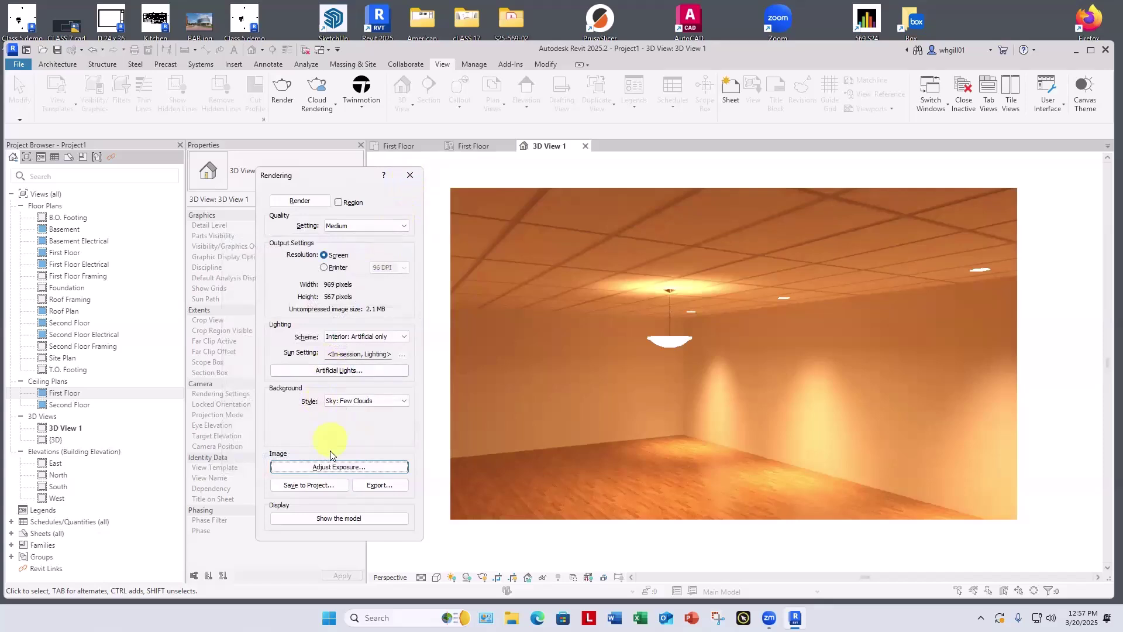
Reset the rendered image's exposure settings to their defaults and accept them
left_click(331, 467)
left_click(255, 437)
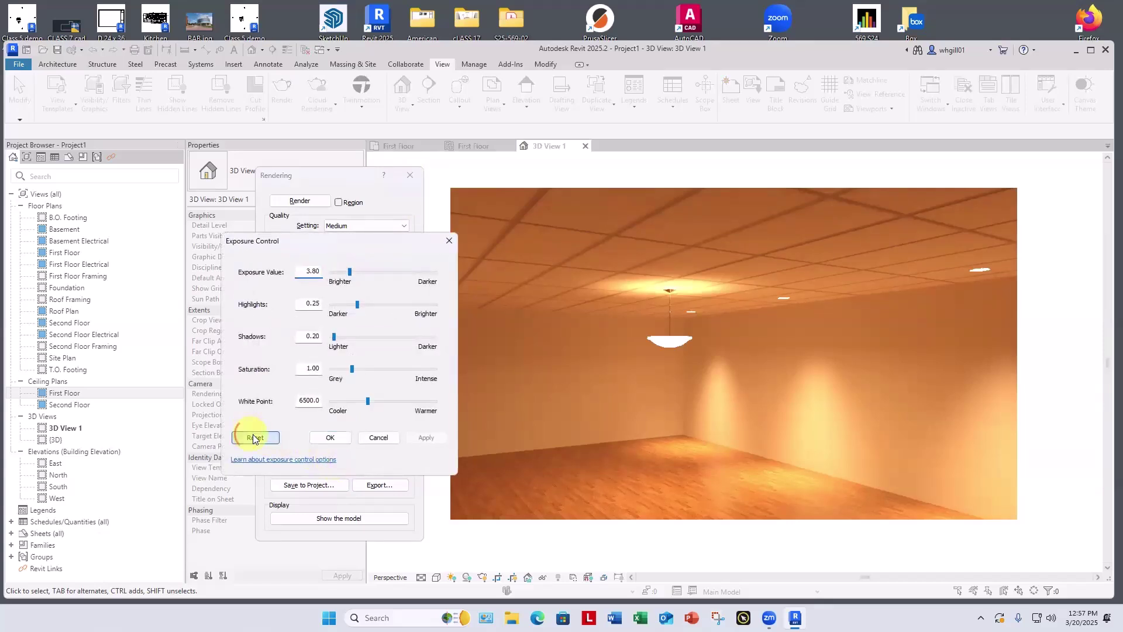
left_click(329, 440)
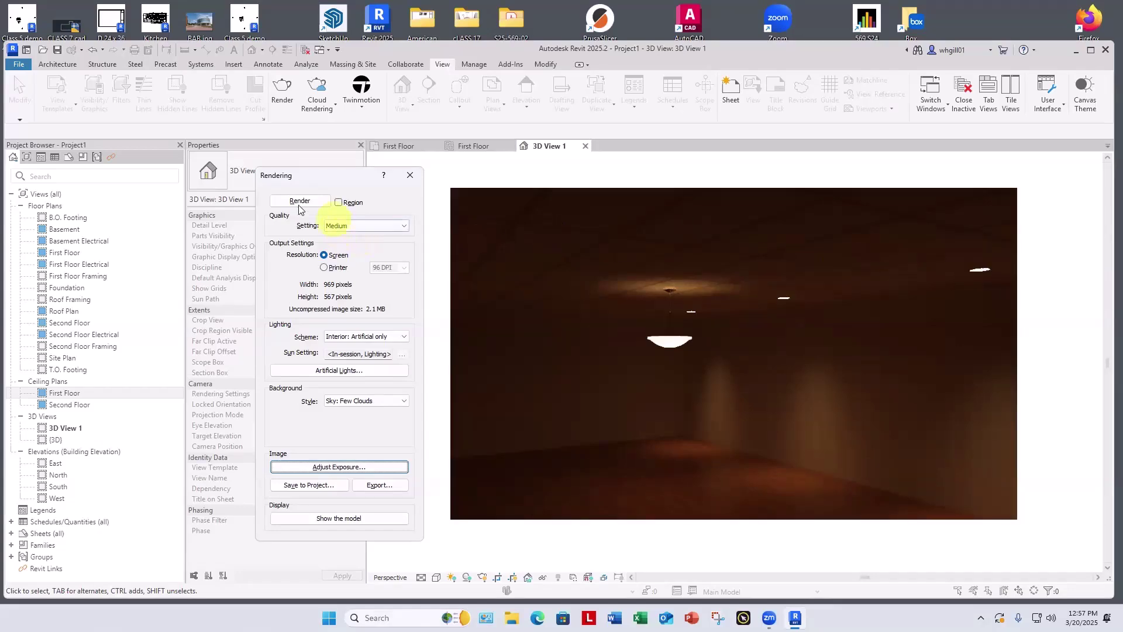
Close the rendering settings and return to the First Floor reflected ceiling plan
left_click(409, 175)
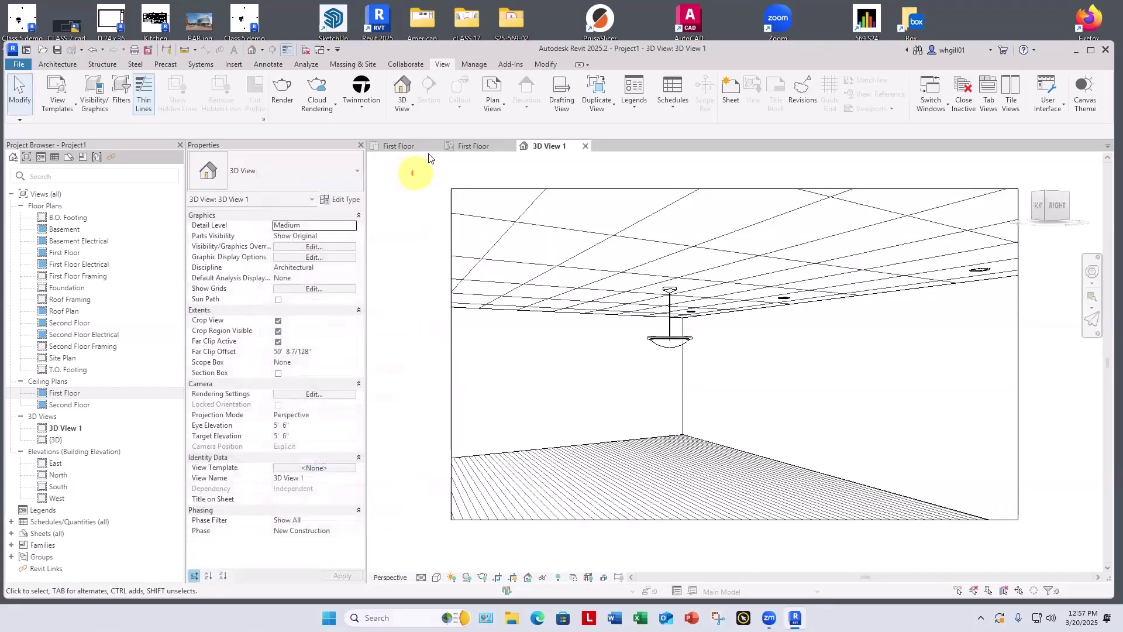
left_click(468, 149)
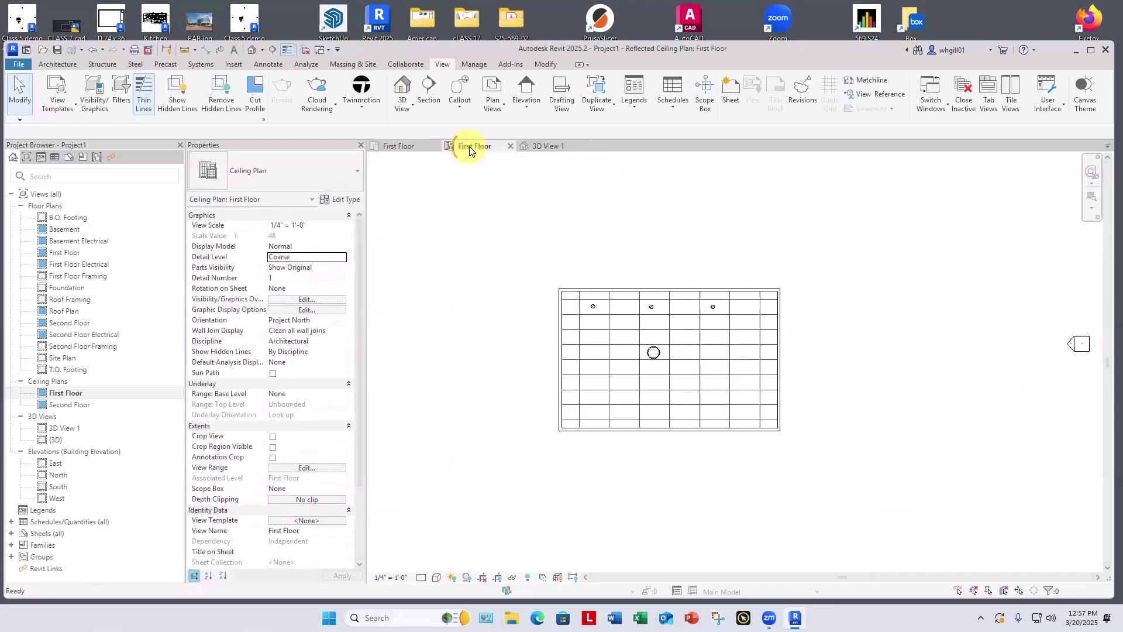
Copy the row of three recessed can lights down the ceiling grid to form four rows of three fixtures
left_click(594, 306)
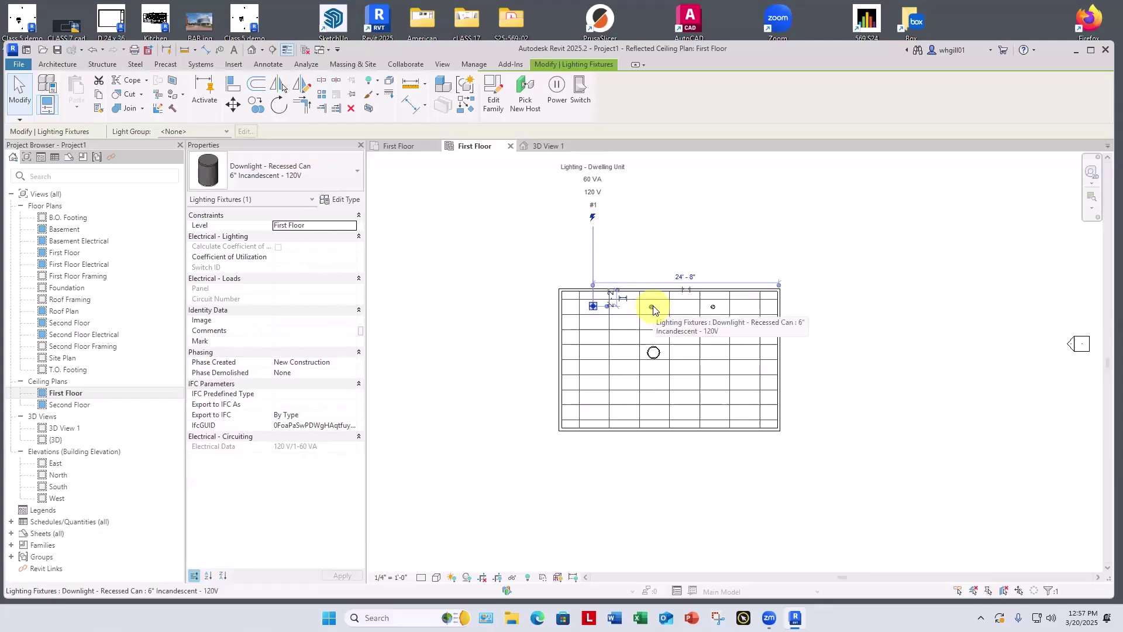
left_click(652, 306, "ctrl")
left_click(713, 306, "ctrl")
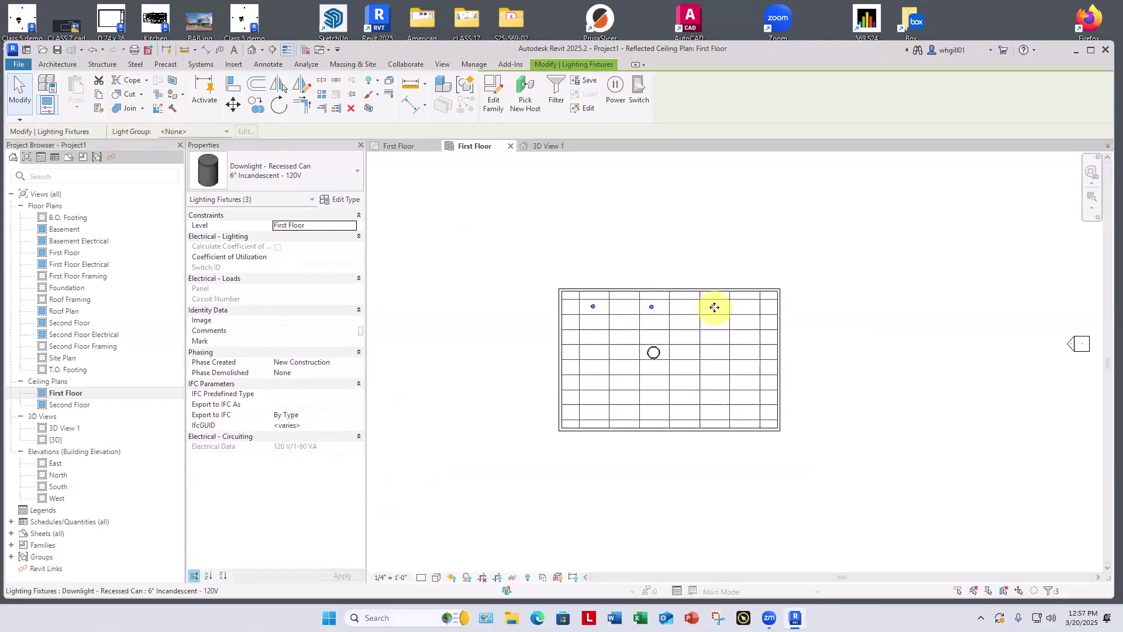
left_click_drag(714, 307, 714, 395, "ctrl")
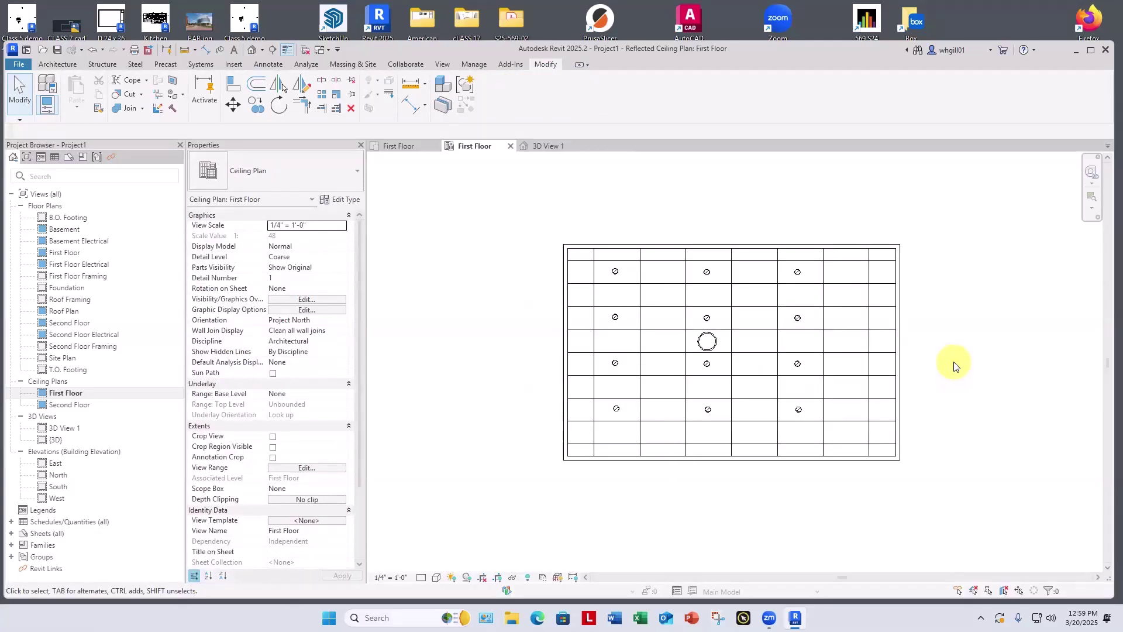
scroll(769, 223, "up", 1)
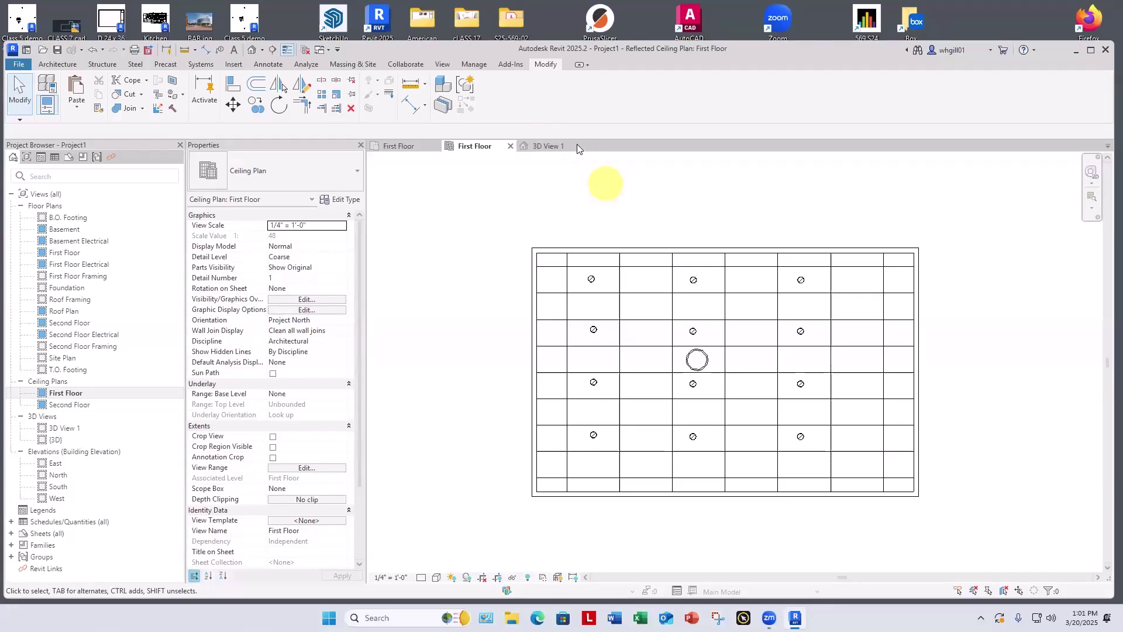
Switch to 3D View 1 and render it at Medium quality with the Interior: Artificial only scheme
left_click(550, 148)
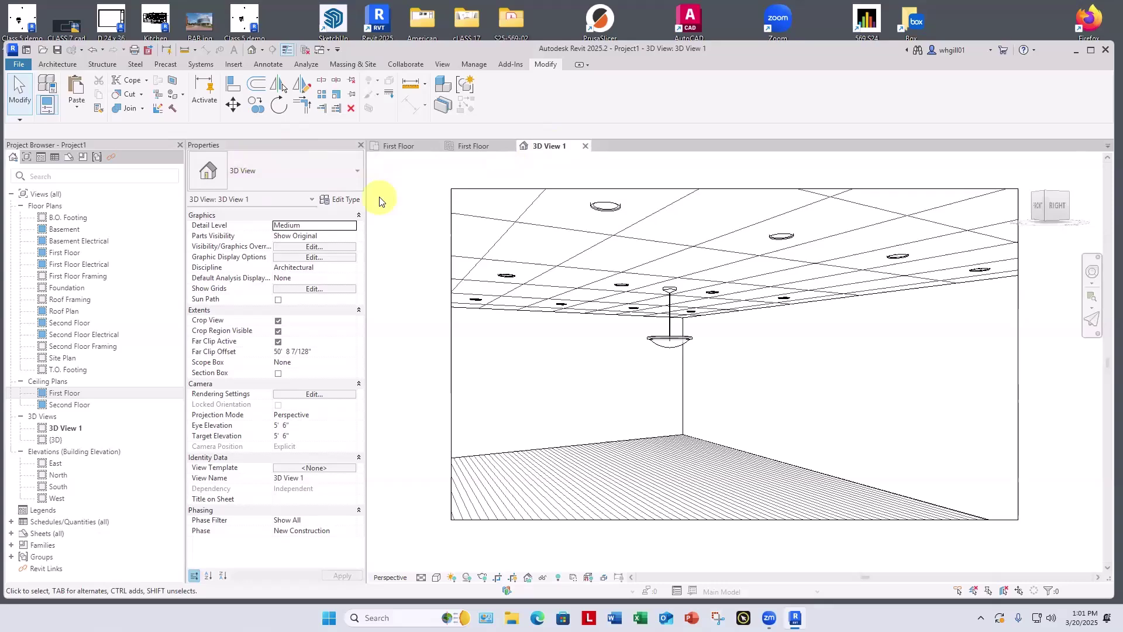
key("r")
key("r")
left_click(300, 201)
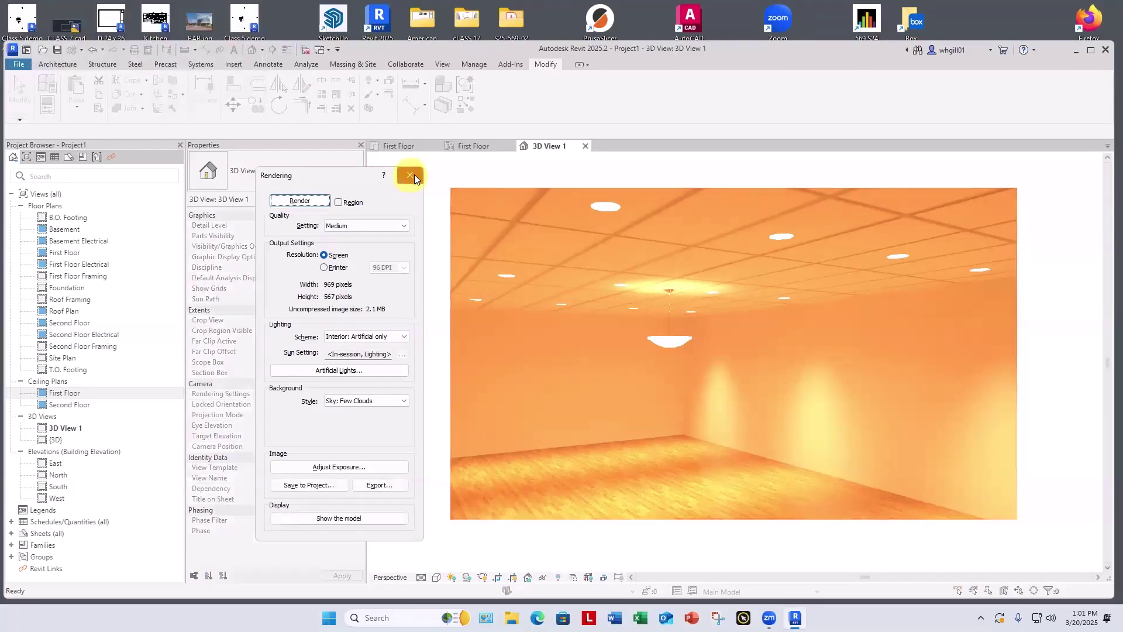
Reset the rendered image's exposure to the default values, accept them and close the rendering settings
left_click(326, 467)
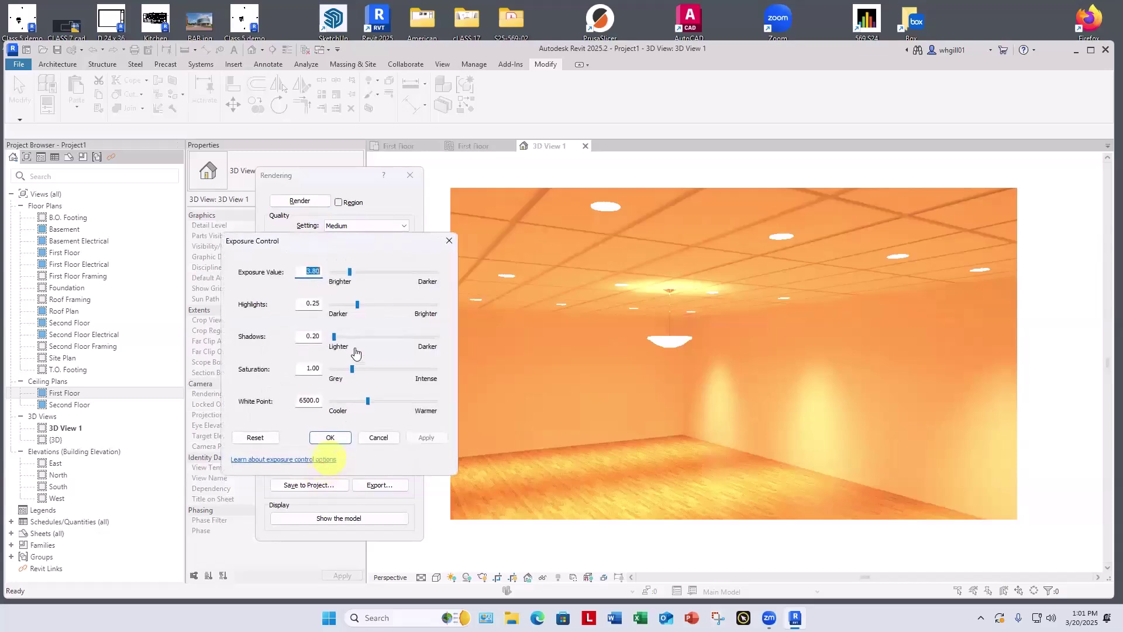
left_click(252, 439)
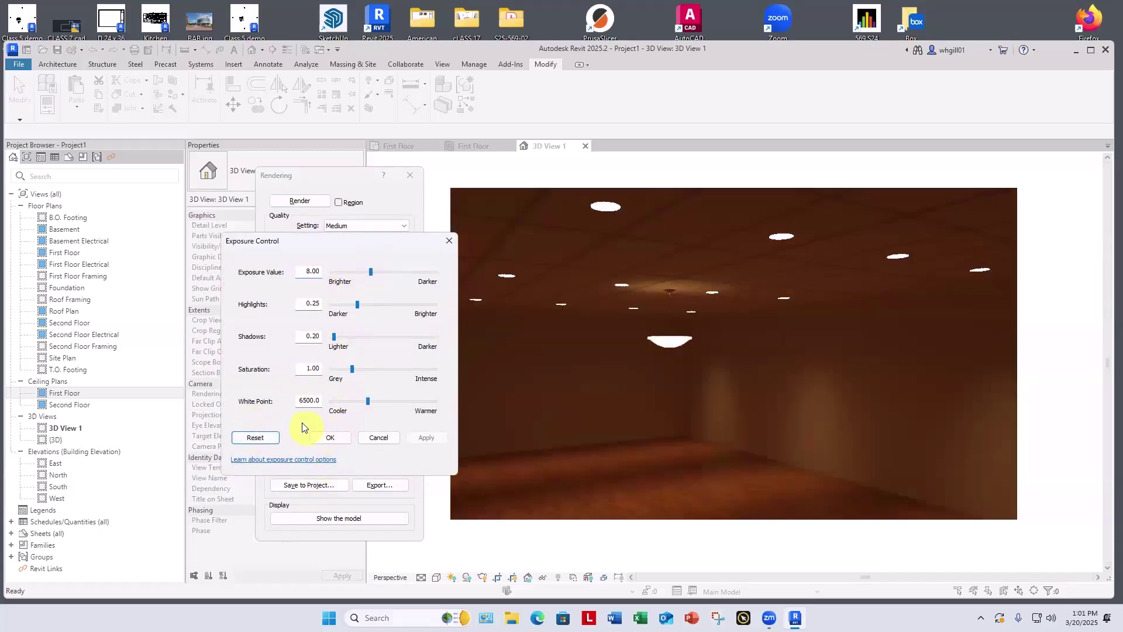
left_click(332, 438)
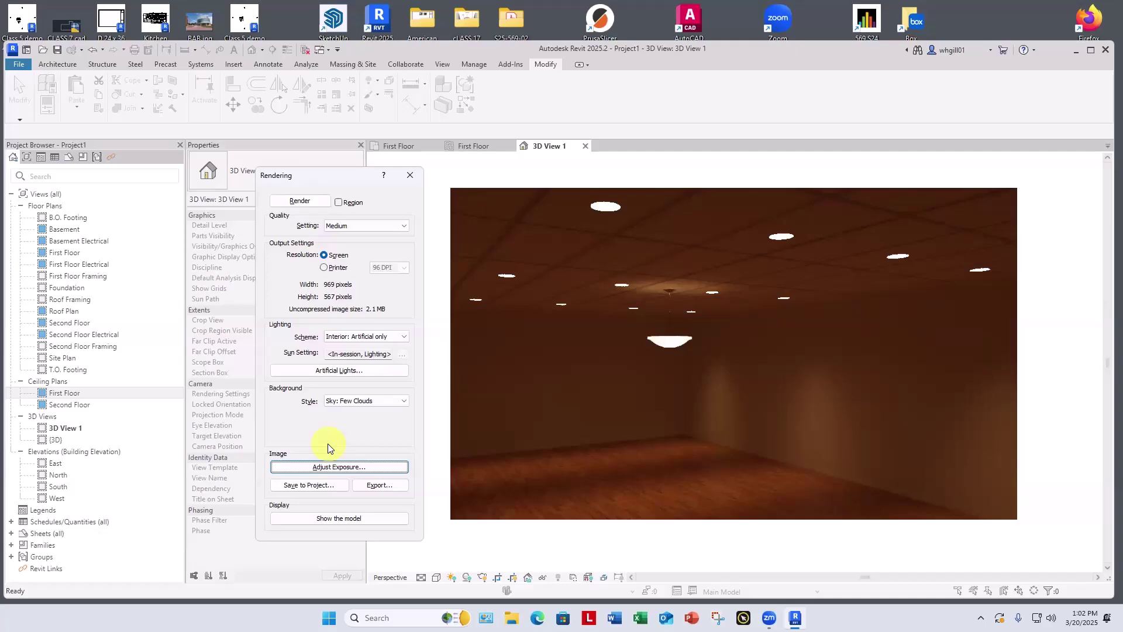
left_click(410, 175)
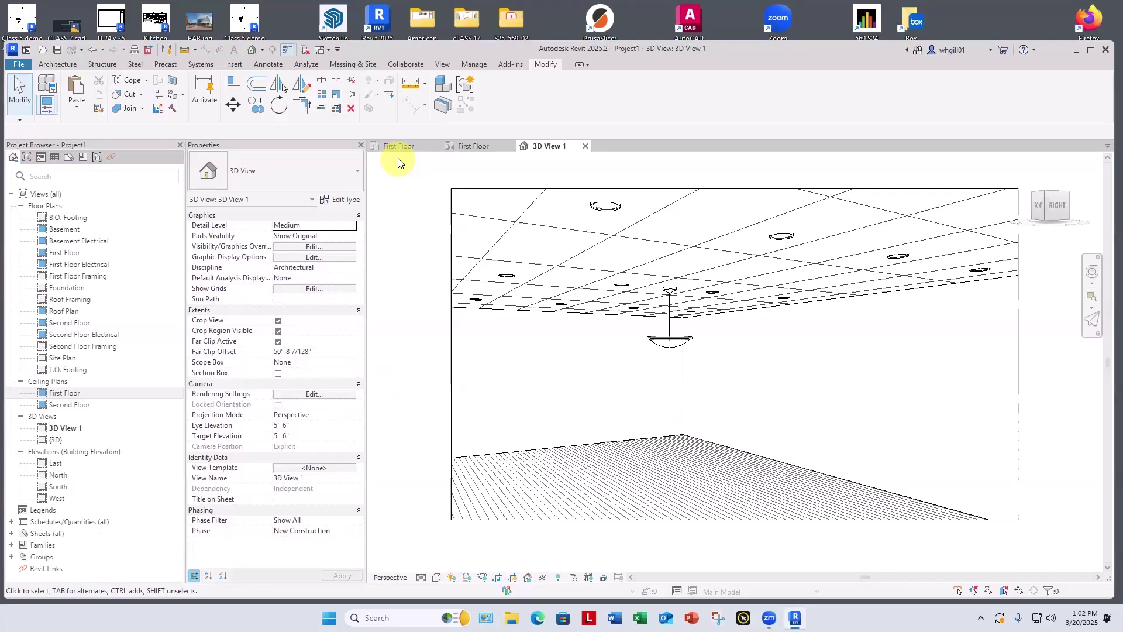
Set the initial intensity wattage of the 6" Incandescent - 120V recessed can type to 100 W and accept the type changes
left_click(609, 215)
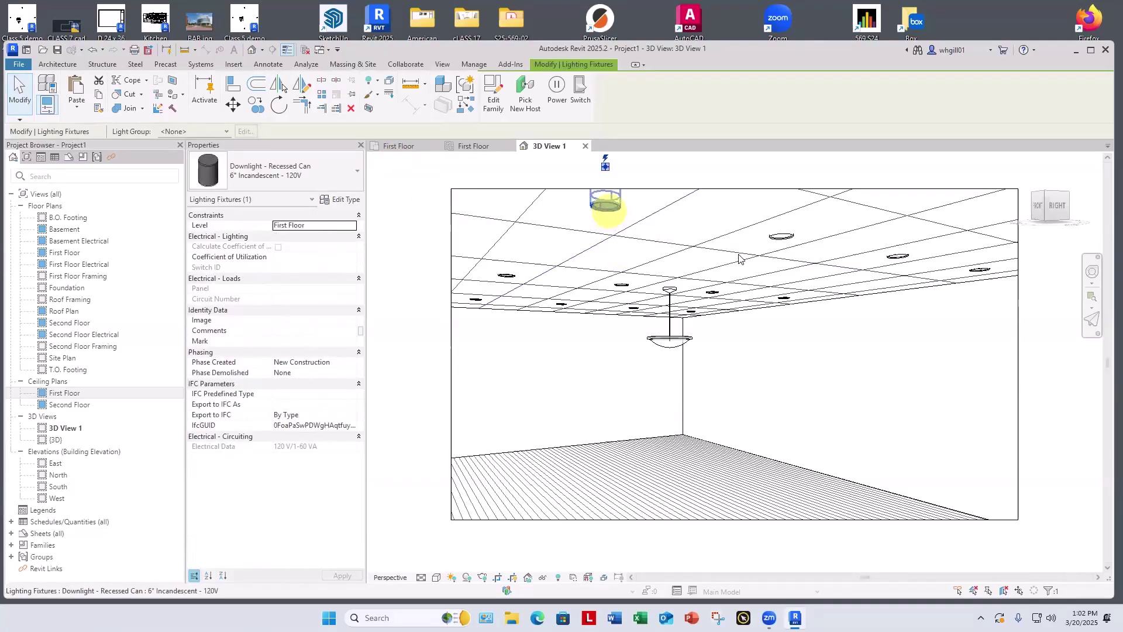
left_click(343, 201)
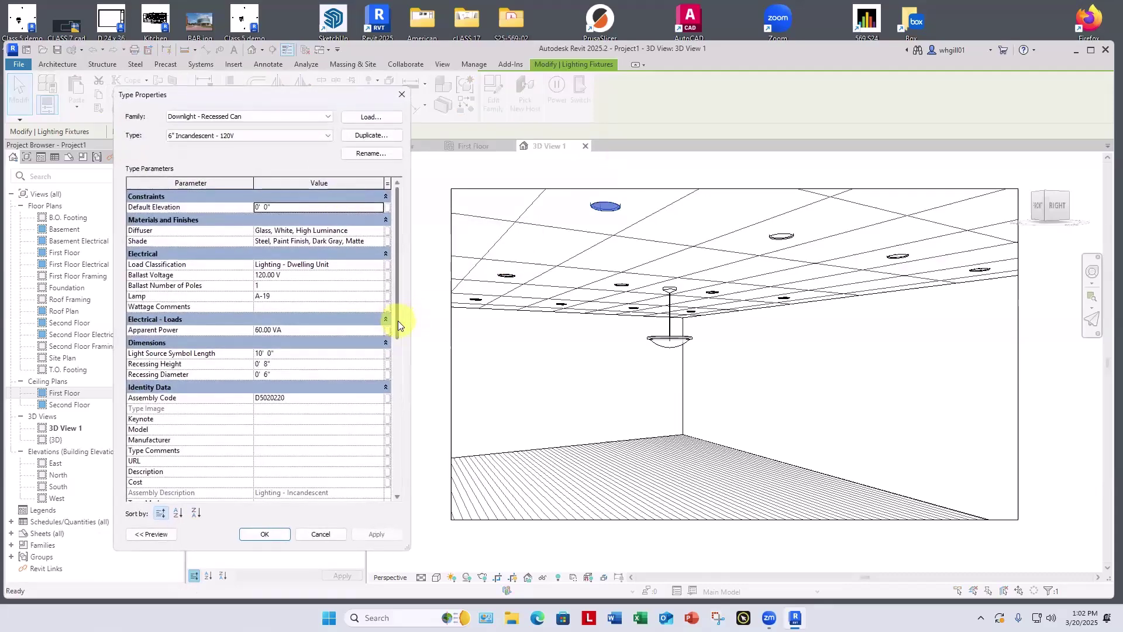
scroll(398, 321, "down", 3)
scroll(467, 392, "down", 7)
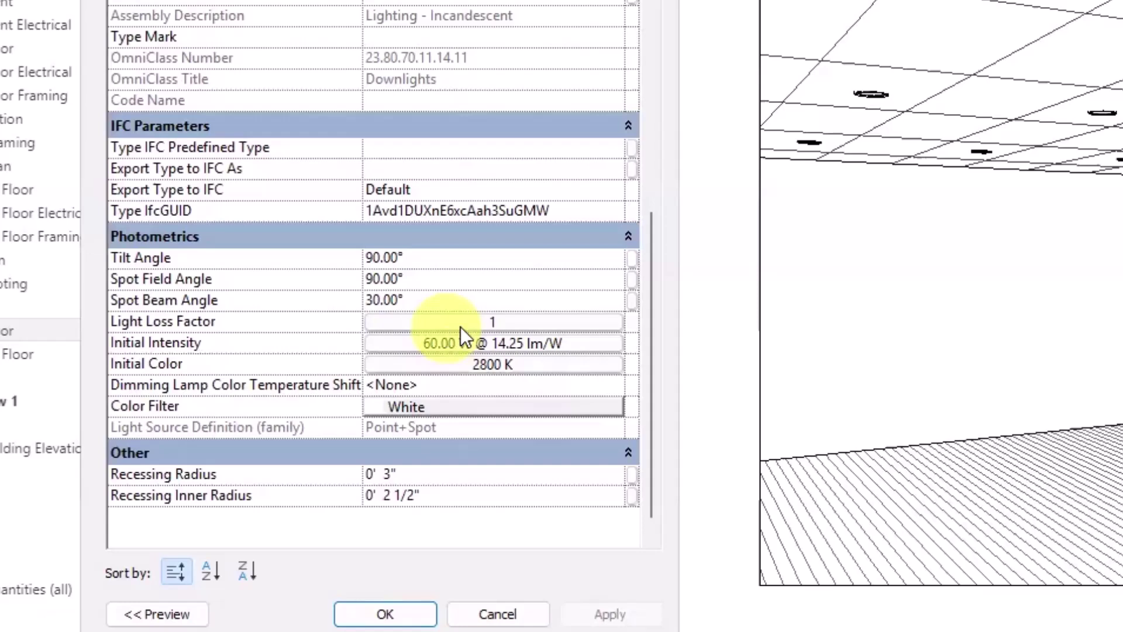
left_click(444, 343)
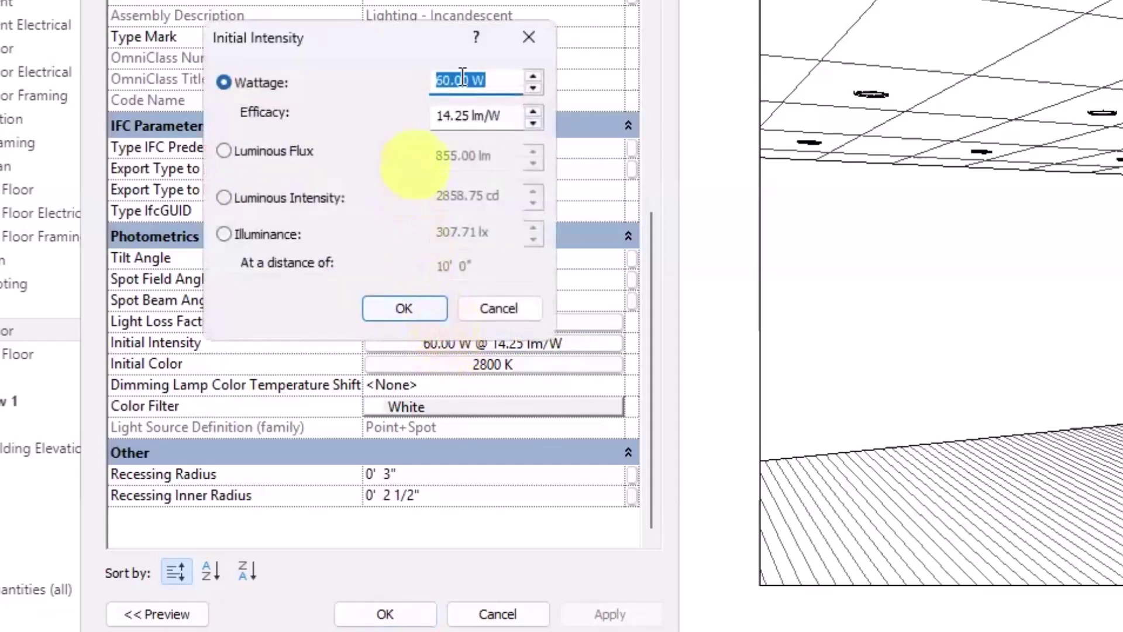
left_click_drag(451, 82, 434, 84)
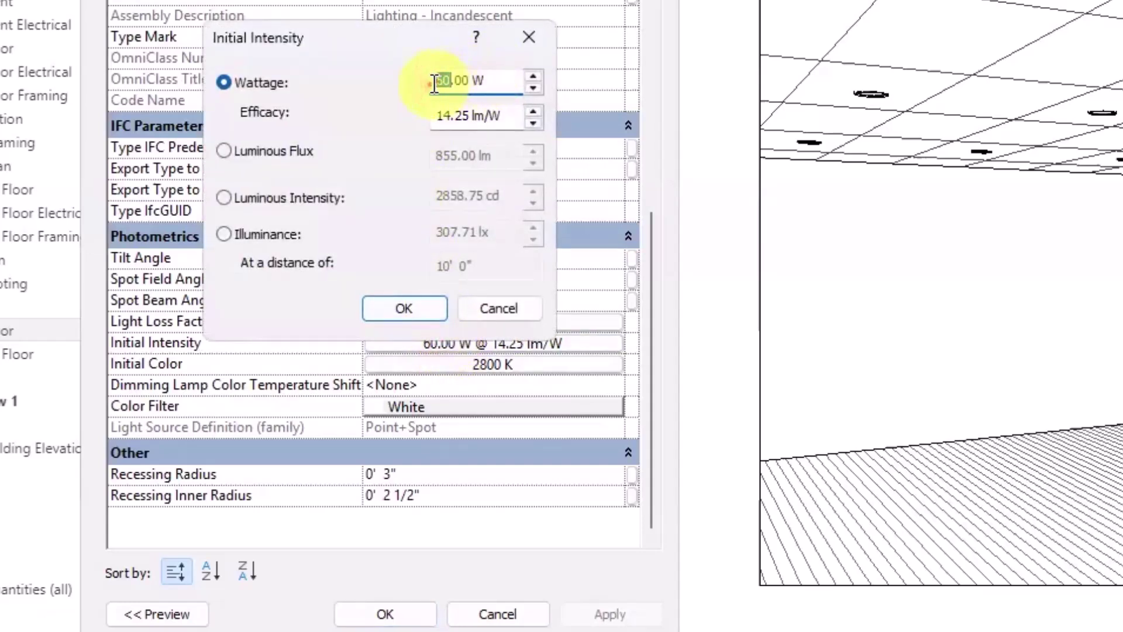
type("100")
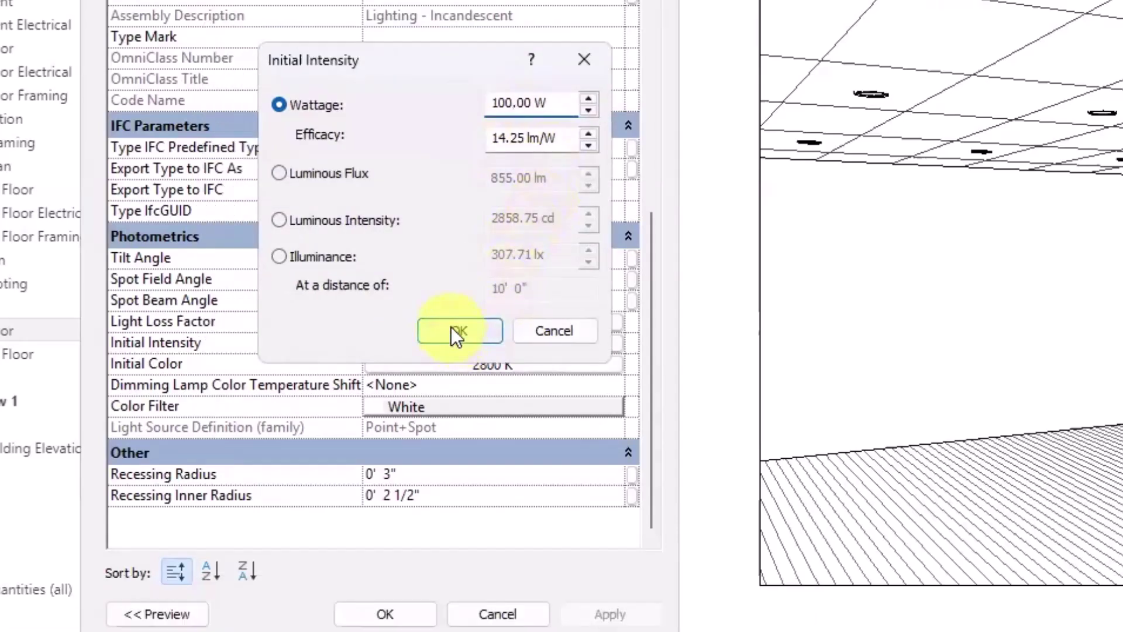
left_click(451, 330)
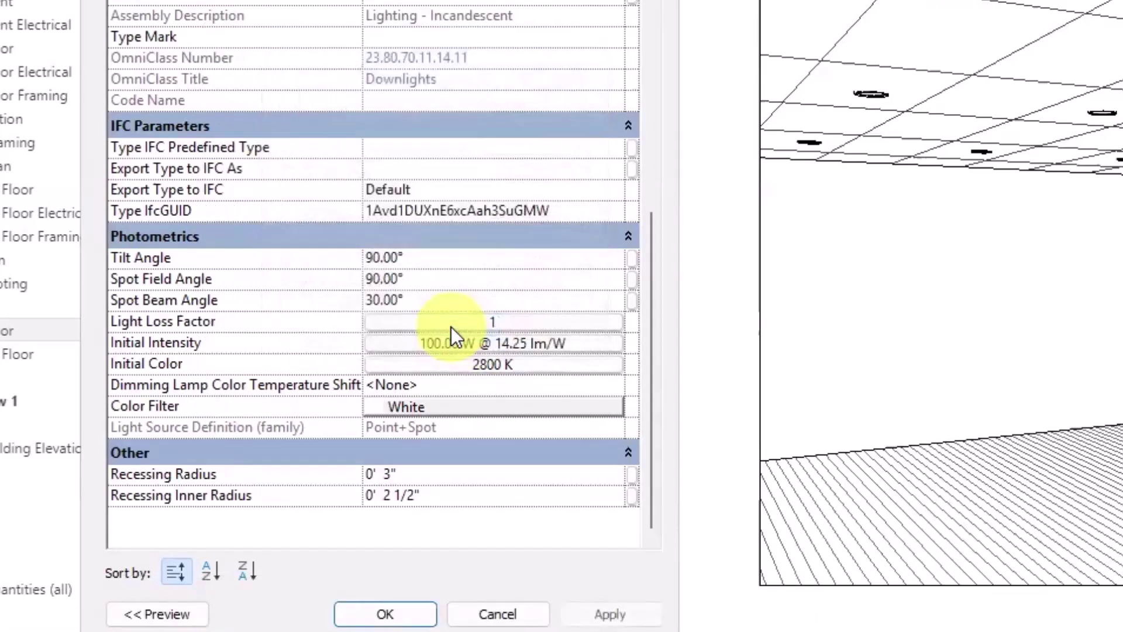
left_click(609, 616)
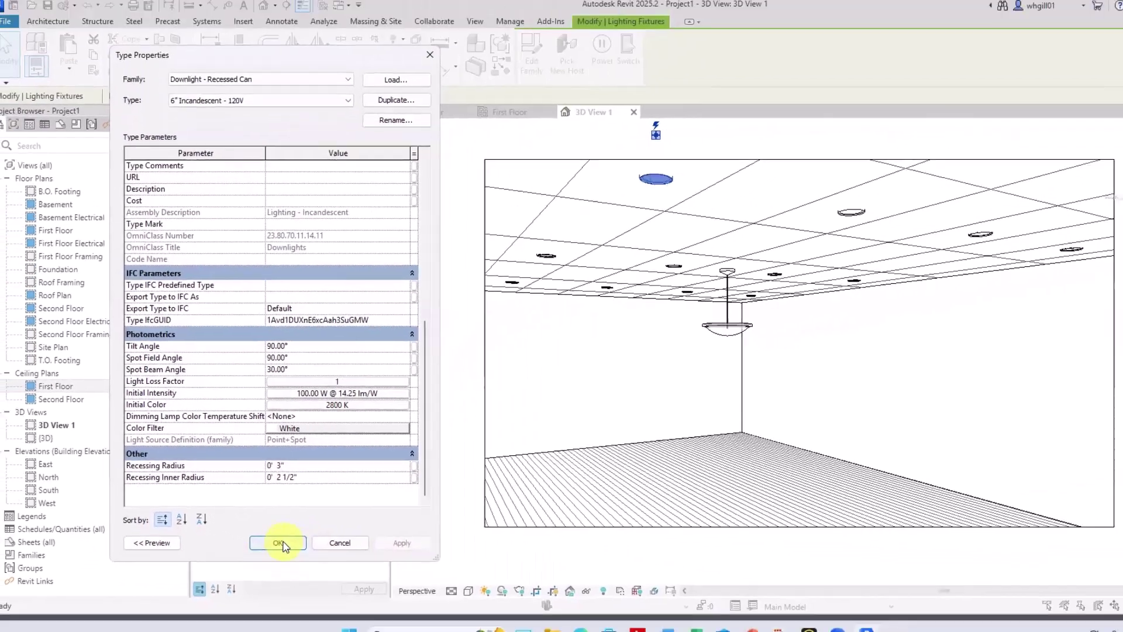
left_click(278, 542)
left_click(447, 152)
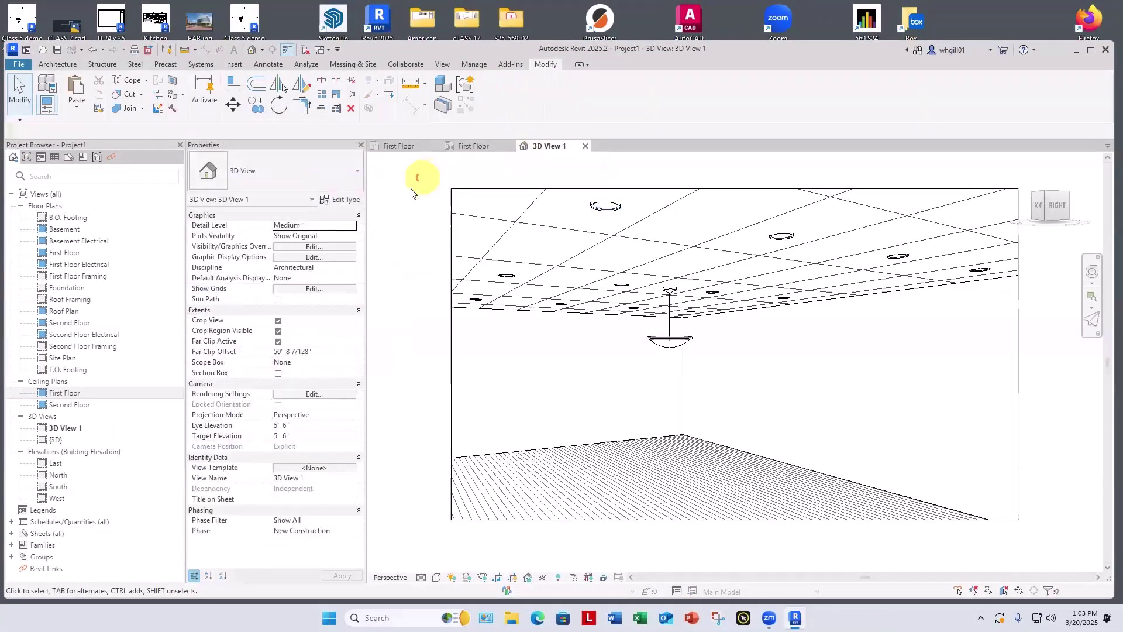
Render 3D View 1 with the 100 W recessed cans and close the rendering settings
key("r")
key("r")
left_click(294, 201)
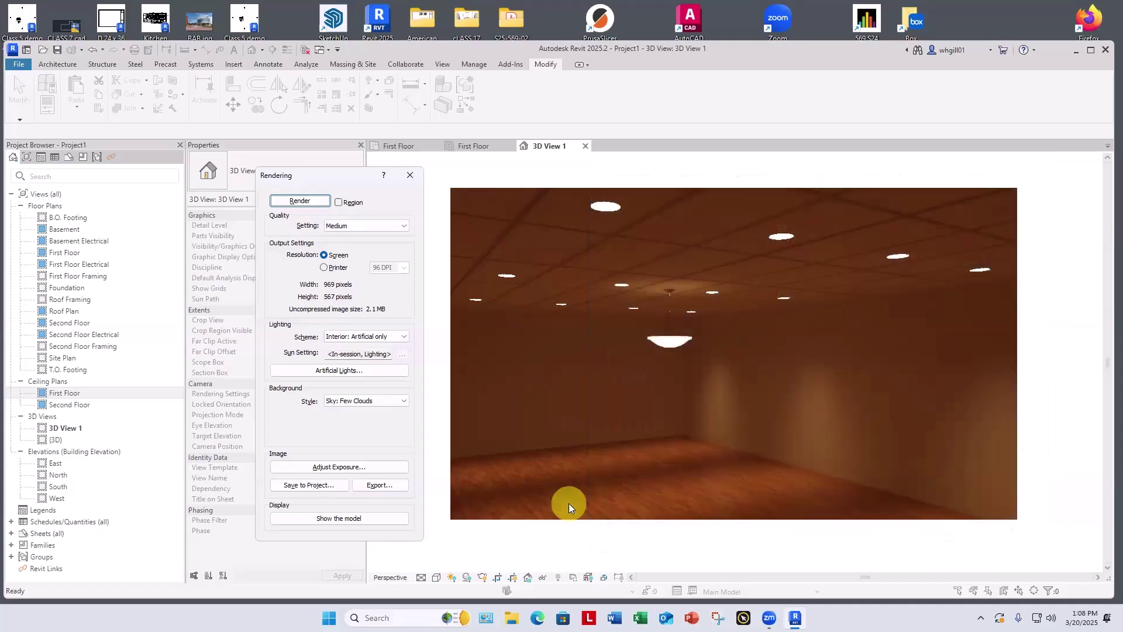
left_click(410, 175)
Set the spot beam angle of the 6" Incandescent - 120V recessed can type to 60° and accept the type changes
left_click(605, 206)
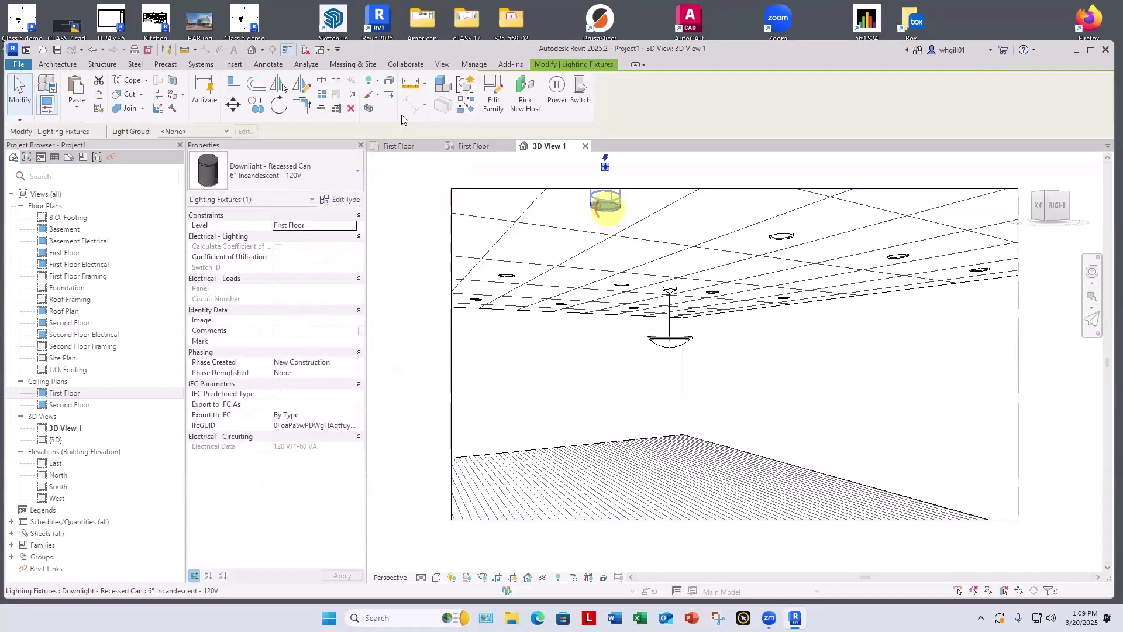
left_click(345, 200)
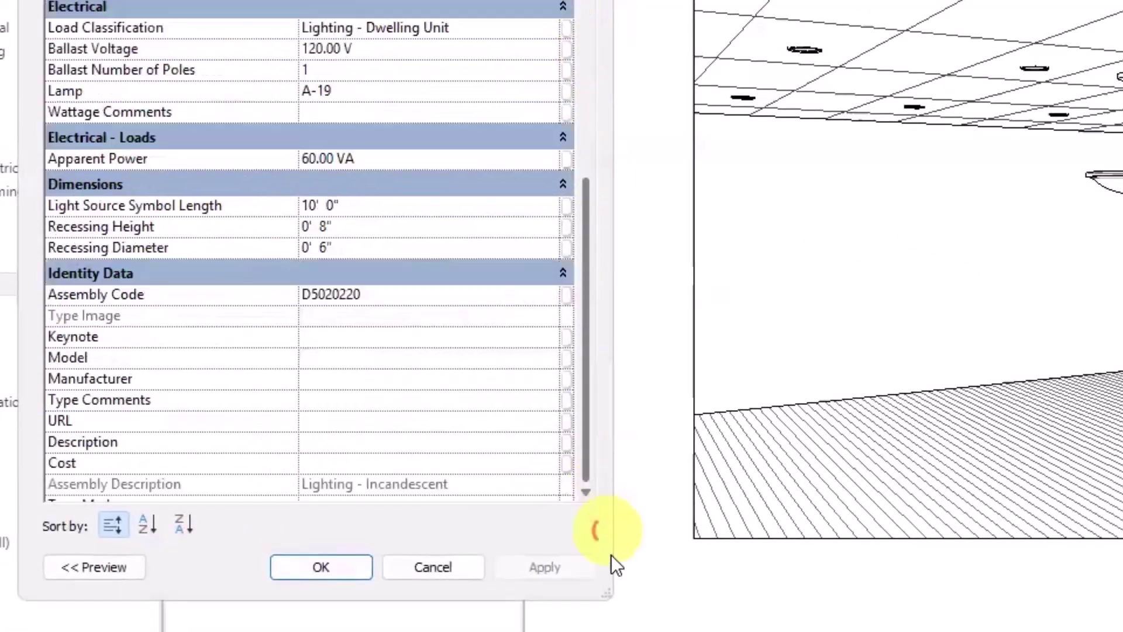
left_click_drag(589, 176, 602, 497)
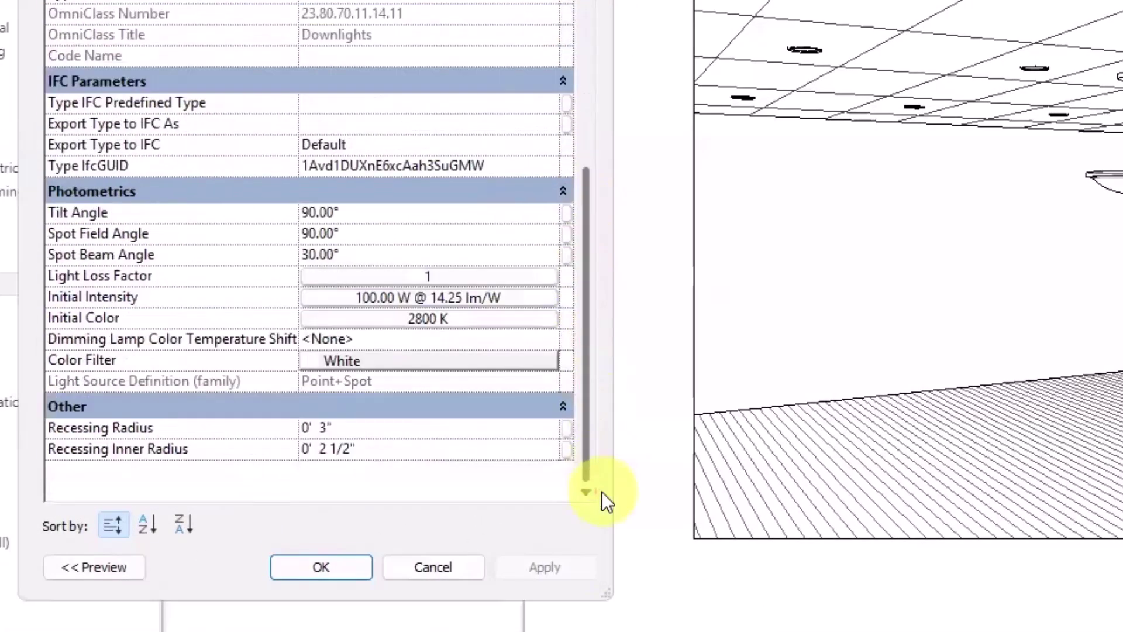
left_click(347, 256)
left_click_drag(346, 256, 301, 261)
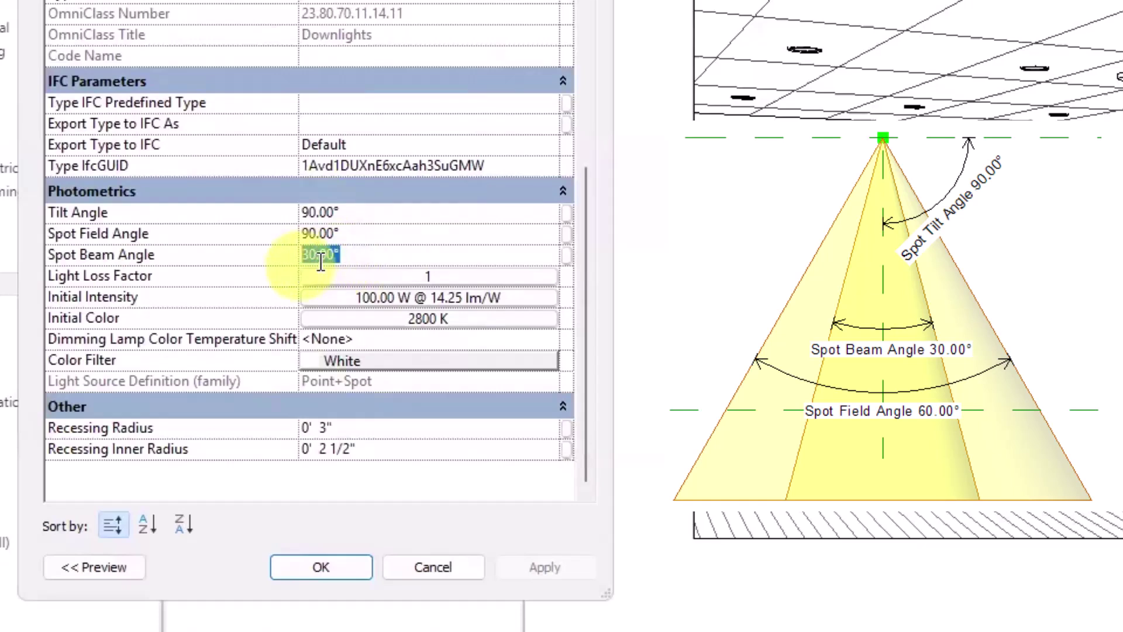
type("60")
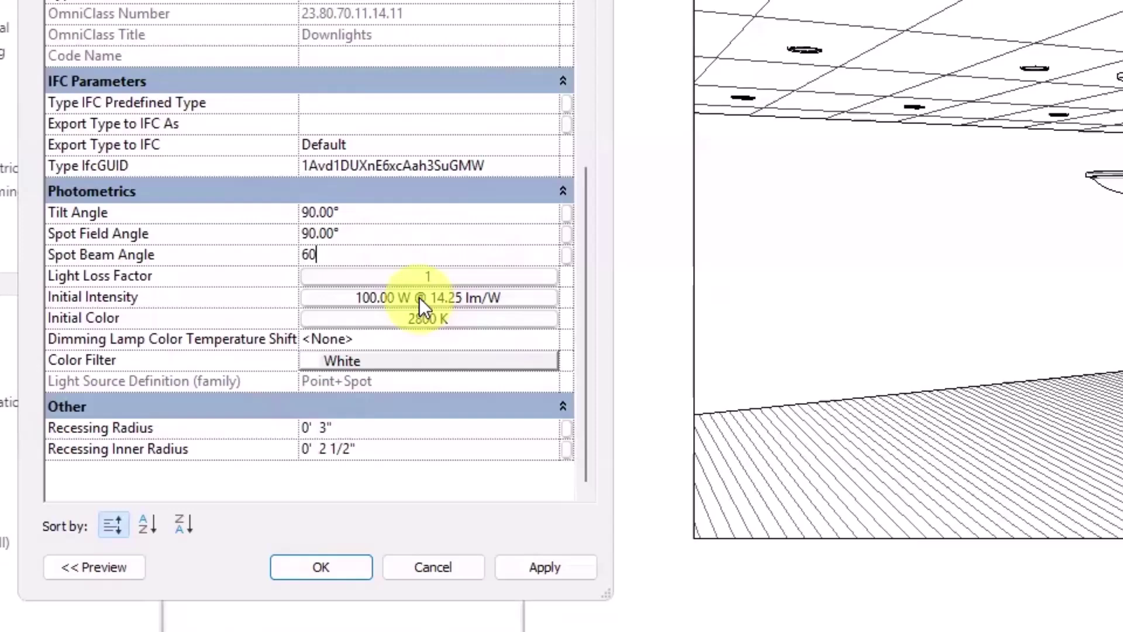
left_click(539, 568)
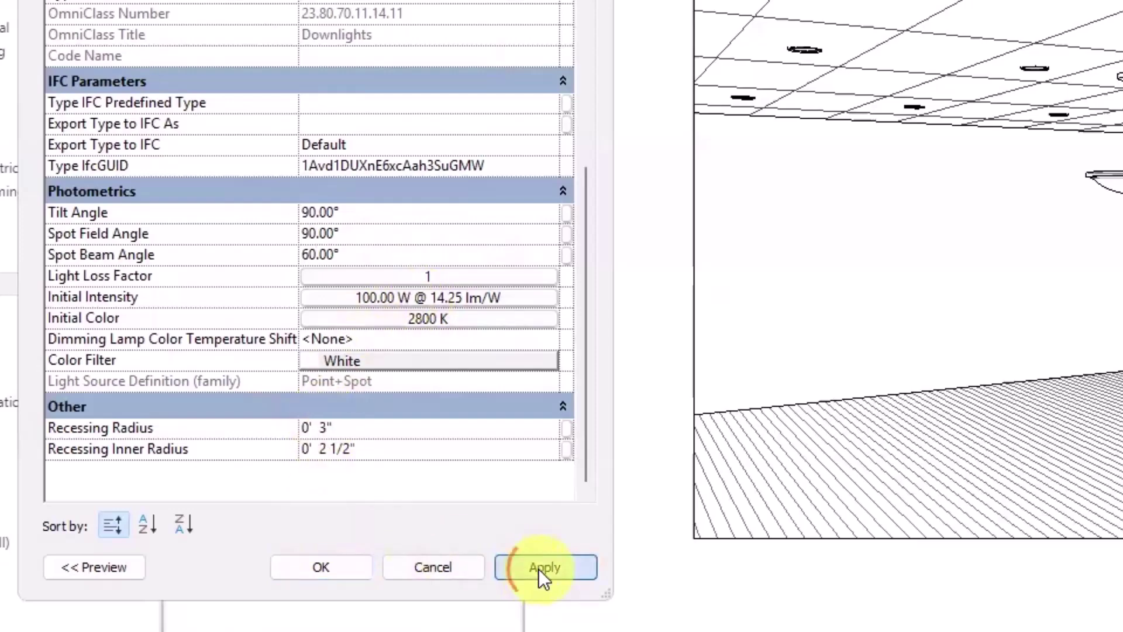
left_click(310, 570)
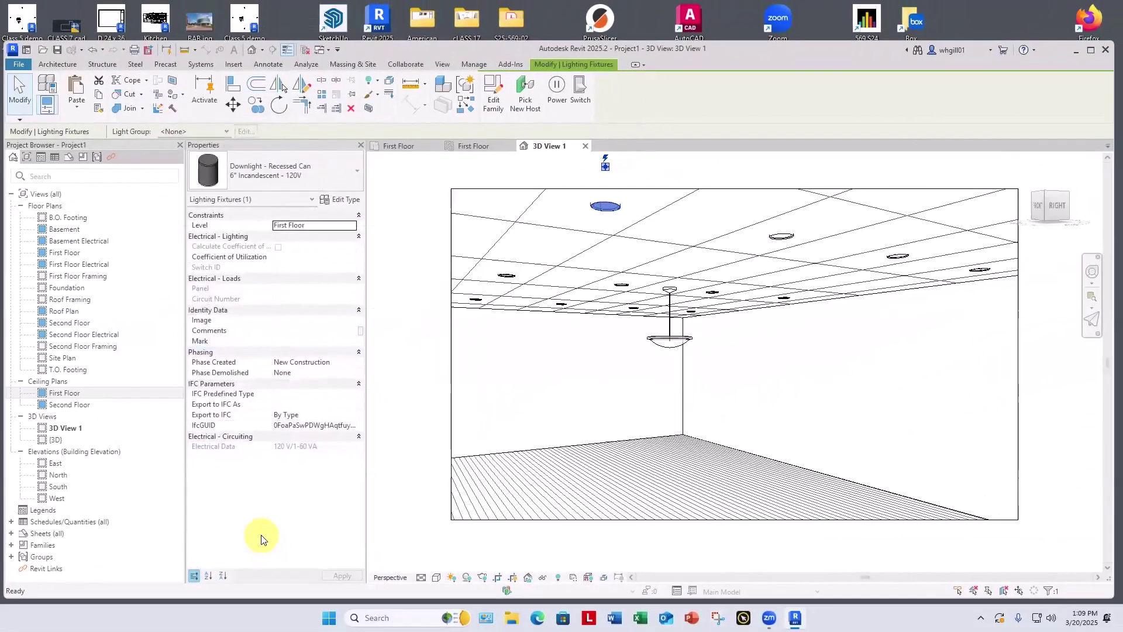
Render 3D View 1 with the 60° spot beam angle and close the rendering settings
key("r")
key("r")
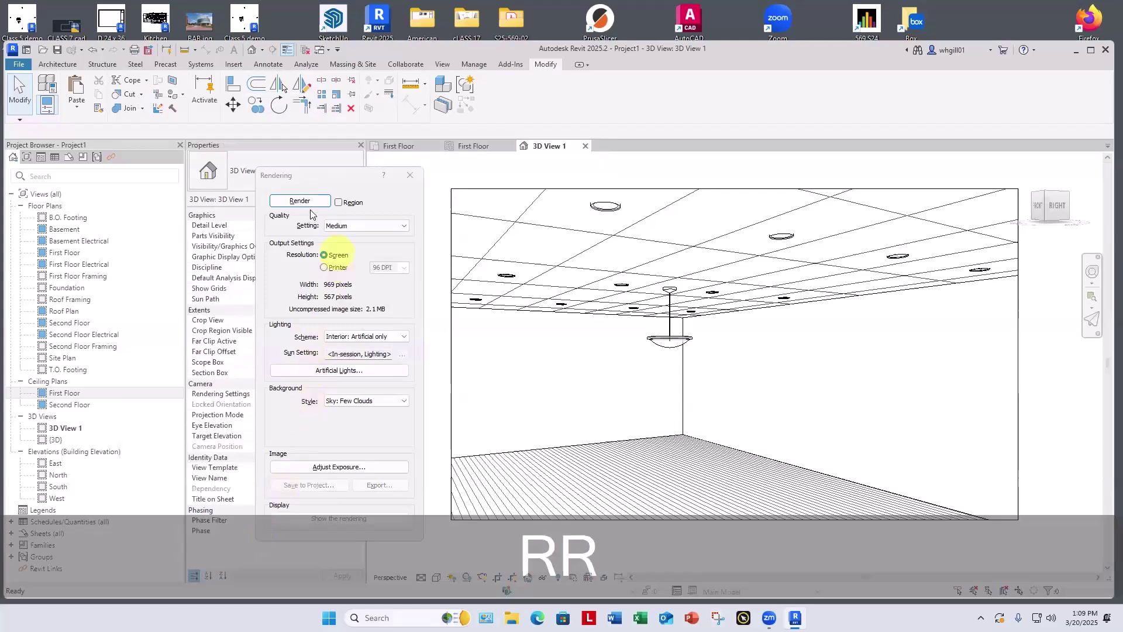
left_click(303, 201)
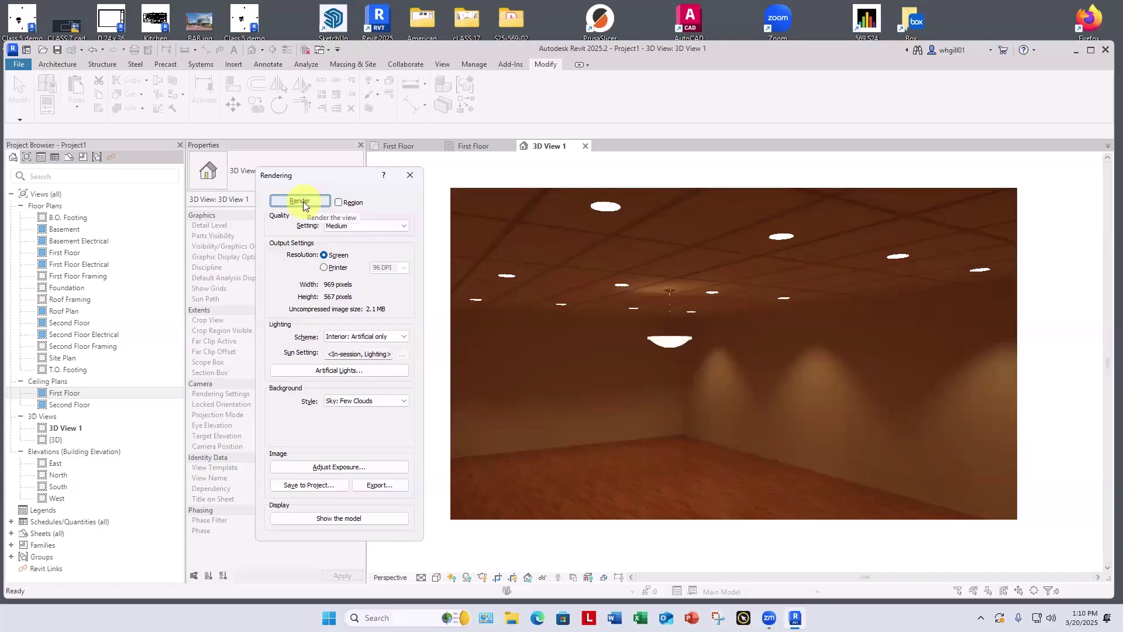
left_click(410, 177)
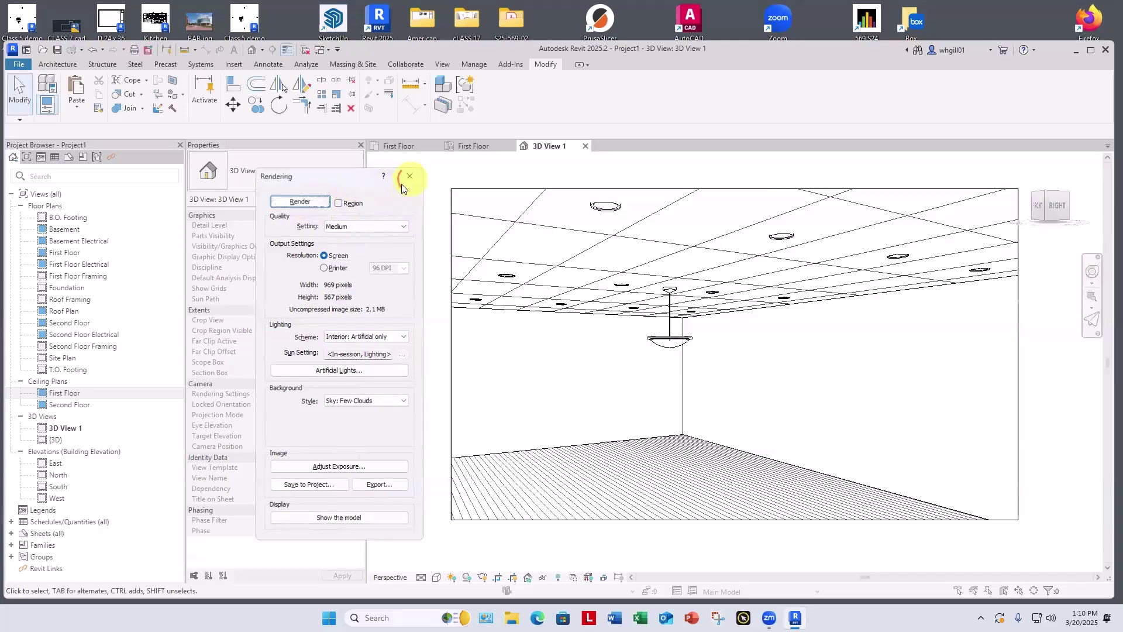
Set the initial intensity wattage of the 6" Incandescent - 120V recessed can type to 200 W and accept the type changes
left_click(608, 213)
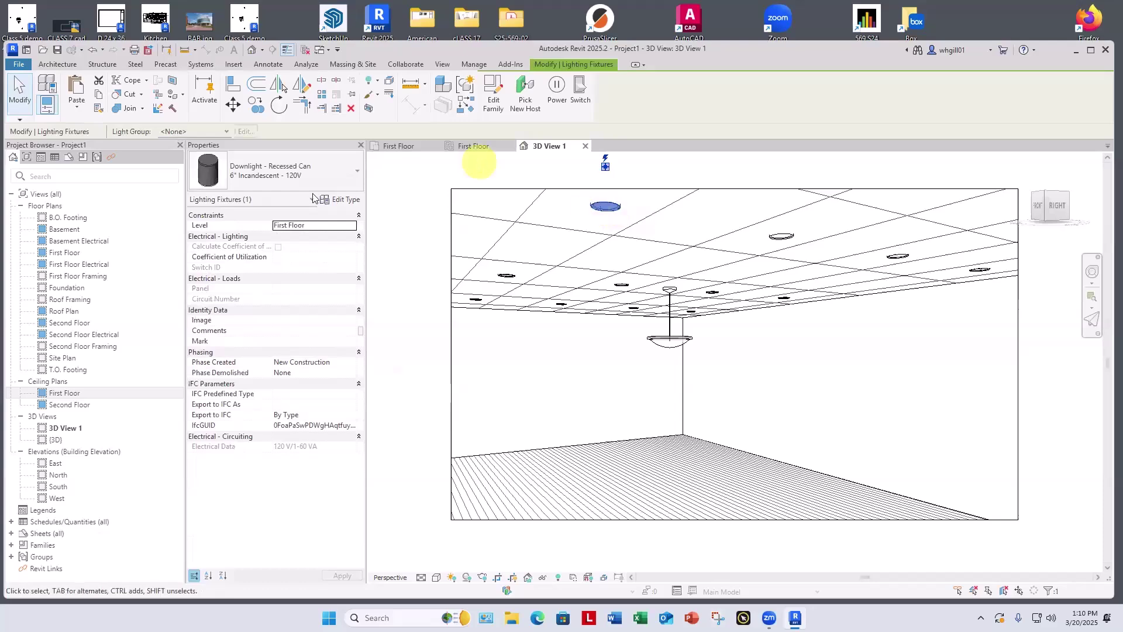
left_click(329, 197)
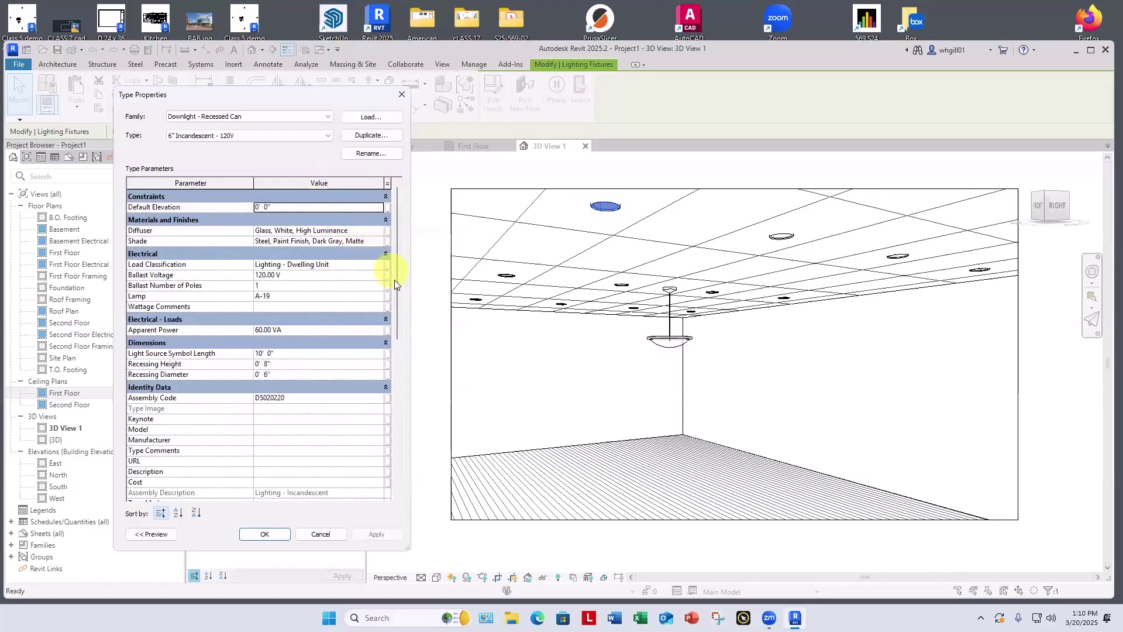
left_click_drag(395, 280, 395, 441)
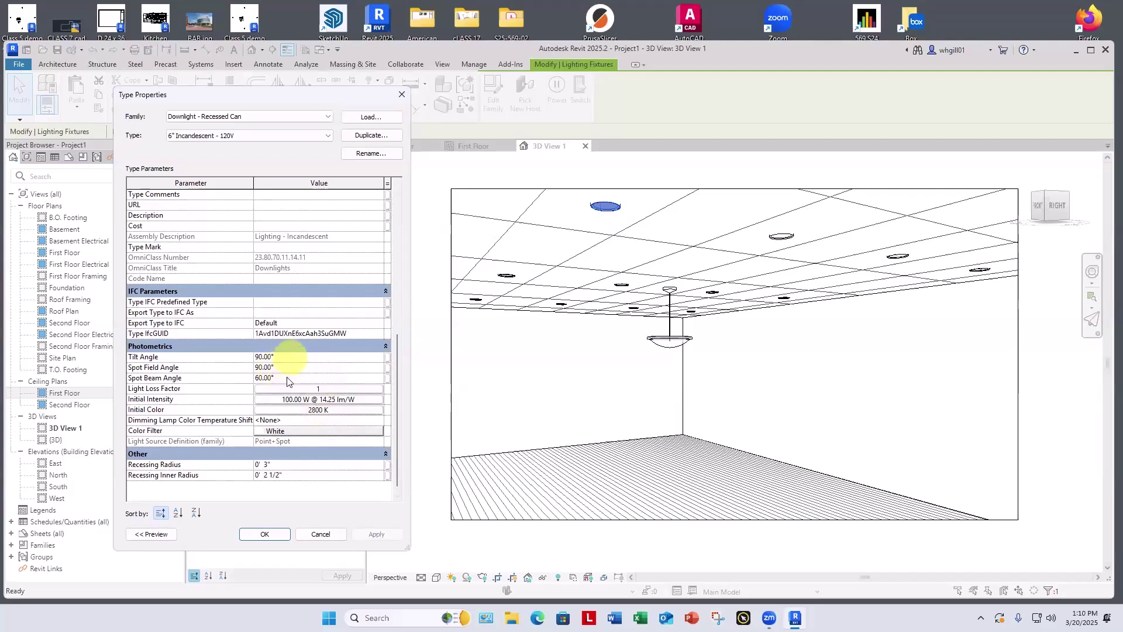
left_click(302, 400)
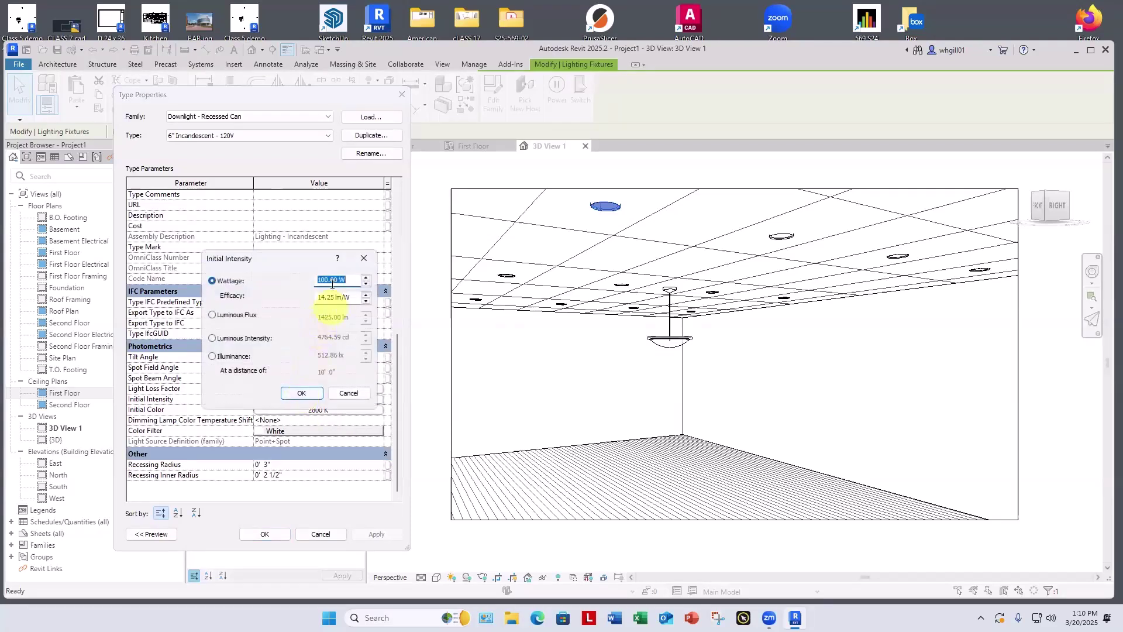
left_click(325, 281)
left_click_drag(318, 281, 316, 280)
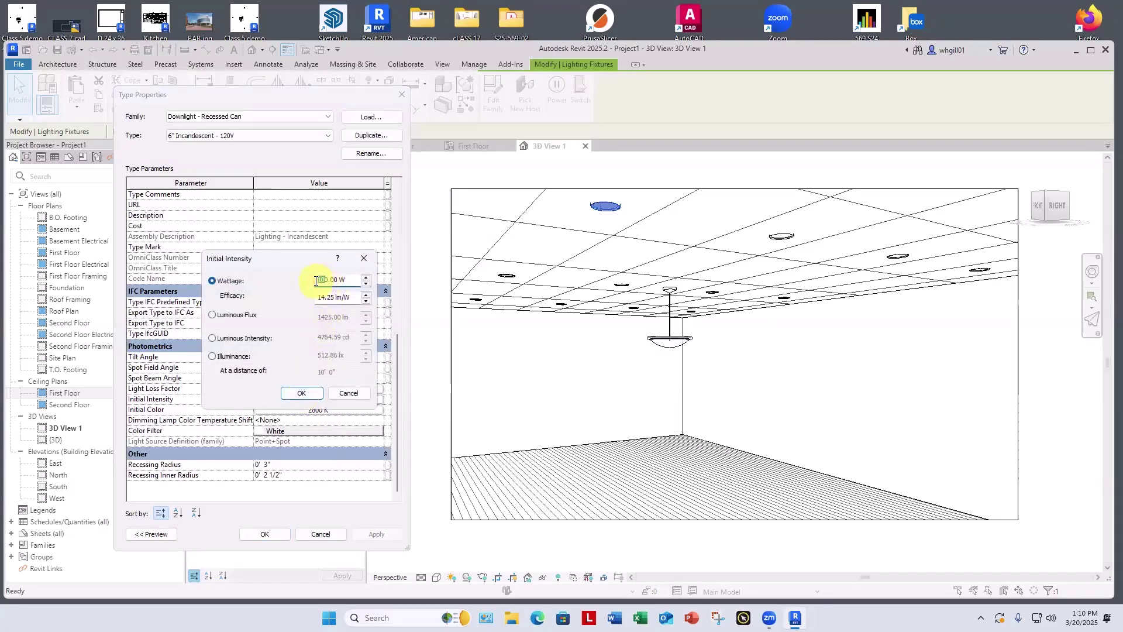
type("20")
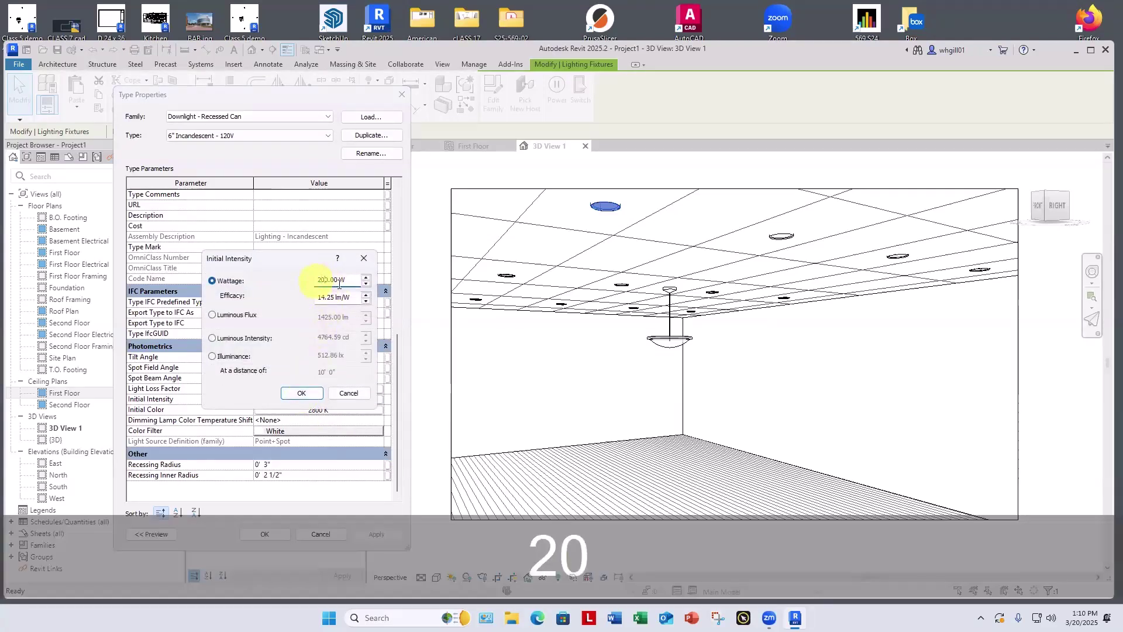
left_click(298, 393)
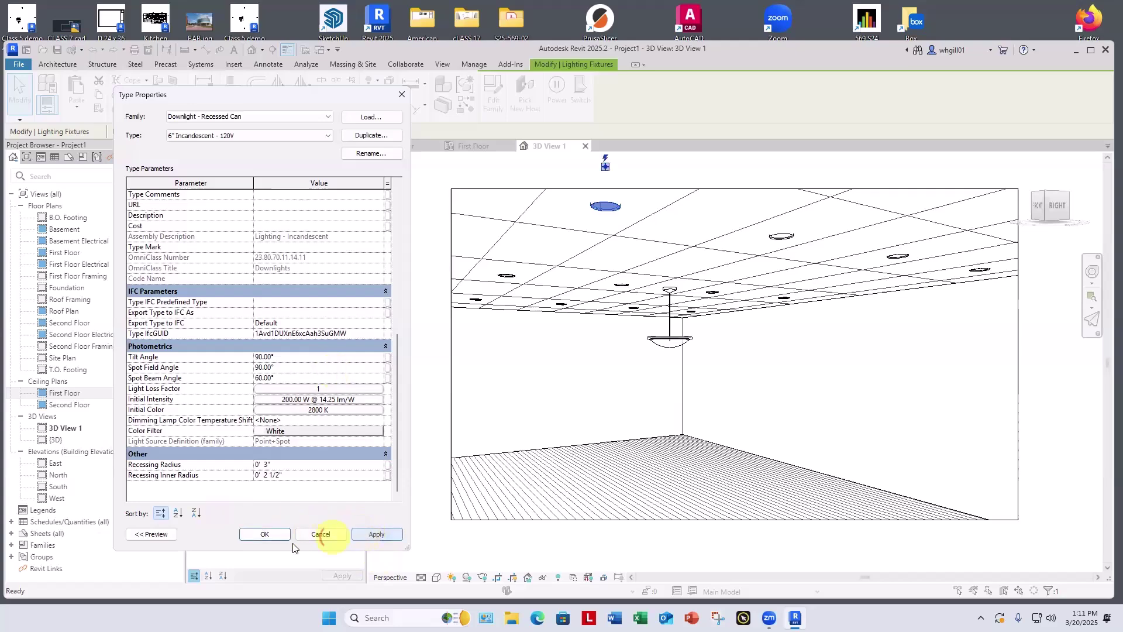
left_click(275, 533)
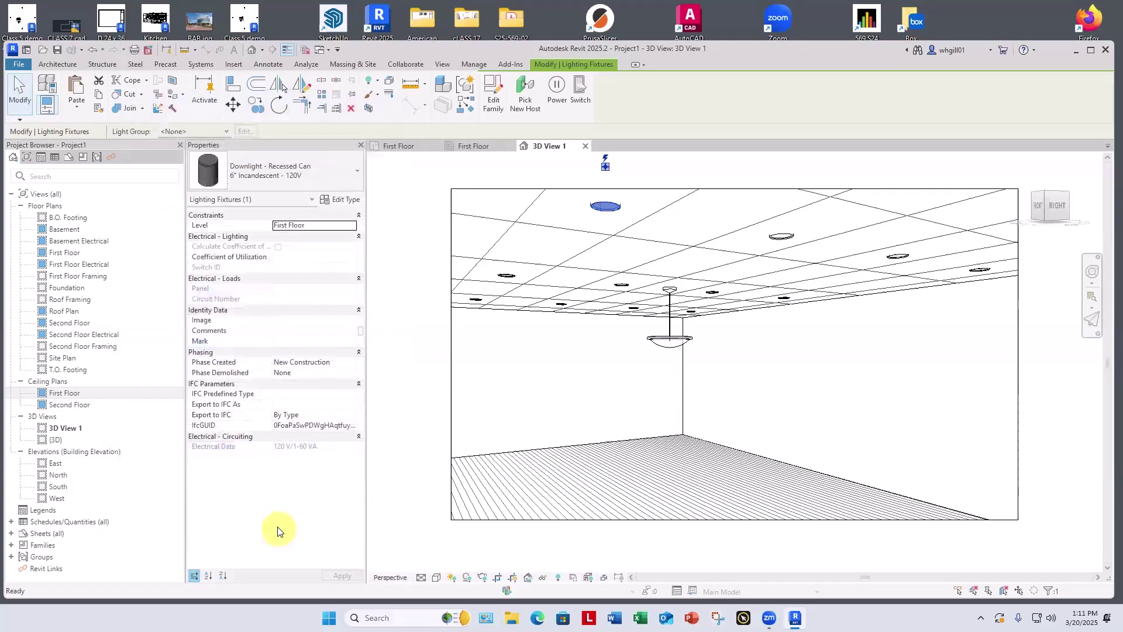
Render 3D View 1 with the 200 W recessed cans and close the rendering settings
key("r")
key("r")
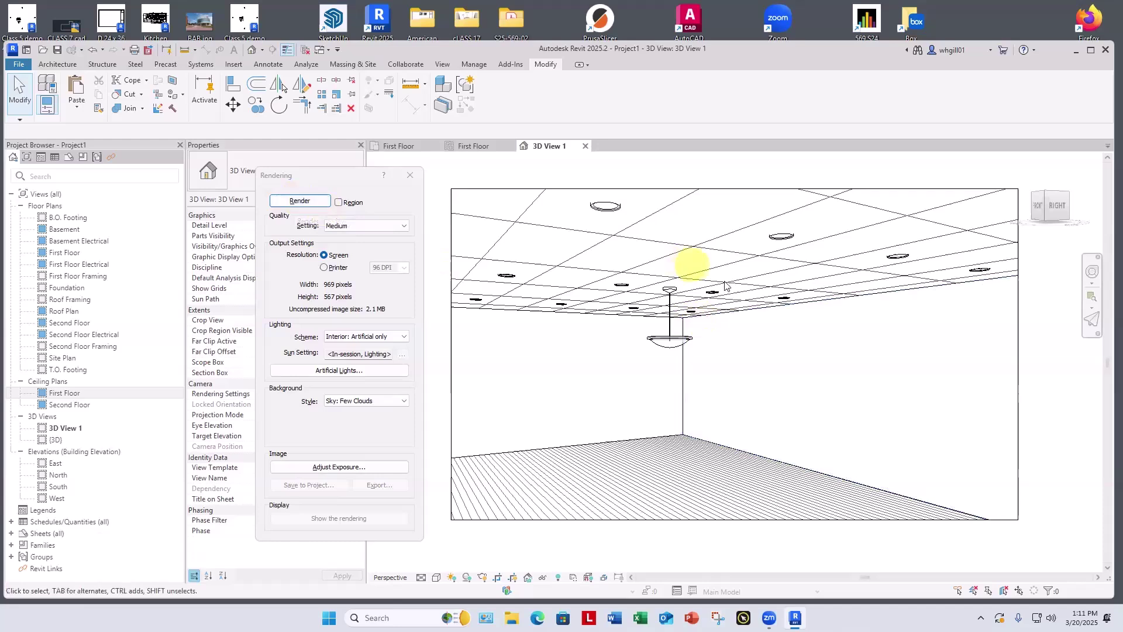
left_click(303, 201)
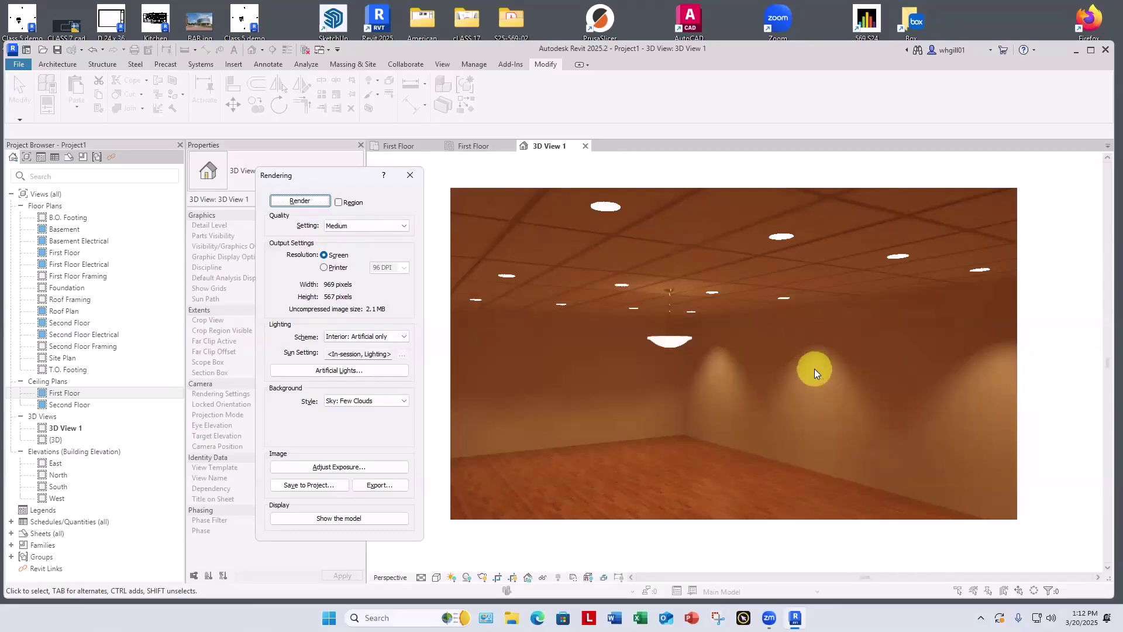
left_click(410, 174)
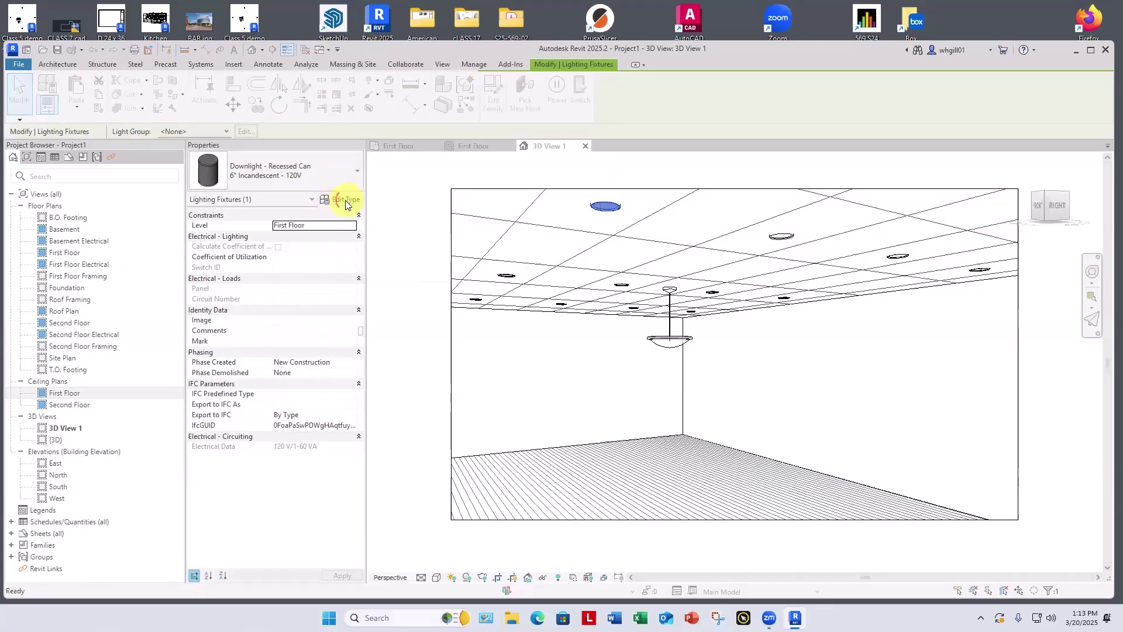
Set the recessed can type's initial color preset to D65 Reference White, render 3D View 1 with it and close the rendering settings
left_click(348, 199)
left_click_drag(396, 331, 401, 476)
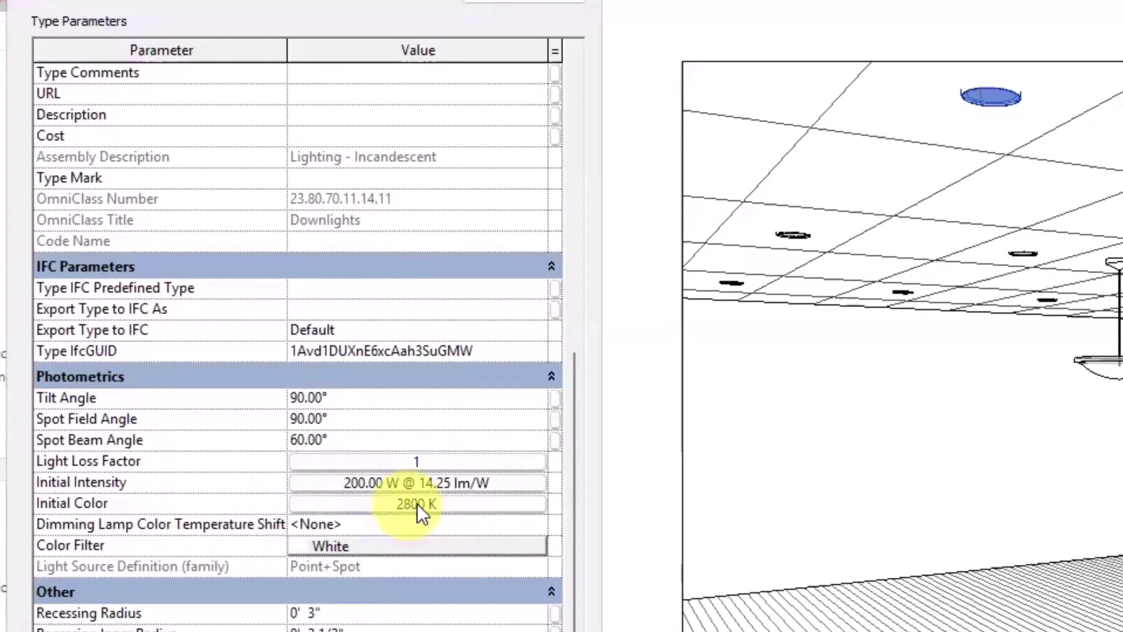
left_click(392, 494)
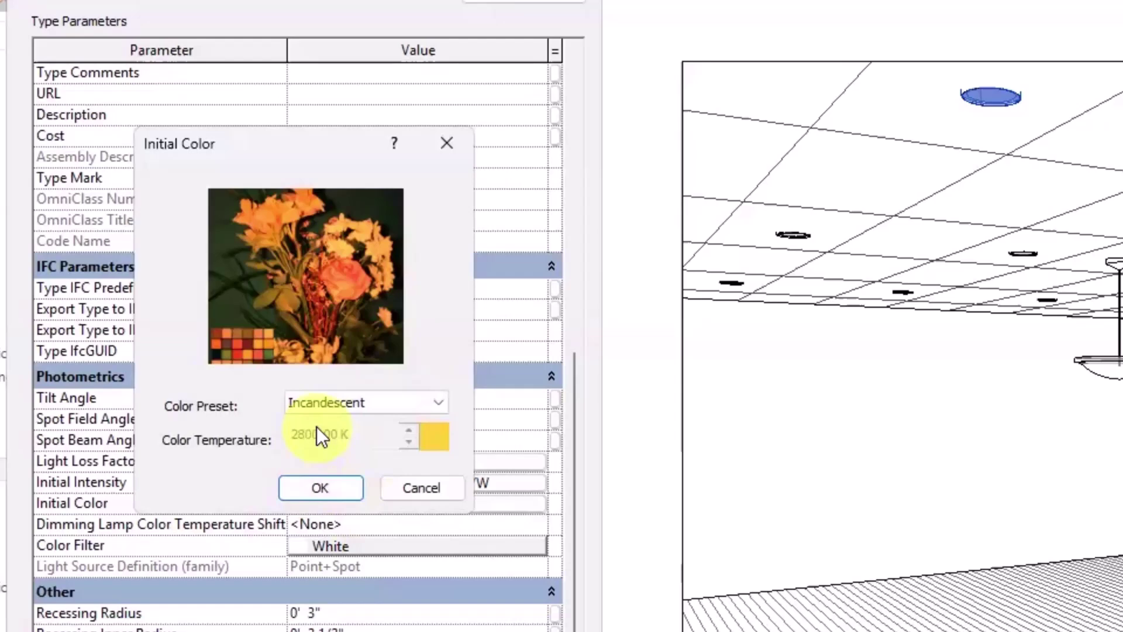
left_click(359, 399)
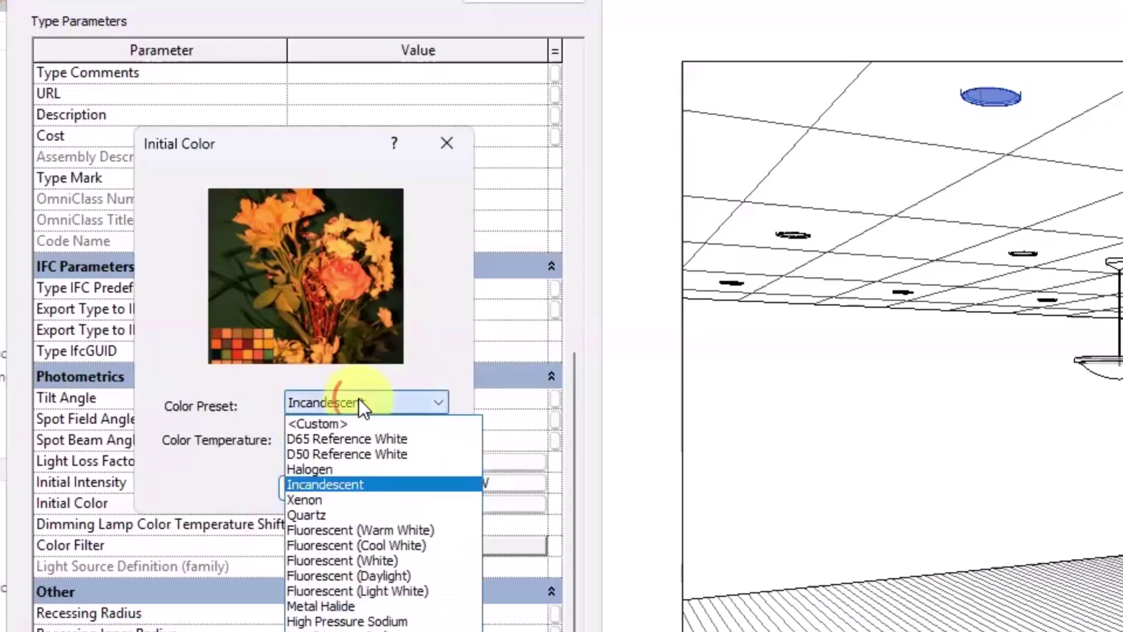
left_click(332, 455)
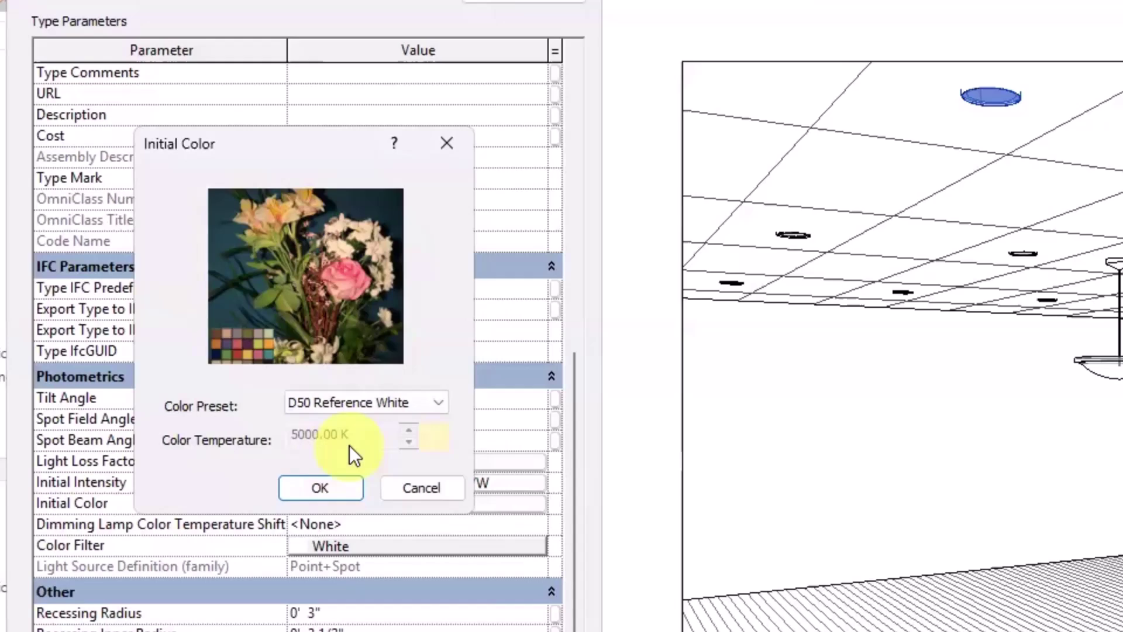
left_click(352, 398)
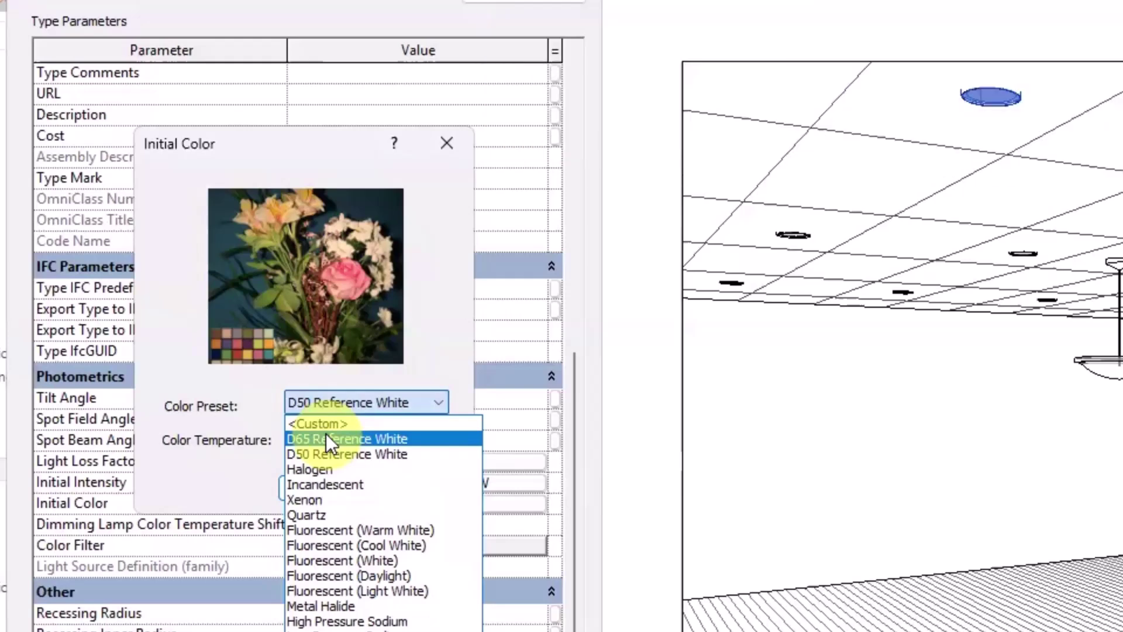
left_click(326, 437)
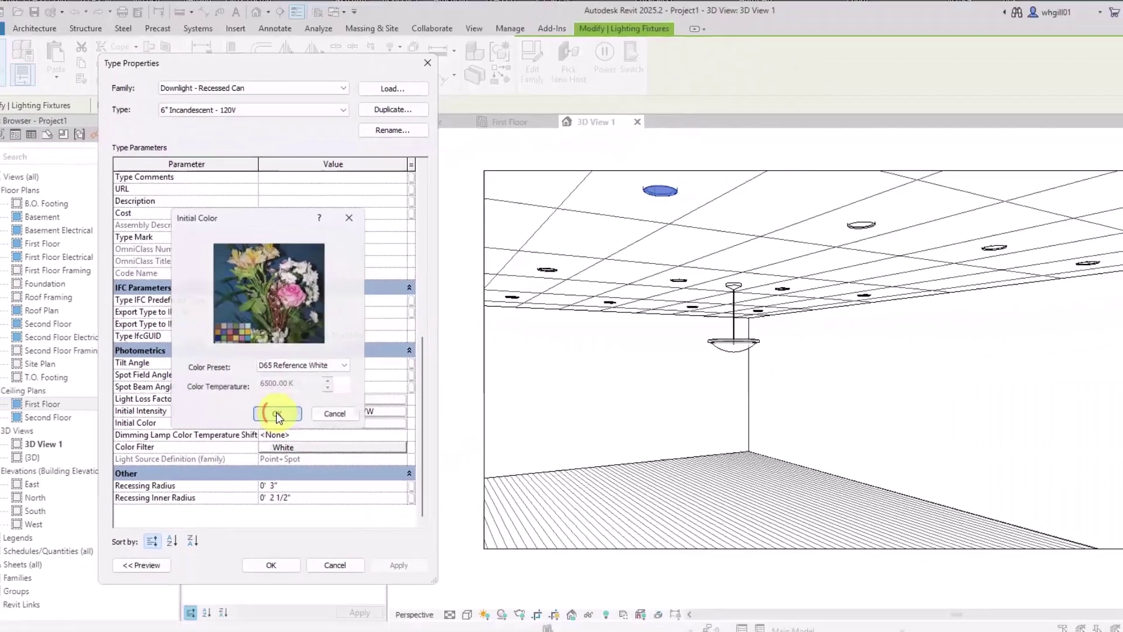
left_click(317, 485)
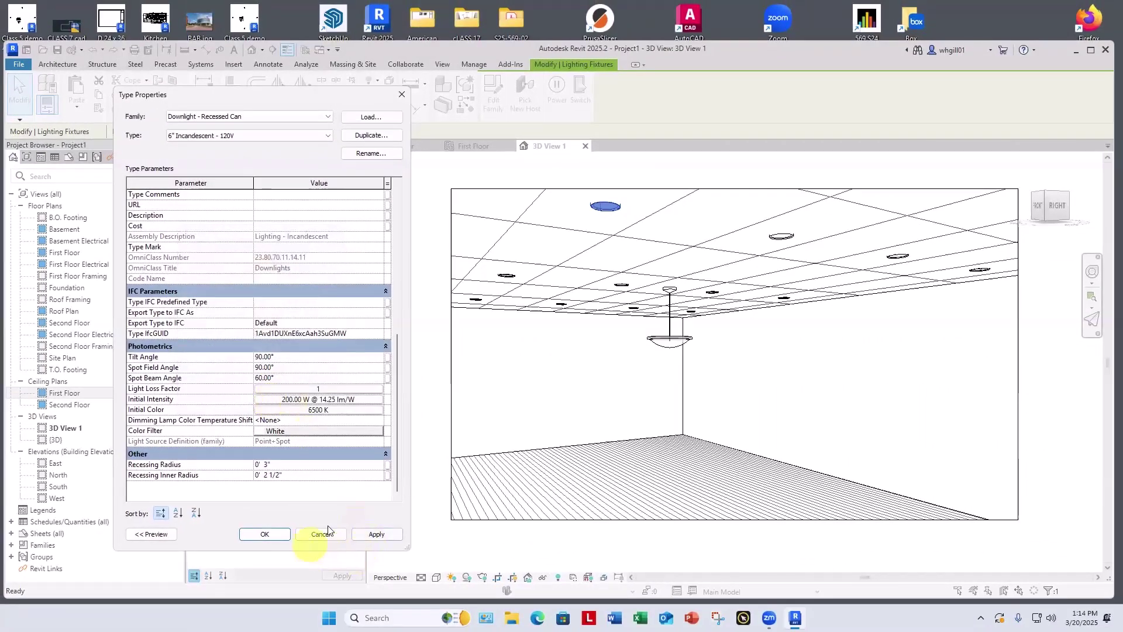
left_click(374, 534)
left_click(264, 533)
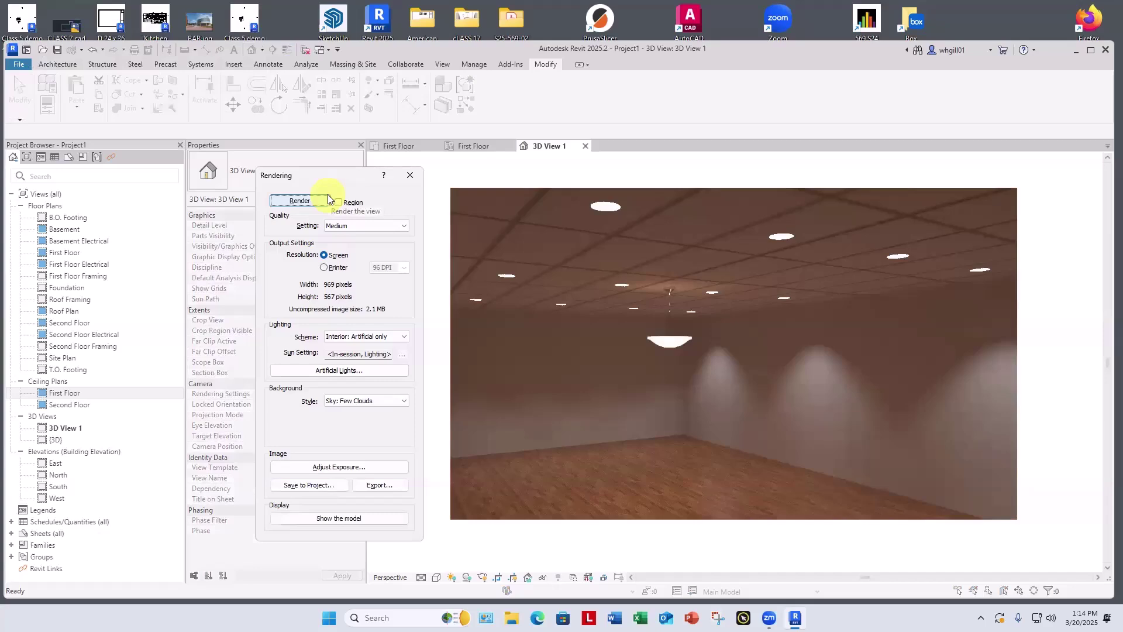
left_click(410, 174)
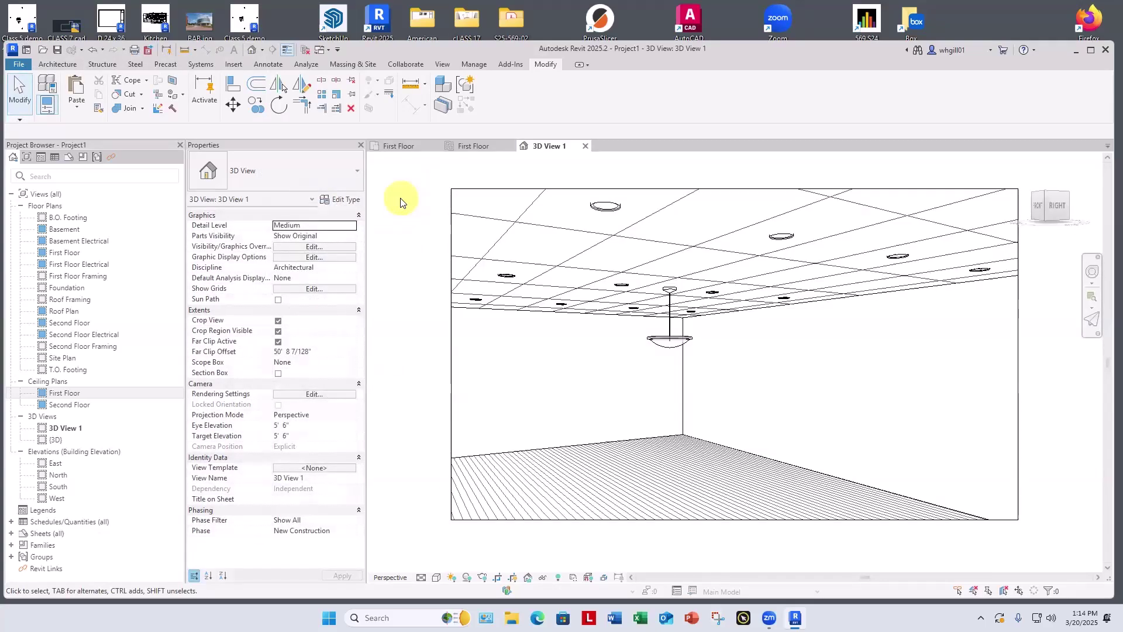
Set the initial color preset of the 6" Incandescent - 120V recessed can type to D50 Reference White and accept the type changes
left_click(605, 206)
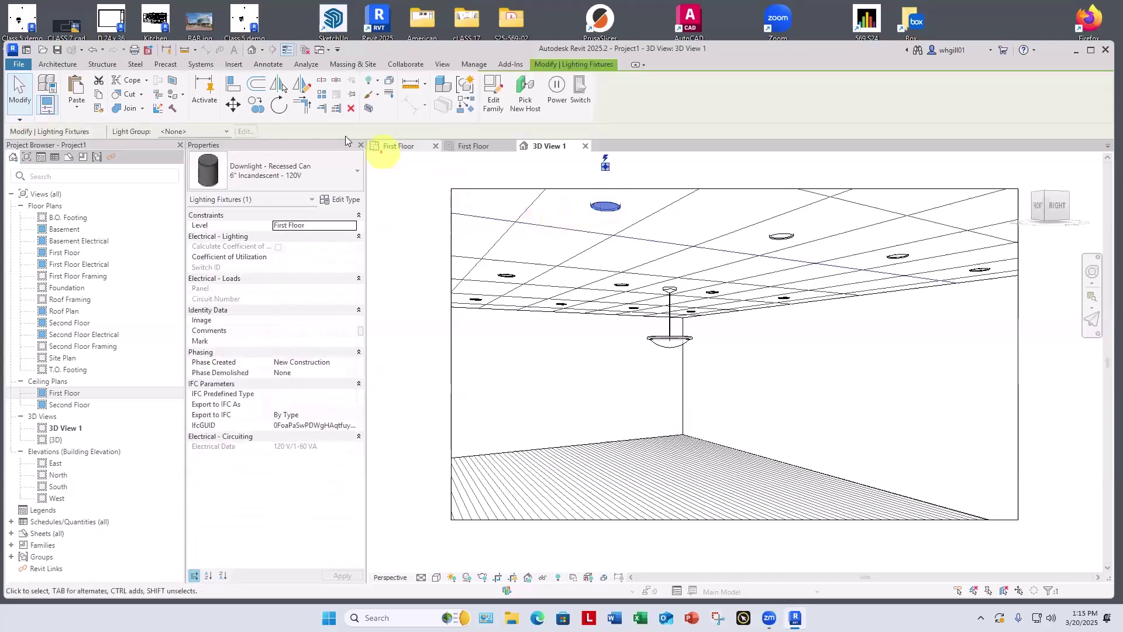
left_click(343, 200)
left_click_drag(399, 240, 396, 429)
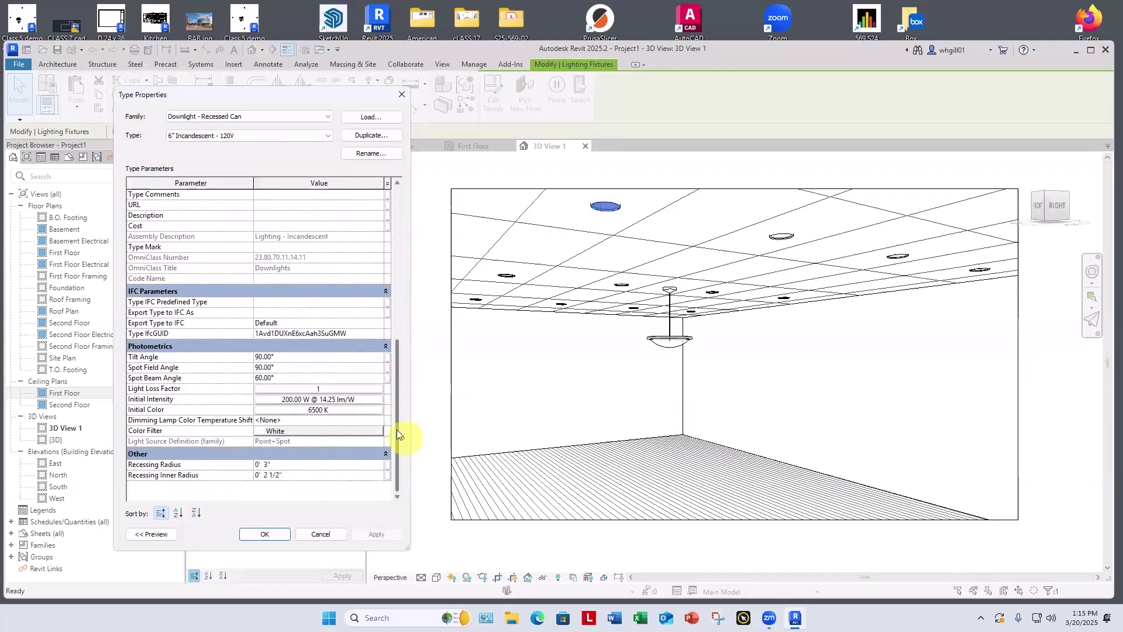
left_click(320, 409)
left_click(316, 408)
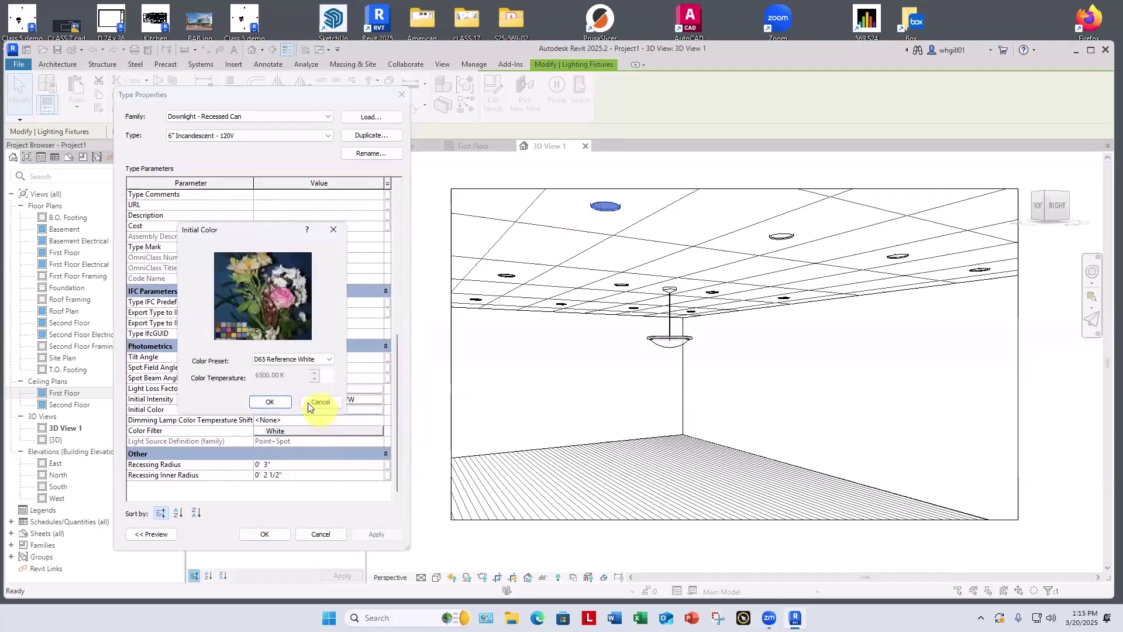
left_click(284, 361)
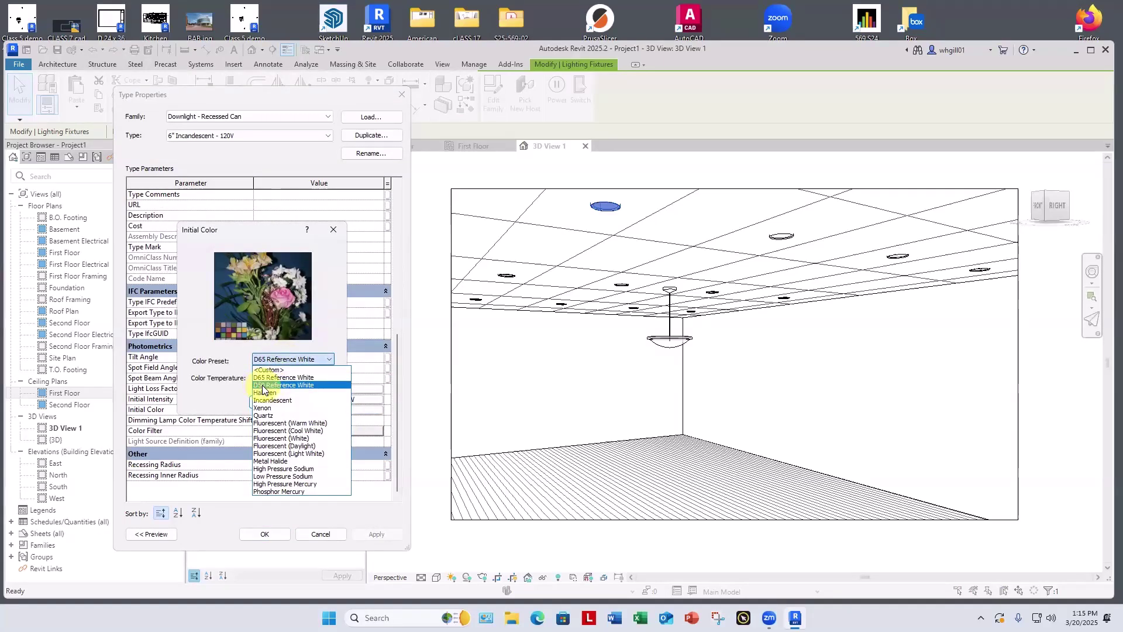
left_click(270, 386)
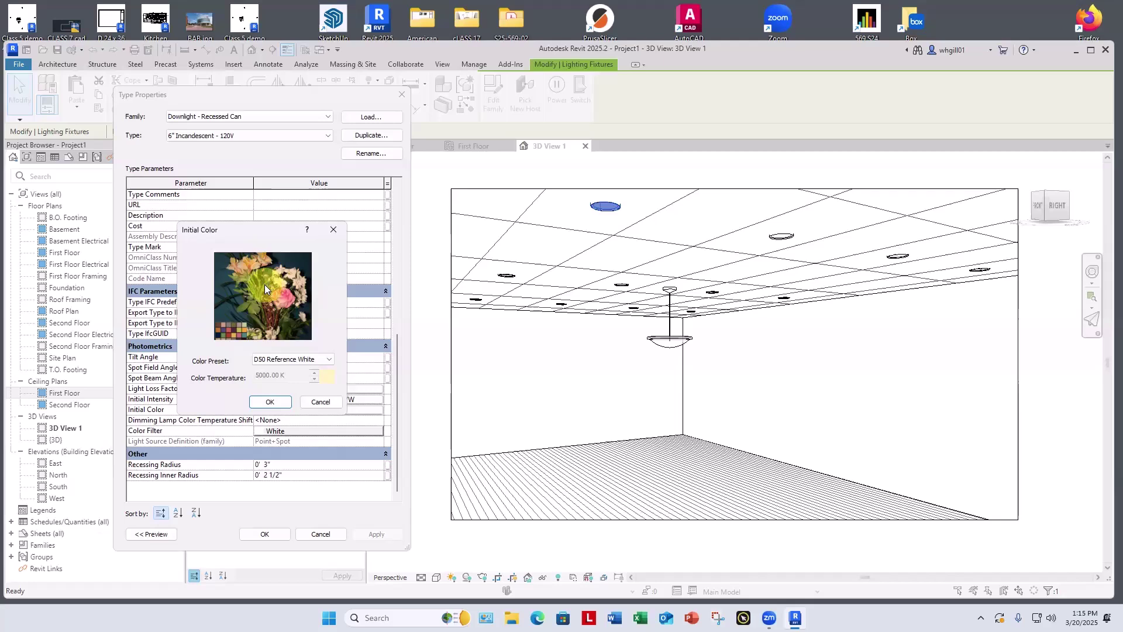
left_click(266, 404)
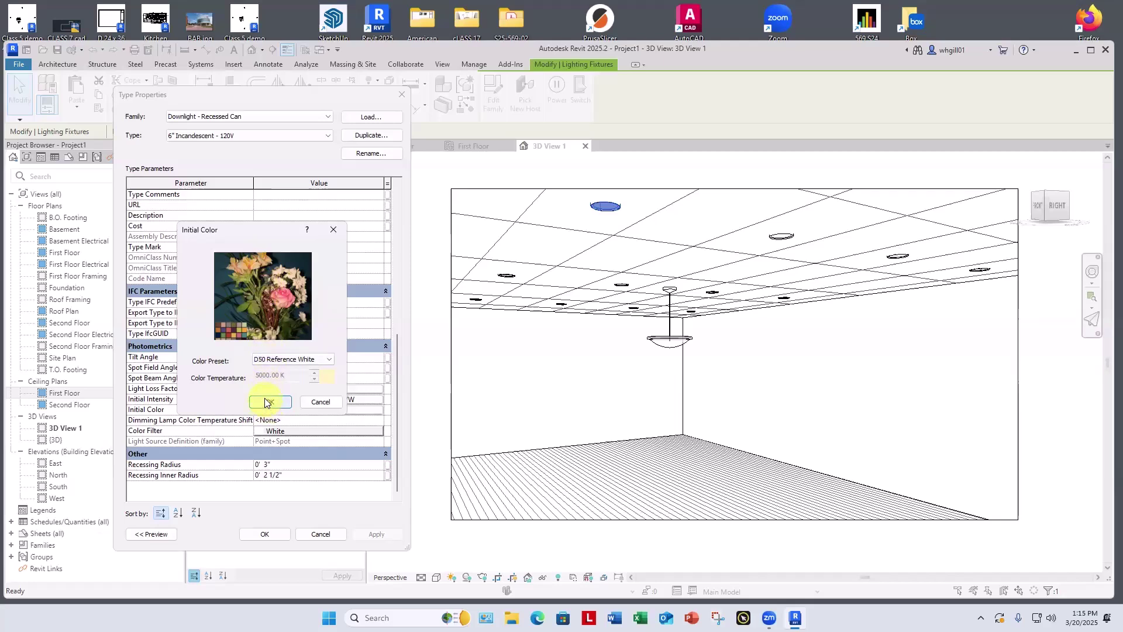
left_click(264, 402)
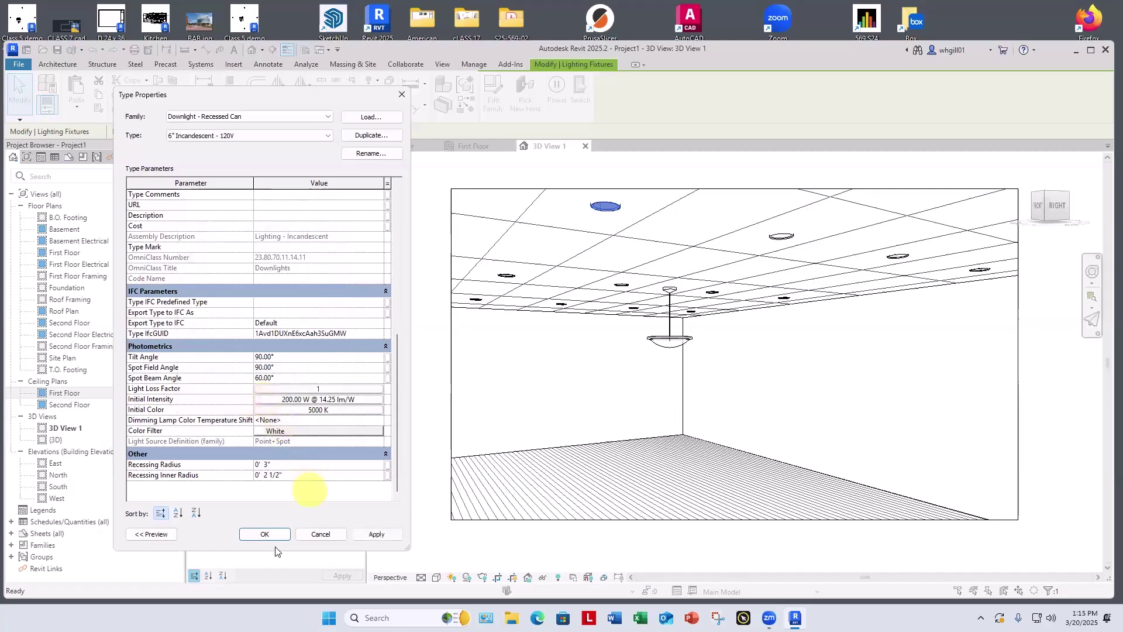
left_click(268, 534)
left_click(413, 392)
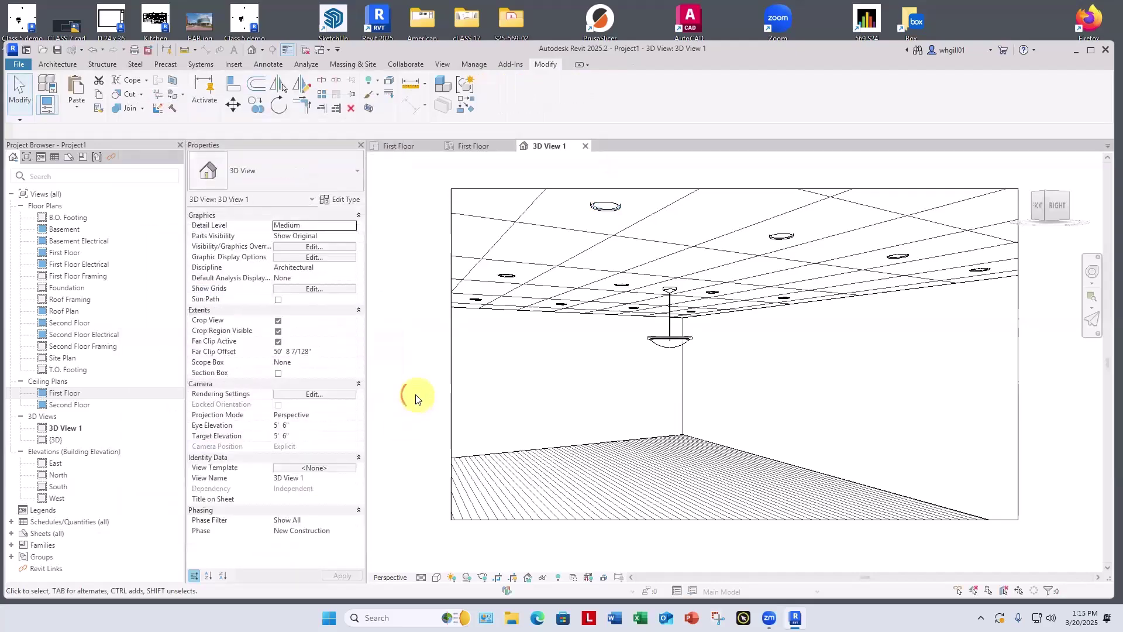
Dismiss the save reminder, render 3D View 1 with the D50 Reference White cans and close the rendering settings
key("r")
key("r")
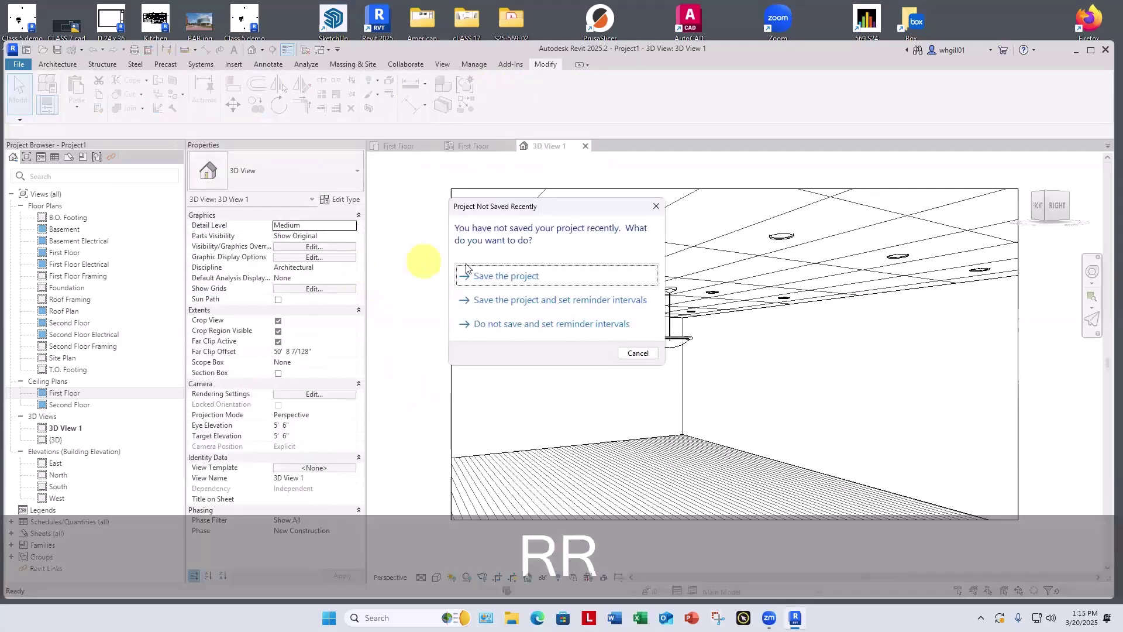
left_click(627, 354)
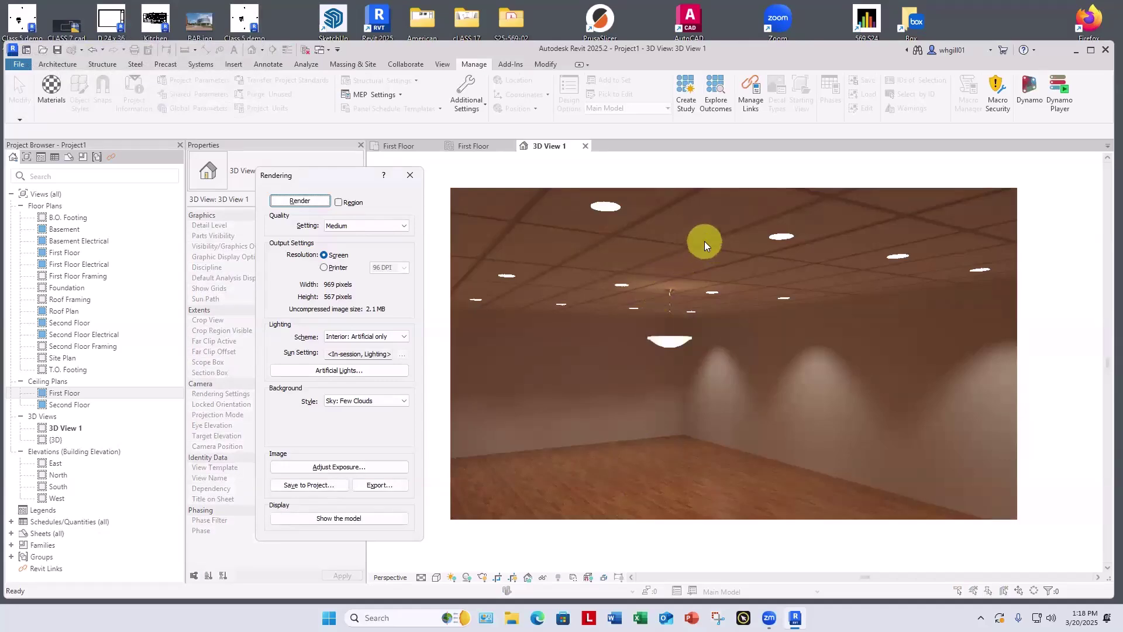
left_click(409, 177)
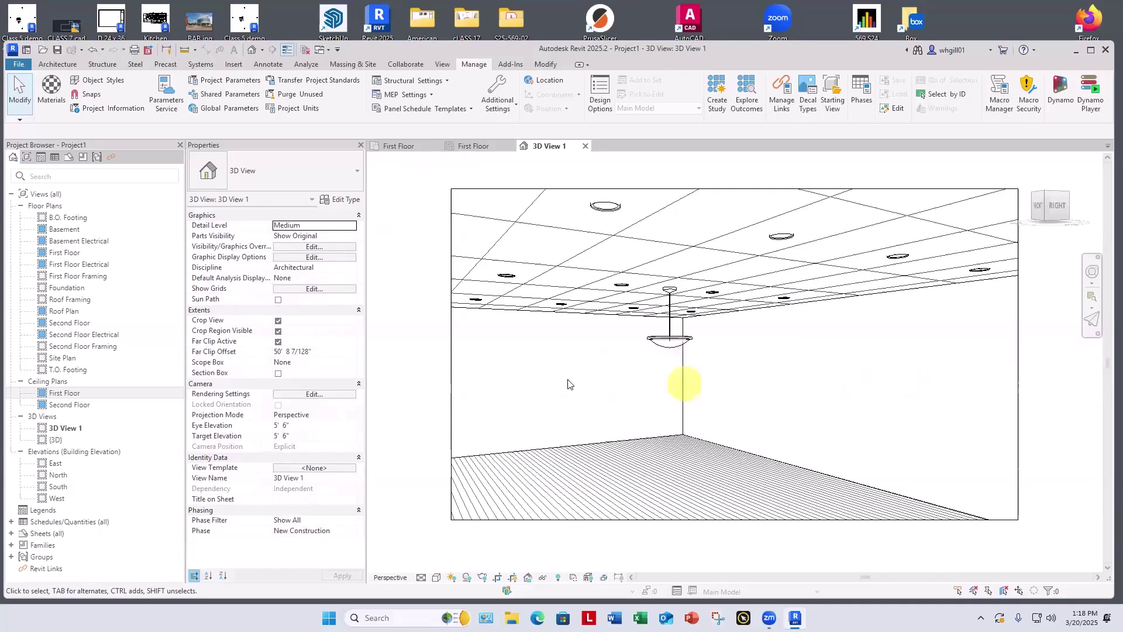
Place two Fixed with Trim 36" x 48" windows on the First Floor plan, one in the west wall, one in the north wall about 8' along
left_click(411, 146)
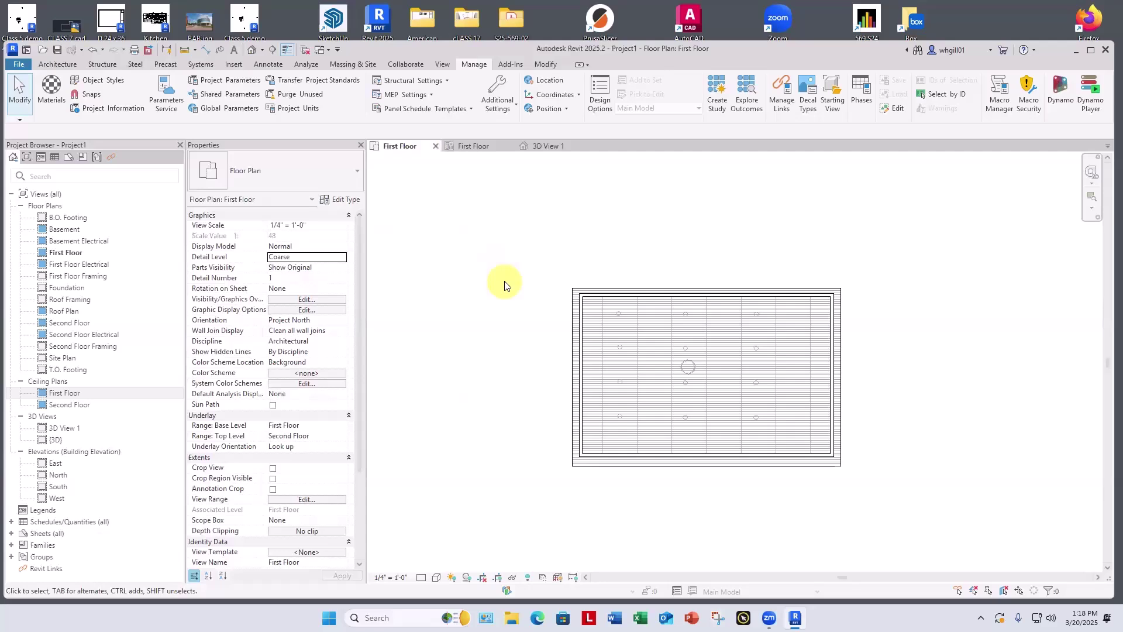
key("w")
key("n")
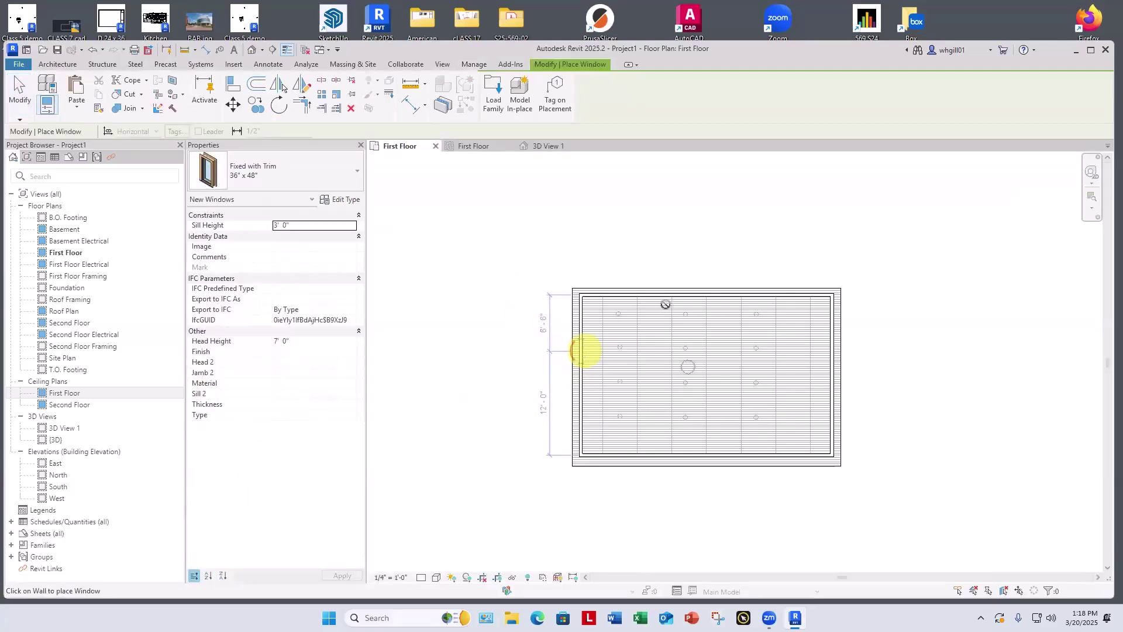
left_click(584, 350)
left_click(649, 294)
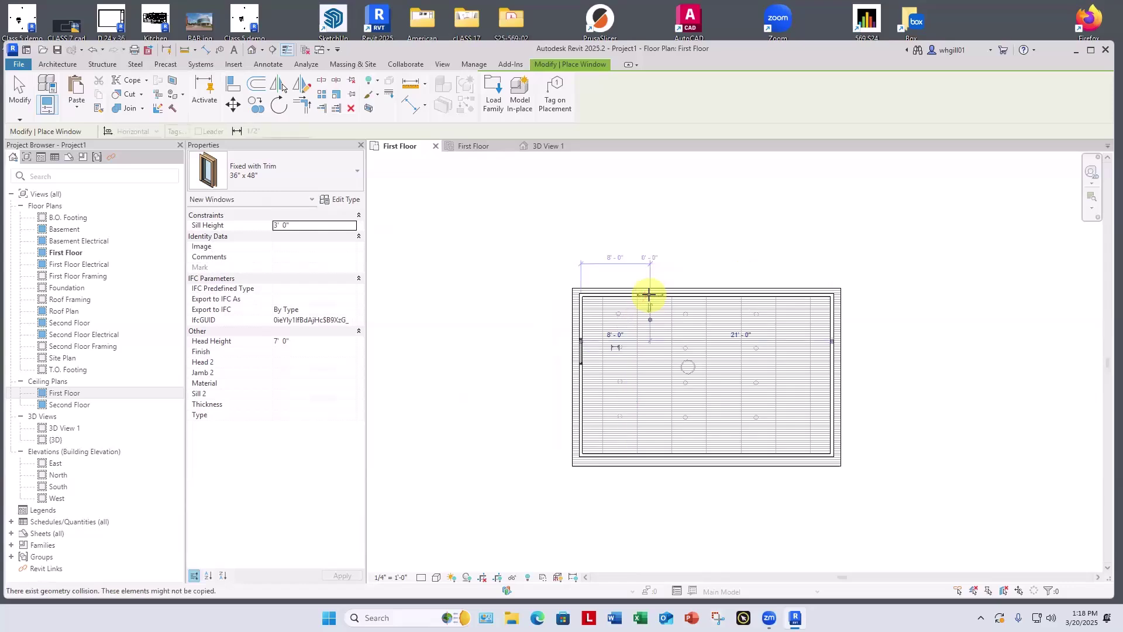
key("Escape")
key("Escape")
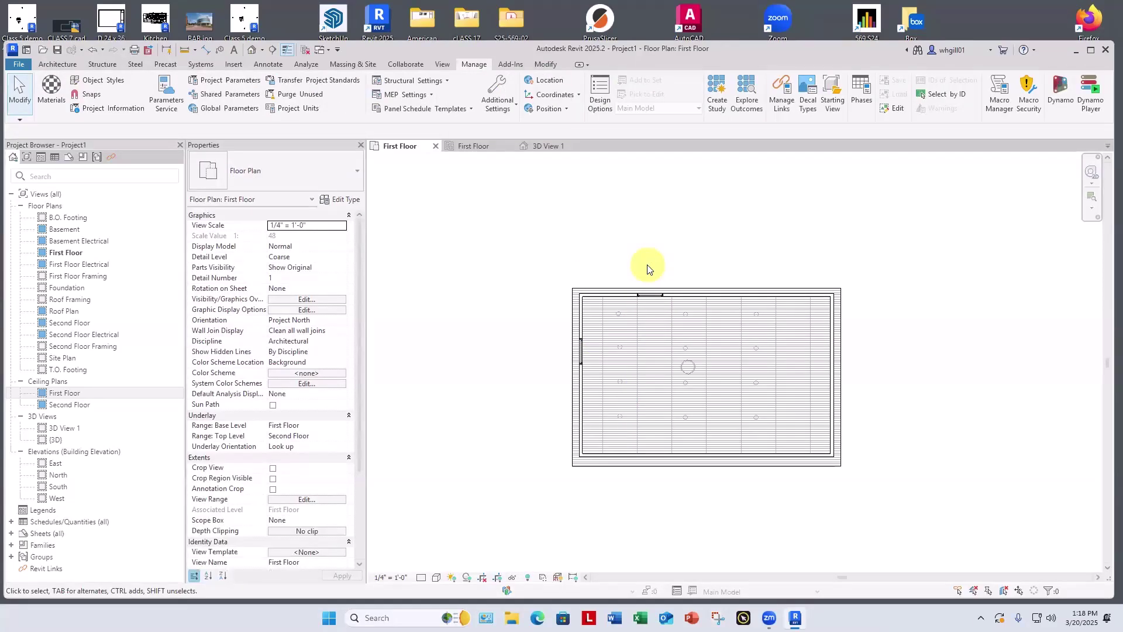
Render 3D View 1 with the Interior: Artificial only lighting scheme to check the new windows, and close the rendering settings
scroll(643, 295, "up", 4)
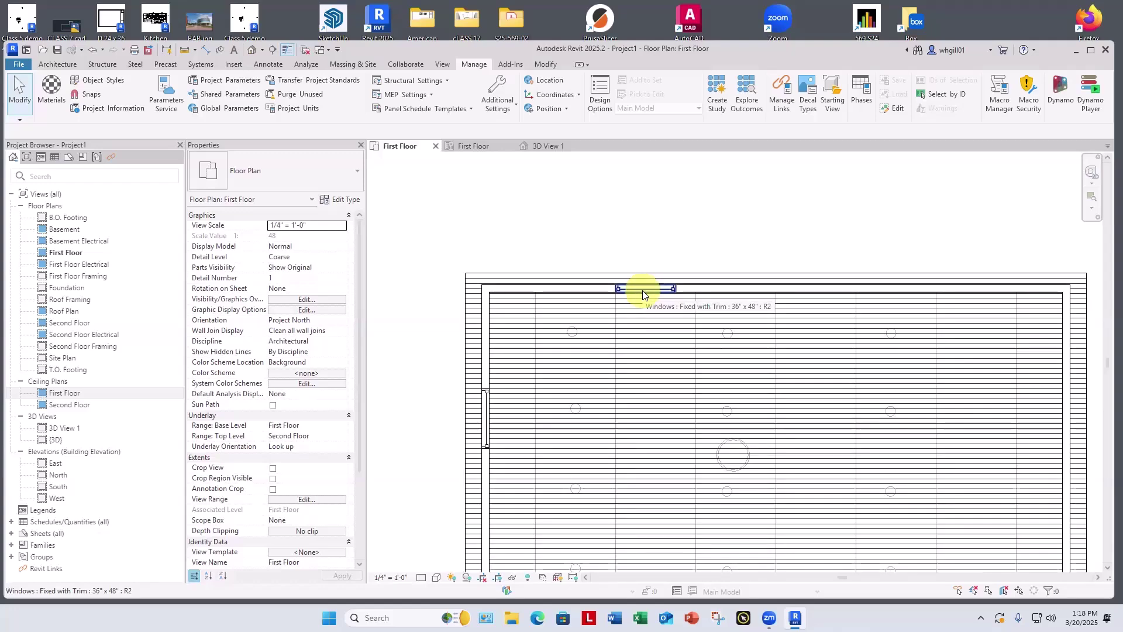
scroll(632, 168, "down", 4)
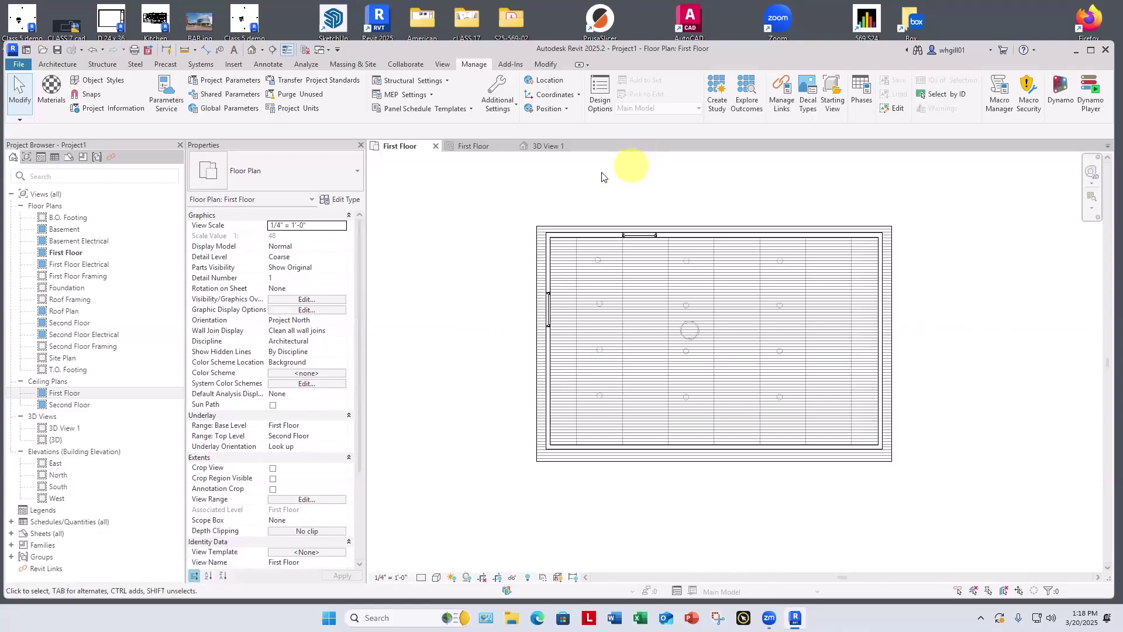
left_click(547, 145)
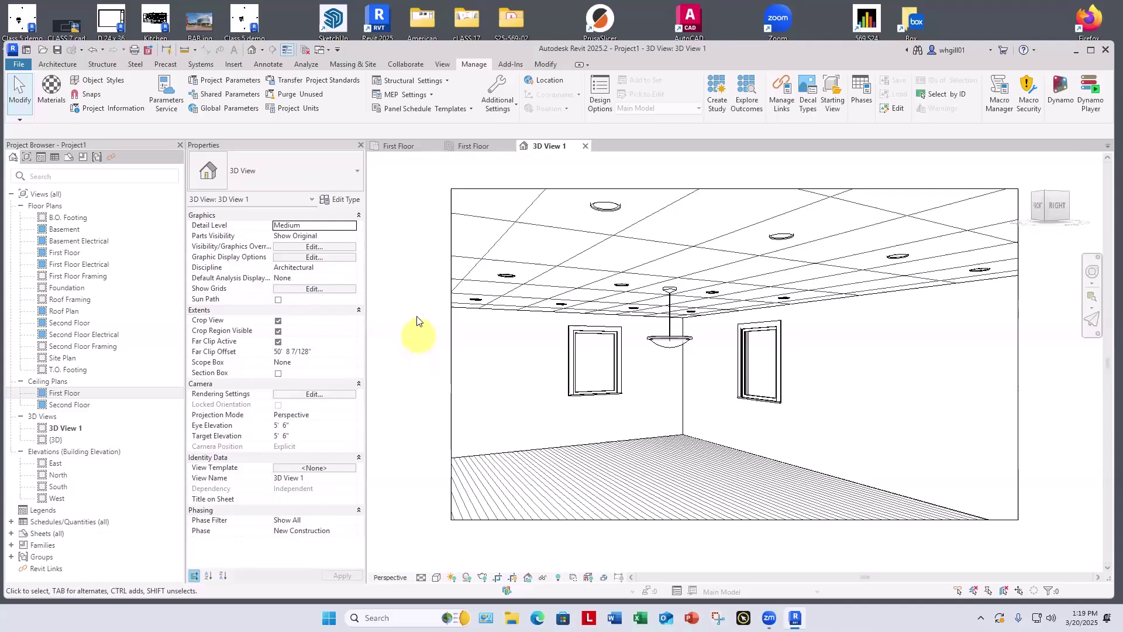
key("r")
key("r")
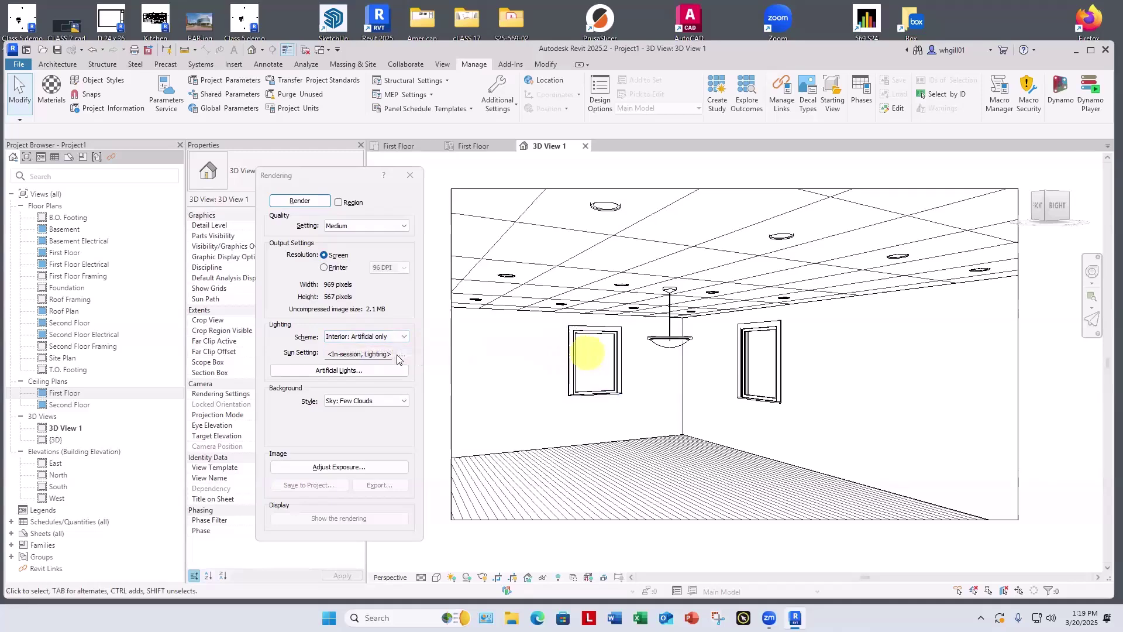
left_click(296, 201)
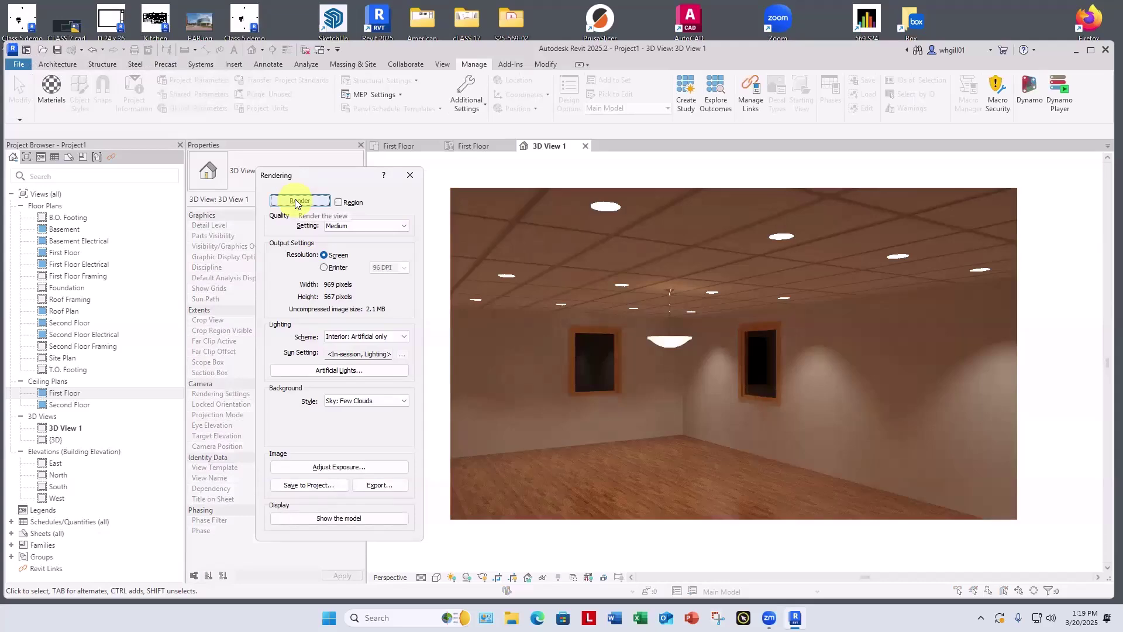
left_click(409, 176)
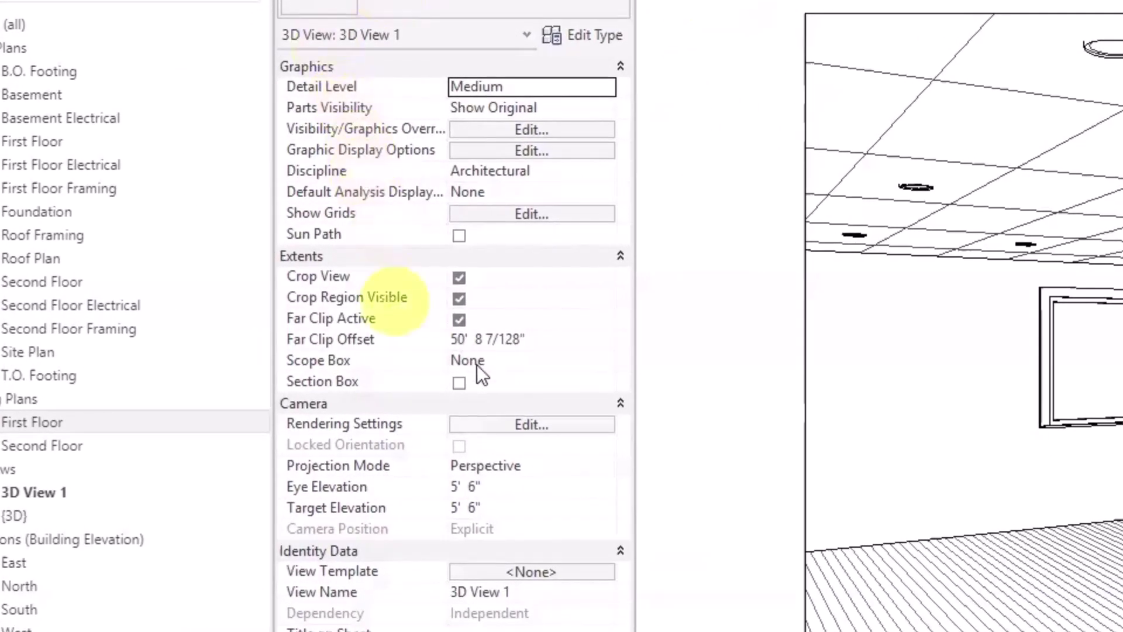
Change the rendering lighting scheme of 3D View 1 to Interior: Sun only and render the view
left_click(521, 426)
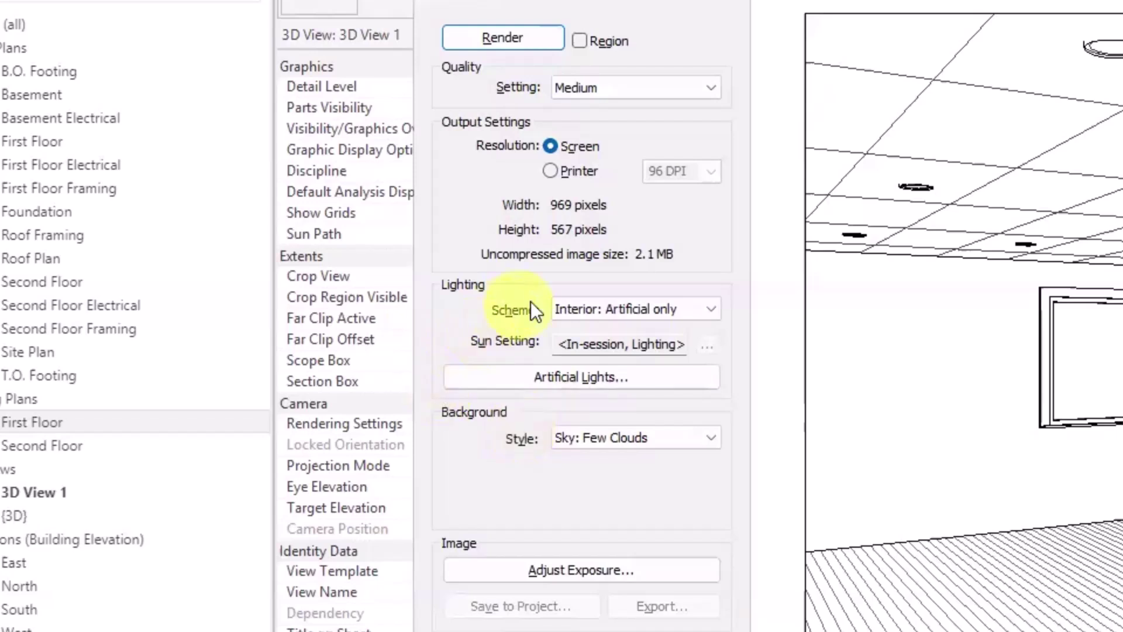
left_click(644, 307)
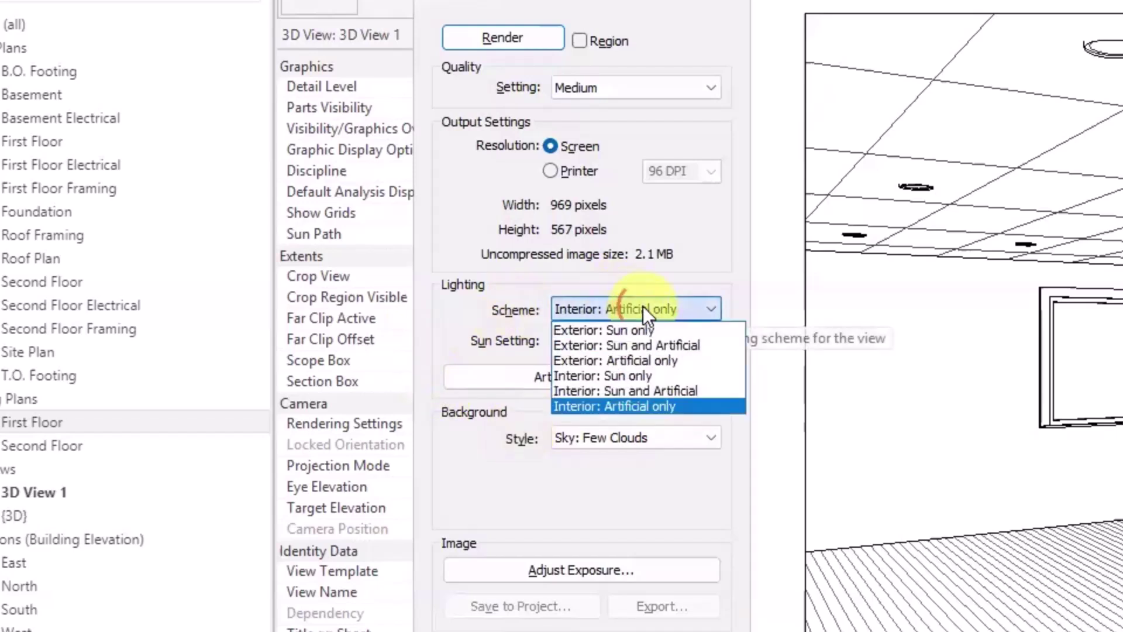
left_click(627, 374)
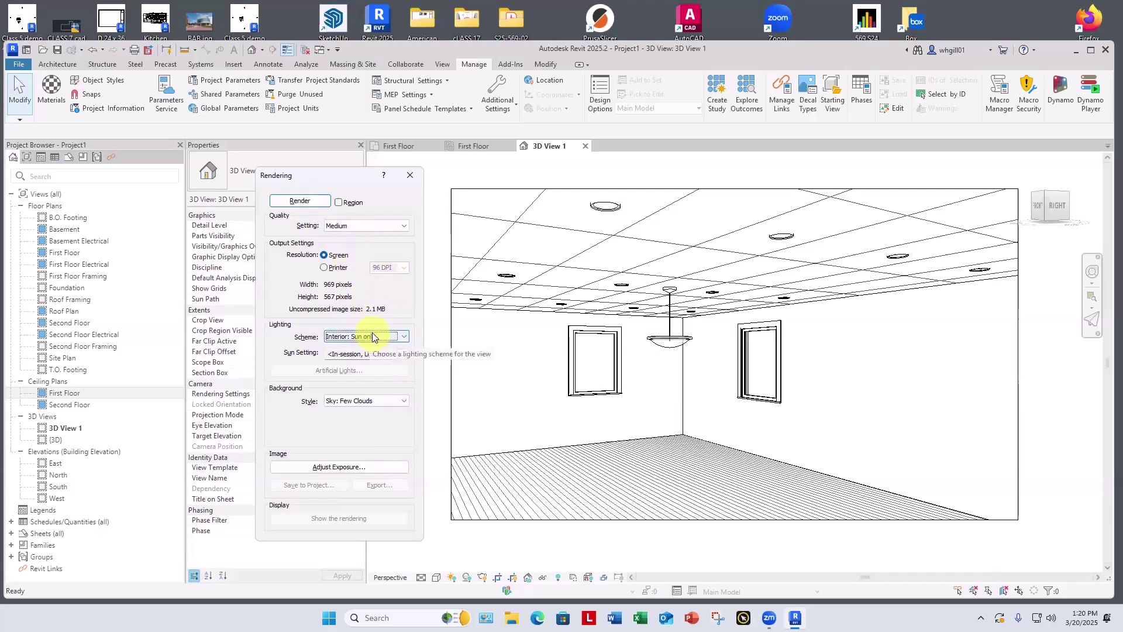
left_click(301, 202)
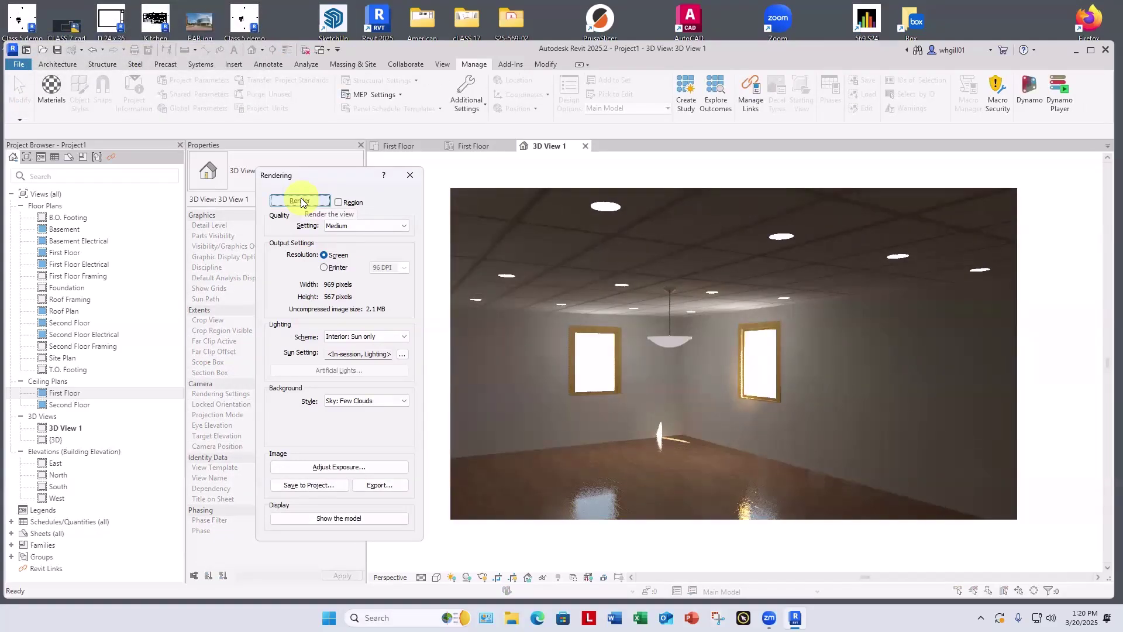
left_click(607, 209)
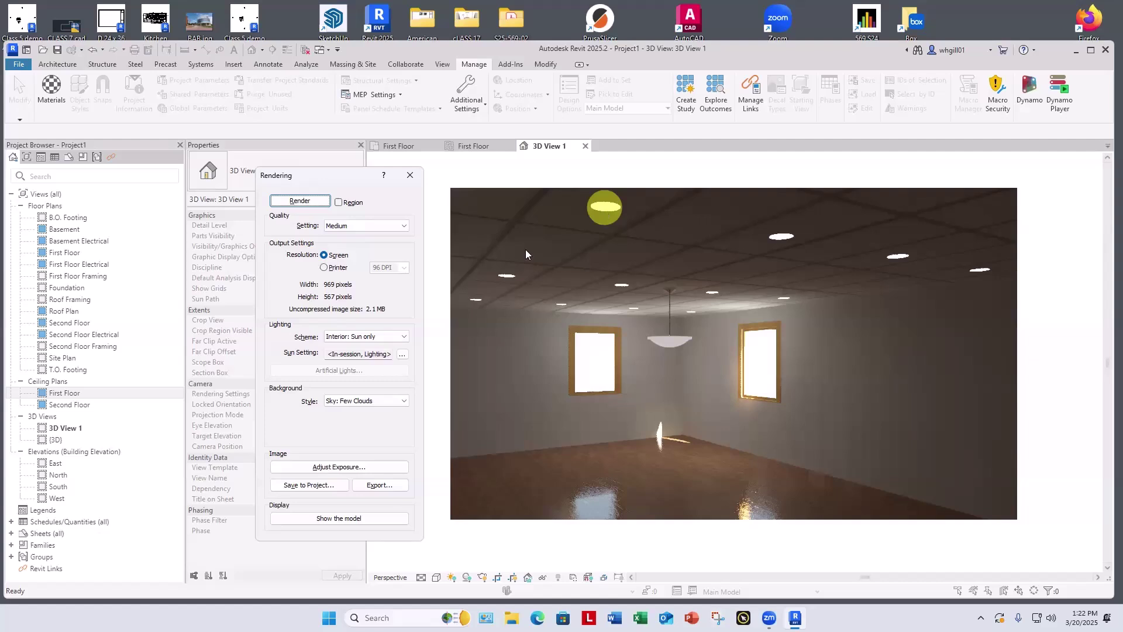
Render 3D View 1 with the Interior: Sun and Artificial lighting scheme and look over its list of artificial lights
left_click(368, 336)
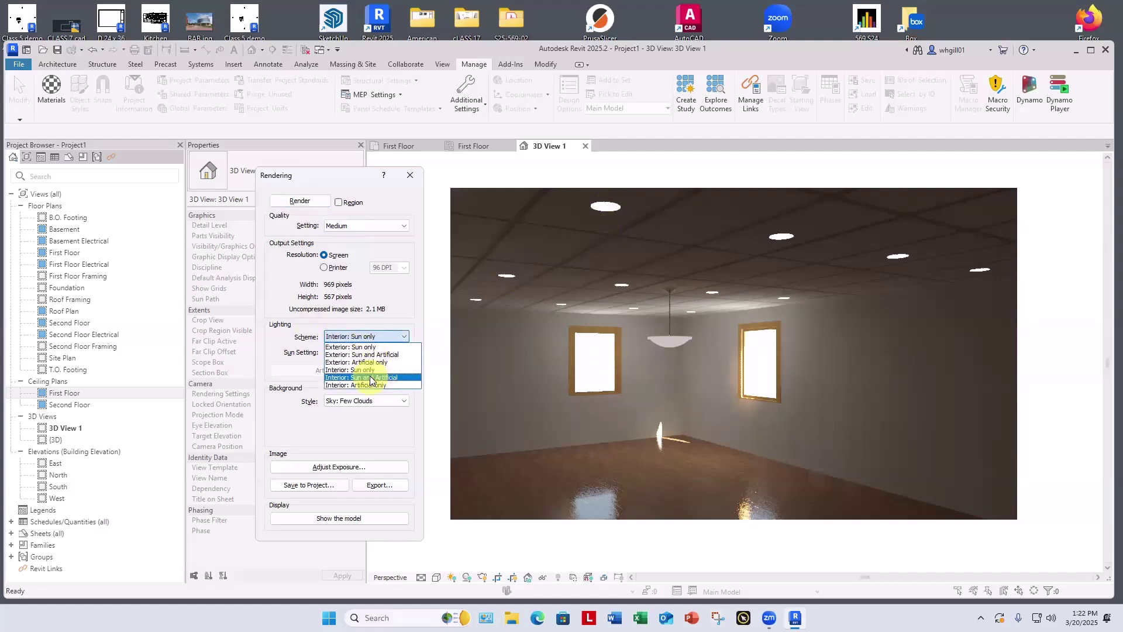
left_click(370, 379)
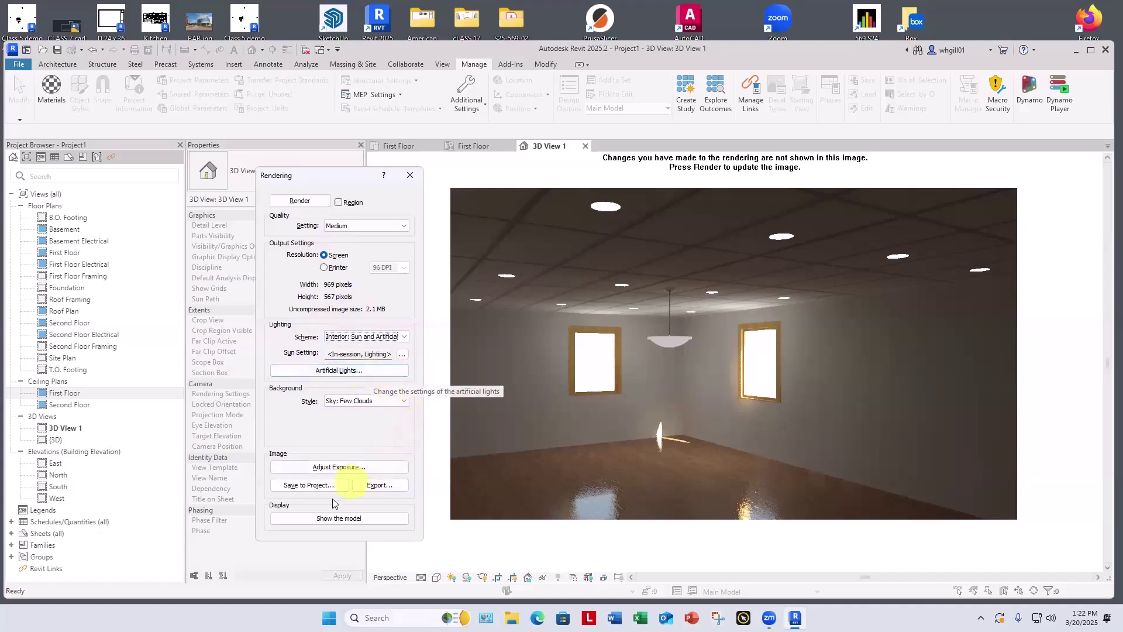
left_click(298, 201)
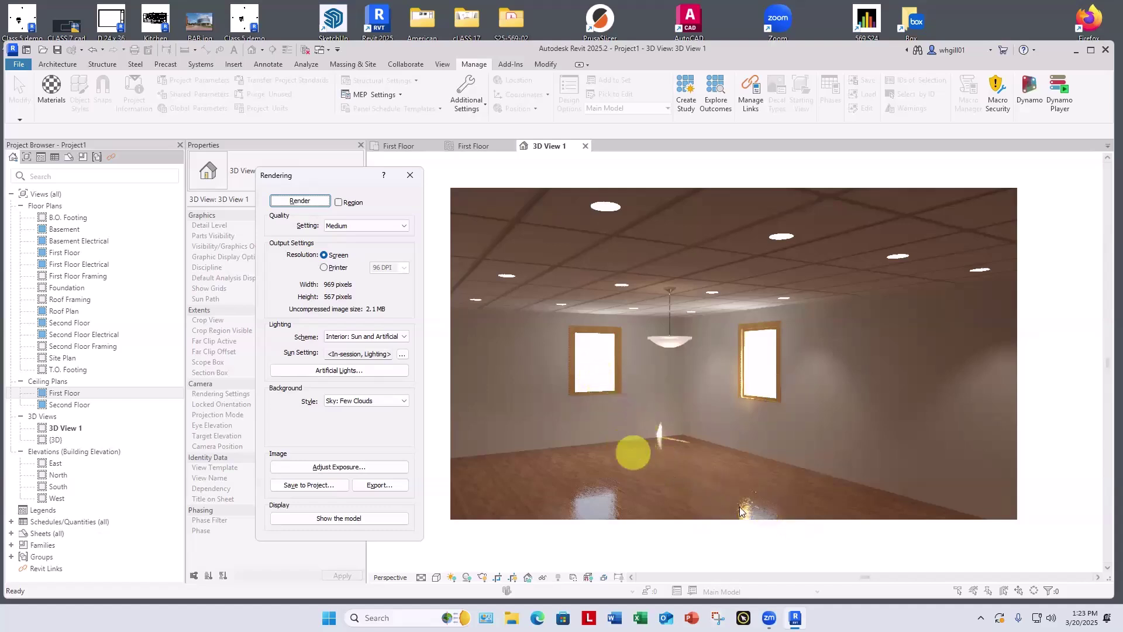
left_click(349, 370)
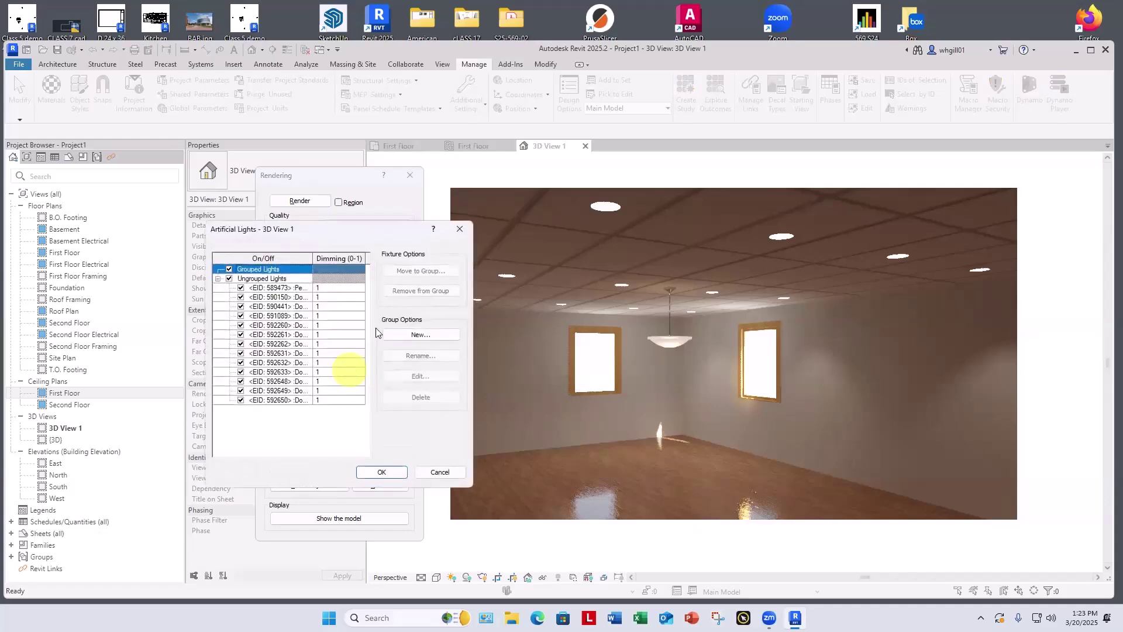
left_click(457, 229)
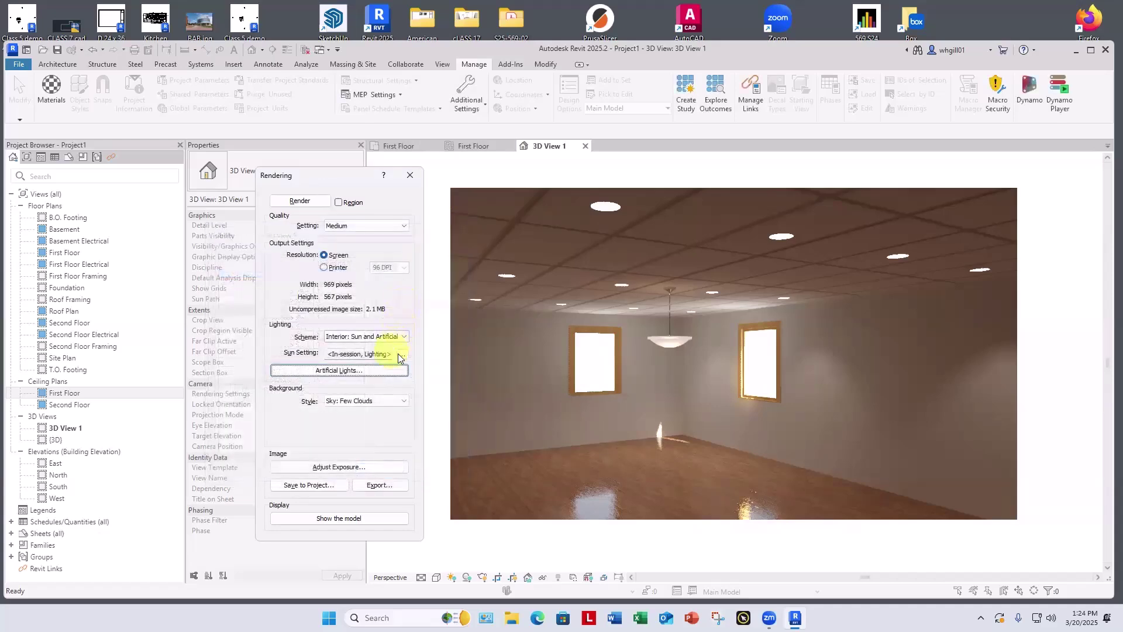
Set the lighting sun to azimuth 270° and altitude 25°, not relative to the view, render 3D View 1 and close the rendering settings
left_click(402, 354)
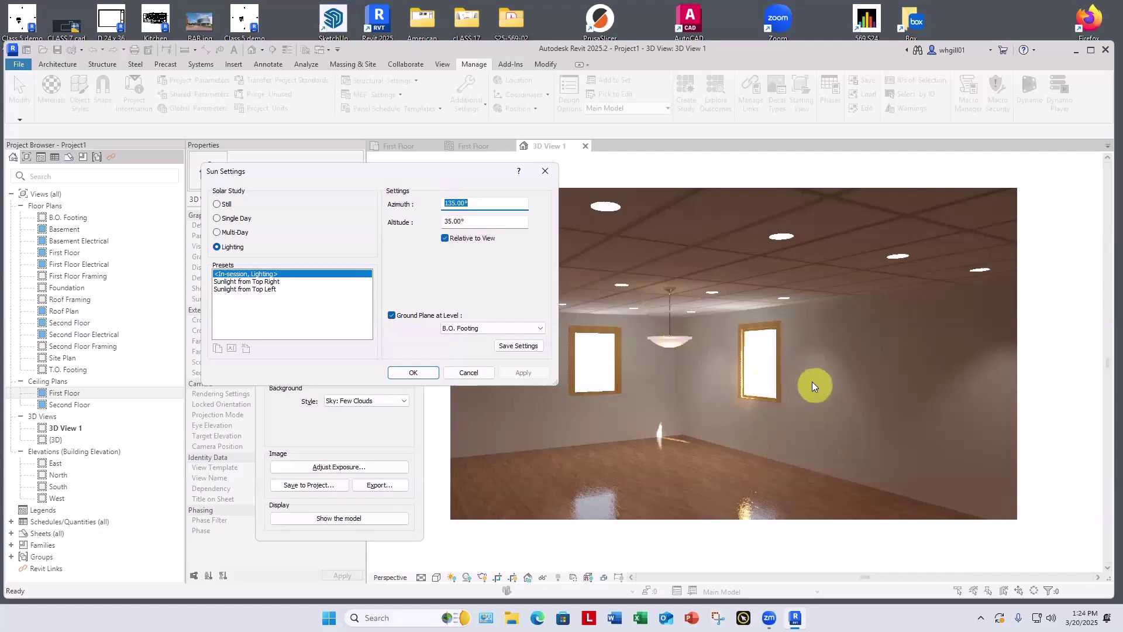
left_click(445, 239)
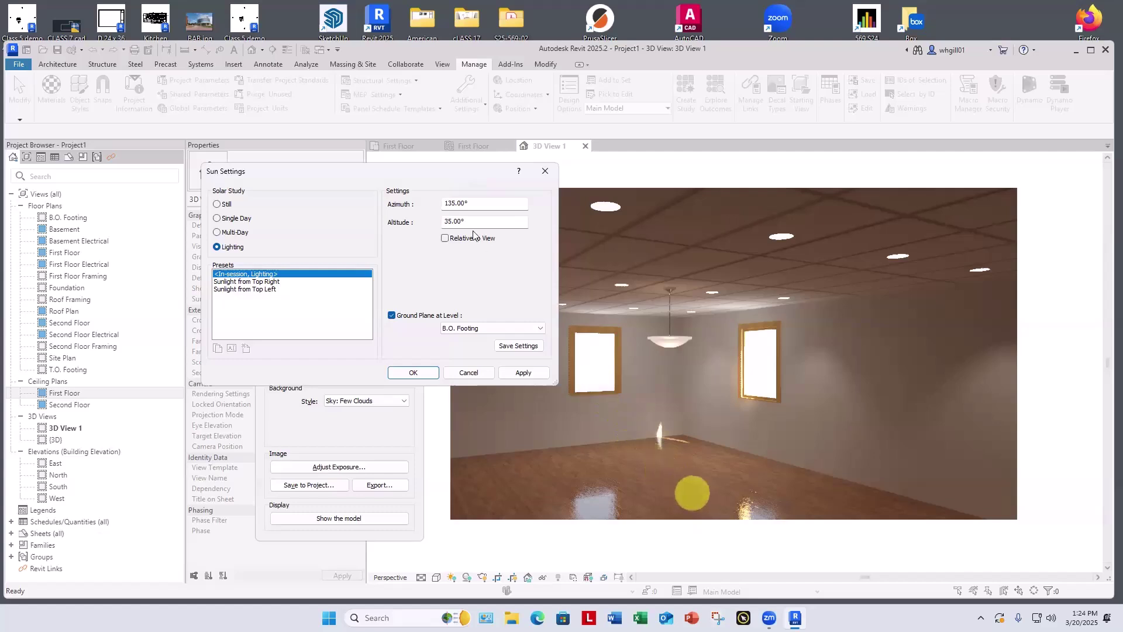
left_click_drag(470, 203, 429, 204)
type("270")
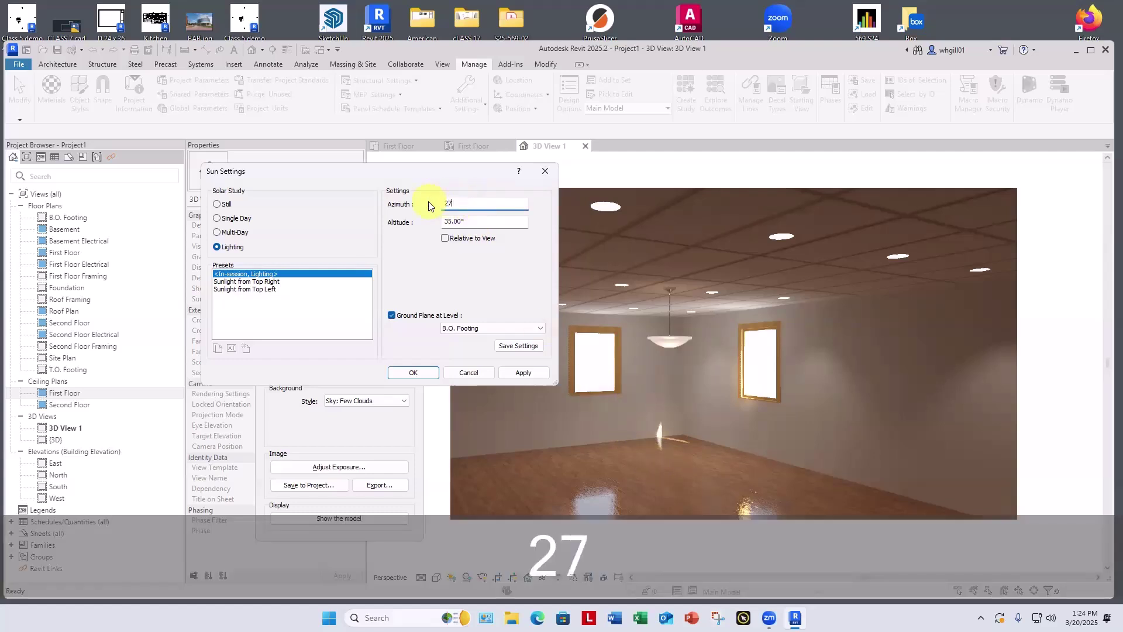
left_click(469, 220)
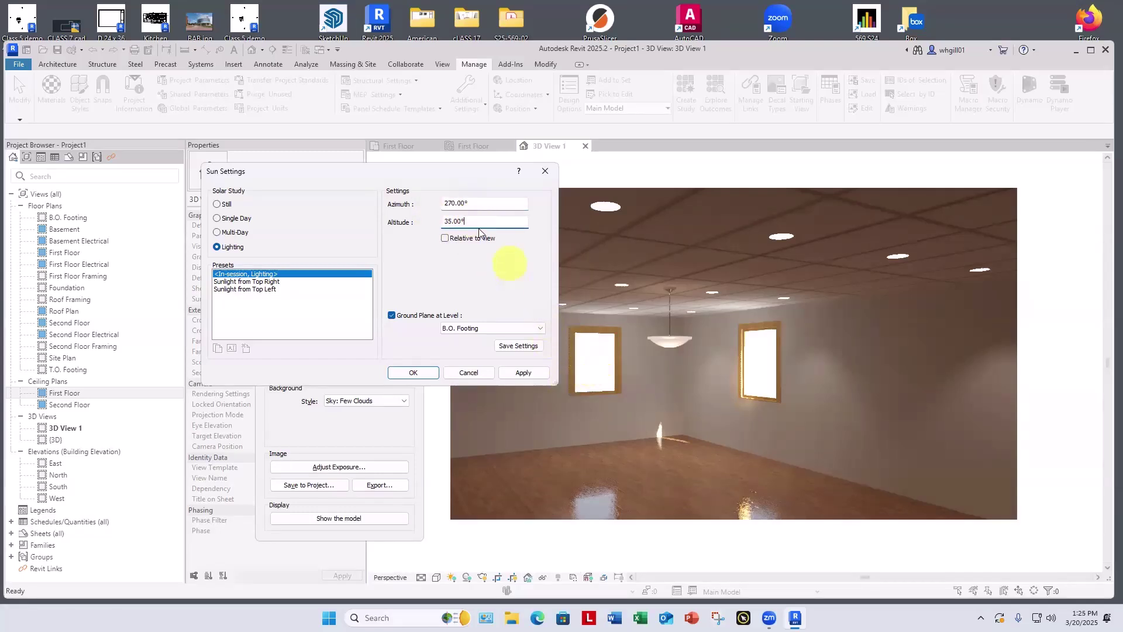
left_click_drag(468, 221, 442, 223)
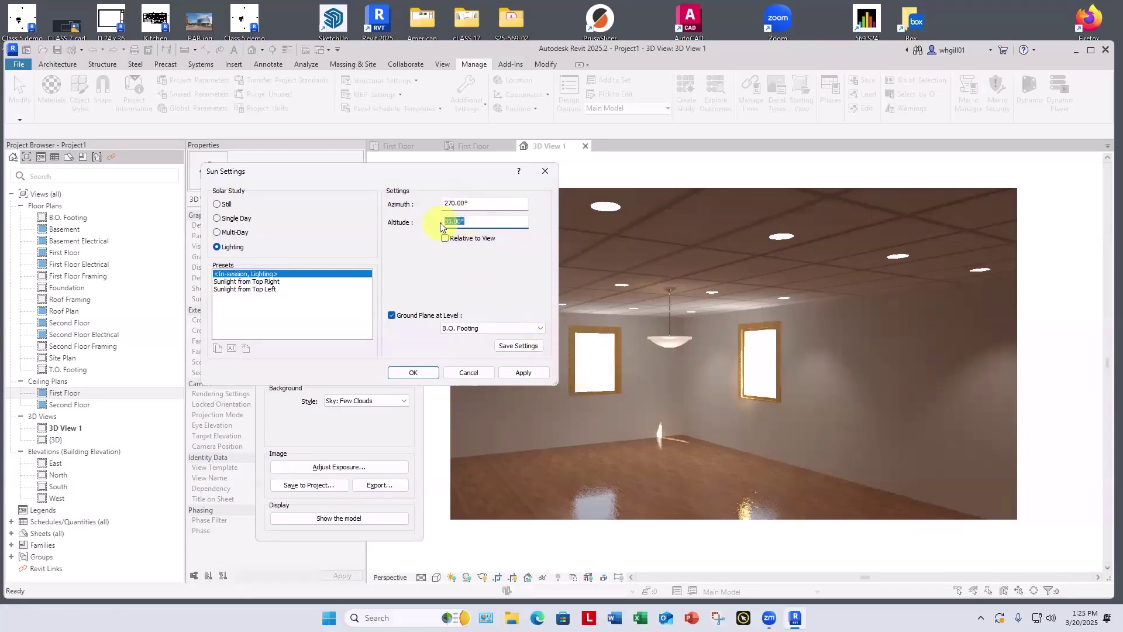
type("25")
left_click(414, 372)
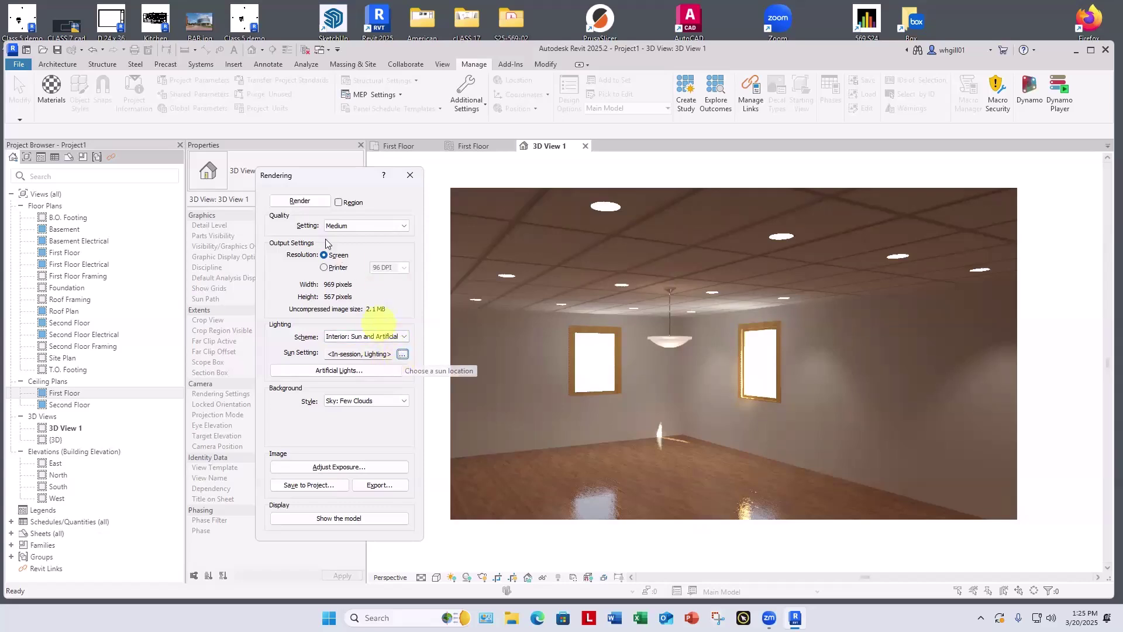
left_click(297, 202)
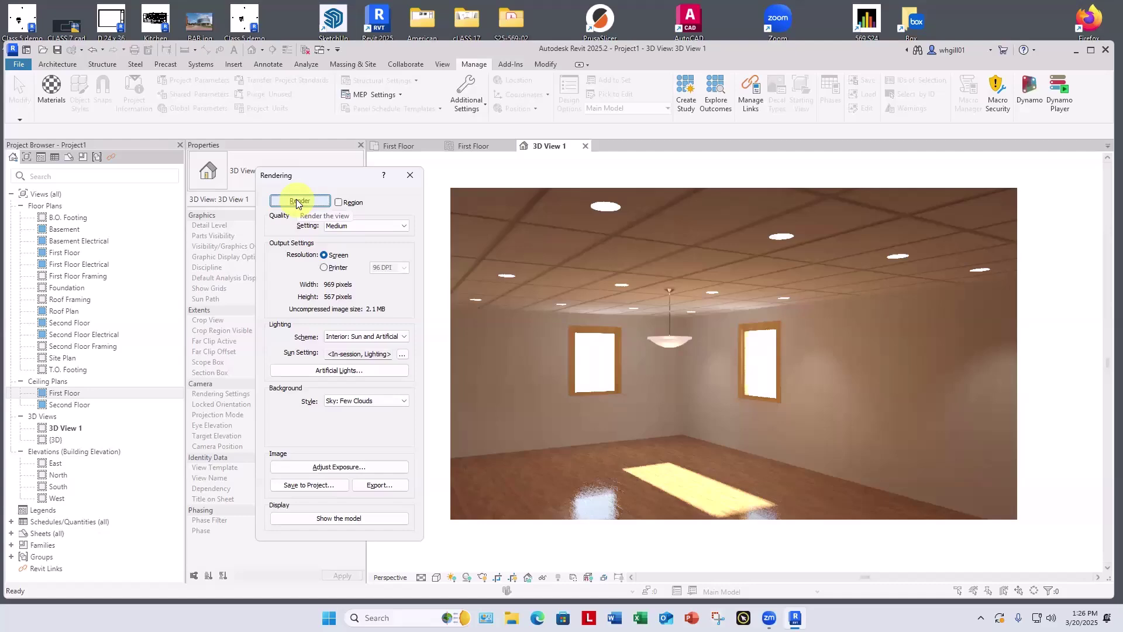
left_click(410, 175)
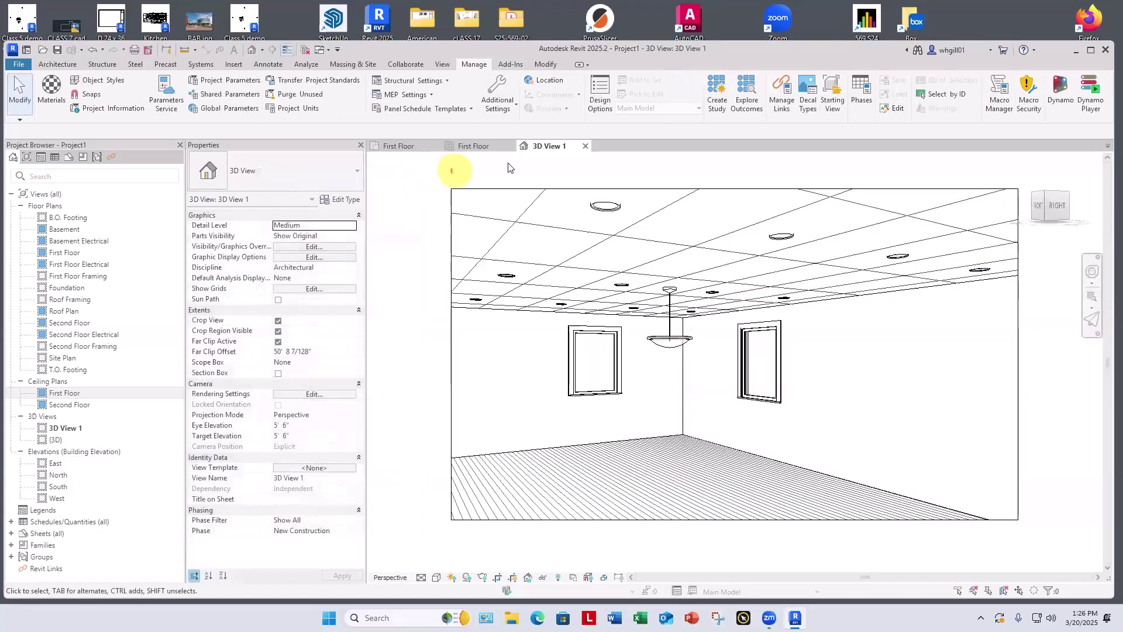
Load the Troffer Light - 2x4 Parabolic.rfa family as a component to place on the First Floor ceiling plan
left_click(483, 146)
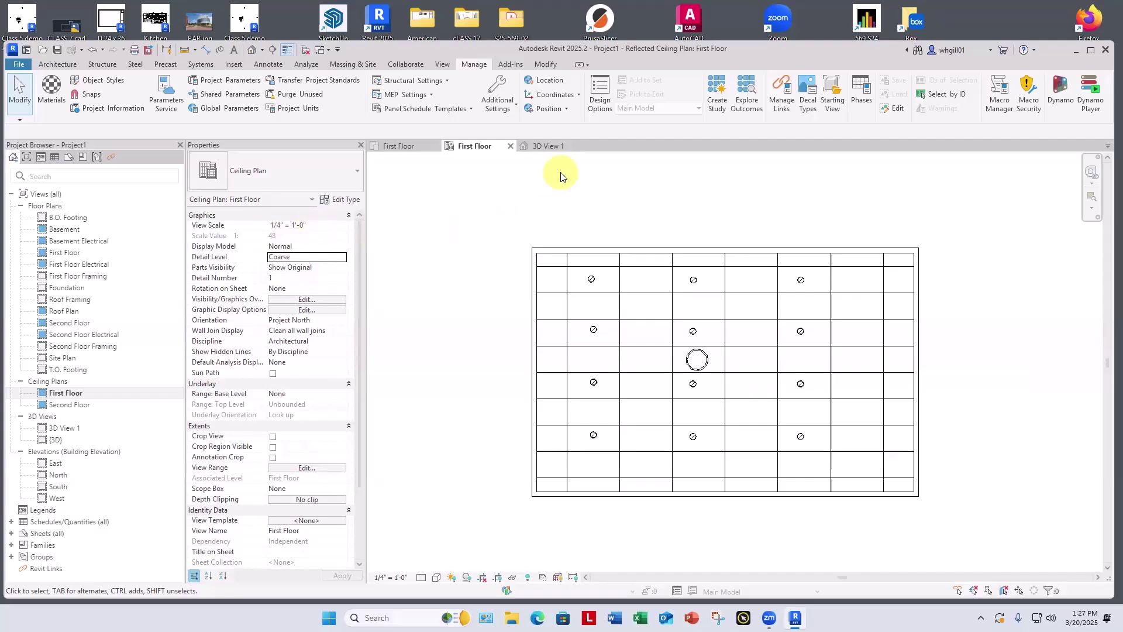
left_click(52, 65)
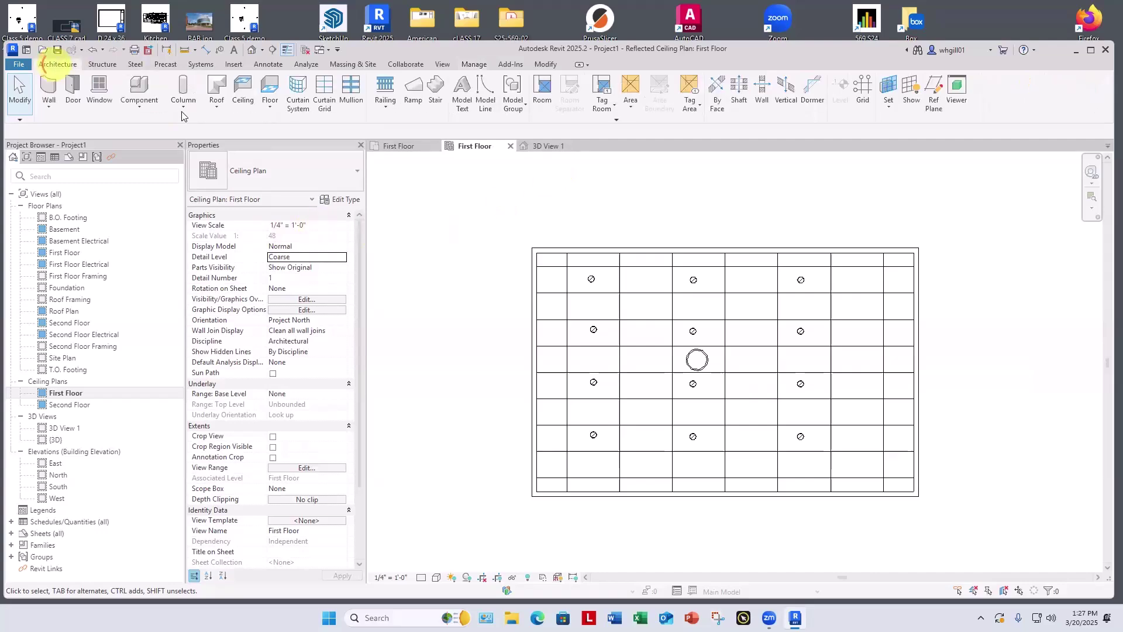
left_click(142, 106)
left_click(154, 128)
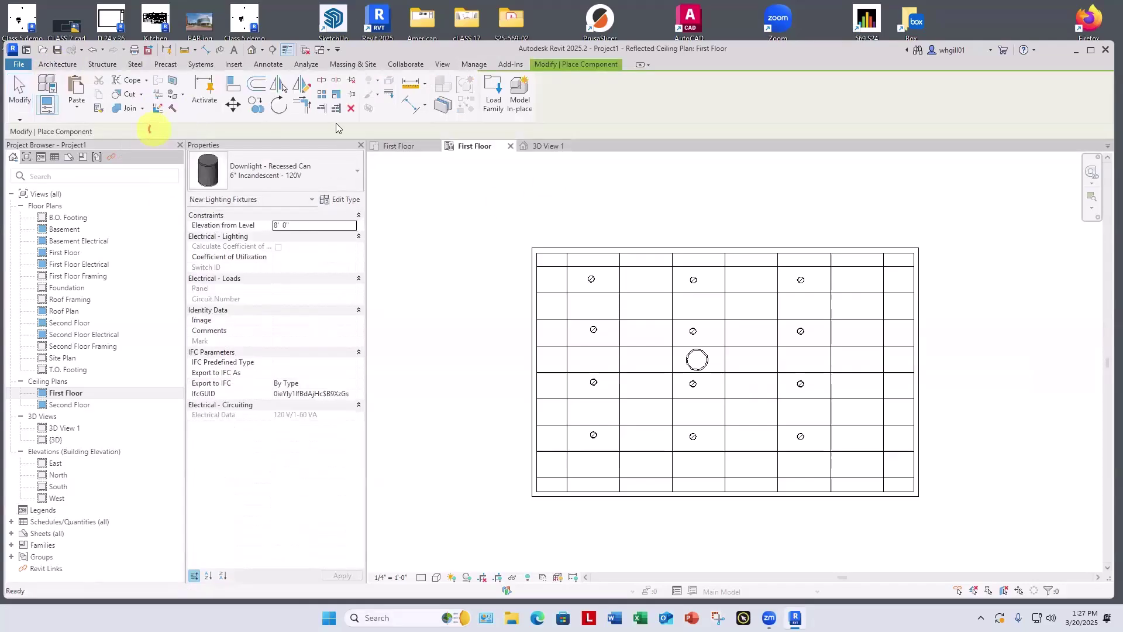
left_click(493, 94)
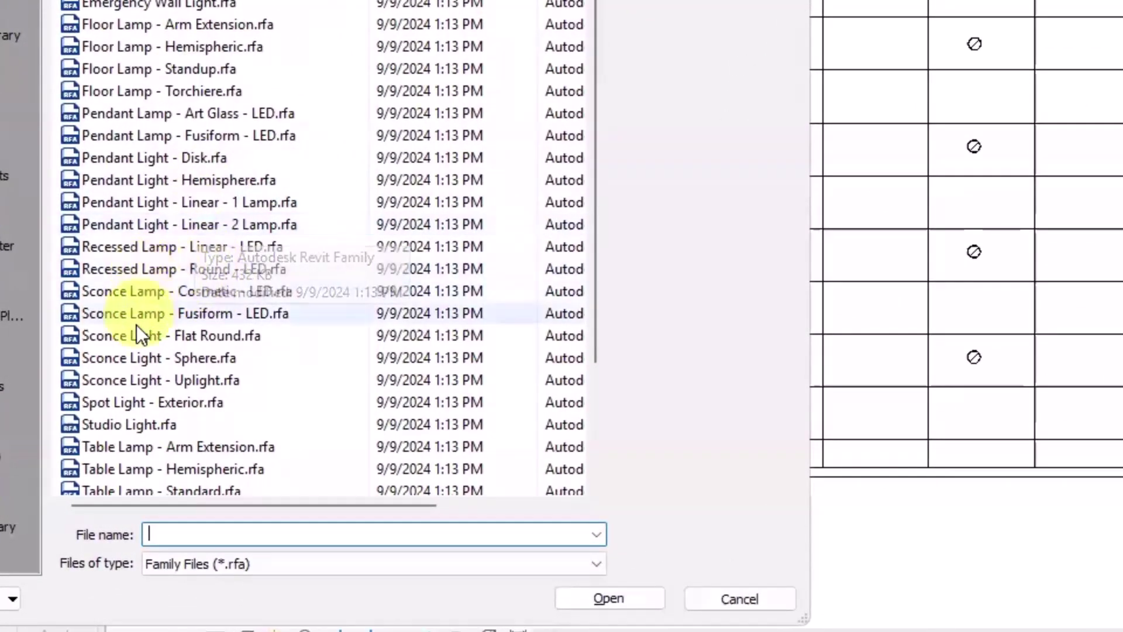
scroll(166, 329, "down", 2)
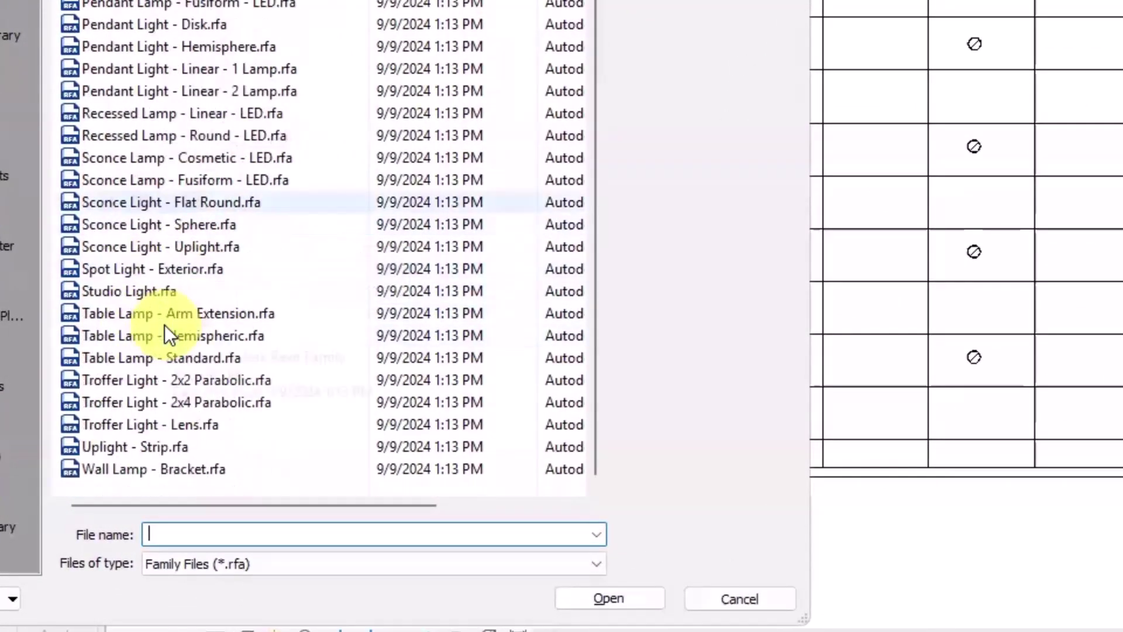
left_click(188, 405)
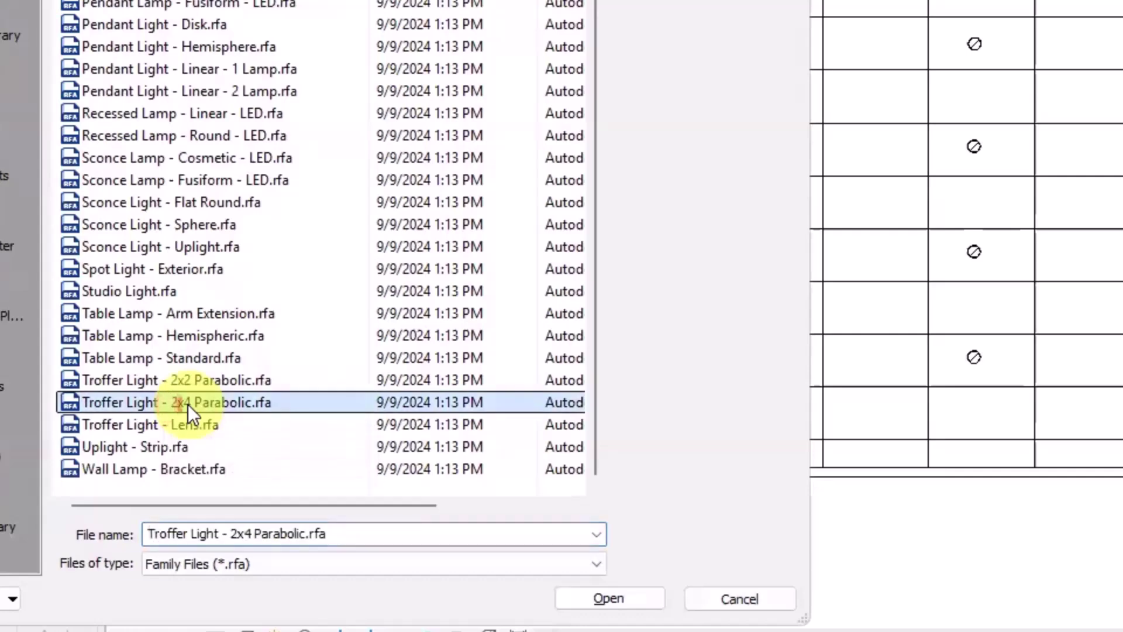
left_click(595, 596)
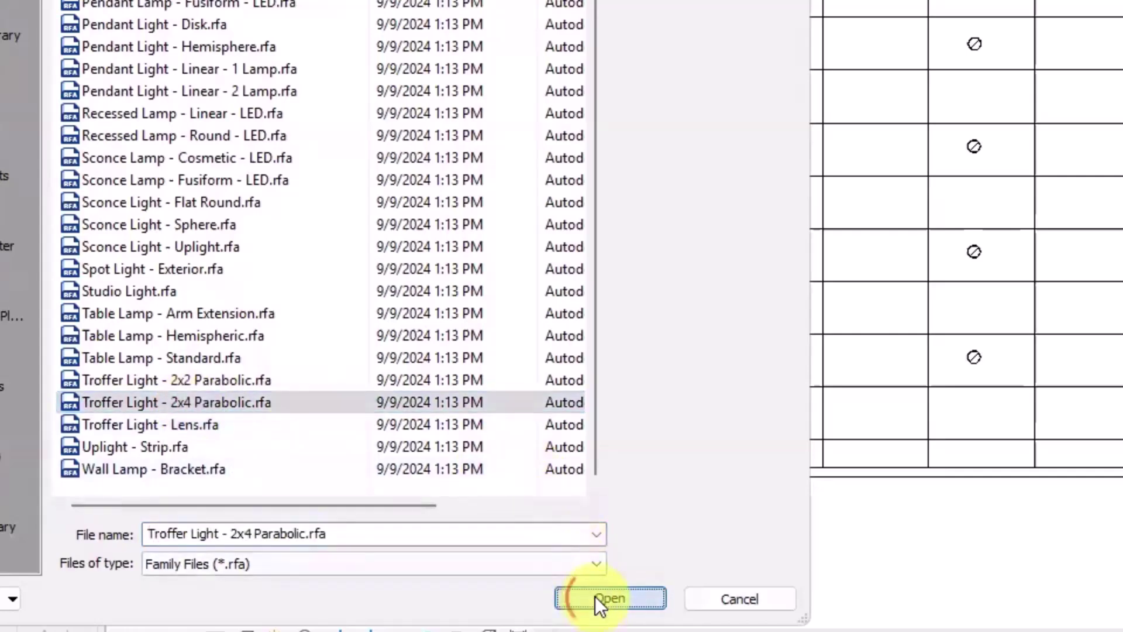
Place three 2x4 parabolic troffers in a row in the upper ceiling grid, in every second tile column between the recessed cans
scroll(644, 89, "up", 3)
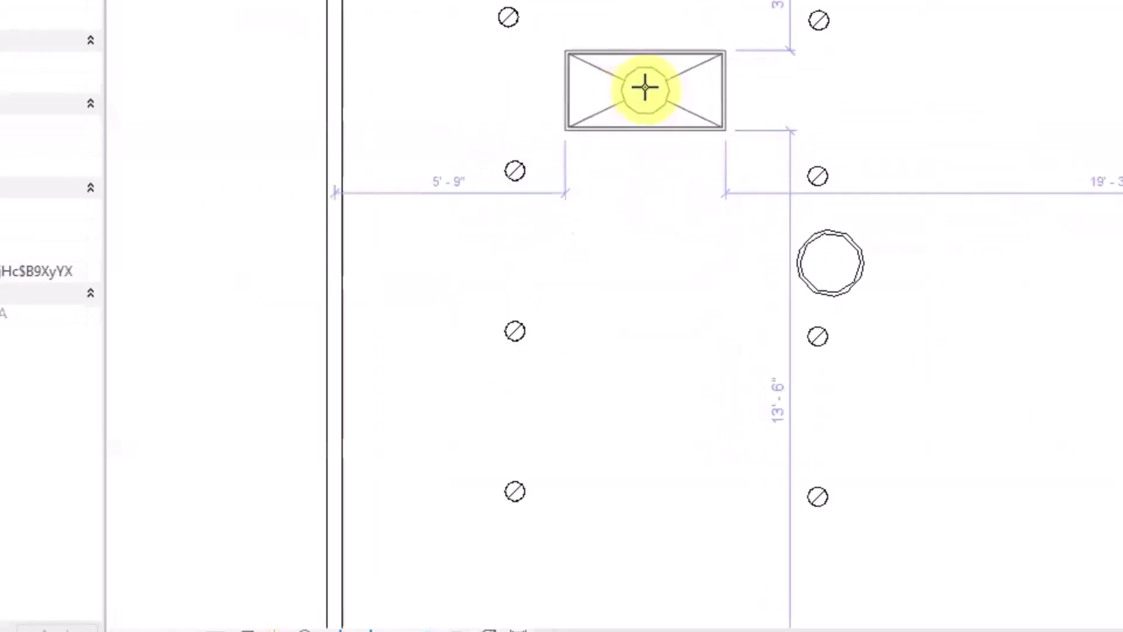
scroll(661, 110, "up", 2)
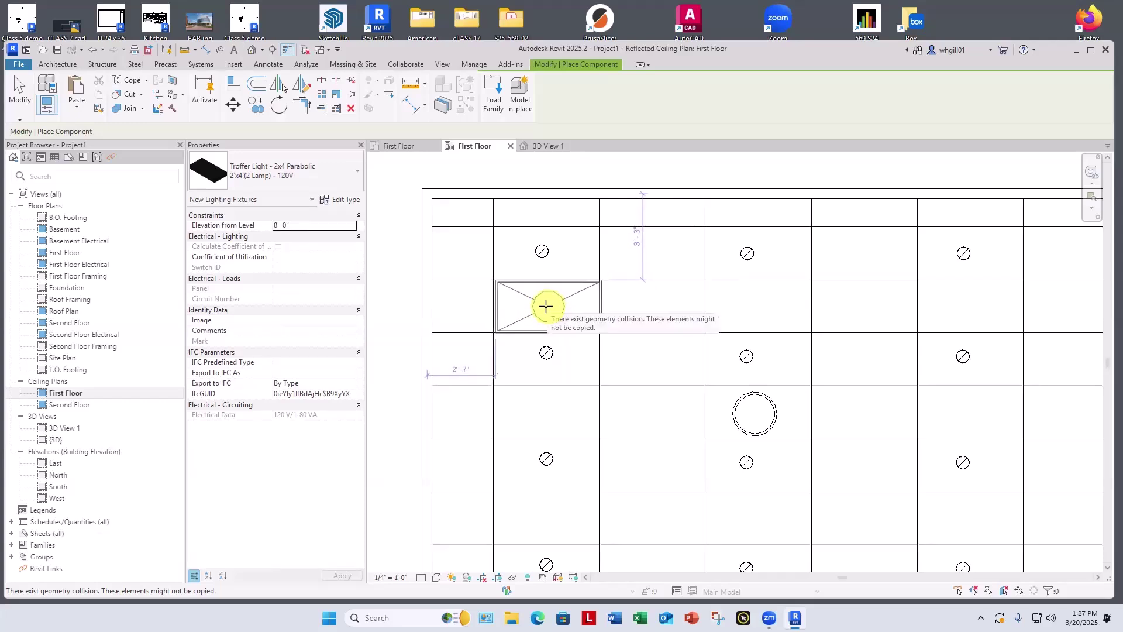
left_click(546, 305)
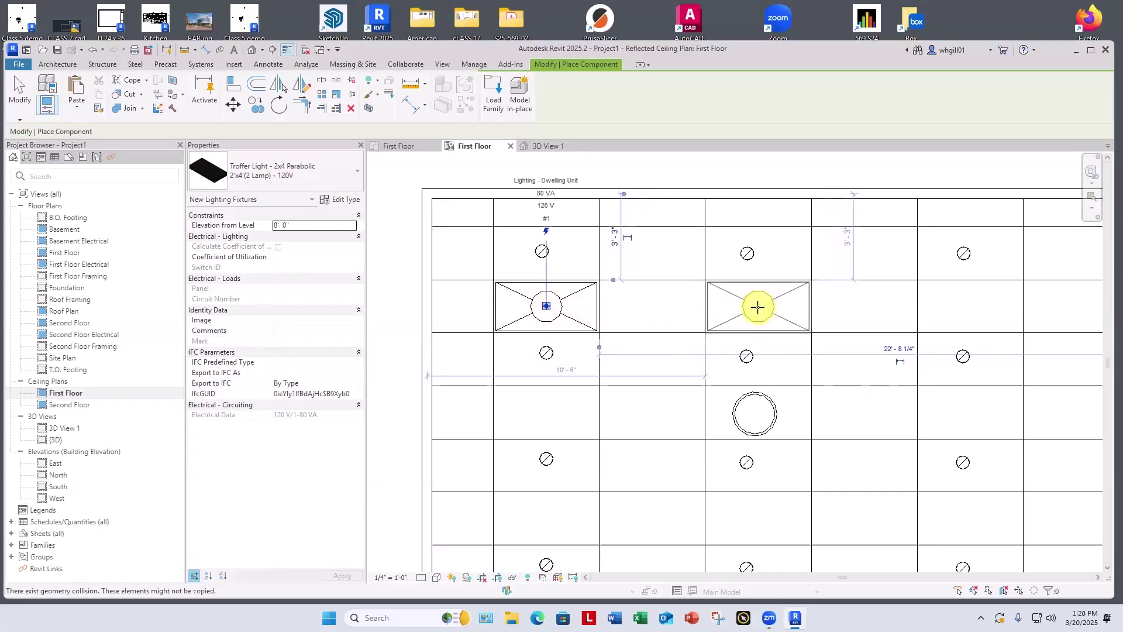
left_click(758, 306)
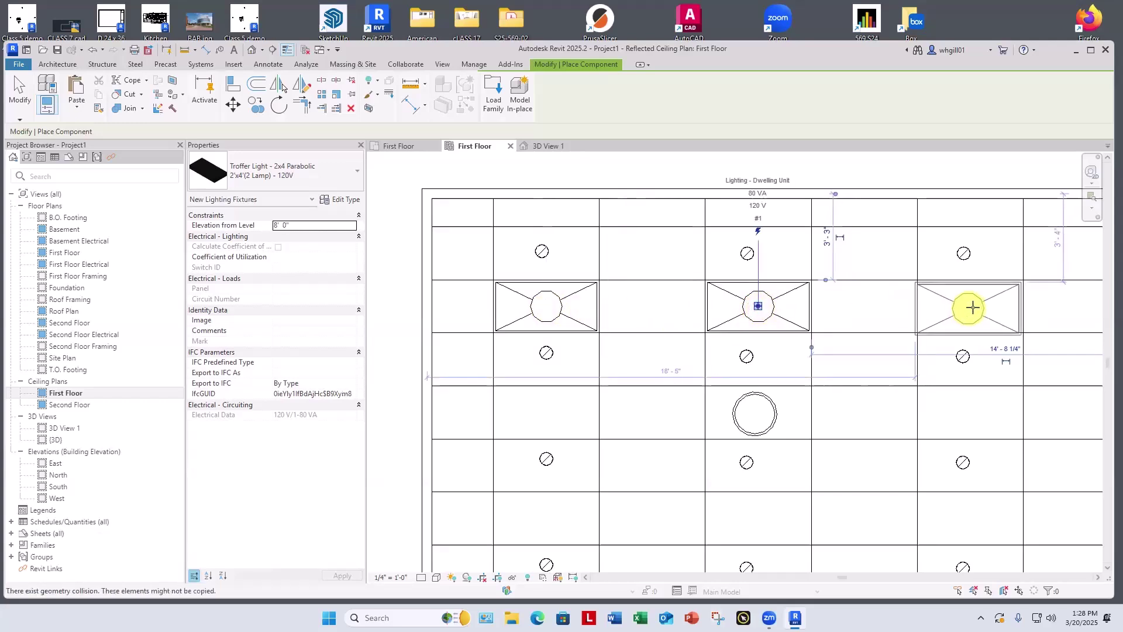
left_click(973, 307)
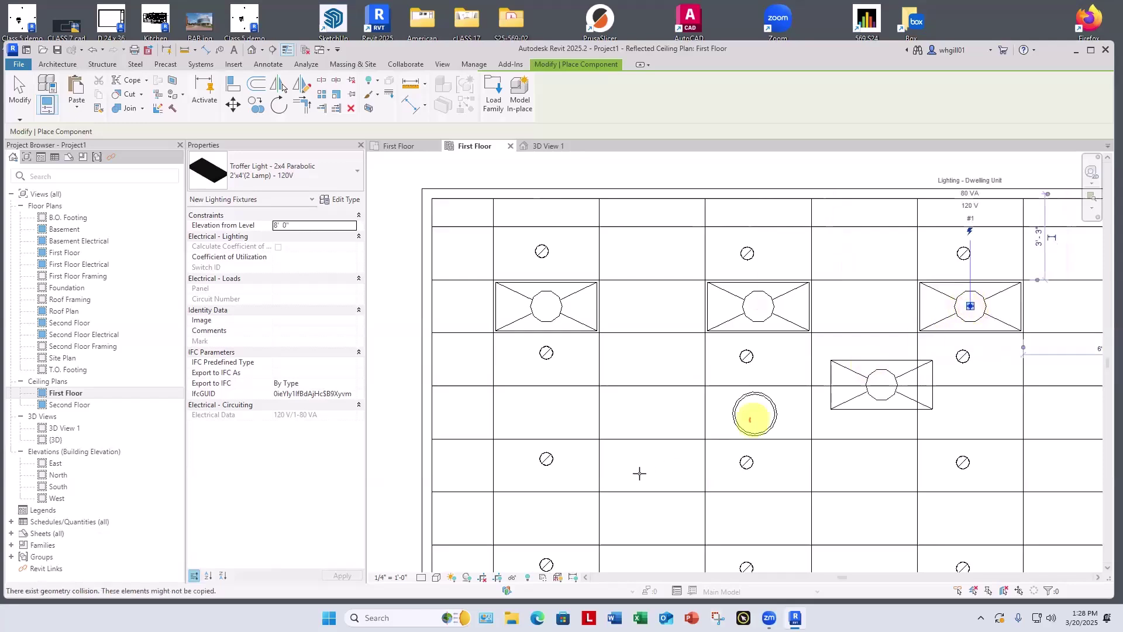
Place three more 2x4 troffers in the lower part of the ceiling grid, aligned below the upper row, and finish placing components
scroll(634, 464, "down", 2)
middle_click_drag(633, 464, 592, 369)
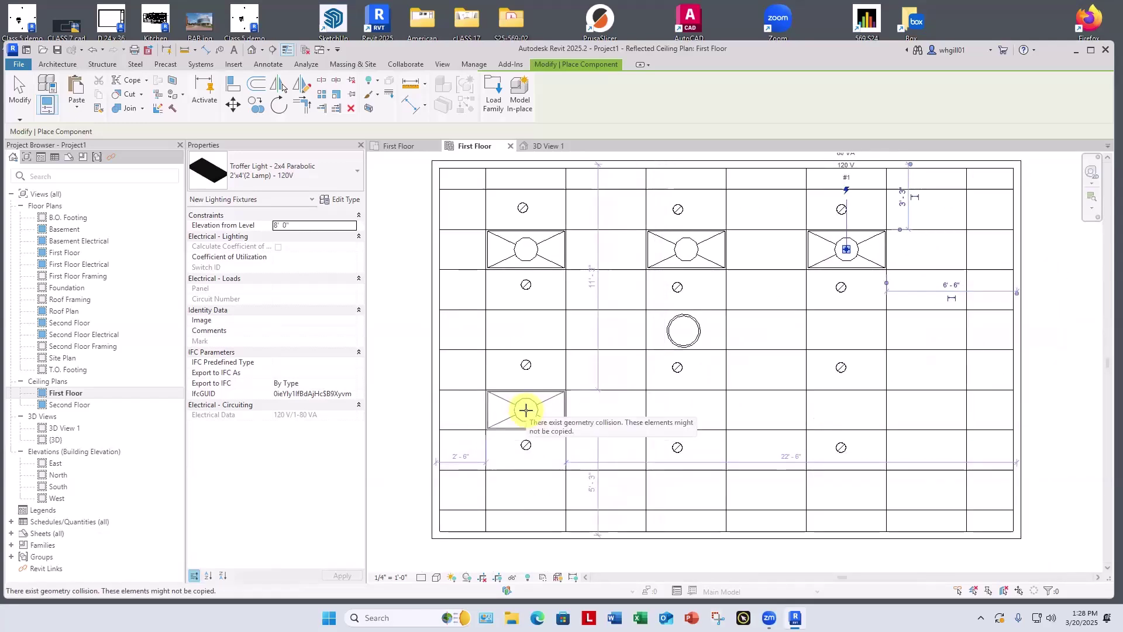
left_click(526, 409)
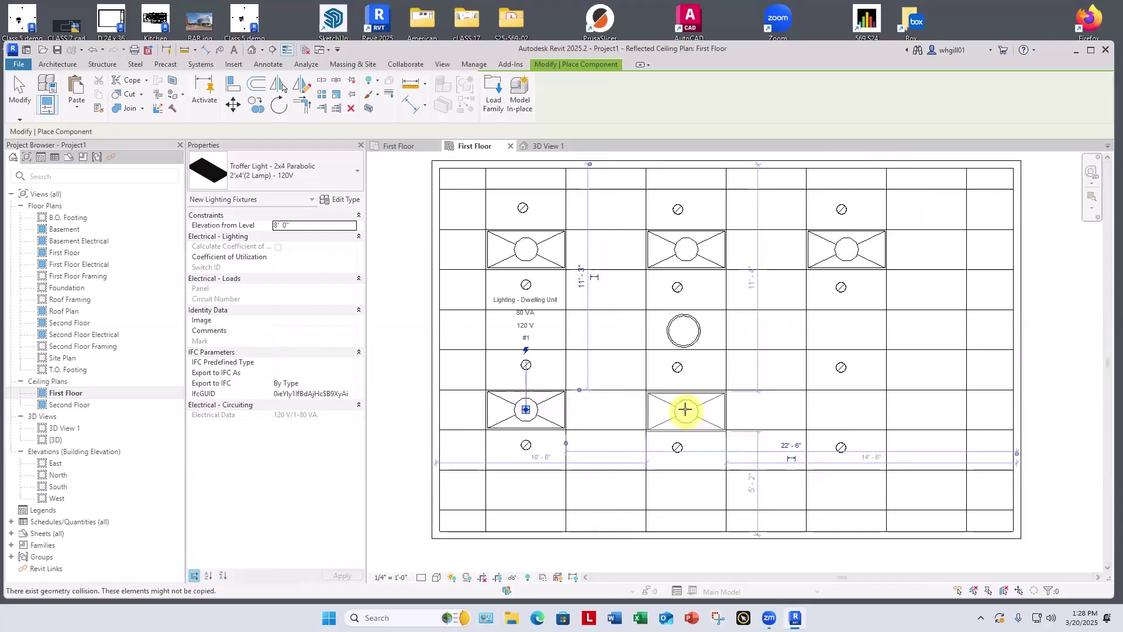
left_click(685, 409)
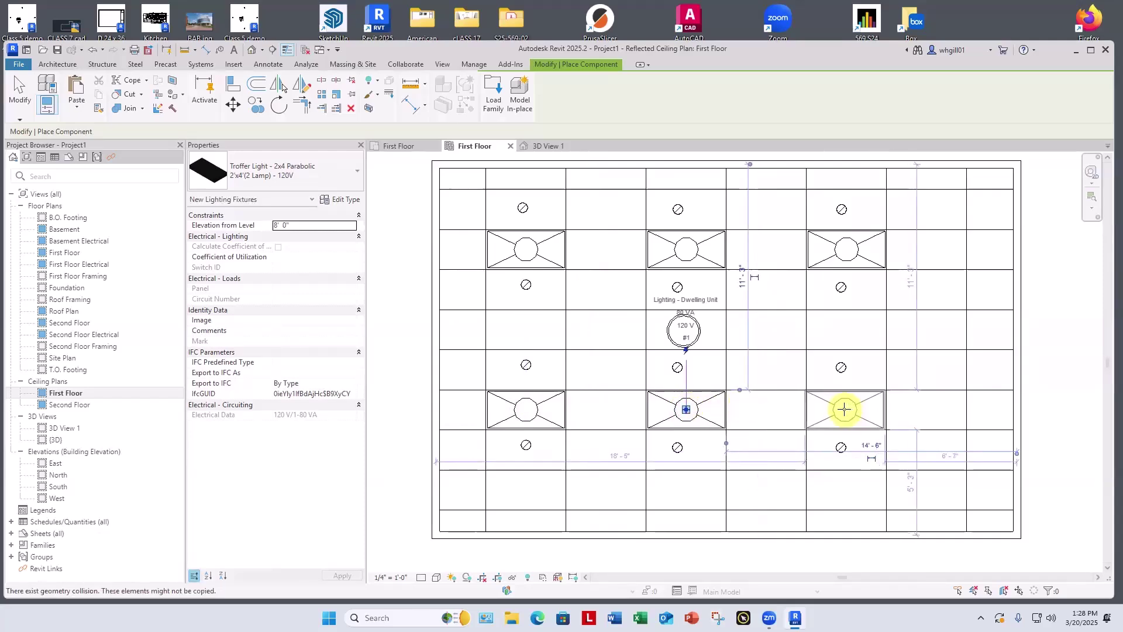
left_click(844, 409)
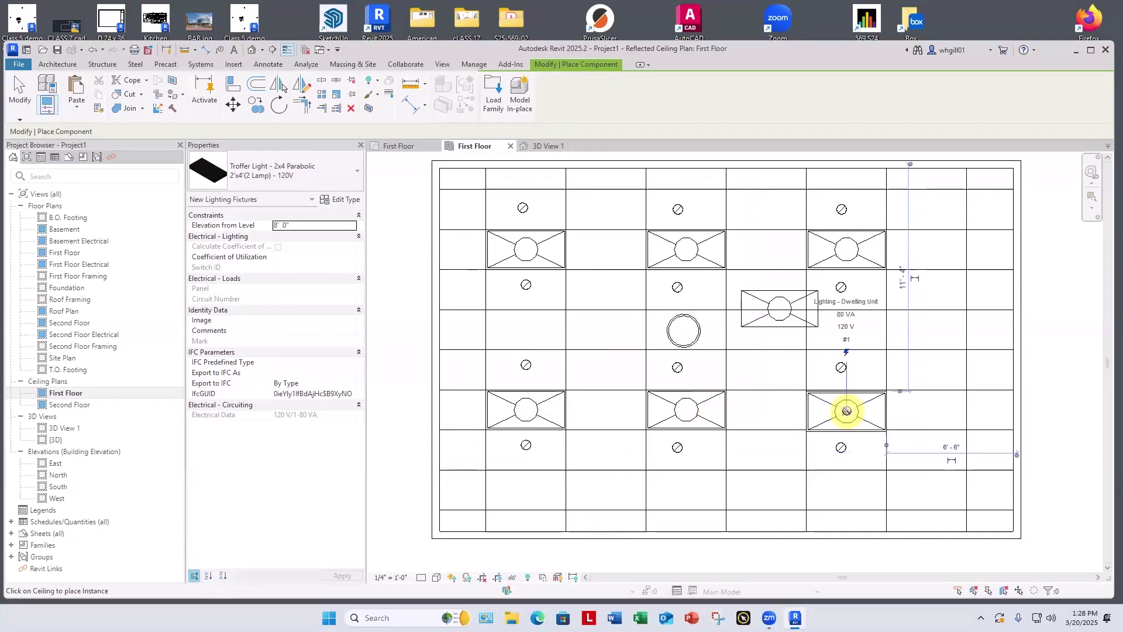
key("Escape")
key("Escape")
scroll(850, 410, "down", 4)
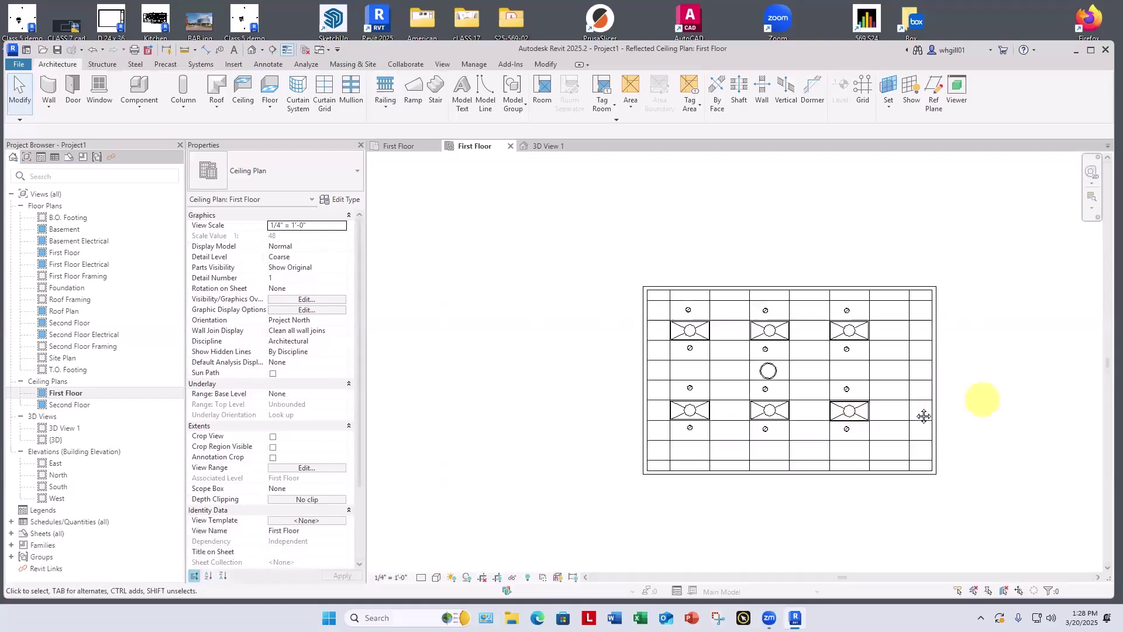
middle_click_drag(924, 416, 918, 404)
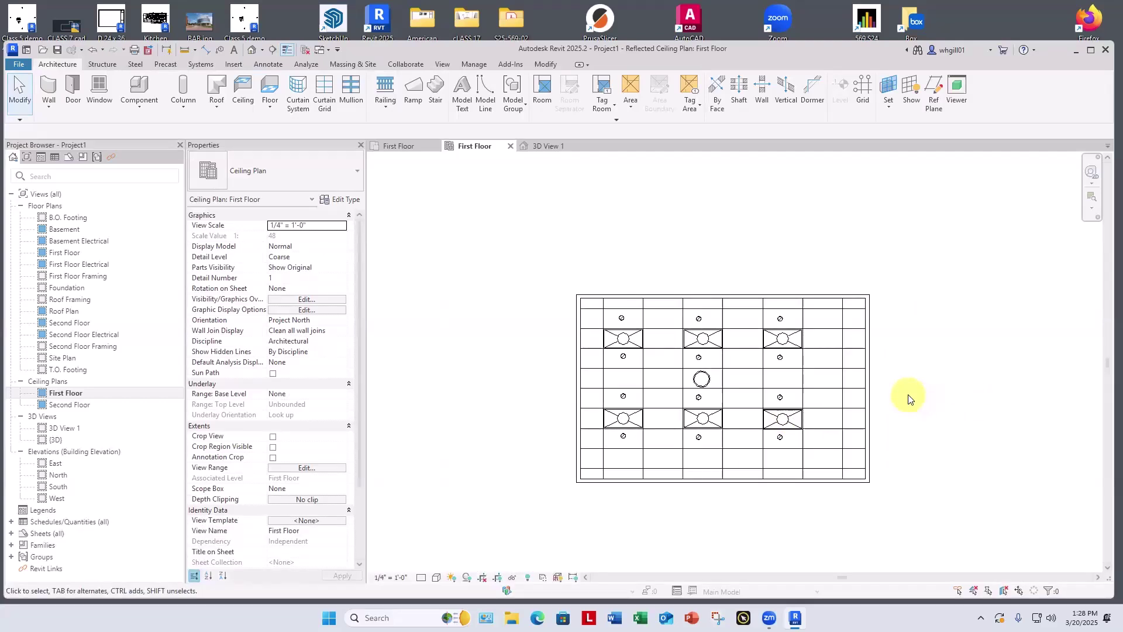
mouse_move(907, 397)
middle_mouse_down()
mouse_move(835, 394)
mouse_move(833, 425)
middle_mouse_up()
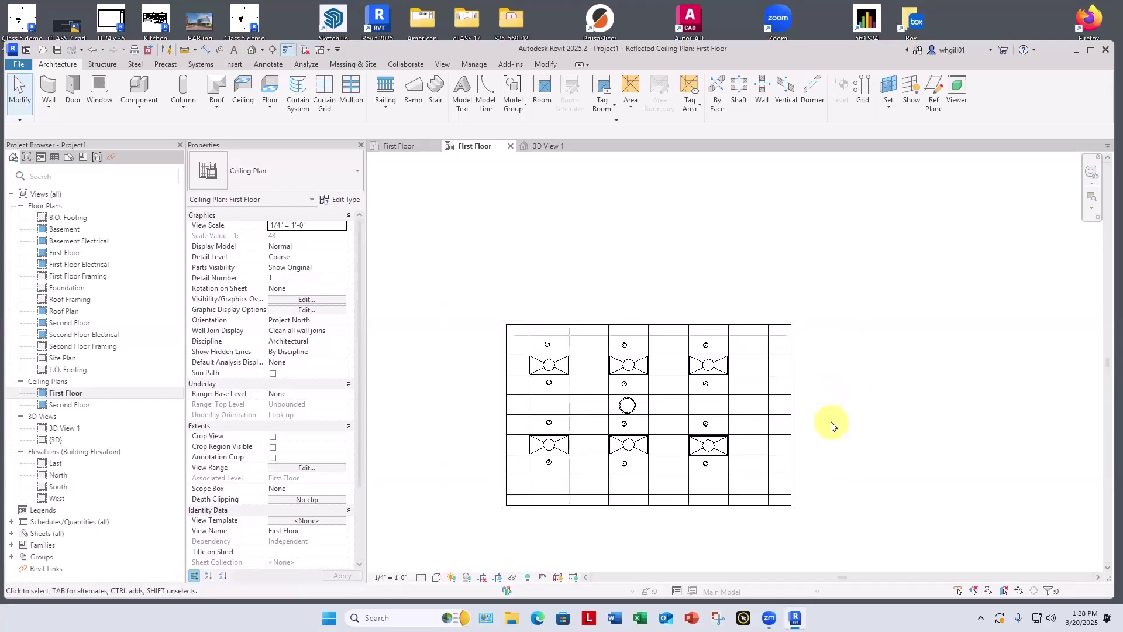
Switch to 3D View 1 and render it with the 2x4 troffers in the ceiling
left_click(542, 143)
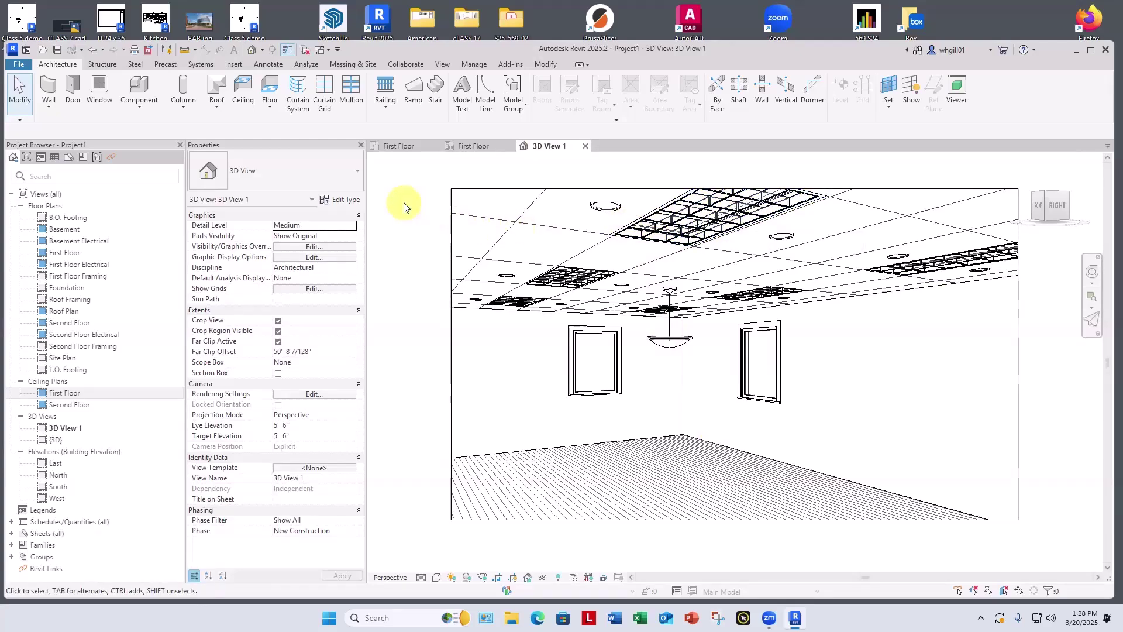
key("r")
key("r")
left_click(296, 200)
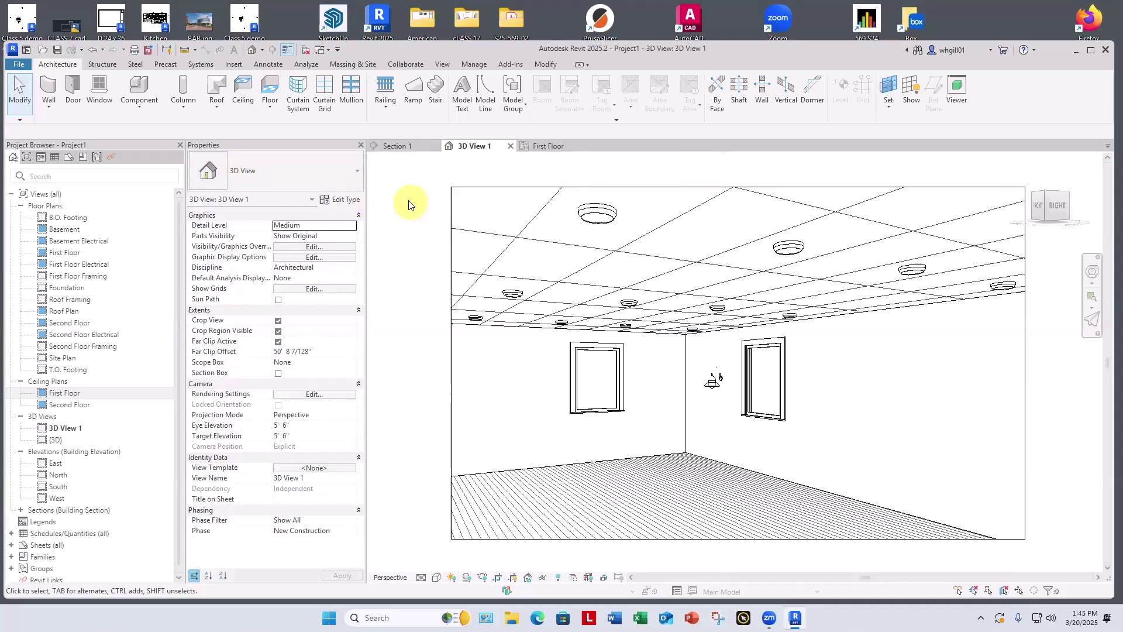
Start a new family without saving the project and show the English-Imperial template files in Details view
left_click(16, 66)
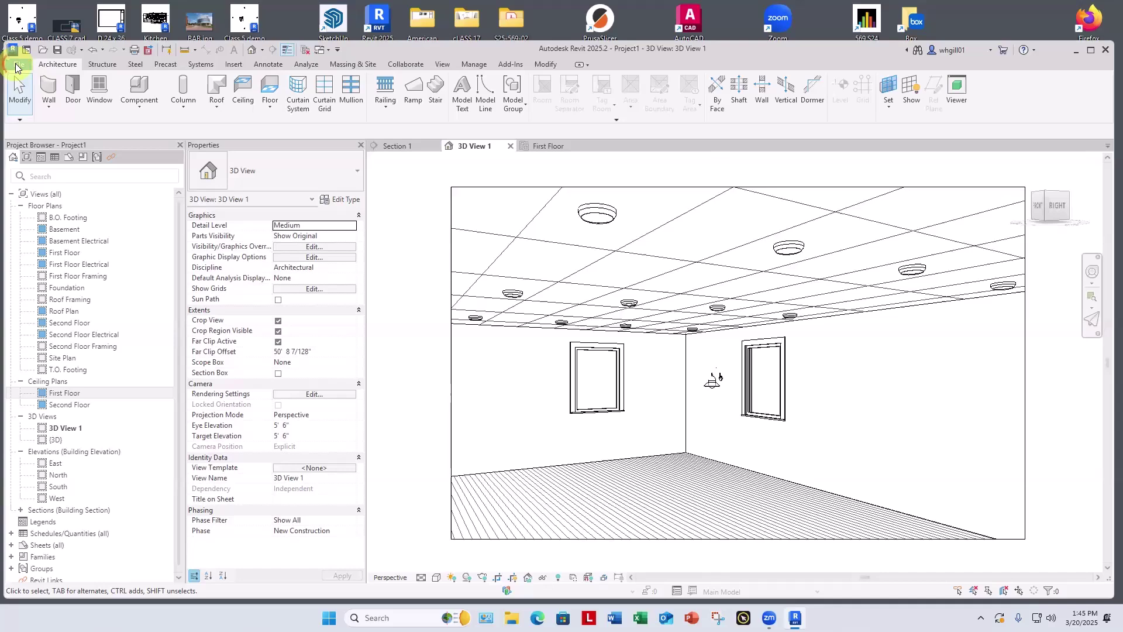
mouse_move(39, 112)
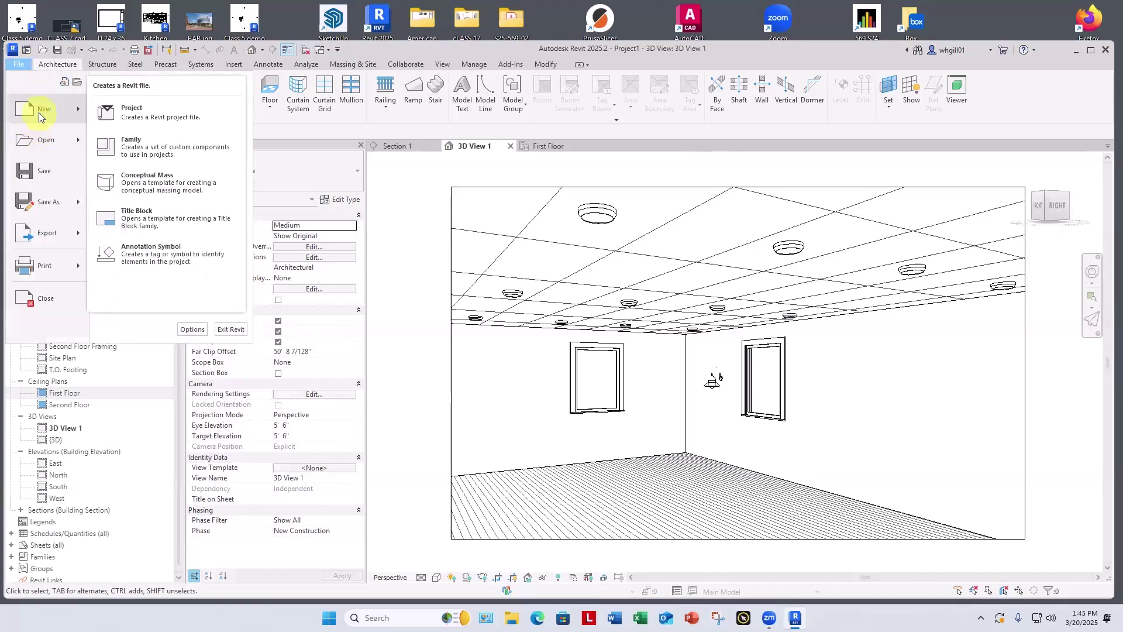
left_click(138, 147)
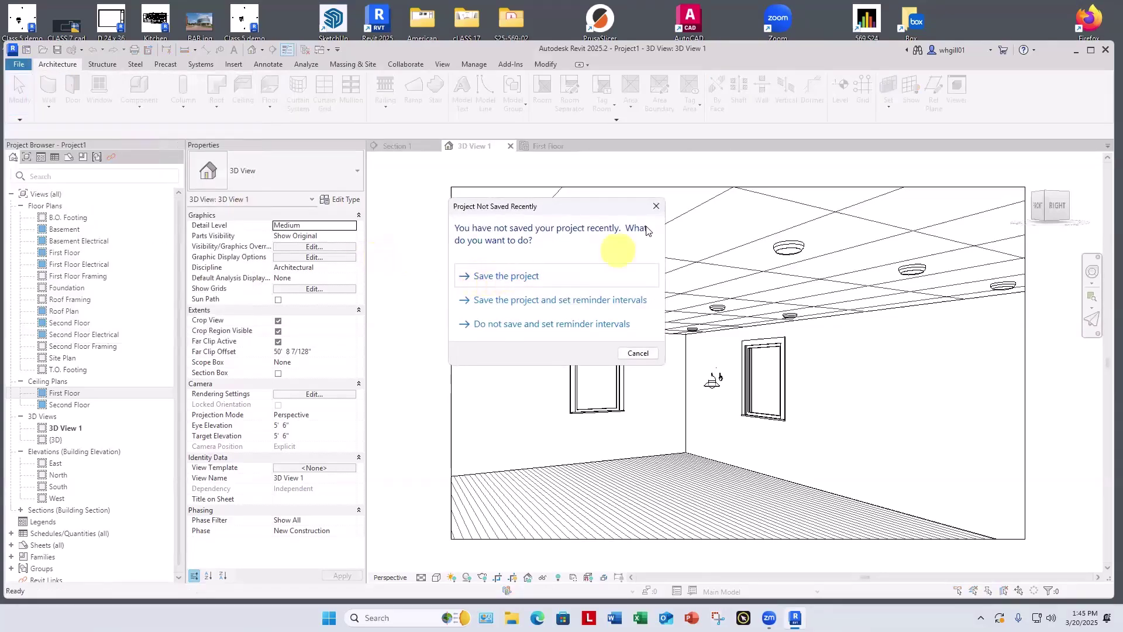
left_click(657, 206)
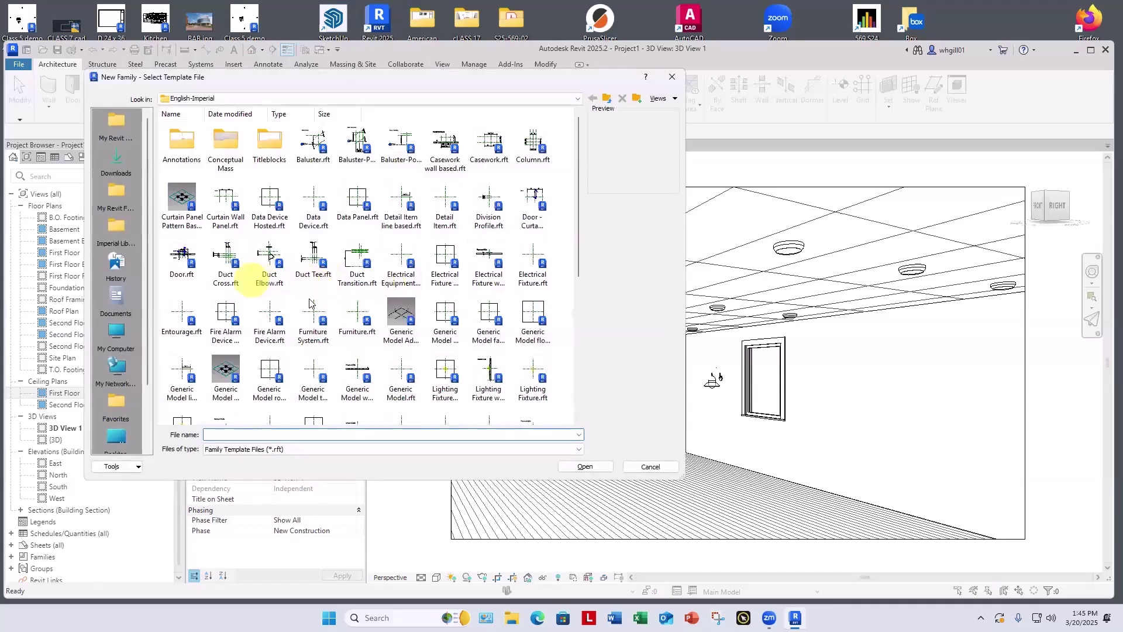
right_click(331, 288)
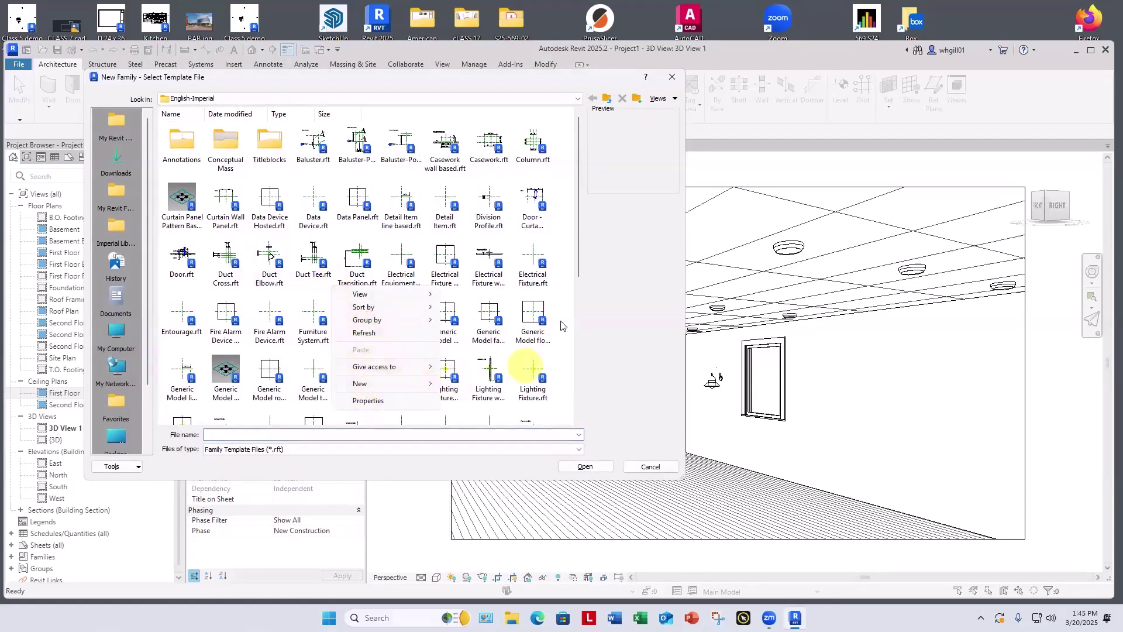
right_click(564, 289)
mouse_move(584, 297)
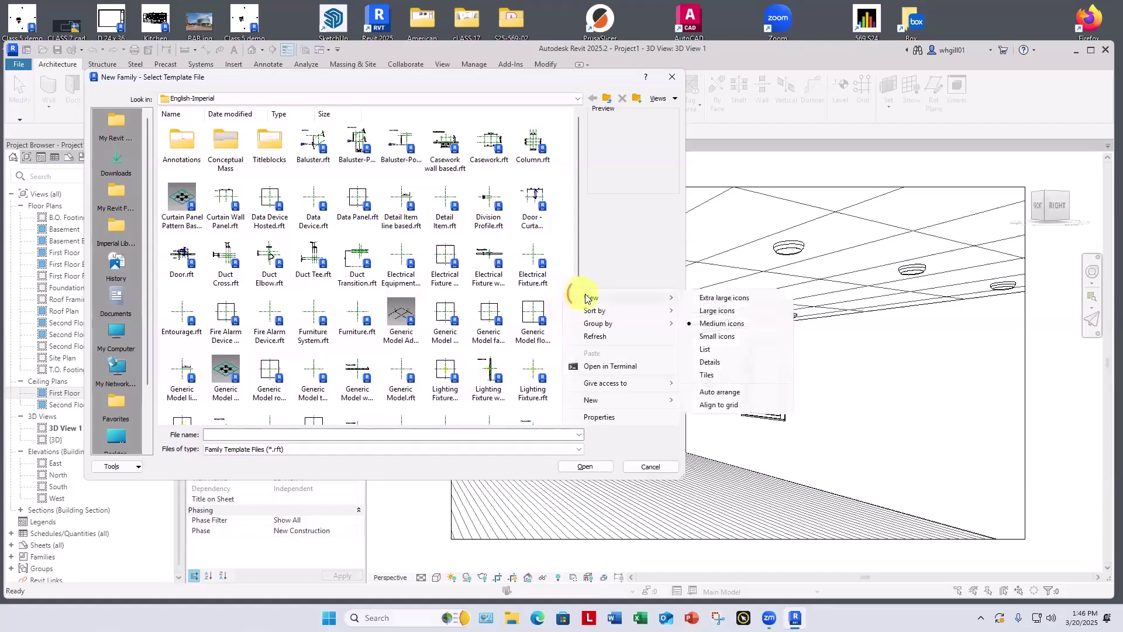
left_click(709, 362)
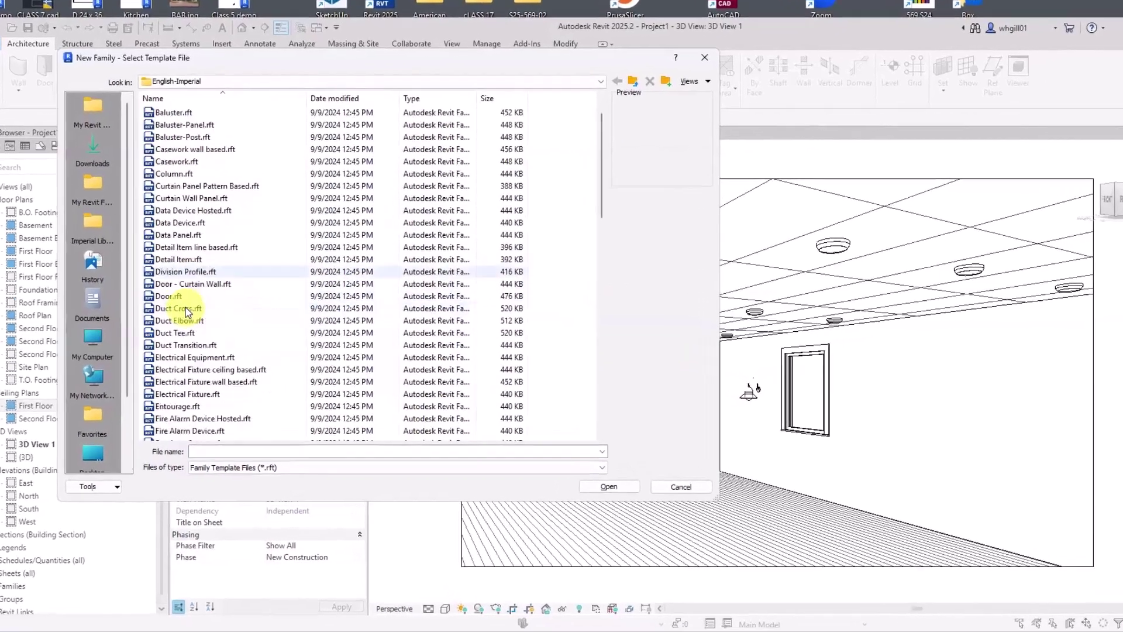
Create the new family from the Lighting Fixture.rft template
scroll(202, 305, "down", 7)
scroll(85, 330, "down", 2)
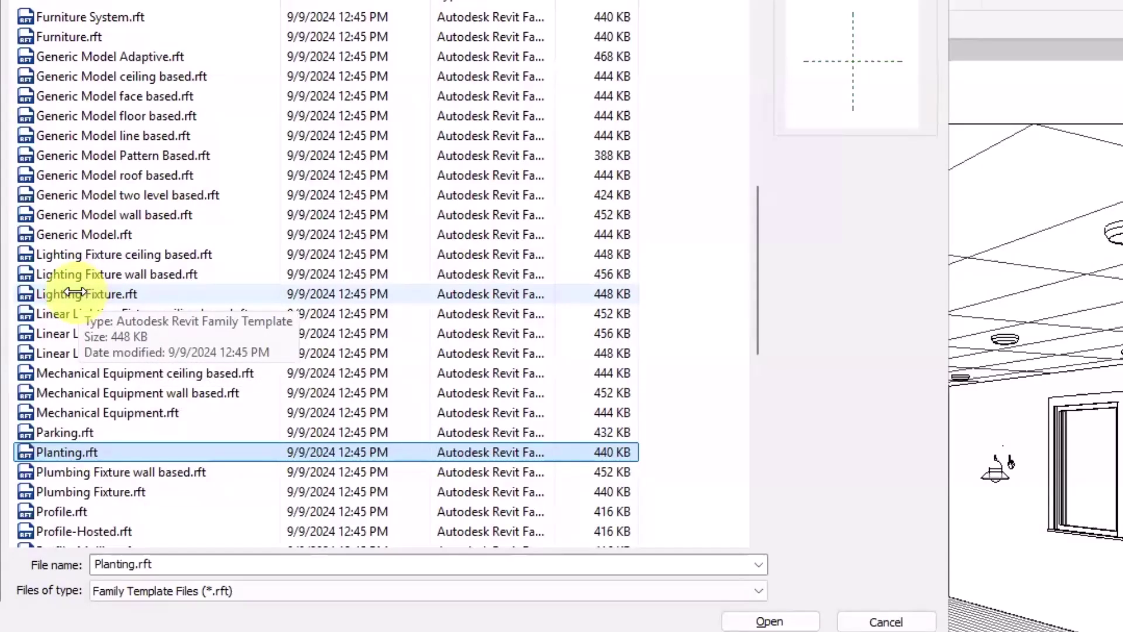
left_click(74, 292)
left_click(766, 621)
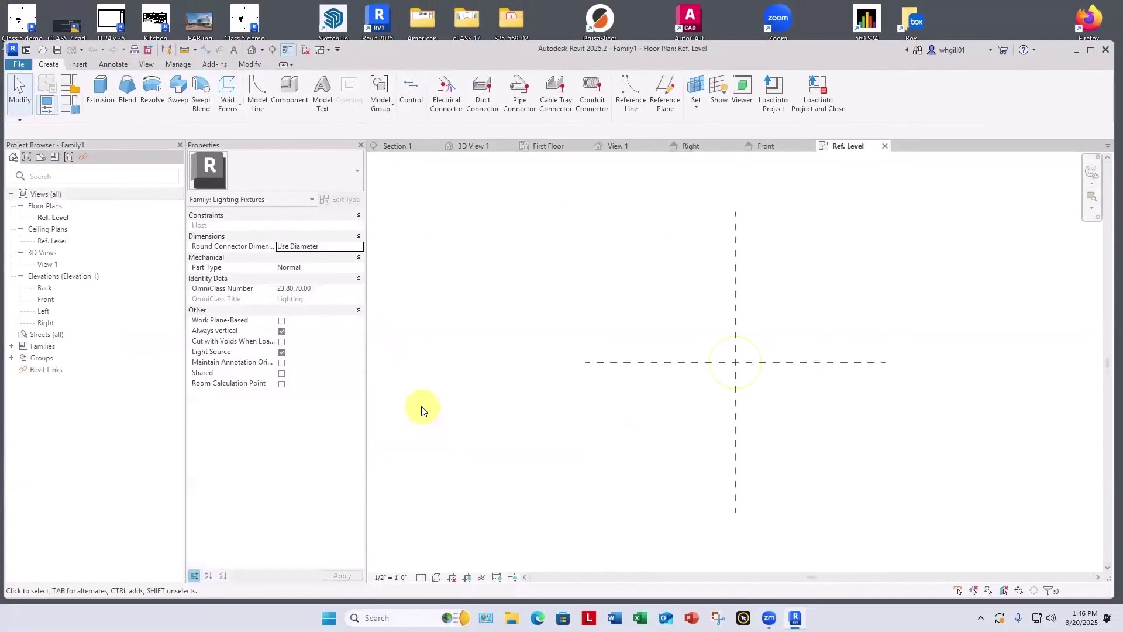
Preview the circle, rectangle and line emit shapes in the light source's definition and accept it with the Point shape
scroll(746, 383, "up", 3)
middle_click_drag(752, 406, 597, 407)
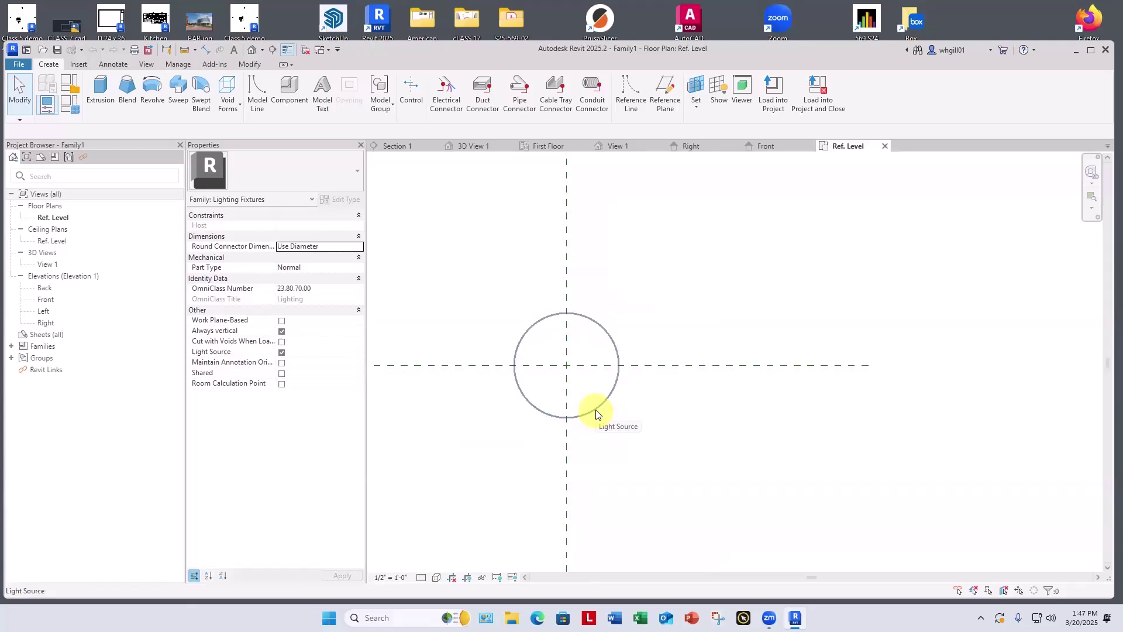
left_click(596, 414)
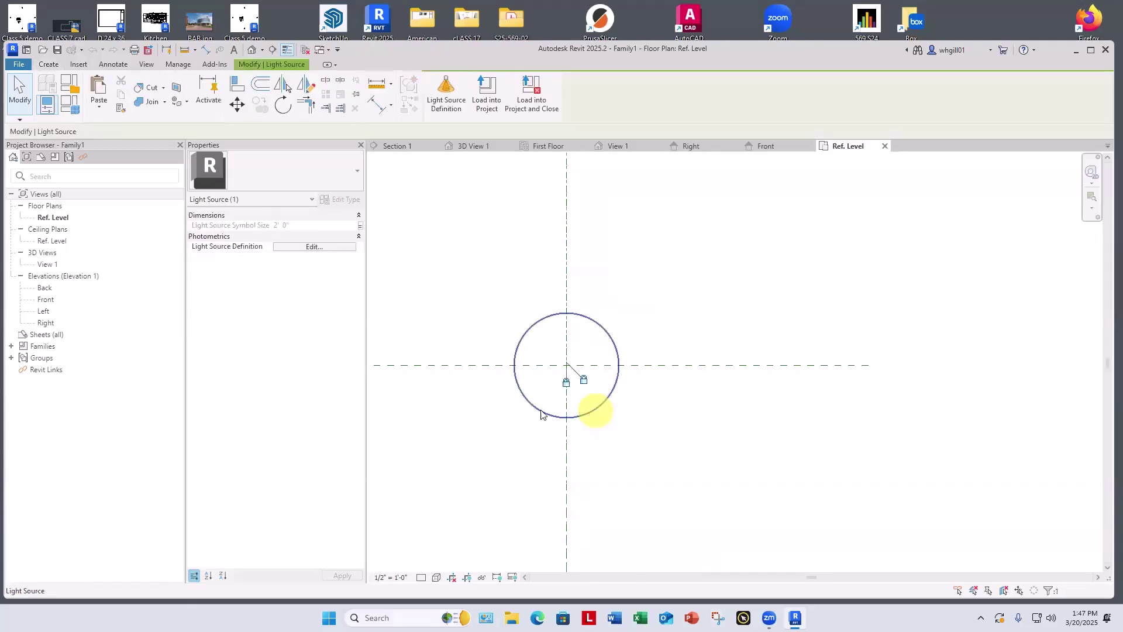
left_click(315, 247)
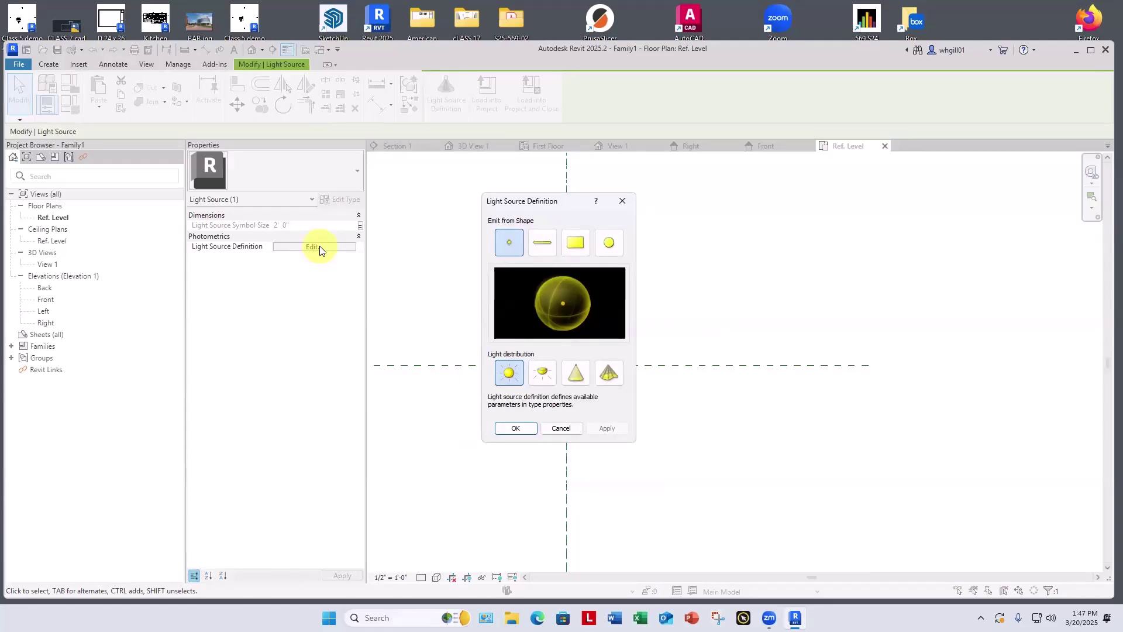
left_click(507, 244)
left_click(609, 244)
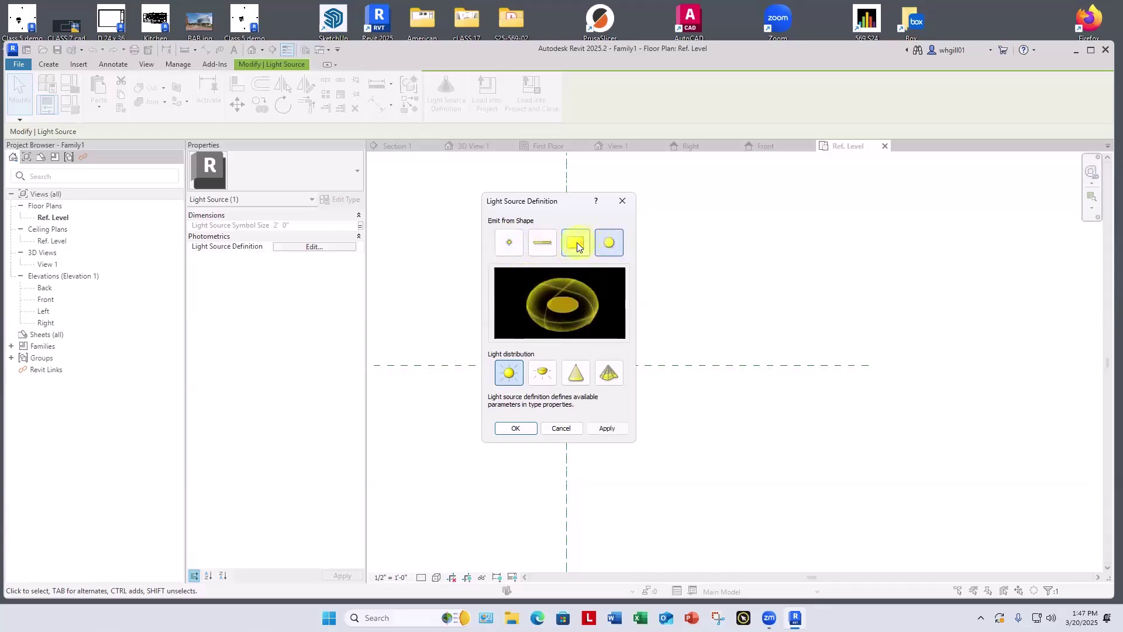
left_click(577, 244)
left_click(541, 244)
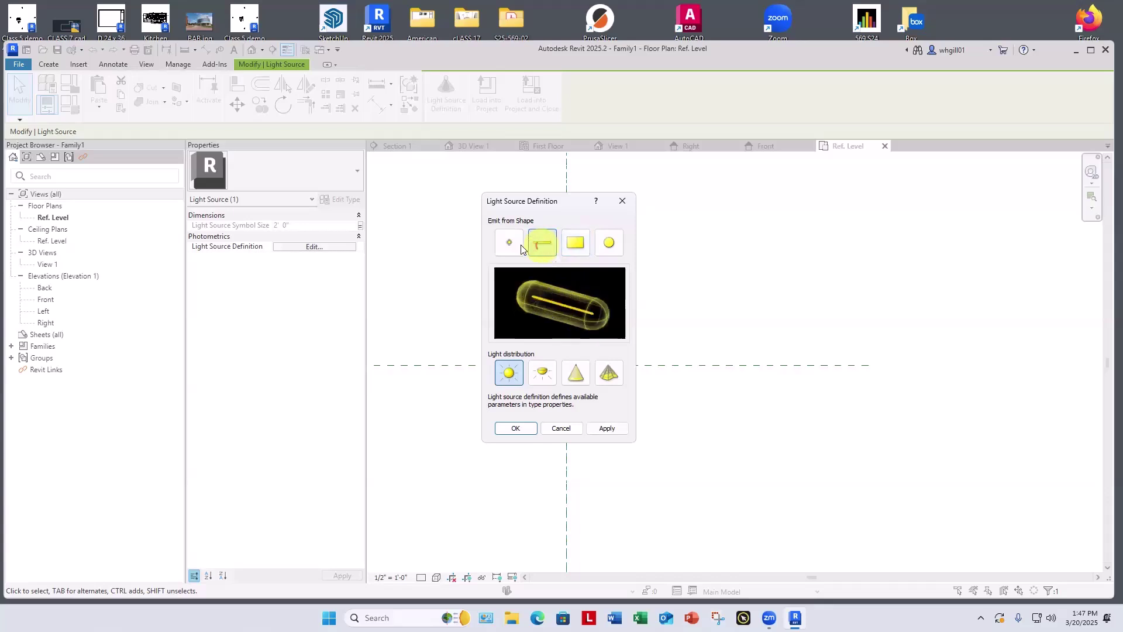
left_click(505, 242)
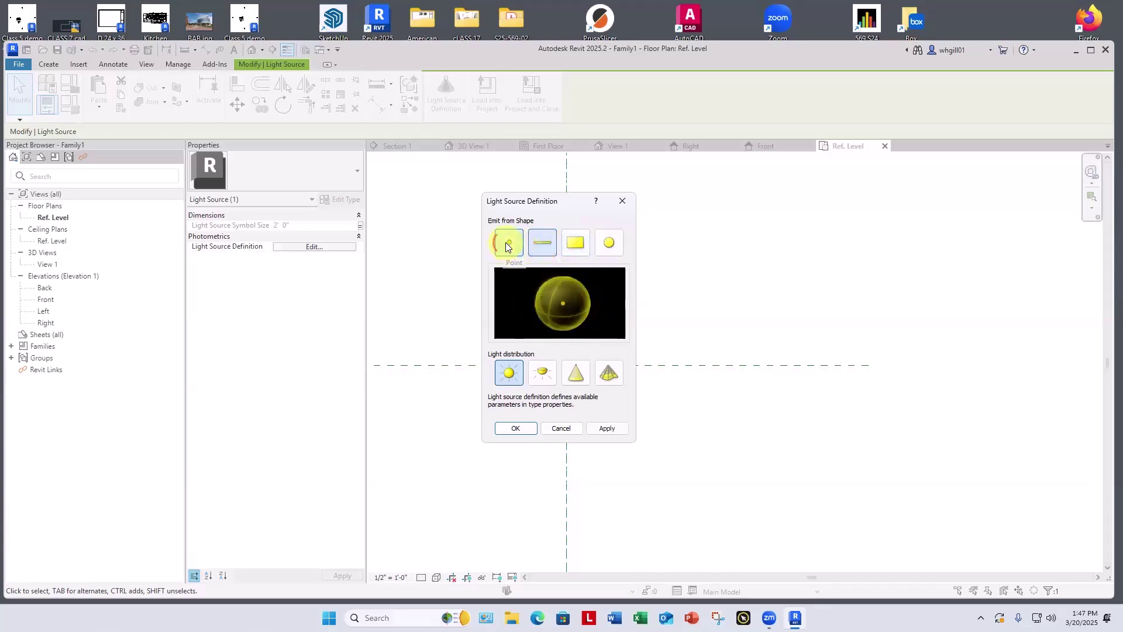
left_click(609, 245)
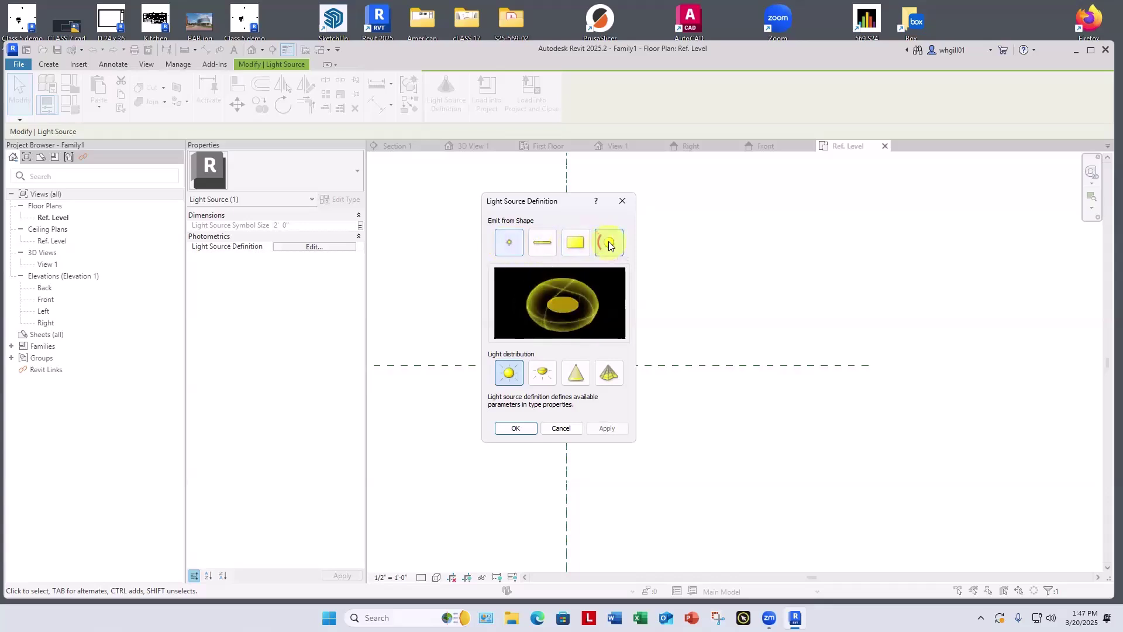
left_click(510, 242)
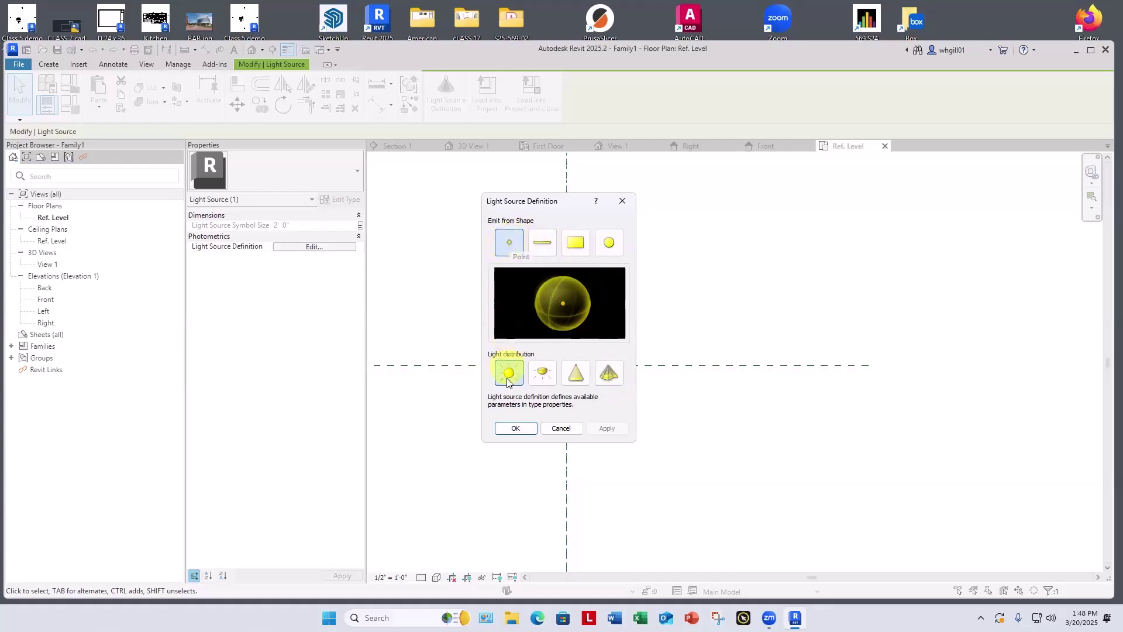
left_click(515, 428)
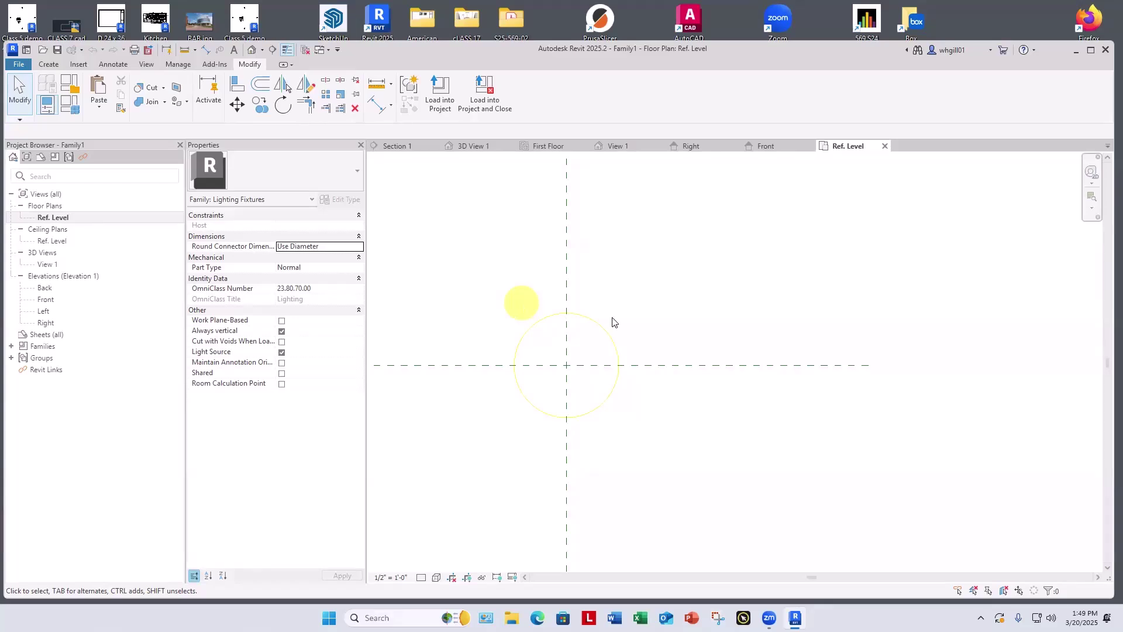
Open the Front elevation of the lighting fixture family
double_click(45, 298)
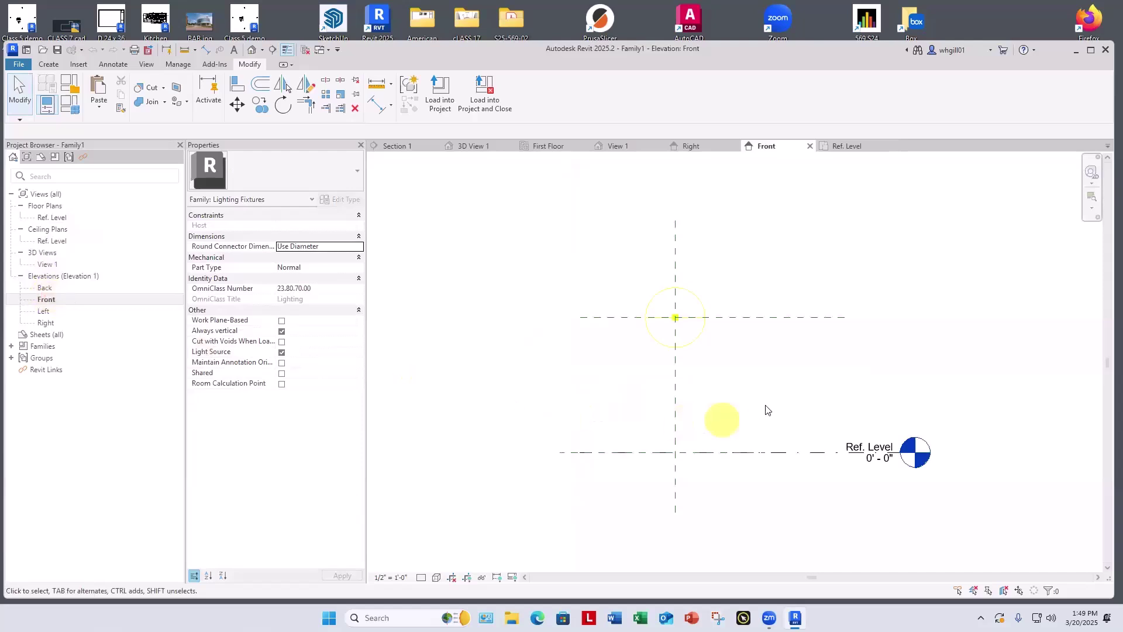
middle_click_drag(739, 396, 725, 400)
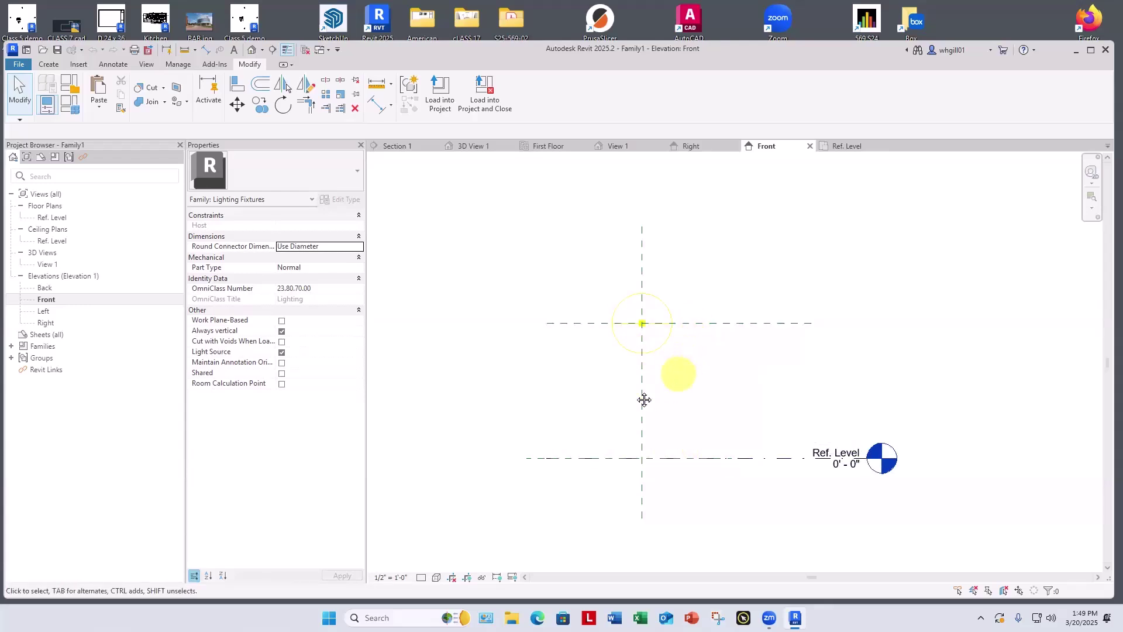
mouse_move(644, 399)
middle_mouse_down()
mouse_move(600, 394)
mouse_move(650, 389)
middle_mouse_up()
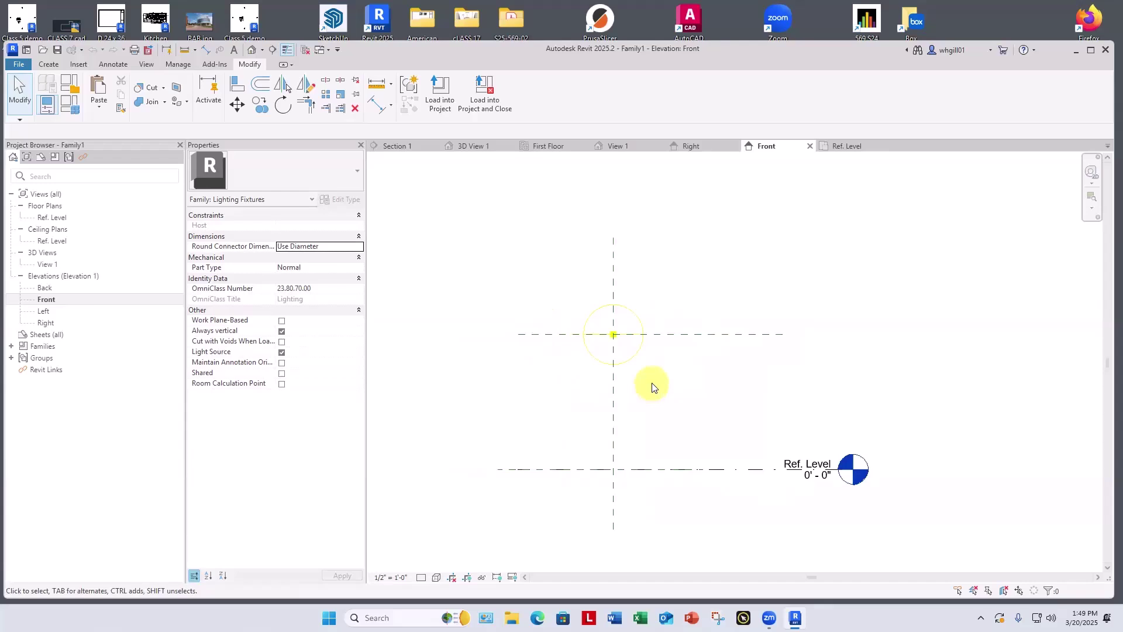
Start a Revolve and sketch the stem's centre edge 4'-0" up the vertical reference plane from Ref. Level, plus a 3" top edge
scroll(652, 386, "up", 1)
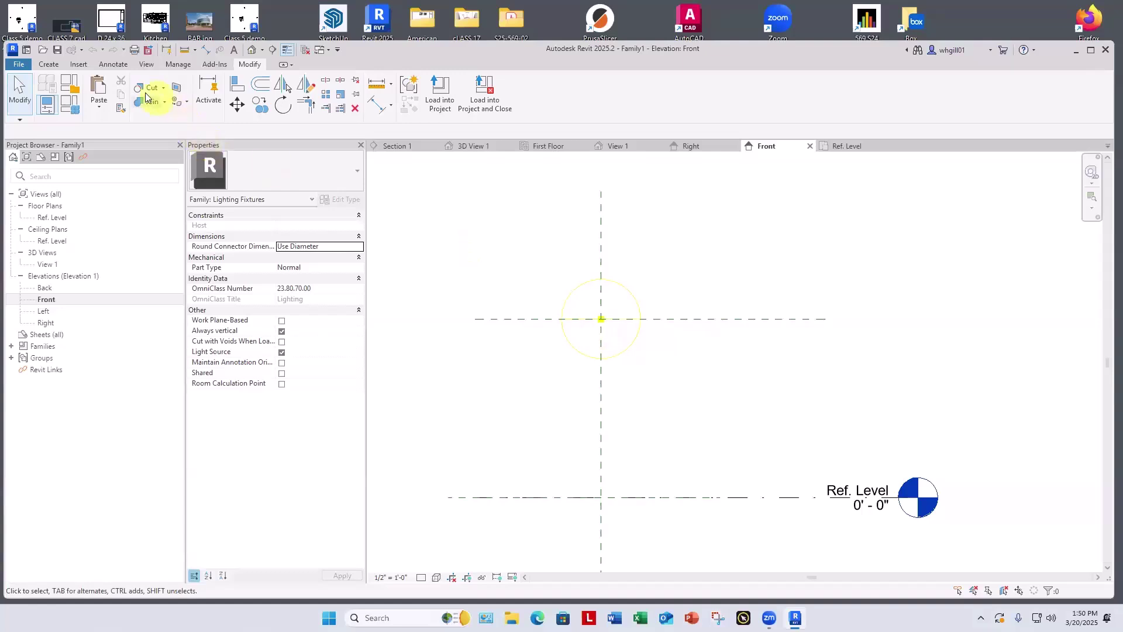
left_click(49, 64)
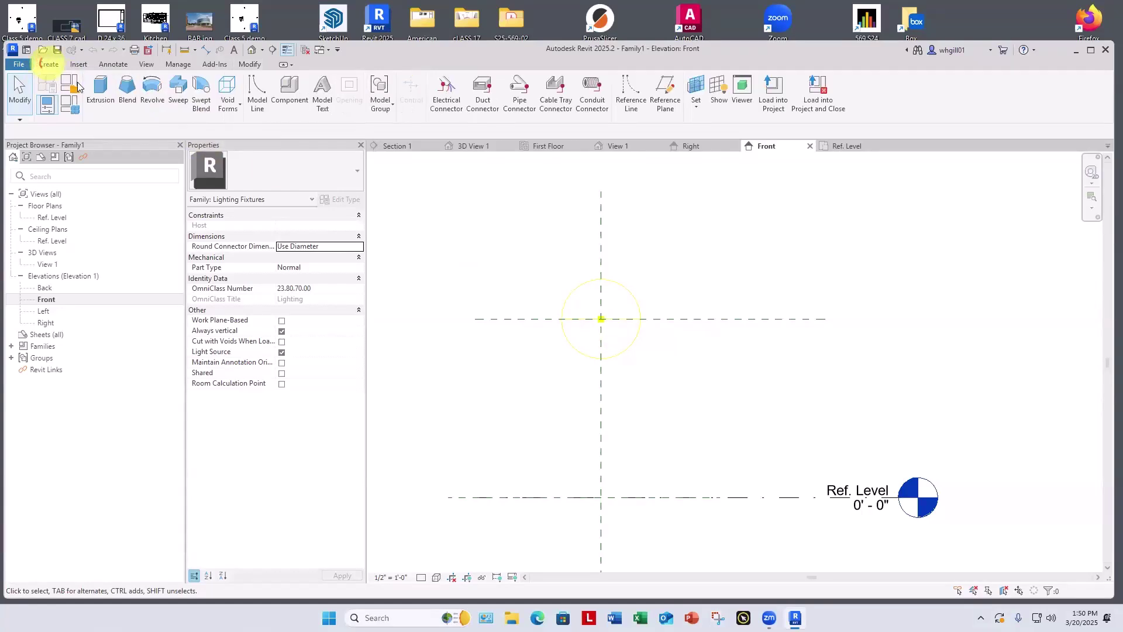
left_click(153, 105)
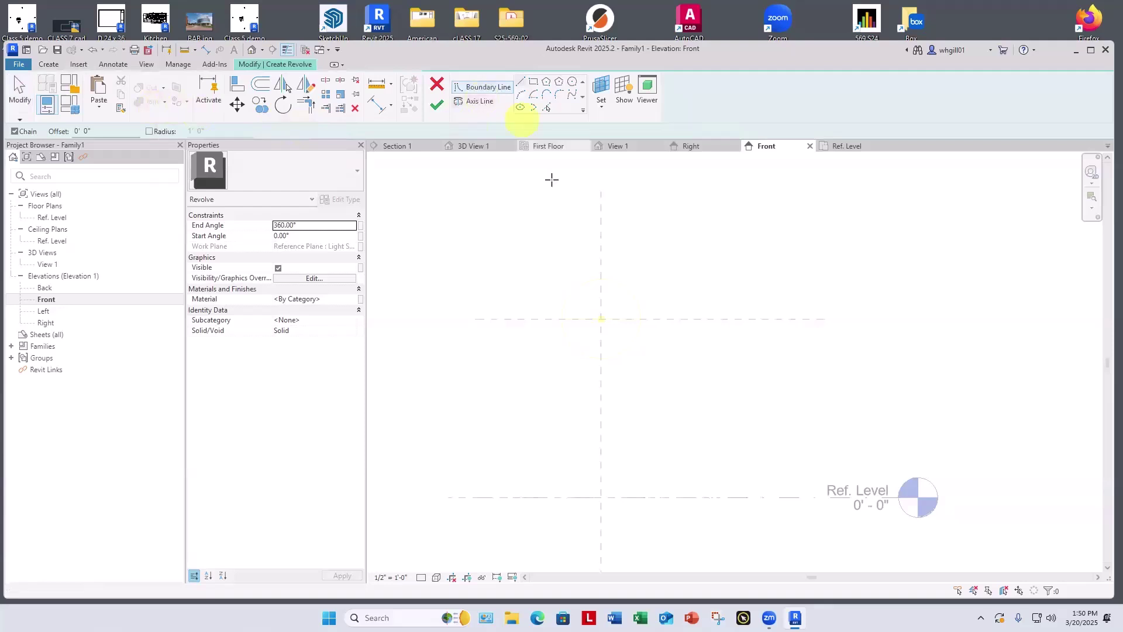
scroll(593, 343, "up", 4)
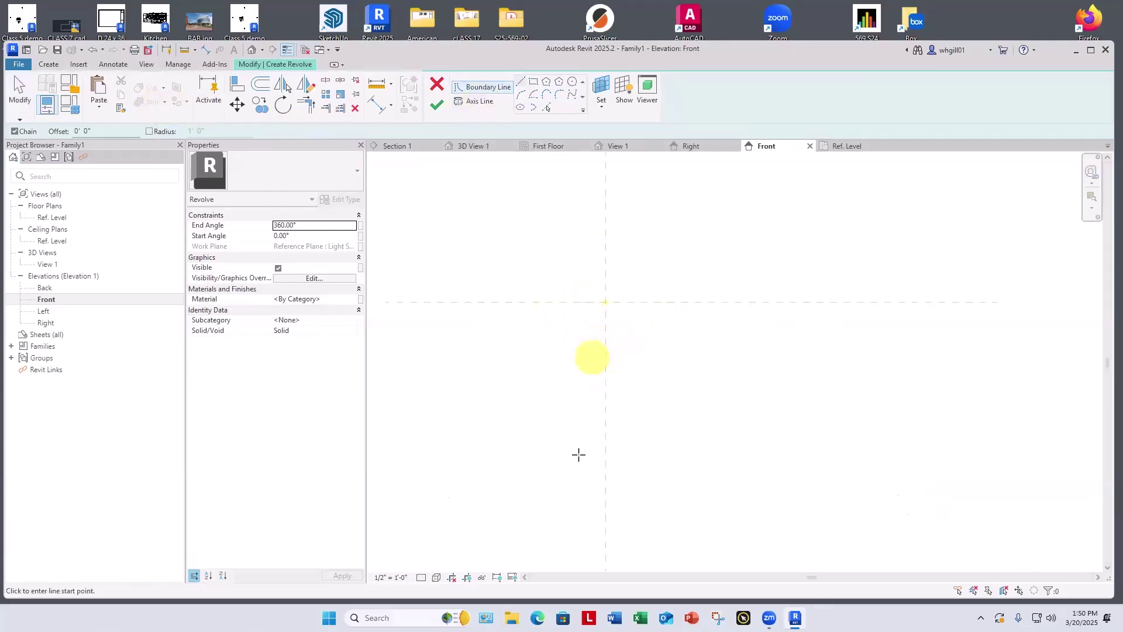
scroll(579, 455, "down", 3)
scroll(580, 458, "down", 2)
left_click(590, 522)
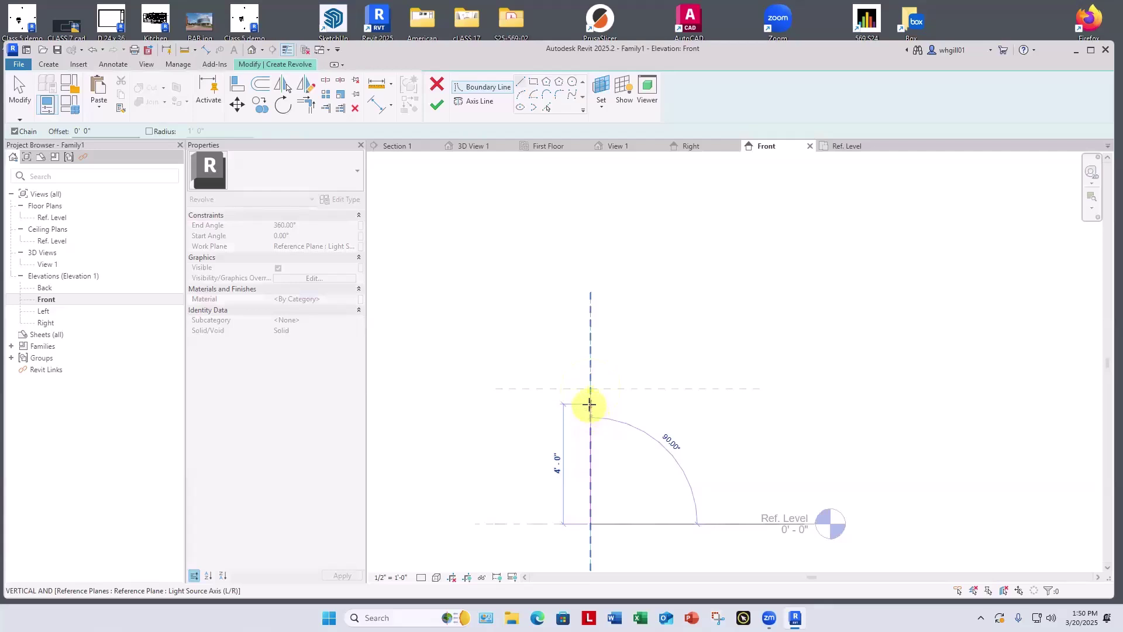
left_click(590, 403)
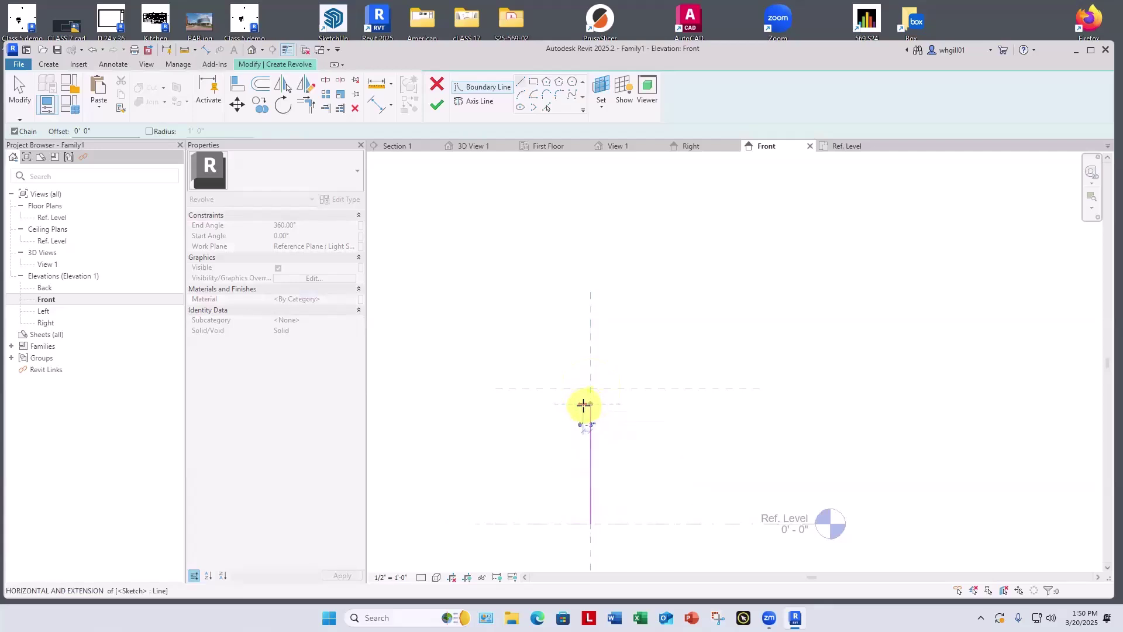
left_click(583, 404)
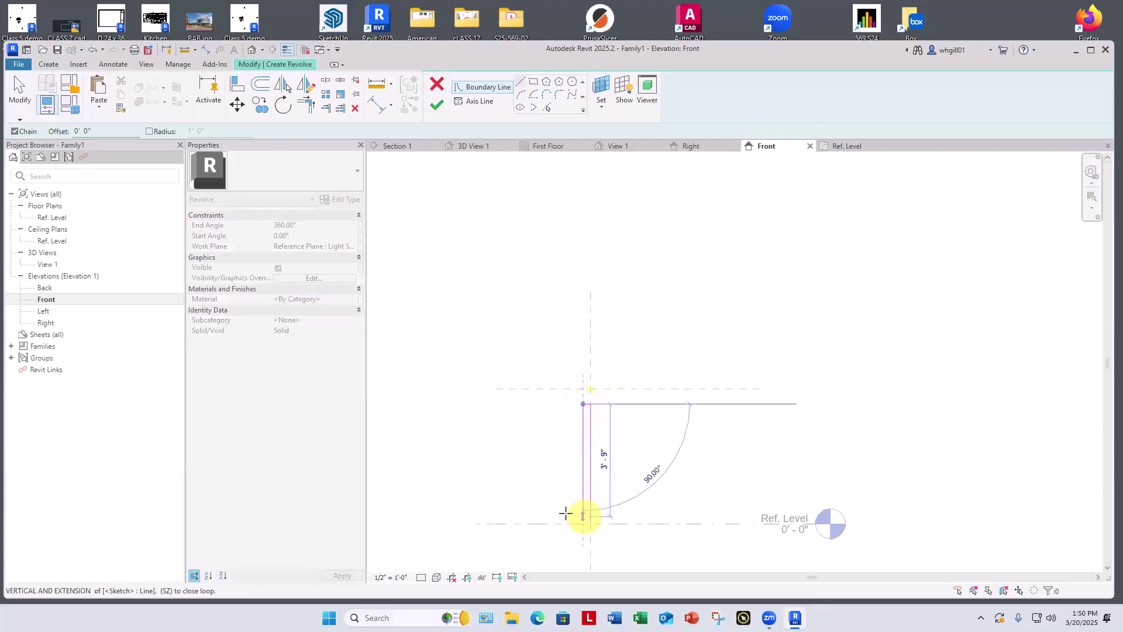
Complete the L-shaped profile with a 3'-9" line down the stem and a 3" thick base closing at the centre on Ref. Level
left_click(583, 516)
left_click(553, 516)
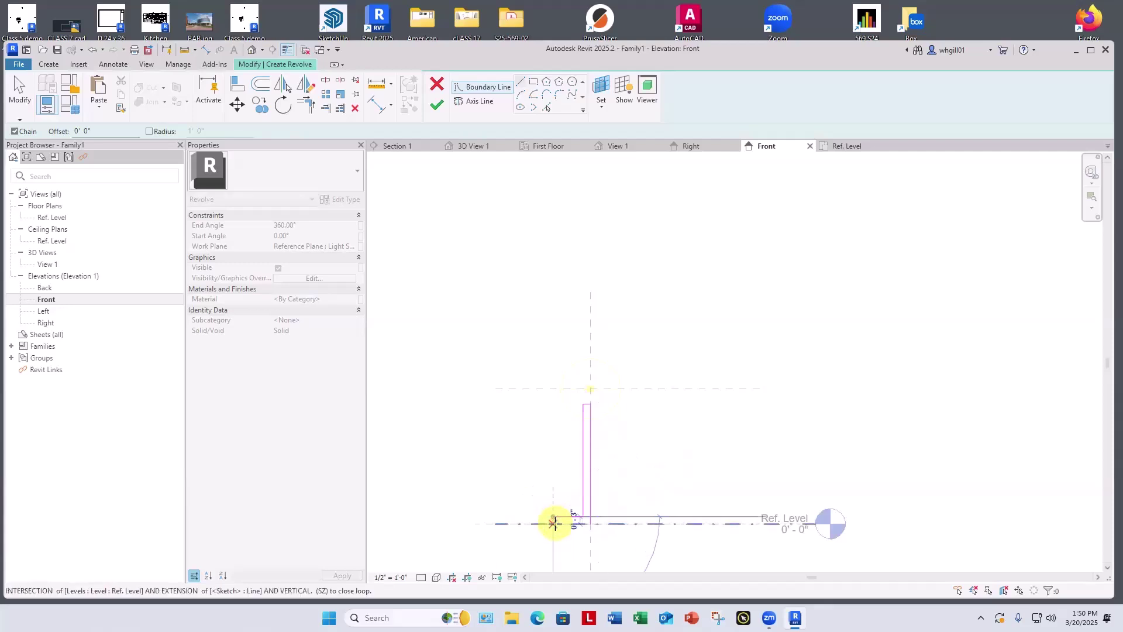
left_click(553, 524)
left_click(592, 524)
key("Escape")
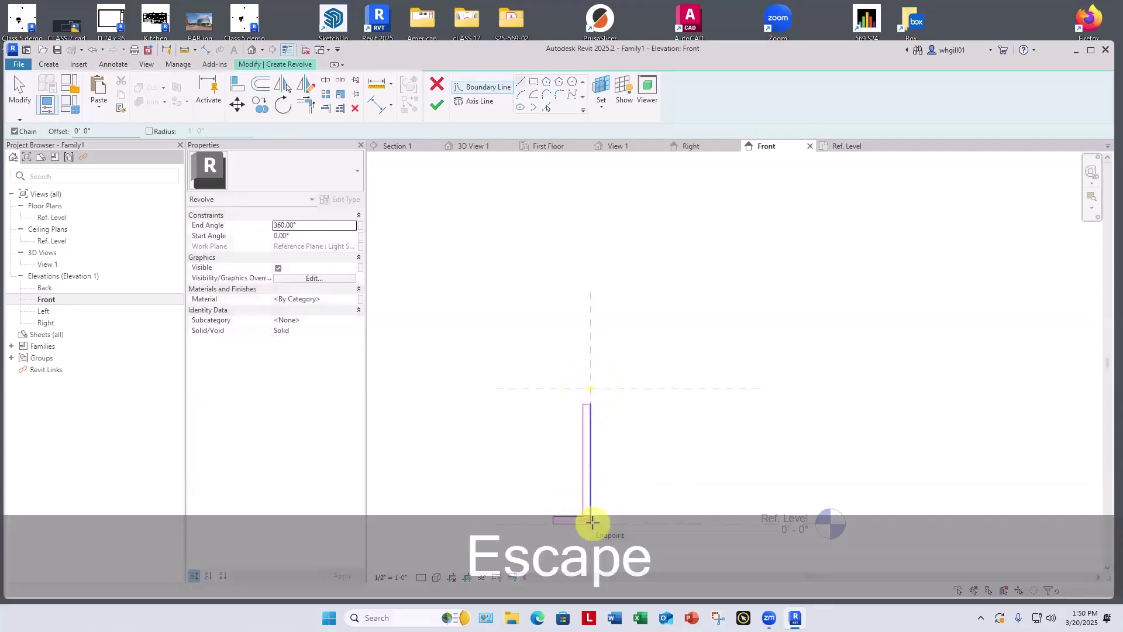
scroll(658, 454, "up", 1)
mouse_move(658, 453)
middle_mouse_down()
mouse_move(712, 368)
mouse_move(704, 361)
middle_mouse_up()
scroll(696, 360, "up", 1)
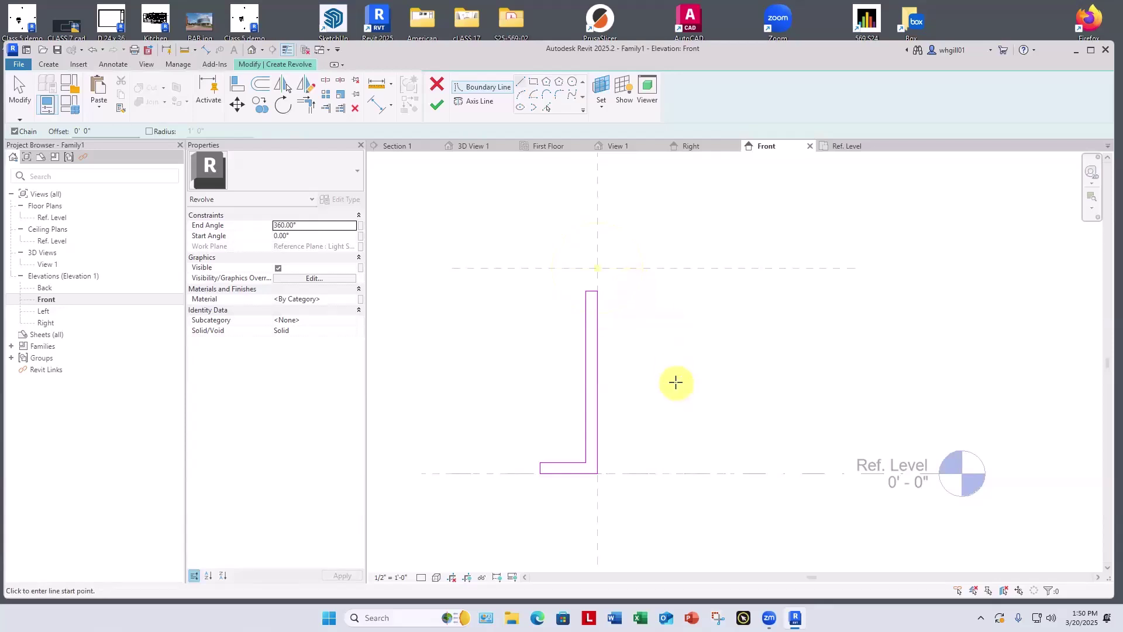
key("Escape")
key("Escape")
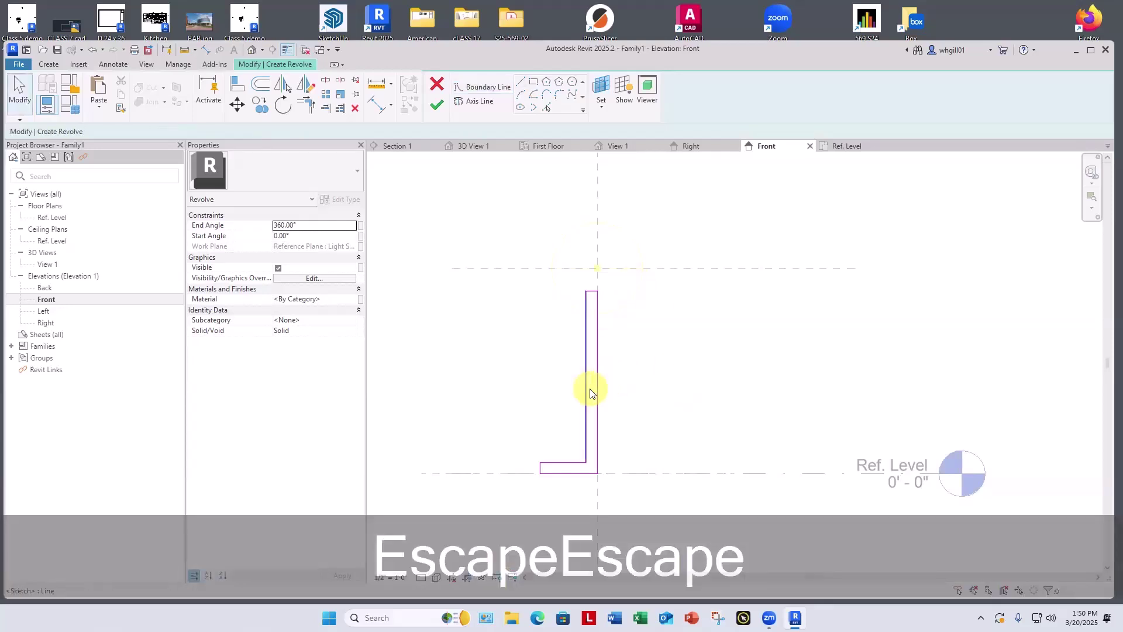
Thin the L-shaped profile by nudging the stem's outer line inward to 1 1/2" and the base's upper line down to 1 1/2"
left_click(587, 383)
key("Right")
key("Right")
key("Right")
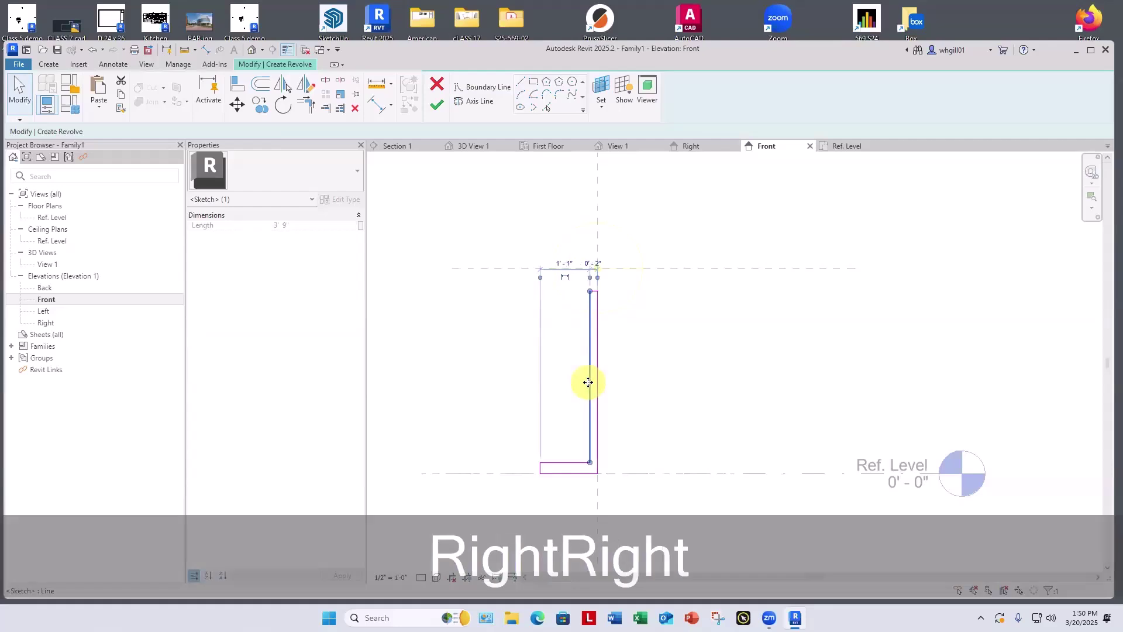
left_click(570, 463)
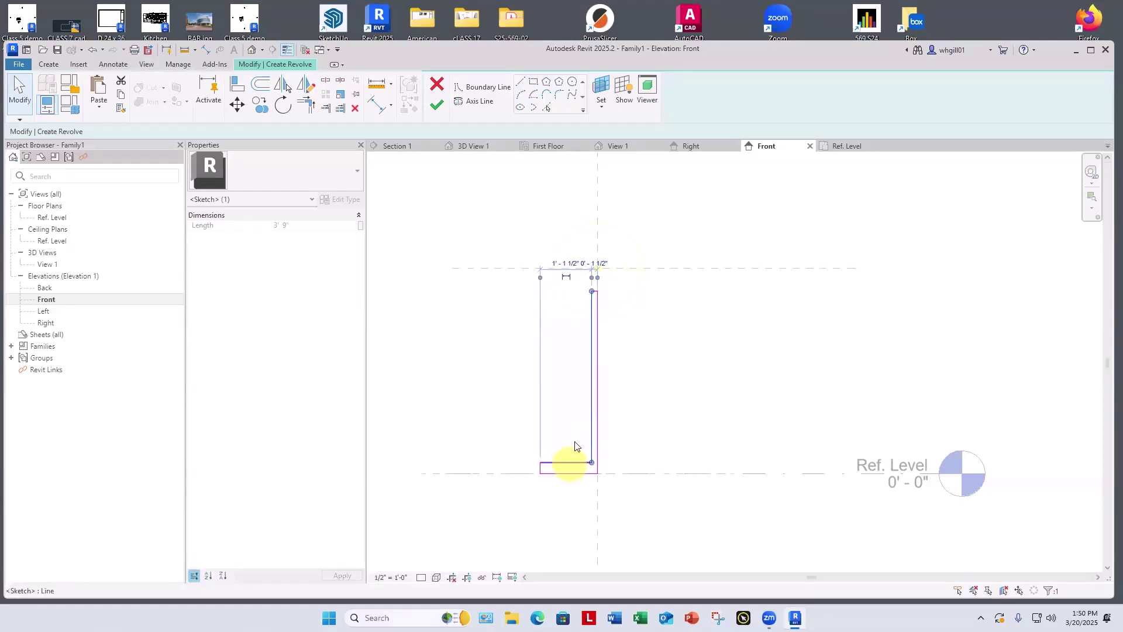
key("Down")
key("Down")
key("Down")
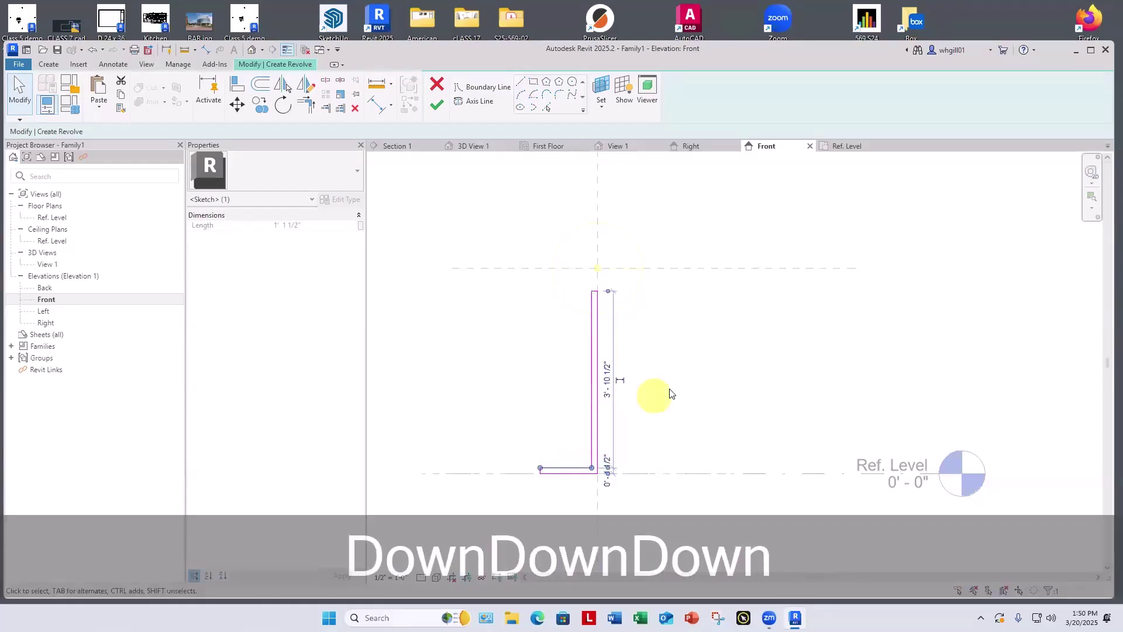
left_click(705, 381)
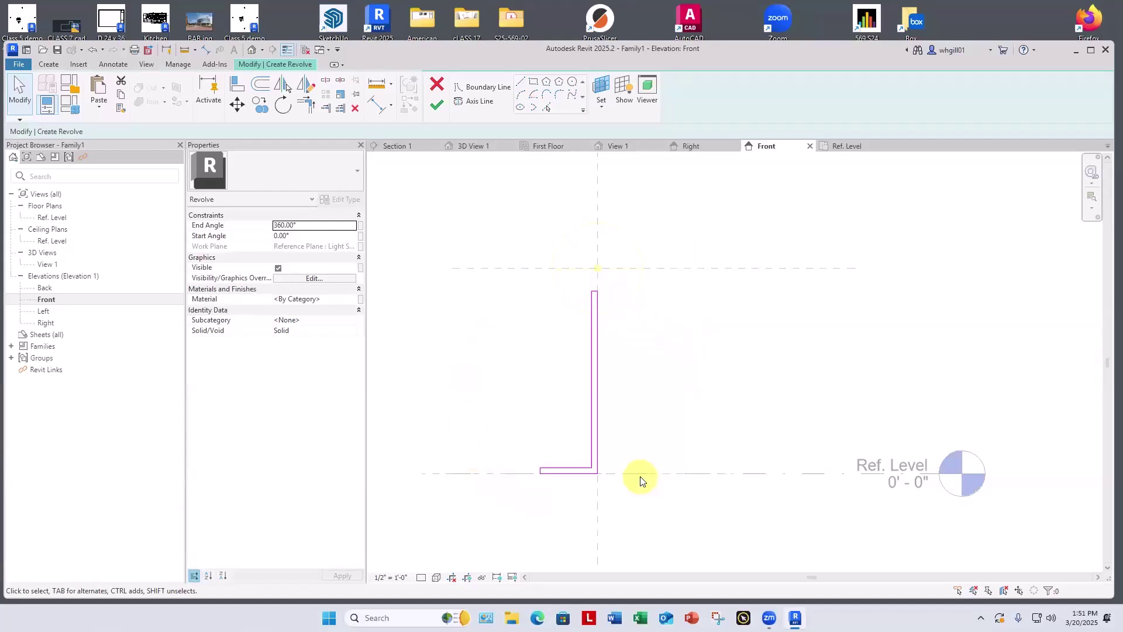
Revolve the L-shaped profile around an axis picked from the vertical reference plane and view the stem and base in 3D
left_click(477, 102)
left_click(533, 82)
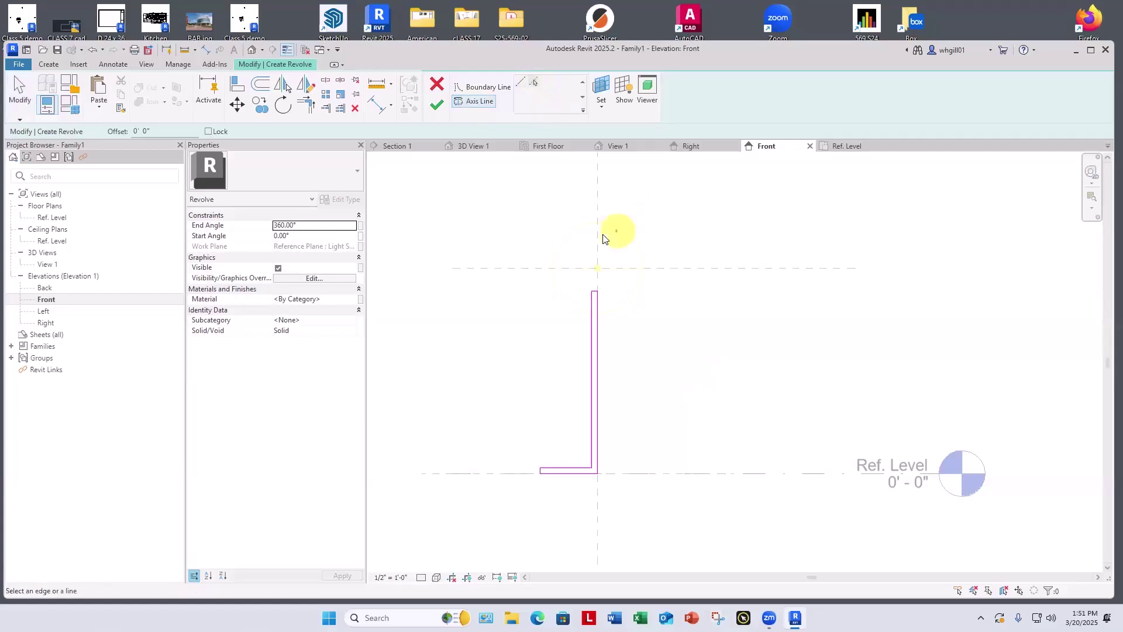
left_click(599, 235)
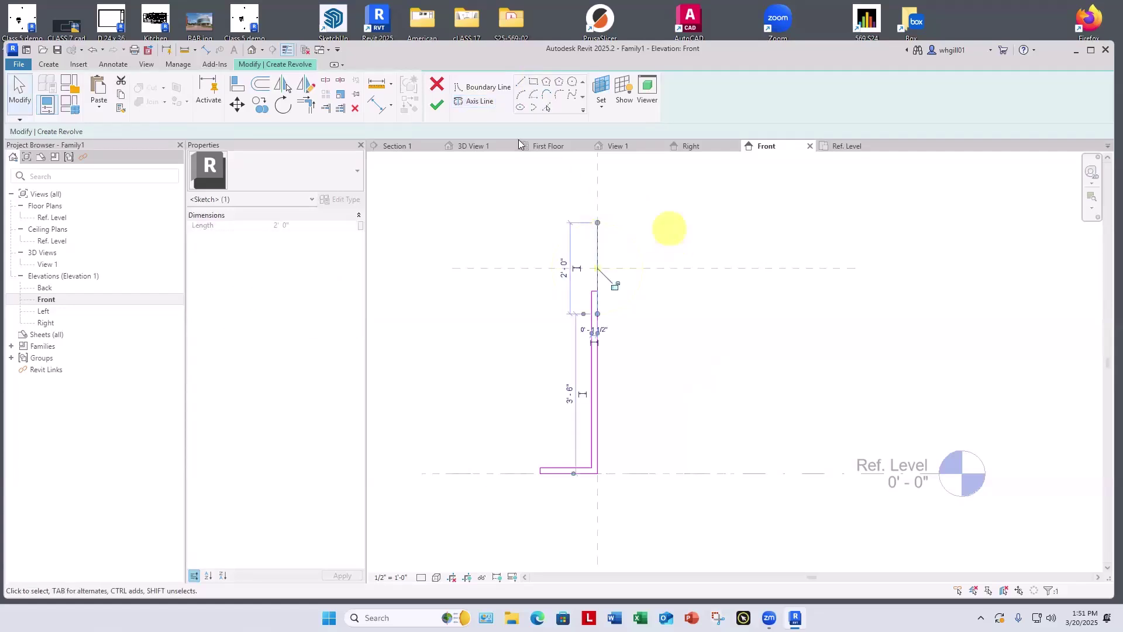
left_click(447, 109)
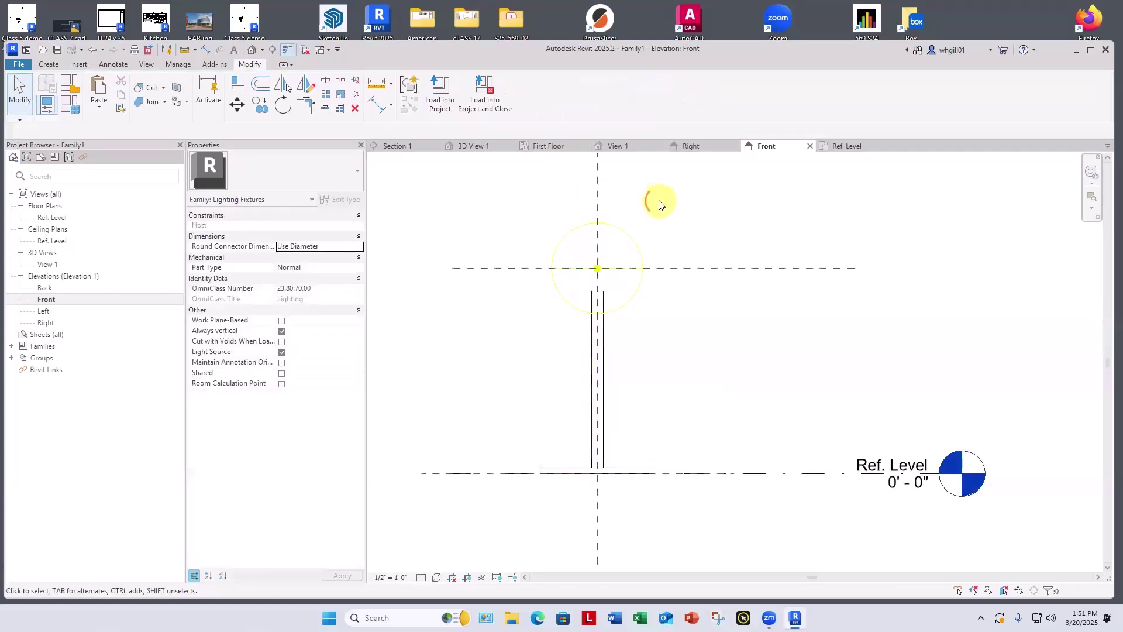
double_click(42, 264)
scroll(694, 406, "down", 3)
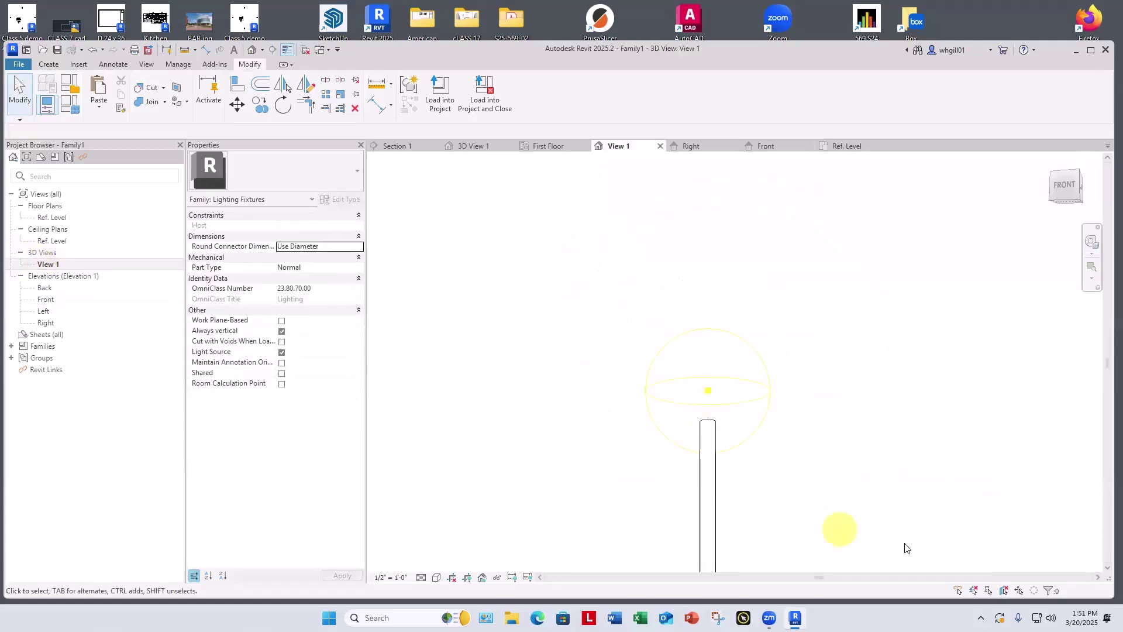
middle_click_drag(812, 431, 684, 326, "shift")
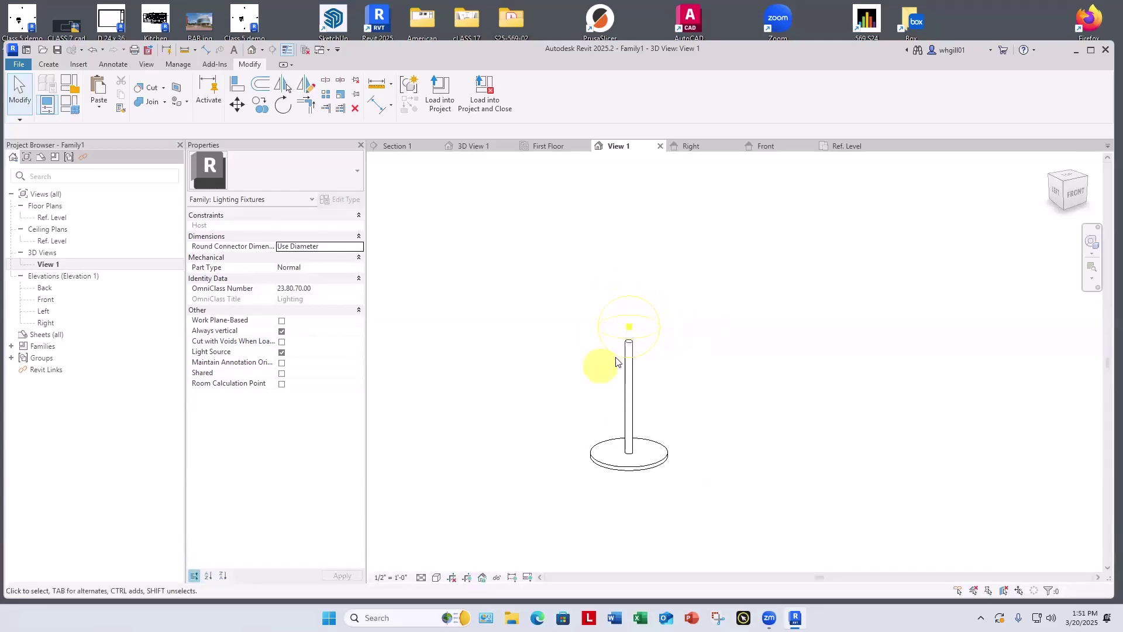
In the Front elevation, start another Revolve and sketch a slanted closed strip about 1'-10" long and 2" thick beside the light source
left_click(770, 145)
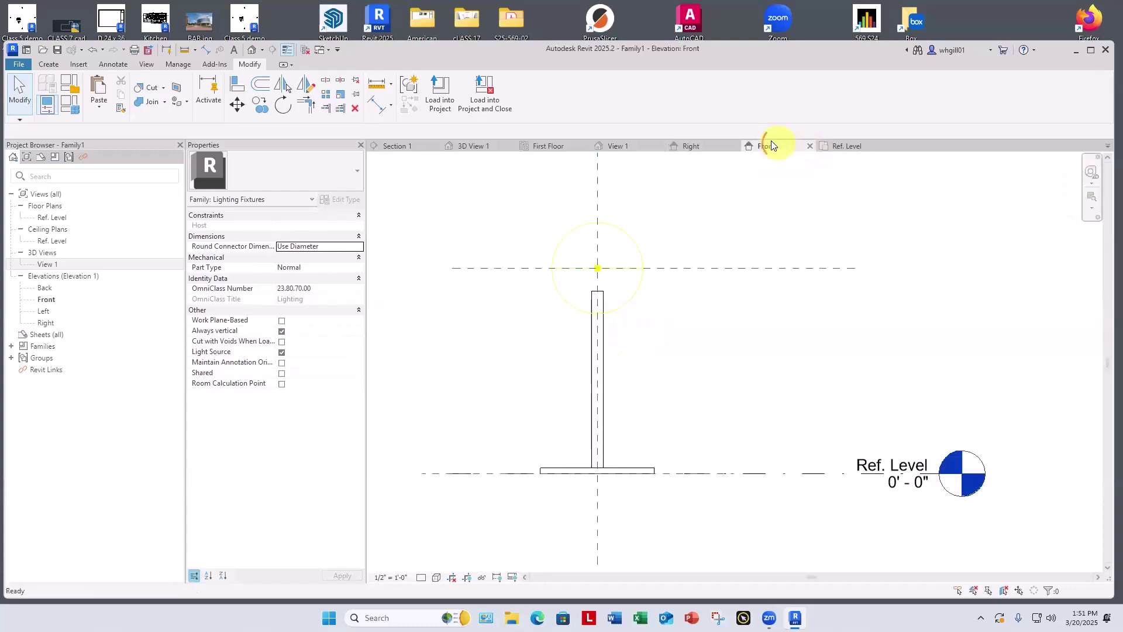
left_click(48, 65)
left_click(151, 103)
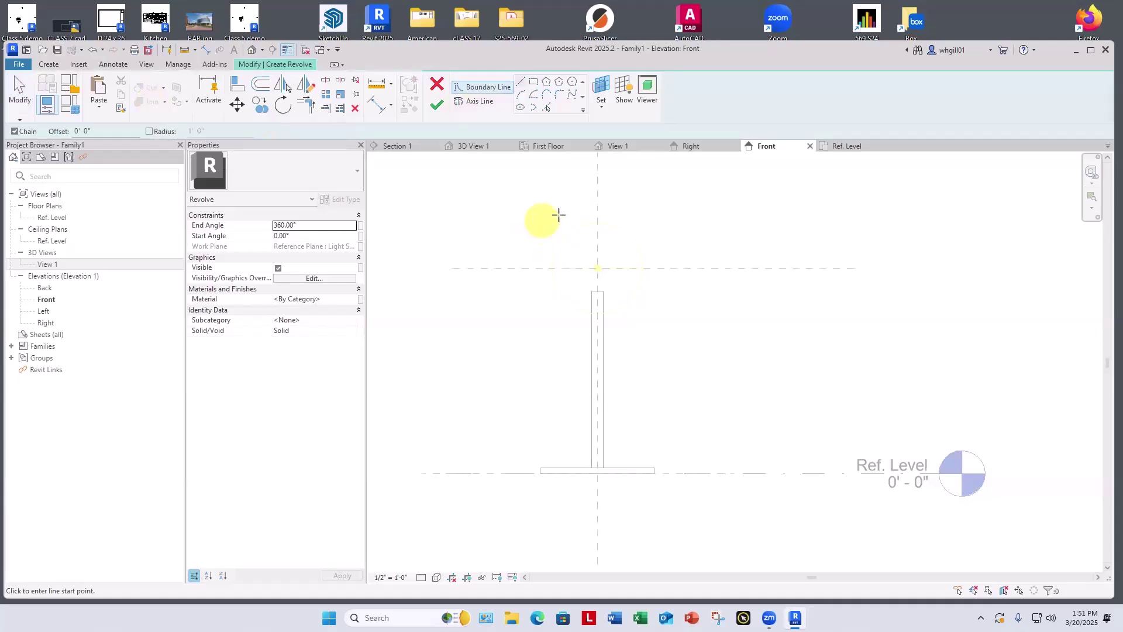
left_click(558, 224)
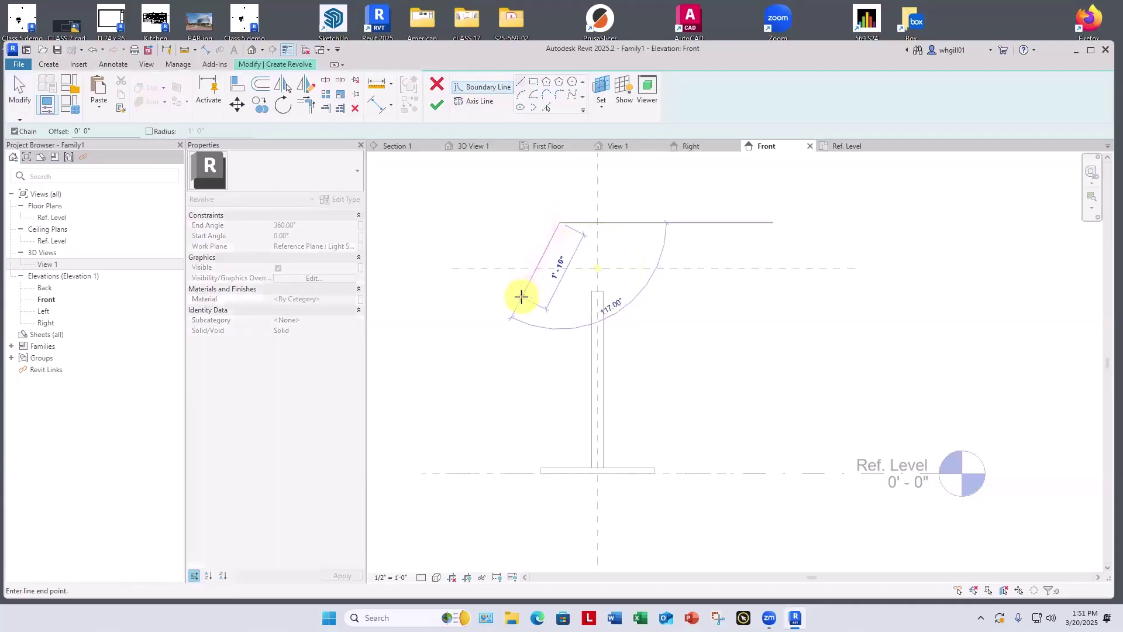
scroll(529, 299, "up", 2)
left_click(529, 299)
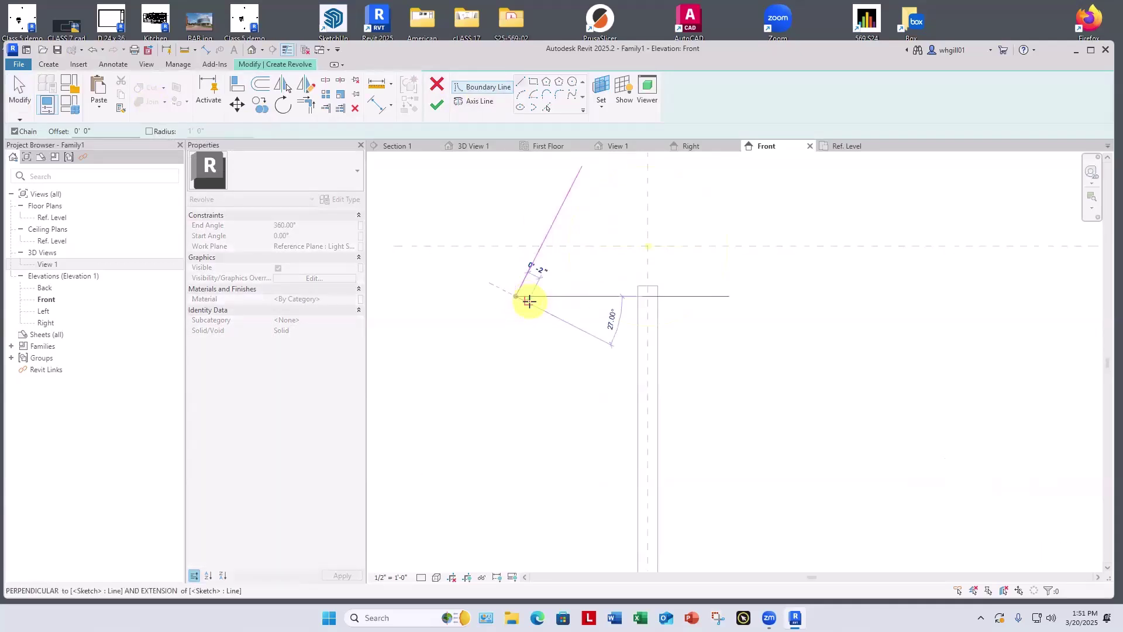
left_click(594, 171)
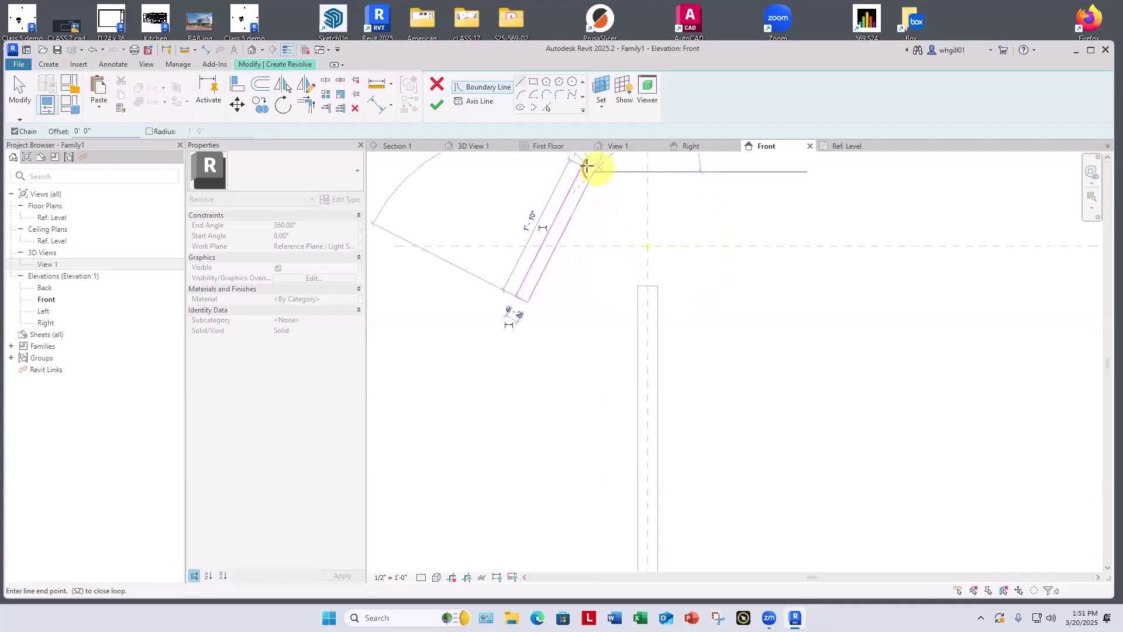
key("Escape")
key("Escape")
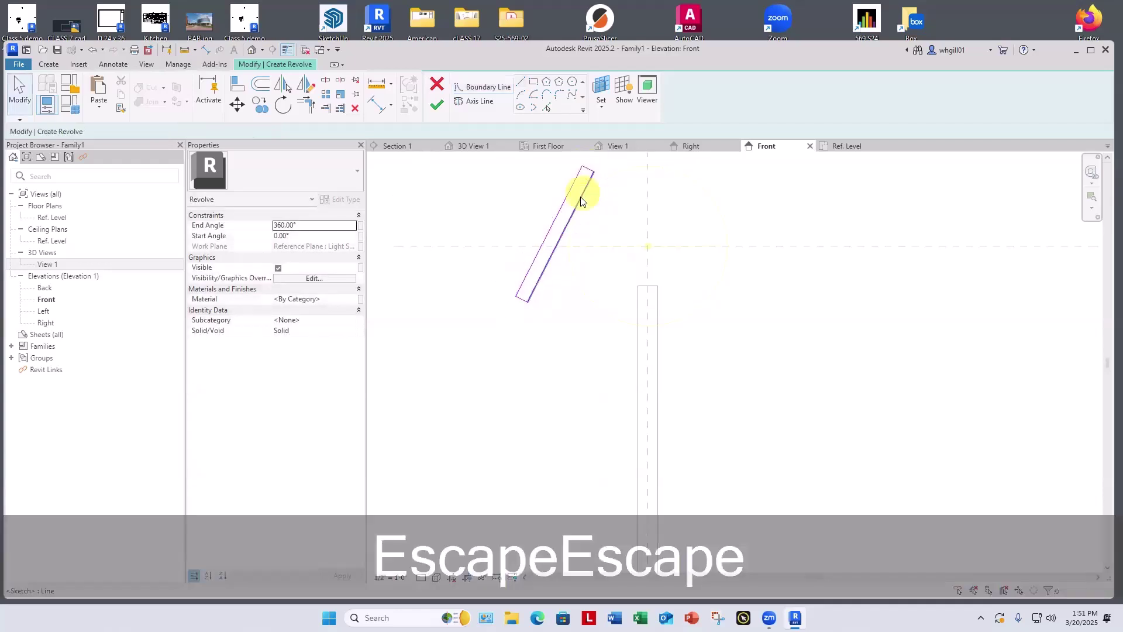
Narrow the slanted shade profile by moving its inner long edge toward the outer one
left_click(566, 194)
left_click(700, 206)
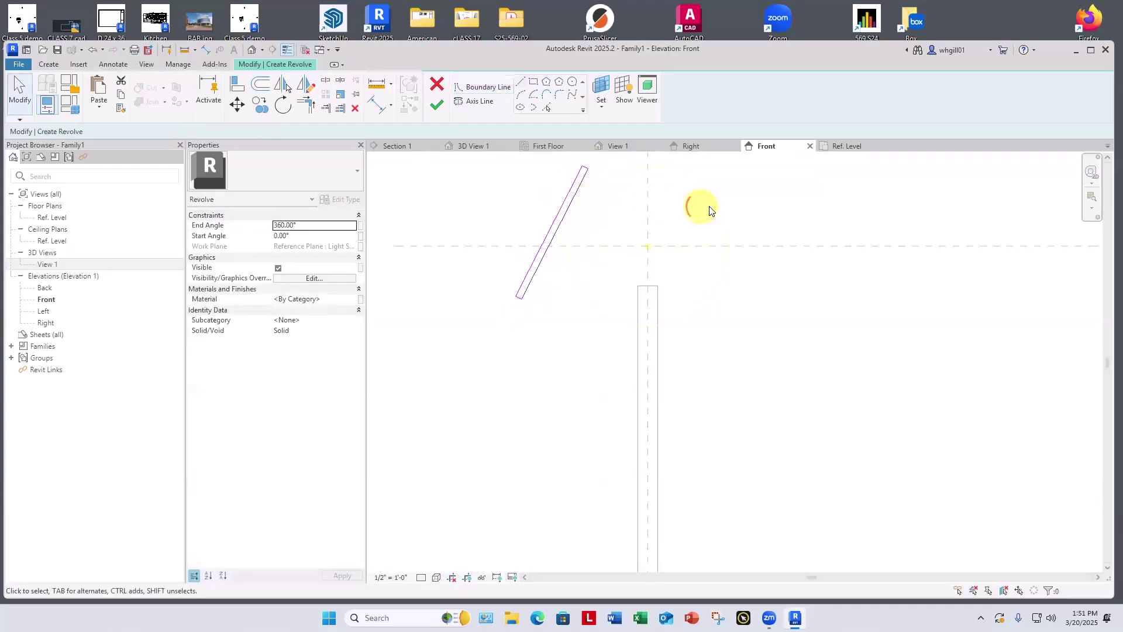
scroll(709, 207, "down", 1)
mouse_move(776, 228)
middle_mouse_down()
mouse_move(622, 323)
mouse_move(649, 313)
middle_mouse_up()
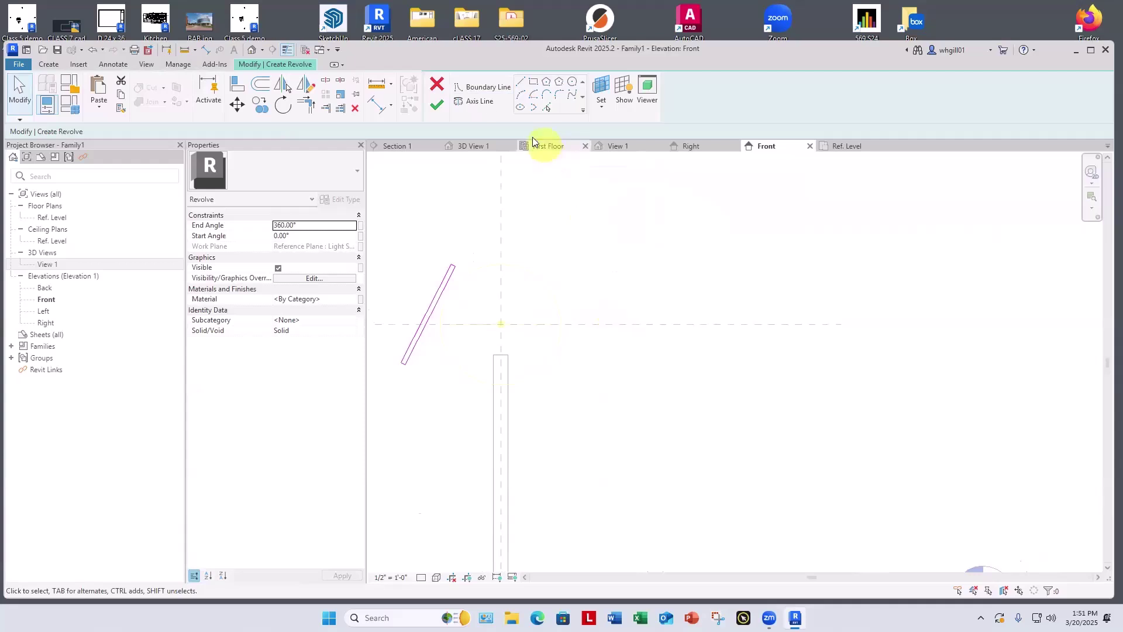
Revolve the shade profile around an axis line drawn on the vertical reference plane above the light source, and view the lamp in 3D
left_click(480, 101)
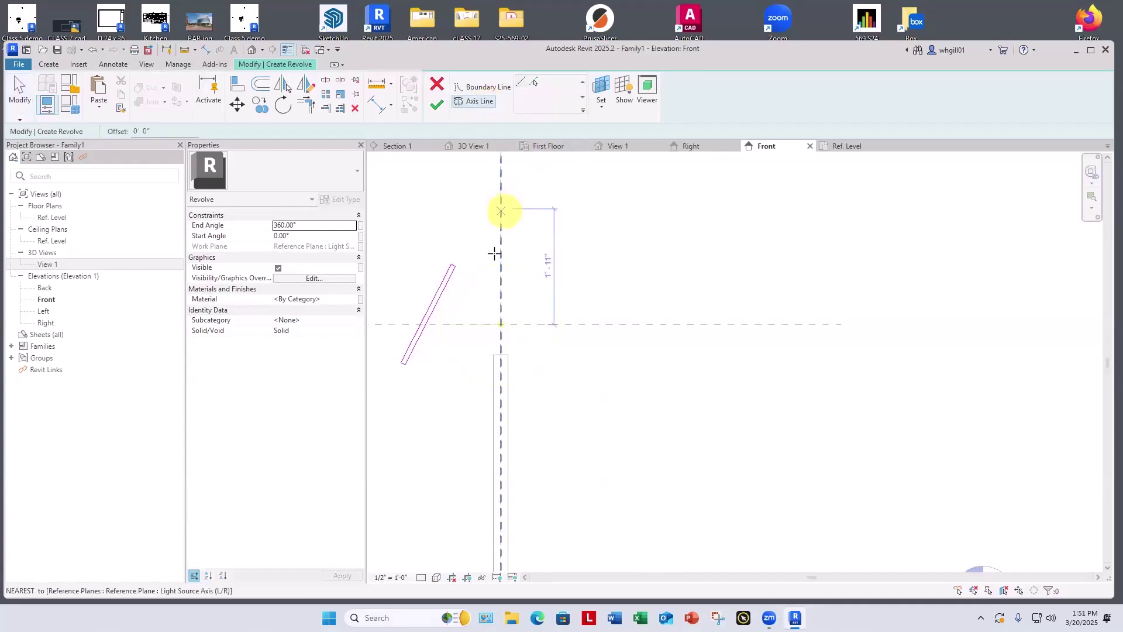
left_click(500, 209)
left_click(502, 300)
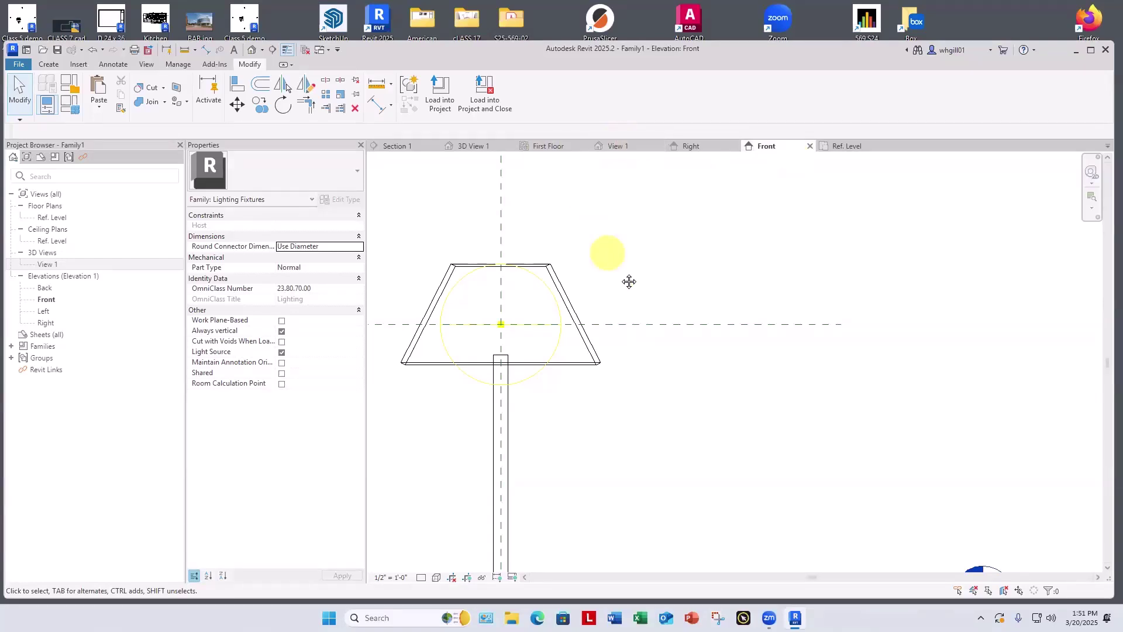
middle_click_drag(600, 156, 624, 179)
left_click(615, 145)
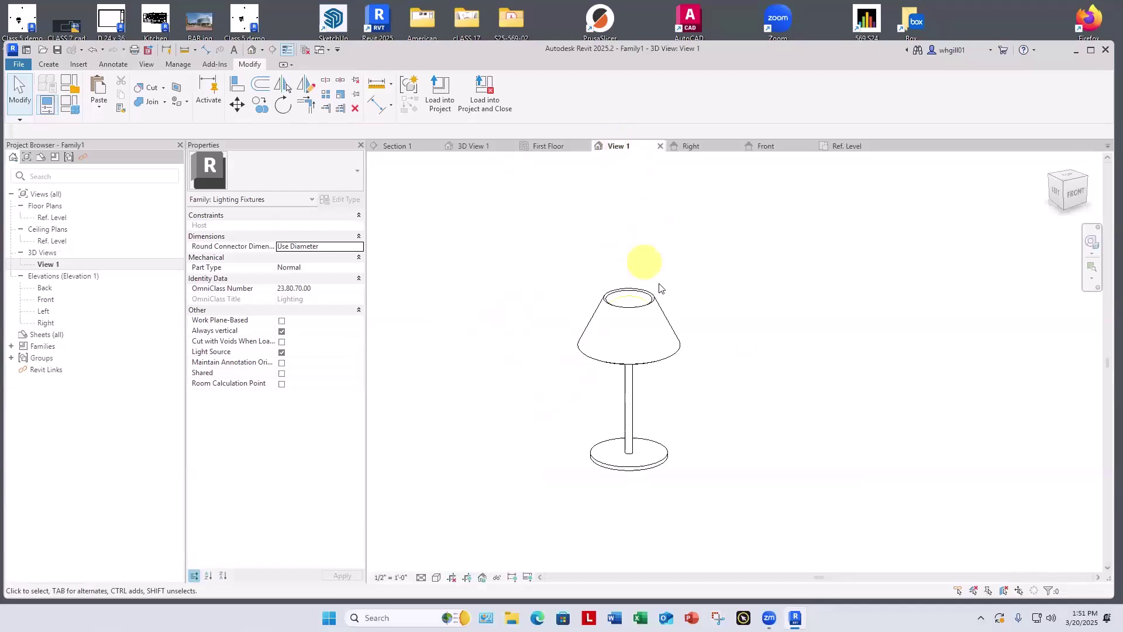
middle_click_drag(660, 287, 655, 187, "shift")
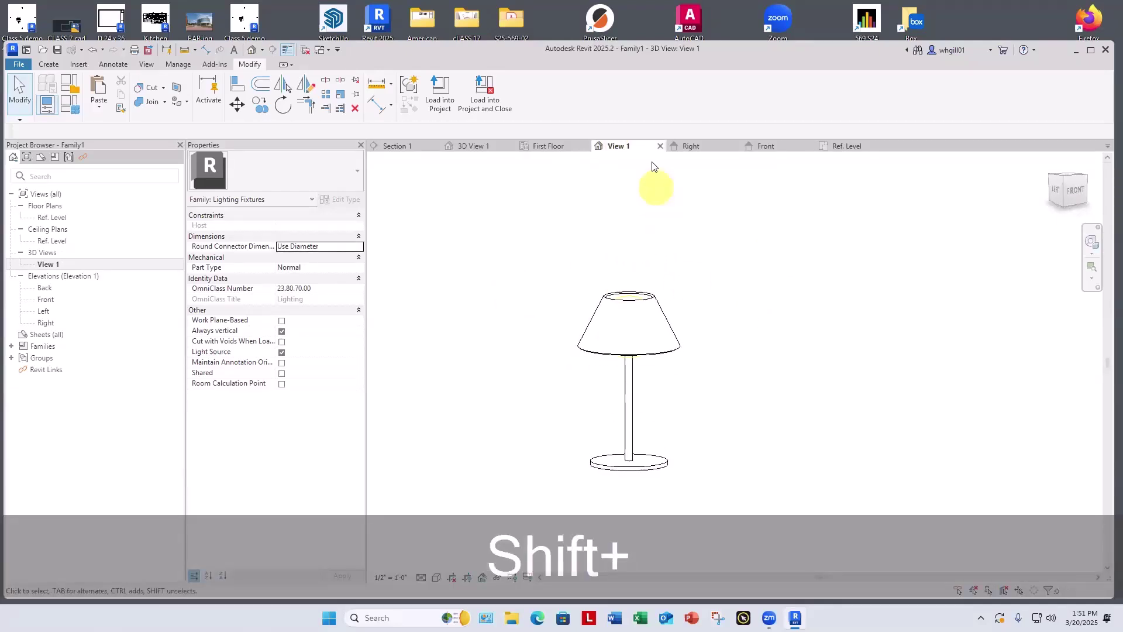
In the Front elevation, link the lamp stand and base's material to a new instance family parameter named "stand"
left_click(767, 150)
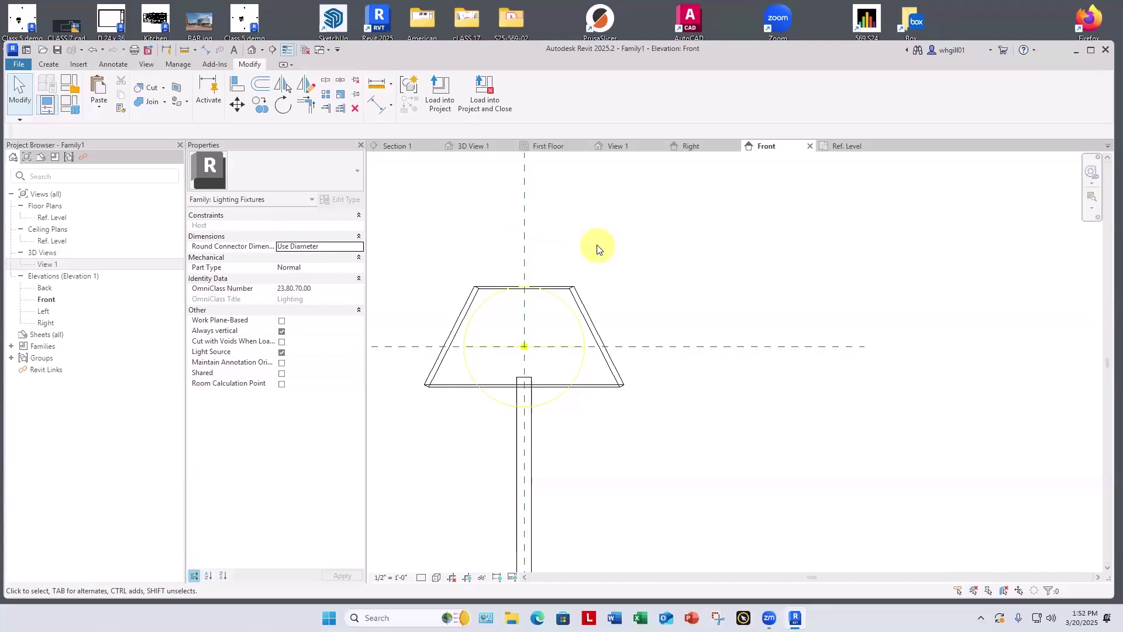
key("Escape")
key("Escape")
scroll(605, 250, "down", 3)
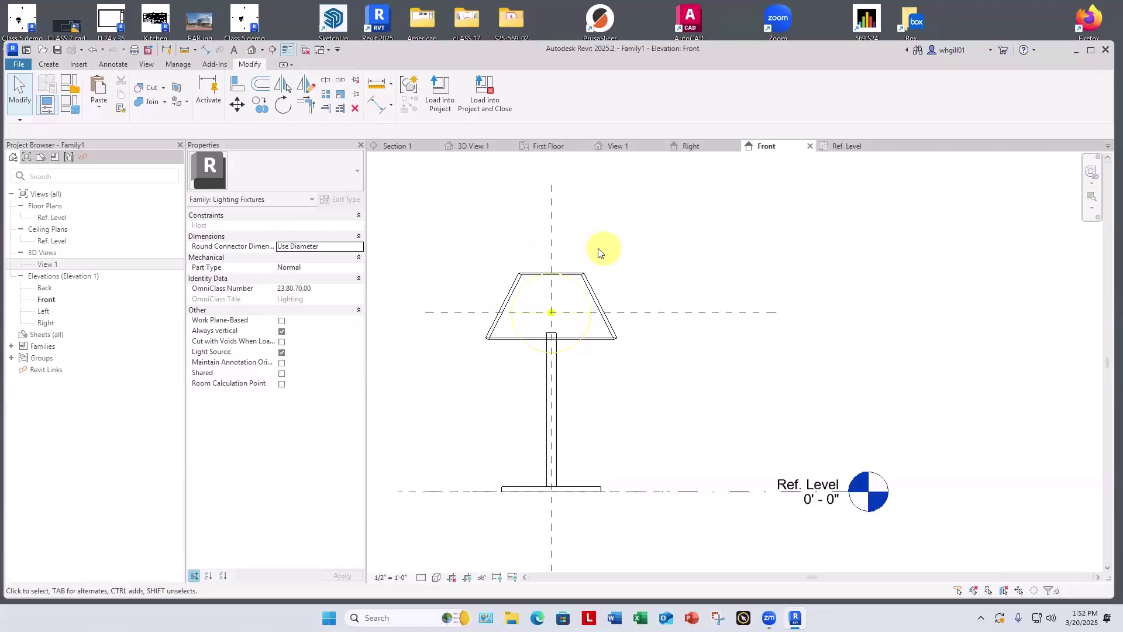
left_click(568, 383)
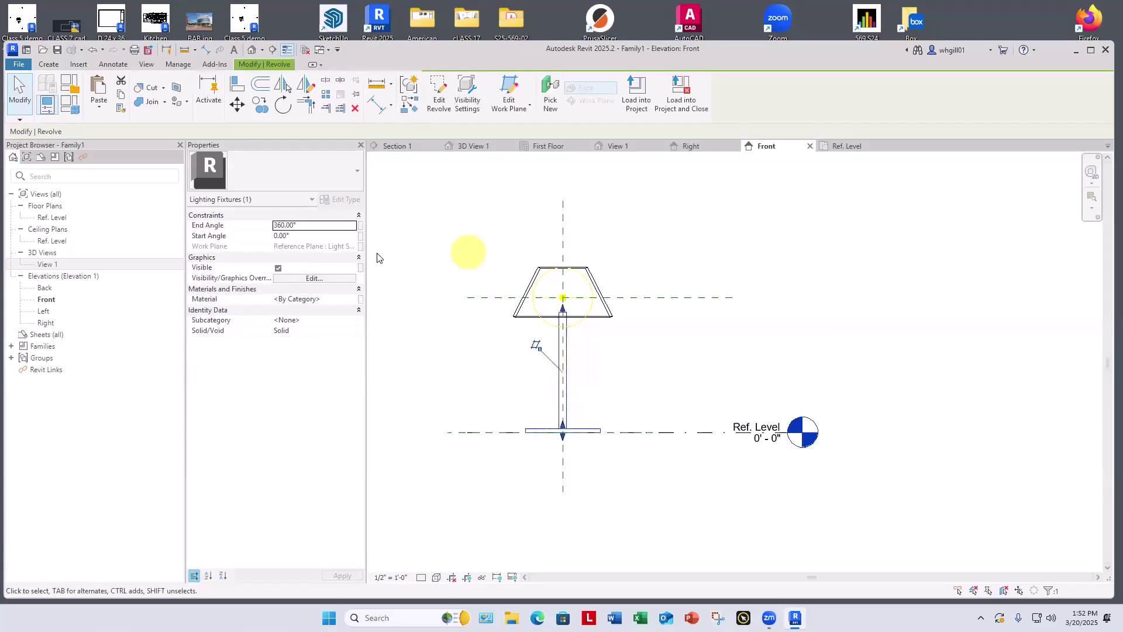
left_click(360, 299)
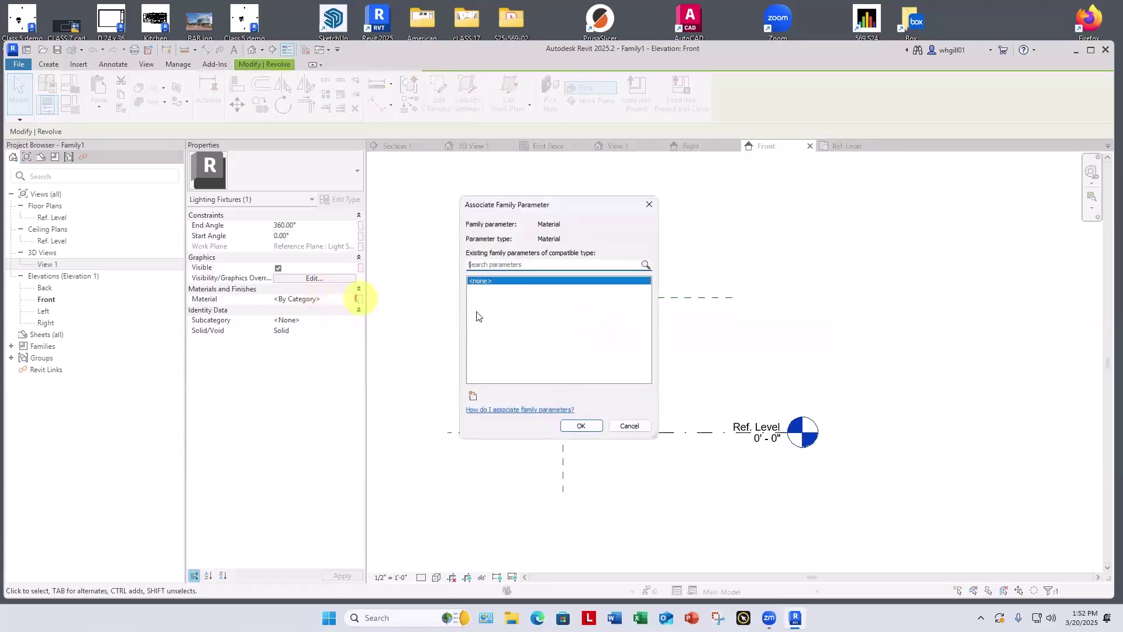
left_click(472, 395)
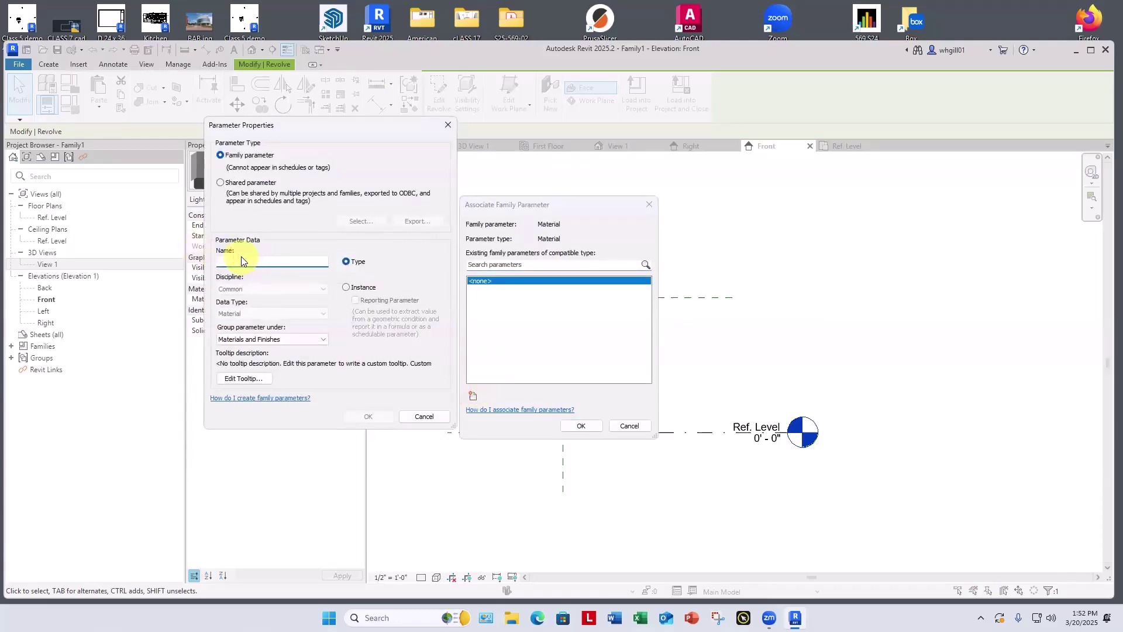
type("stand")
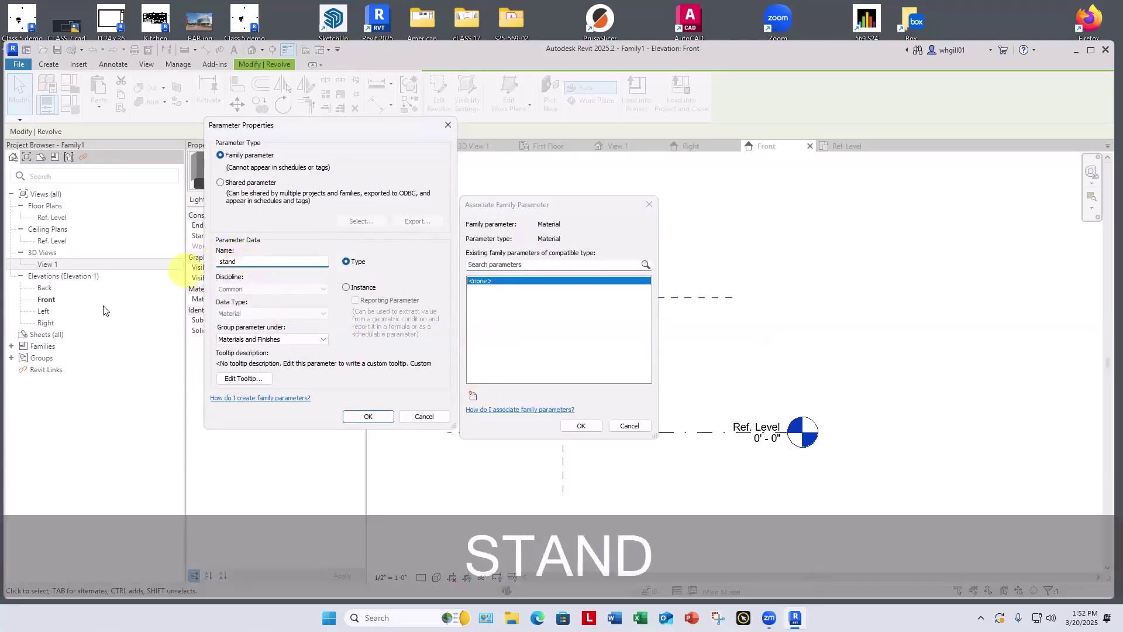
left_click(347, 287)
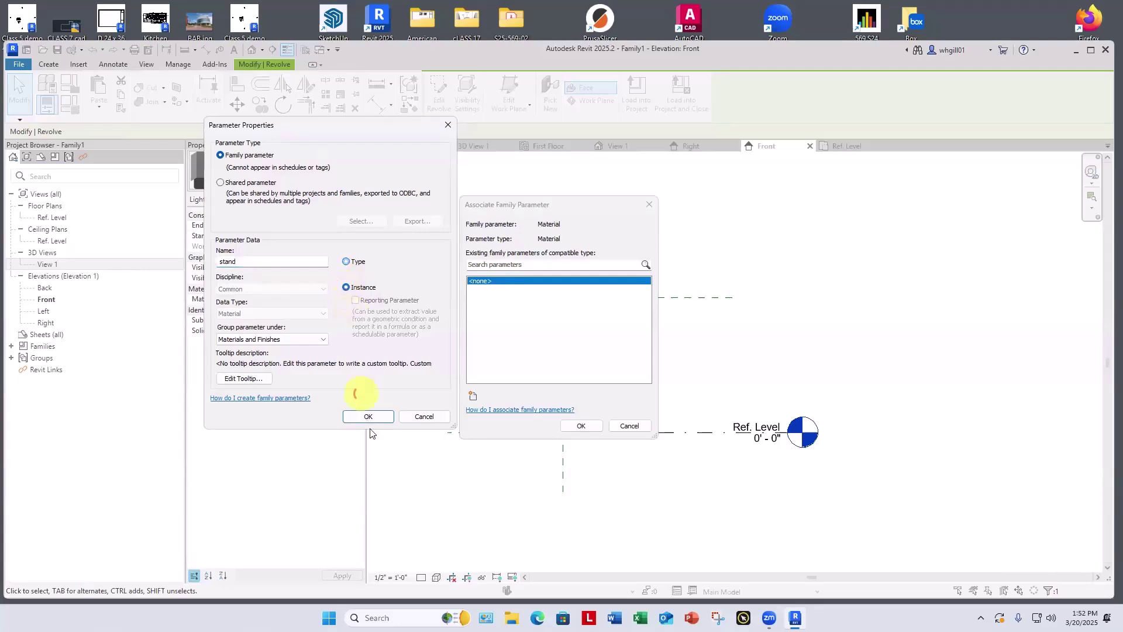
left_click(368, 416)
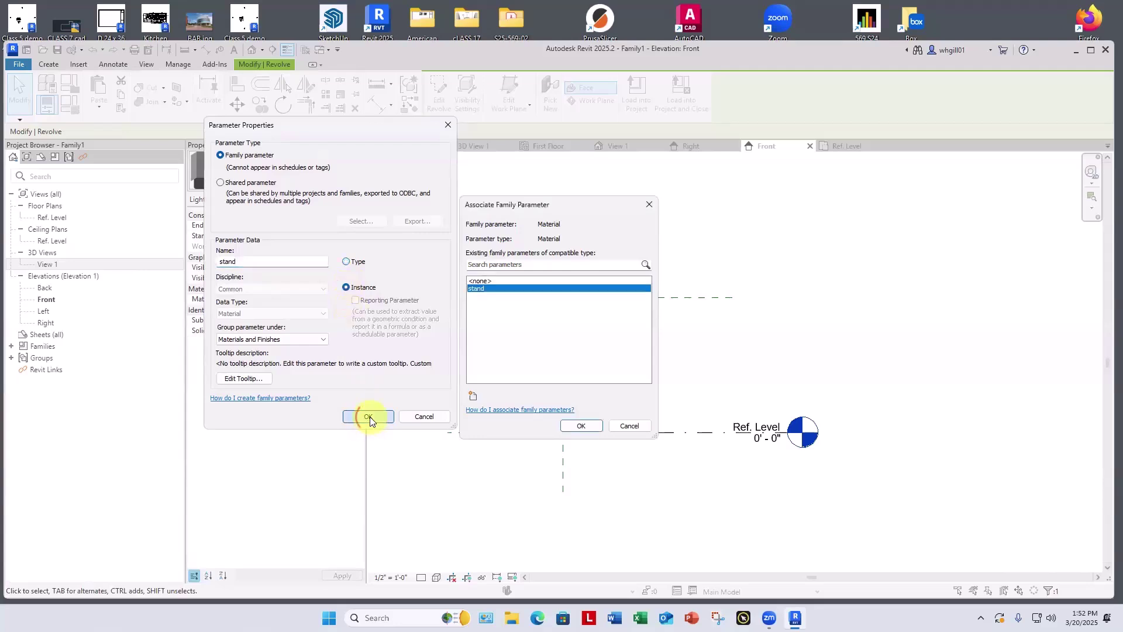
left_click(583, 424)
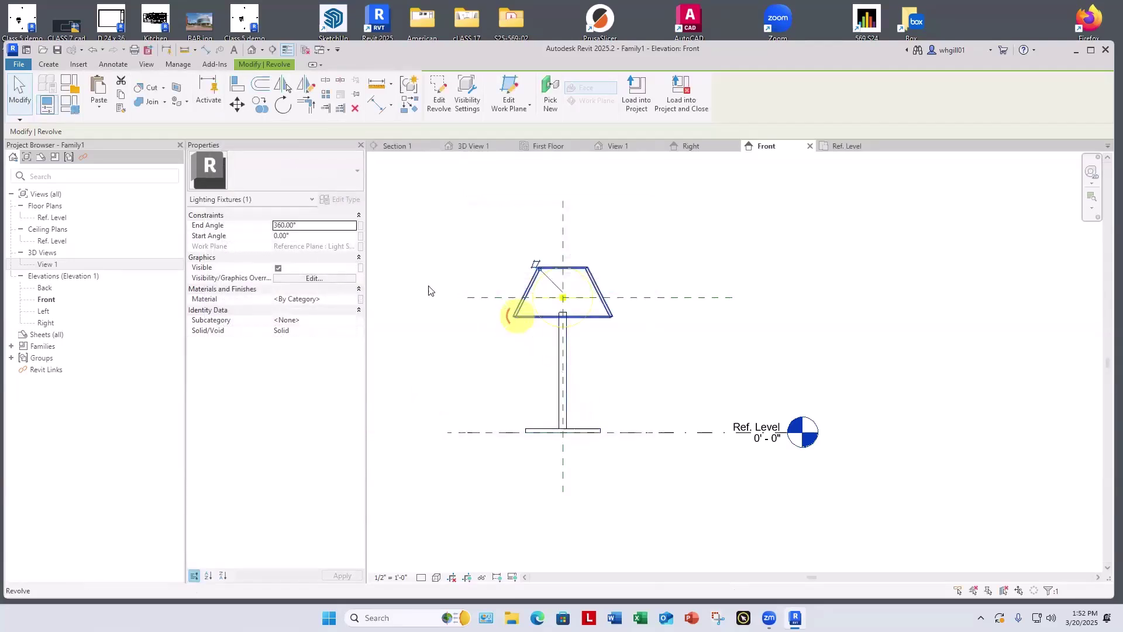
Link the lampshade's material to a new instance family parameter named "shade"
left_click(360, 299)
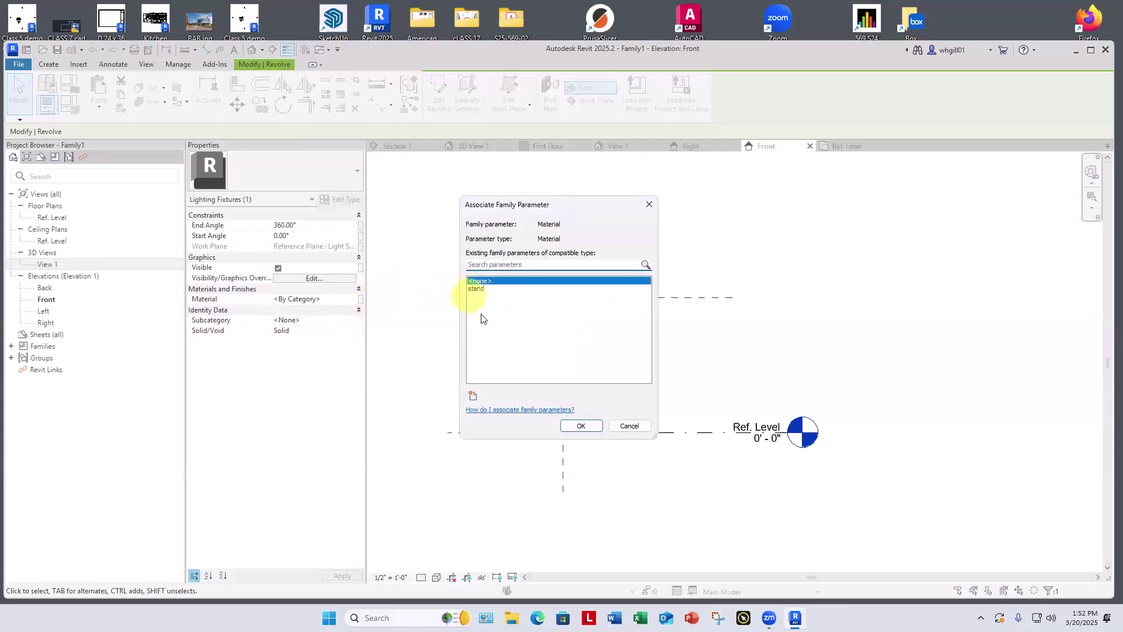
left_click(472, 396)
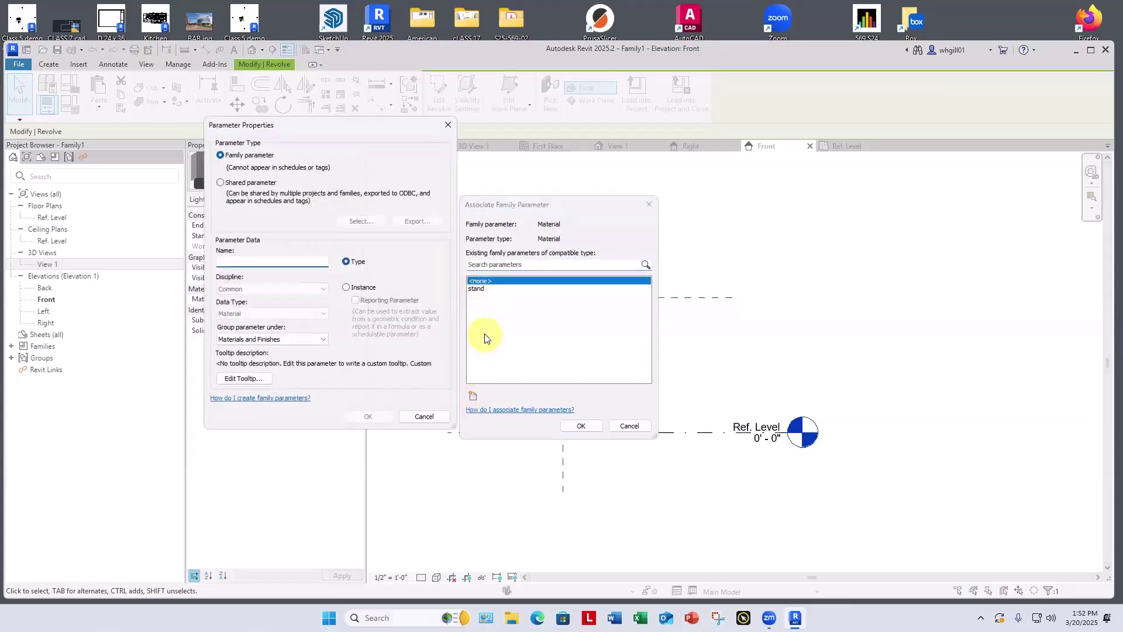
type("shade")
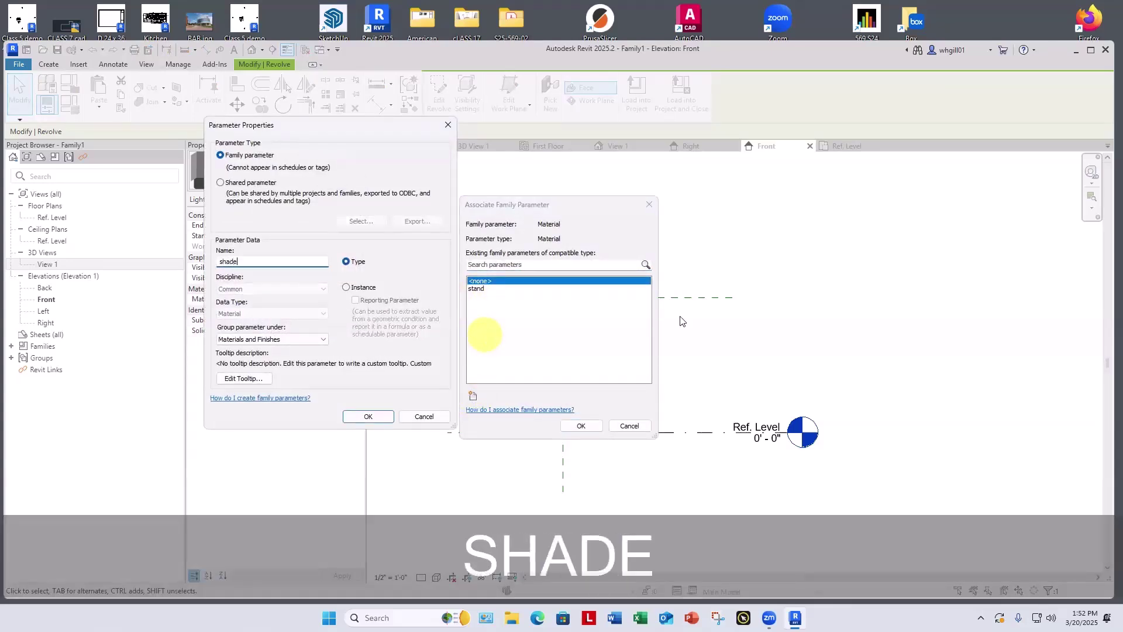
left_click(372, 416)
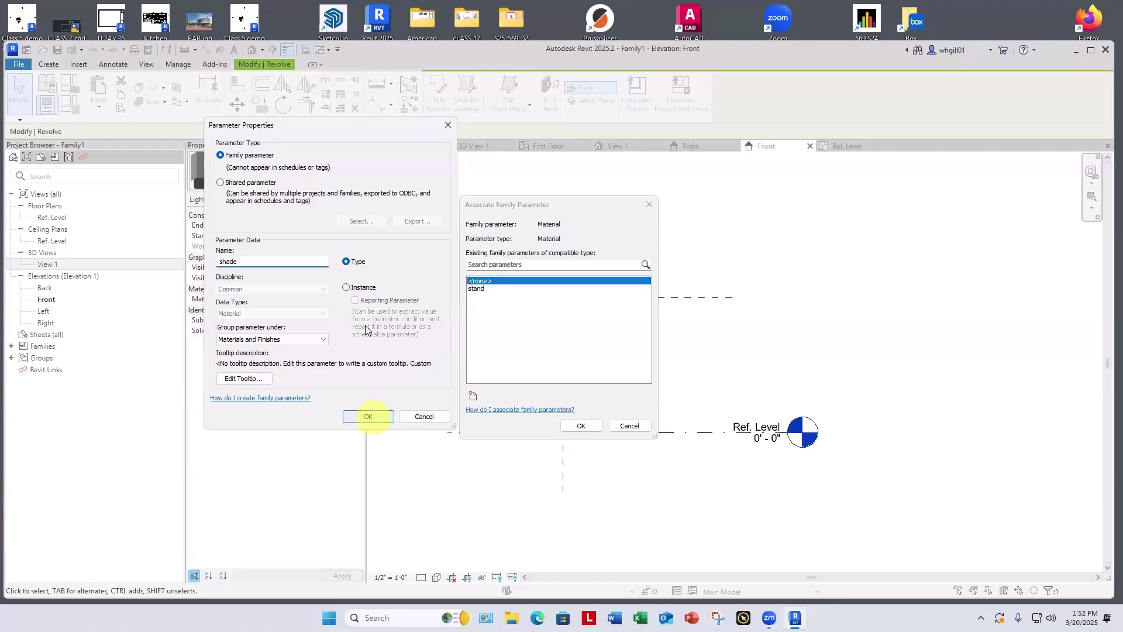
left_click(345, 286)
left_click(367, 415)
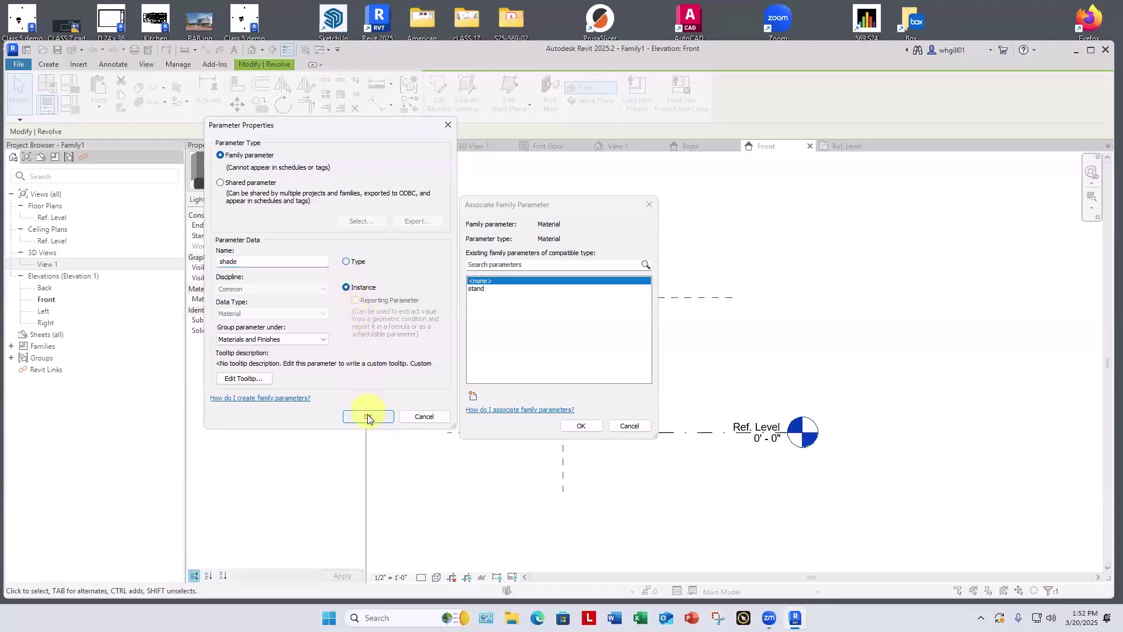
left_click(581, 426)
Save the family as "floor lamp demo" in the cLASS 17 folder on the Desktop
key("ctrl+s")
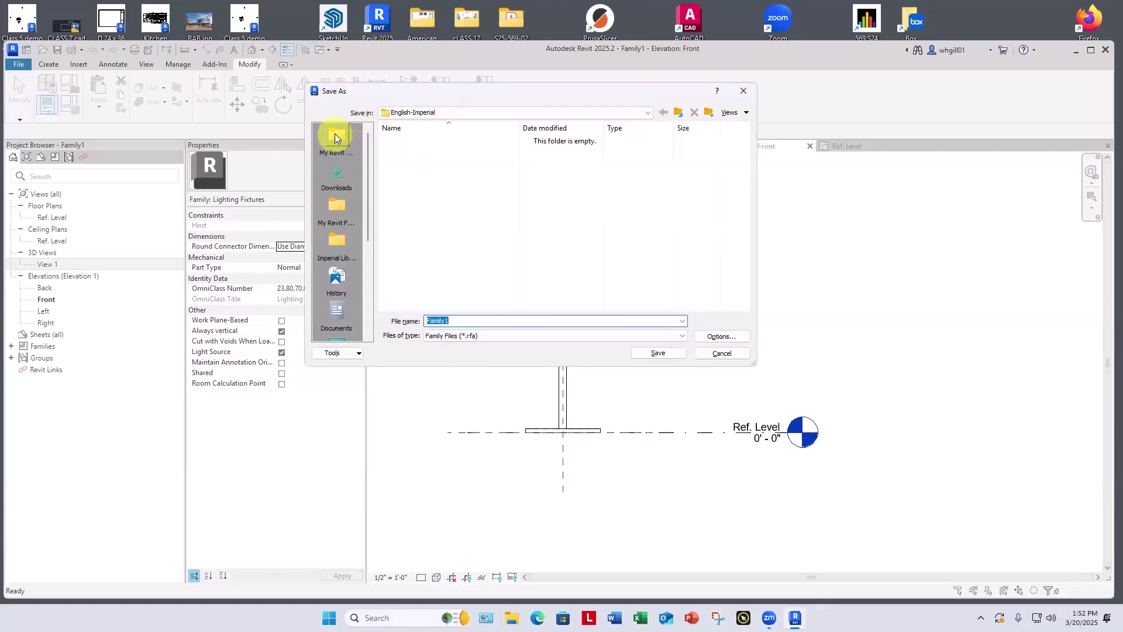
scroll(346, 296, "down", 3)
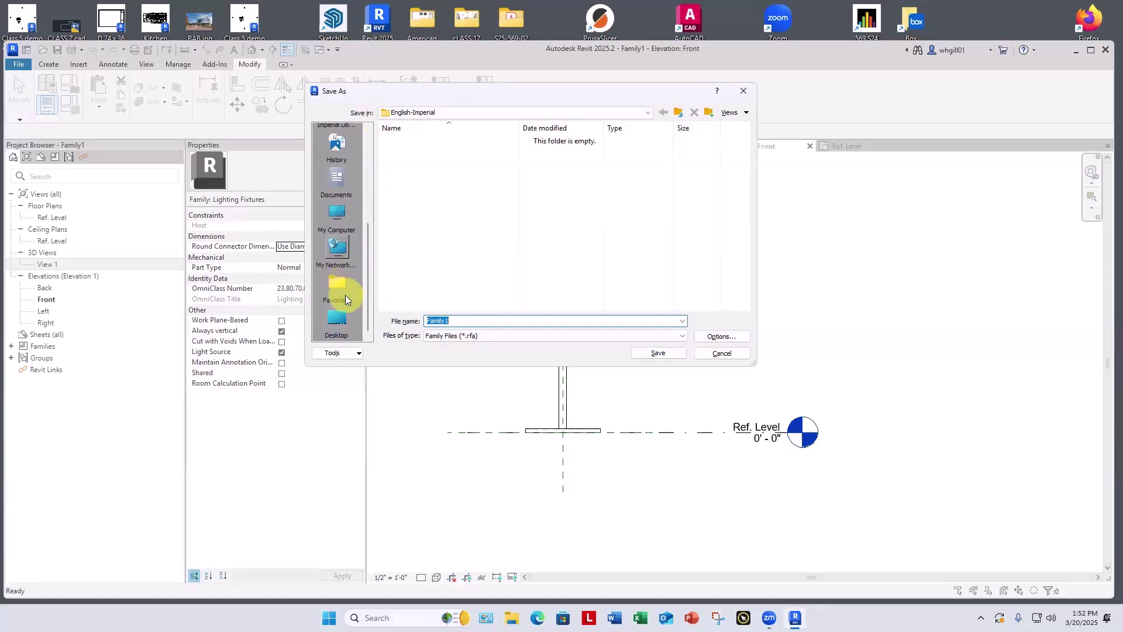
left_click(339, 276)
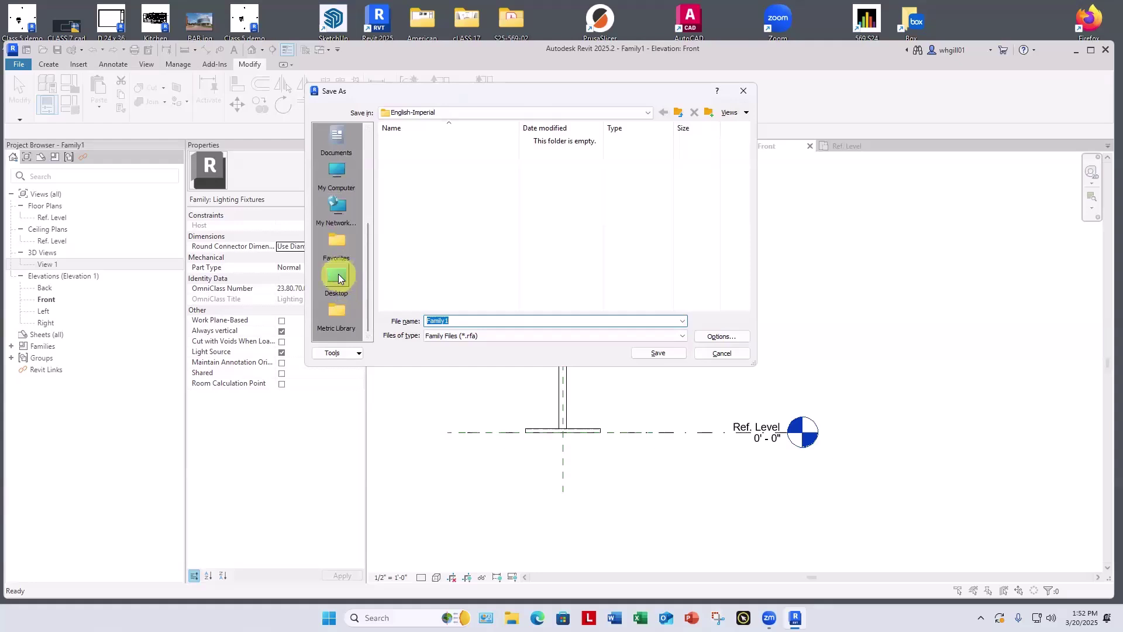
scroll(443, 242, "down", 3)
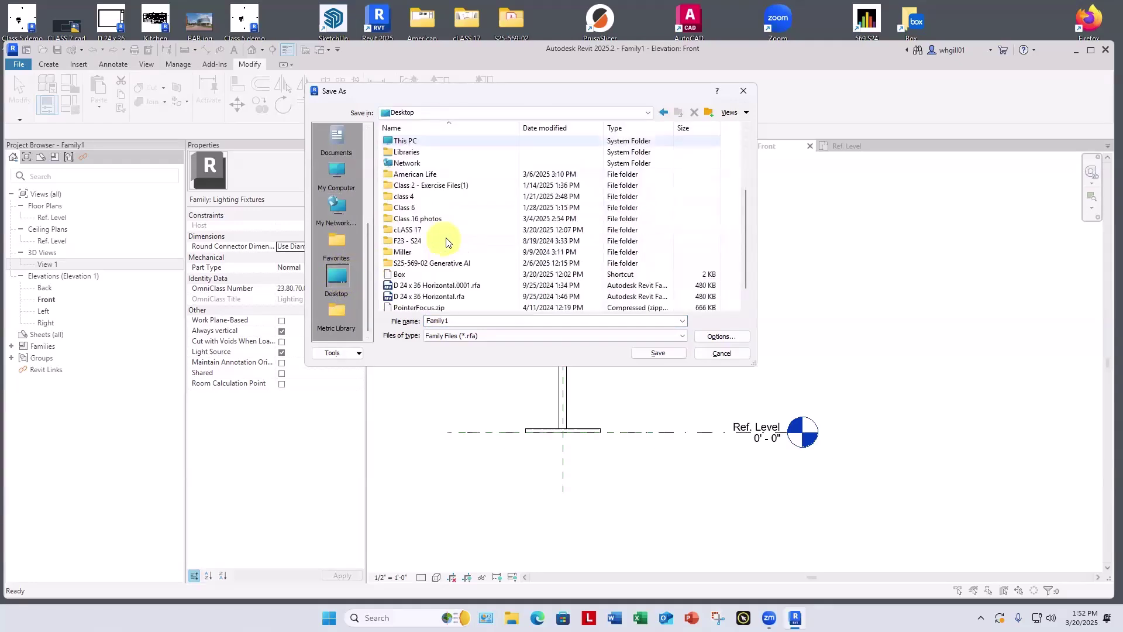
double_click(408, 231)
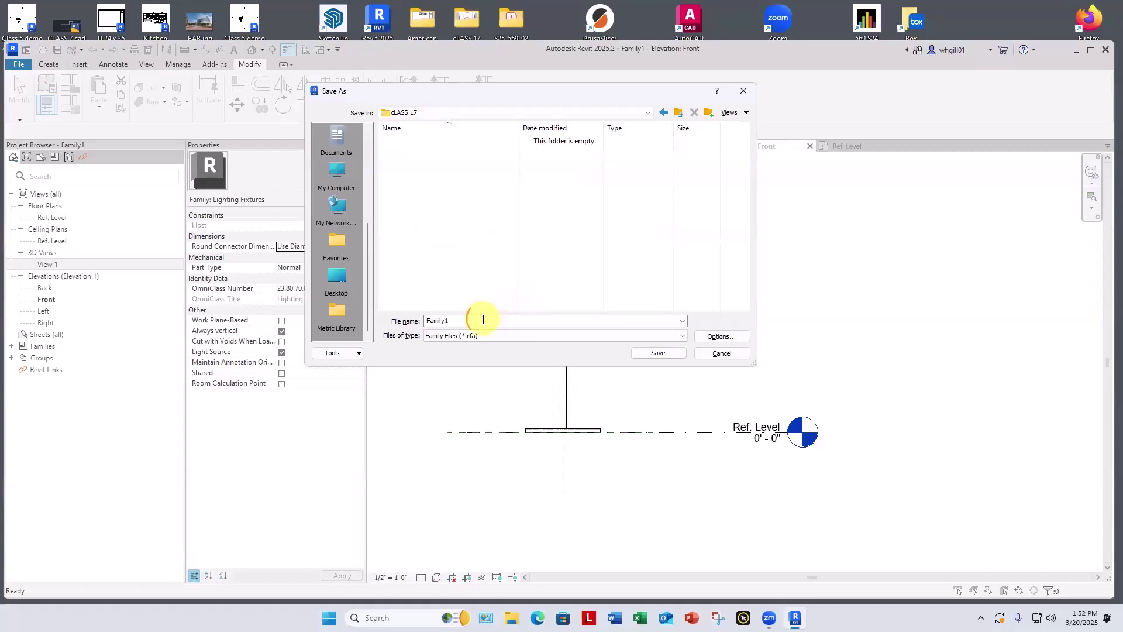
double_click(482, 320)
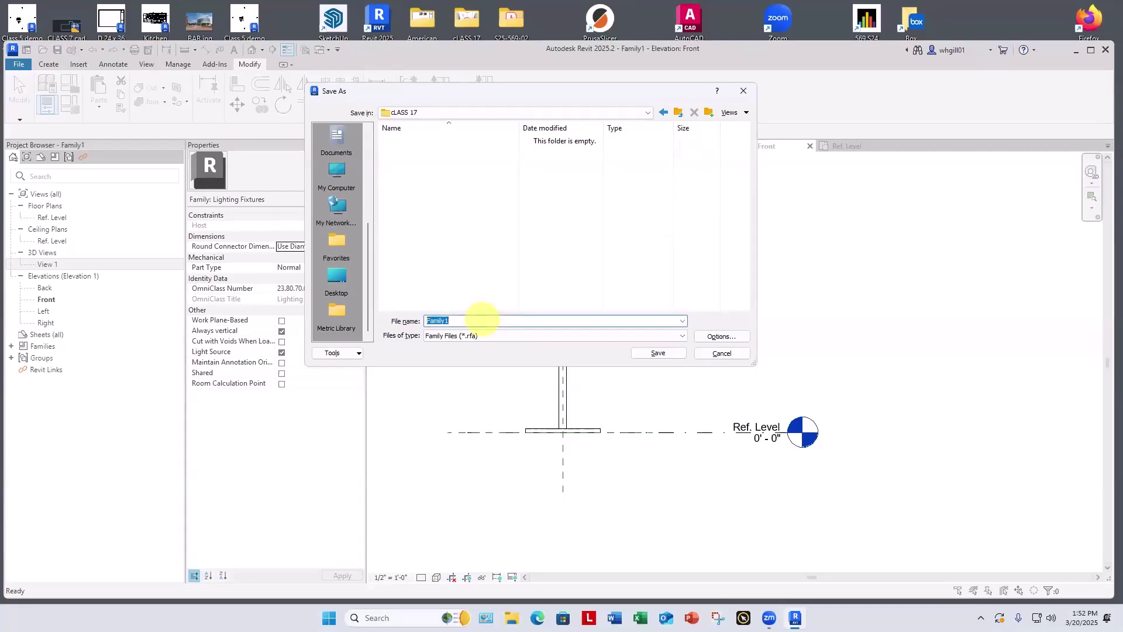
type("floor lam")
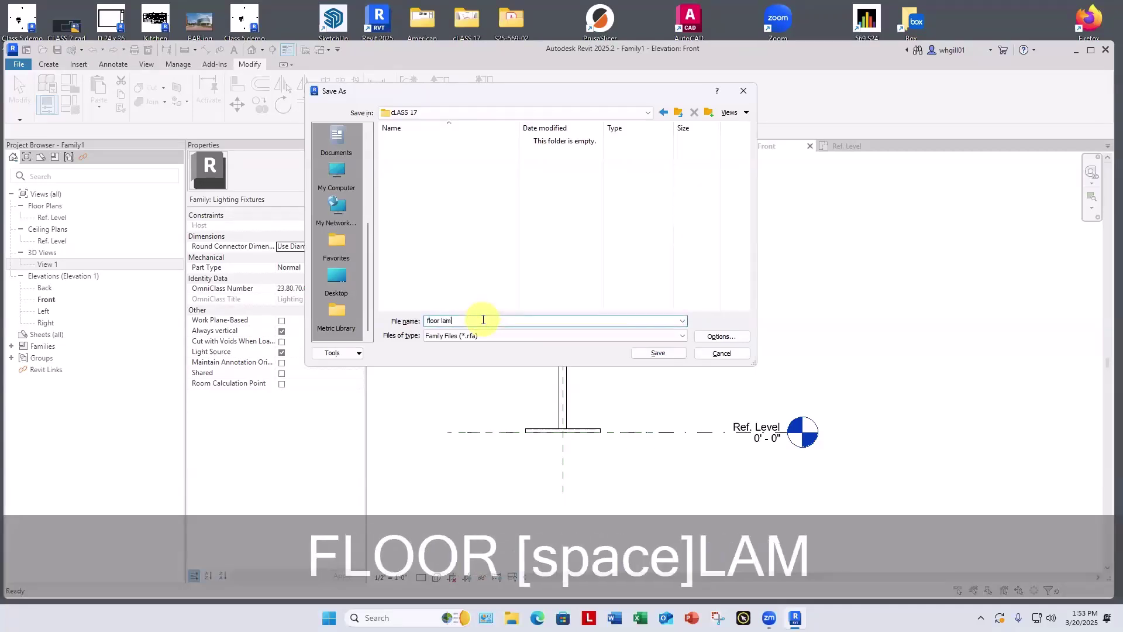
type("p demo")
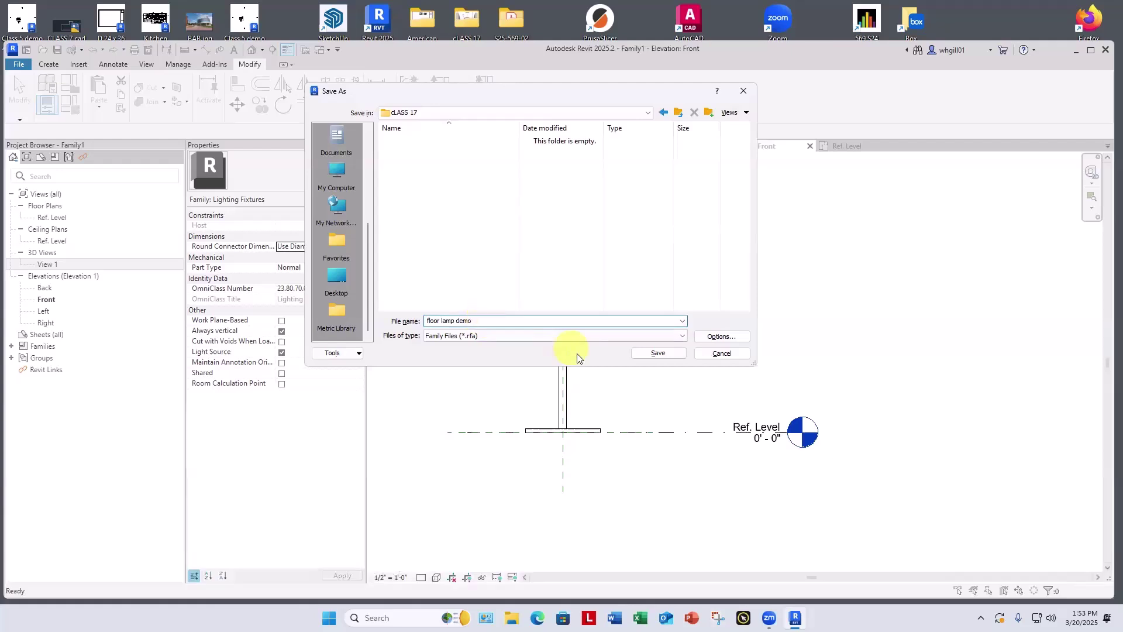
left_click(654, 352)
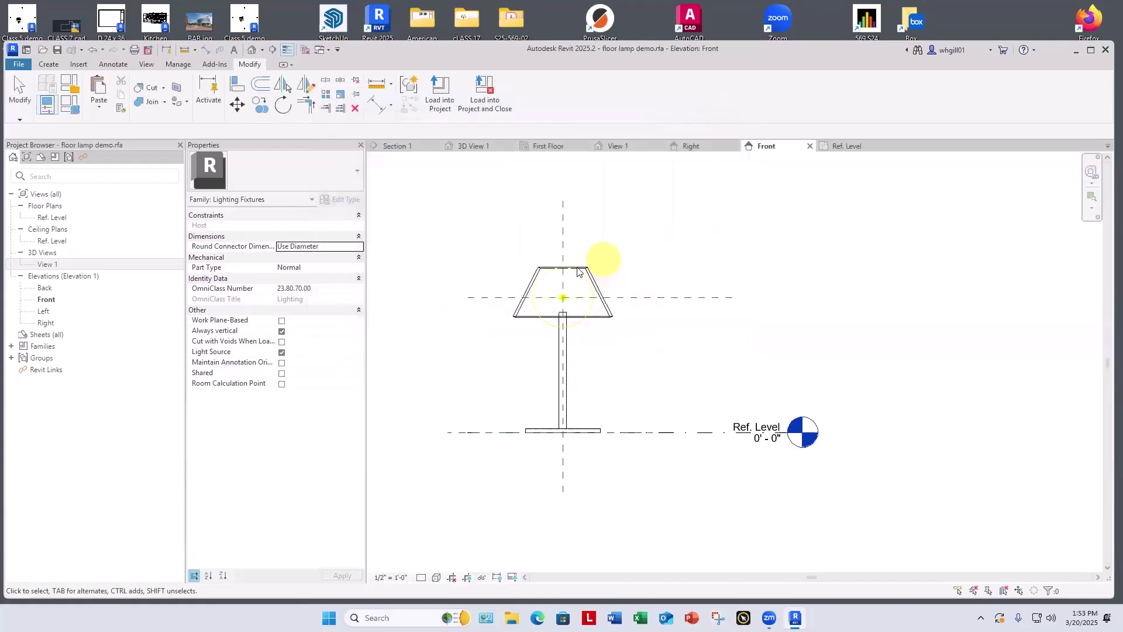
Load the lamp family into the project while closing its file, and place two floor lamps inside the room on the First Floor floor plan
left_click(482, 105)
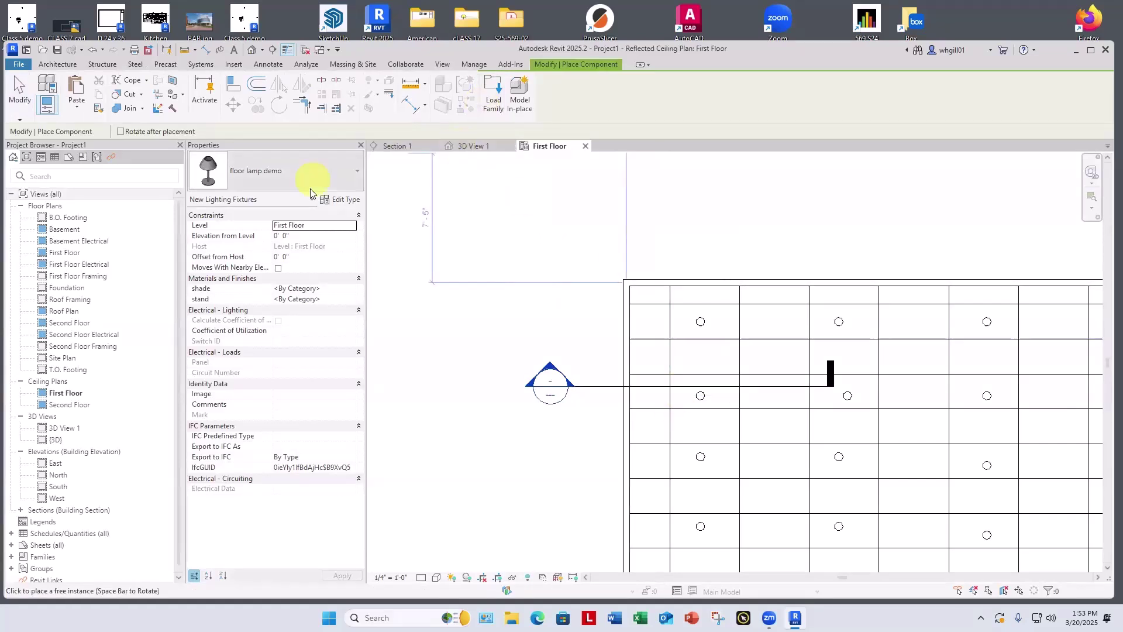
double_click(69, 253)
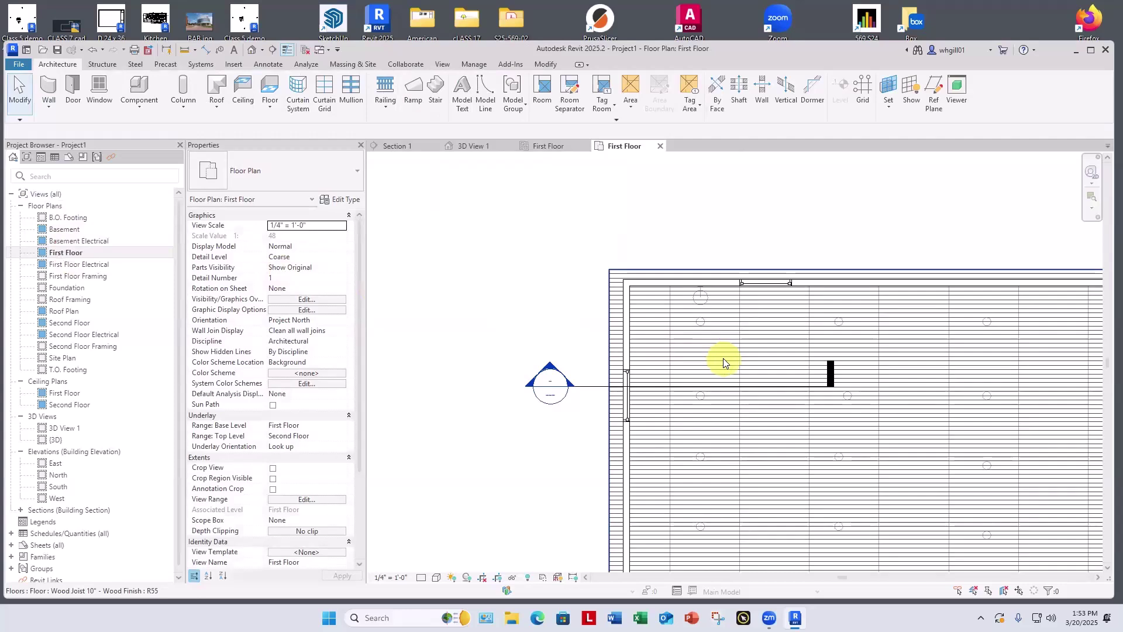
key("c")
key("m")
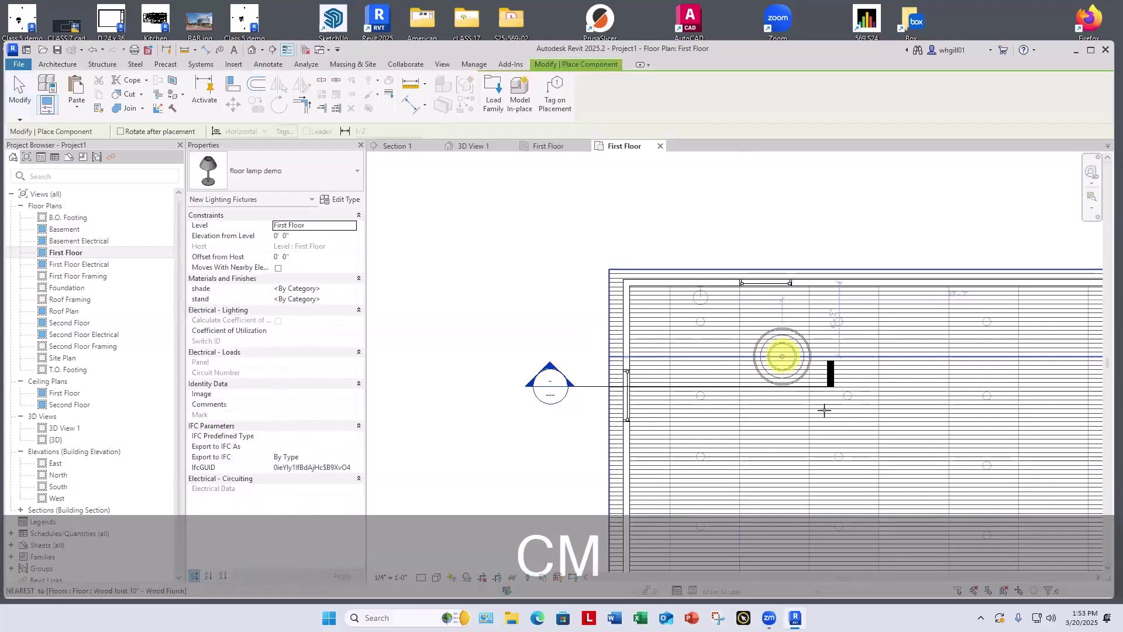
scroll(824, 410, "down", 3)
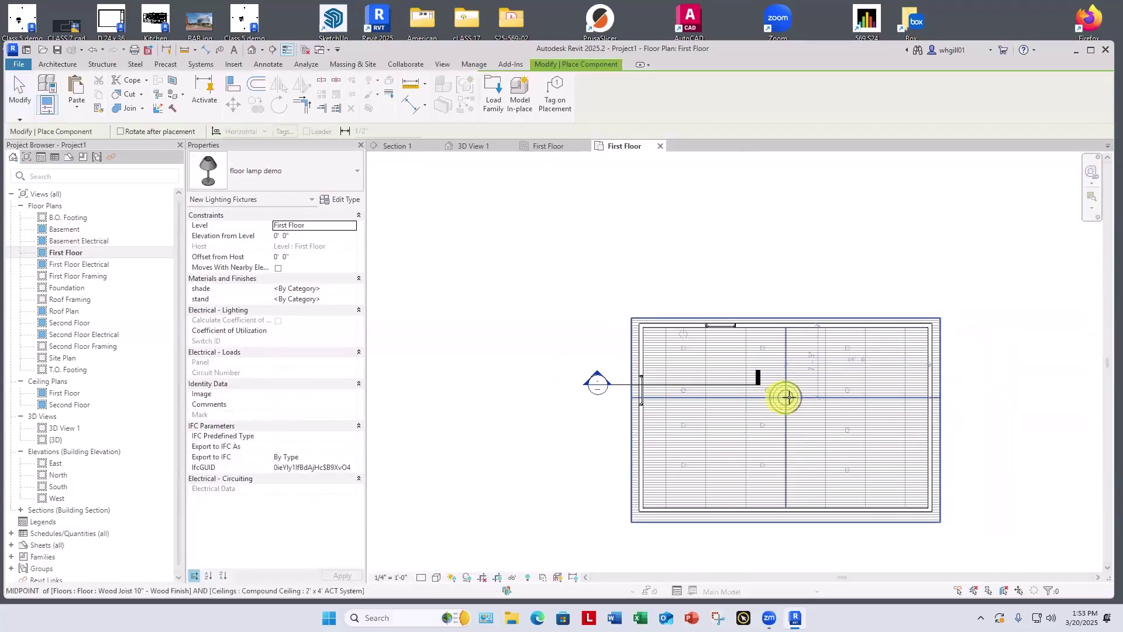
left_click(800, 403)
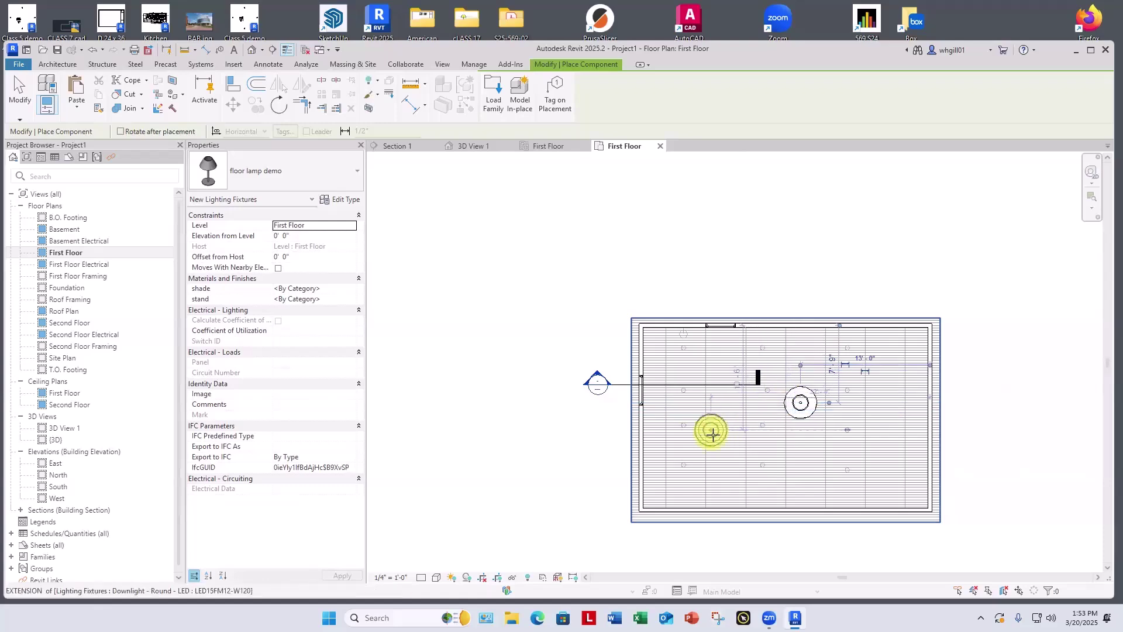
left_click(712, 433)
key("Escape")
key("Escape")
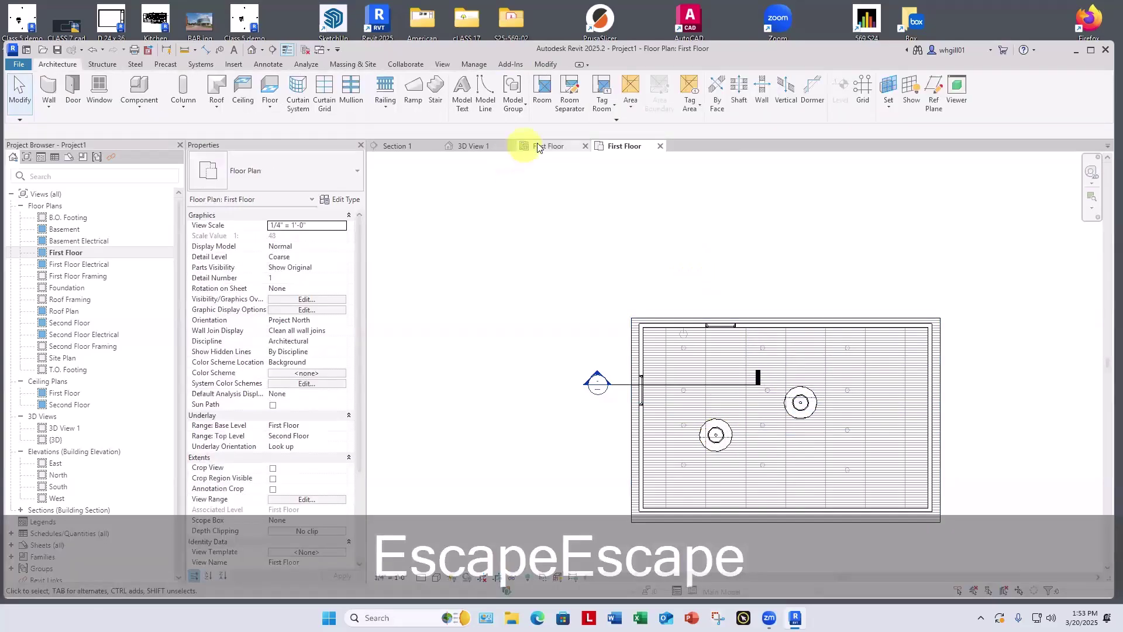
In 3D View 1, extend the crop region's lower edge downward to include the bases of both lamps
left_click(538, 148)
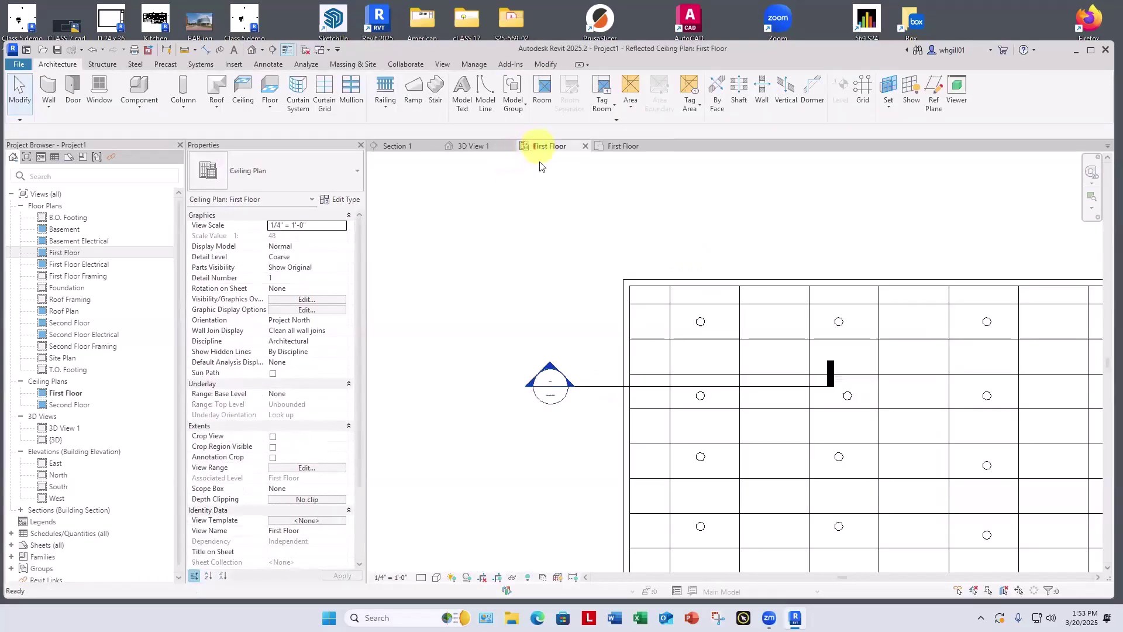
left_click(487, 148)
scroll(464, 224, "down", 3)
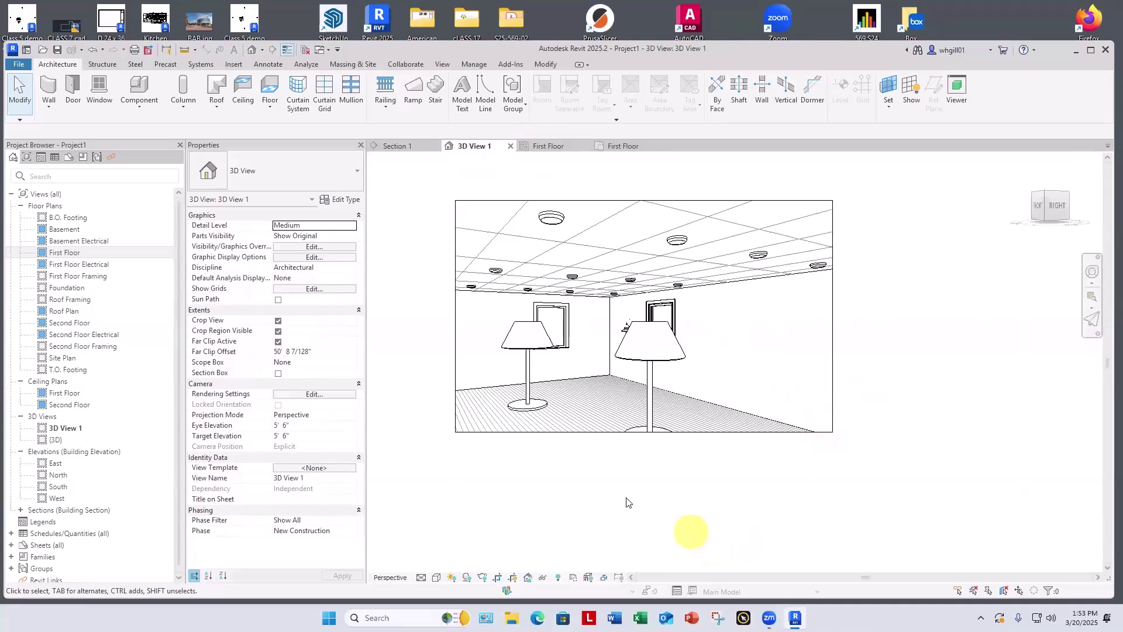
left_click(644, 432)
left_click_drag(644, 432, 644, 462)
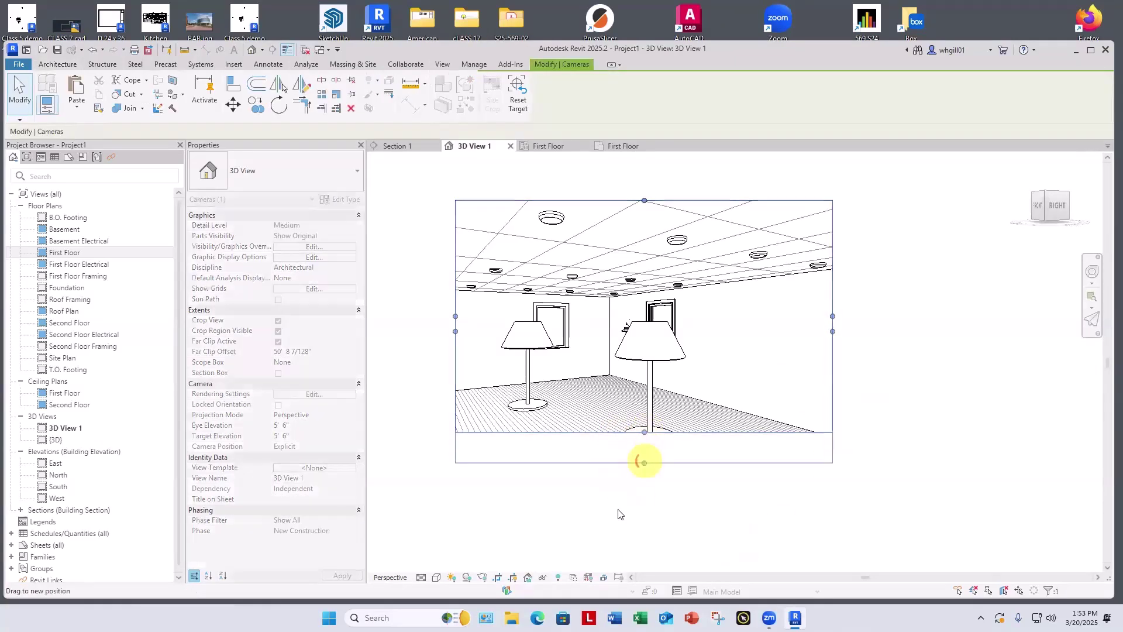
left_click(620, 510)
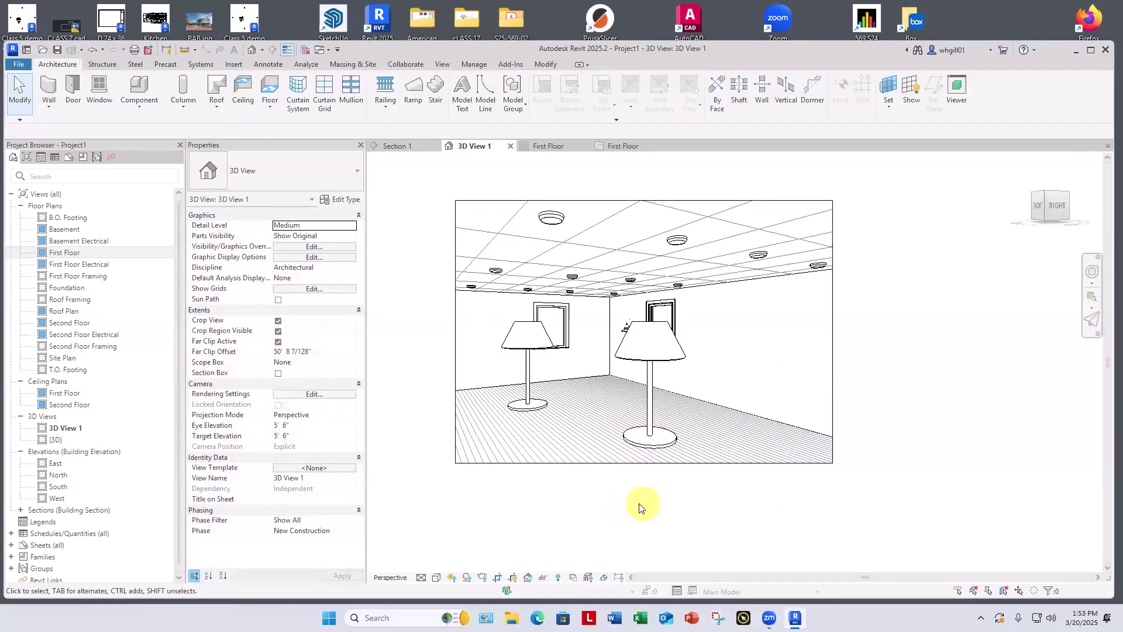
Hide all the round LED ceiling downlights visible in 3D View 1 as elements
left_click(553, 221)
key("Escape")
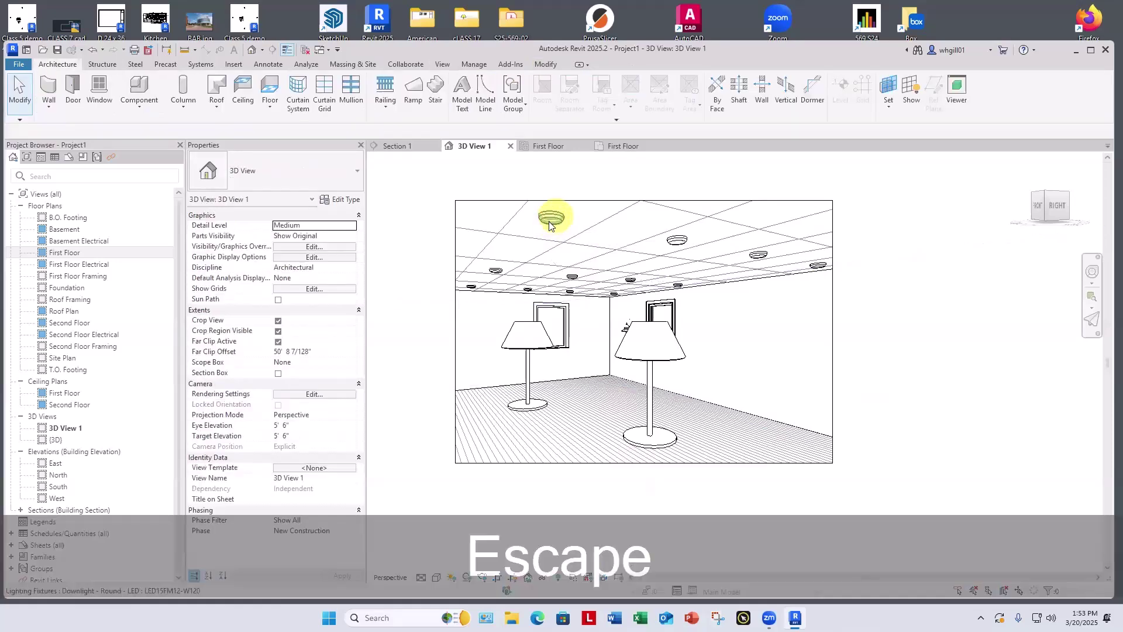
left_click(549, 224)
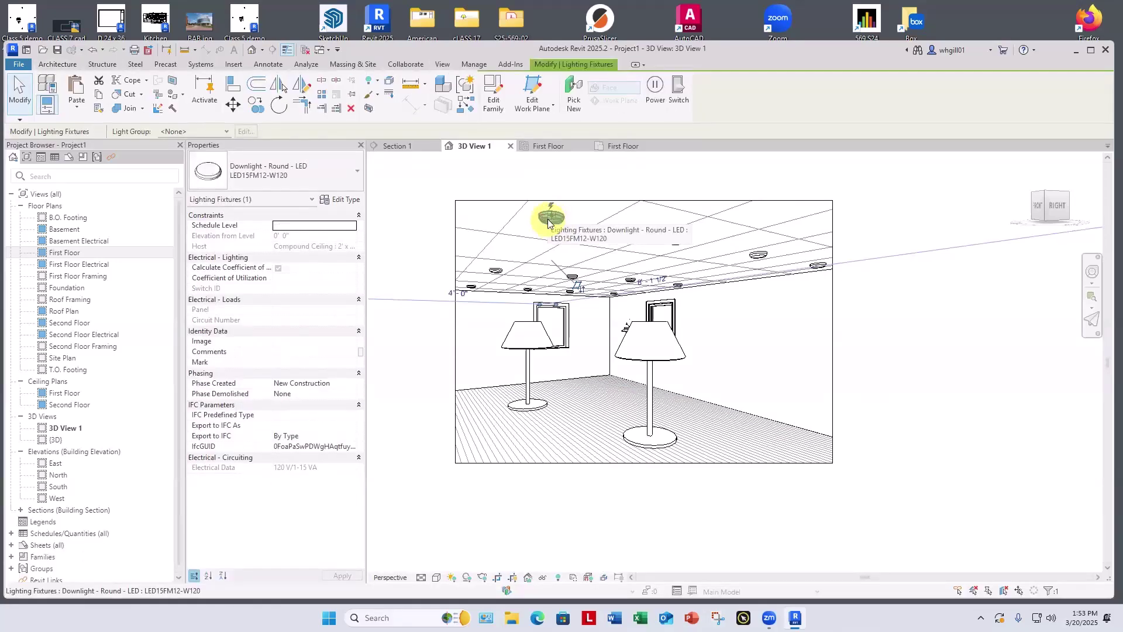
right_click(548, 223)
mouse_move(602, 348)
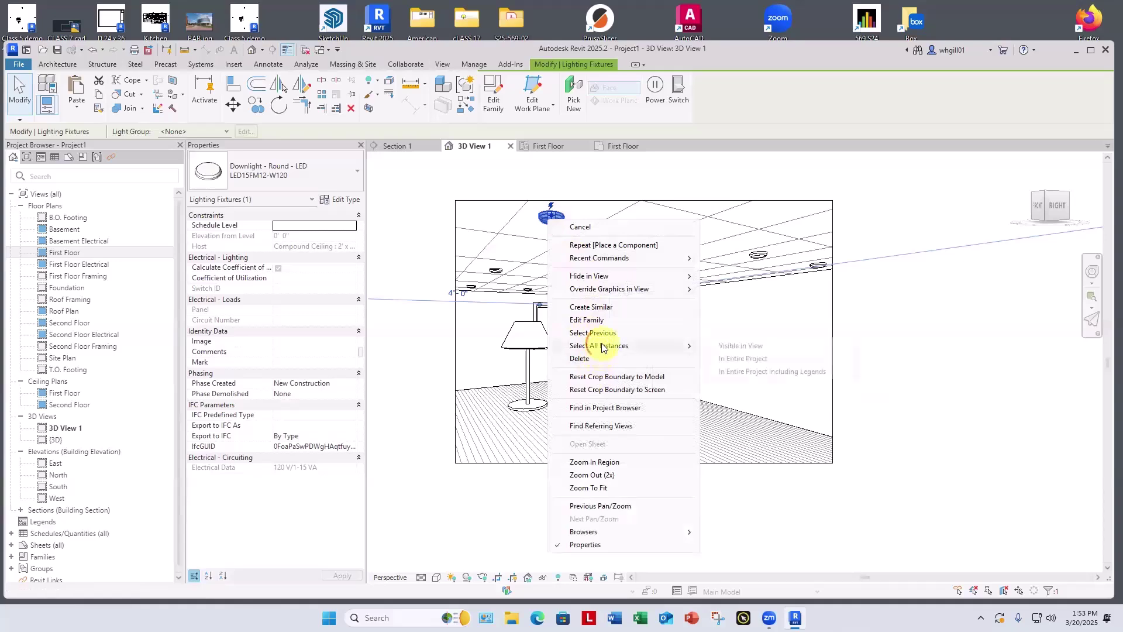
left_click(733, 345)
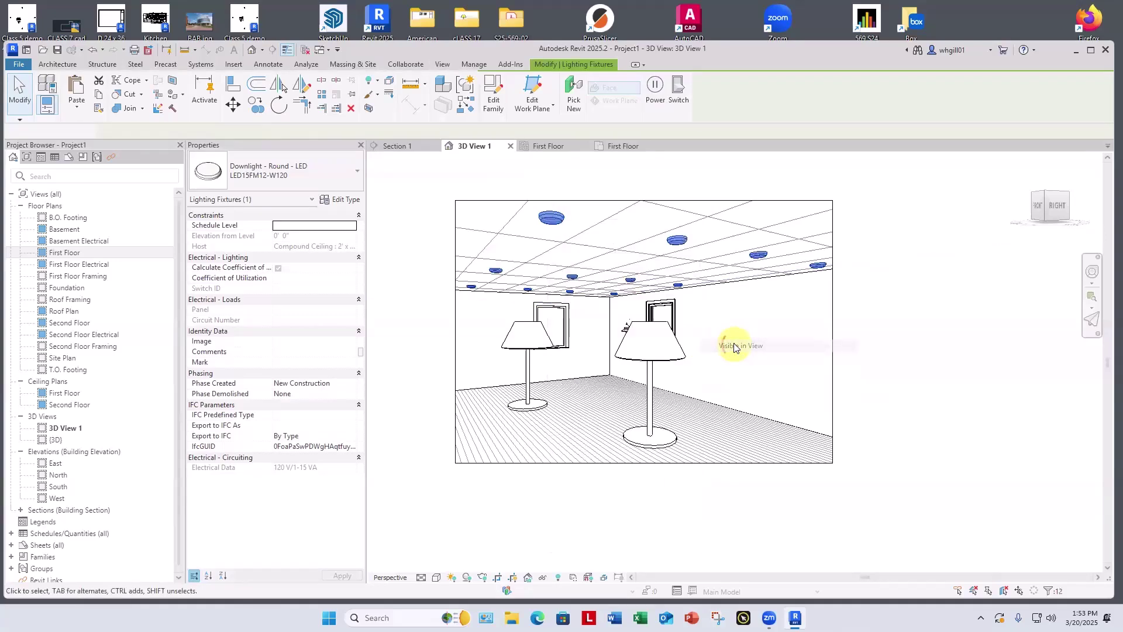
right_click(590, 220)
left_click(628, 275)
left_click(726, 274)
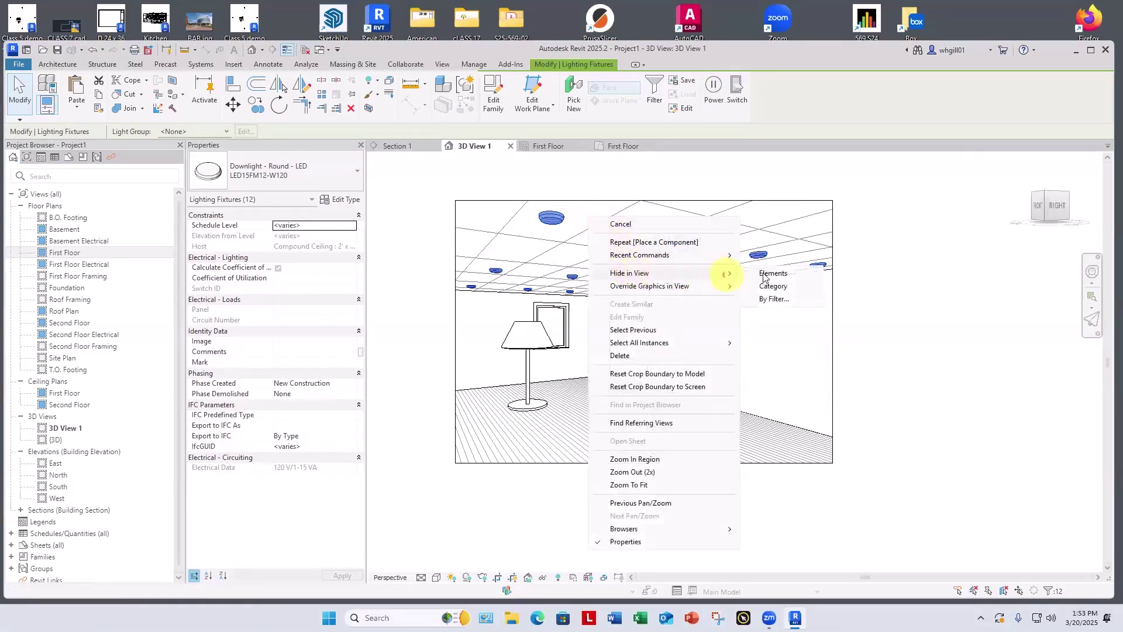
left_click(769, 275)
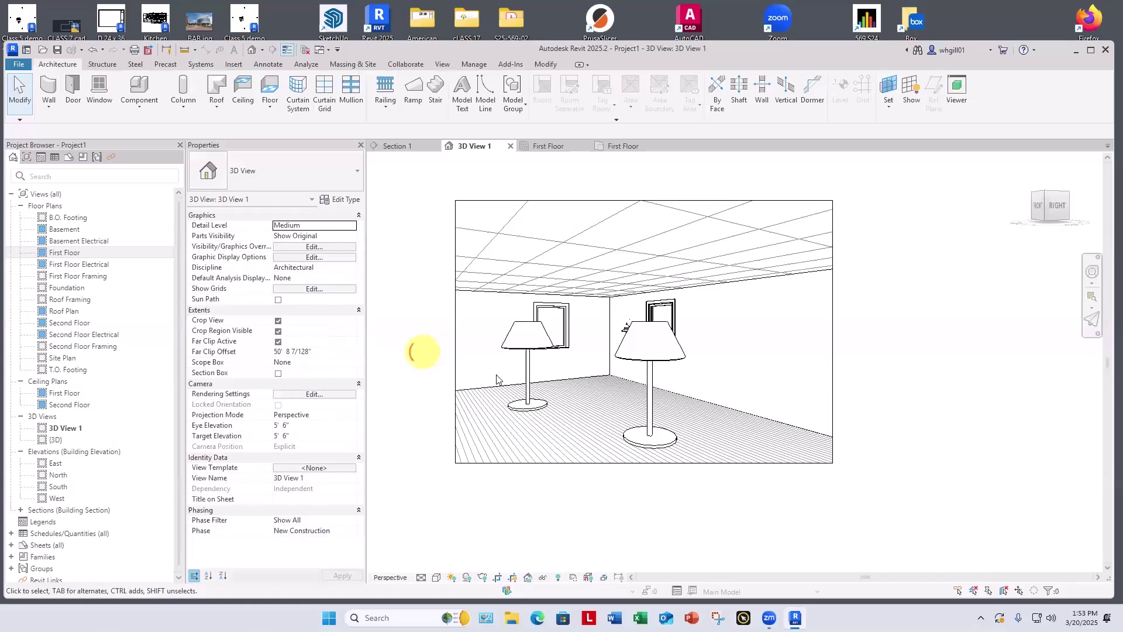
Move the nearer floor lamp toward the right-hand wall and check the photometric type parameters of the floor lamp demo type
left_click_drag(652, 351, 720, 359)
left_click(341, 199)
left_click_drag(391, 296, 396, 453)
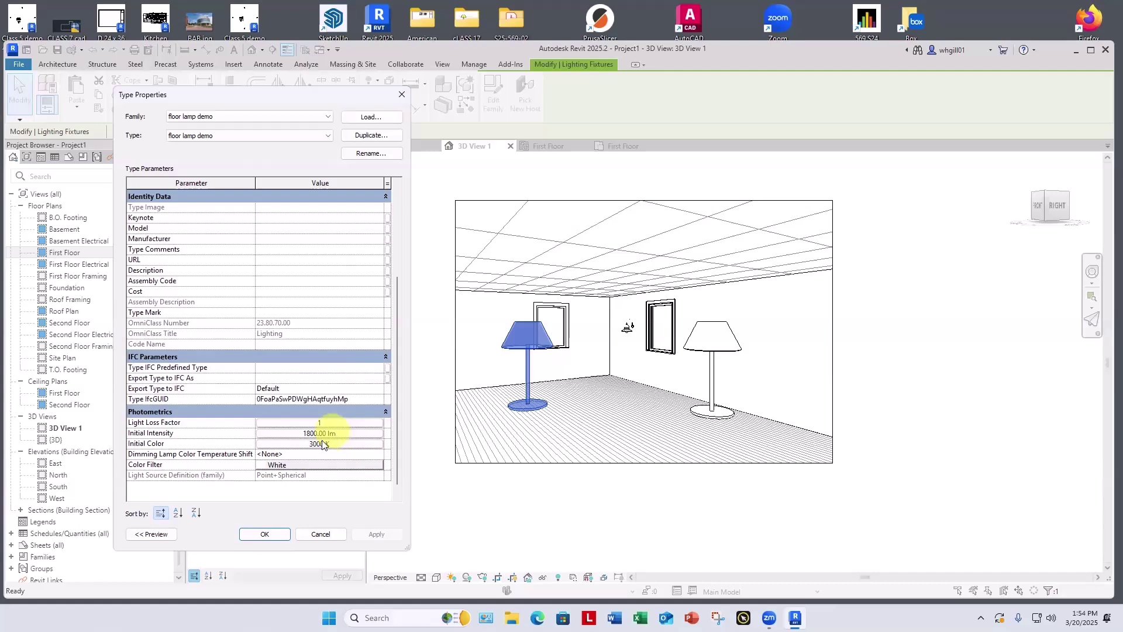
left_click(266, 535)
left_click(418, 394)
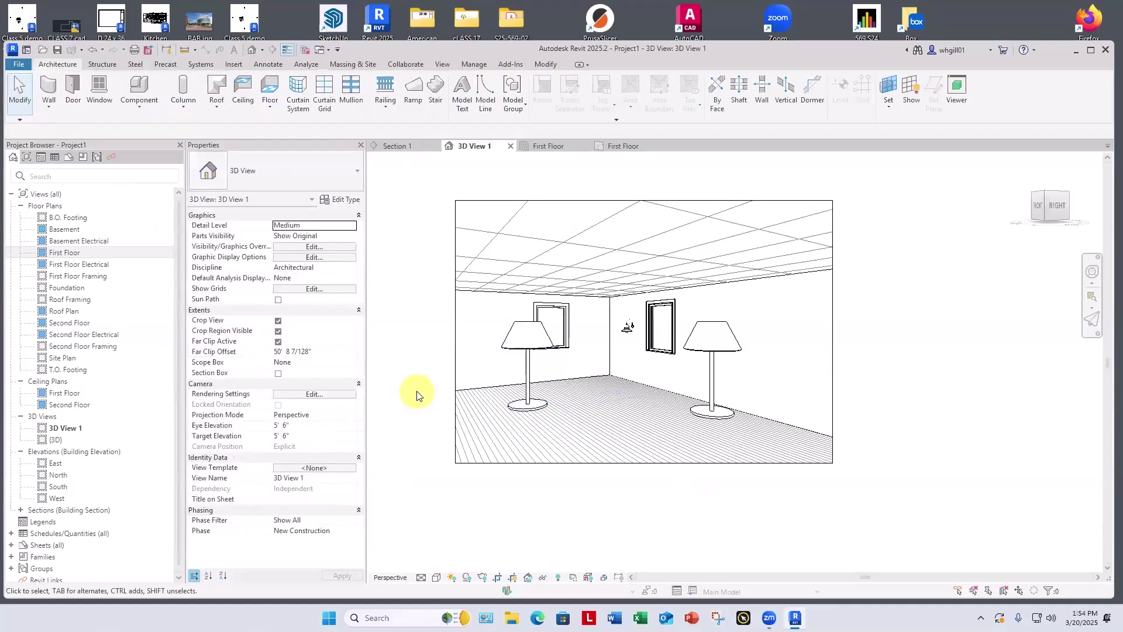
Render 3D View 1 and inspect the lampshades up close in the rendered image
key("r")
key("r")
left_click(316, 202)
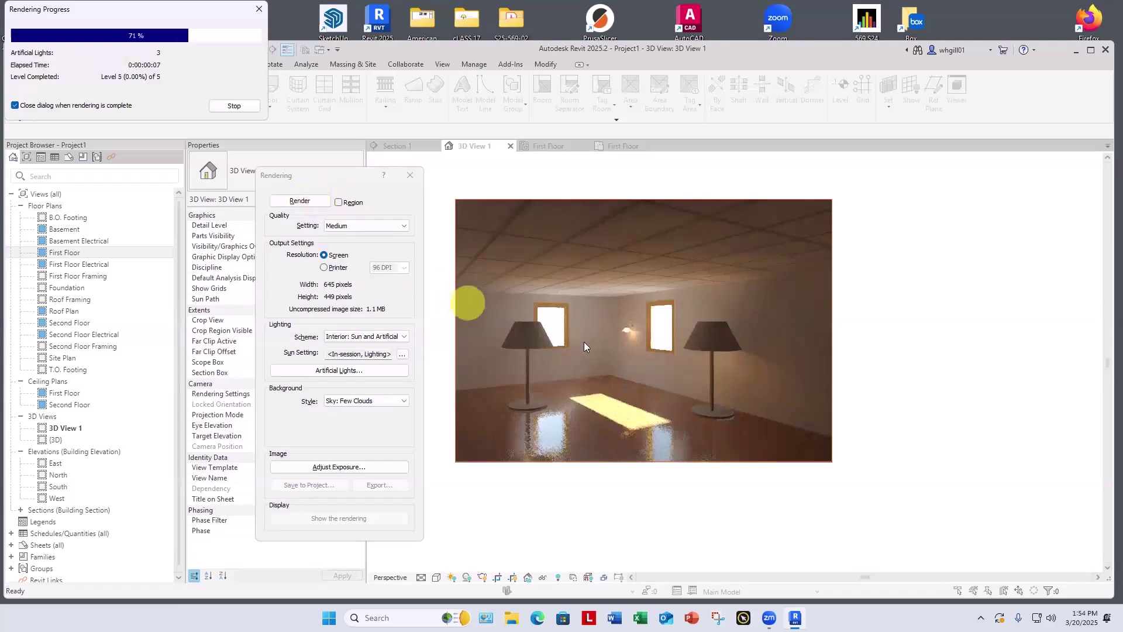
scroll(725, 361, "up", 4)
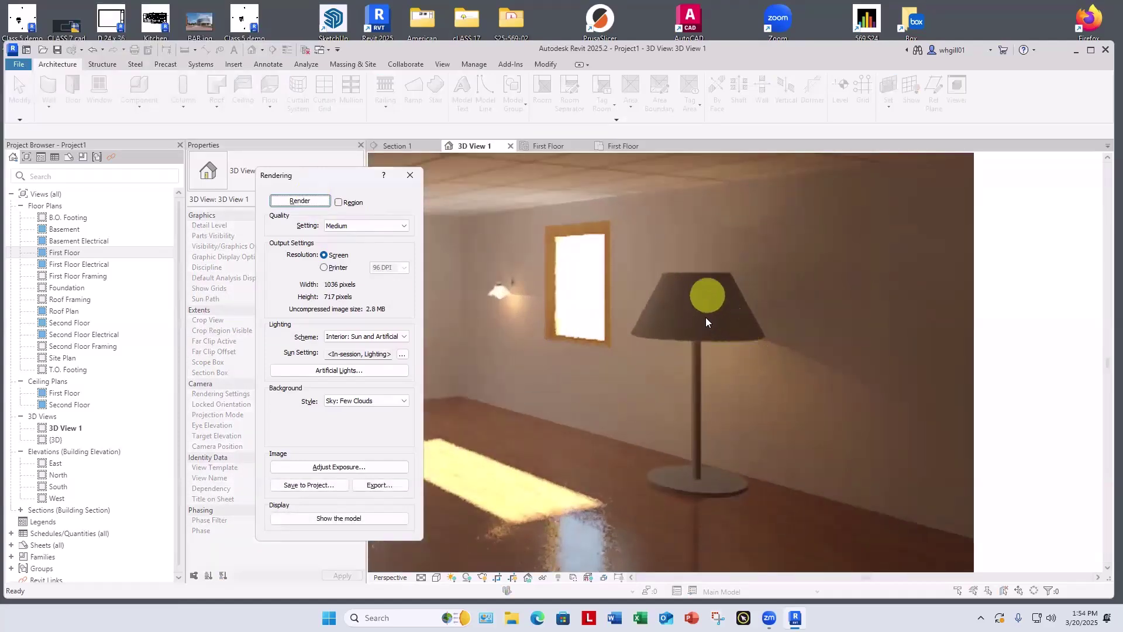
scroll(742, 345, "down", 3)
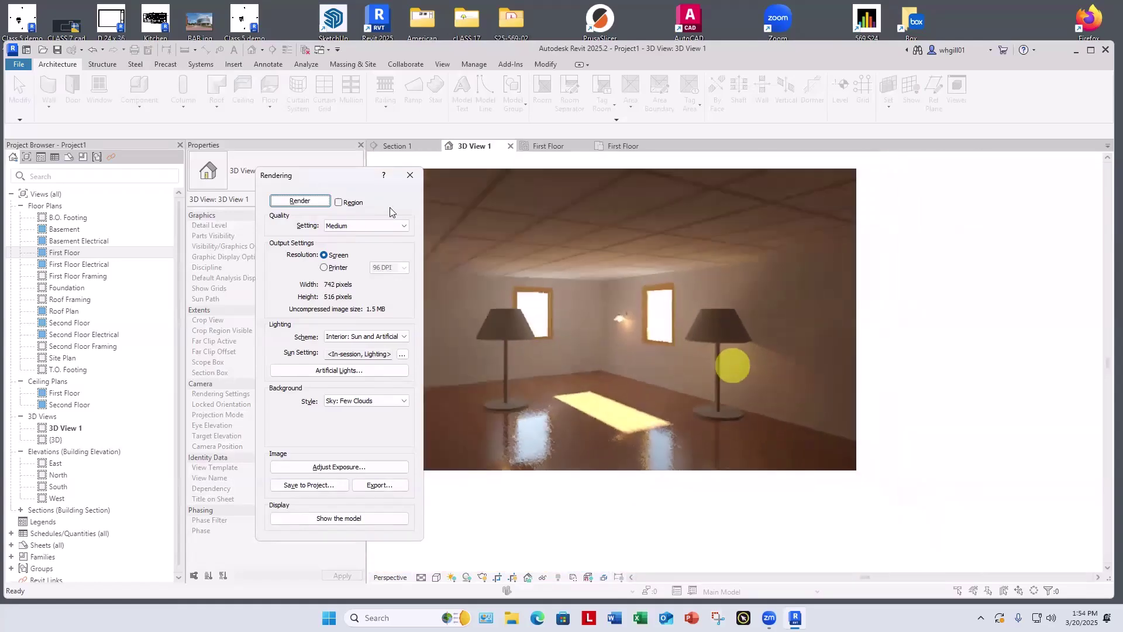
left_click(408, 175)
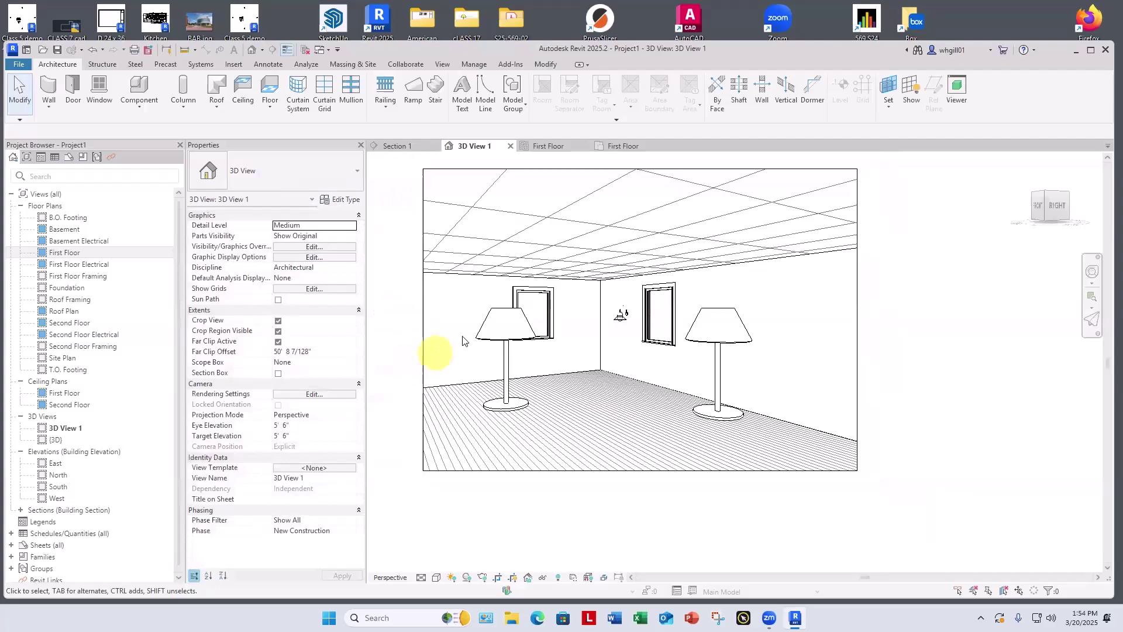
Choose the Linen, Beige material for the shade parameter of the left floor lamp
left_click(480, 333)
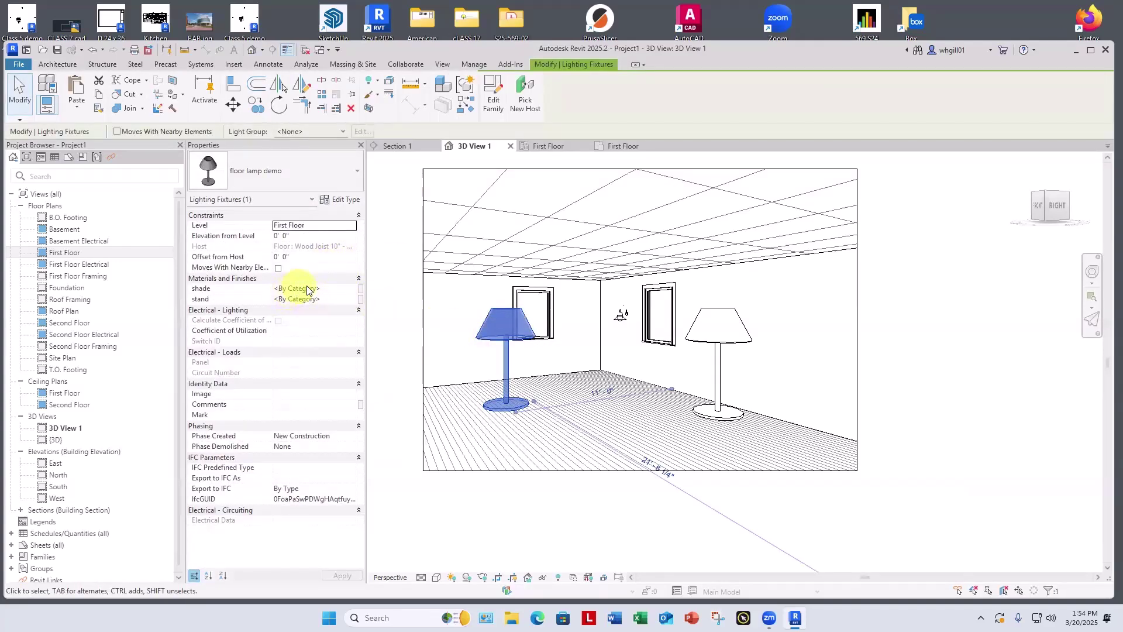
left_click(332, 289)
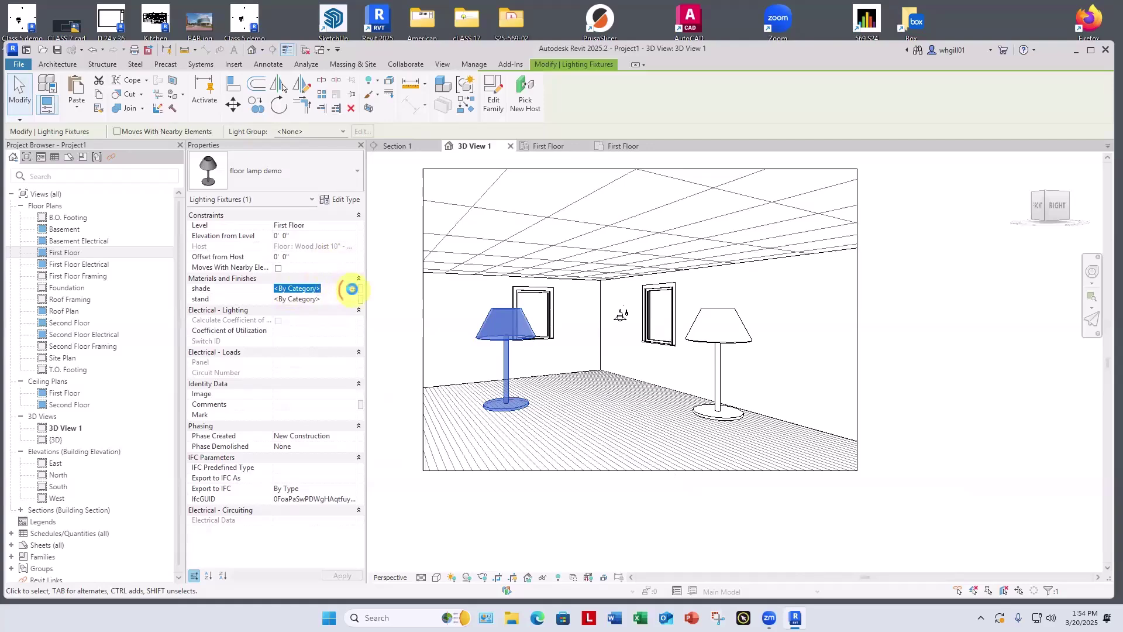
left_click(352, 289)
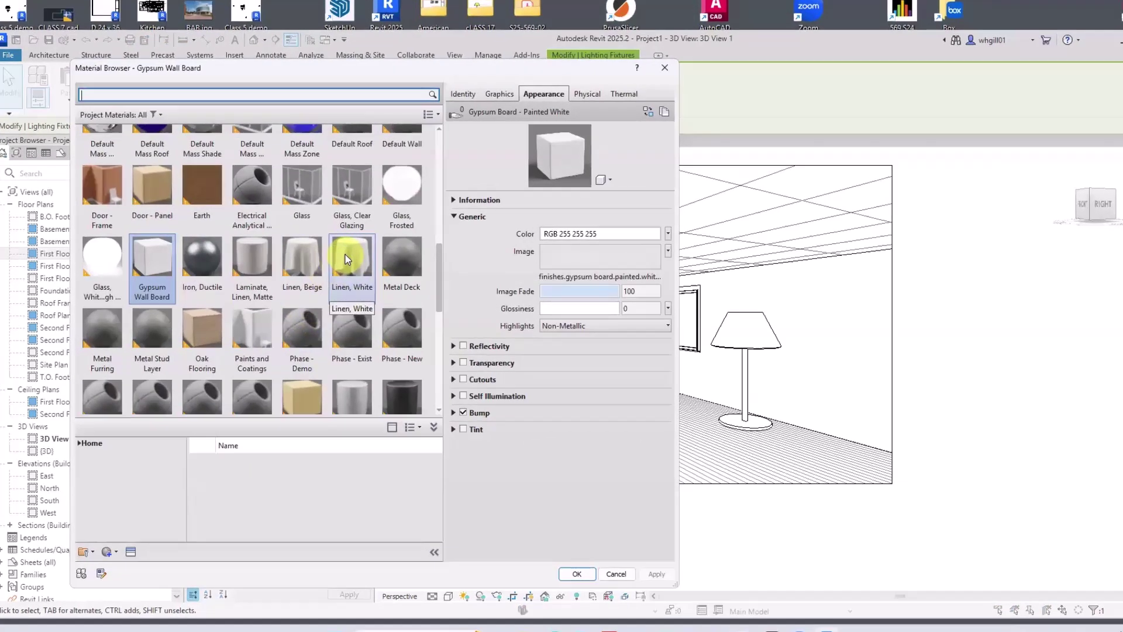
scroll(338, 252, "down", 6)
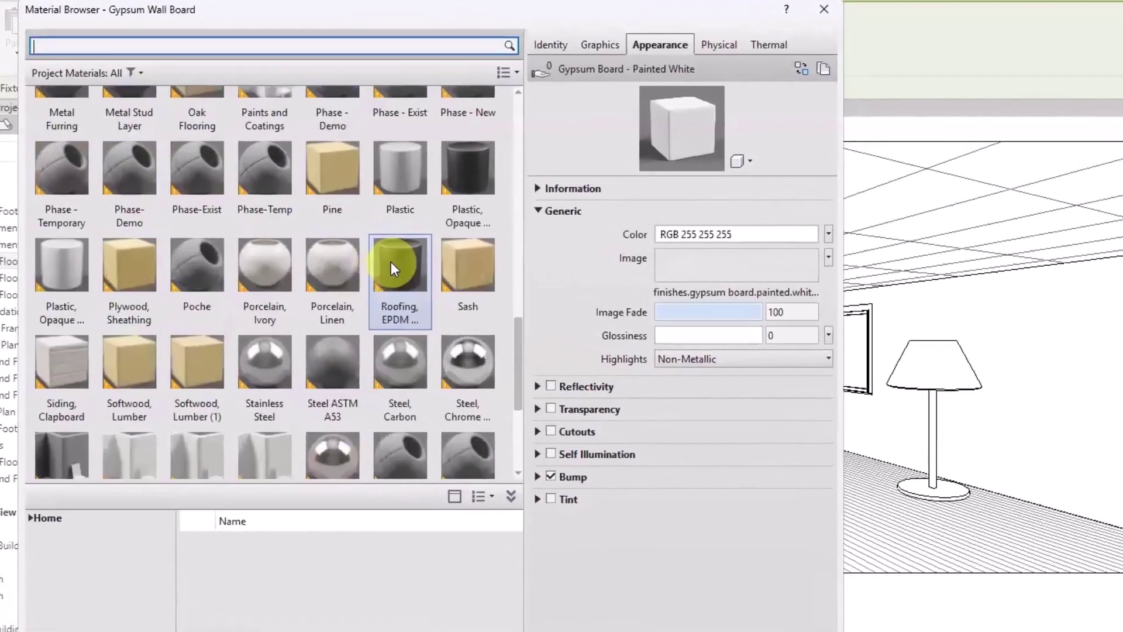
scroll(399, 263, "up", 5)
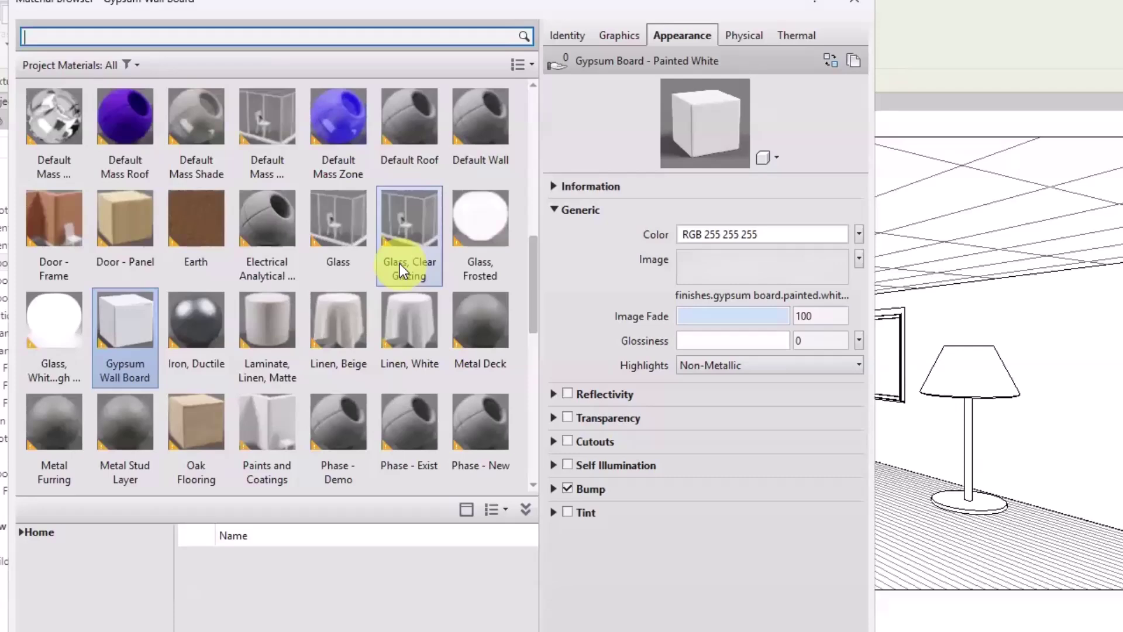
scroll(399, 264, "up", 6)
scroll(399, 263, "down", 3)
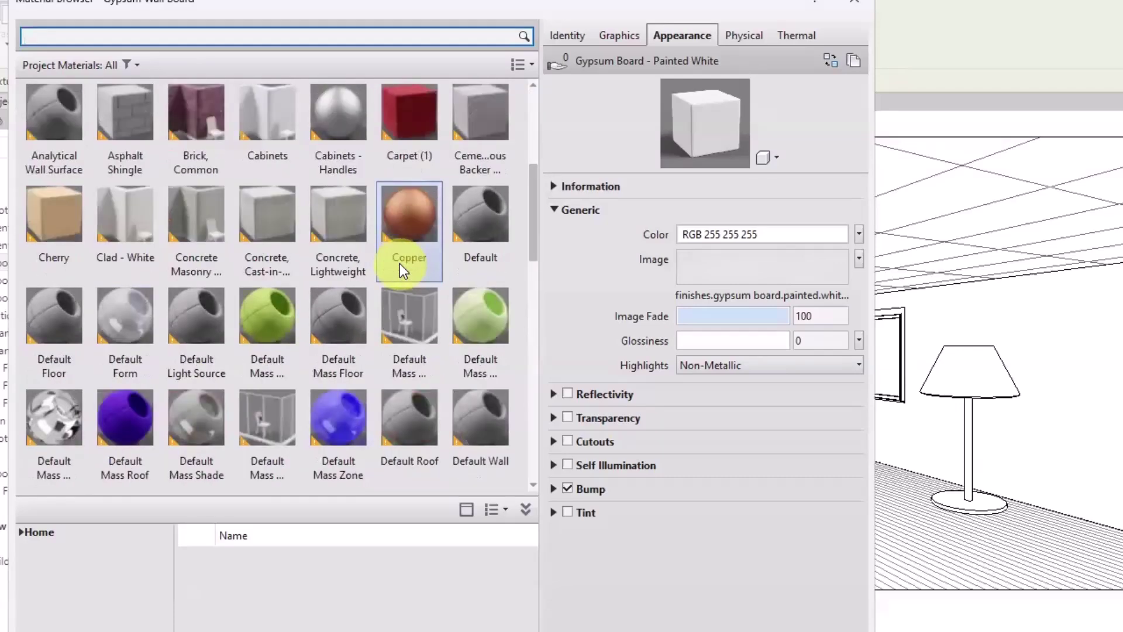
scroll(399, 263, "down", 2)
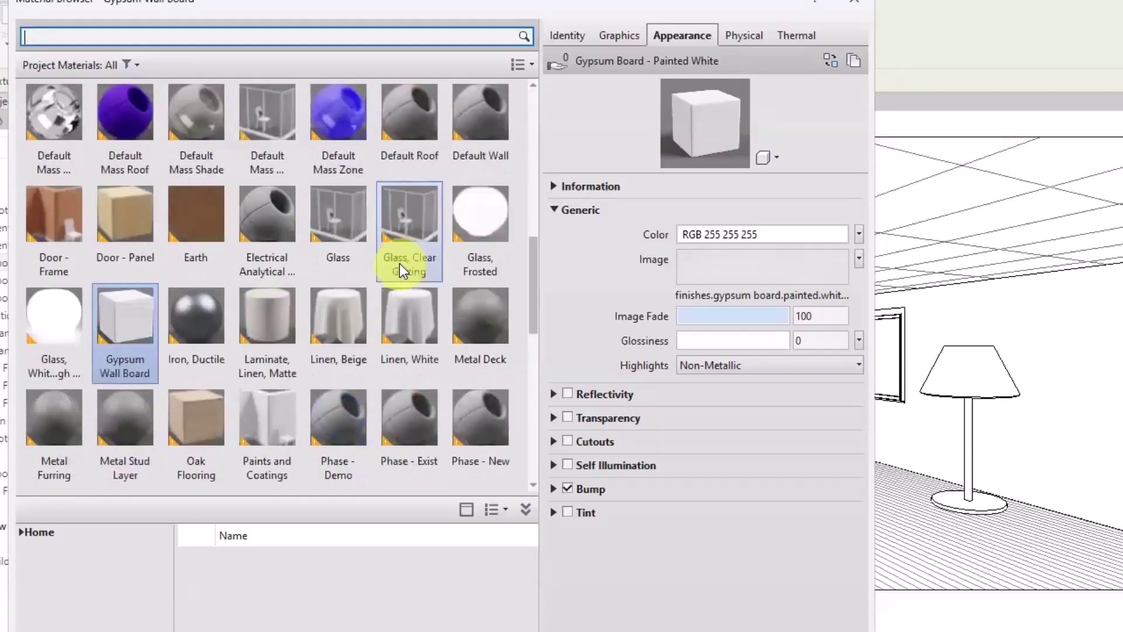
left_click(338, 318)
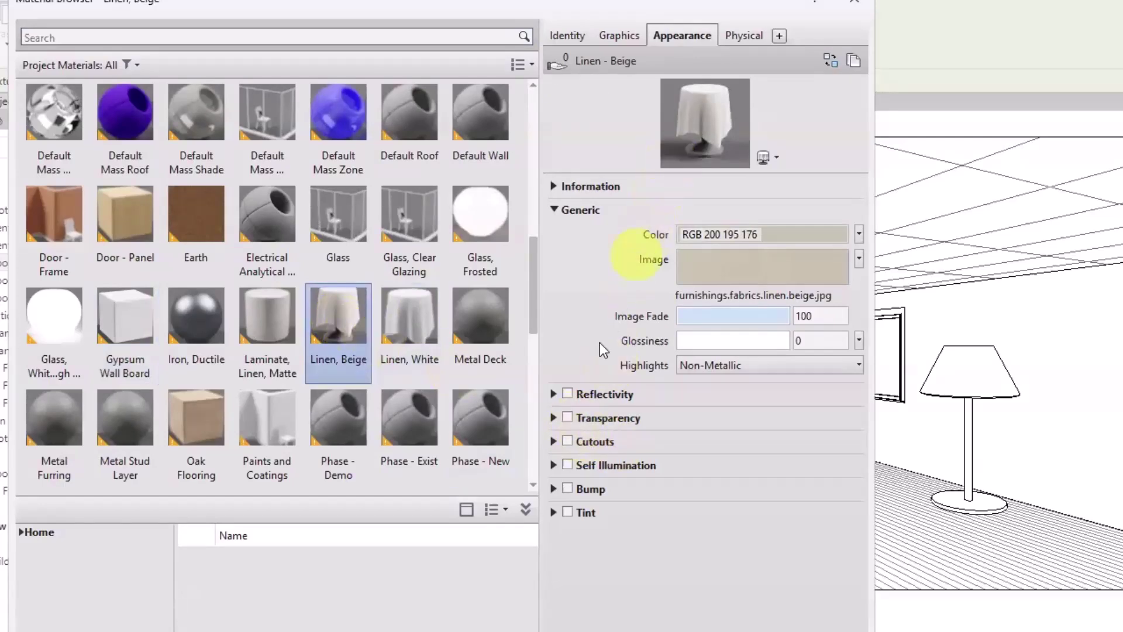
Enable transparency in the Linen, Beige appearance with an amount of 50 and a translucency of 50, and apply the material
left_click(567, 418)
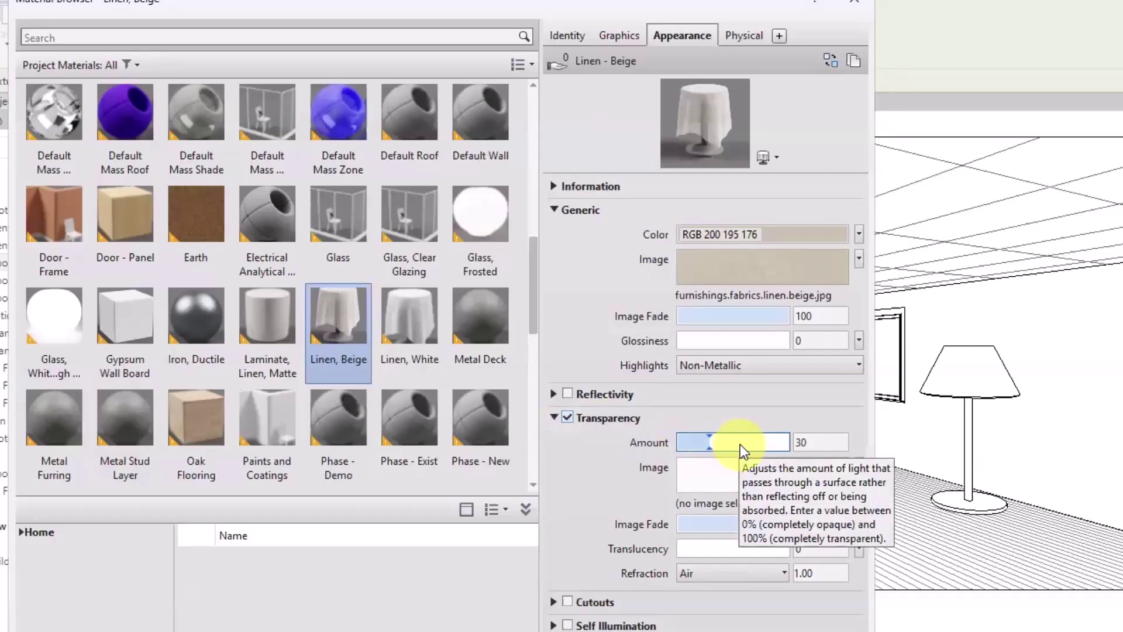
left_click_drag(710, 444, 731, 446)
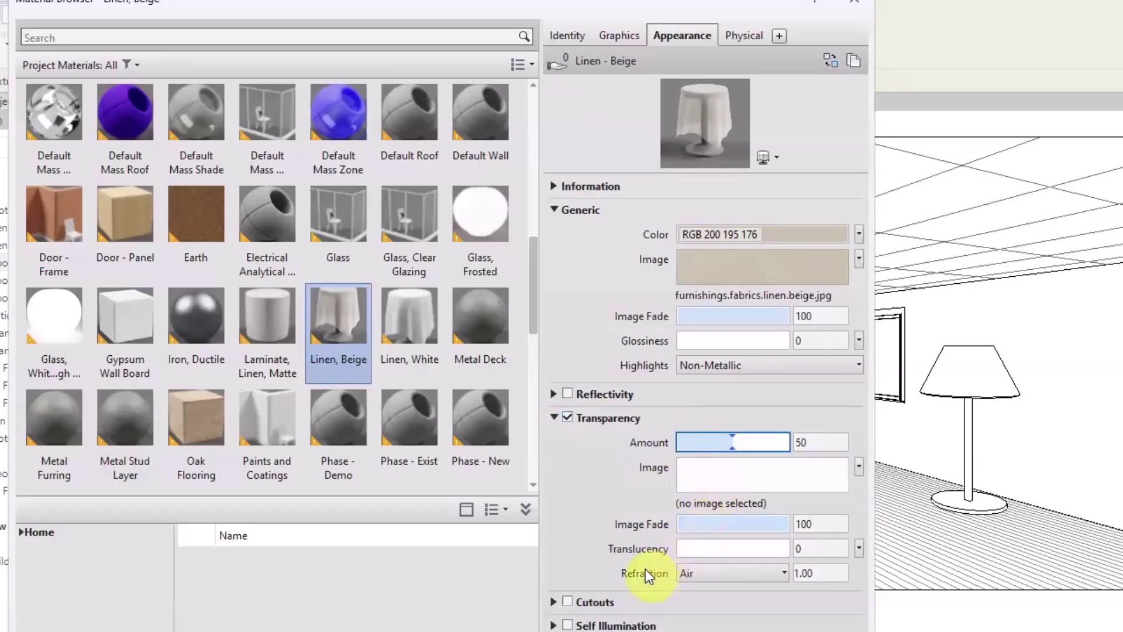
left_click(726, 547)
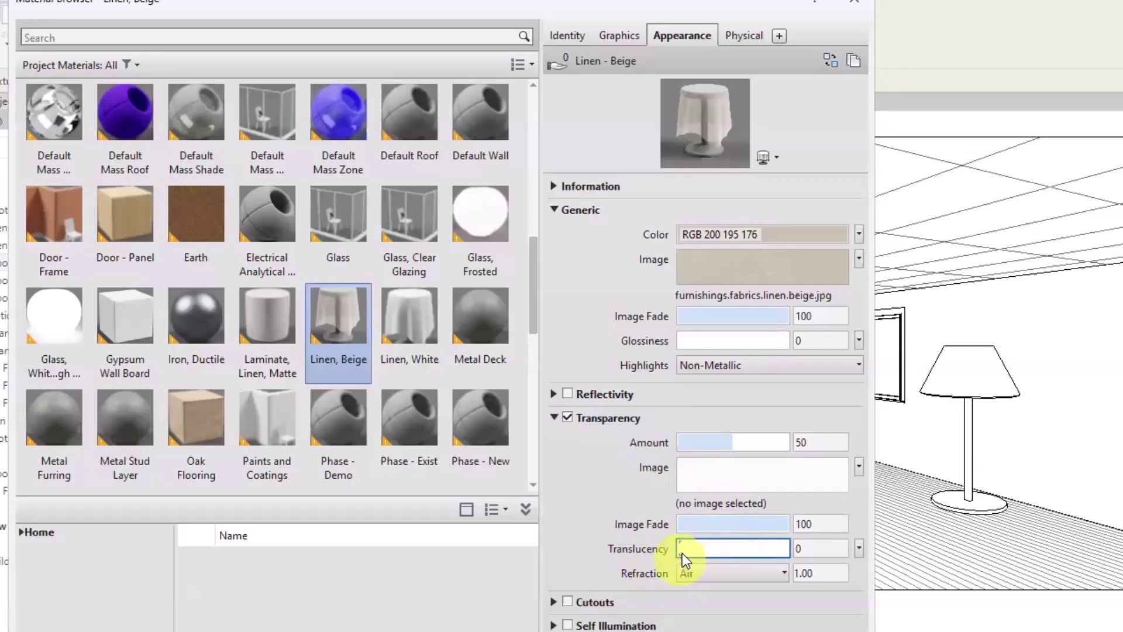
left_click_drag(722, 551, 739, 551)
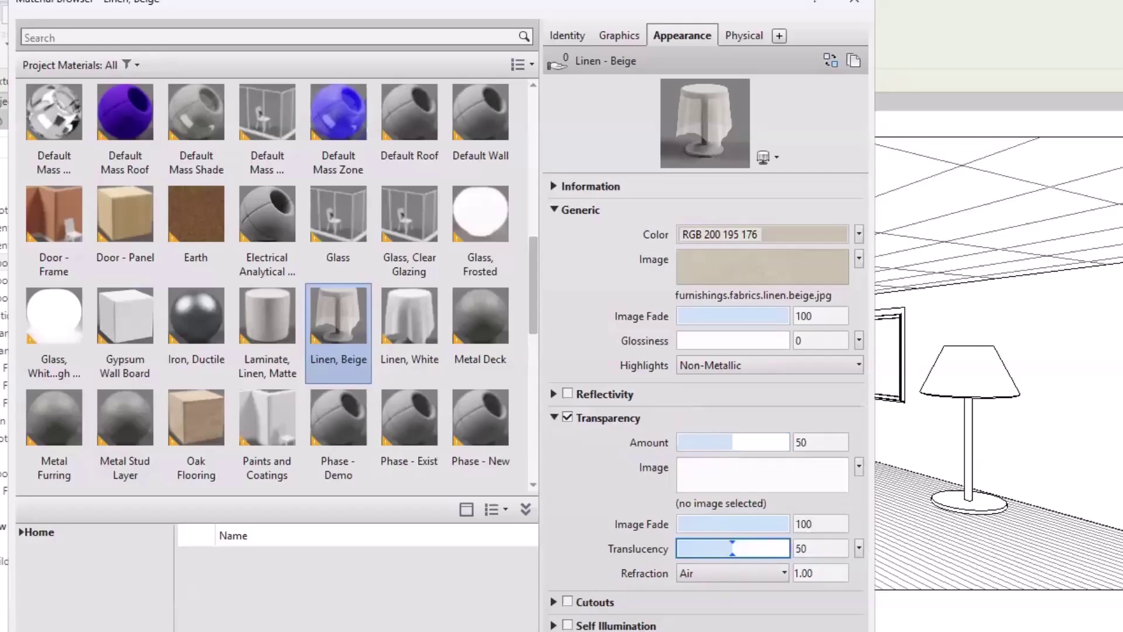
key("Return")
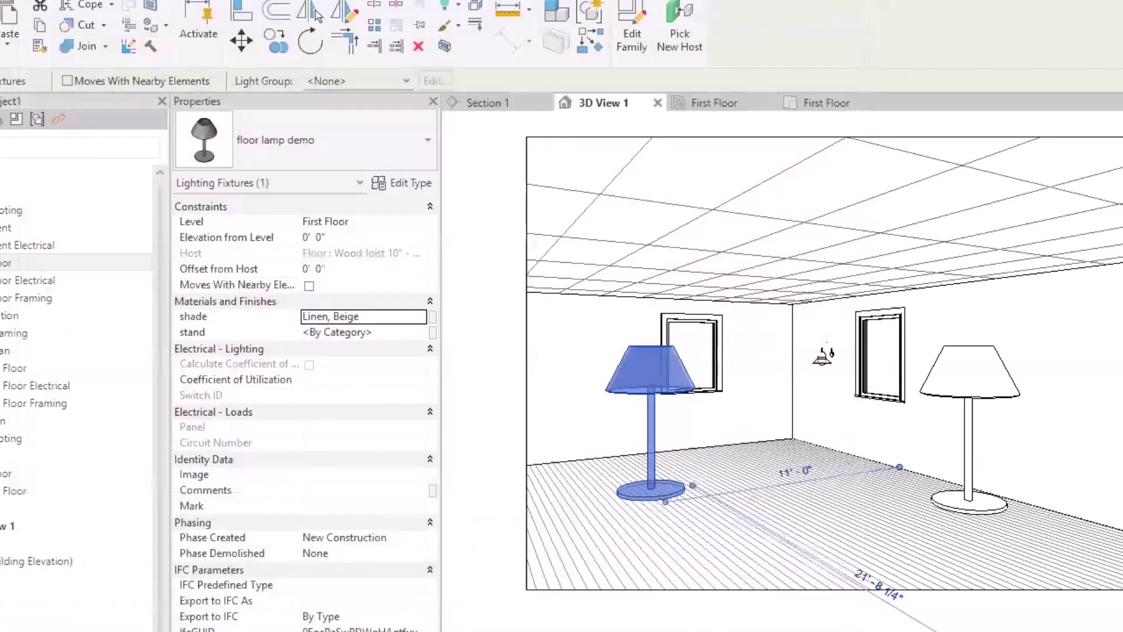
Render the camera view again to compare the linen-shaded lamp with the other lamp
key("Escape")
key("r")
key("r")
left_click(333, 186)
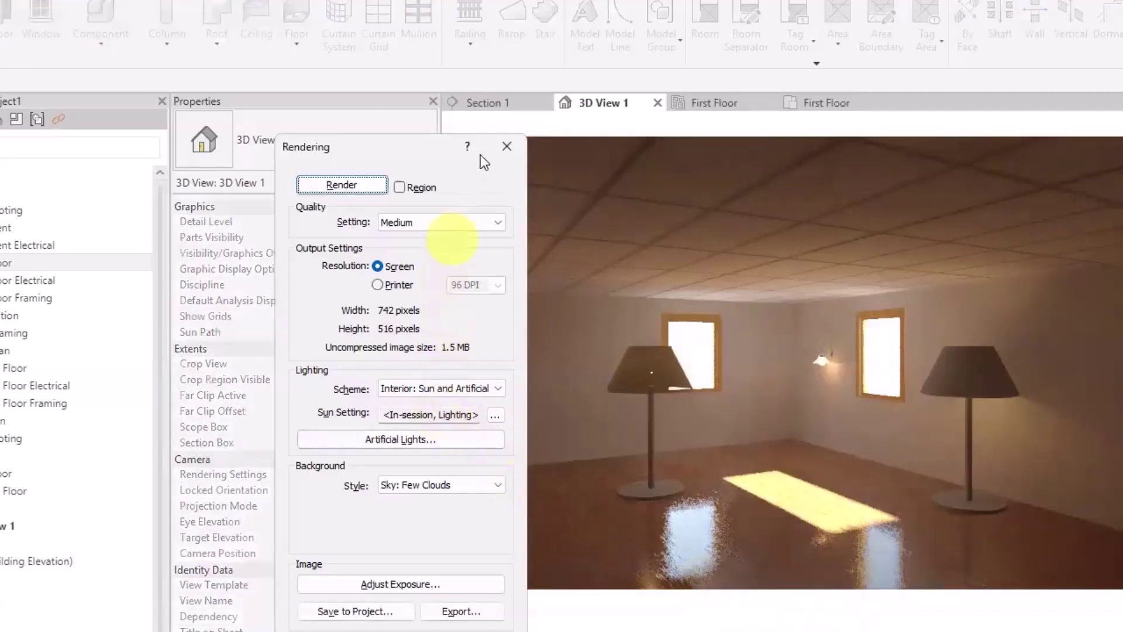
left_click(507, 144)
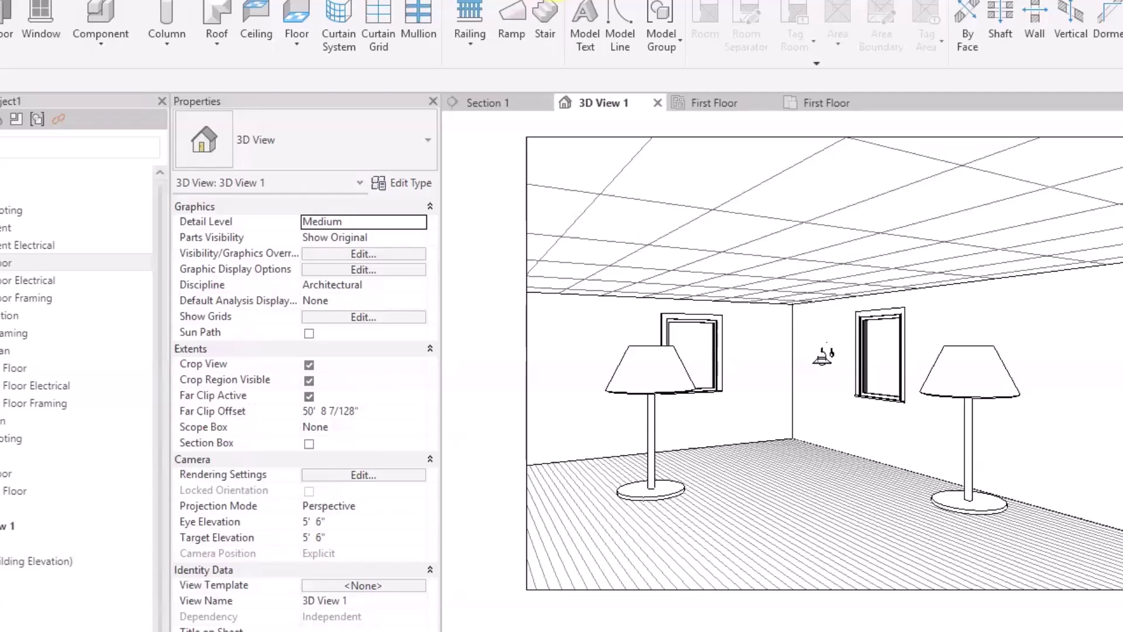
Raise the translucency of the Linen, Beige material in the project's materials
left_click(941, 360)
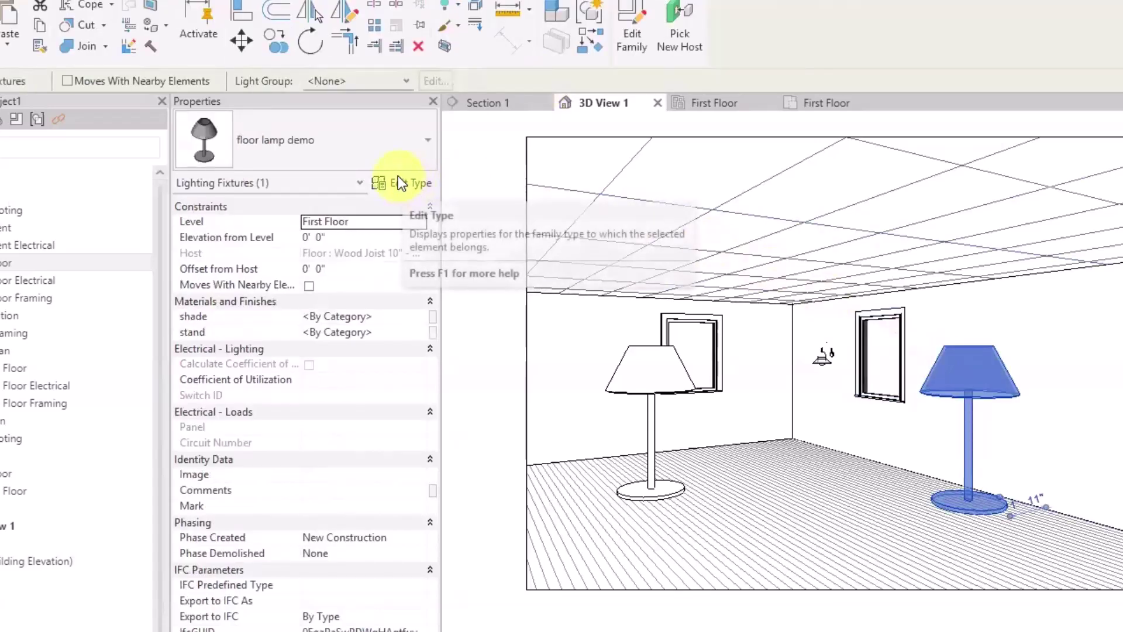
key("Escape")
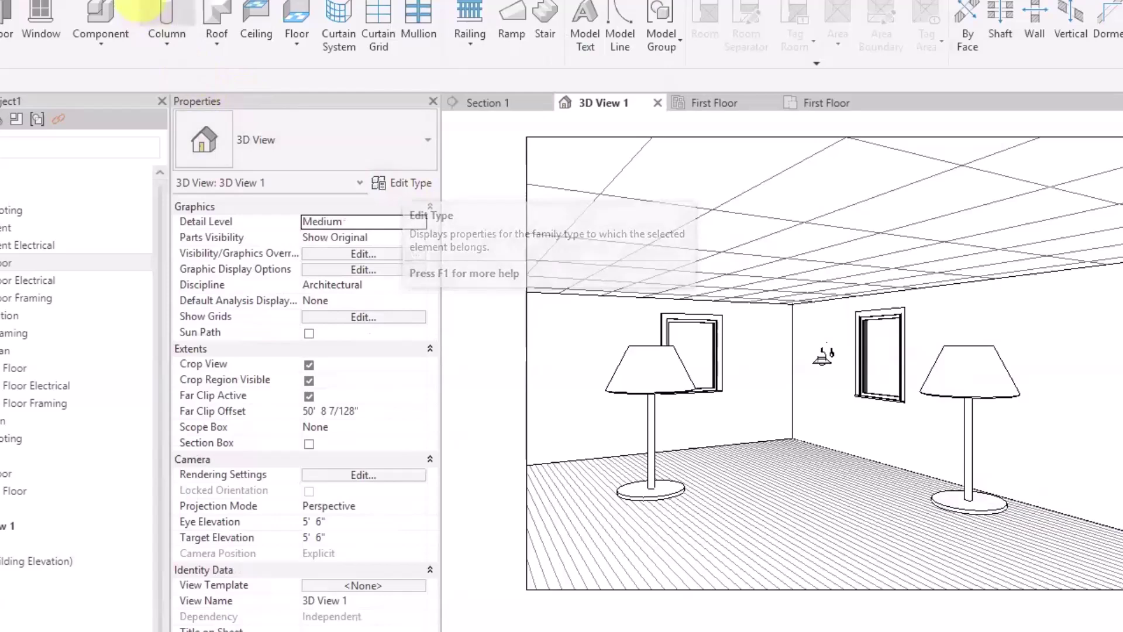
left_click(596, 0)
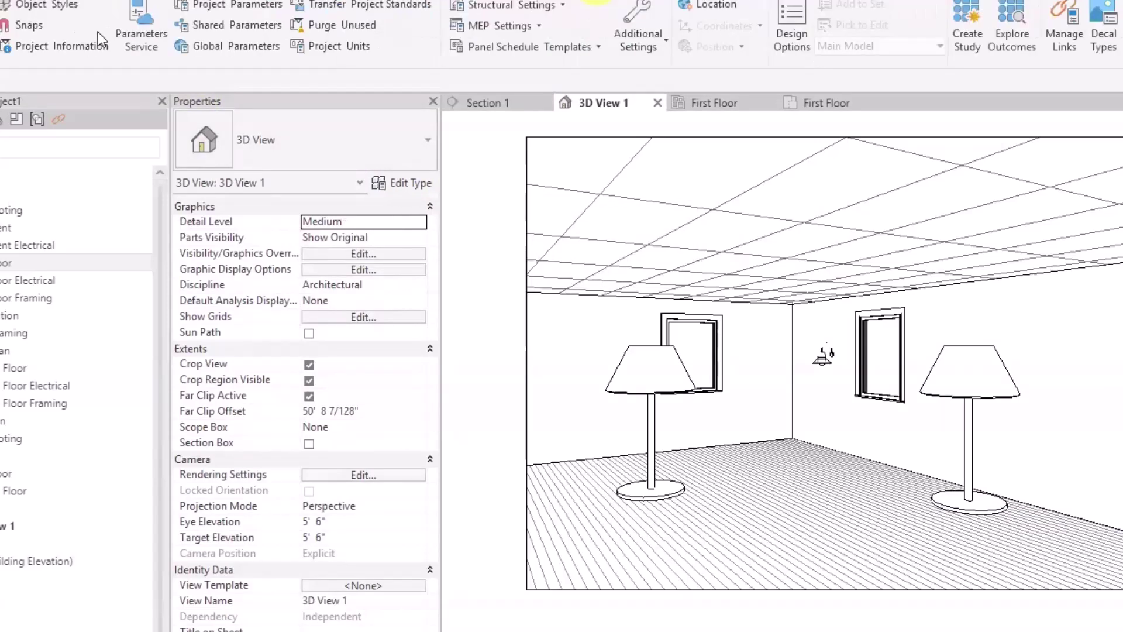
left_click(0, 24)
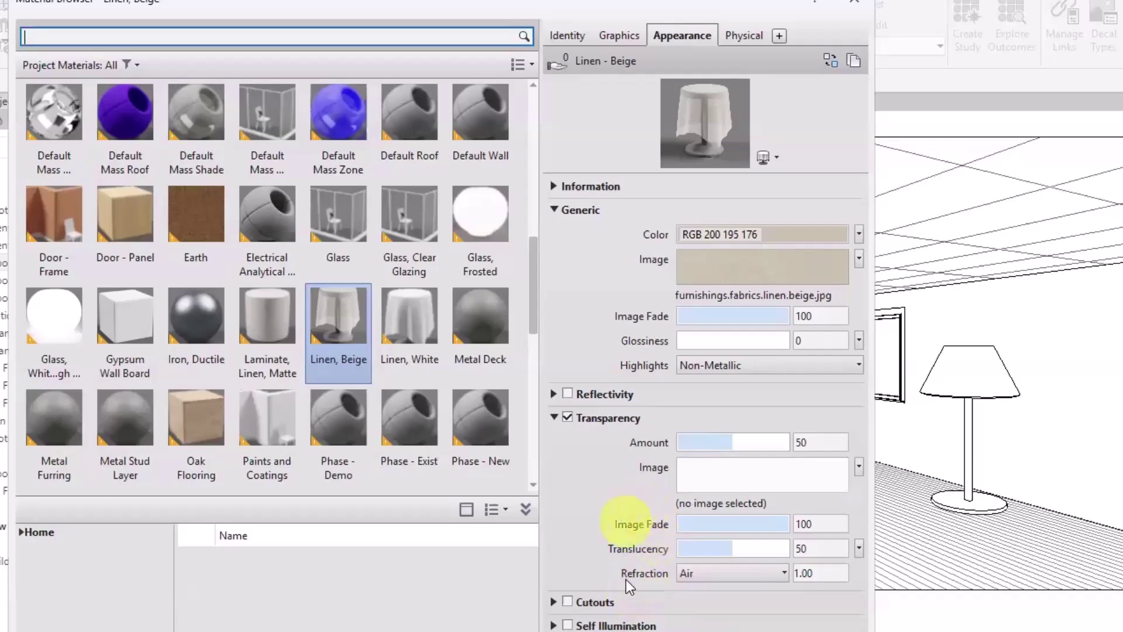
left_click(732, 549)
mouse_move(766, 549)
left_mouse_down()
mouse_move(781, 550)
mouse_move(768, 549)
left_mouse_up()
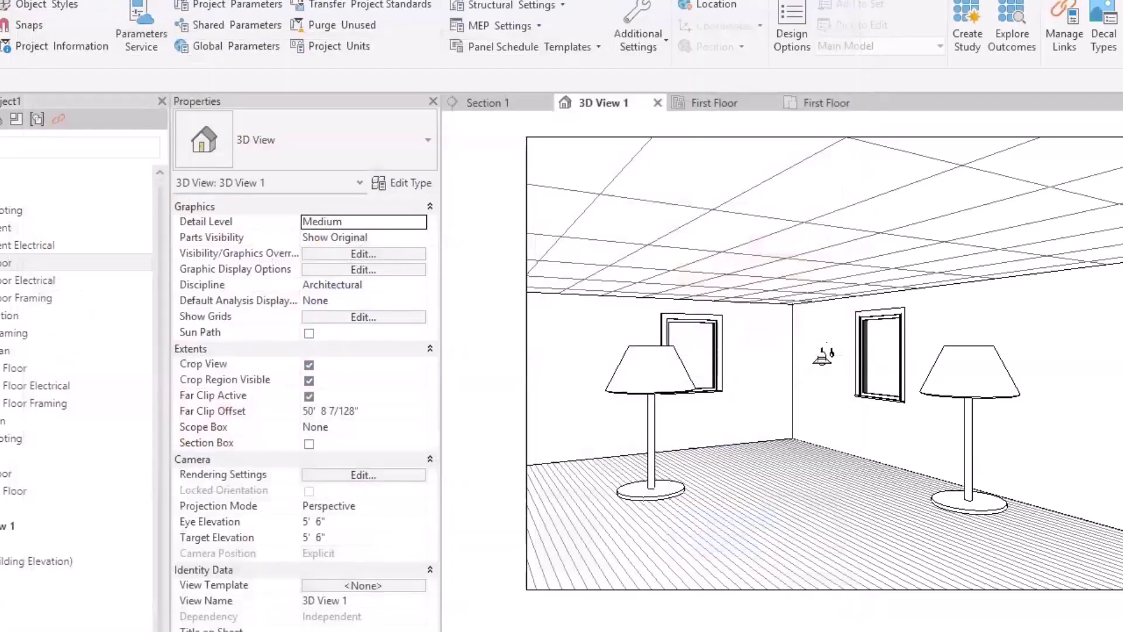
Set the initial intensity of the left floor lamp's type to a wattage of 200 W
left_click(615, 386)
left_click(410, 183)
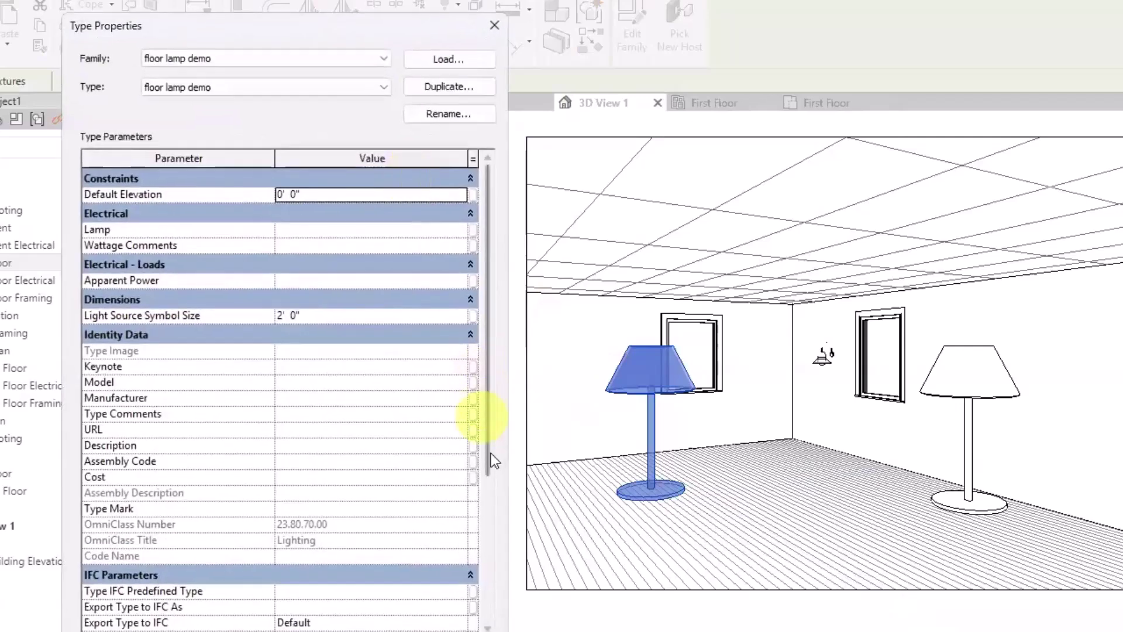
left_click(487, 562)
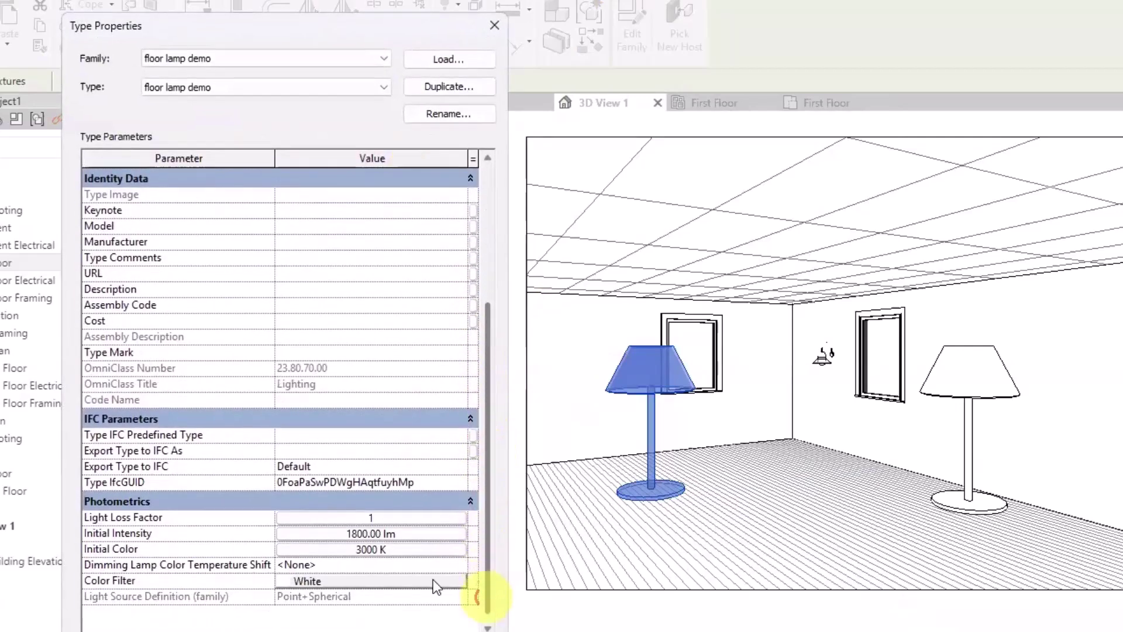
left_click(378, 531)
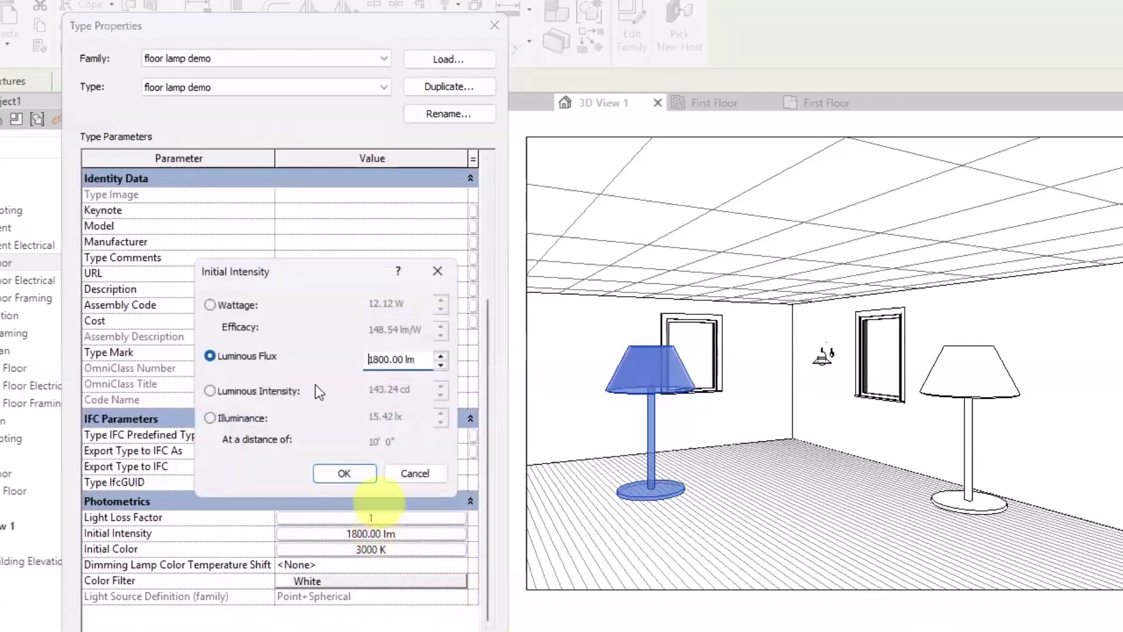
left_click(209, 304)
left_click_drag(427, 300, 348, 307)
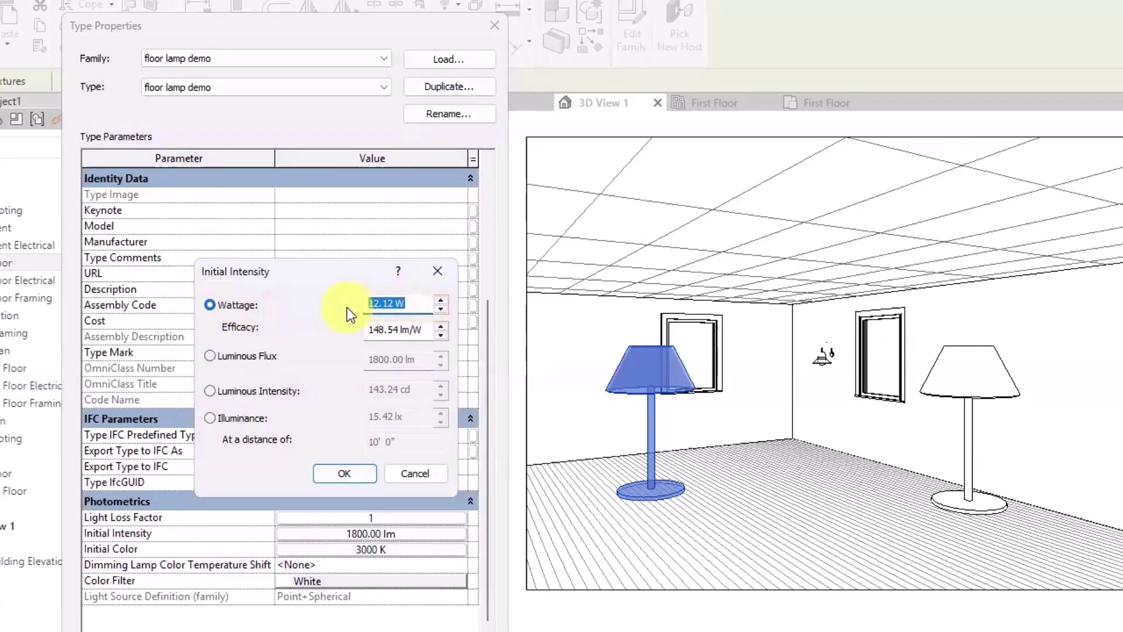
type("200")
left_click(335, 474)
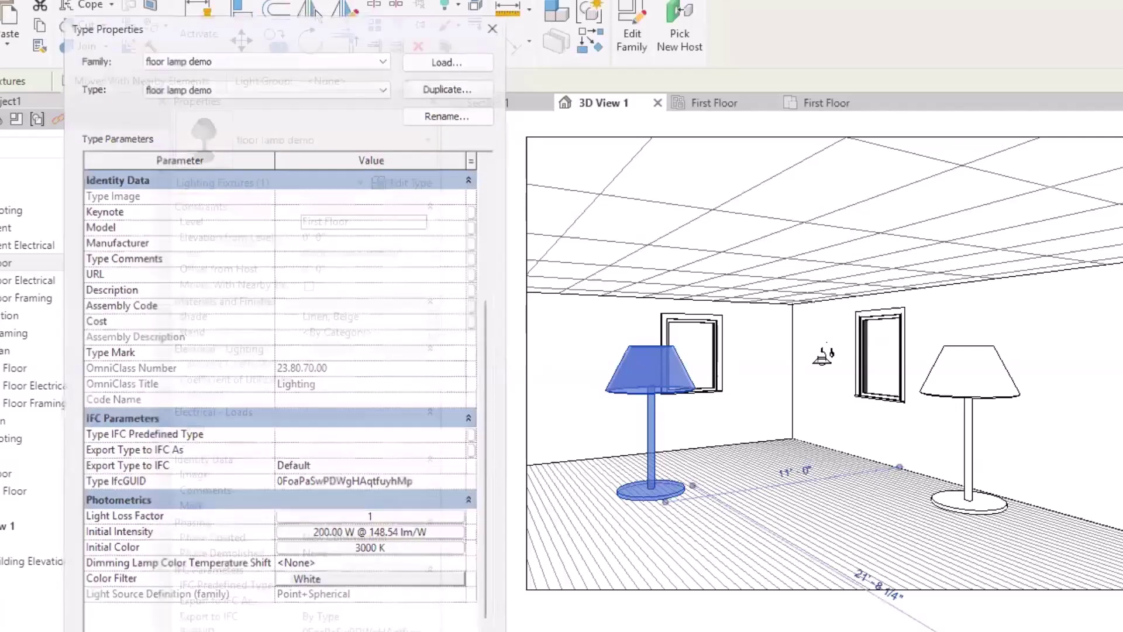
key("Return")
key("Escape")
Render the camera view at Medium quality to check the brighter lamp, and close the rendering settings
key("r")
key("r")
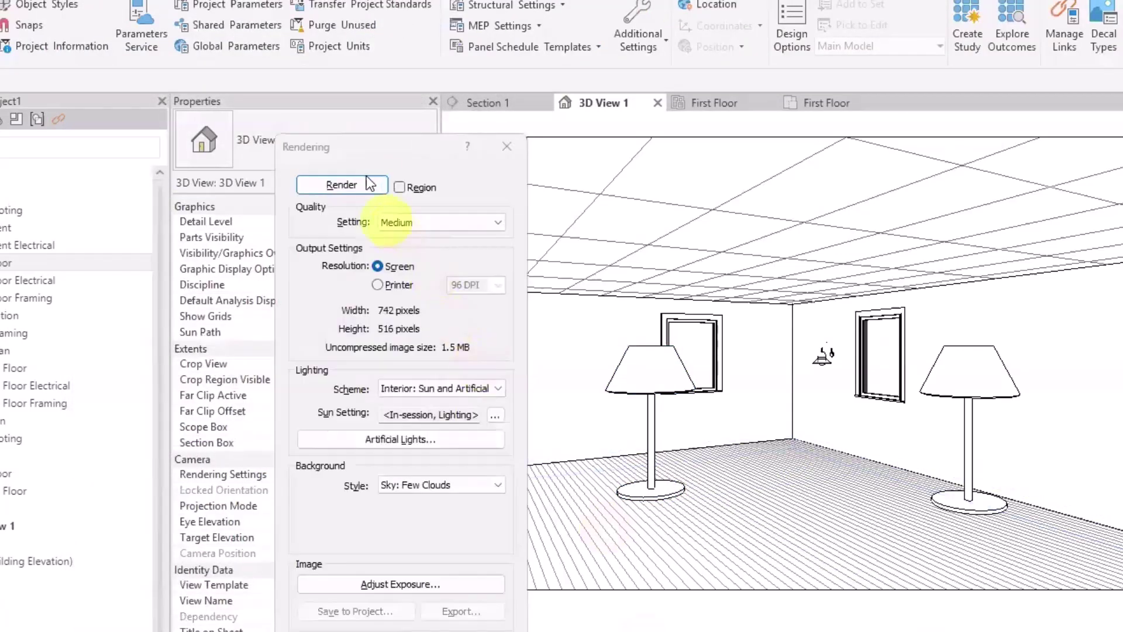
left_click(342, 185)
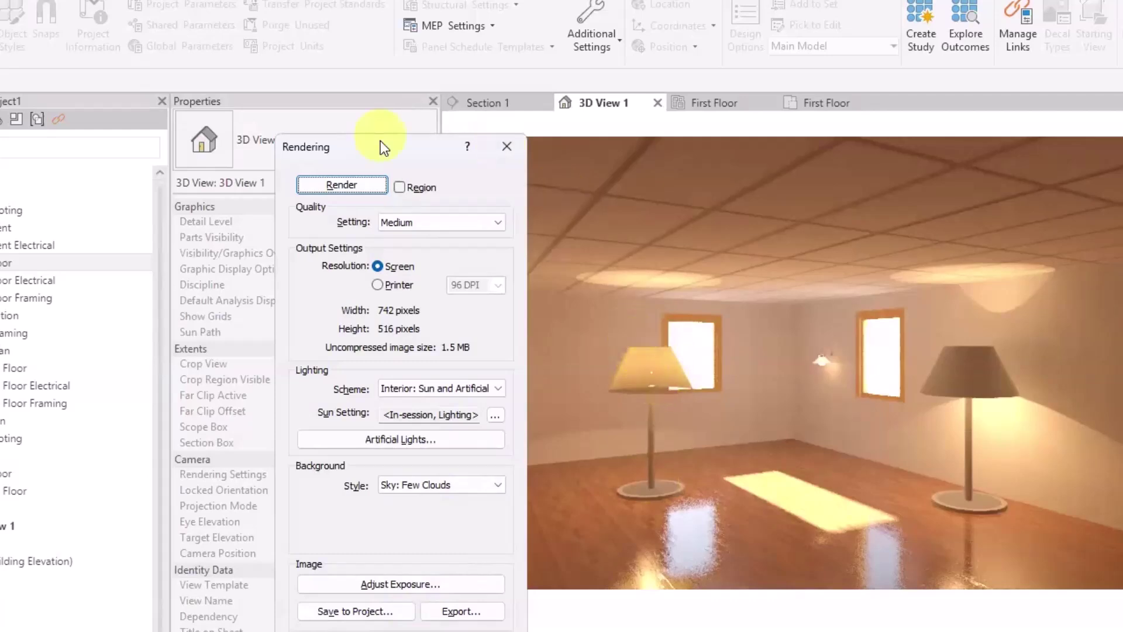
left_click_drag(379, 143, 303, 125)
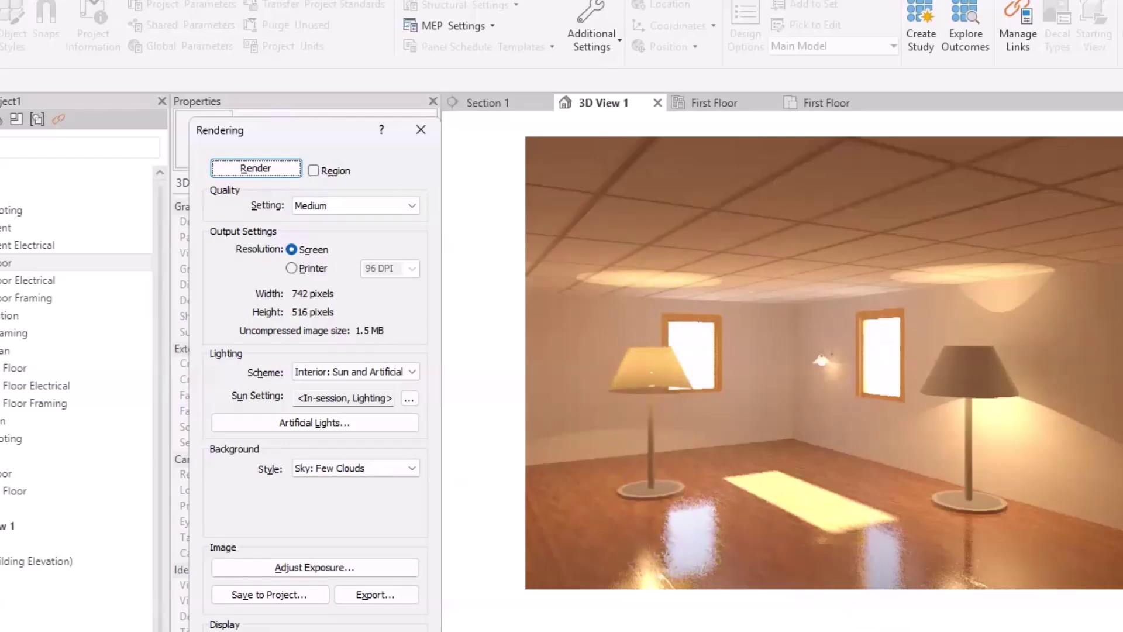
left_click(421, 130)
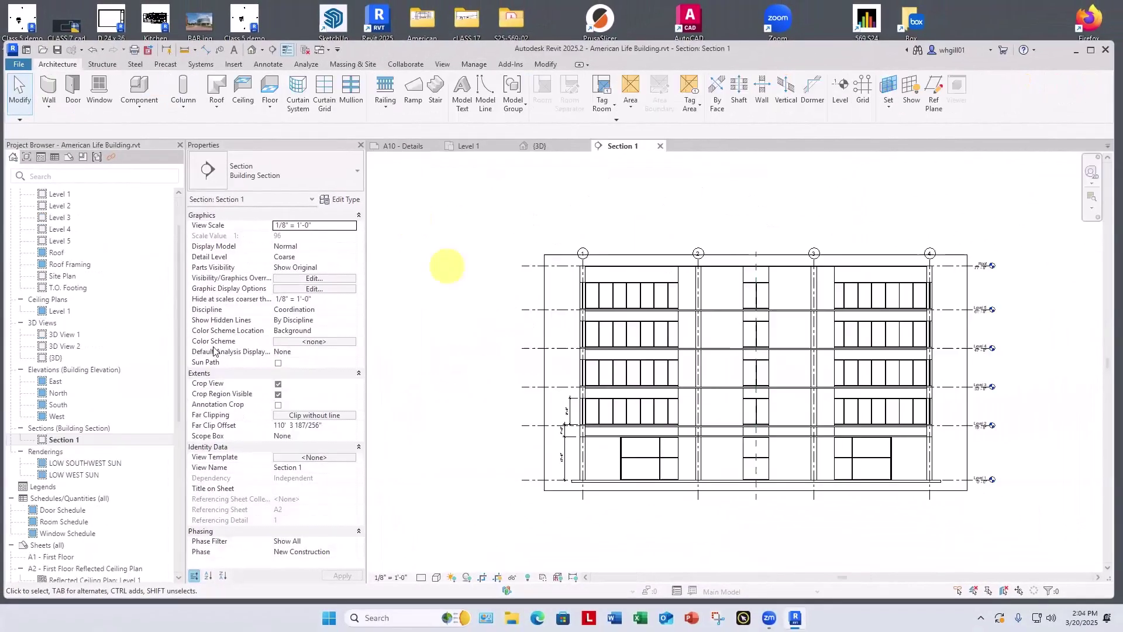
In the American Life Building project, open the Level 1 floor plan and delete the Section 1 view
double_click(58, 193)
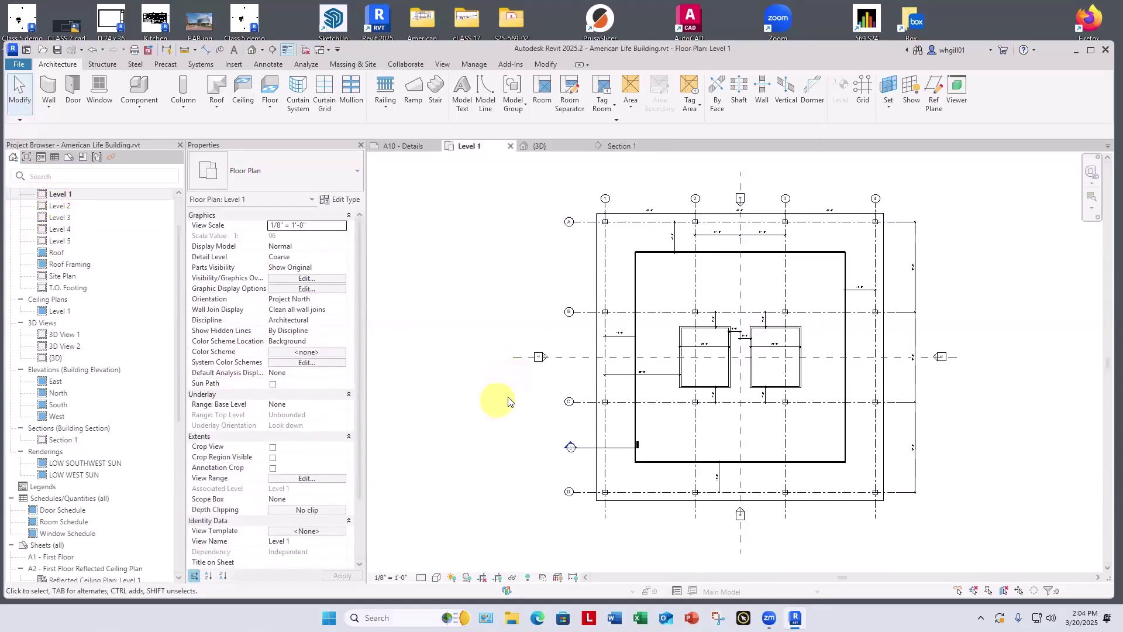
left_click(619, 447)
left_click(570, 468)
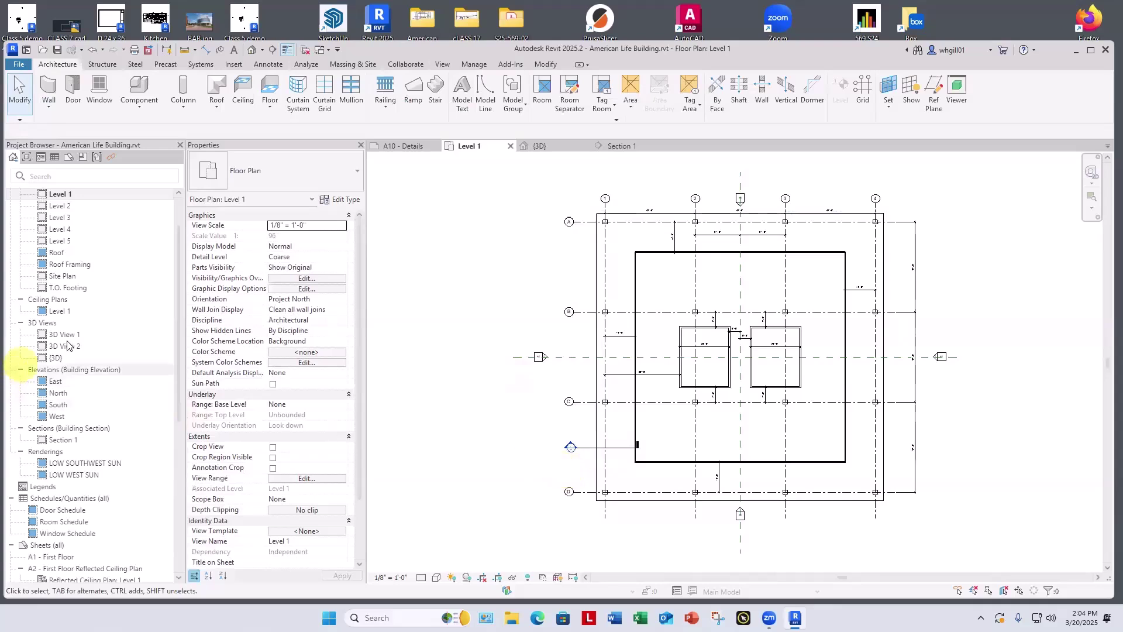
left_click(62, 439)
key("Delete")
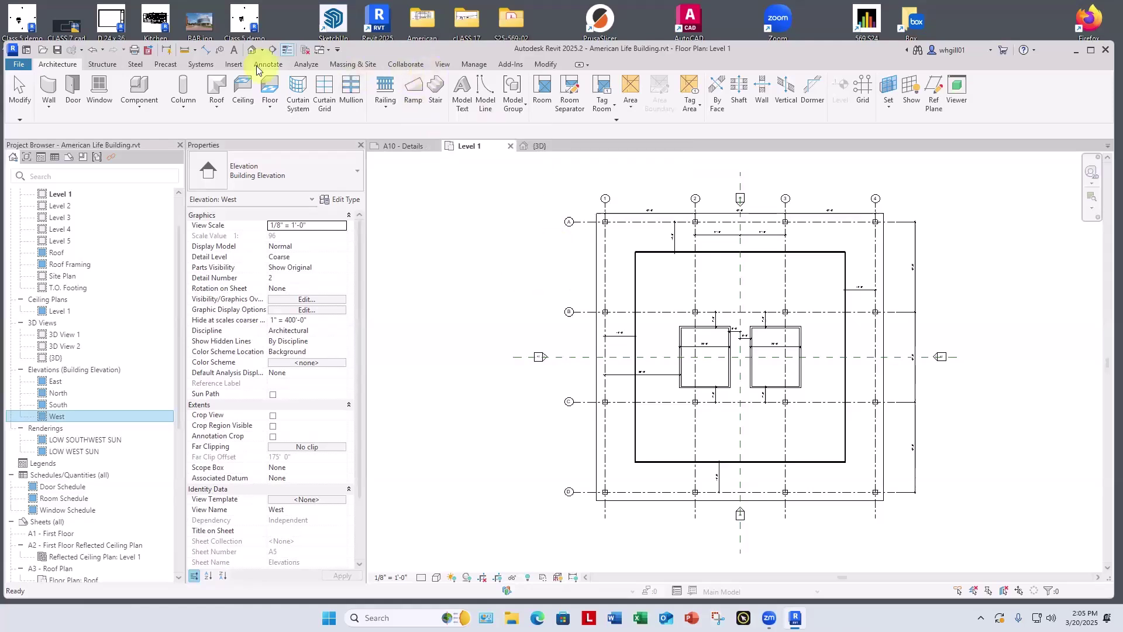
Cut a building section across the full width of the Level 1 plan between grids C and D, and shorten its view depth to about 17'
left_click(437, 64)
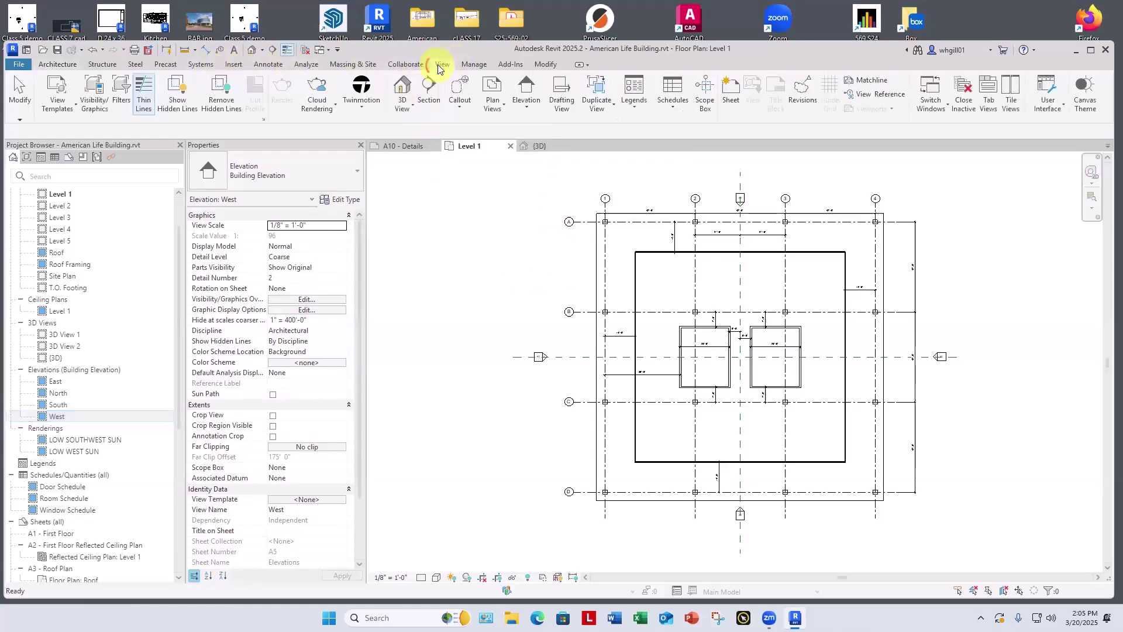
left_click(428, 95)
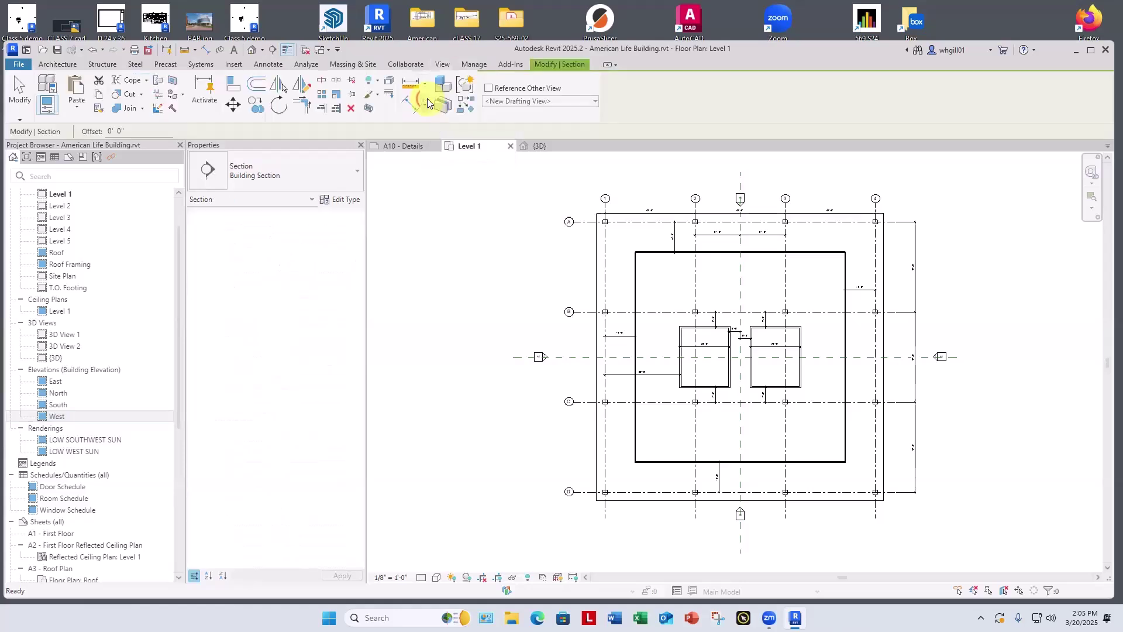
left_click(550, 432)
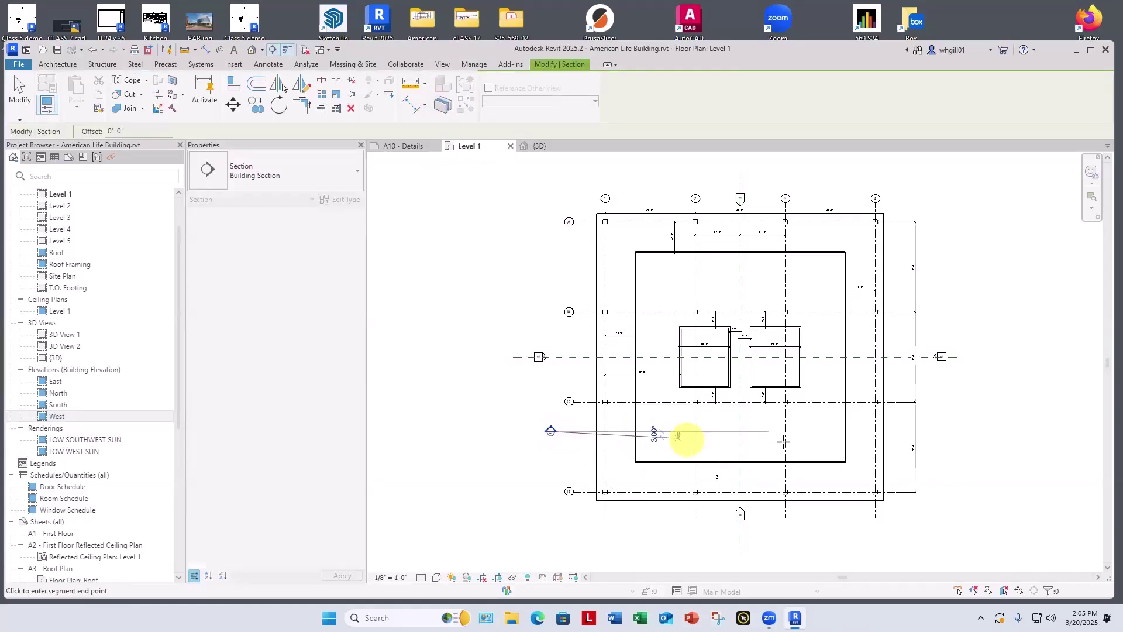
left_click(901, 431)
key("Escape")
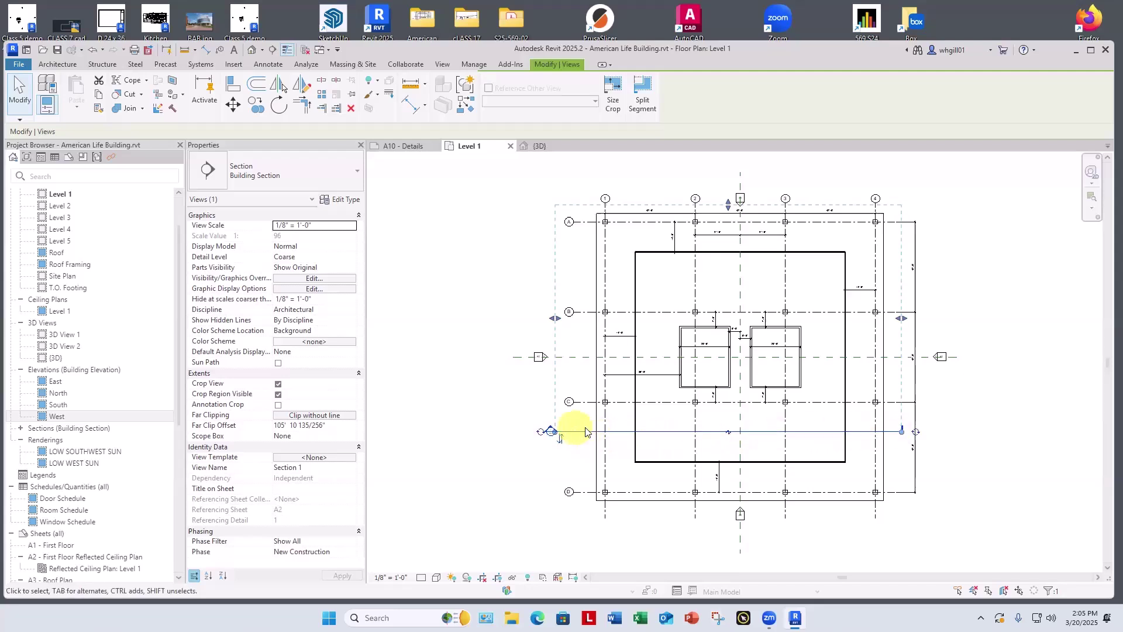
left_click_drag(728, 203, 741, 409)
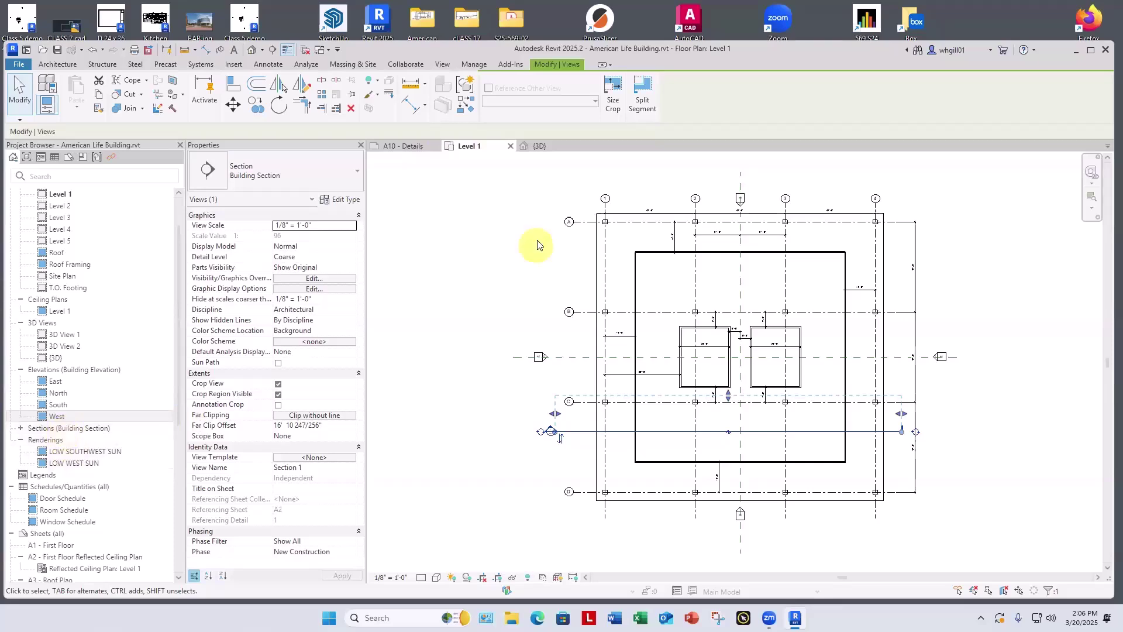
Close the 3D view and the A10 - Details sheet, and open the Section 1 view
left_click(587, 146)
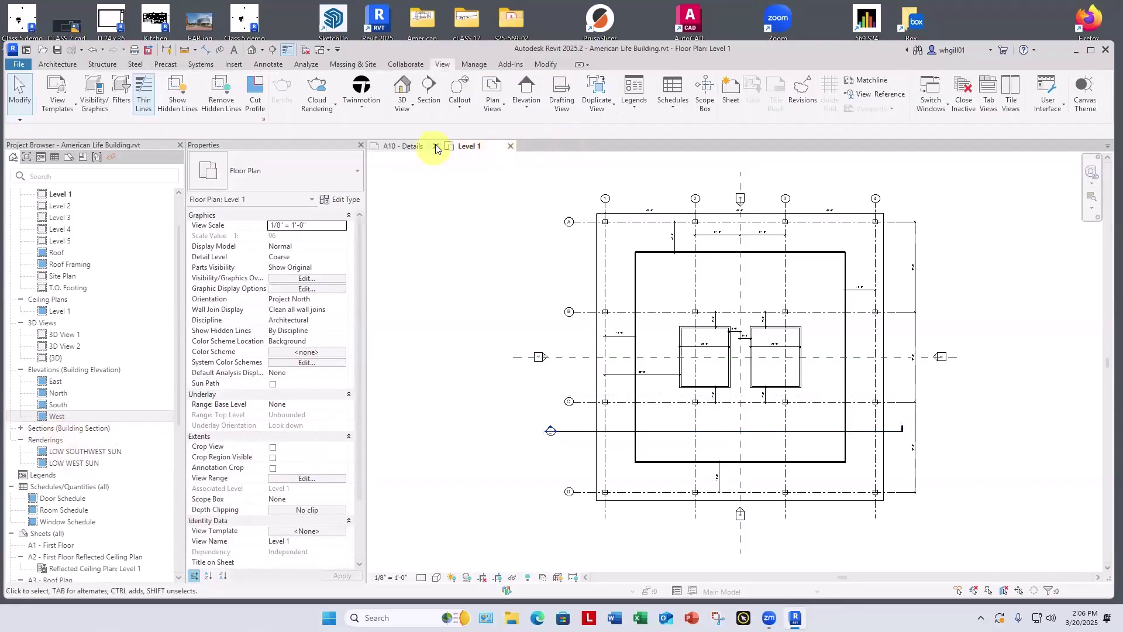
left_click(435, 146)
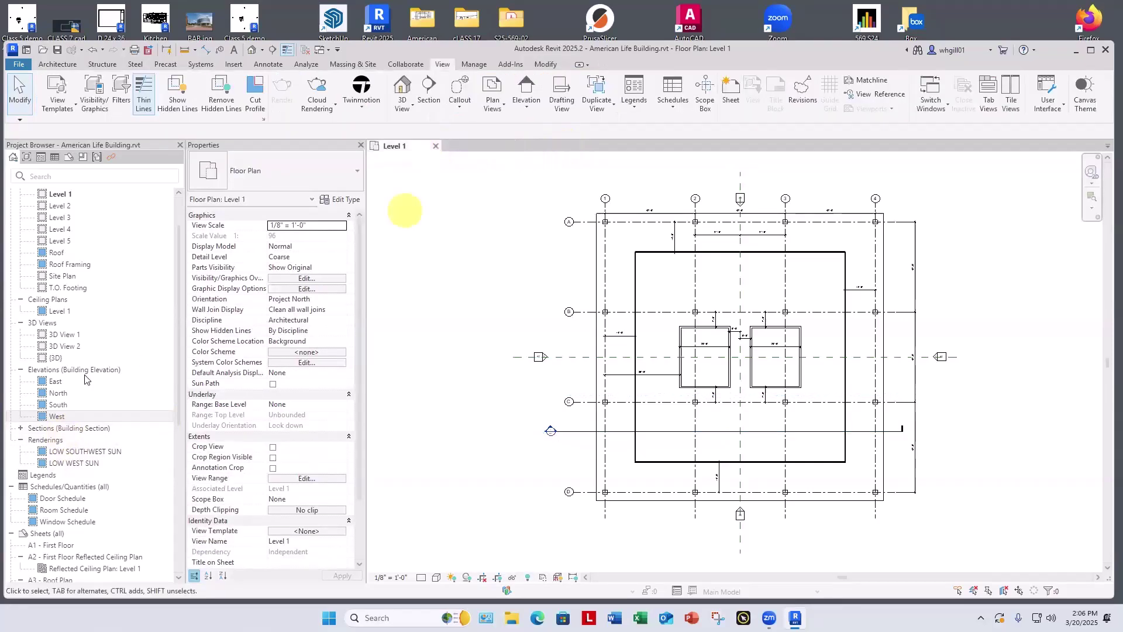
left_click(19, 431)
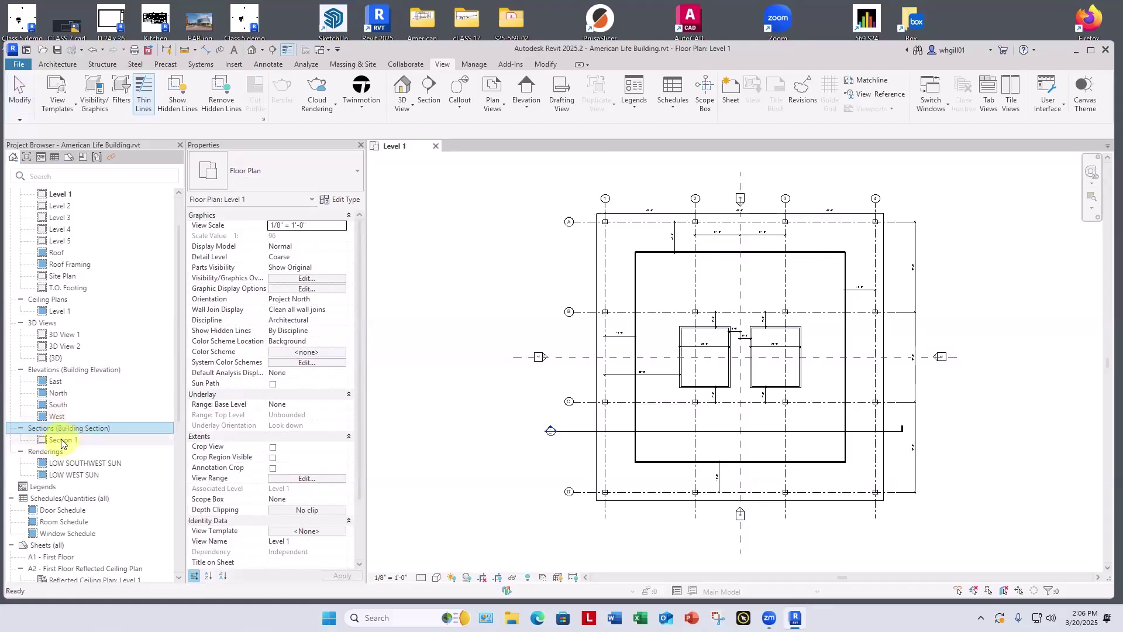
double_click(62, 440)
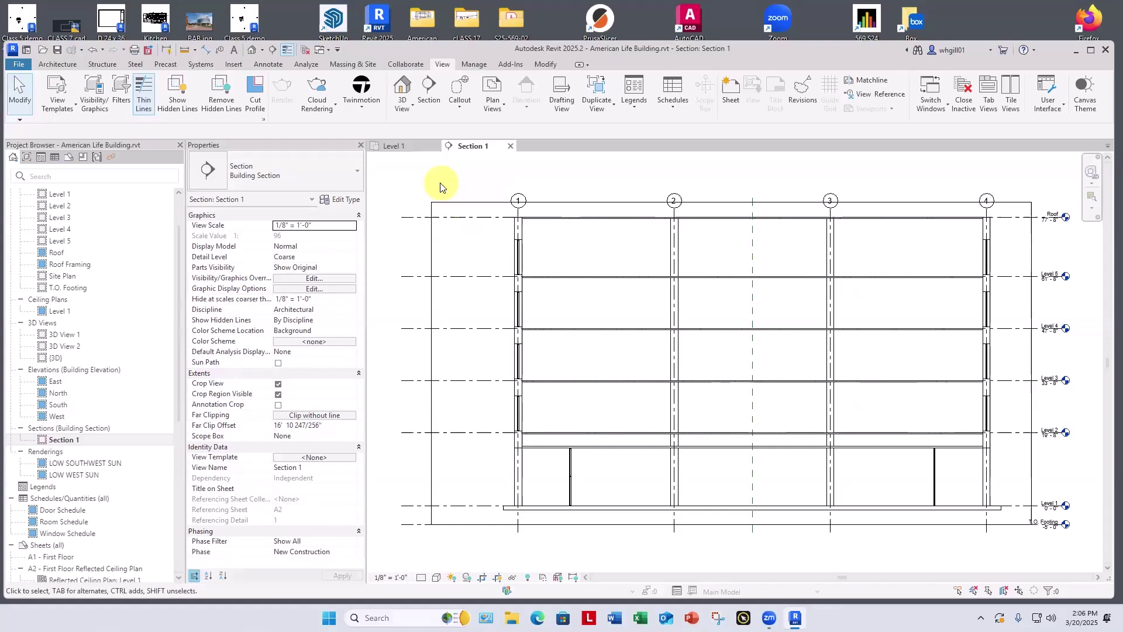
Tile the Section 1 and Level 1 views side by side and fit both drawings to their windows
key("w")
key("t")
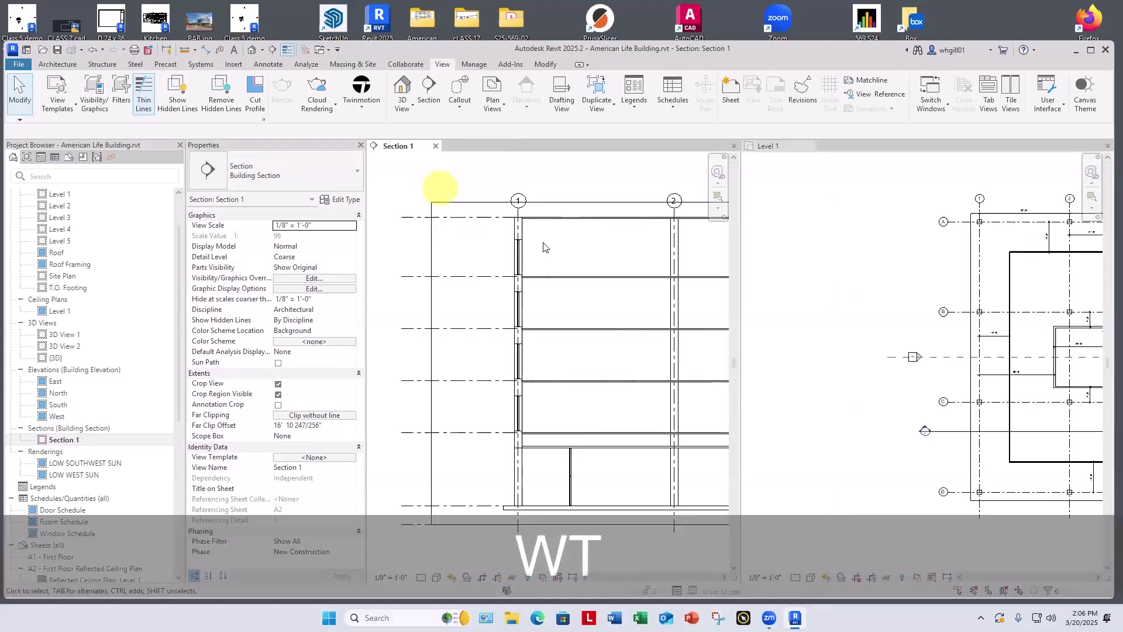
scroll(829, 345, "down", 1)
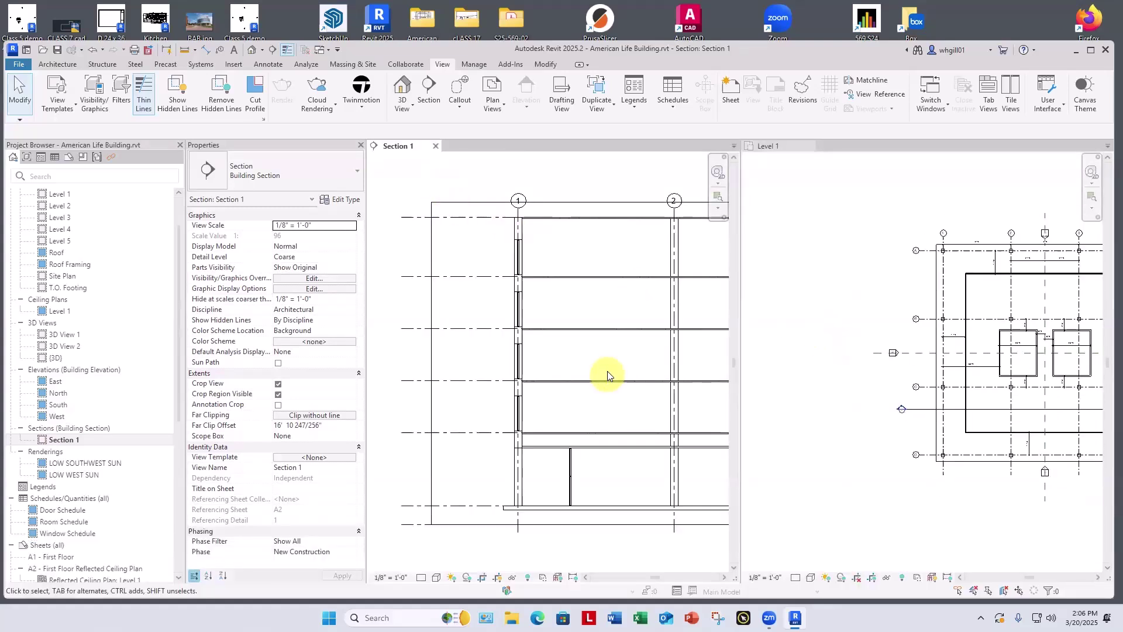
scroll(609, 369, "down", 2)
middle_click_drag(609, 369, 508, 369)
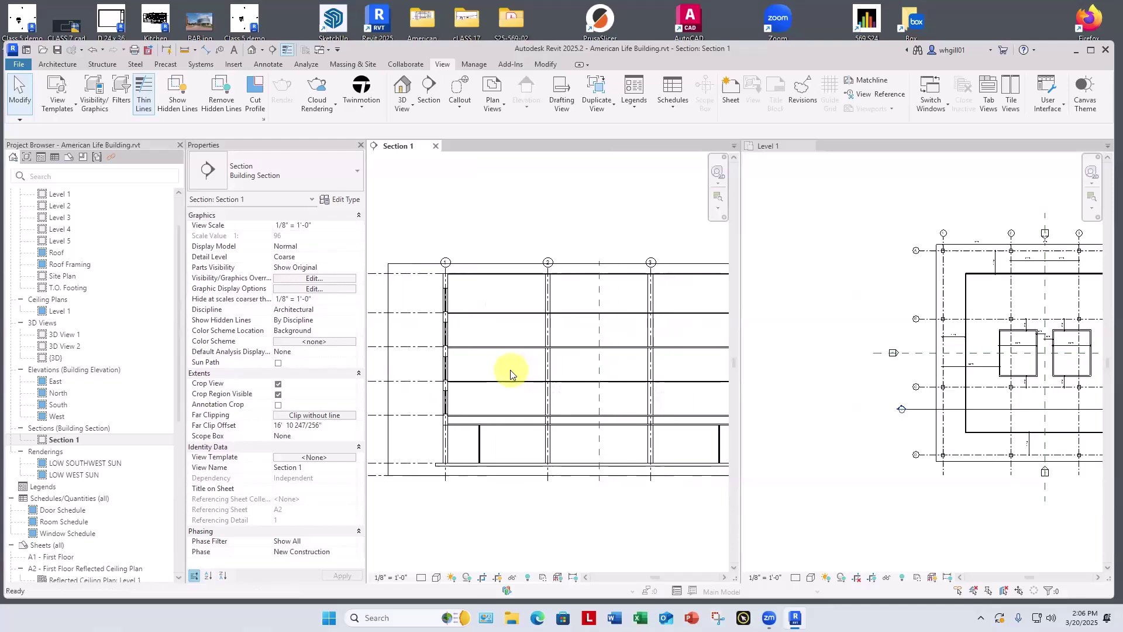
scroll(510, 369, "down", 1)
scroll(519, 368, "up", 3)
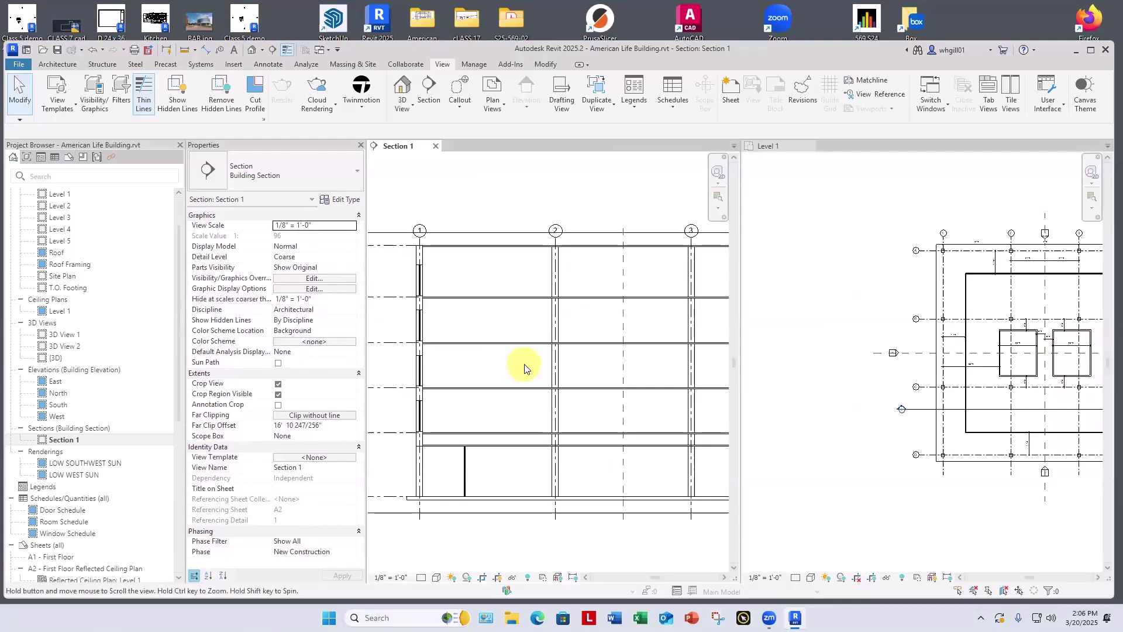
key("z")
key("e")
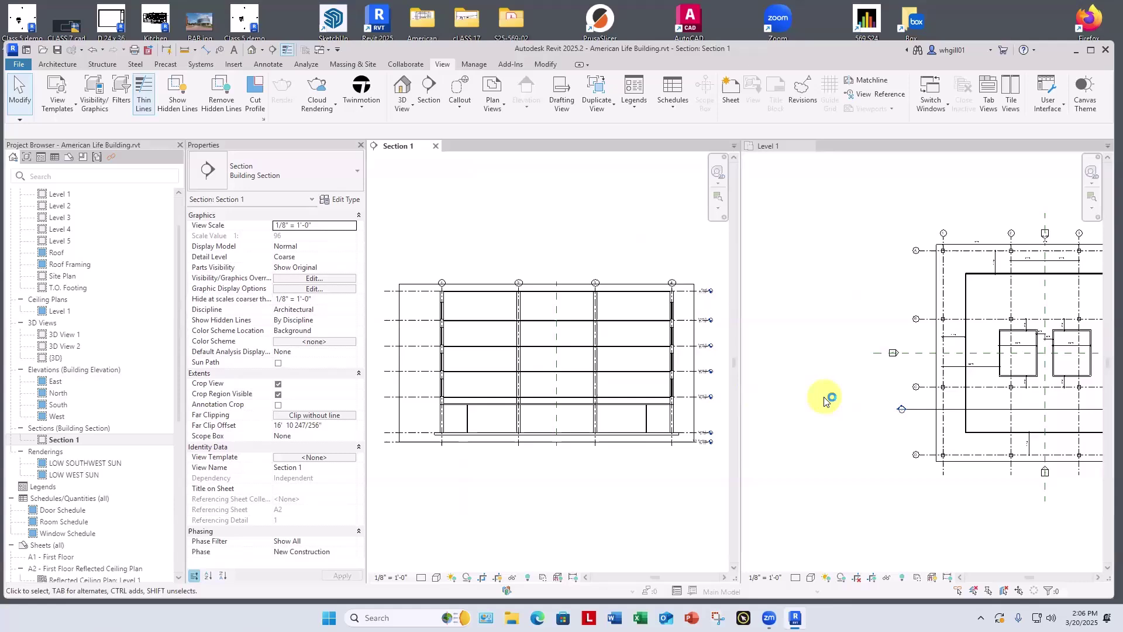
key("z")
key("a")
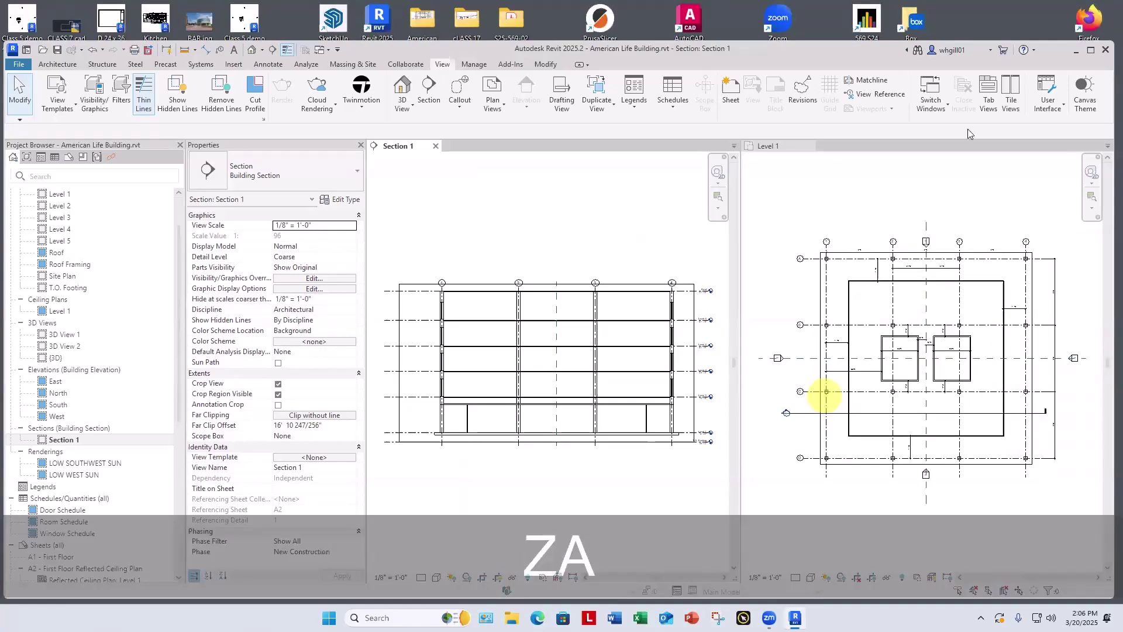
Raise Section 1's top crop edge above the grid bubbles, and extend the section's depth in plan past grid A to about 116'
left_click(567, 285)
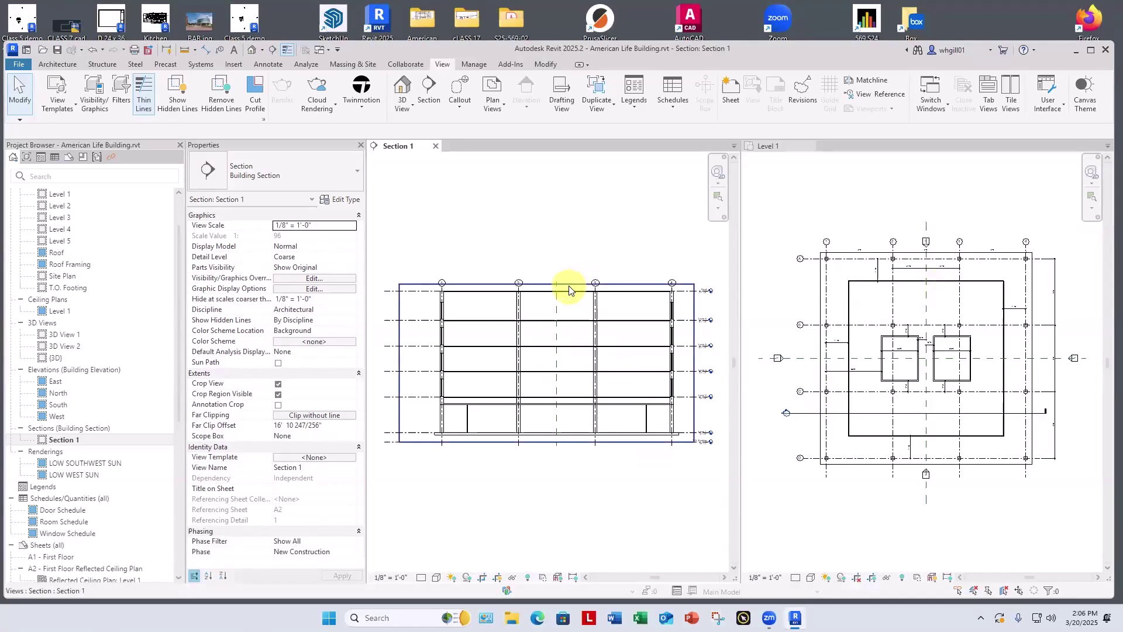
key("Escape")
left_click(805, 414)
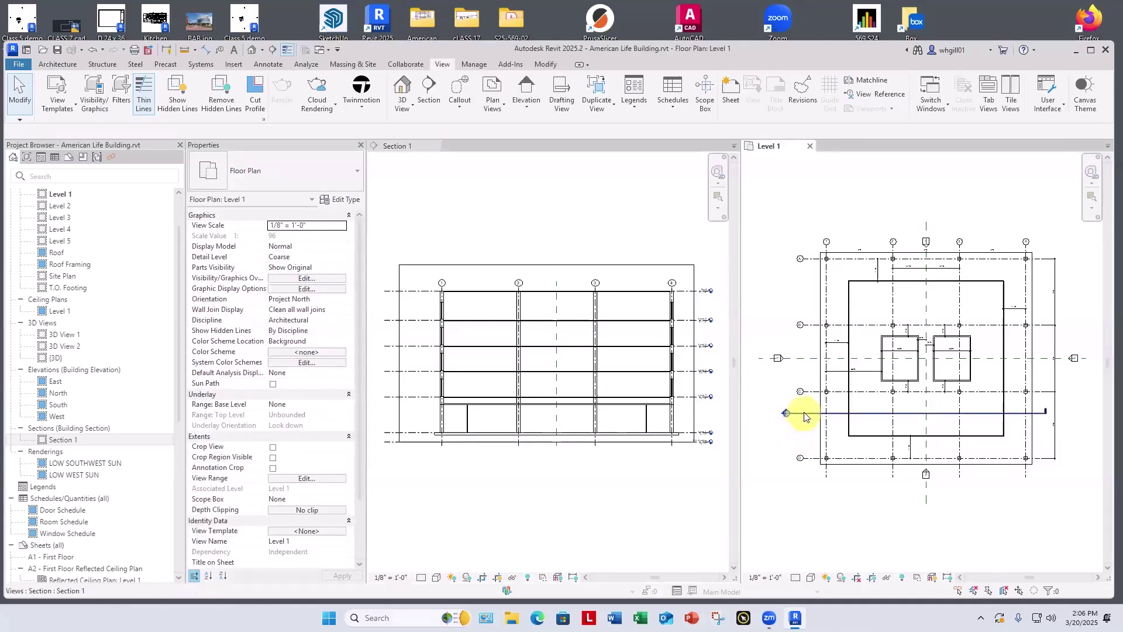
left_click(805, 413)
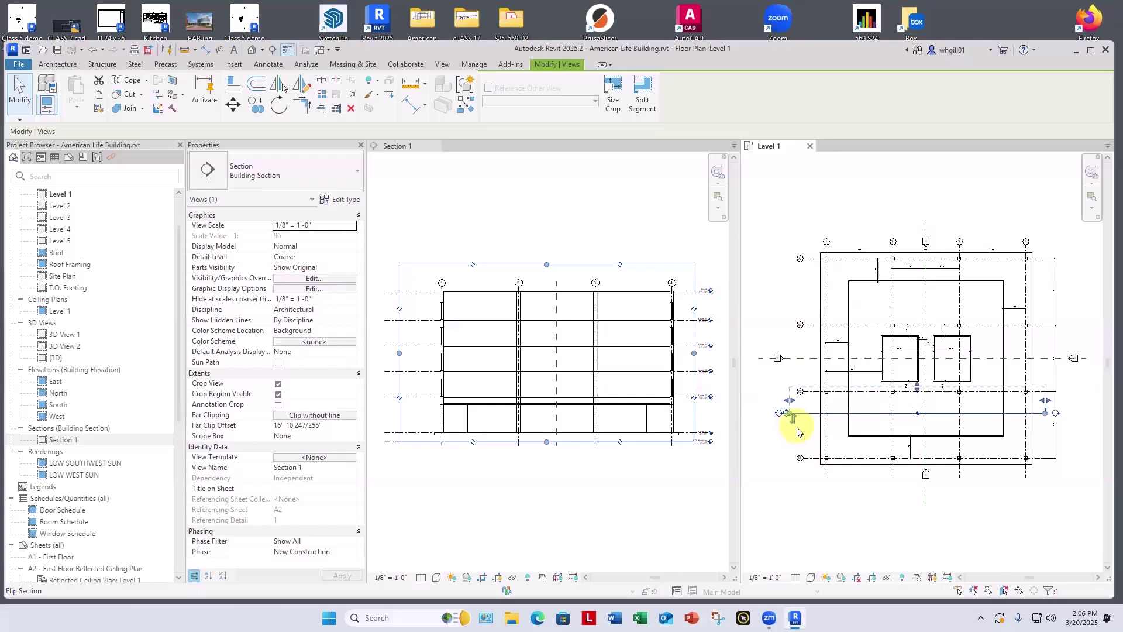
left_click_drag(918, 384, 917, 357)
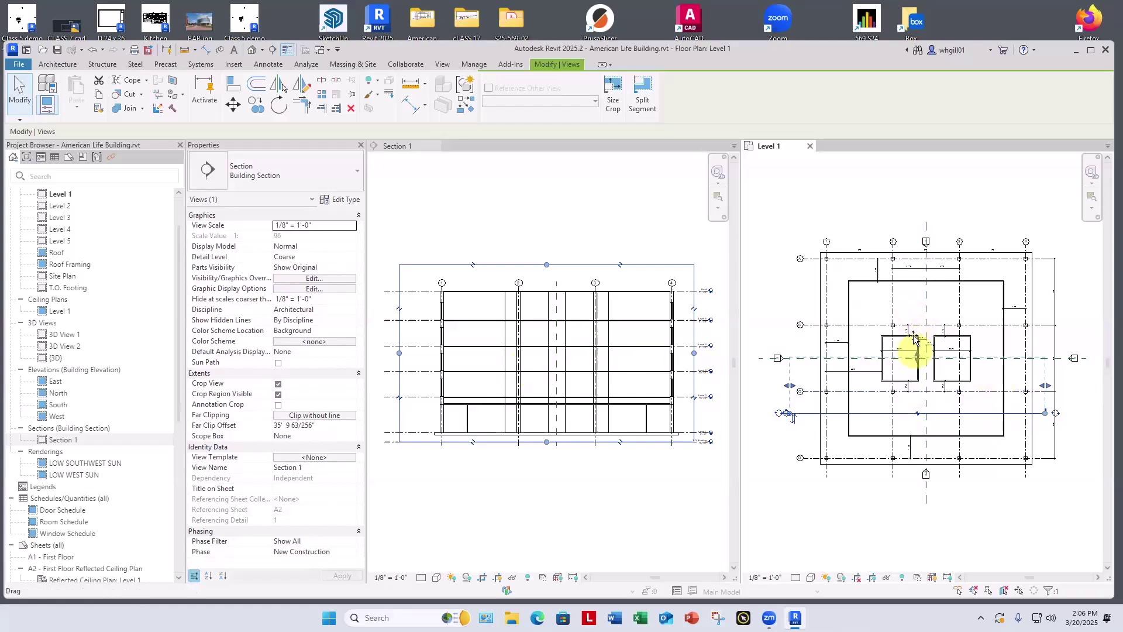
left_click_drag(914, 340, 917, 266)
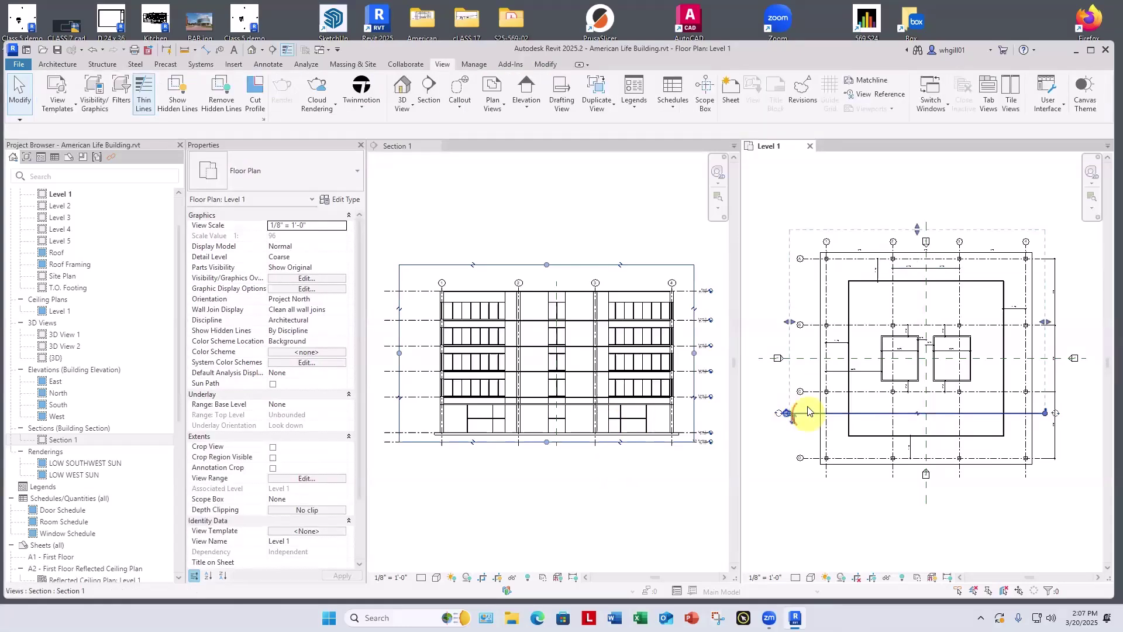
Pull the section's side limits in the Level 1 plan inward to just outside grids 1 and 4
left_click(808, 413)
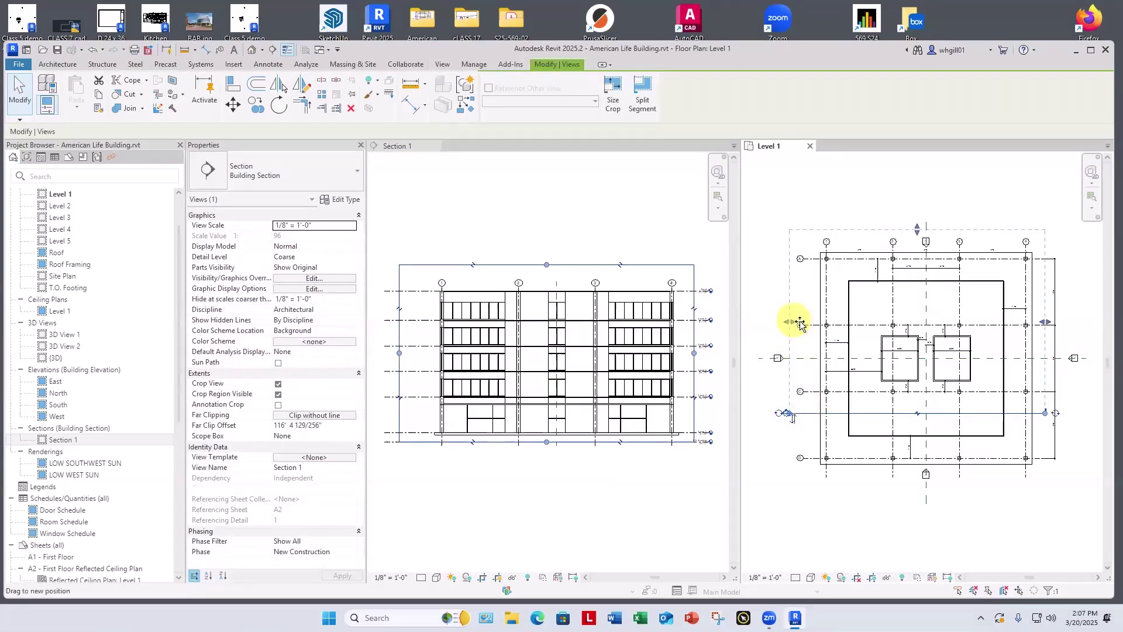
left_click_drag(794, 324, 840, 324)
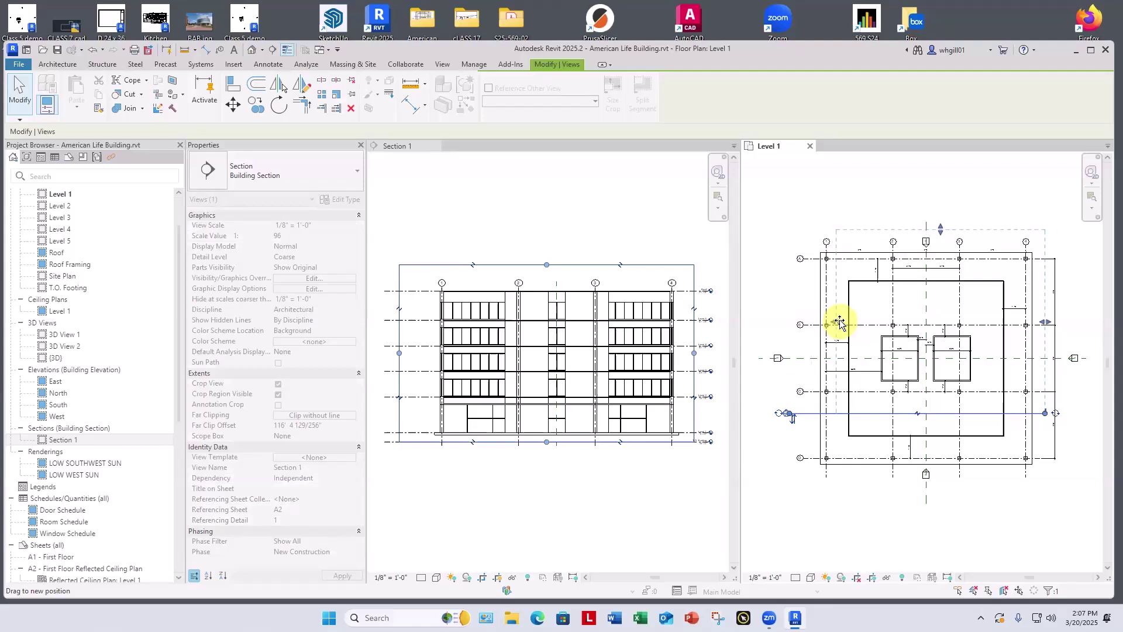
left_click_drag(840, 324, 803, 319)
left_click(571, 544)
left_click(573, 544)
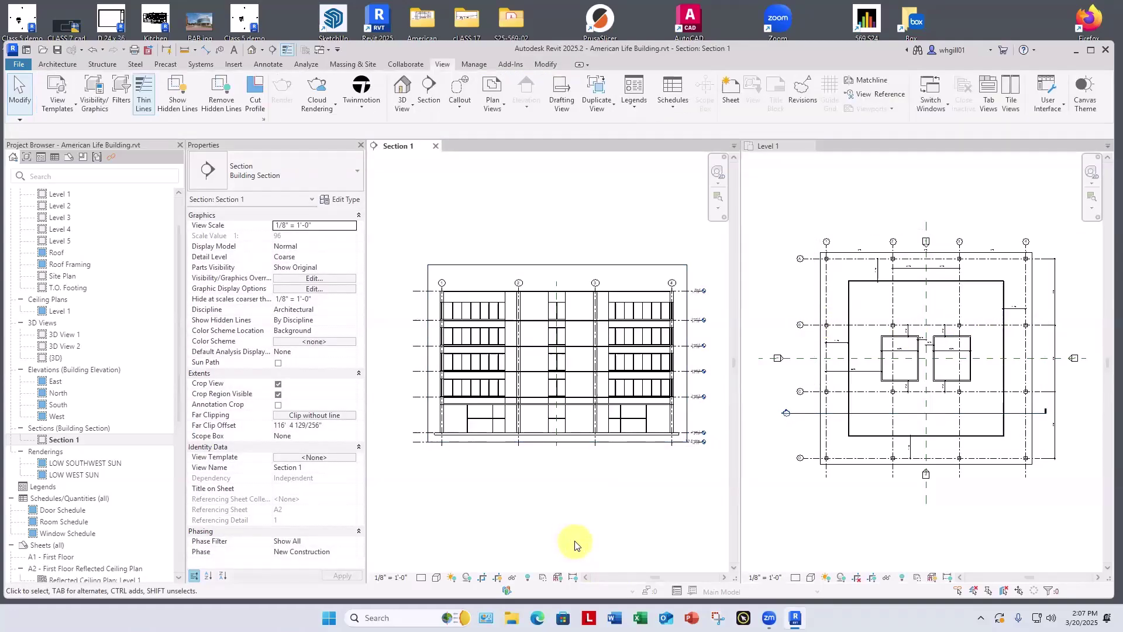
scroll(519, 481, "up", 5)
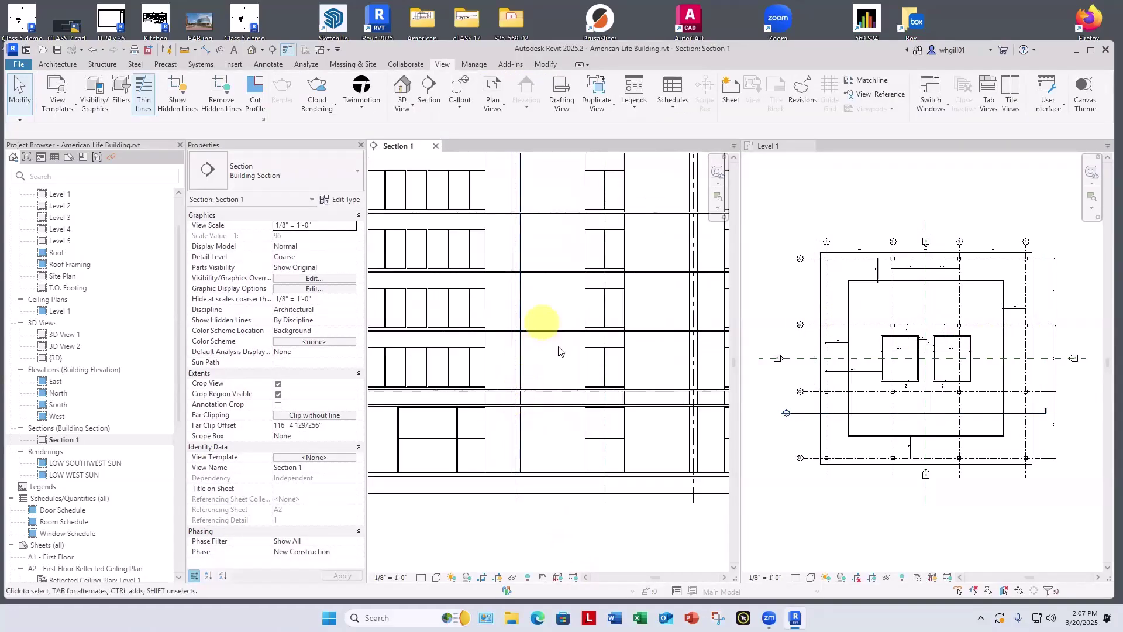
middle_click_drag(570, 359, 621, 435)
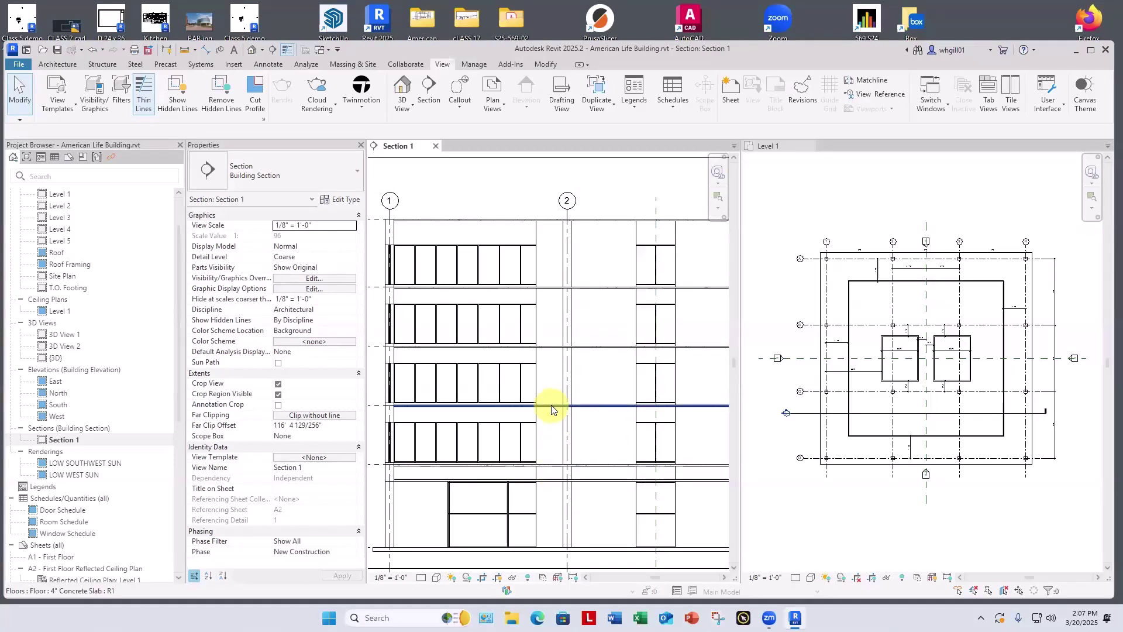
left_click(547, 483)
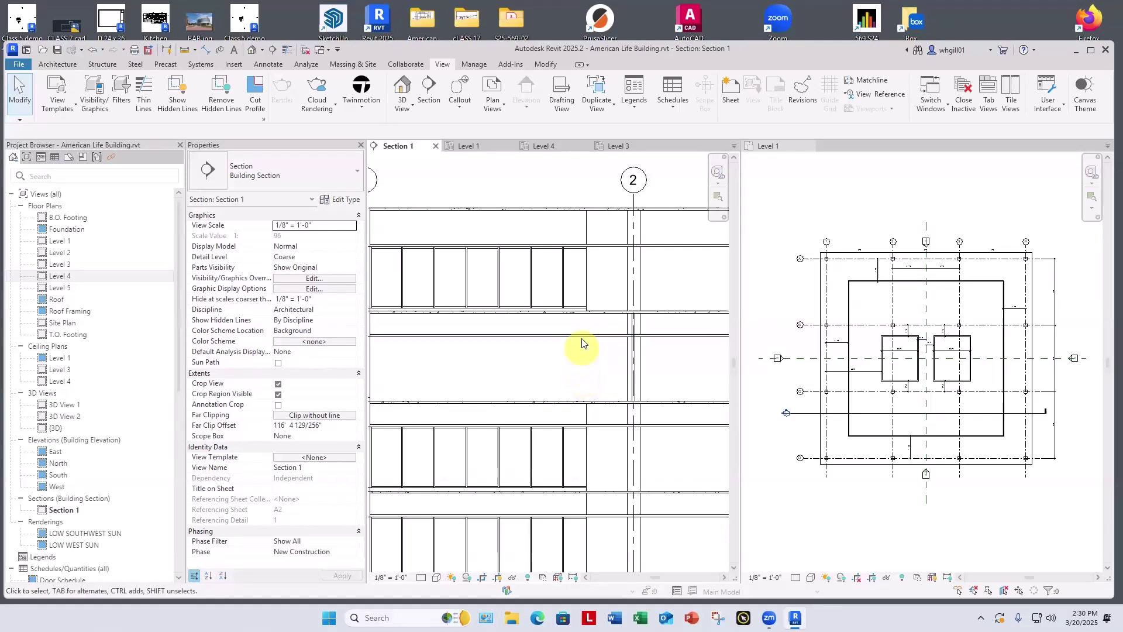
Delete the 5/8" GWB on Mtl. Stud ceiling belonging to Level 4 in the Section 1 view
left_click(587, 334)
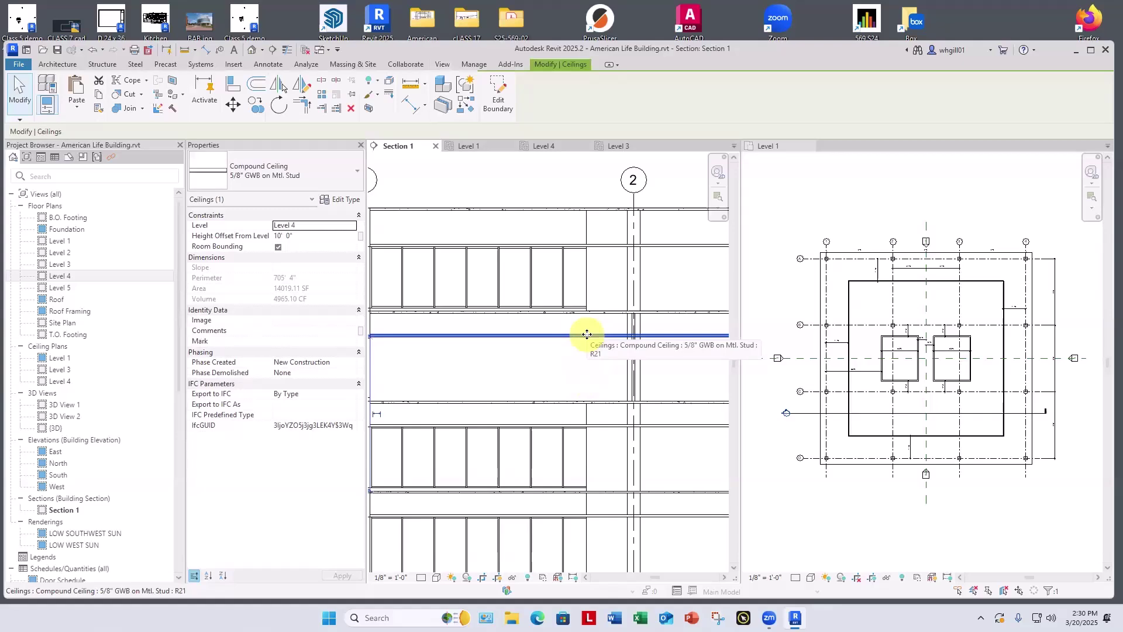
key("Delete")
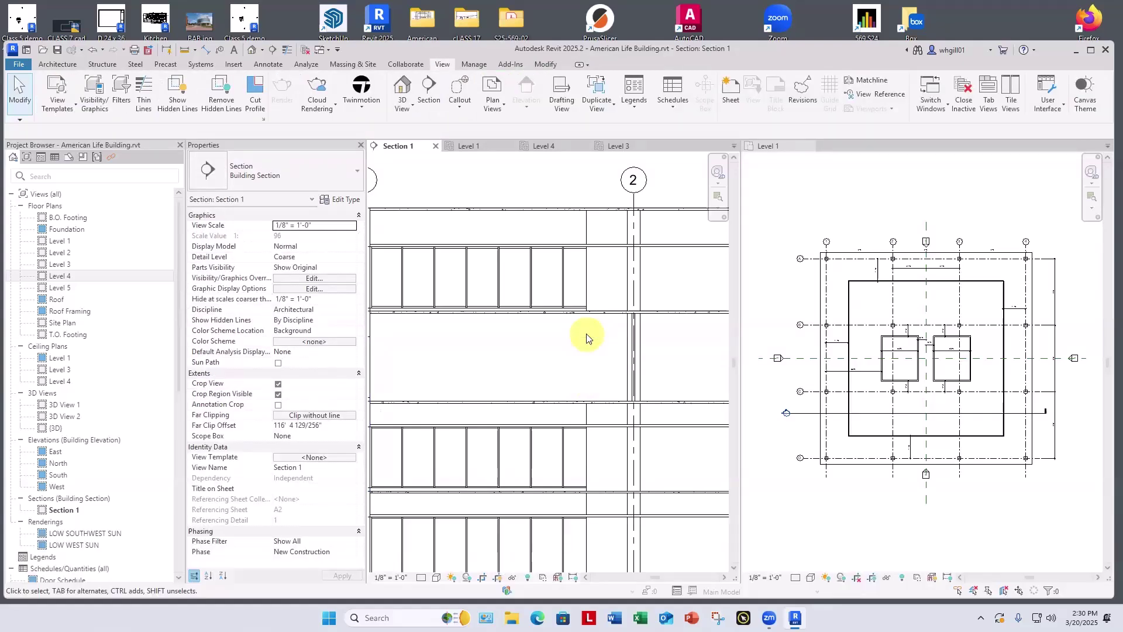
scroll(562, 342, "down", 2)
middle_click_drag(517, 354, 534, 343)
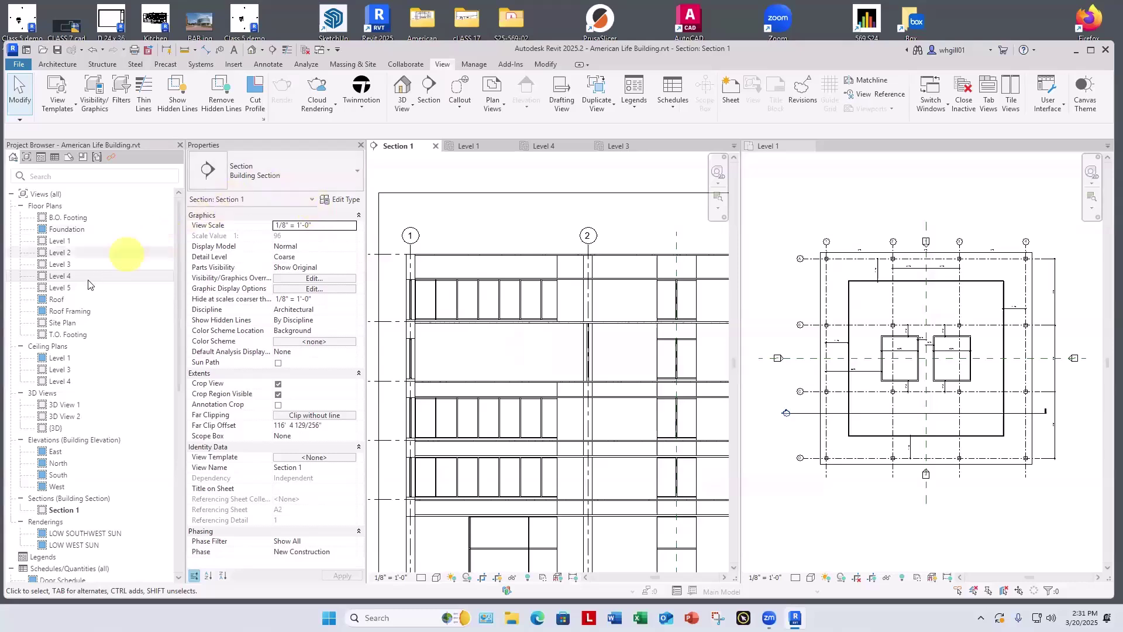
Open the Level 4 floor plan, followed by the Level 4 reflected ceiling plan at the corner room
double_click(60, 276)
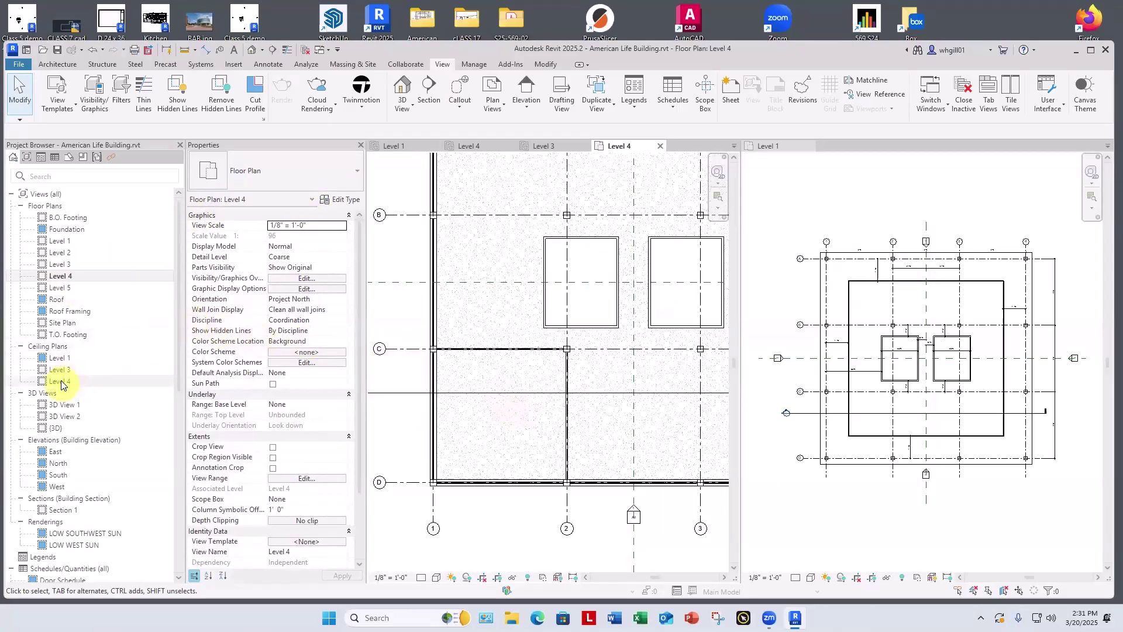
double_click(61, 382)
scroll(494, 394, "up", 4)
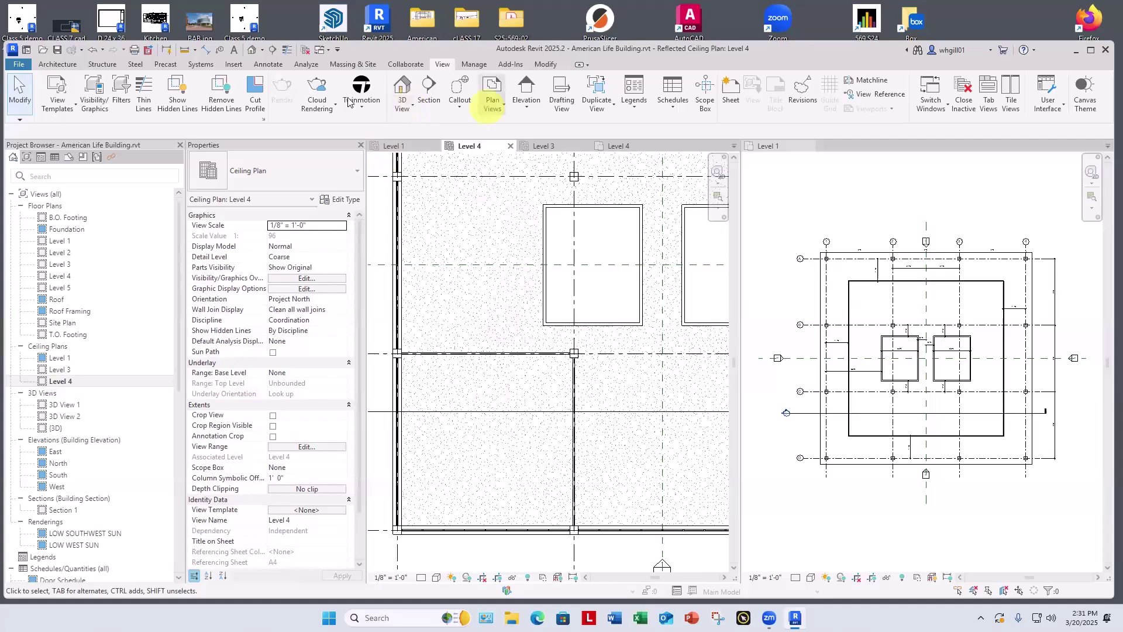
Sketch a rectangular 5/8" GWB on Mtl. Stud ceiling over the Level 4 corner room between grids 1-2 and C-D
left_click(57, 65)
left_click(237, 92)
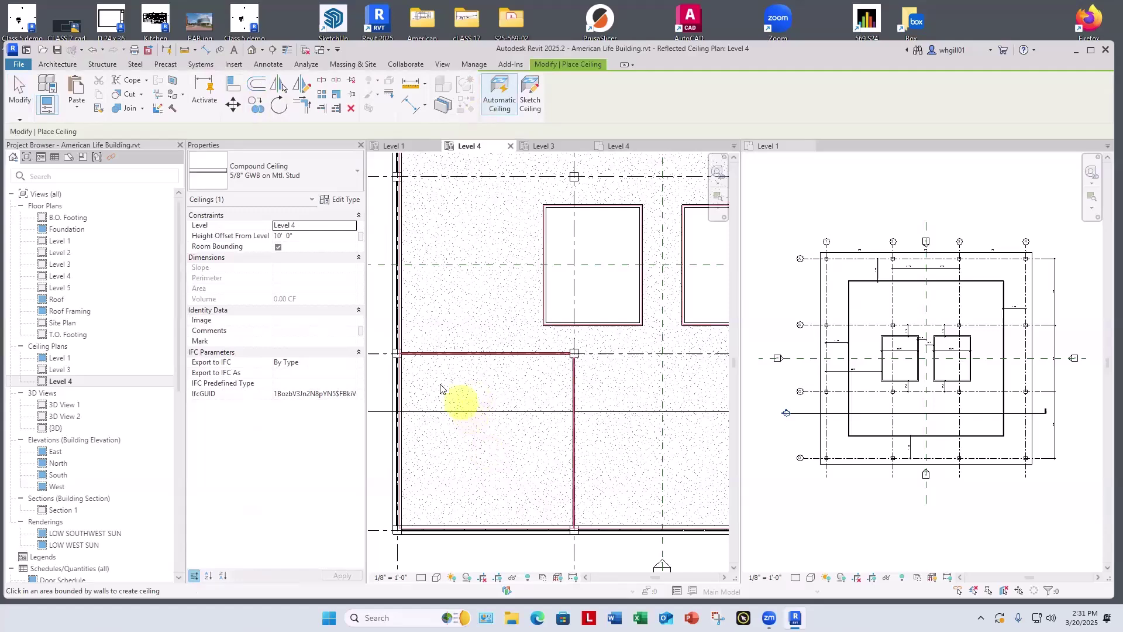
scroll(438, 385, "up", 2)
scroll(439, 384, "down", 1)
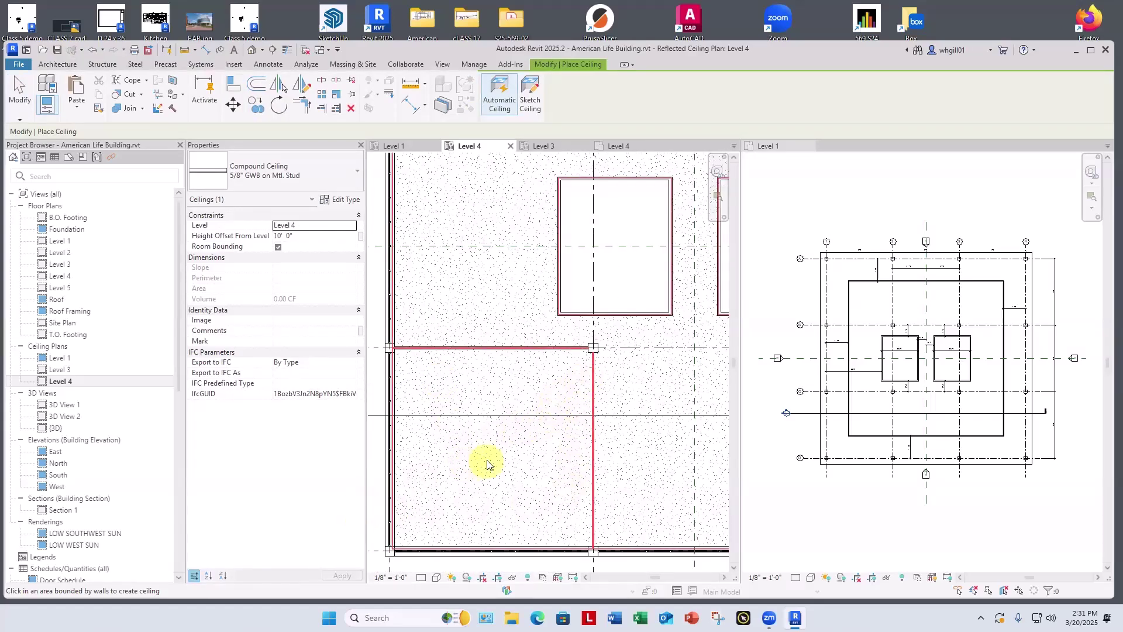
left_click(530, 94)
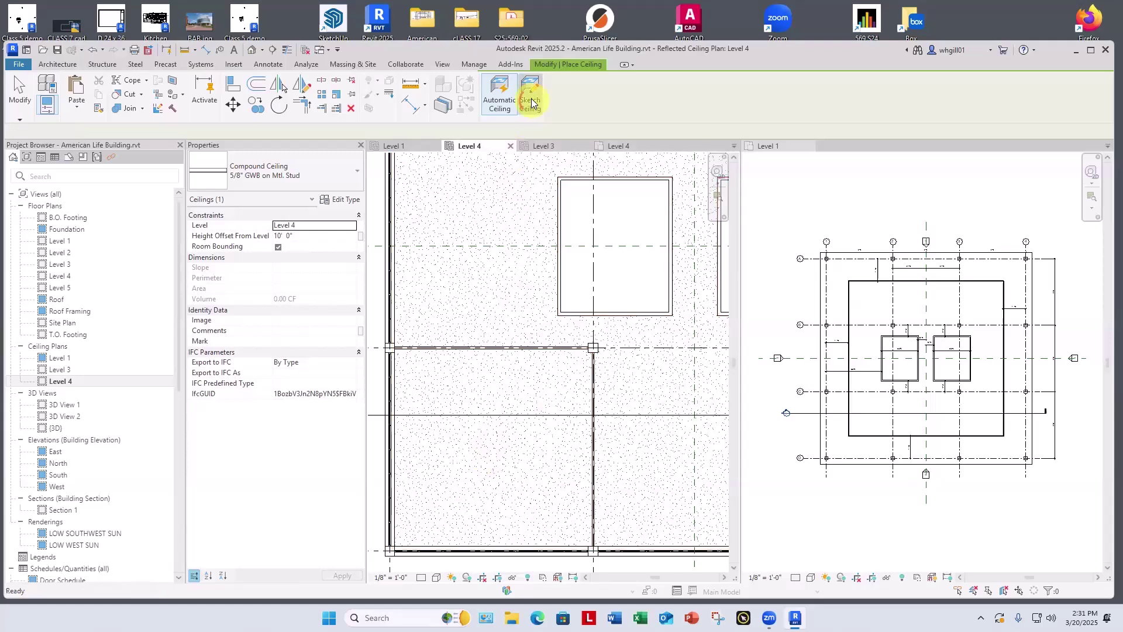
scroll(403, 346, "up", 2)
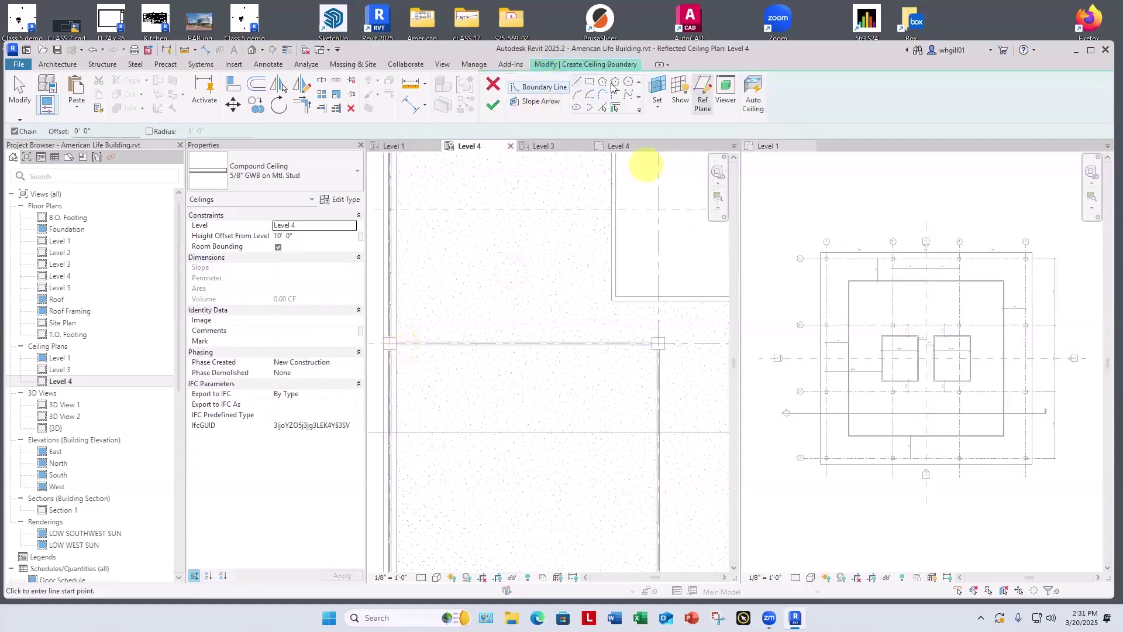
left_click(396, 347)
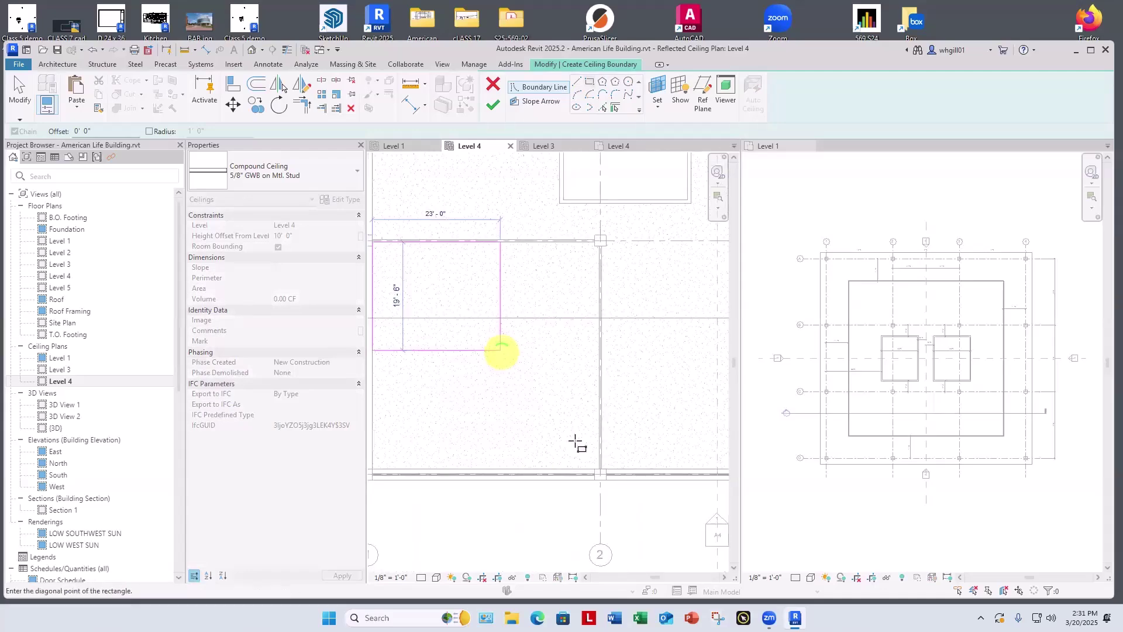
left_click(604, 471)
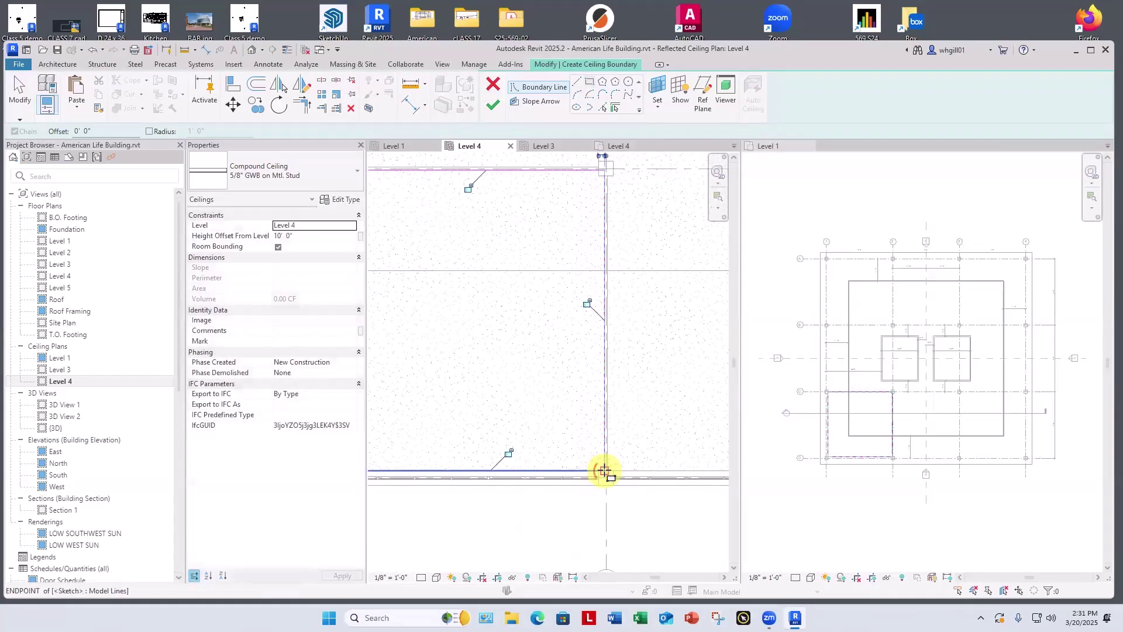
key("Escape")
key("Escape")
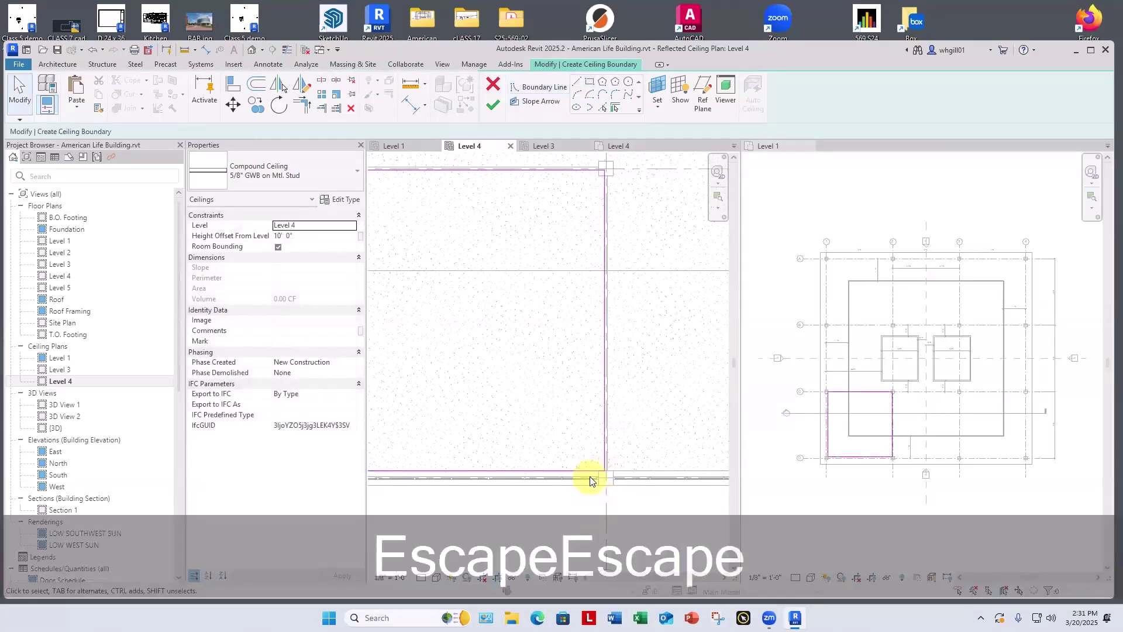
left_click(494, 106)
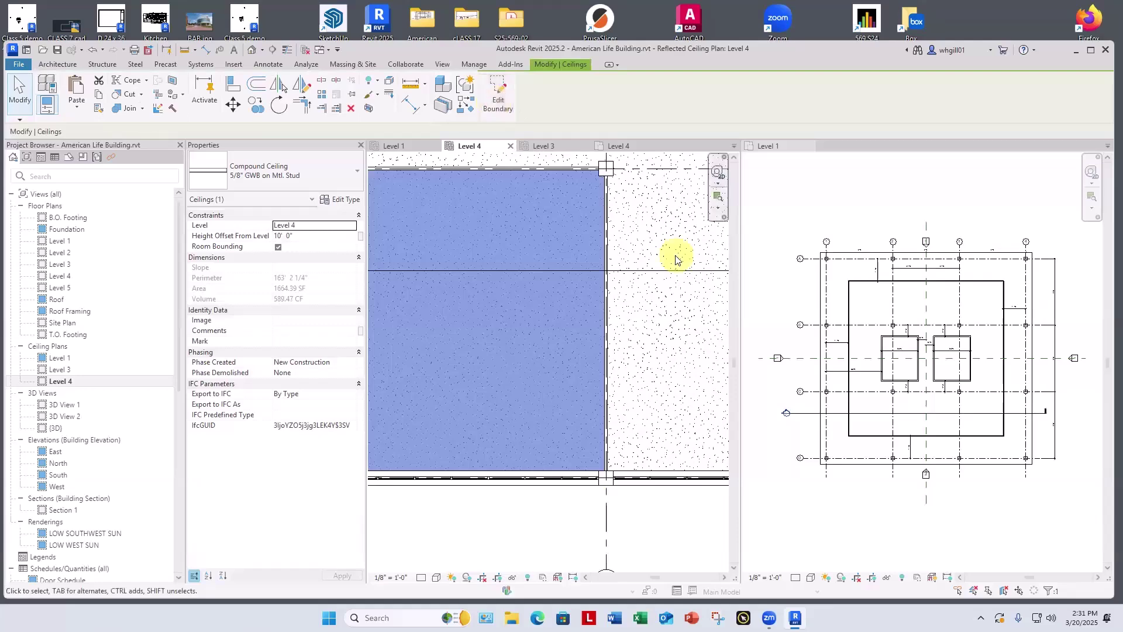
left_click(543, 537)
Change the Level 4 corner room's ceiling type to 2' x 4' ACT System
scroll(575, 525, "down", 2)
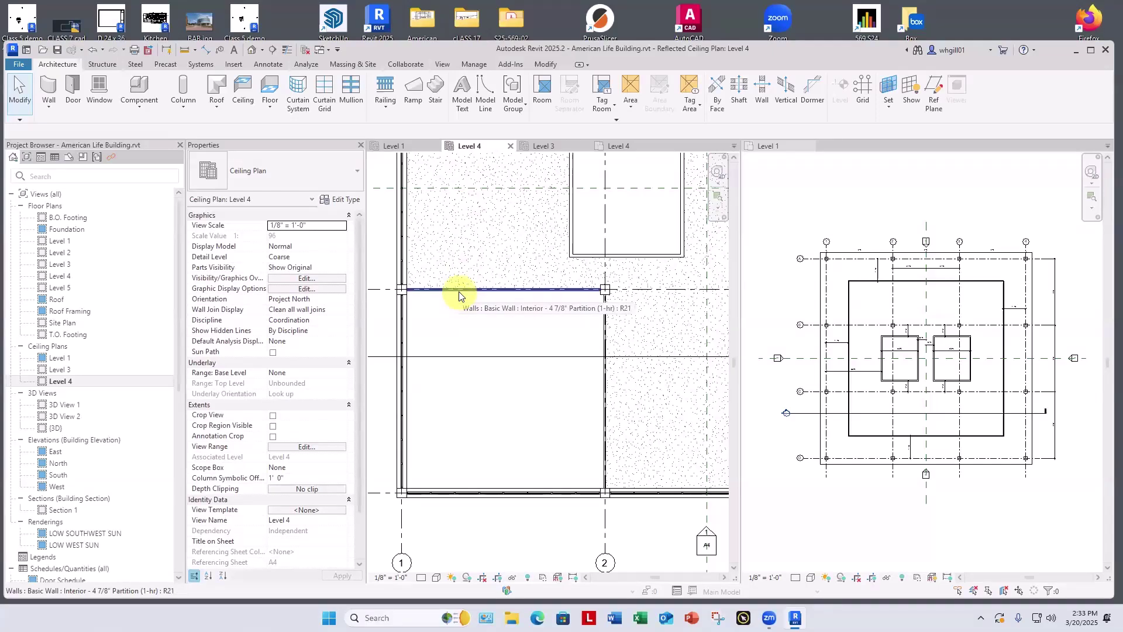
key("Tab")
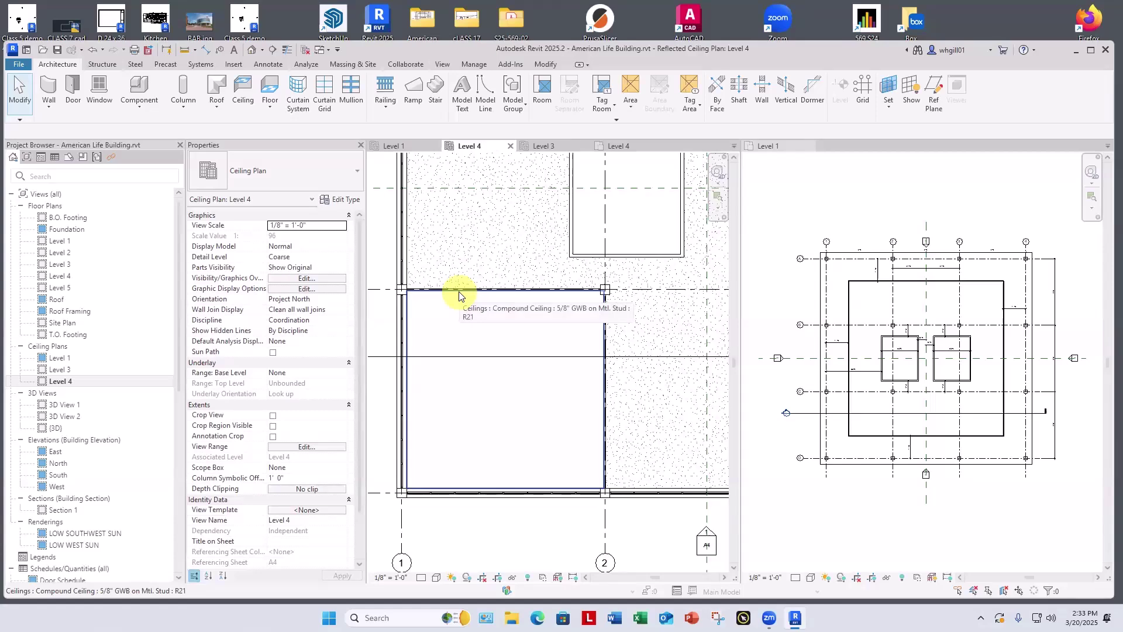
left_click(459, 294)
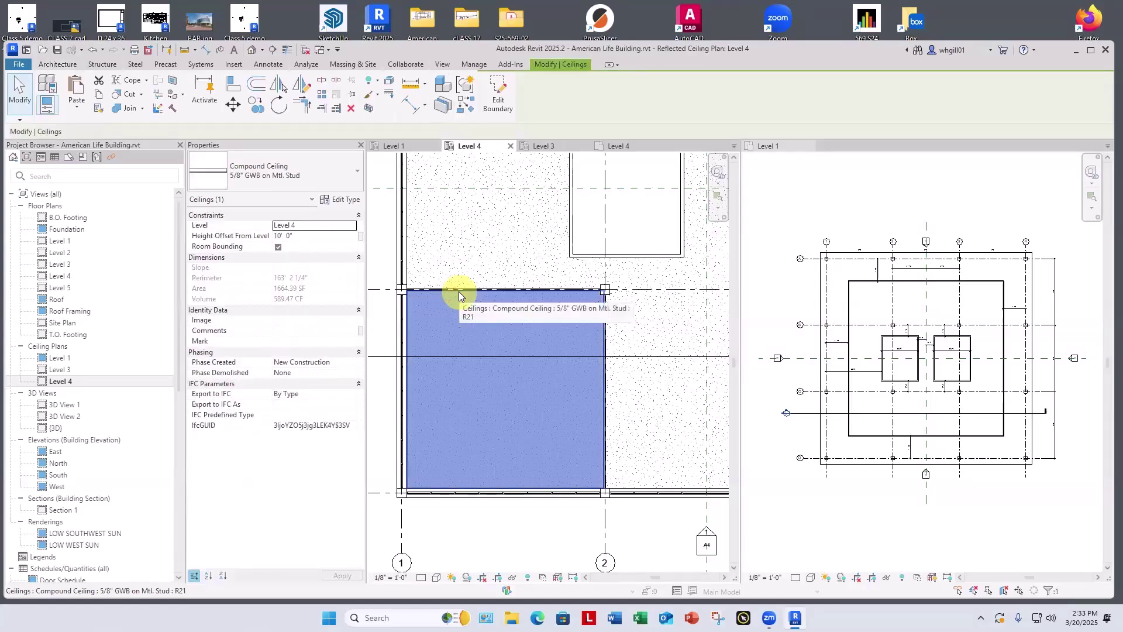
left_click(259, 171)
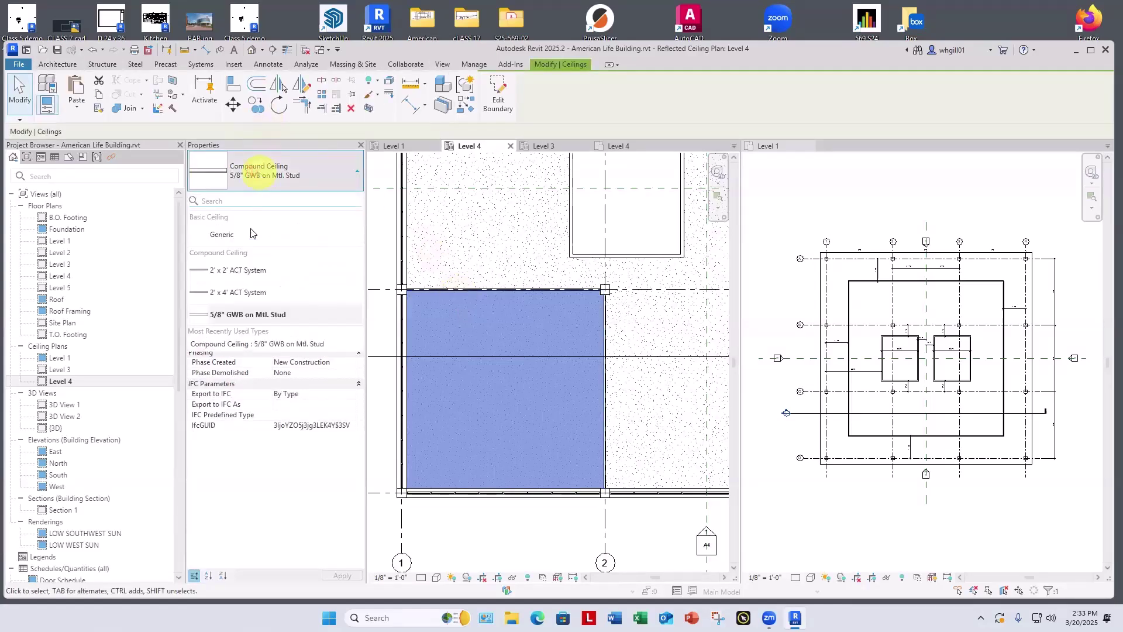
left_click(241, 292)
left_click(379, 301)
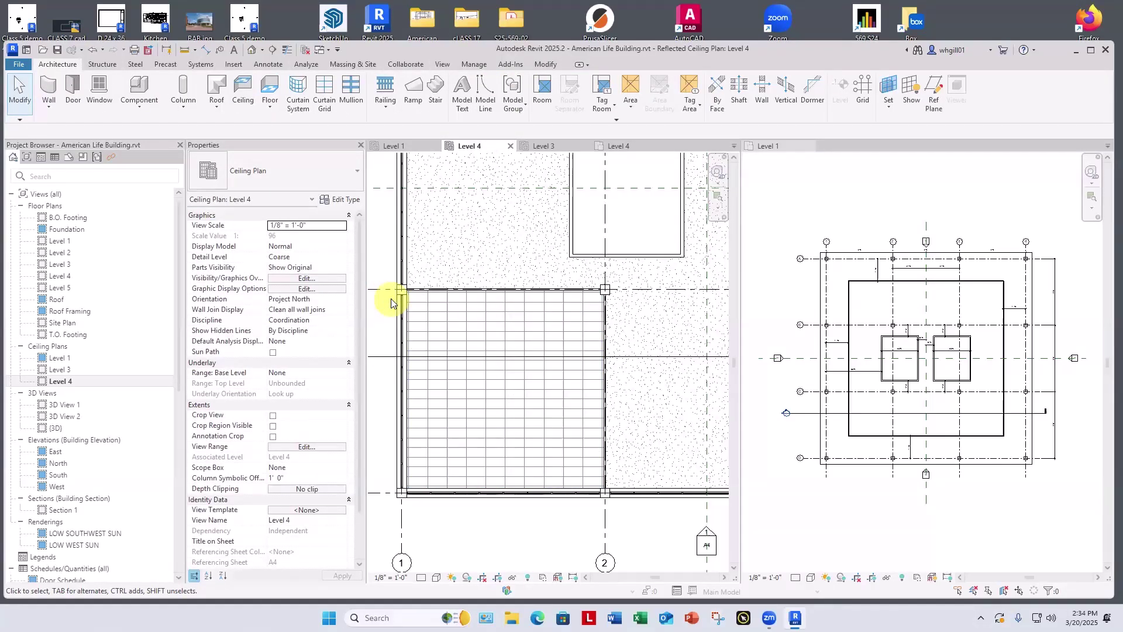
Delete the 2' x 4' ACT System ceiling from the Level 4 corner room
scroll(417, 293, "down", 3)
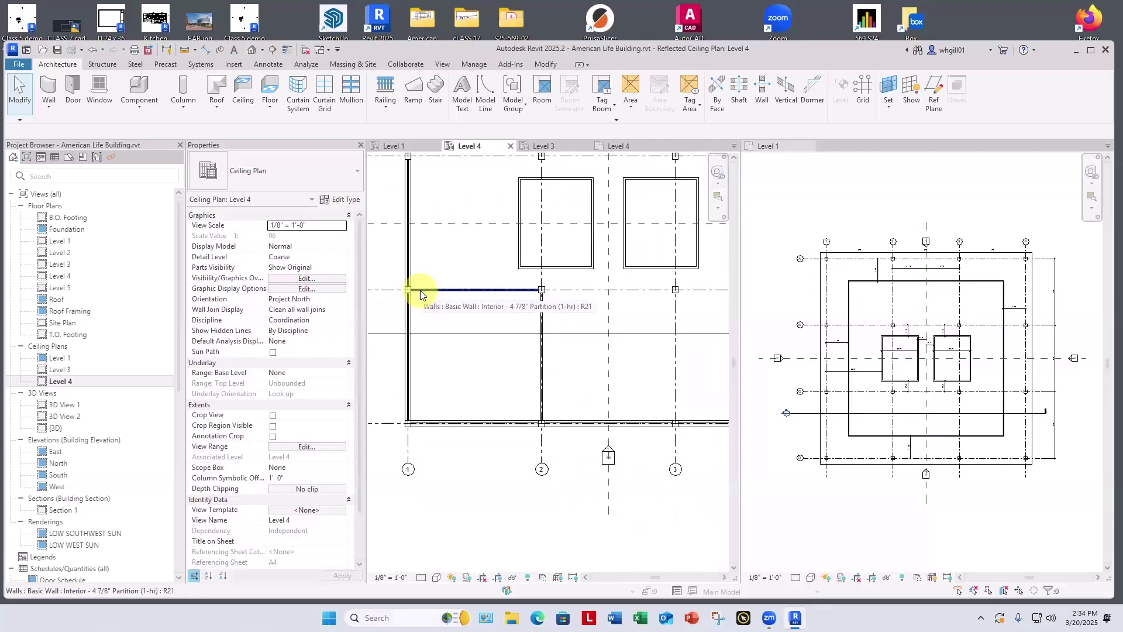
scroll(468, 299, "up", 3)
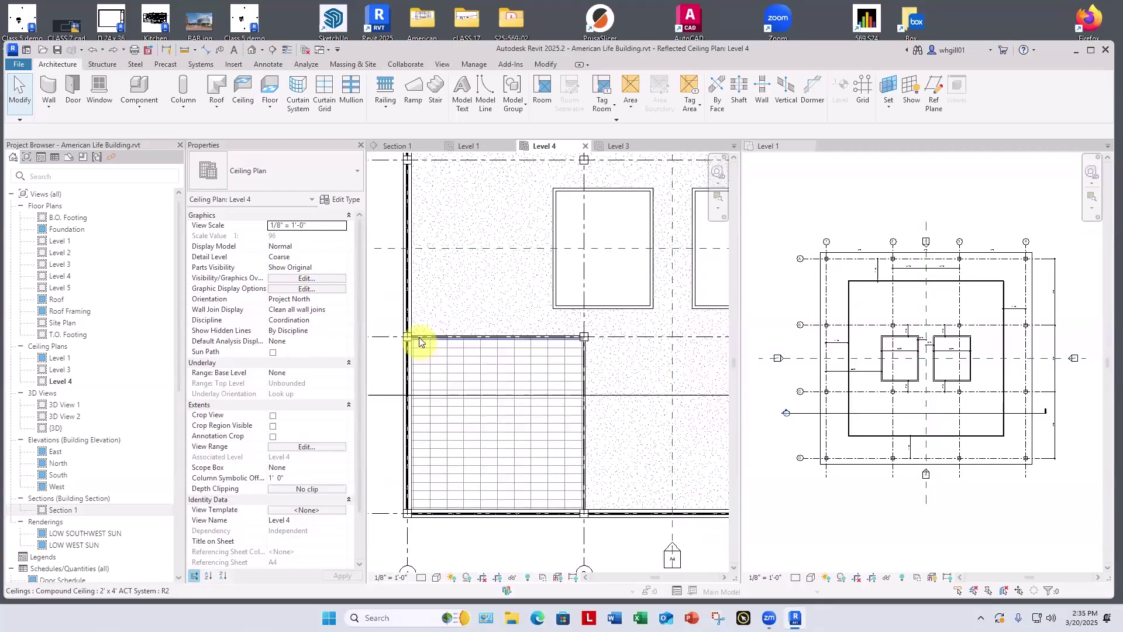
scroll(411, 436, "up", 5)
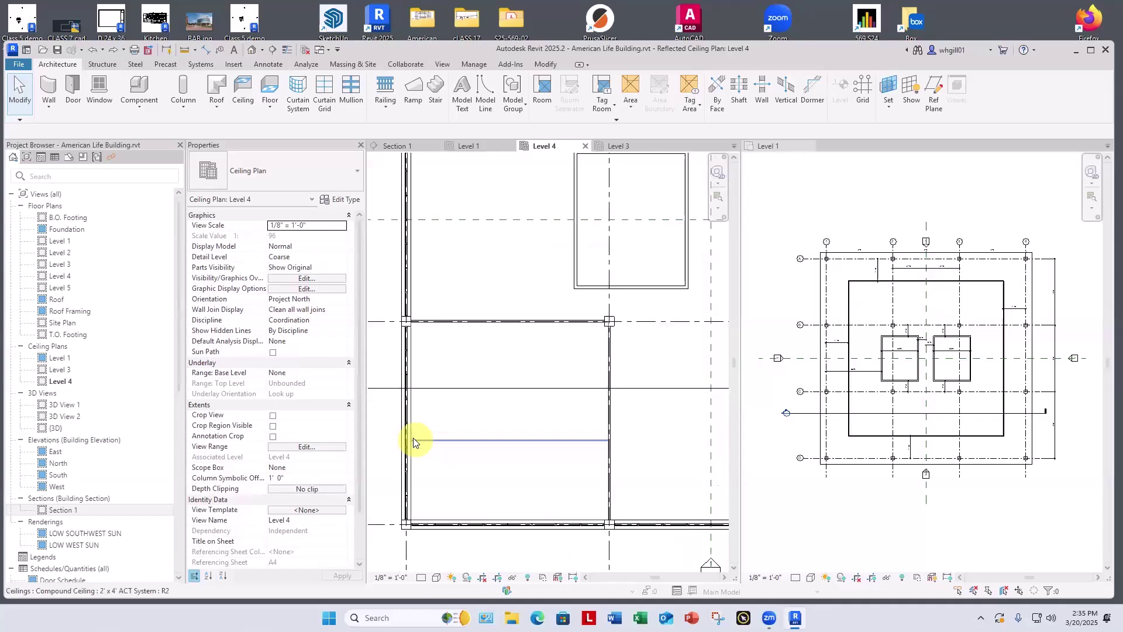
scroll(412, 437, "down", 3)
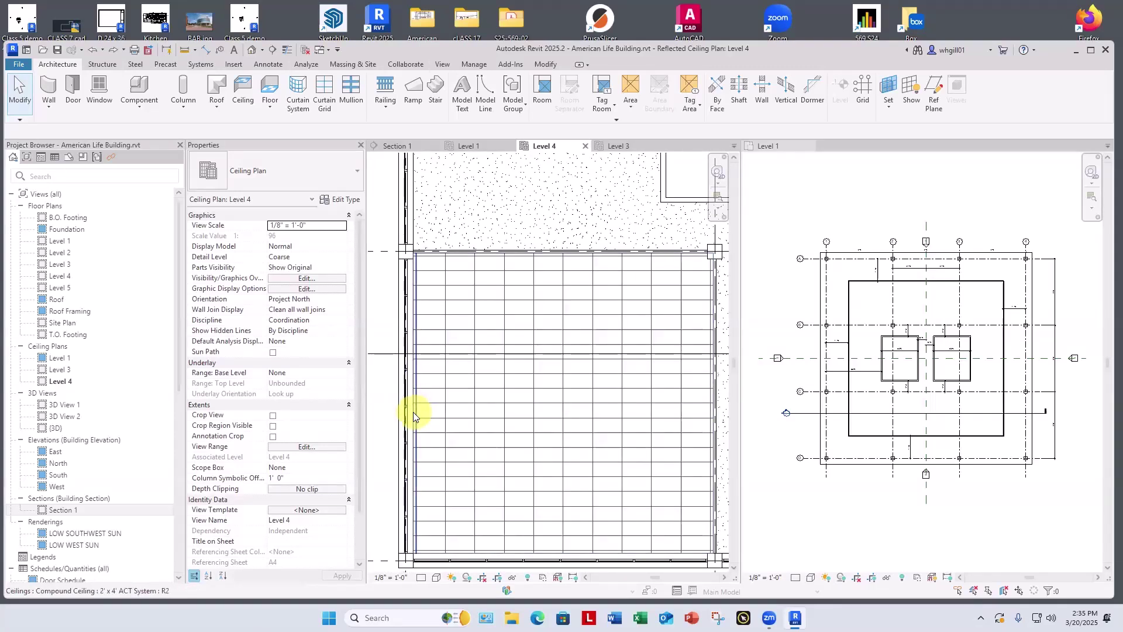
left_click(412, 414)
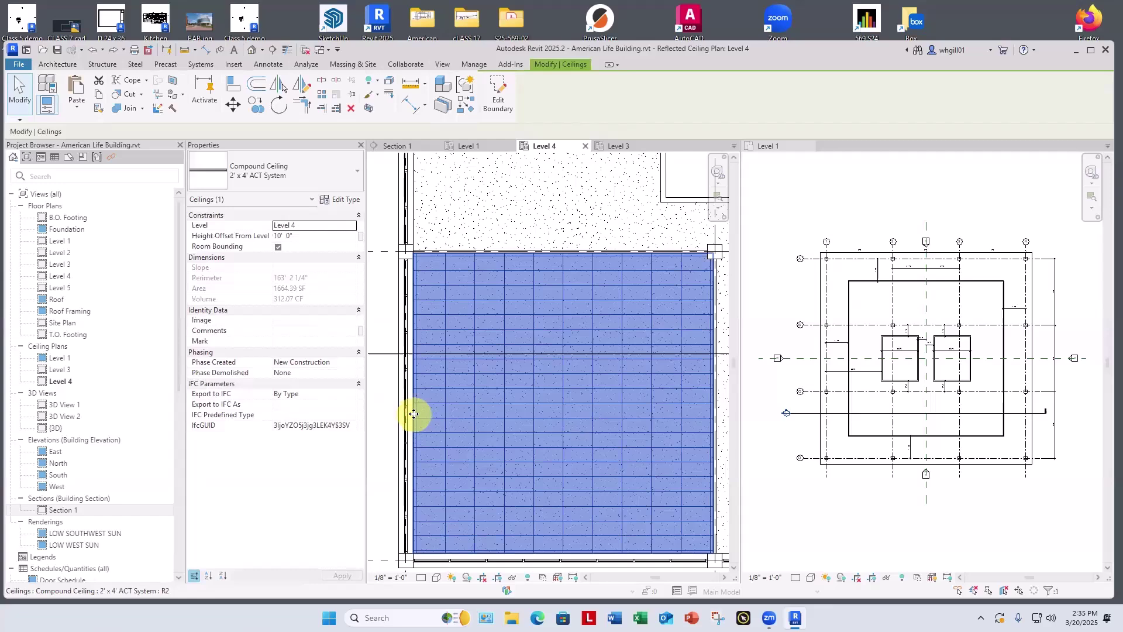
key("Delete")
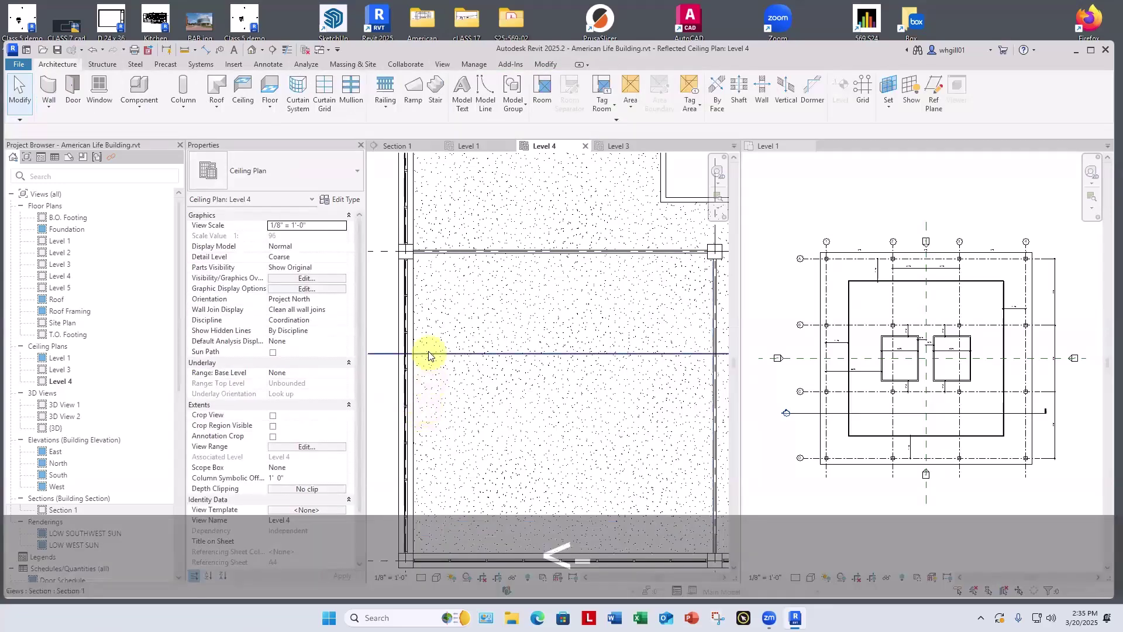
scroll(426, 385, "down", 1)
scroll(426, 383, "up", 1)
middle_click_drag(438, 390, 456, 433)
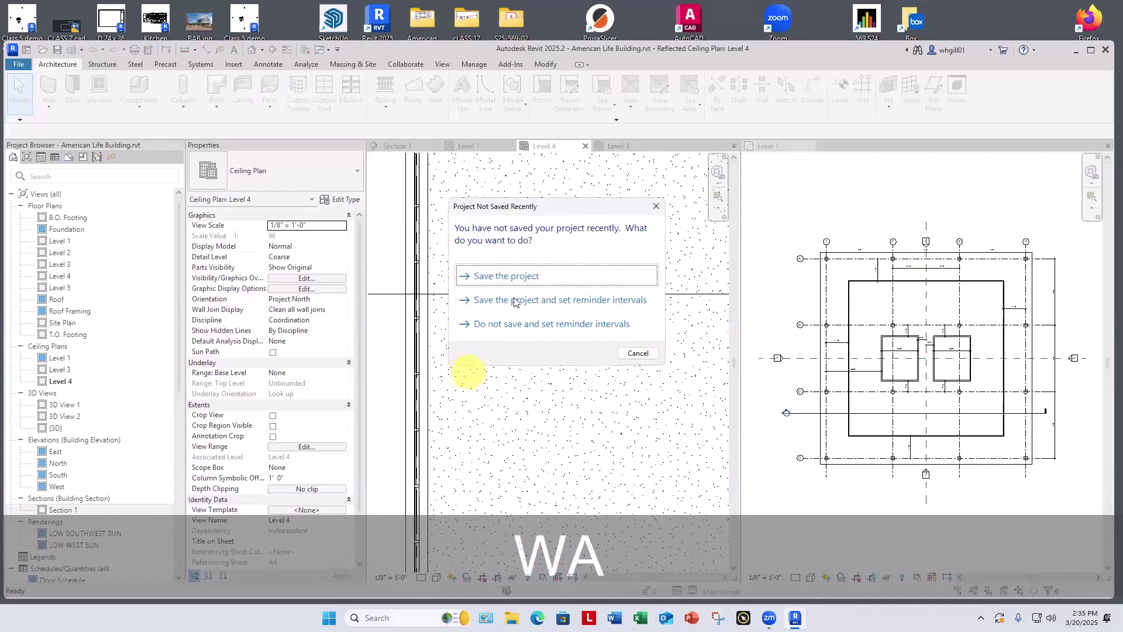
left_click(651, 208)
key("Escape")
key("Escape")
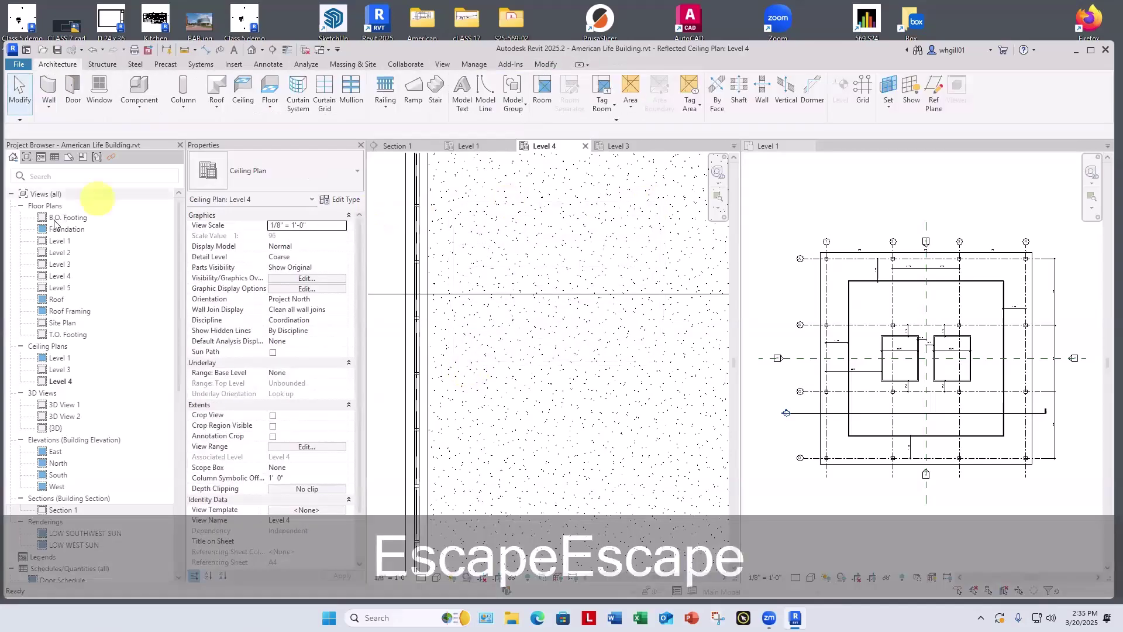
Draw two Interior - 4 7/8" Partition (1-hr) walls from the west curtain wall mullion, turning north to the grid C wall to enclose a smaller room
scroll(465, 439, "down", 4)
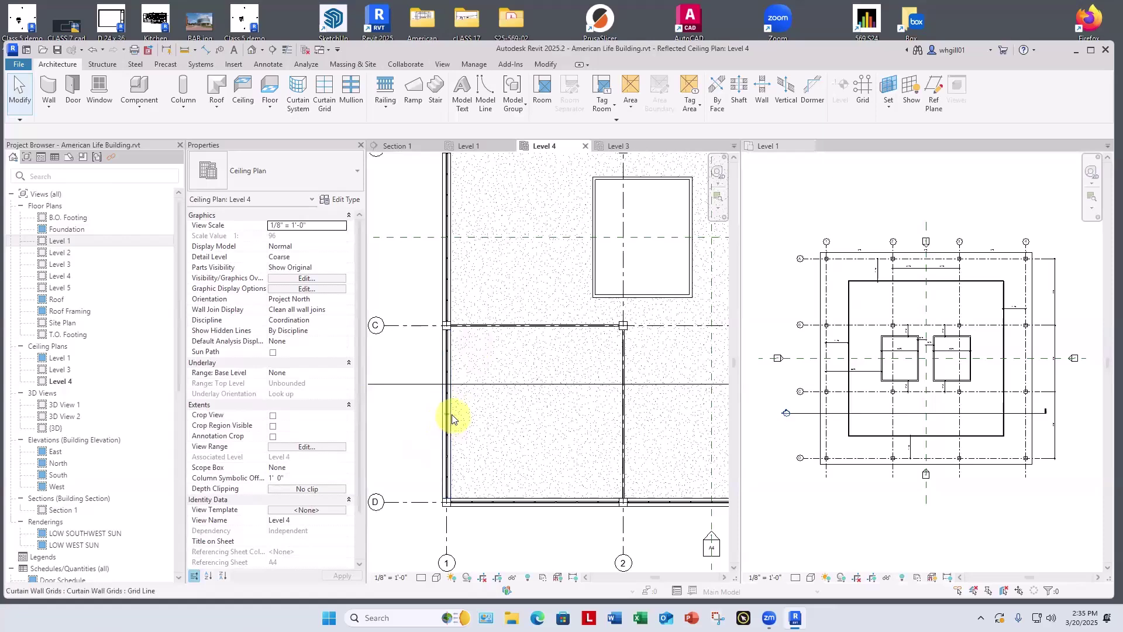
scroll(447, 433, "up", 2)
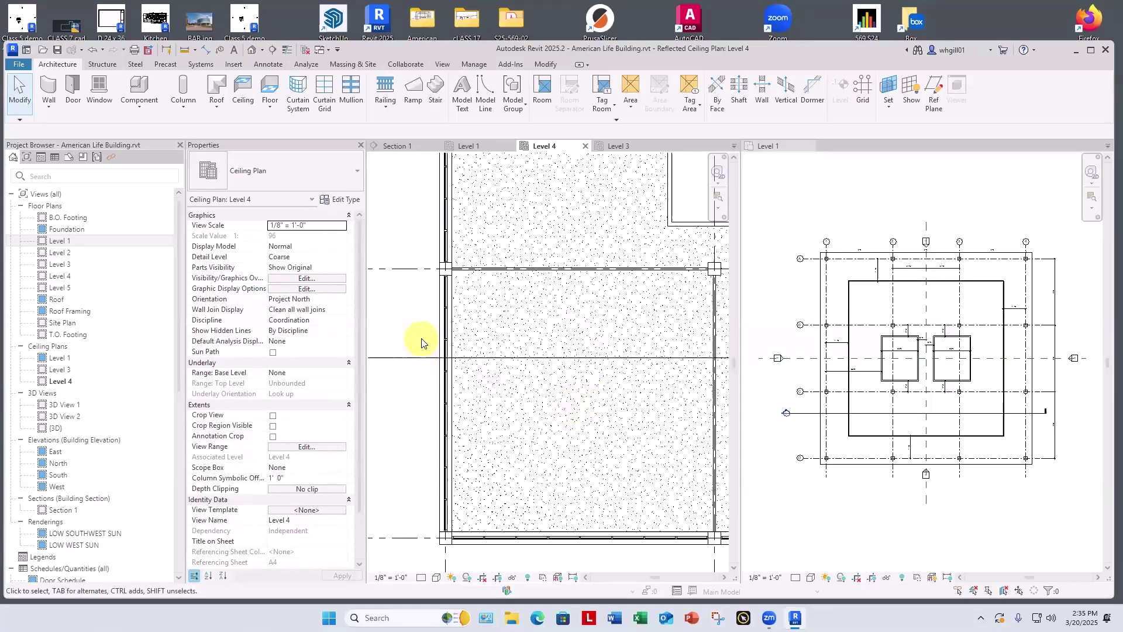
scroll(453, 399, "up", 5)
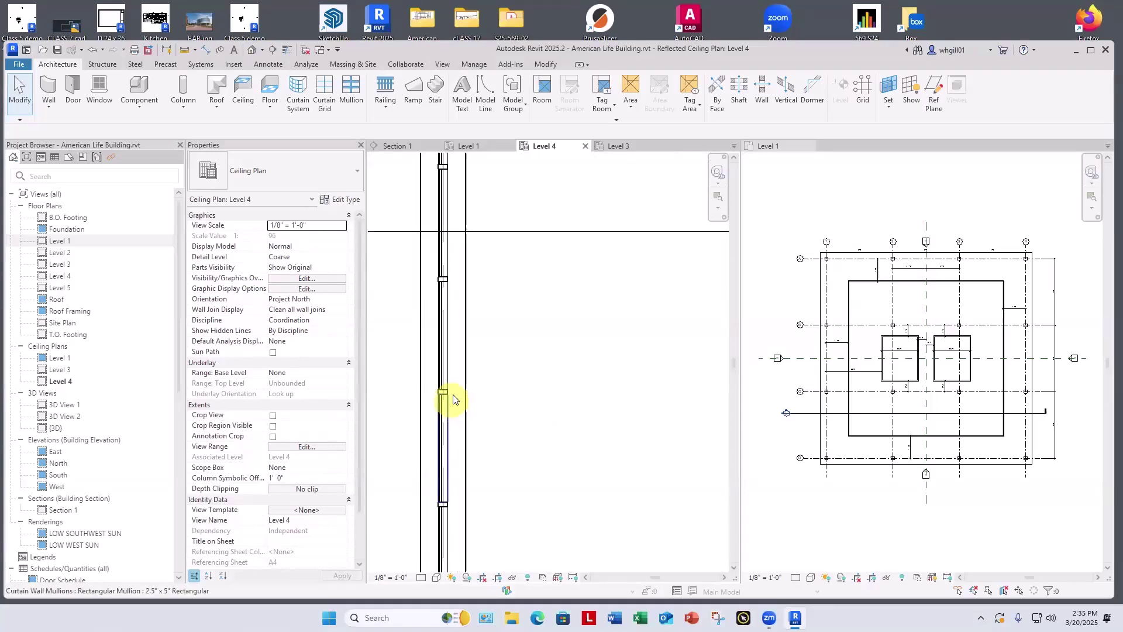
key("w")
key("a")
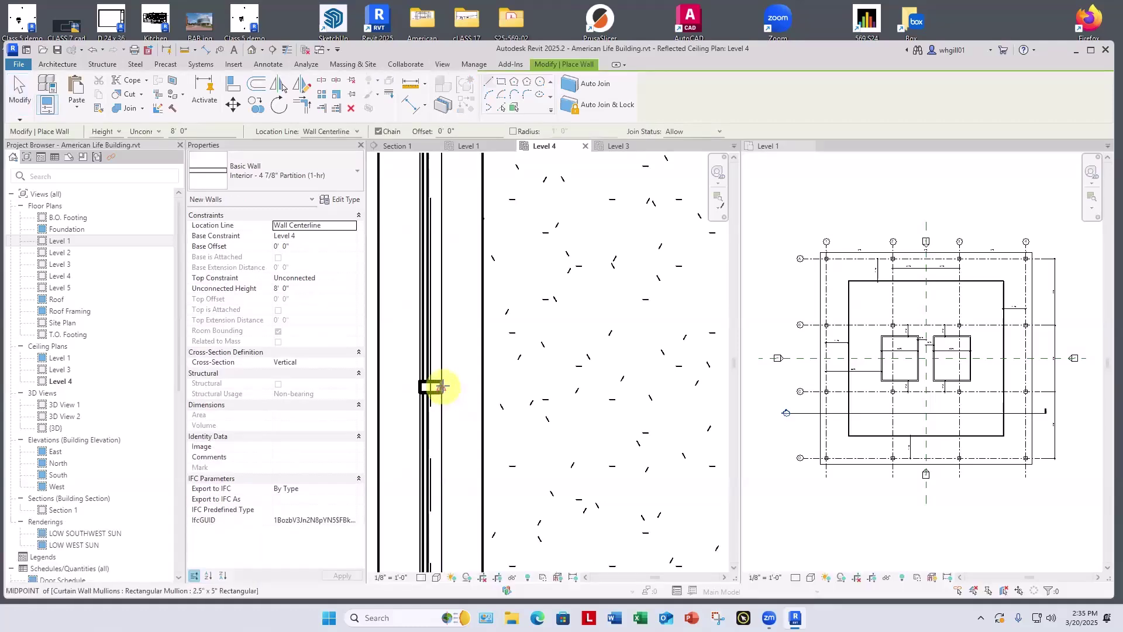
left_click(442, 387)
scroll(468, 384, "down", 3)
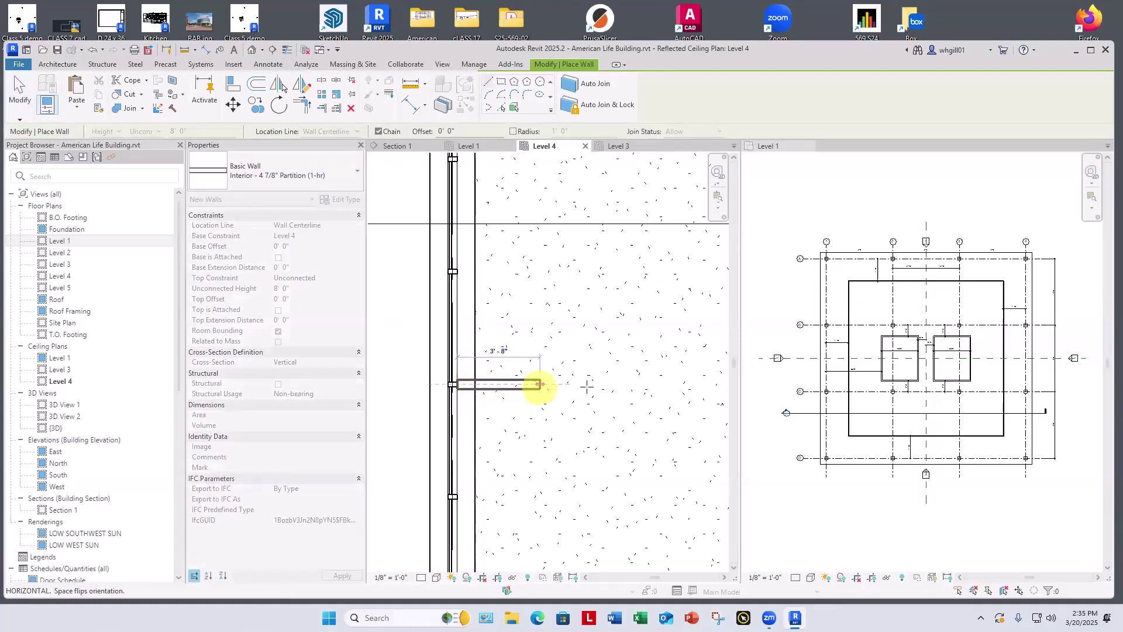
scroll(587, 385, "down", 4)
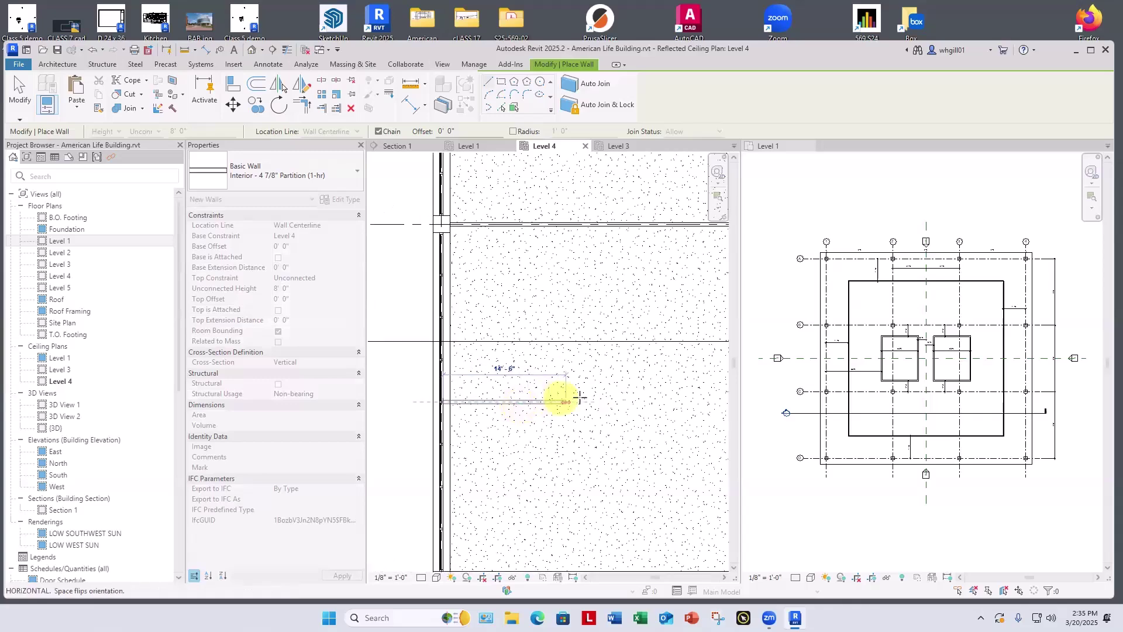
left_click(612, 402)
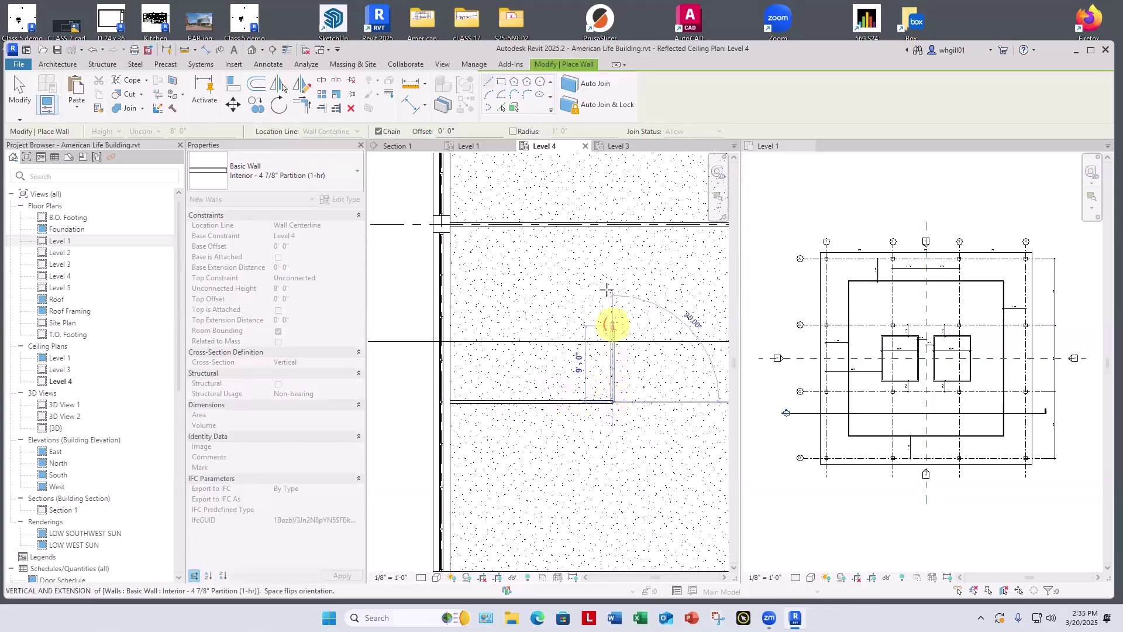
left_click(612, 227)
key("Escape")
key("Escape")
key("Escape")
scroll(500, 414, "down", 2)
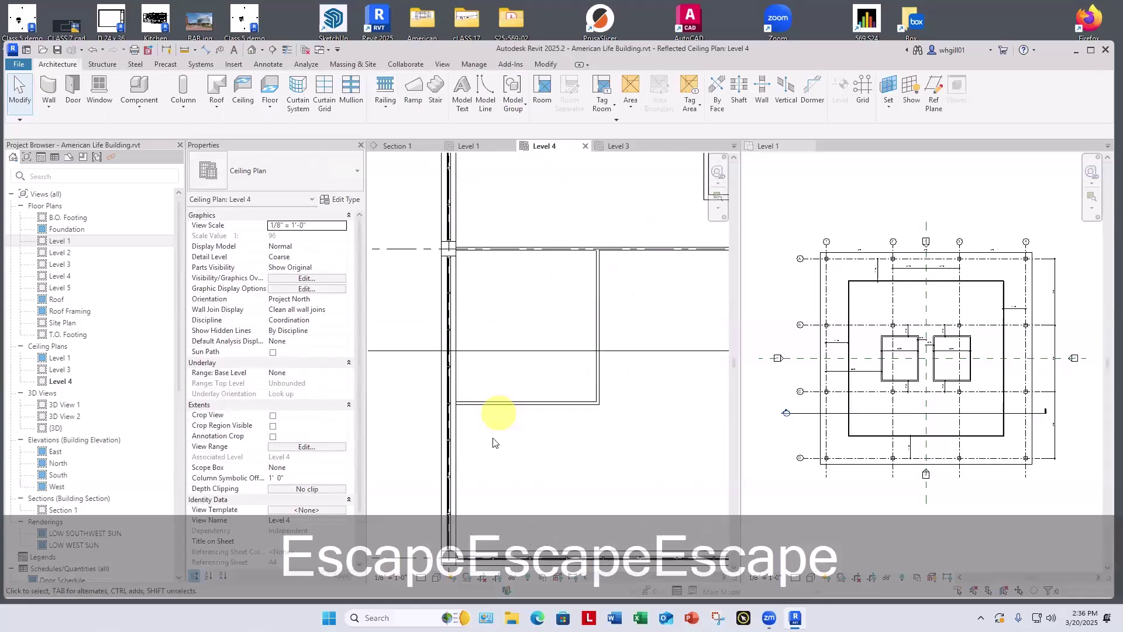
Sketch a rectangular 2' x 4' ACT System ceiling, about 19' by 20'-7", inside the new partitioned room on Level 4
middle_click_drag(404, 496, 420, 533)
scroll(554, 376, "up", 1)
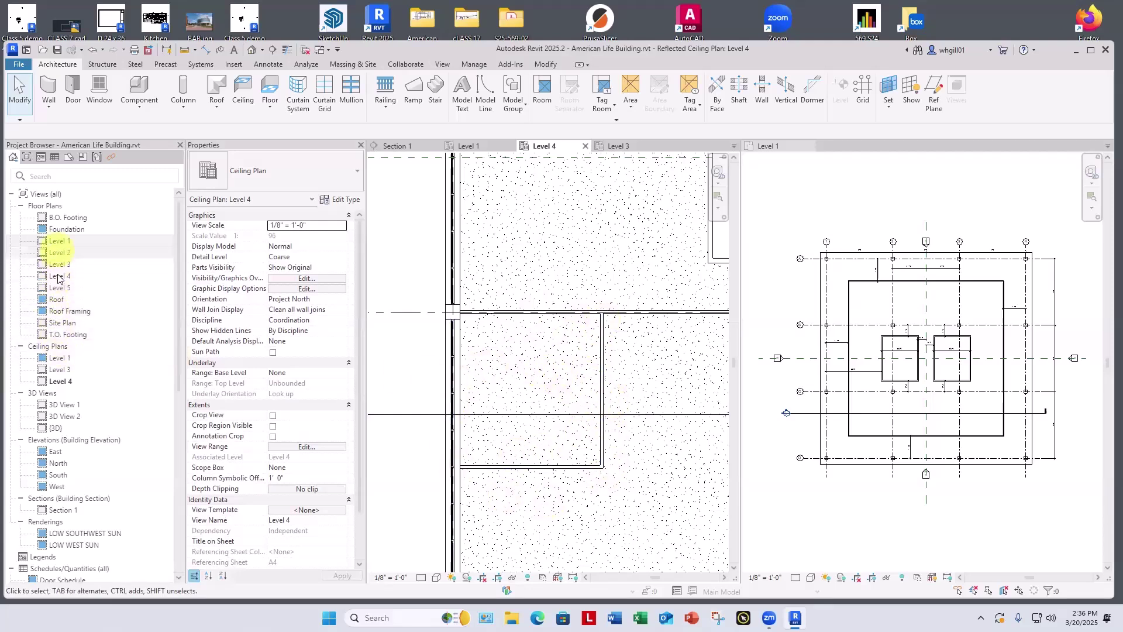
left_click(54, 381)
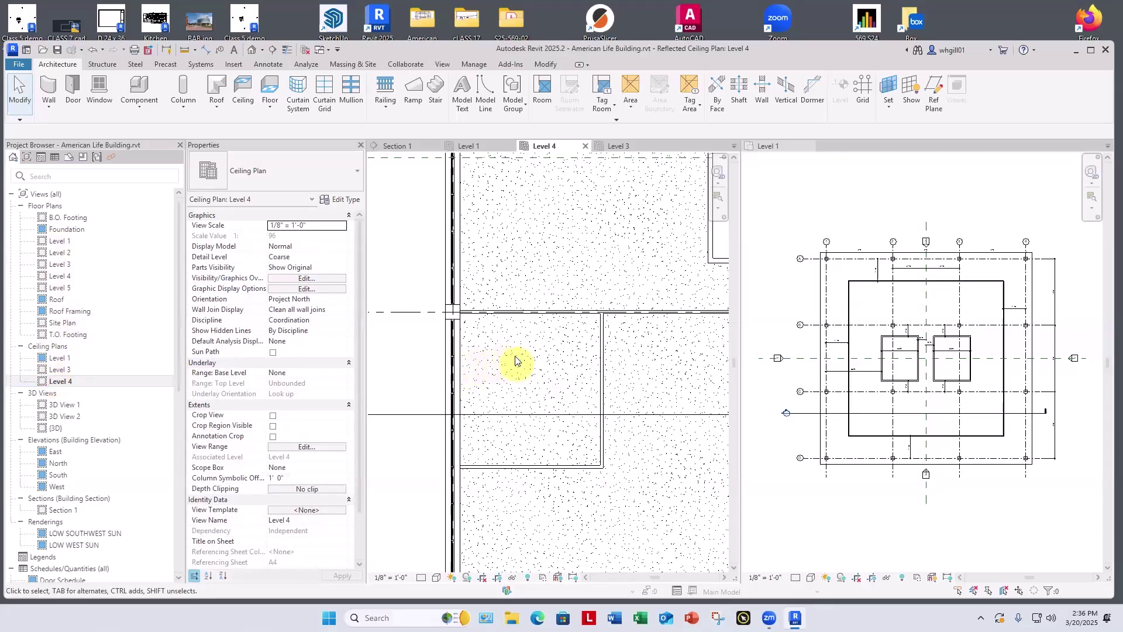
left_click(238, 99)
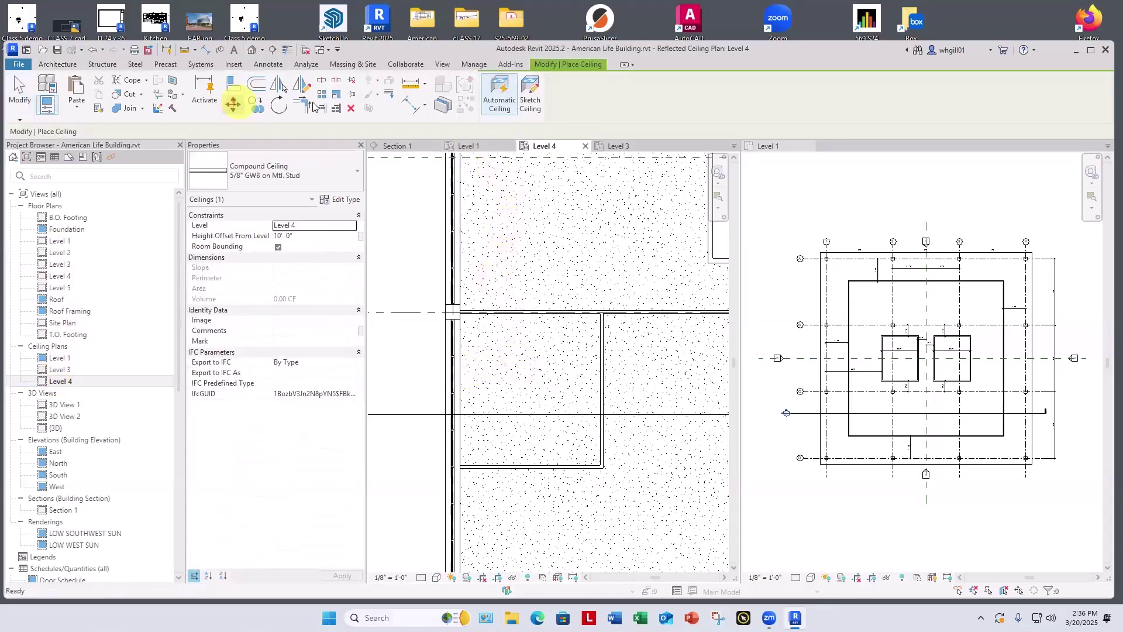
left_click(529, 103)
left_click(276, 170)
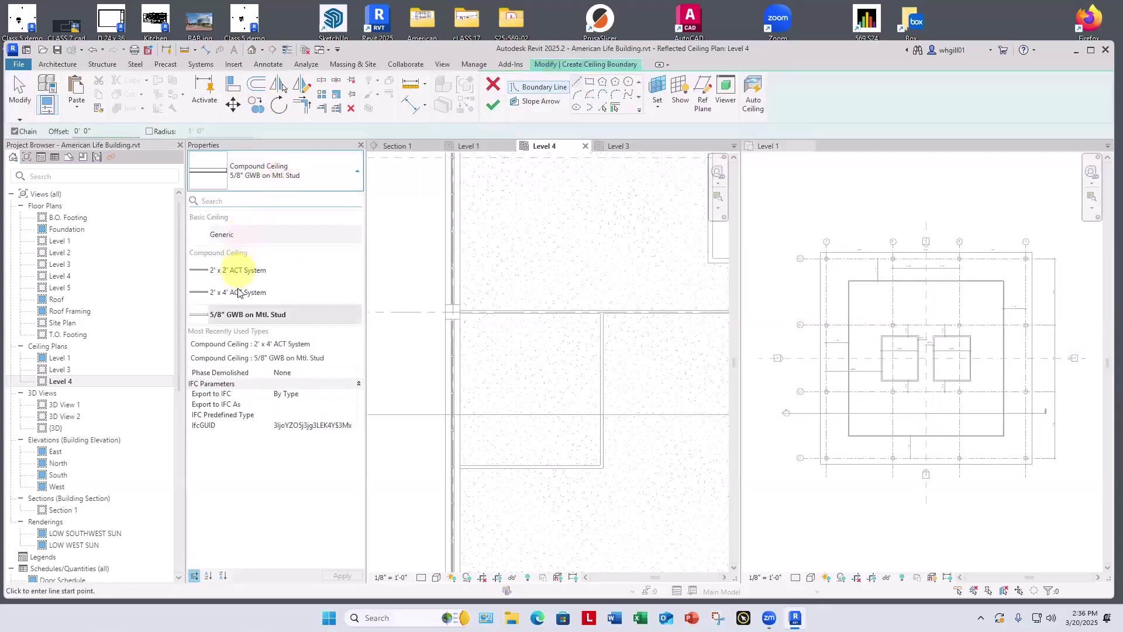
scroll(459, 319, "up", 3)
left_click(455, 291)
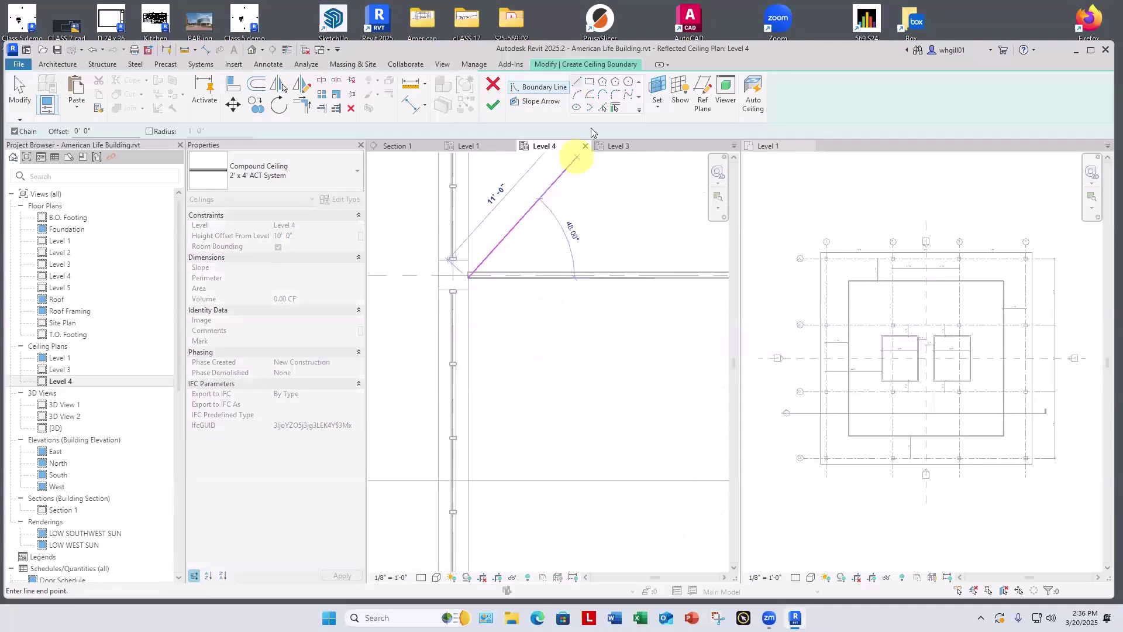
left_click(590, 83)
left_click(467, 276)
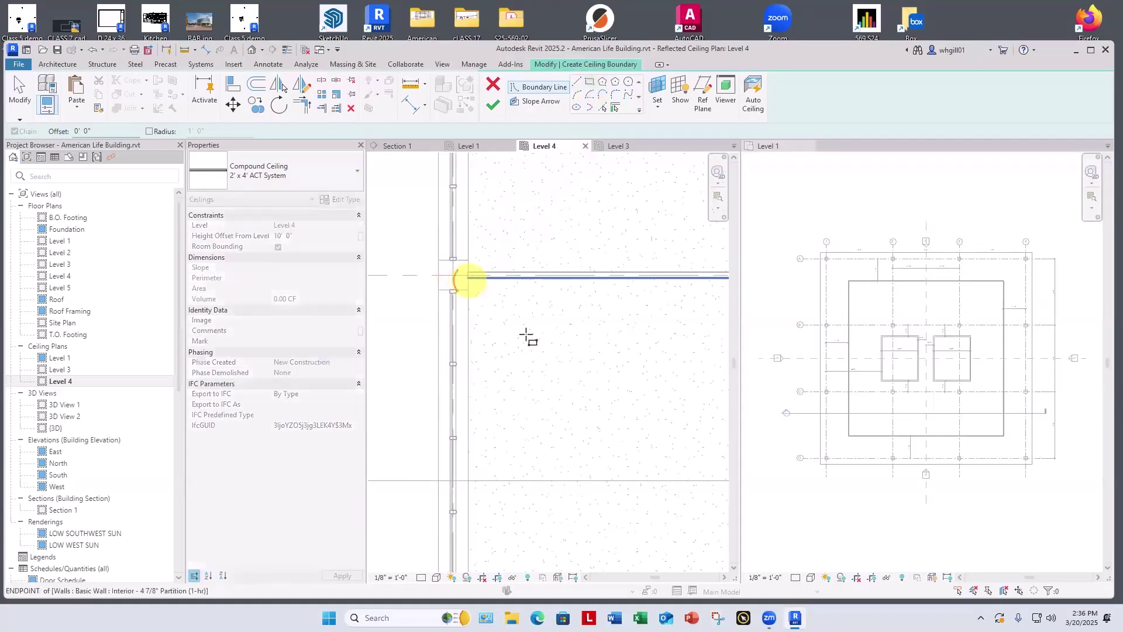
scroll(582, 417, "down", 1)
scroll(649, 509, "up", 1)
left_click(639, 485)
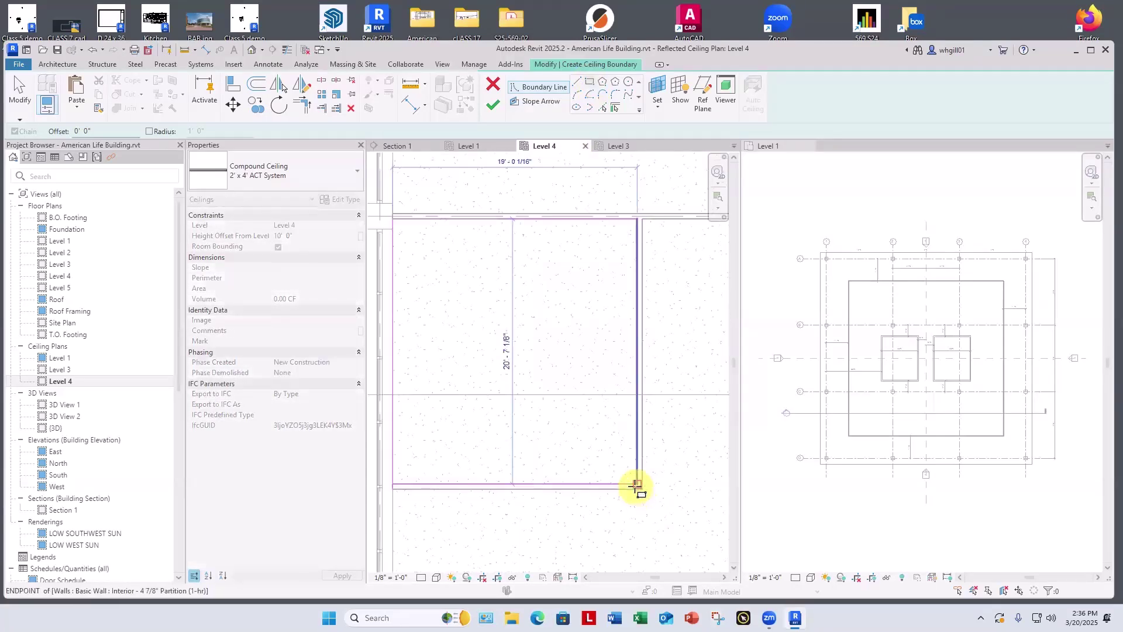
left_click(493, 105)
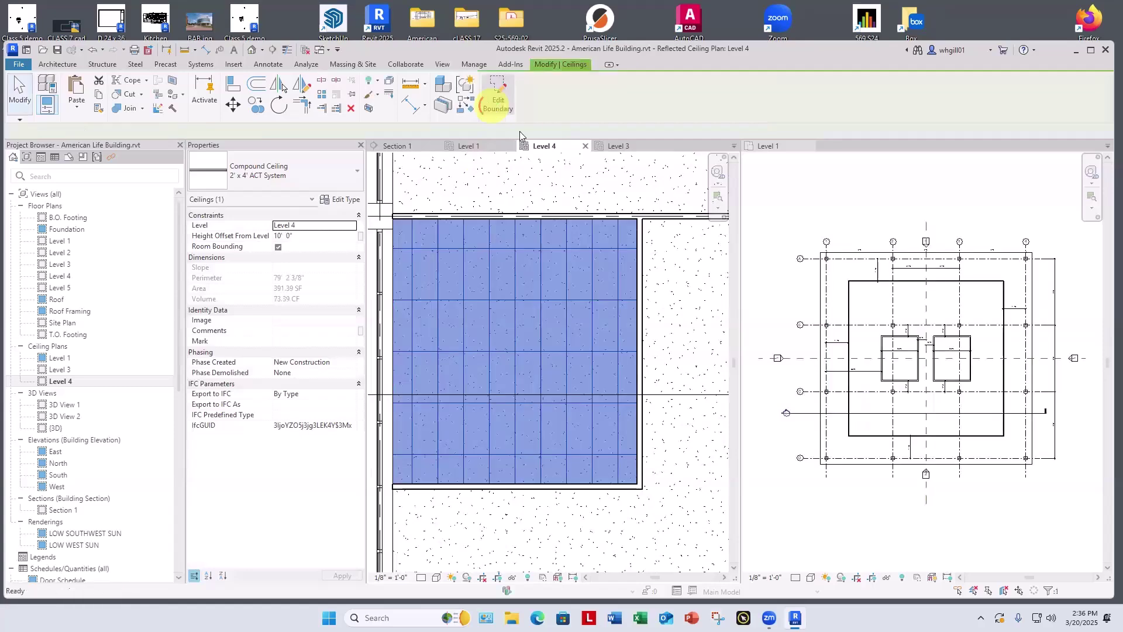
middle_click_drag(460, 256, 517, 254)
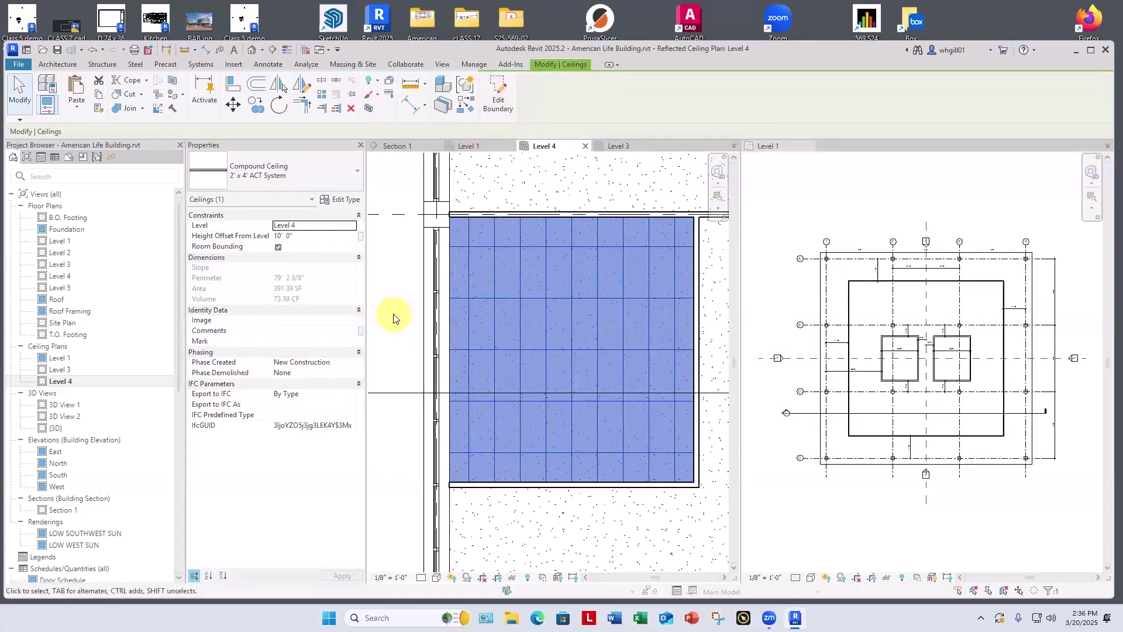
key("Escape")
Nudge the ceiling's east-west grid lines south until full tiles line up with the southern partition wall
scroll(393, 317, "down", 1)
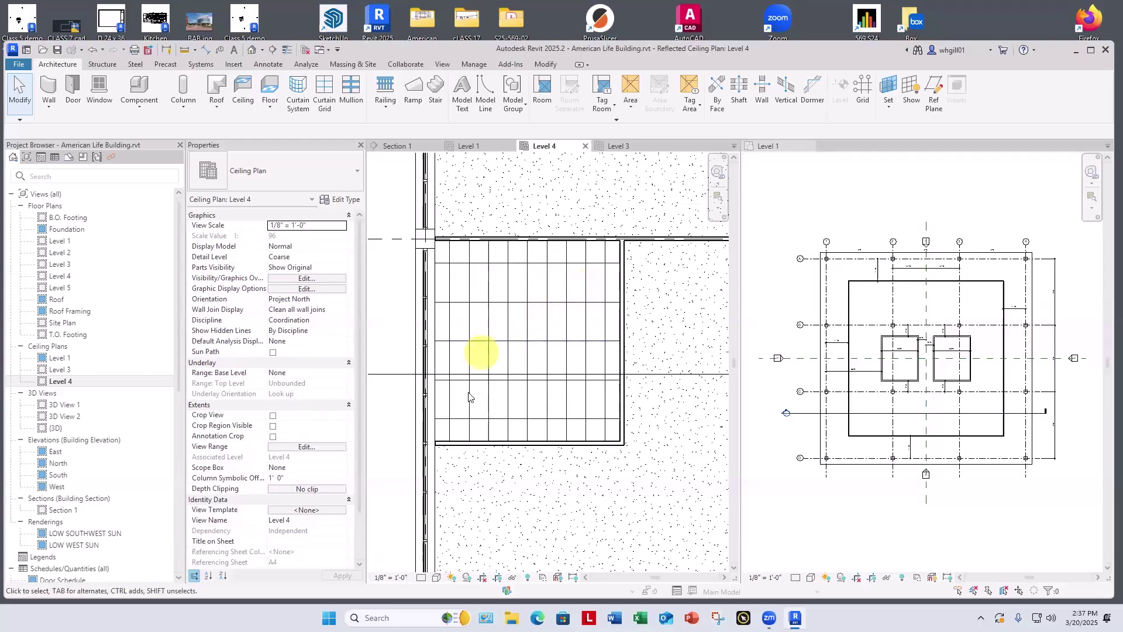
left_click(460, 267)
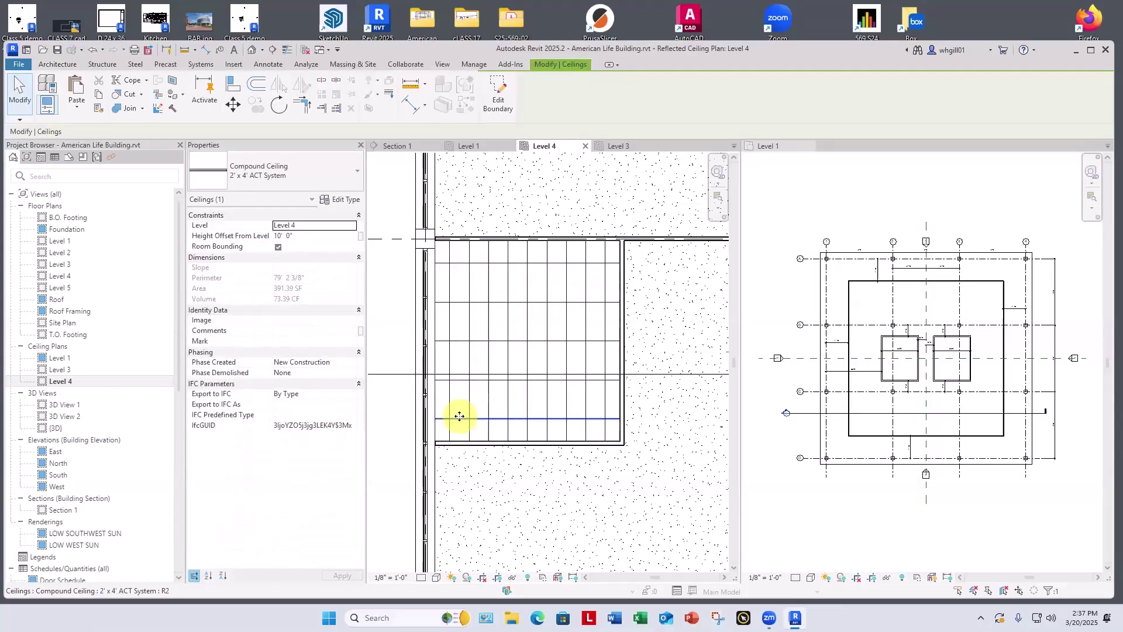
key("Down")
key("Down")
key("Down")
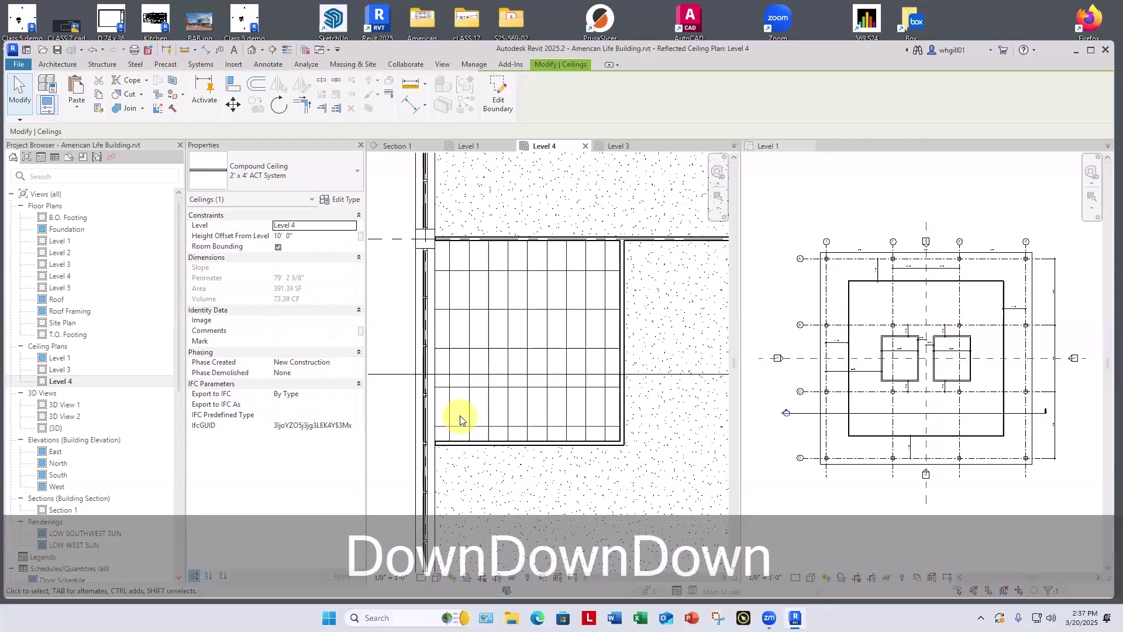
Place a row of four Downlight - Recessed Can 8" Incandescent - 277V fixtures in alternate ceiling tiles, about 3' south of the grid C wall
key("c")
key("m")
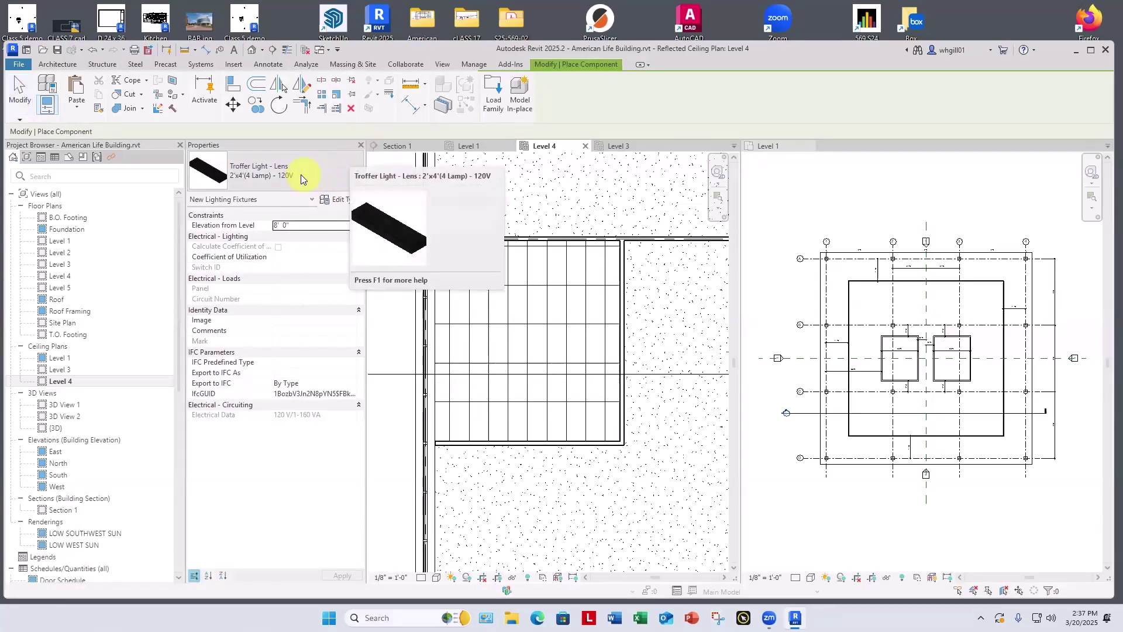
left_click(301, 174)
left_click_drag(359, 448, 359, 230)
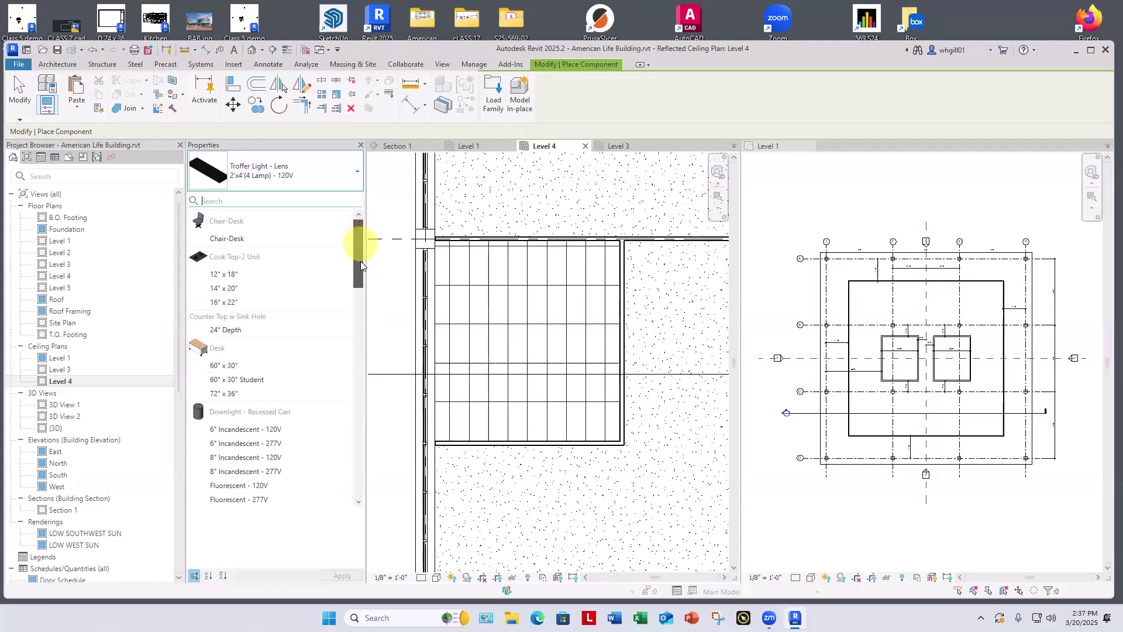
scroll(360, 266, "down", 3)
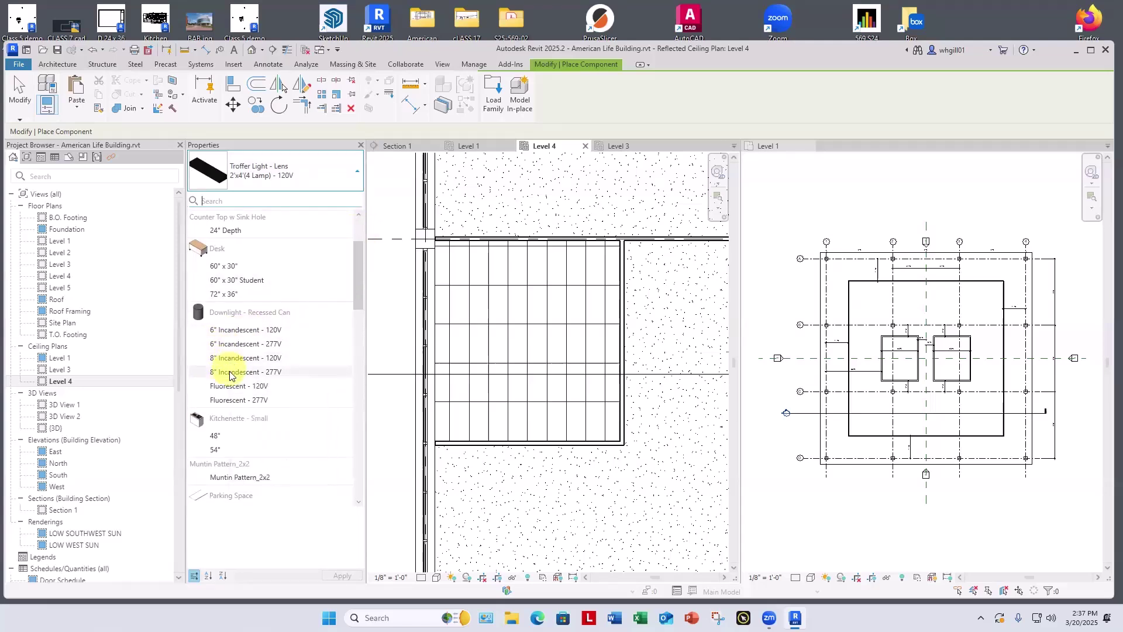
left_click(229, 373)
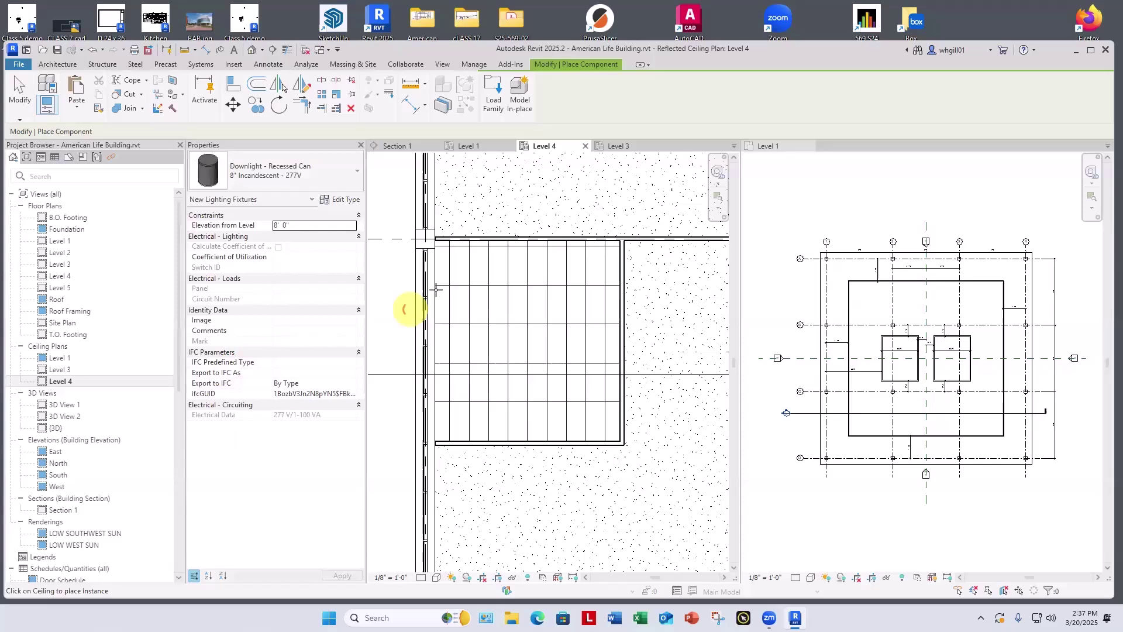
scroll(459, 272, "up", 2)
left_click(459, 265)
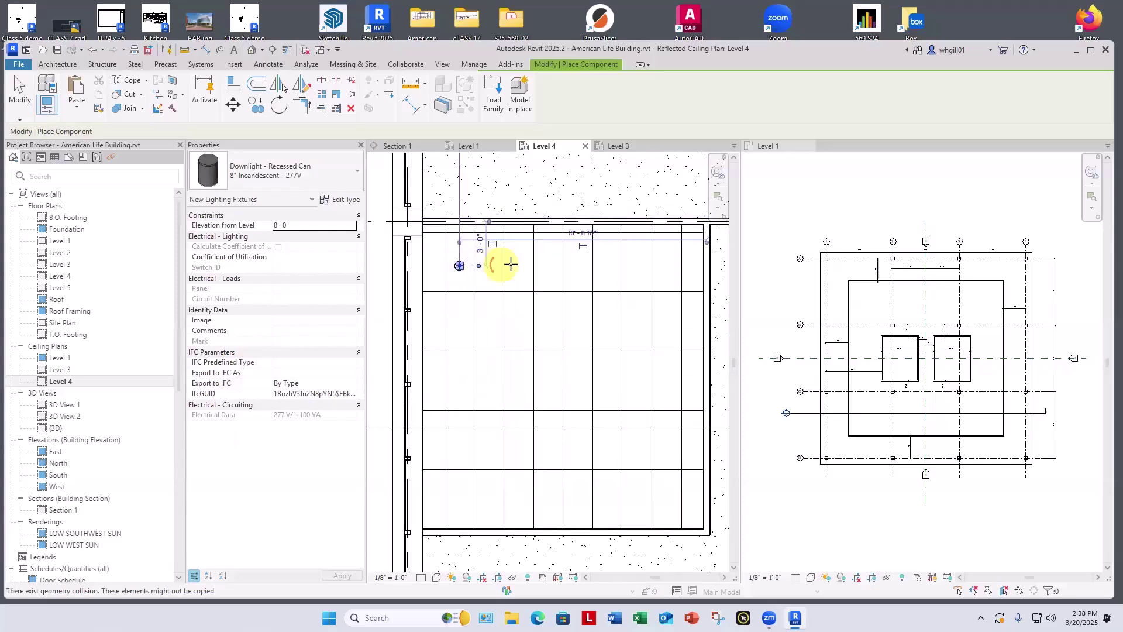
left_click(519, 266)
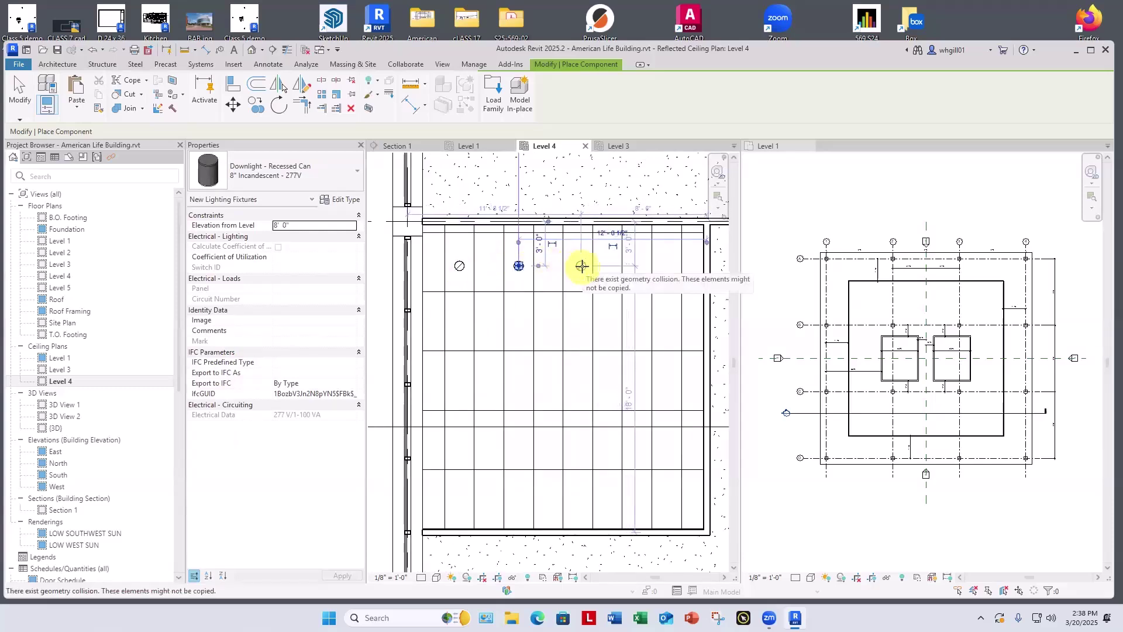
left_click(581, 266)
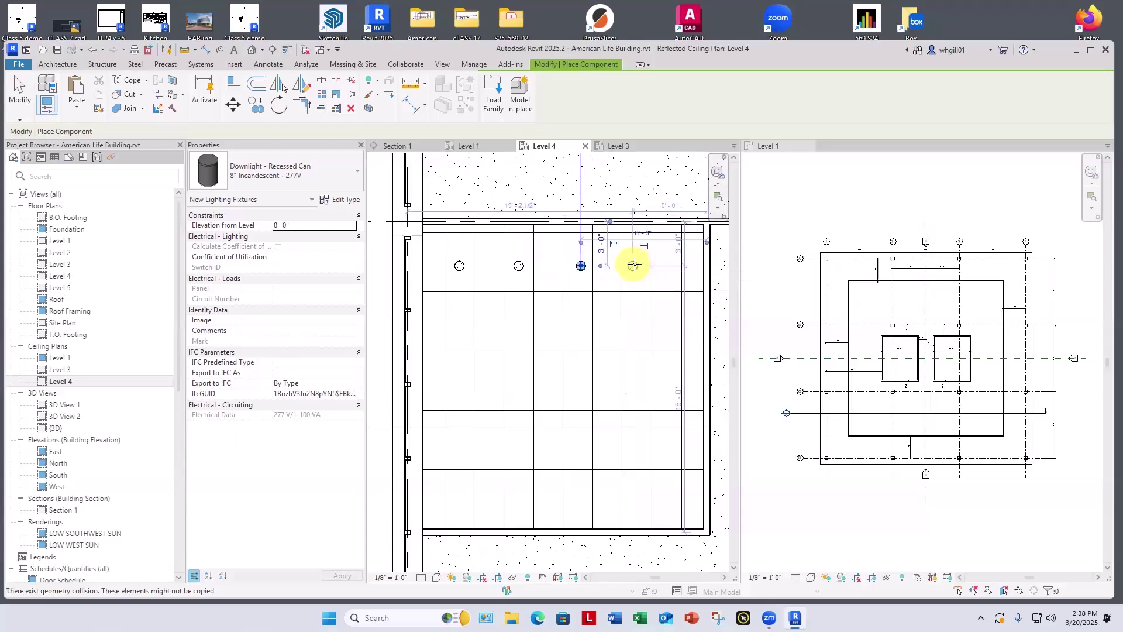
left_click(640, 266)
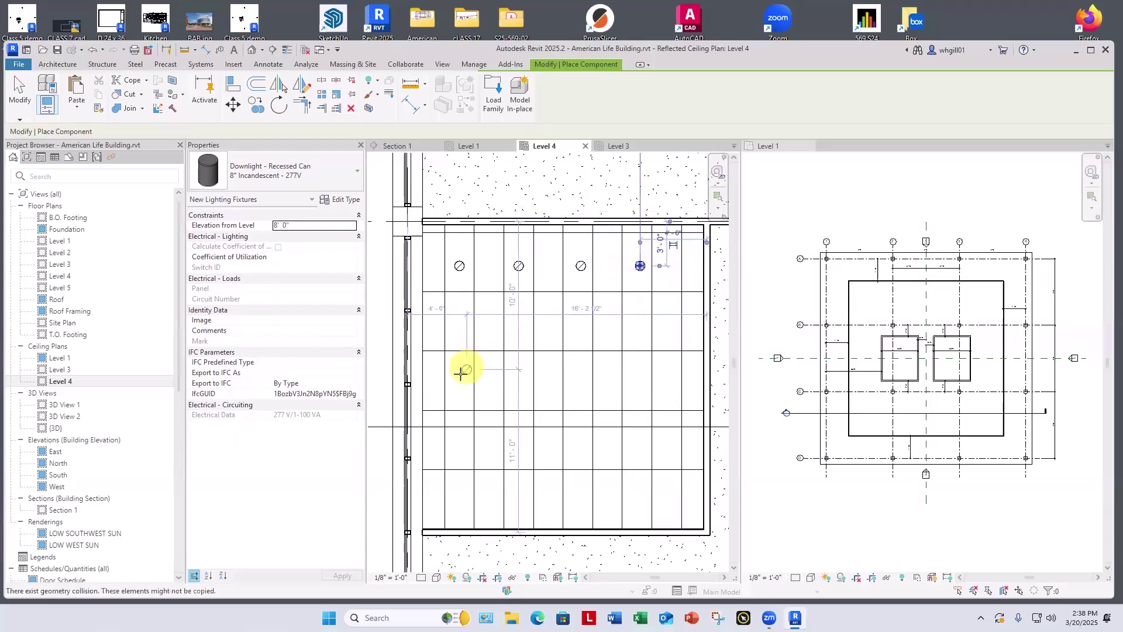
Place a second row of four recessed can downlights aligned under the first, about 10'-6" south of the grid C wall
left_click(459, 376)
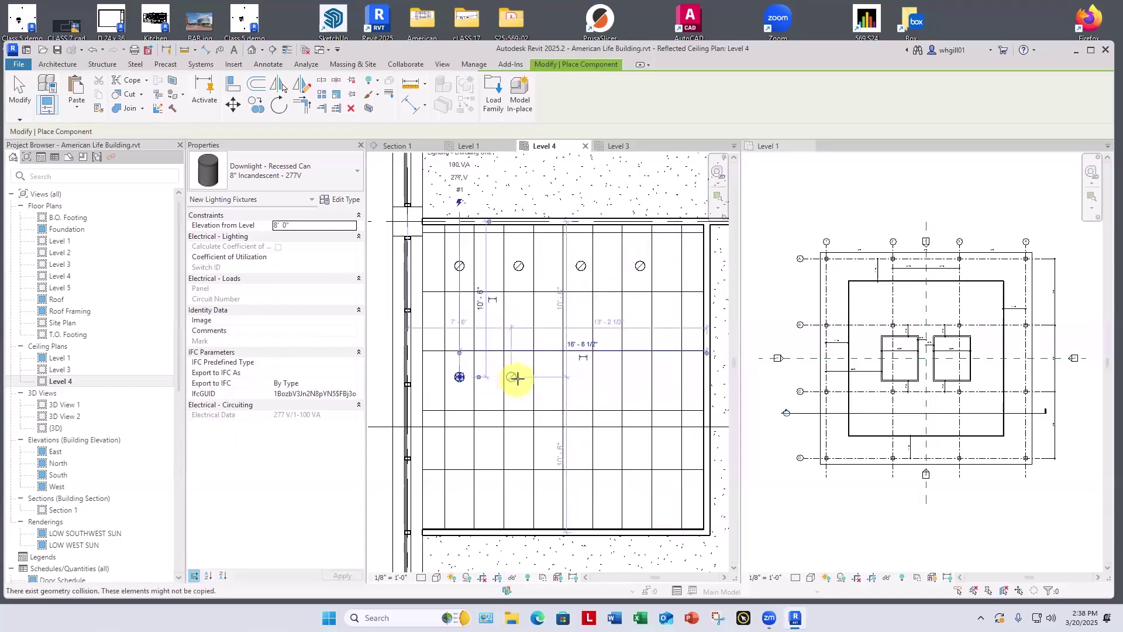
left_click(518, 377)
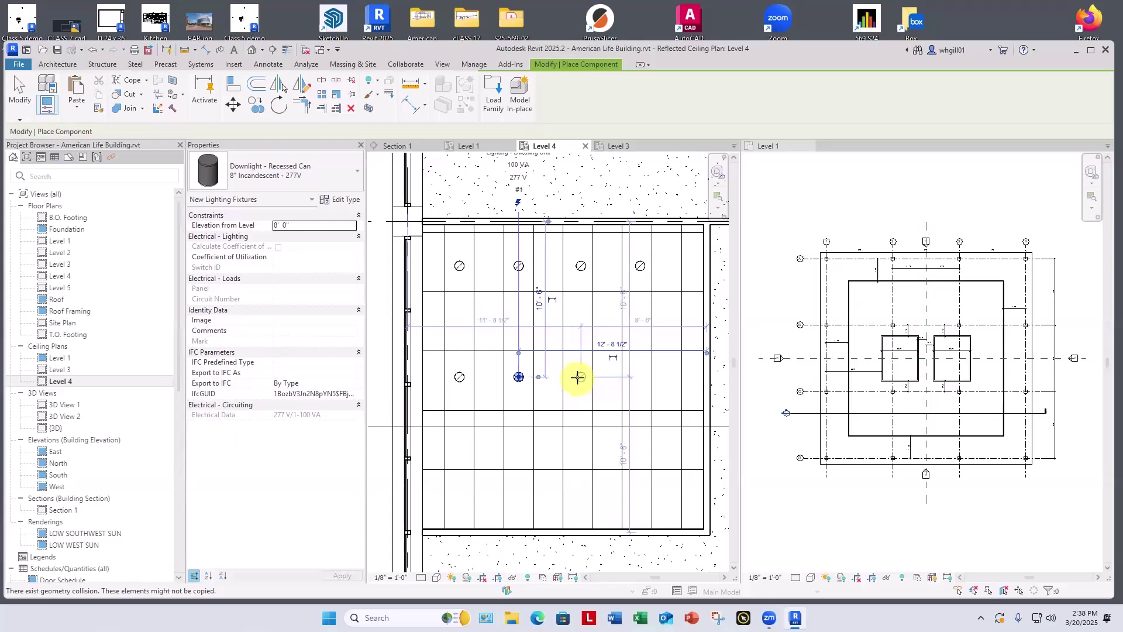
left_click(581, 377)
left_click(640, 377)
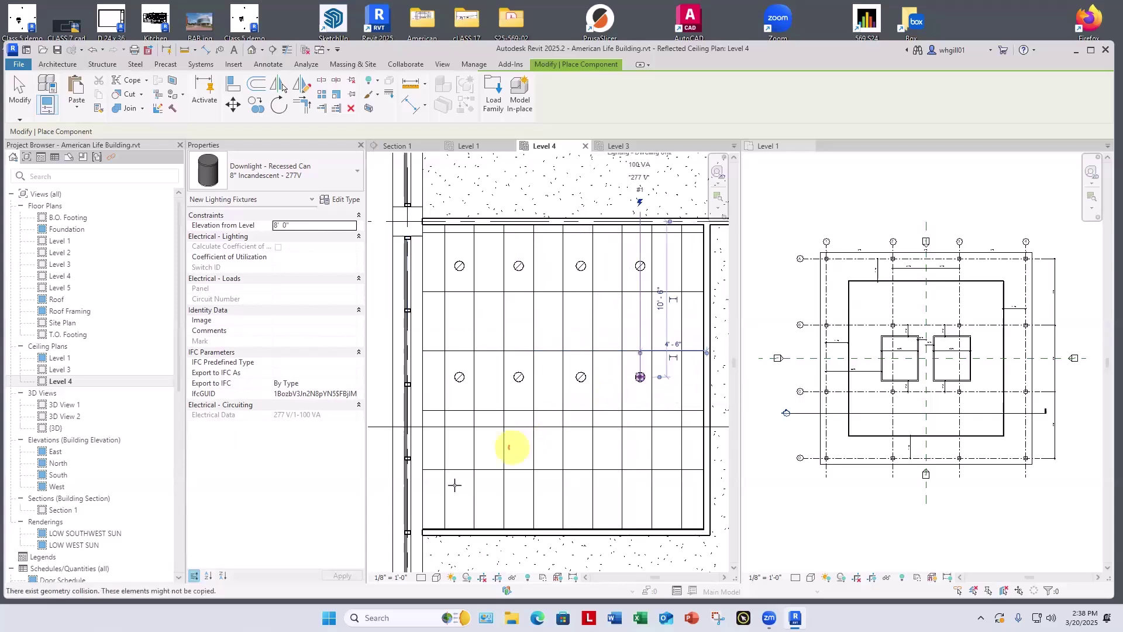
Place a third row of four recessed can downlights aligned with the others, about 18'-6" south of the grid C wall
left_click(460, 494)
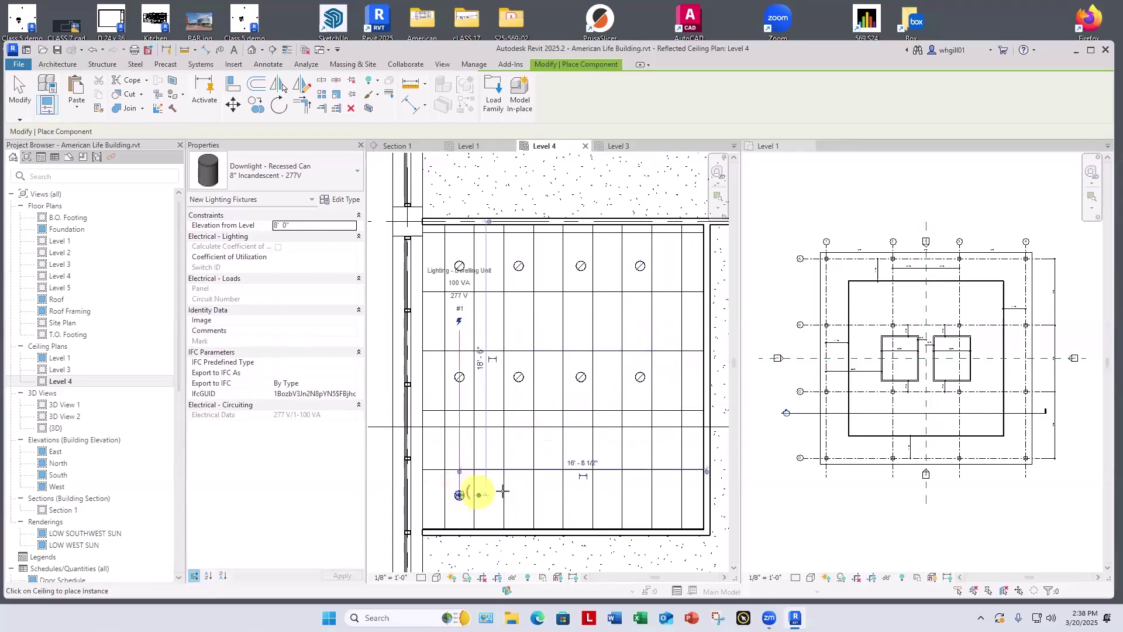
left_click(518, 495)
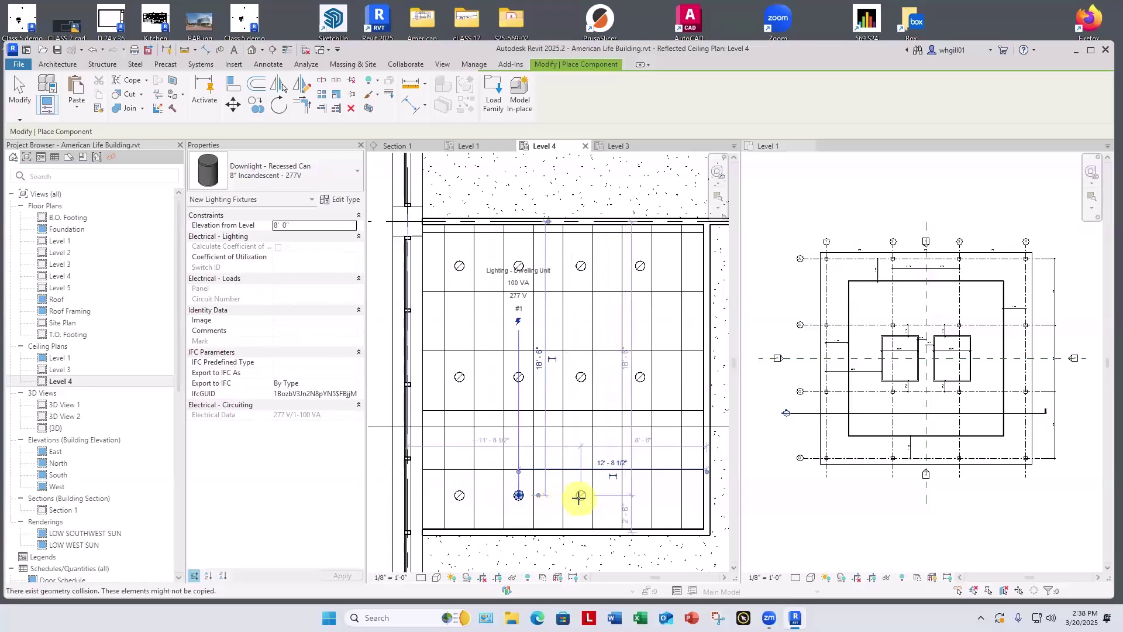
left_click(580, 496)
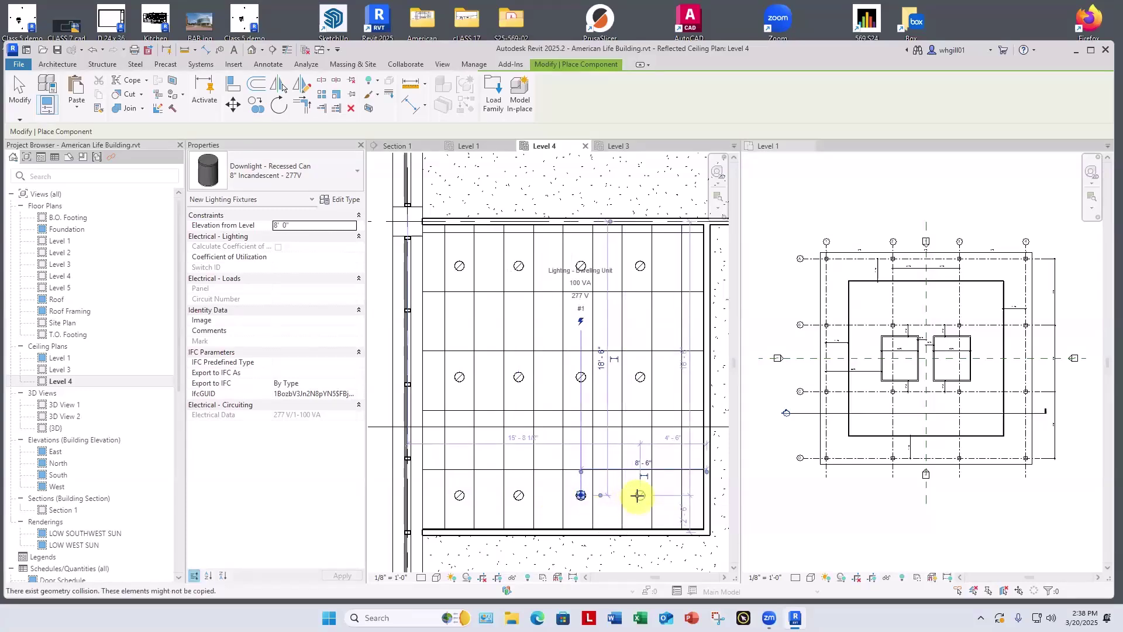
left_click(638, 495)
key("Escape")
key("Escape")
scroll(593, 373, "down", 5)
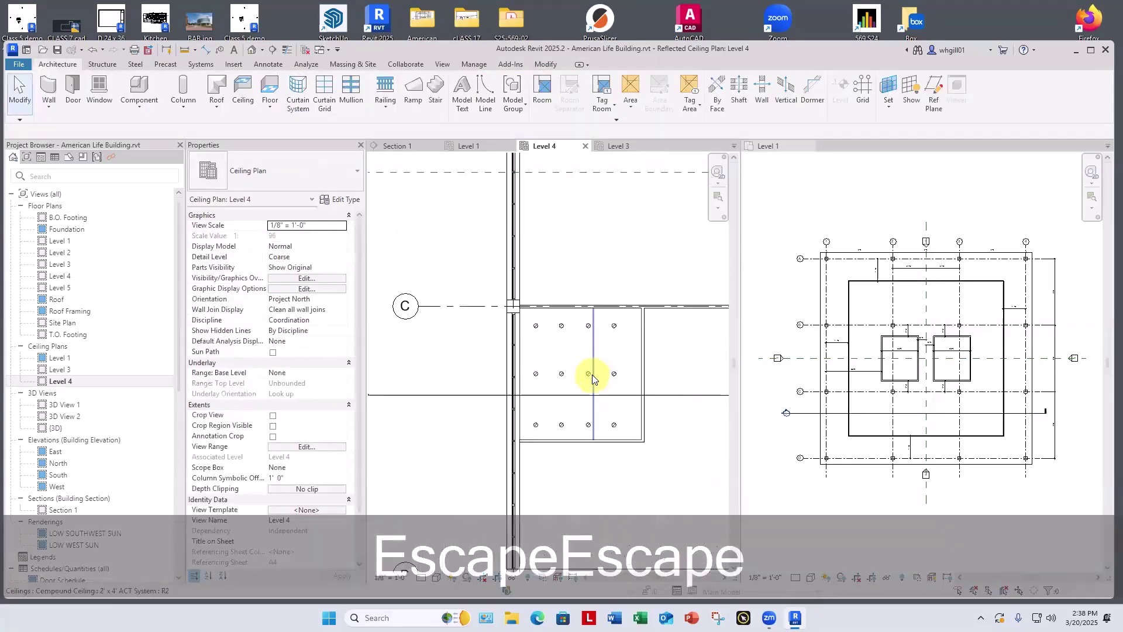
Open the Level 4 floor plan and place a Single-Flush 36" x 84" door in the grid C wall, just west of the room's eastern partition
scroll(581, 325, "up", 4)
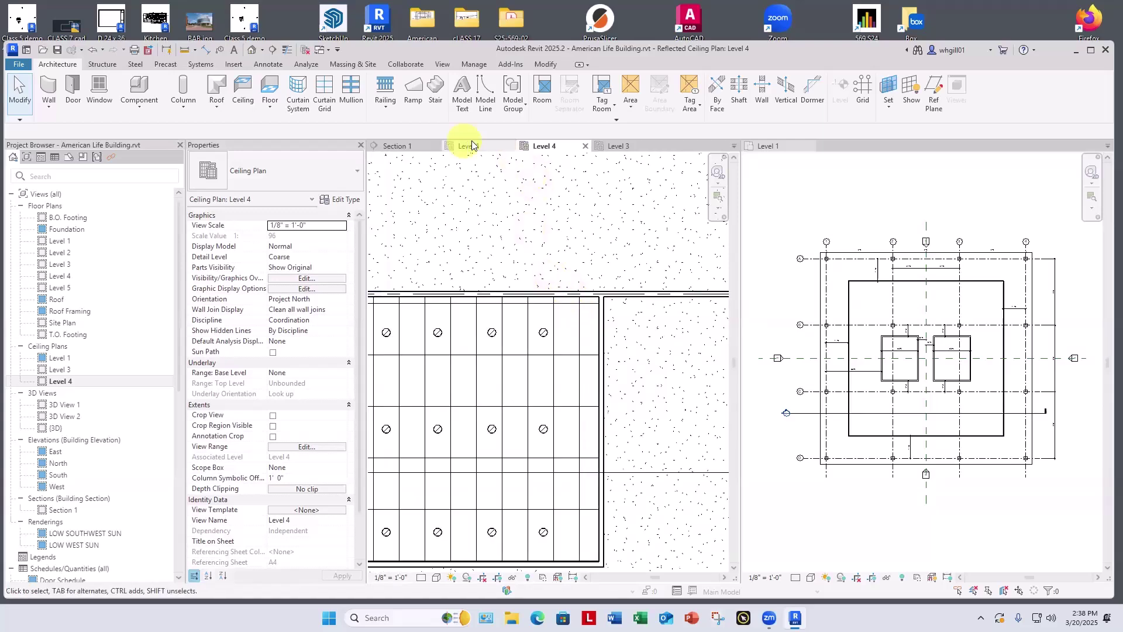
left_click(57, 276)
double_click(57, 276)
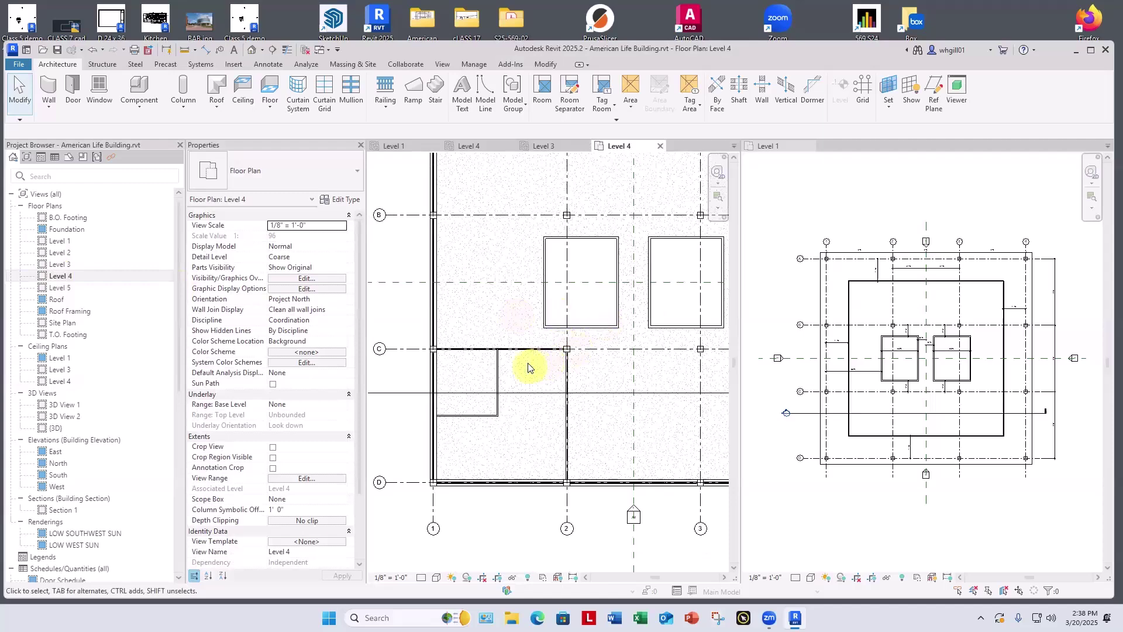
scroll(475, 353, "up", 4)
scroll(472, 350, "up", 2)
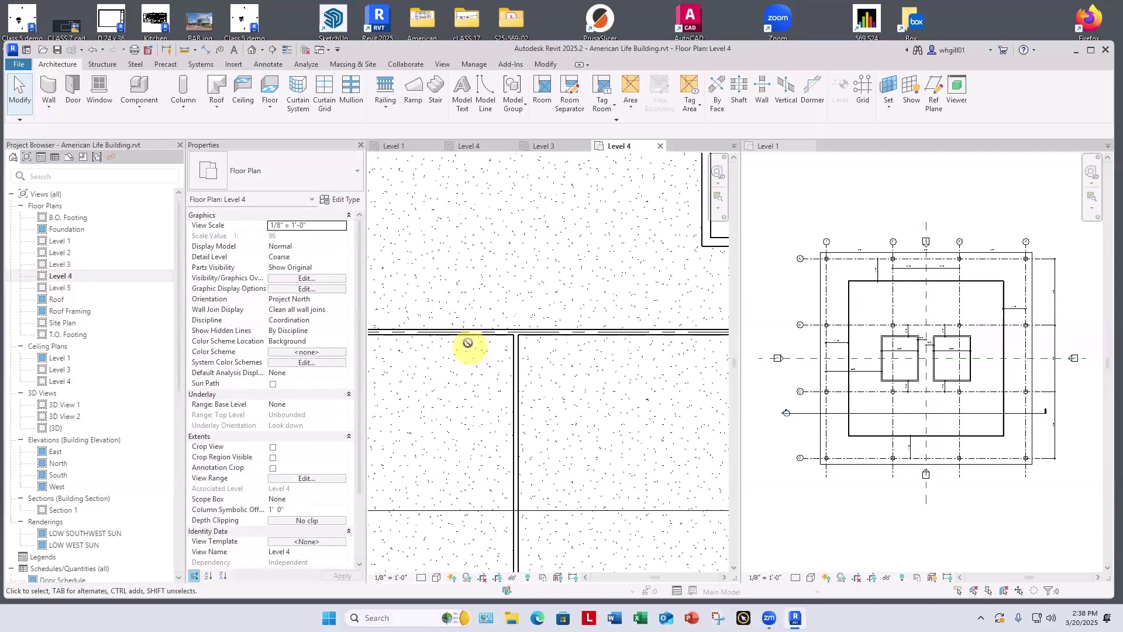
key("d")
key("r")
key("space")
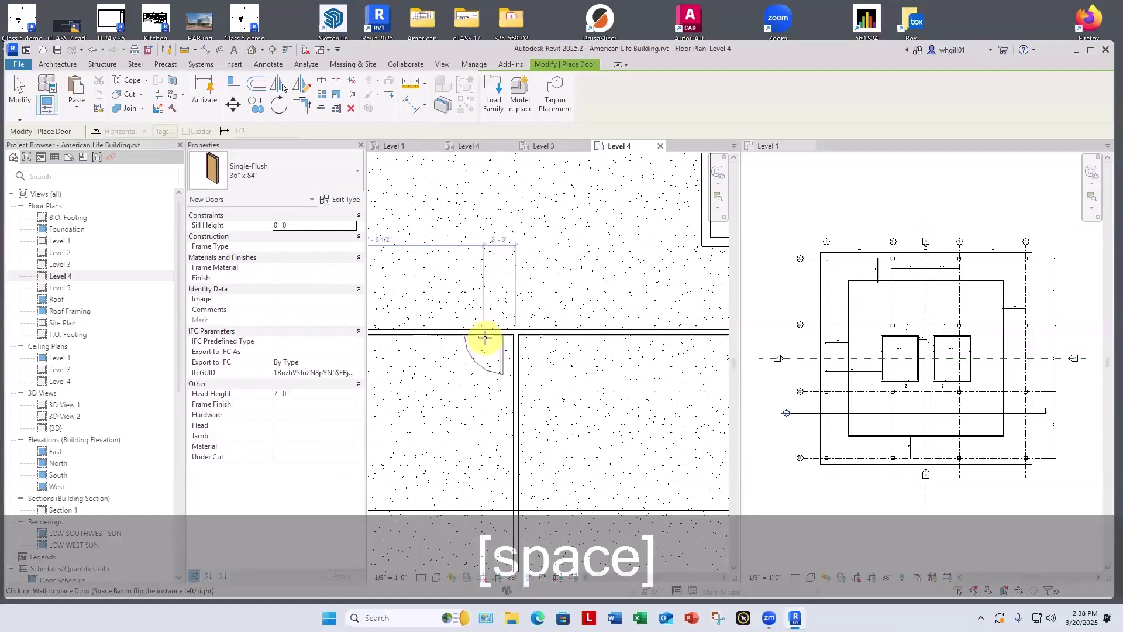
left_click(484, 337)
key("Escape")
key("Escape")
scroll(514, 290, "down", 4)
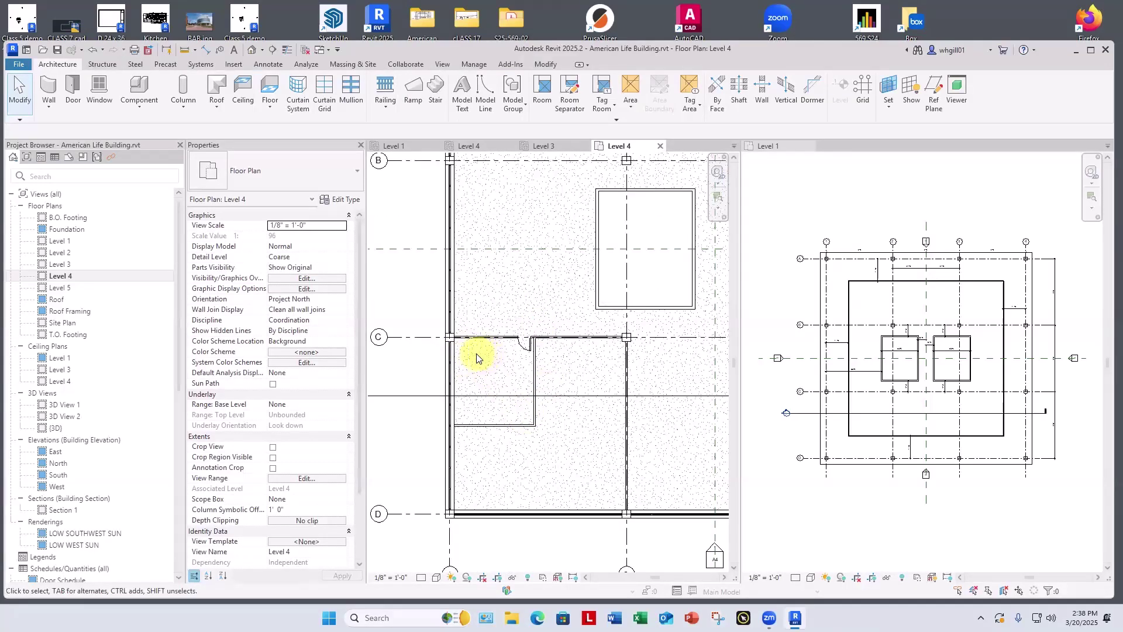
Place a 60" x 30" Desk component in the northwest part of the corner room, just south of the grid C wall
key("c")
key("m")
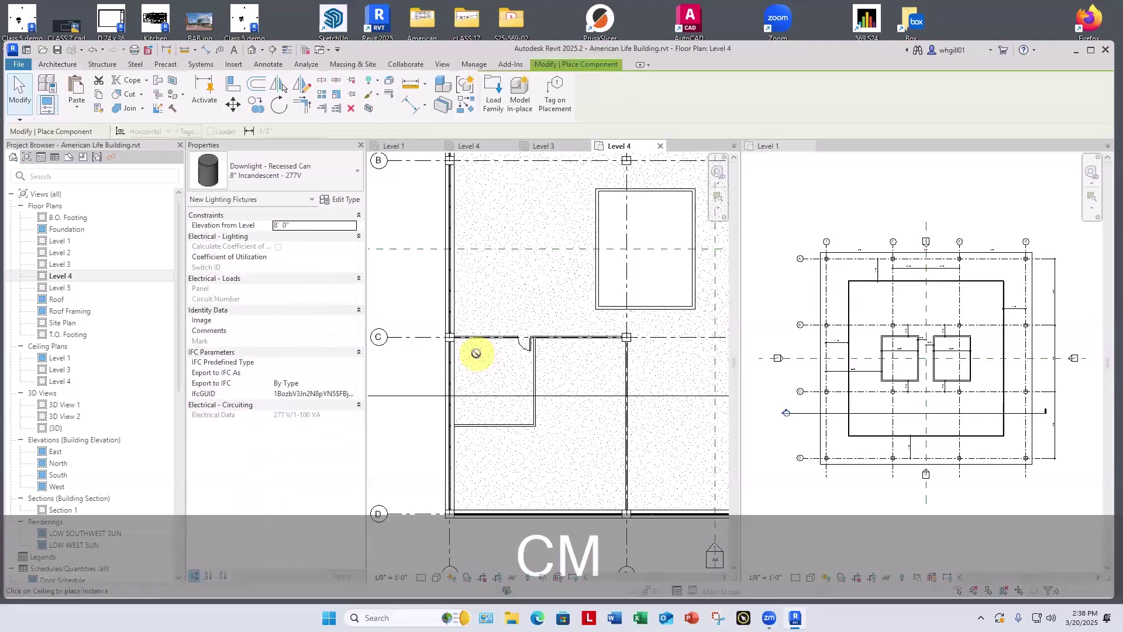
left_click(252, 170)
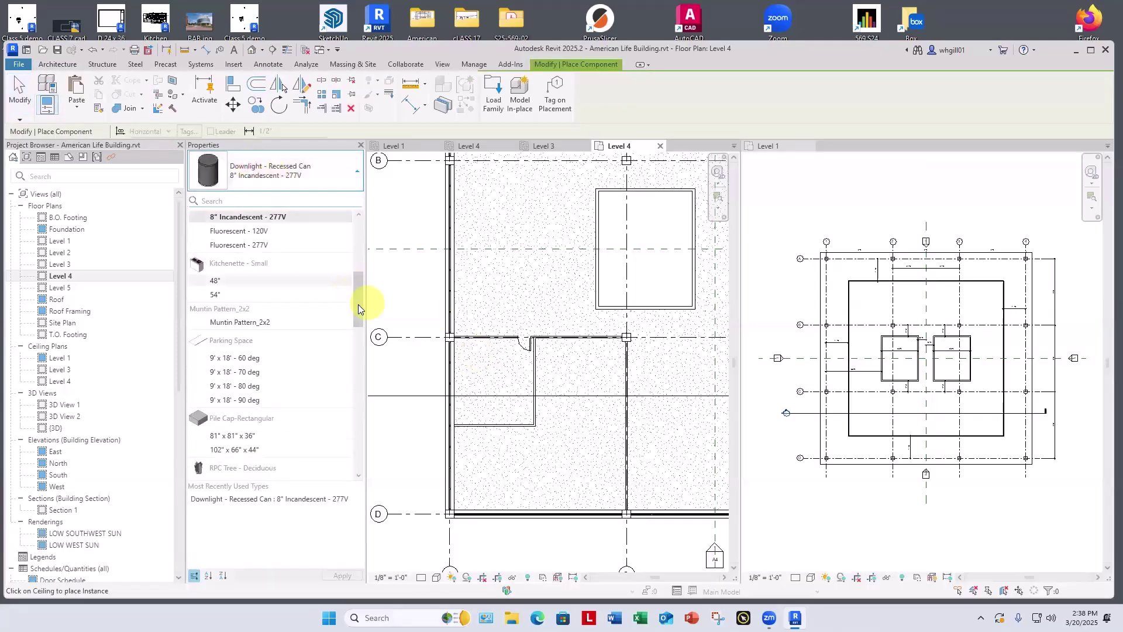
left_click_drag(358, 301, 364, 237)
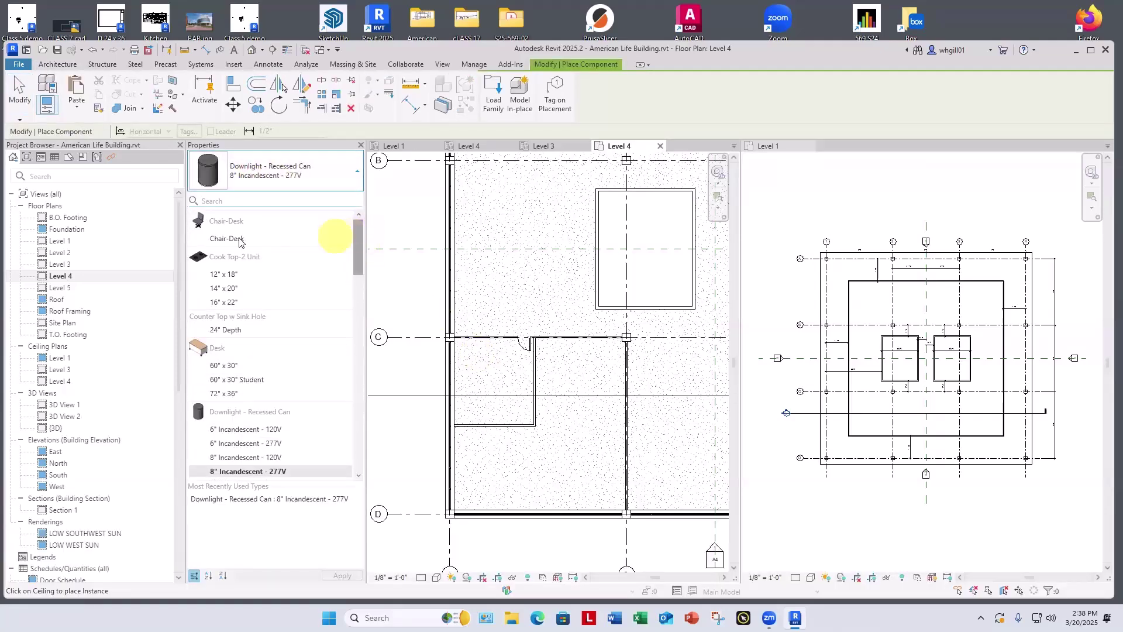
left_click(223, 365)
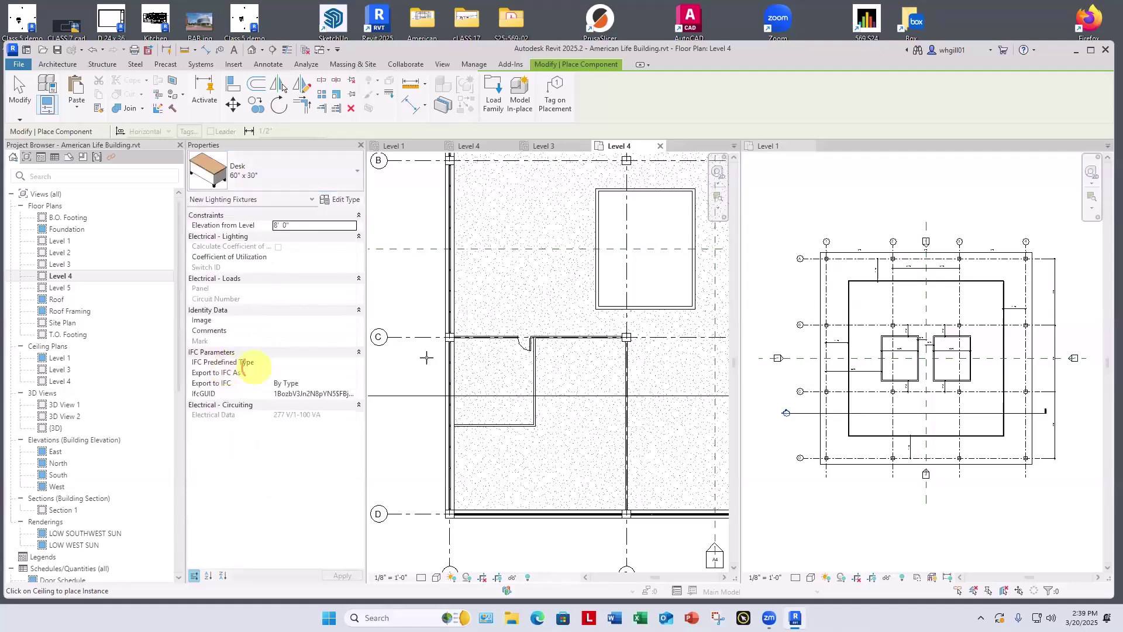
left_click(473, 352)
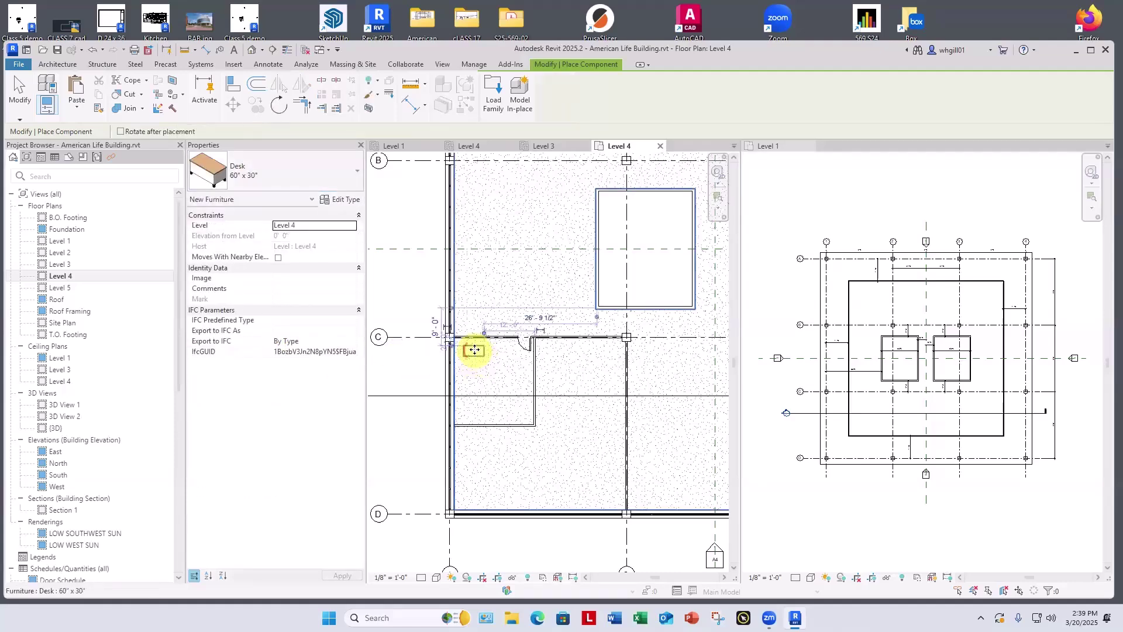
key("Escape")
key("Escape")
scroll(488, 386, "down", 1)
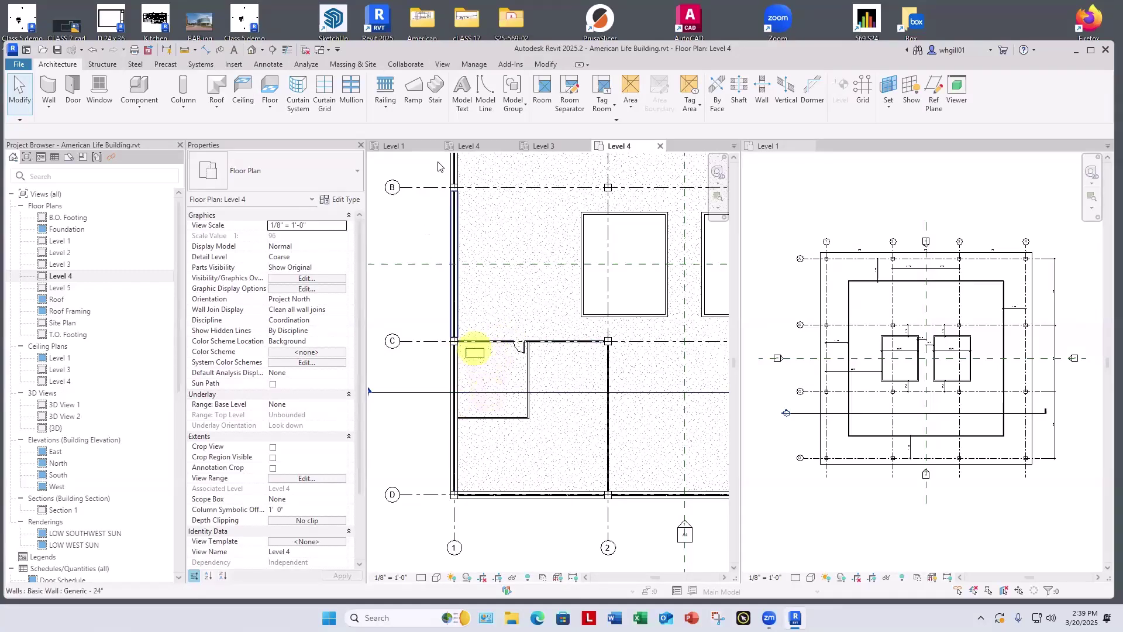
Create a perspective camera view from the corner room's southeast corner, aimed at its northwest corner, with a 5' 6" eye offset from Level 4
left_click(443, 64)
left_click(404, 104)
left_click(427, 140)
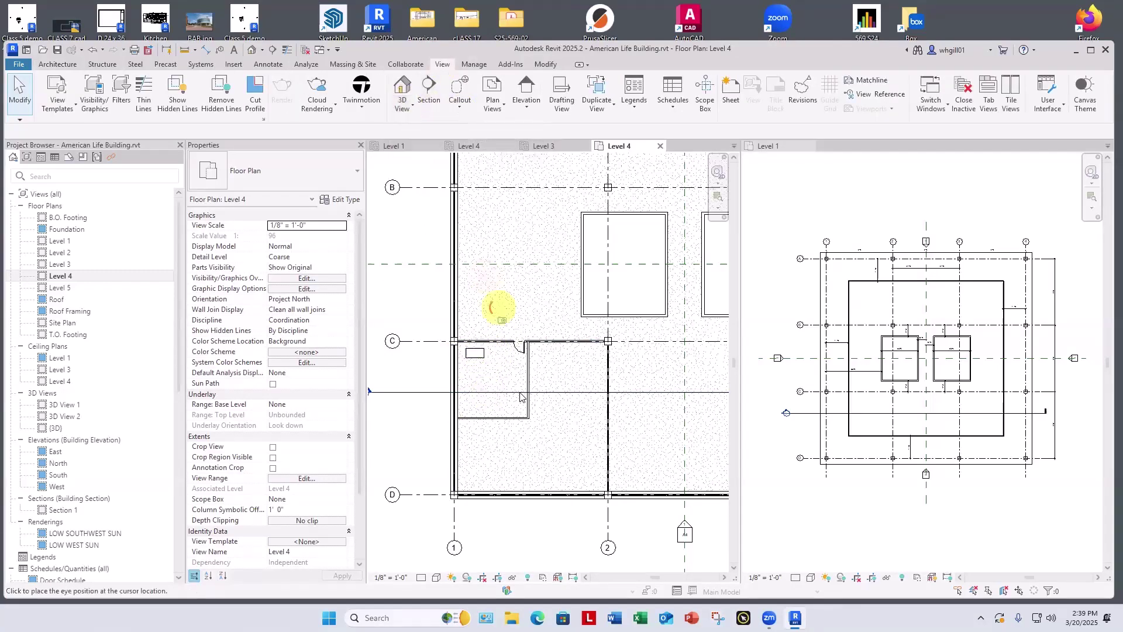
scroll(523, 417, "up", 4)
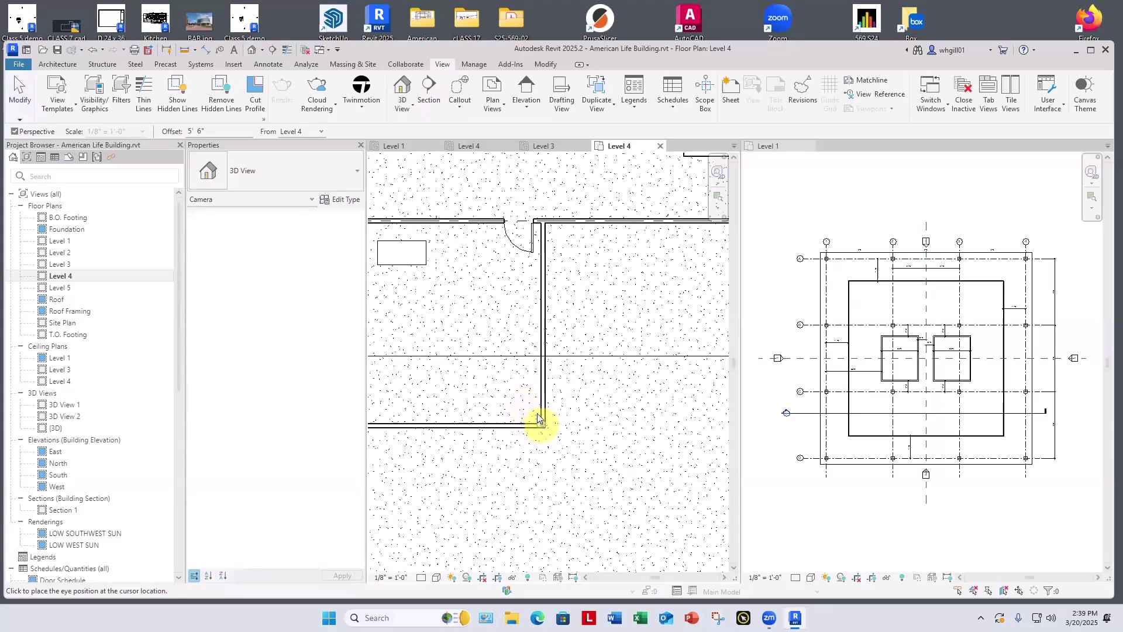
left_click(526, 414)
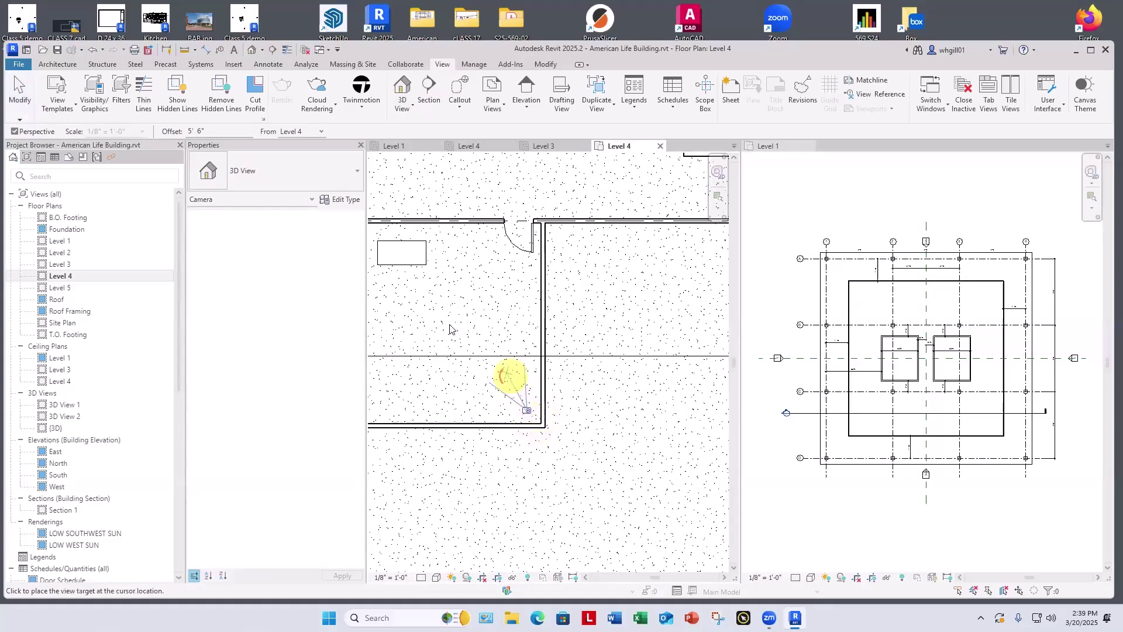
scroll(439, 319, "down", 4)
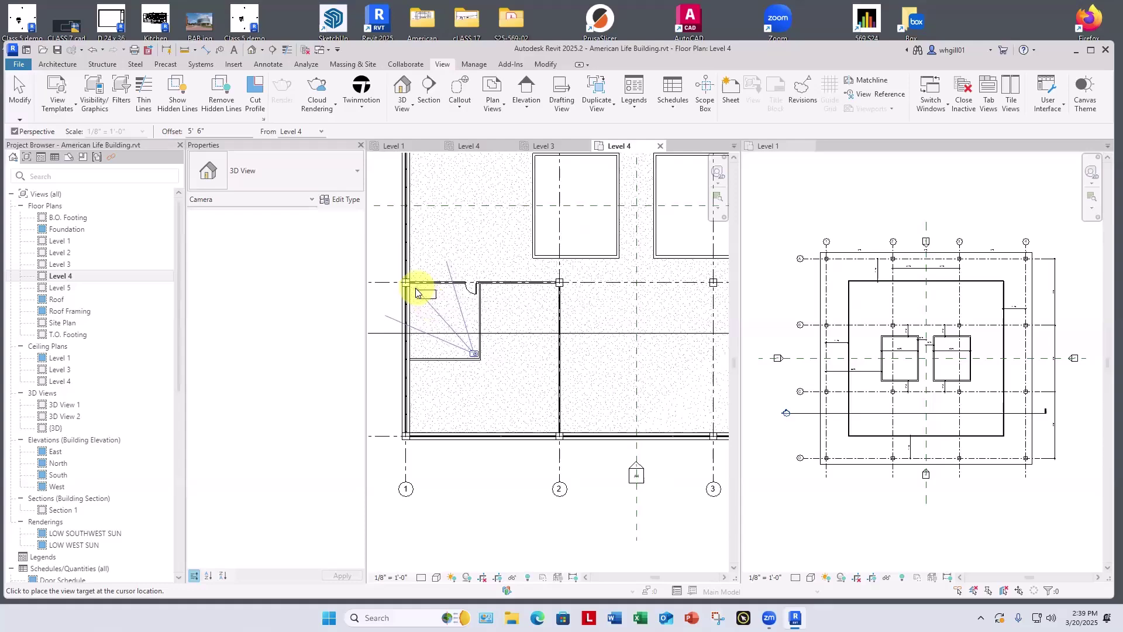
left_click(413, 289)
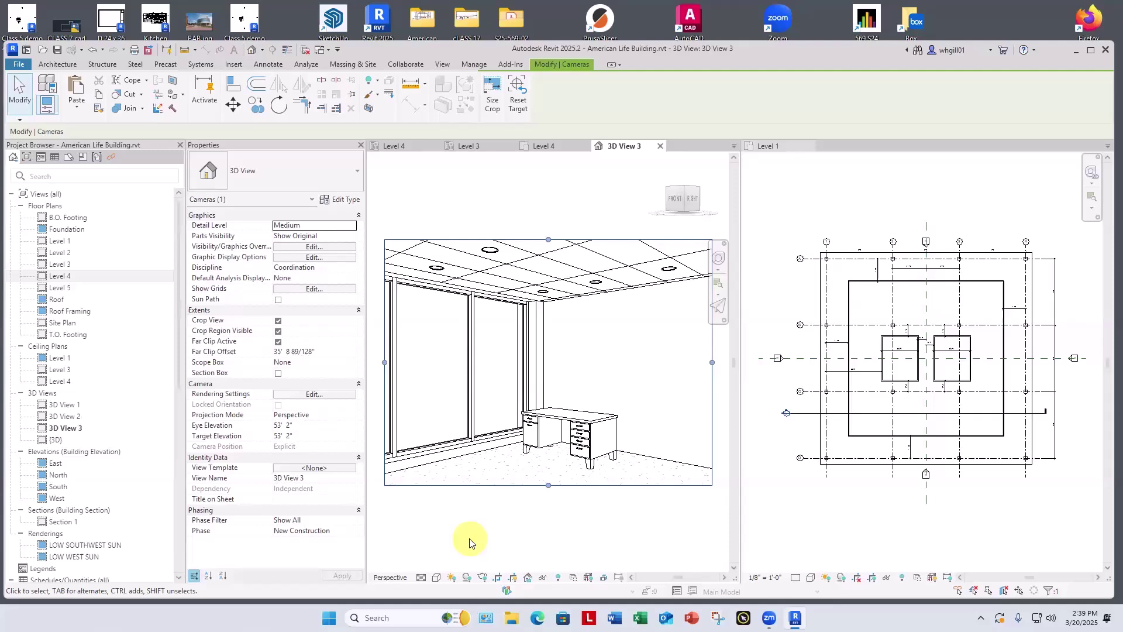
key("Escape")
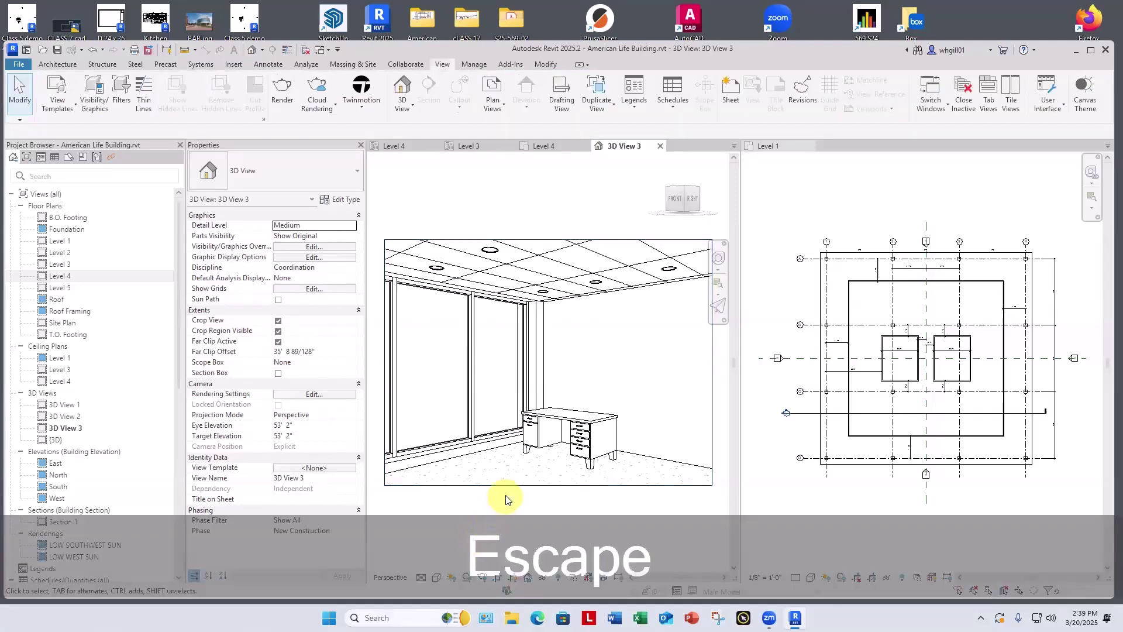
Close the tiled Level 1 plan so that the new camera view fills the drawing area
scroll(504, 499, "down", 1)
middle_click_drag(519, 514, 507, 493)
scroll(506, 492, "down", 1)
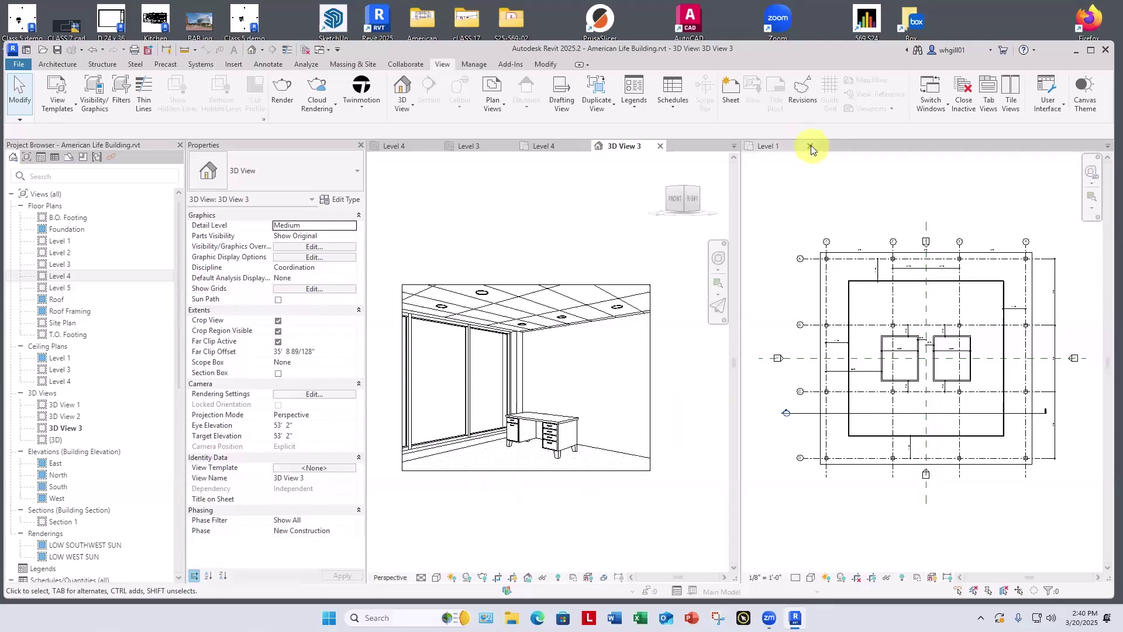
left_click(810, 145)
middle_click_drag(652, 251, 945, 245)
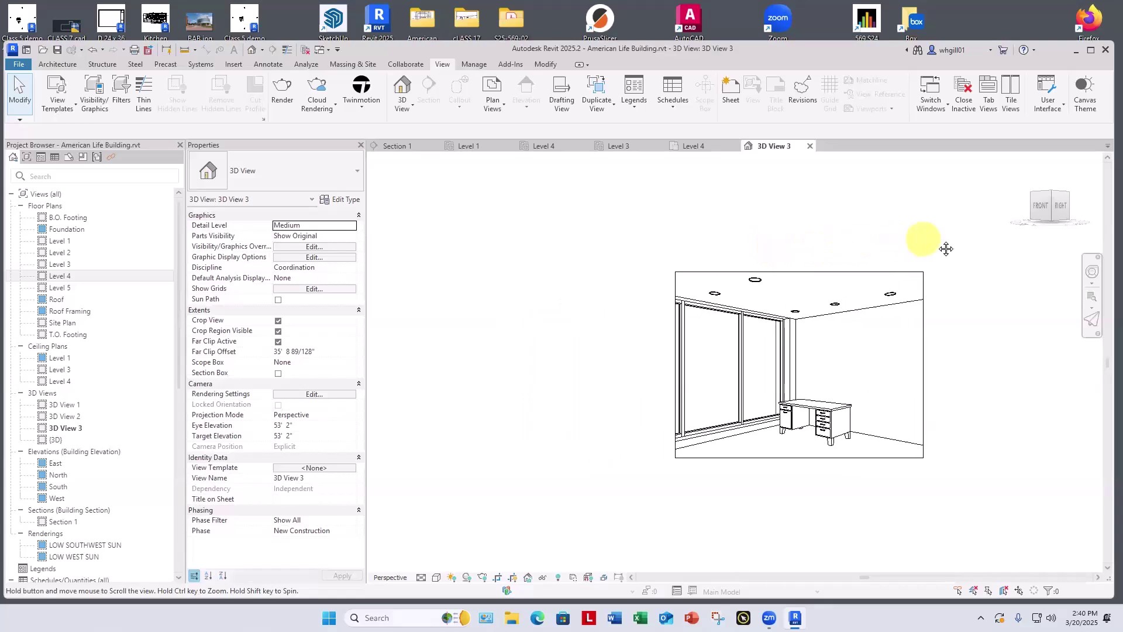
scroll(945, 245, "up", 1)
Render the camera view at Medium quality with the Interior: Sun only lighting scheme
key("r")
key("r")
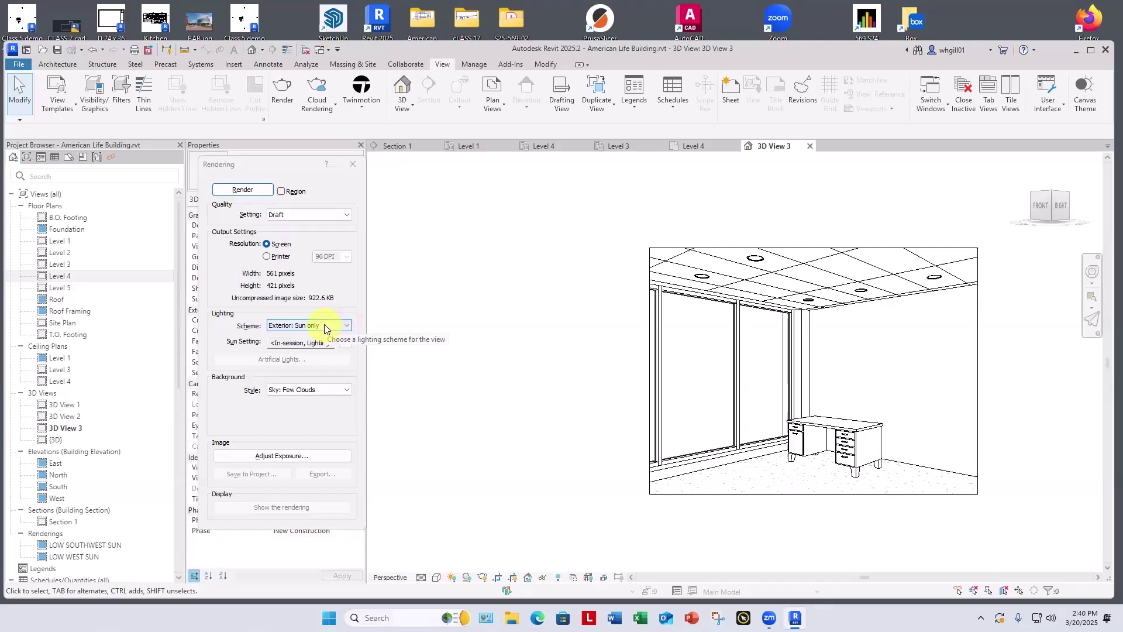
left_click(324, 325)
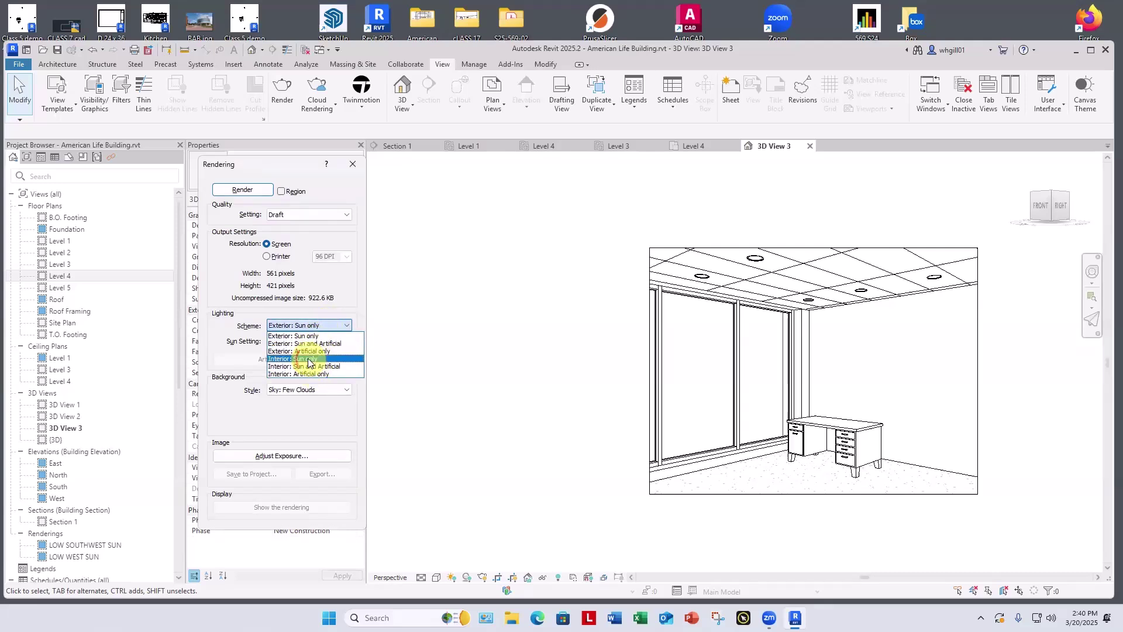
left_click(308, 359)
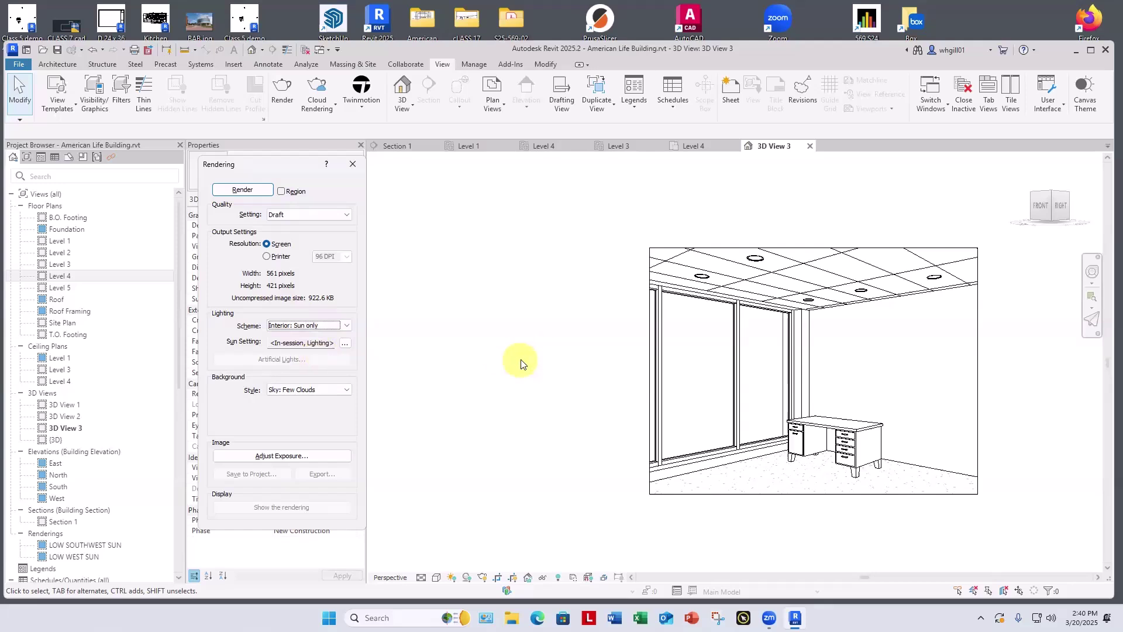
scroll(534, 359, "up", 1)
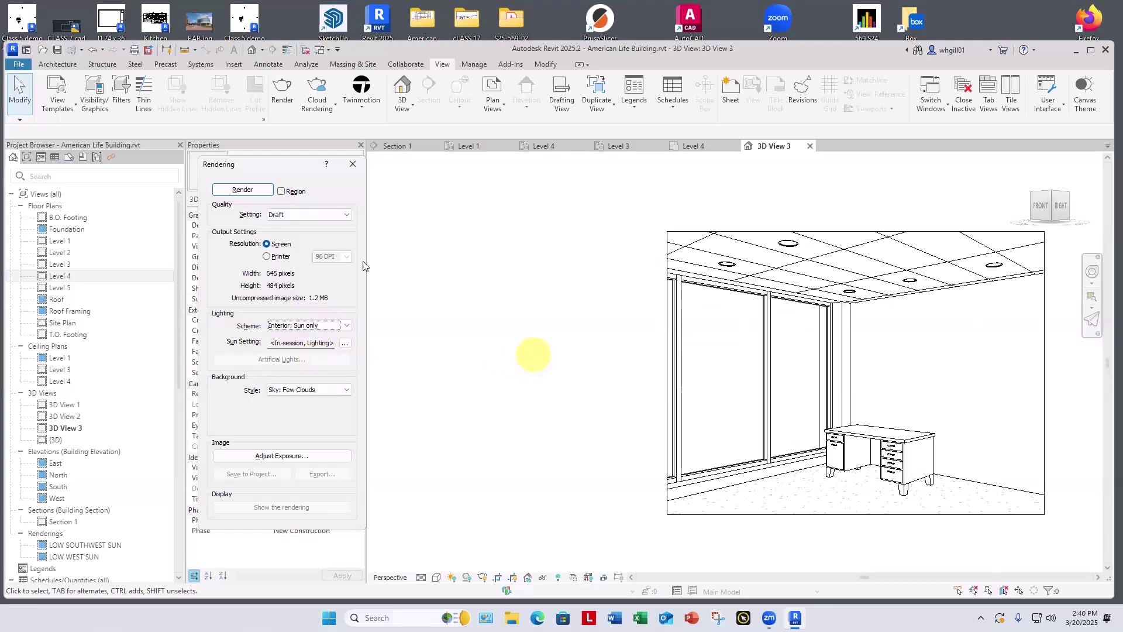
left_click(270, 217)
left_click(282, 235)
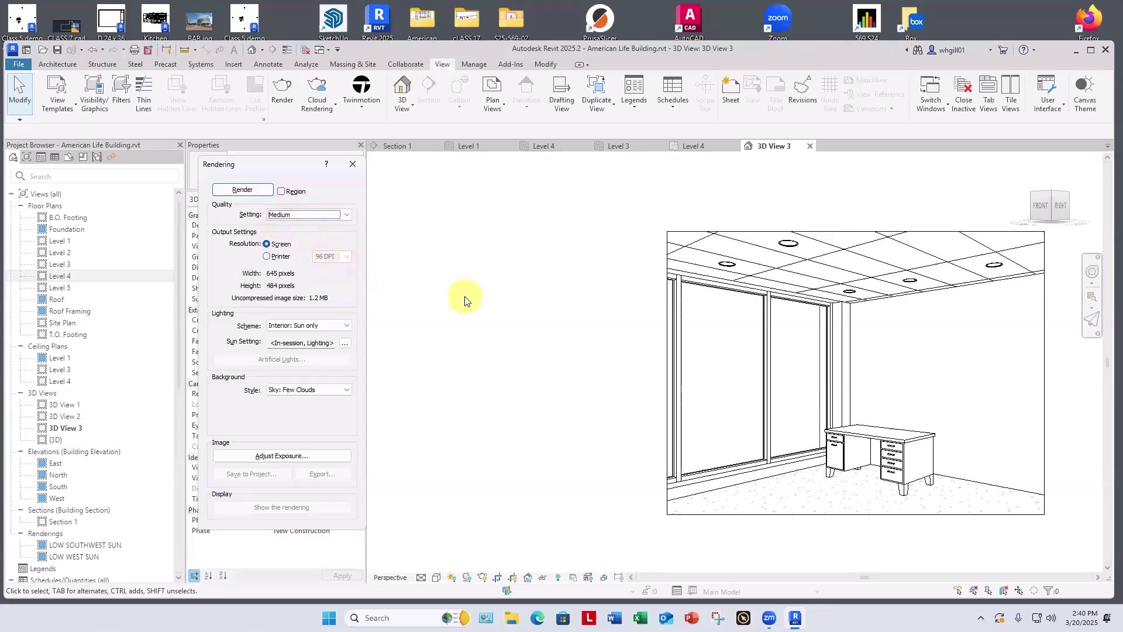
middle_click_drag(465, 300, 433, 300)
left_click(241, 189)
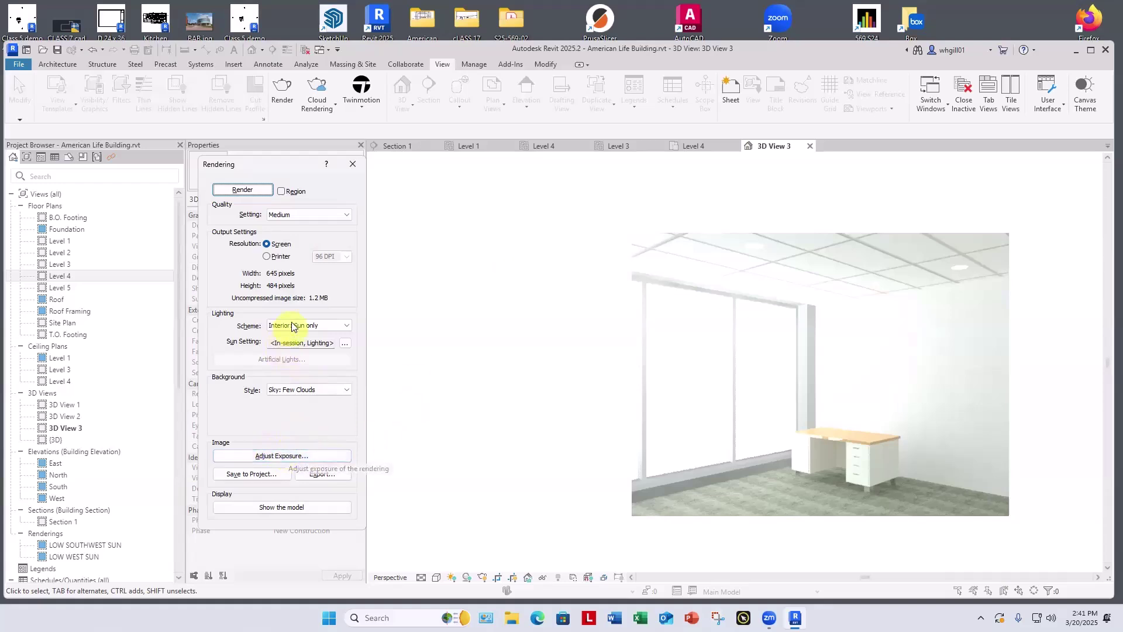
Switch the lighting scheme to Interior: Sun and Artificial and render the view again
left_click(346, 327)
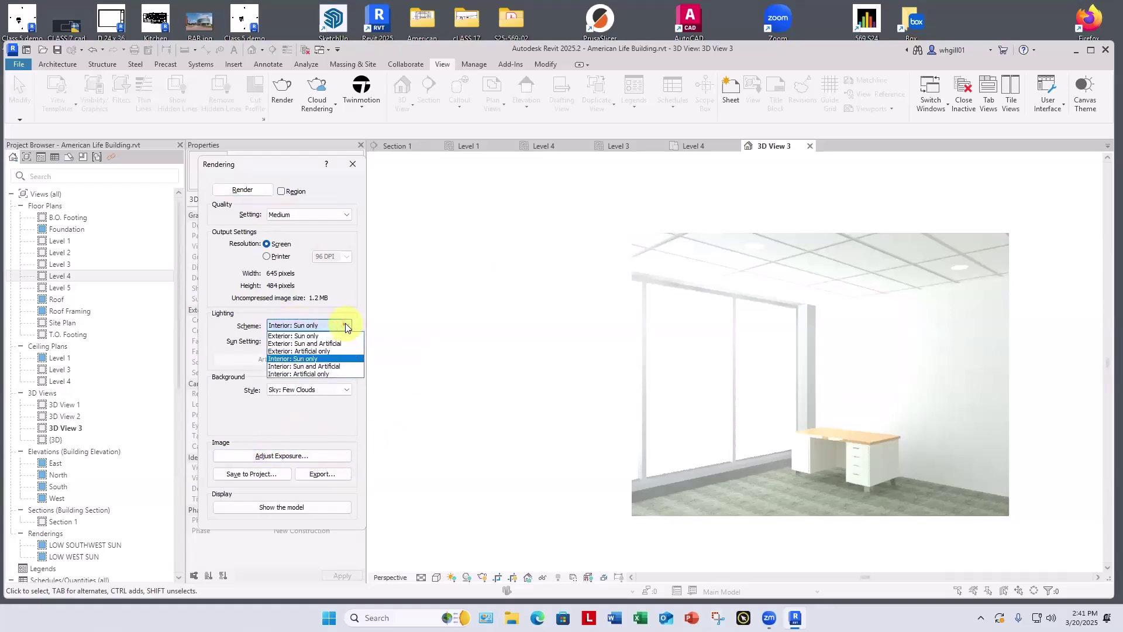
left_click(321, 367)
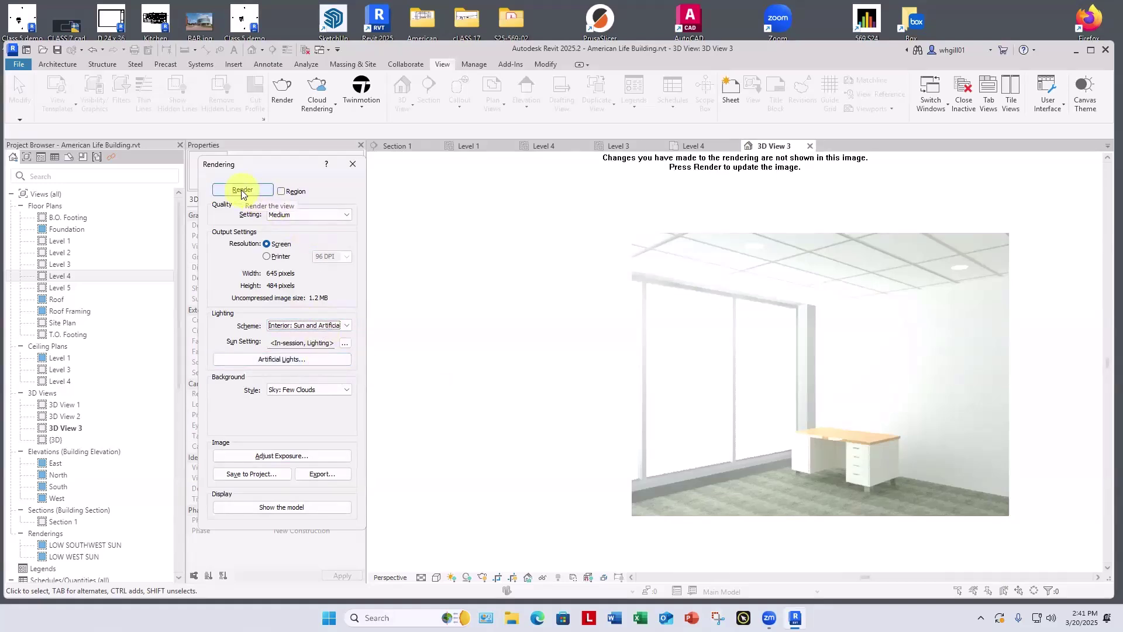
left_click(241, 191)
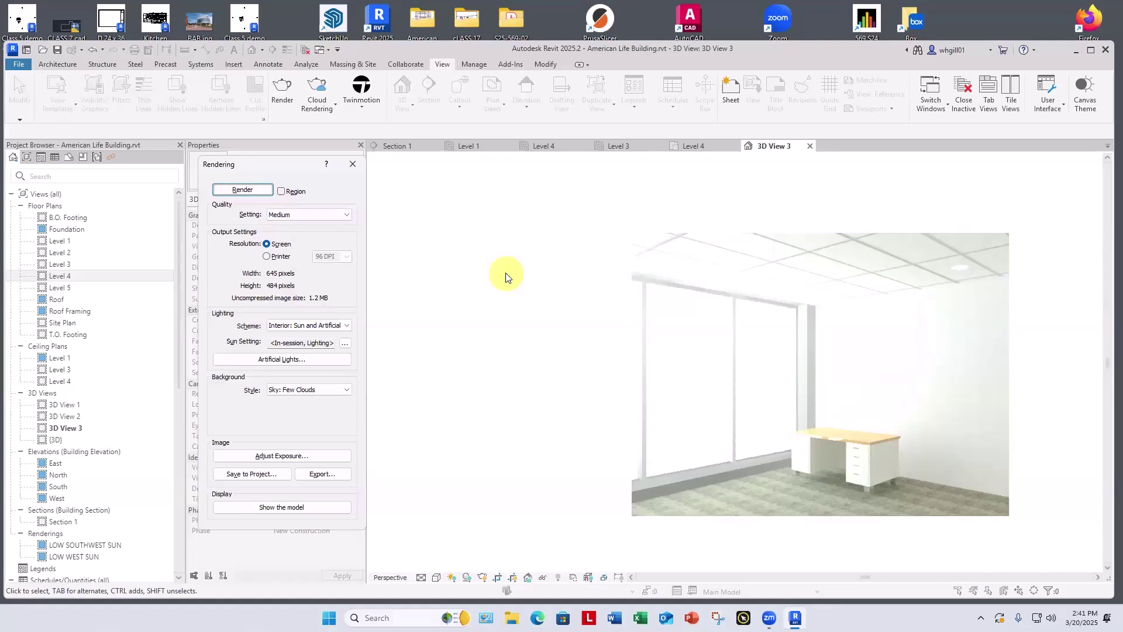
Adjust the rendered image's exposure, trying values of 13.20, 9.91 and 10.62 before settling on 11.56, and leave the rendering
left_click(281, 457)
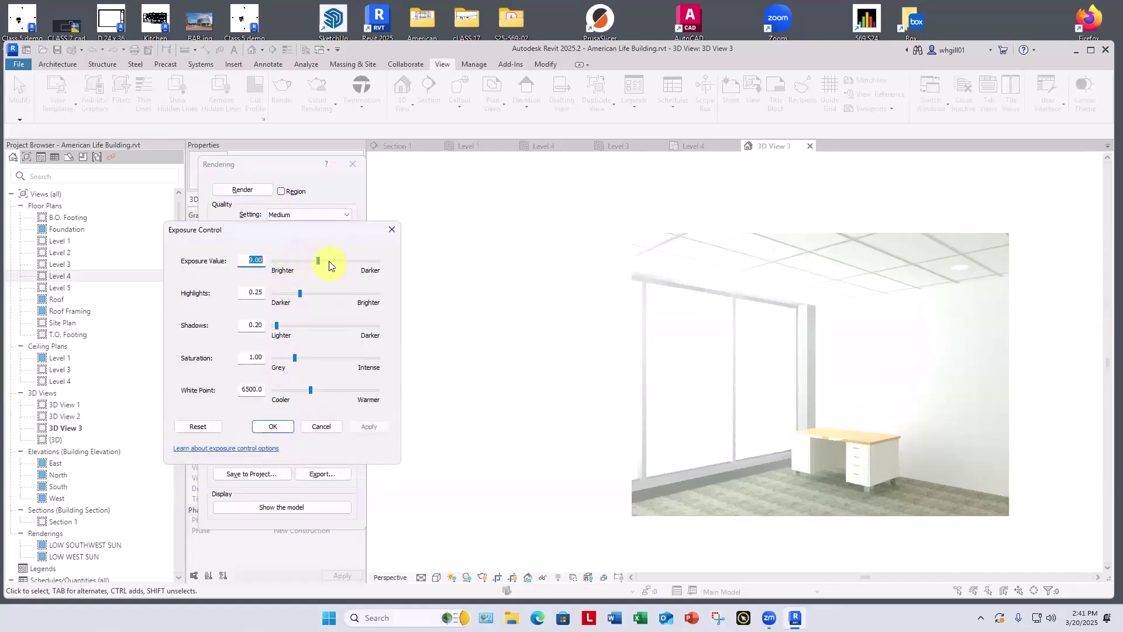
left_click(330, 264)
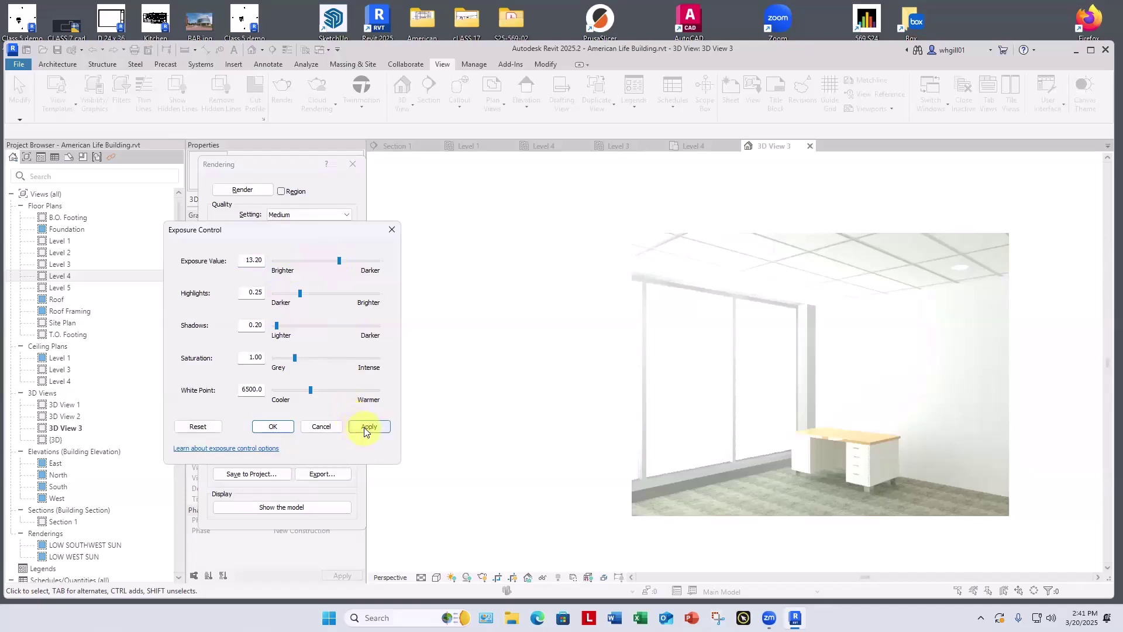
left_click(367, 427)
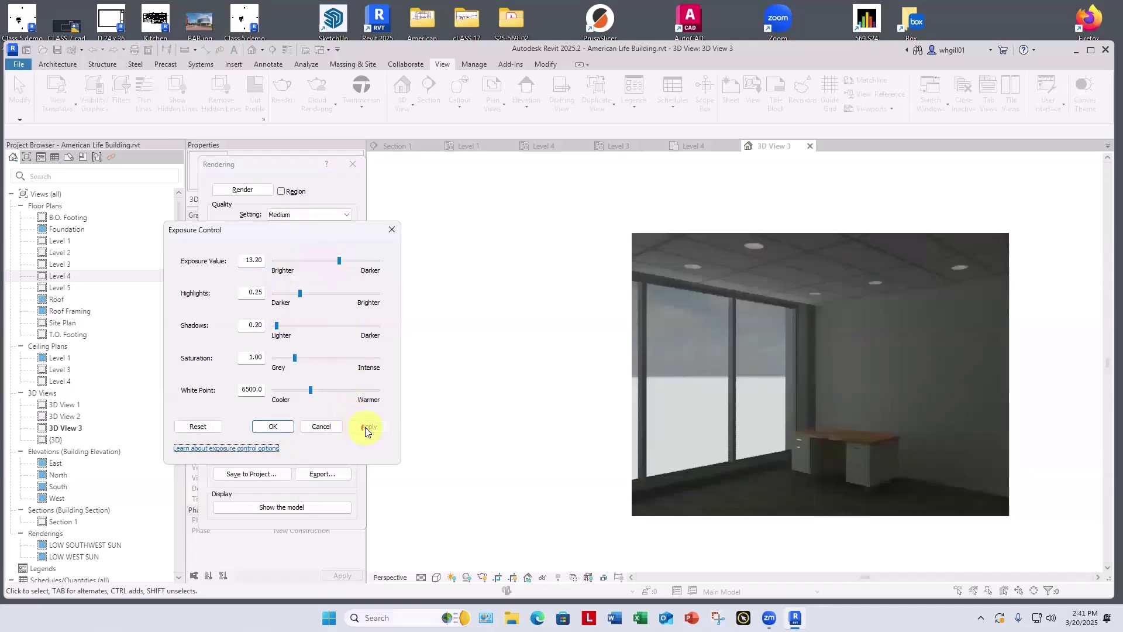
left_click(333, 259)
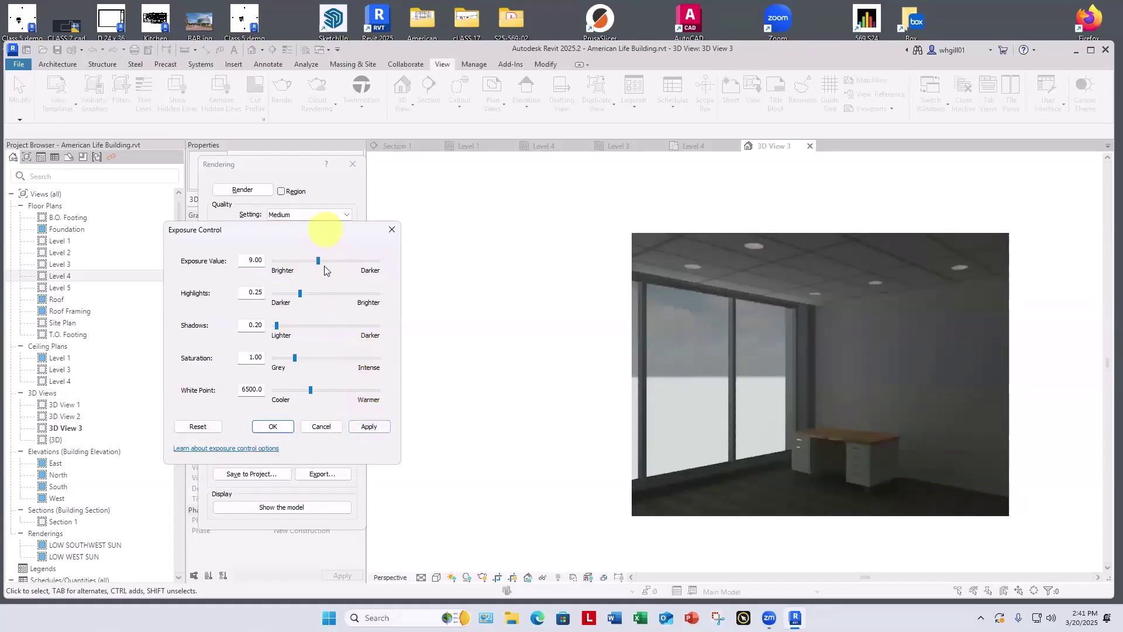
left_click(323, 261)
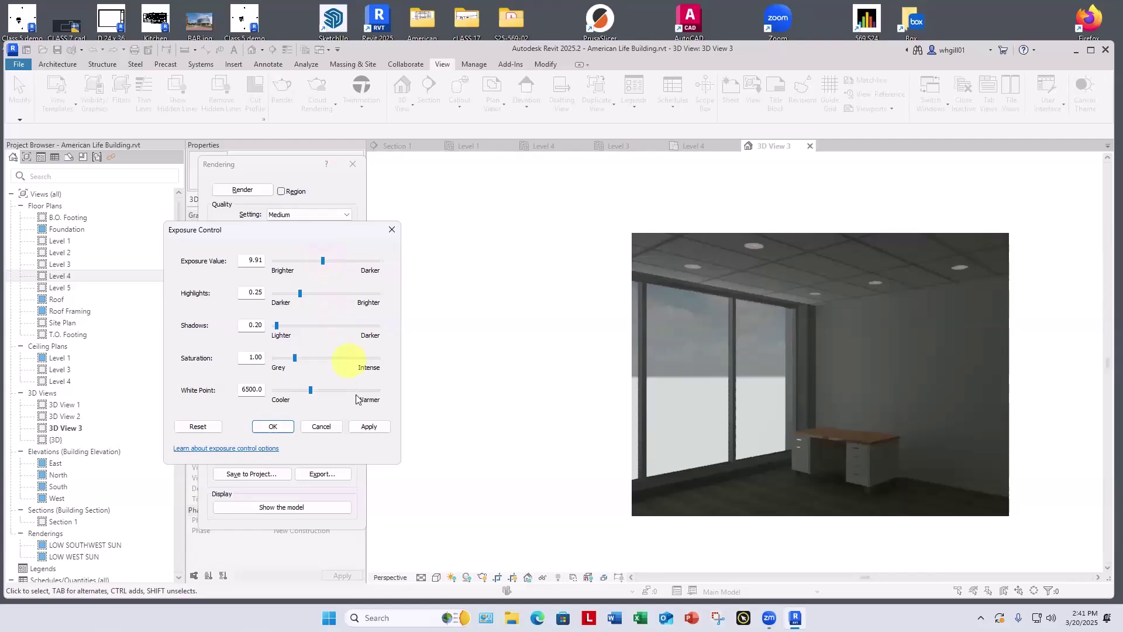
left_click(359, 426)
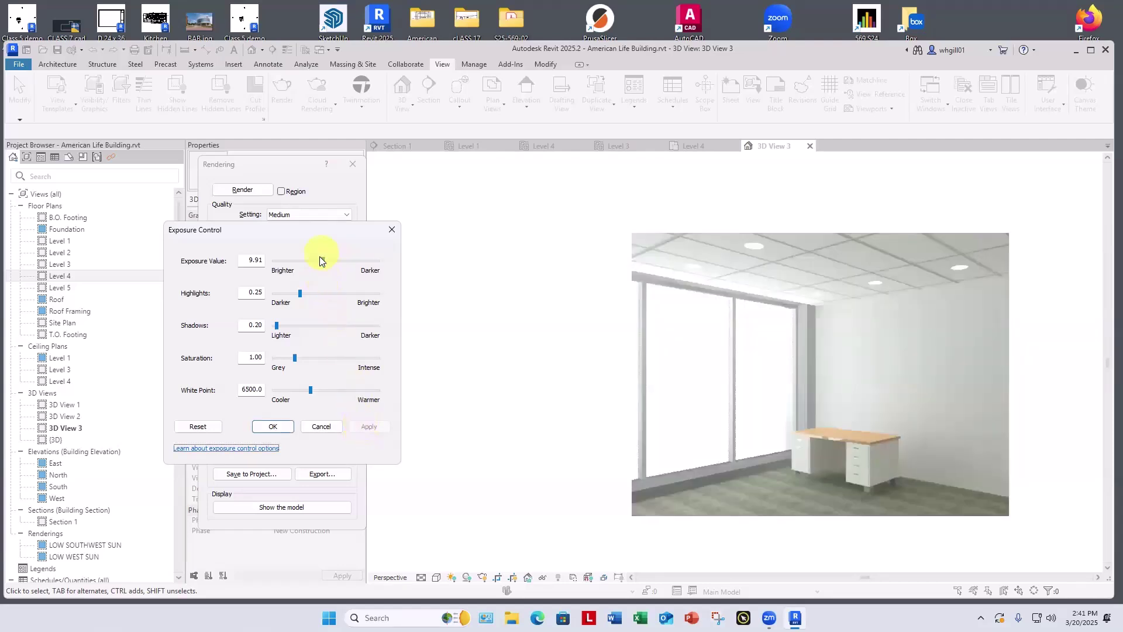
left_click_drag(322, 260, 326, 260)
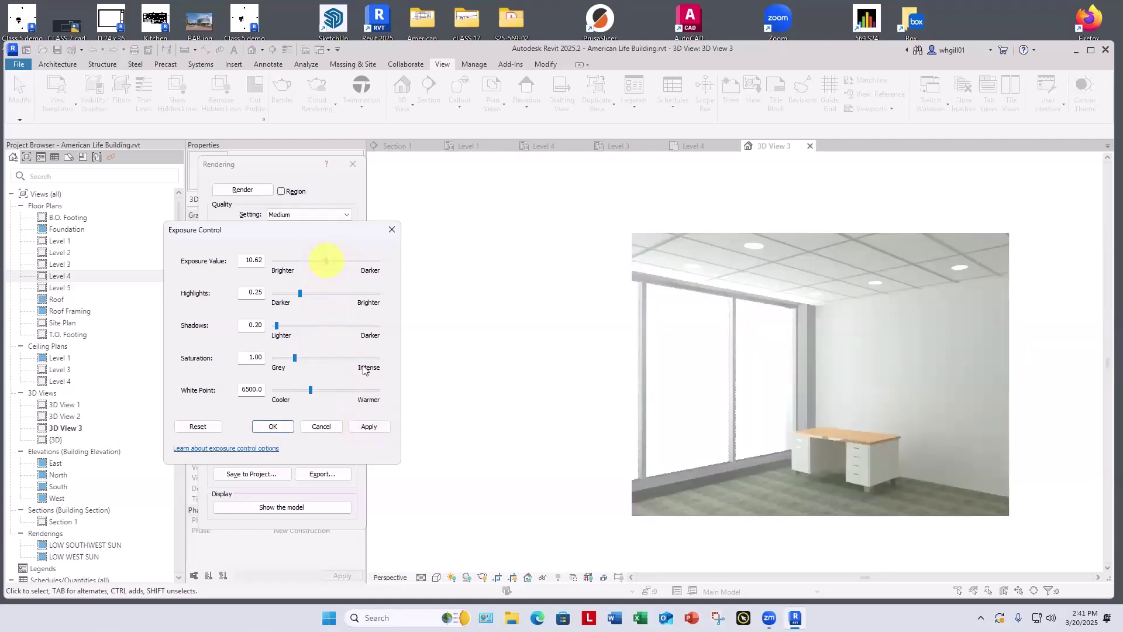
left_click(361, 427)
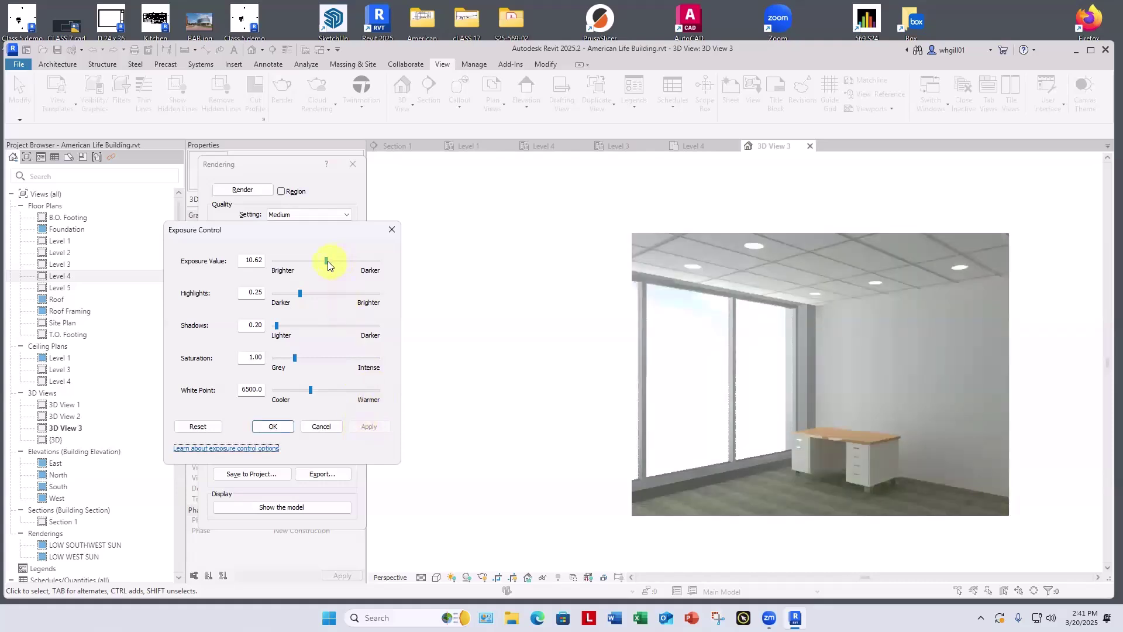
left_click_drag(327, 260, 331, 262)
left_click(364, 425)
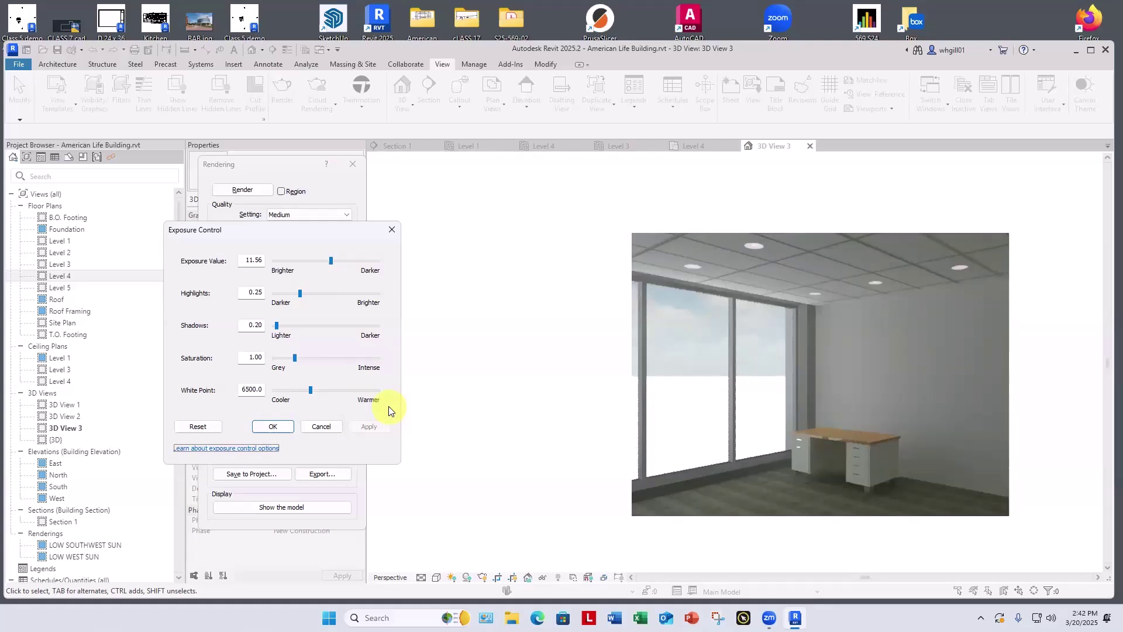
left_click(392, 228)
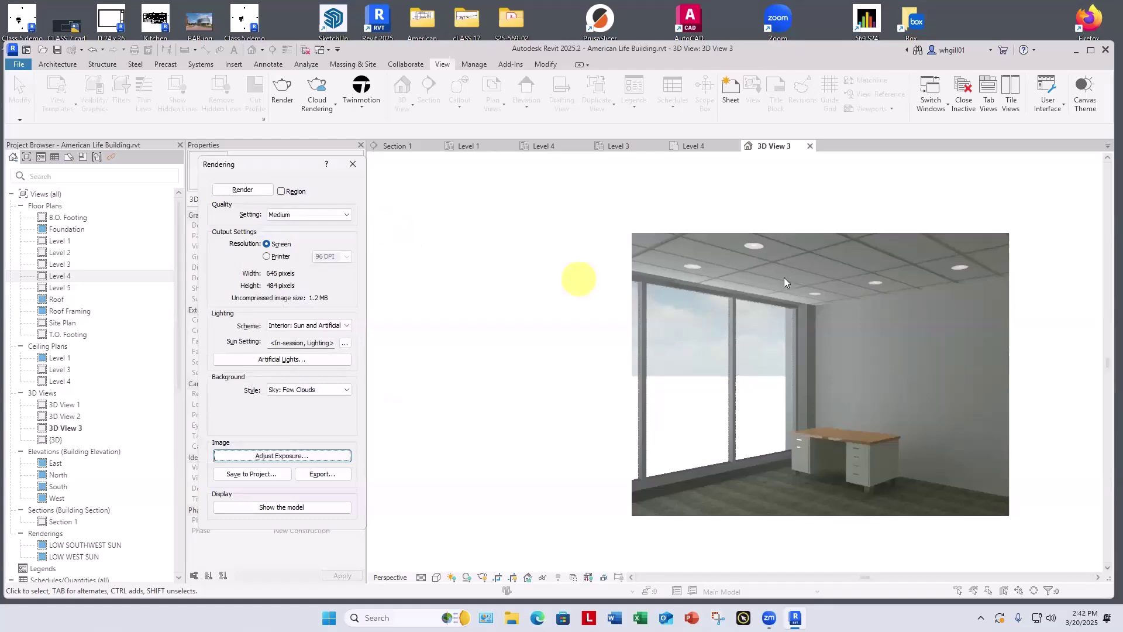
left_click(353, 163)
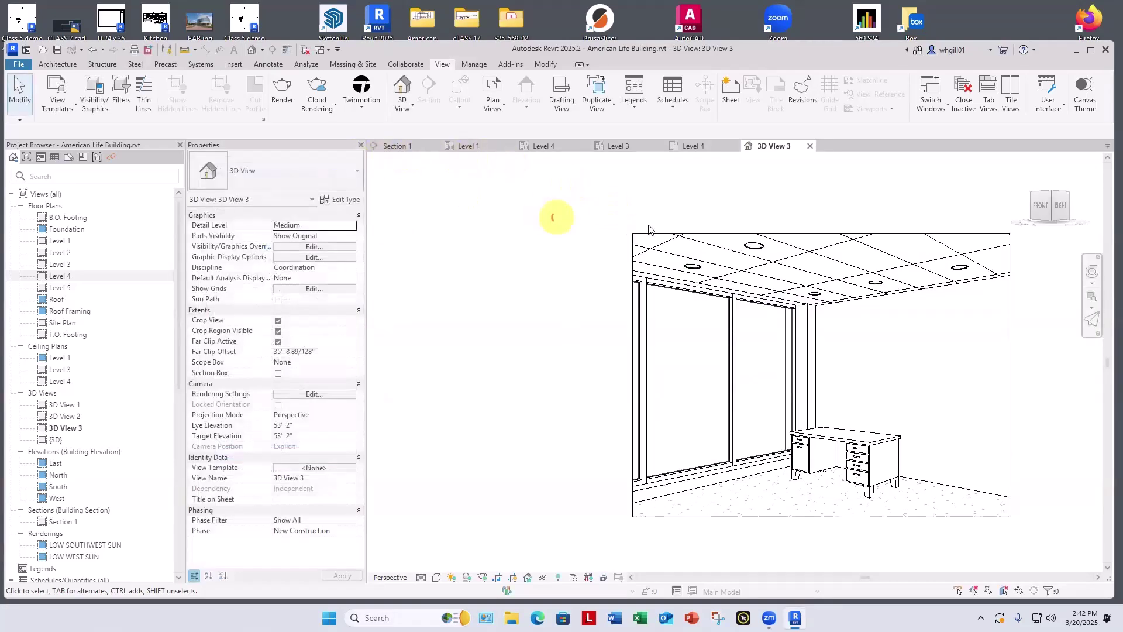
Set the initial intensity of the 8" Incandescent - 277V recessed can downlight type to a wattage of 250 W
left_click(751, 245)
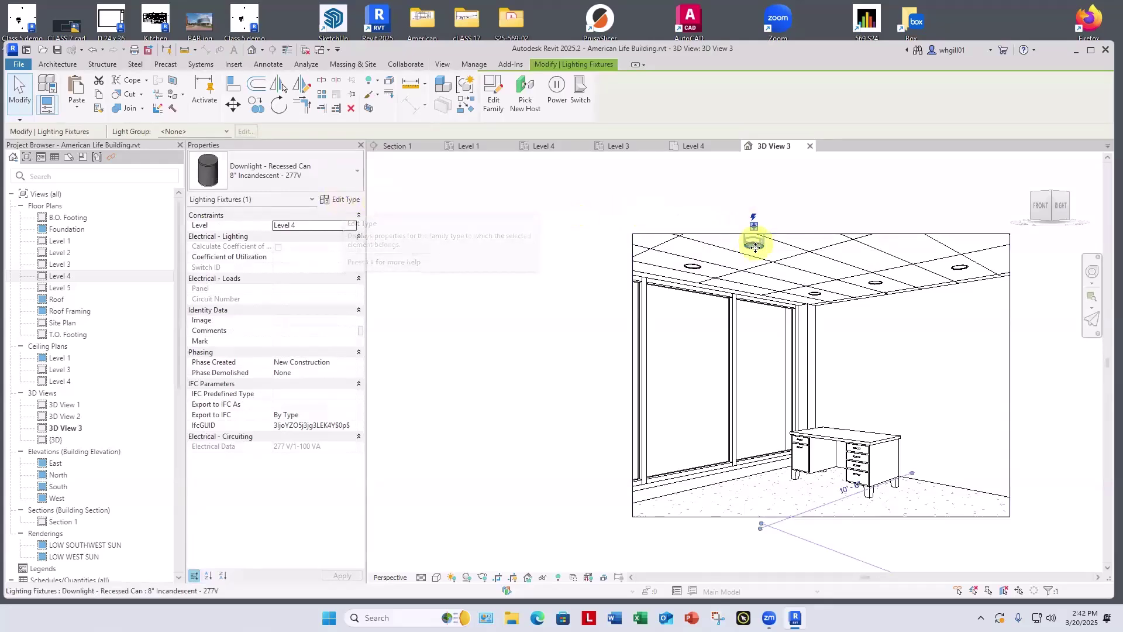
left_click(339, 201)
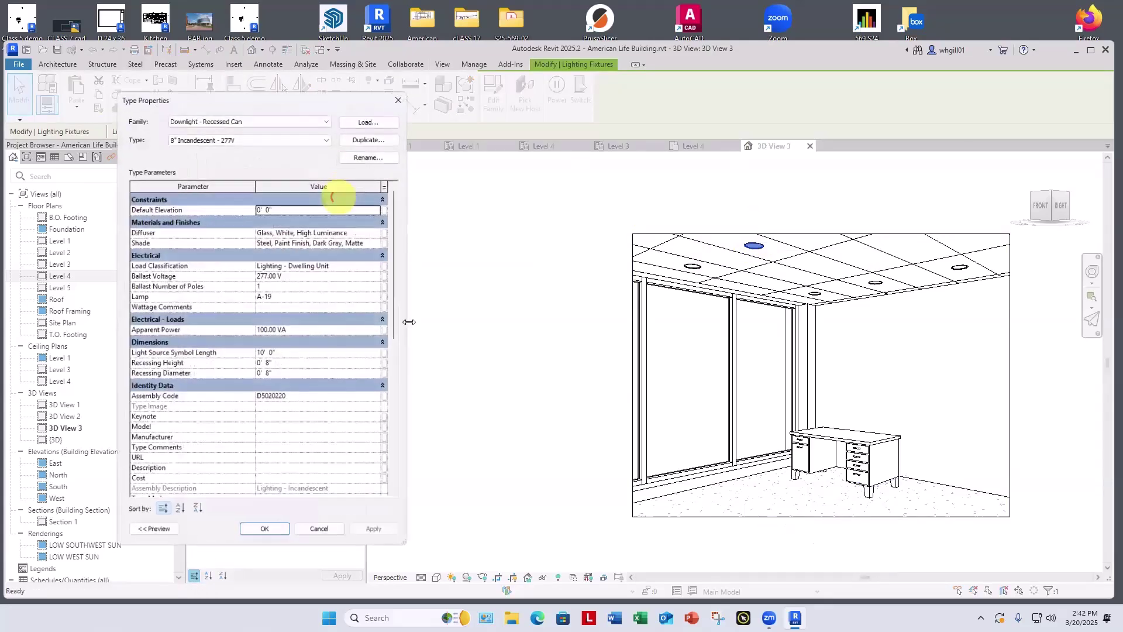
scroll(394, 355, "down", 10)
scroll(401, 493, "down", 2)
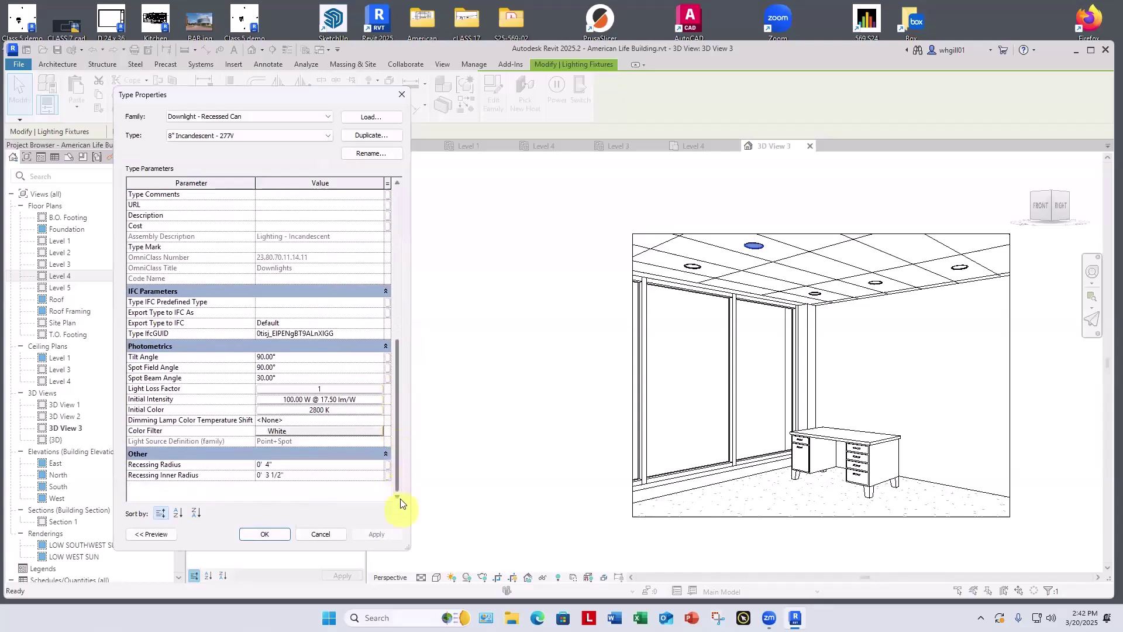
left_click(303, 402)
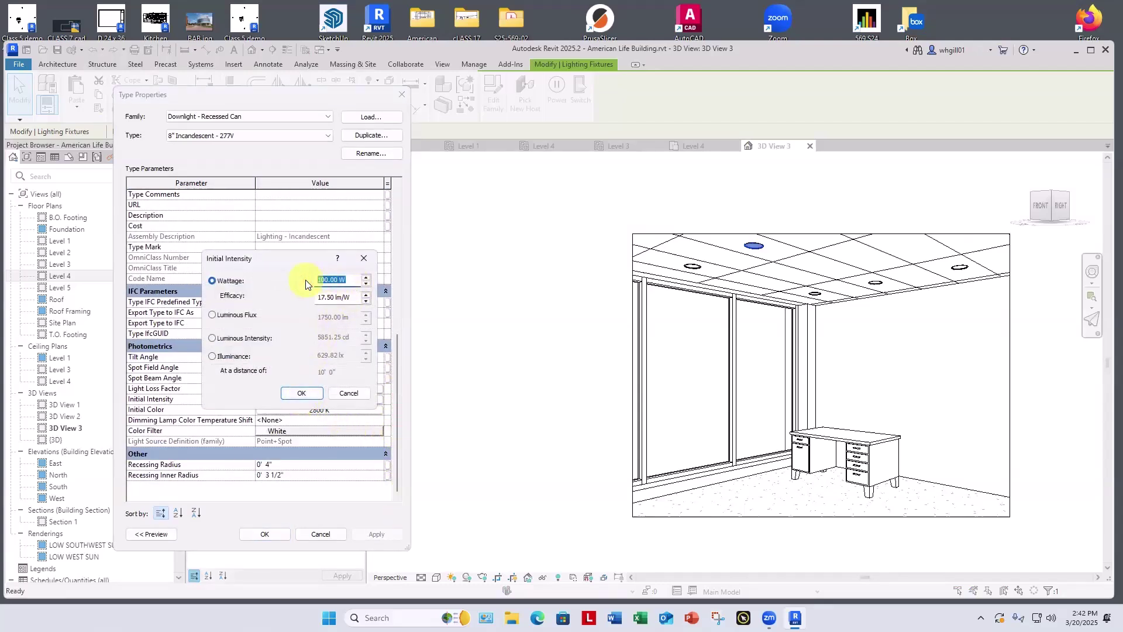
type("250")
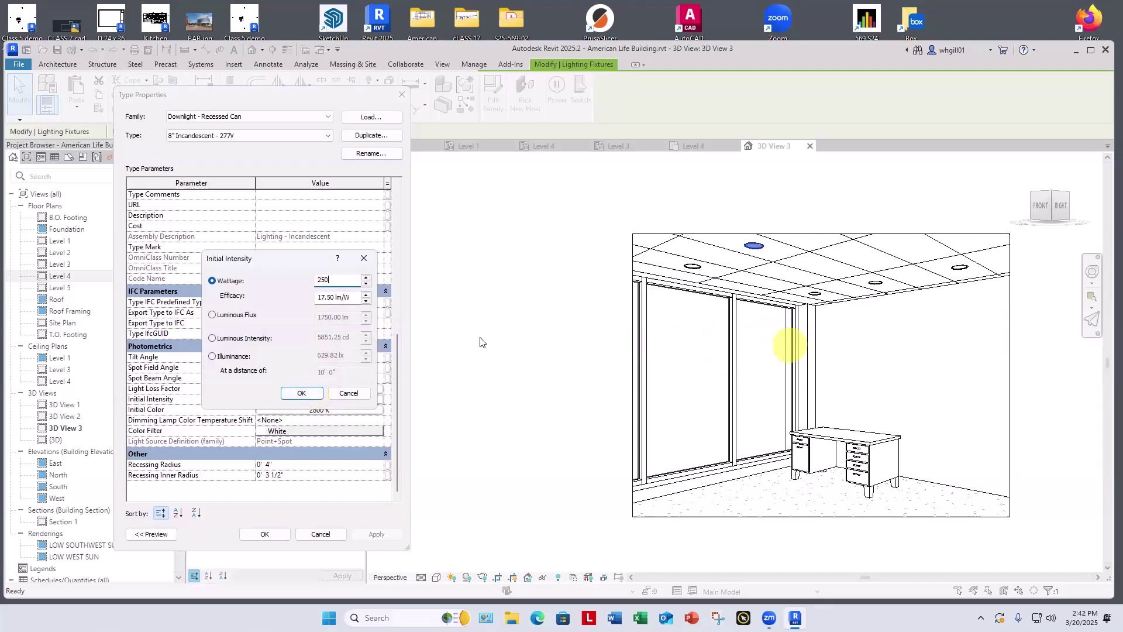
left_click(302, 393)
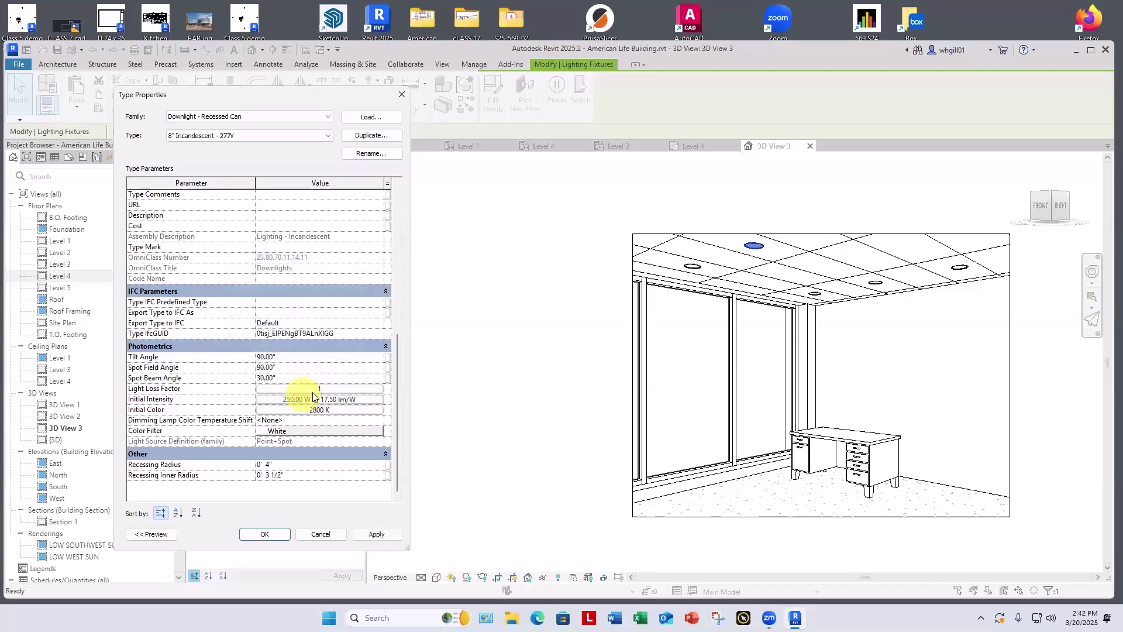
left_click(366, 534)
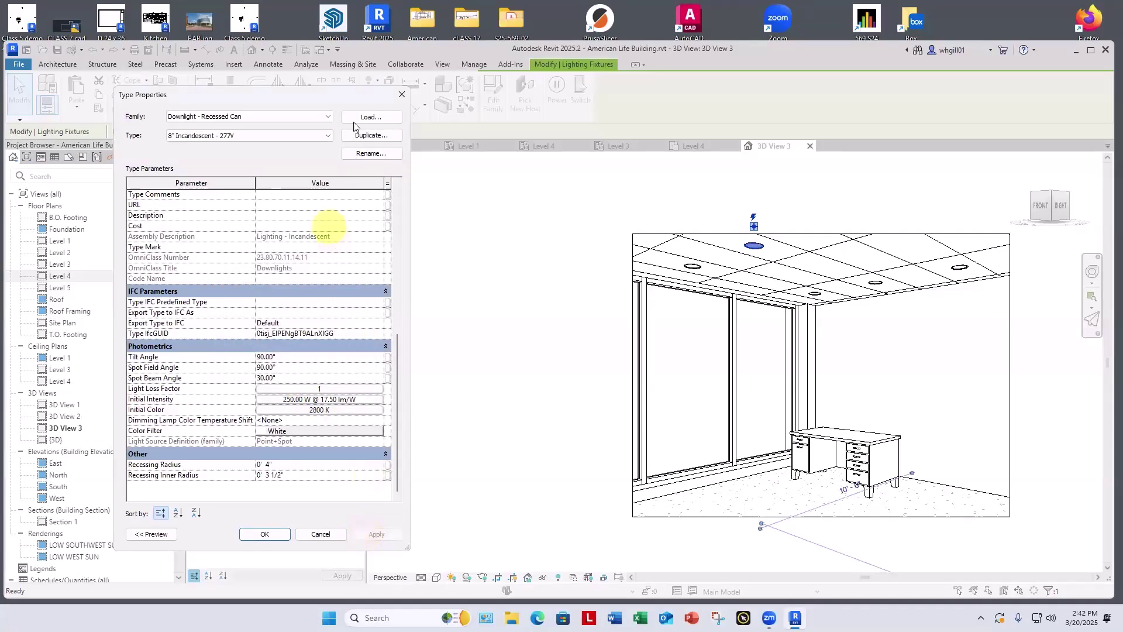
left_click(400, 95)
Render the interior camera view again at Medium quality with Interior: Sun and Artificial lighting, and return to the model
key("r")
key("r")
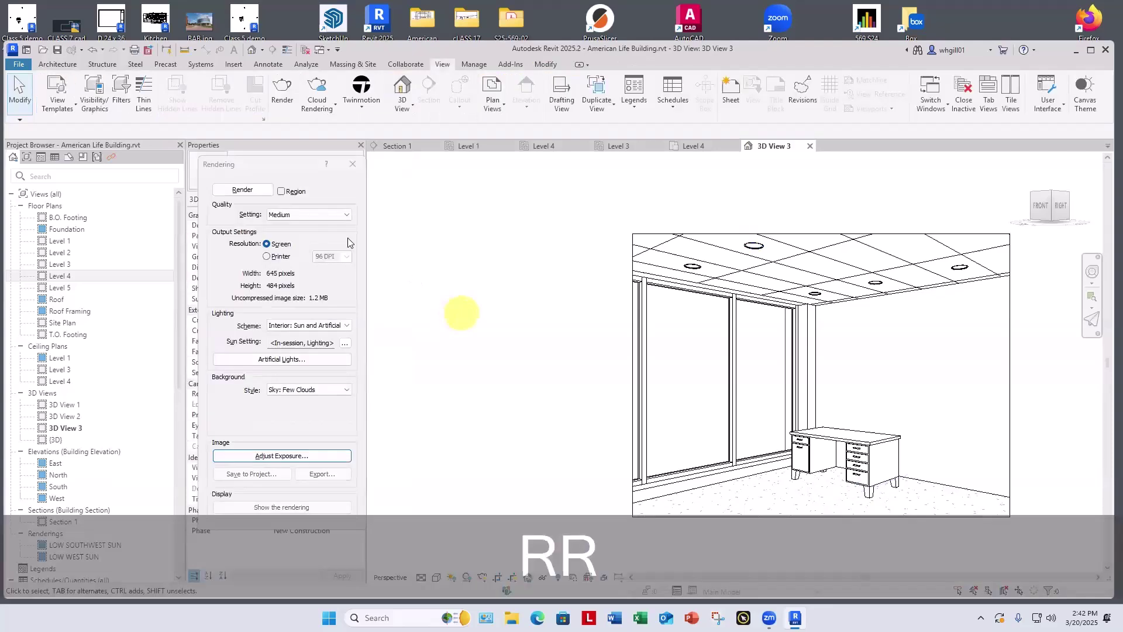
left_click(232, 193)
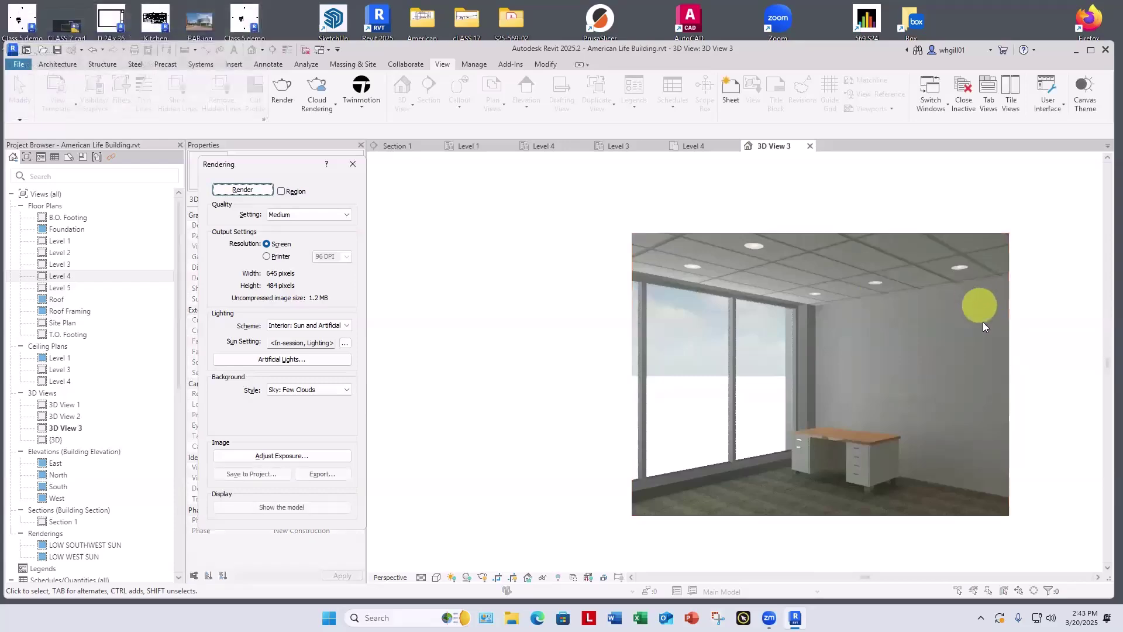
left_click(351, 165)
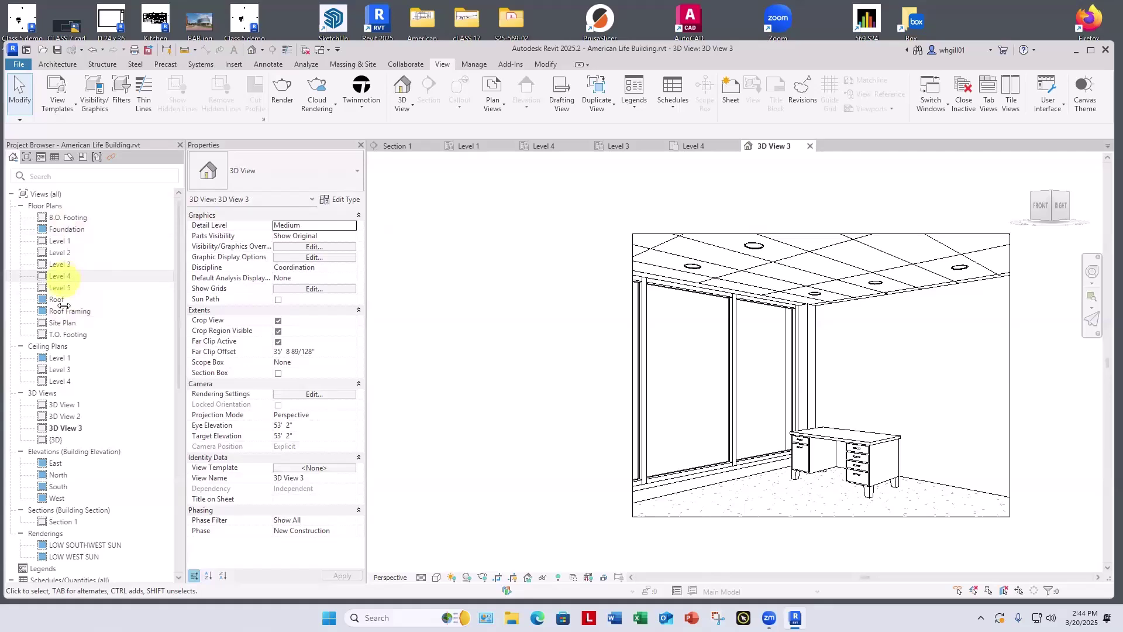
Open the Level 4 ceiling plan and delete all the recessed can downlights from the corner room's ceiling
double_click(60, 381)
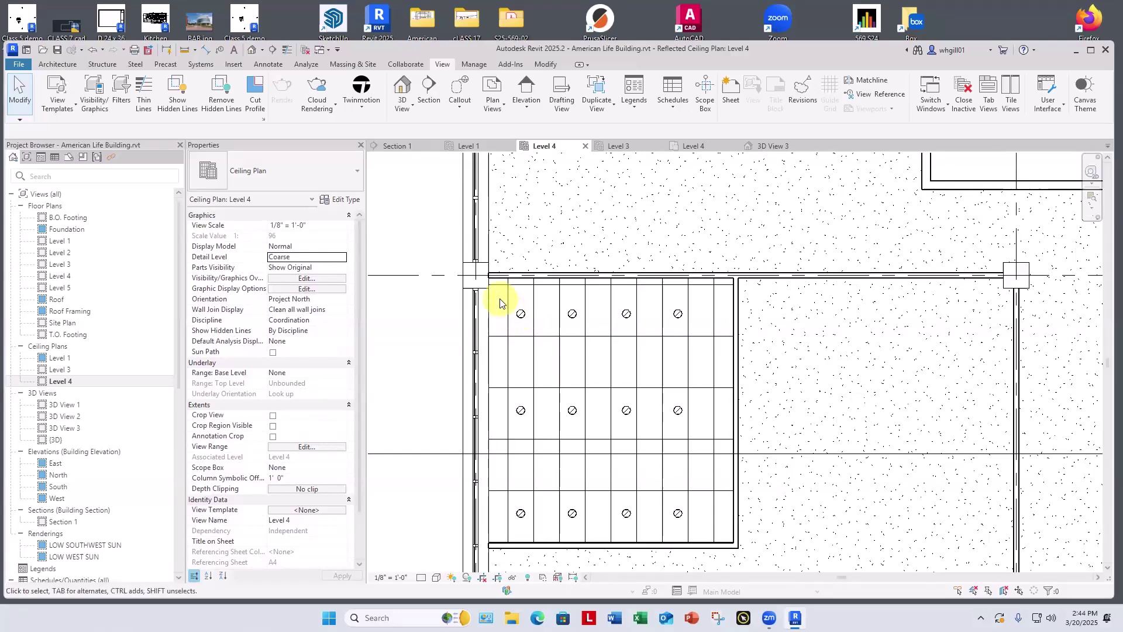
left_click_drag(498, 298, 704, 527)
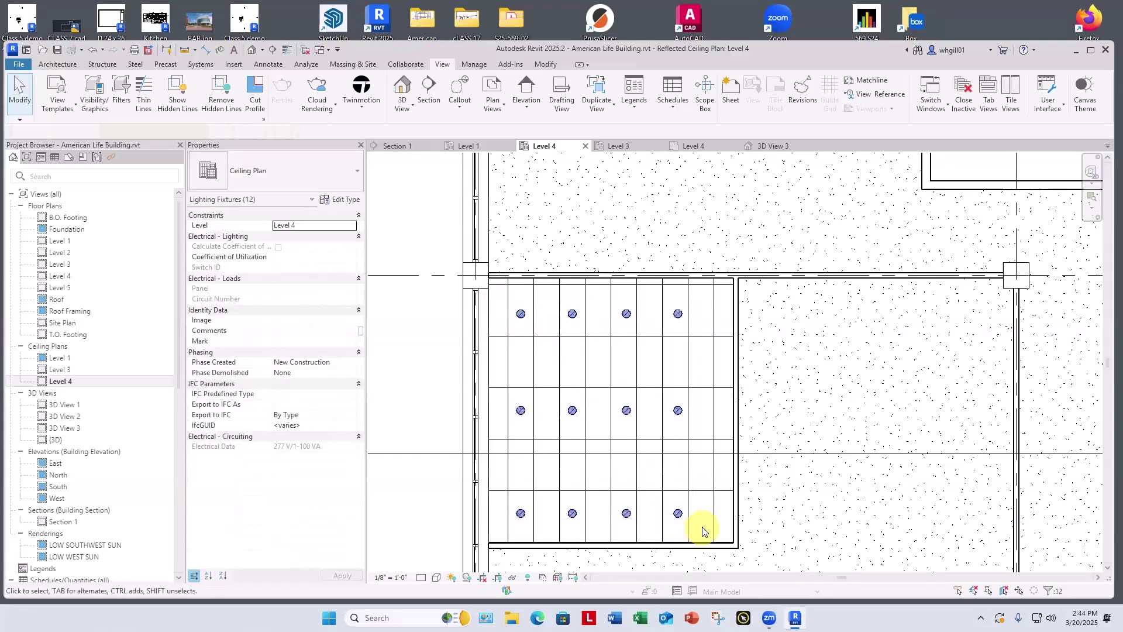
key("Delete")
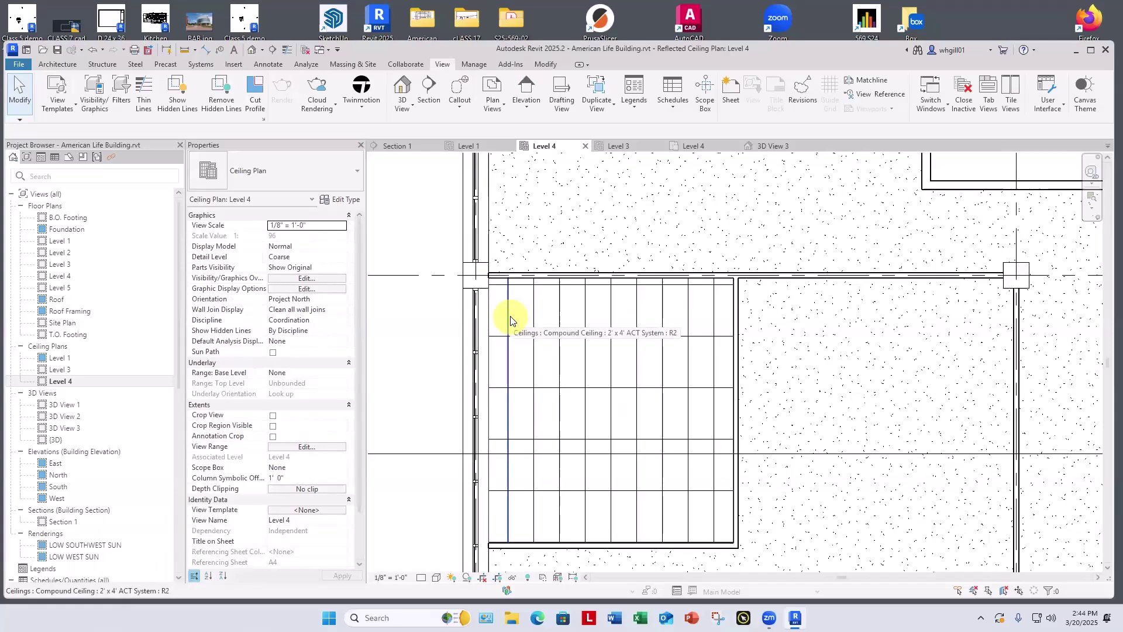
Load the Troffer Light - 2x2 Parabolic family as the component to place, using type 2'x2'(2 Lamp) - 120V
key("c")
key("m")
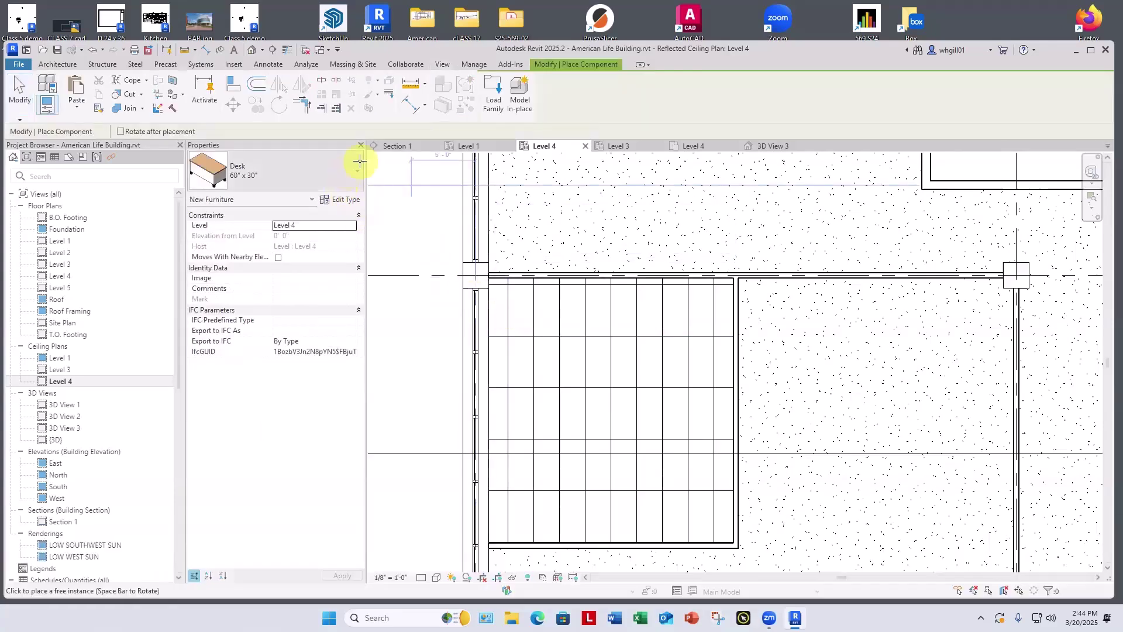
left_click(486, 102)
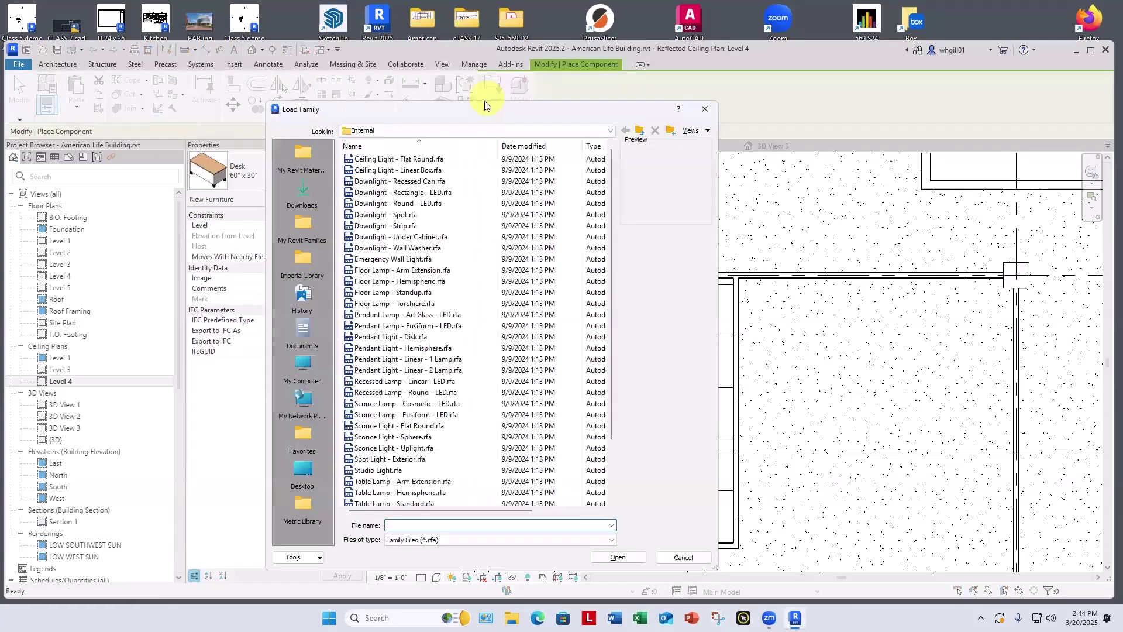
scroll(413, 411, "down", 2)
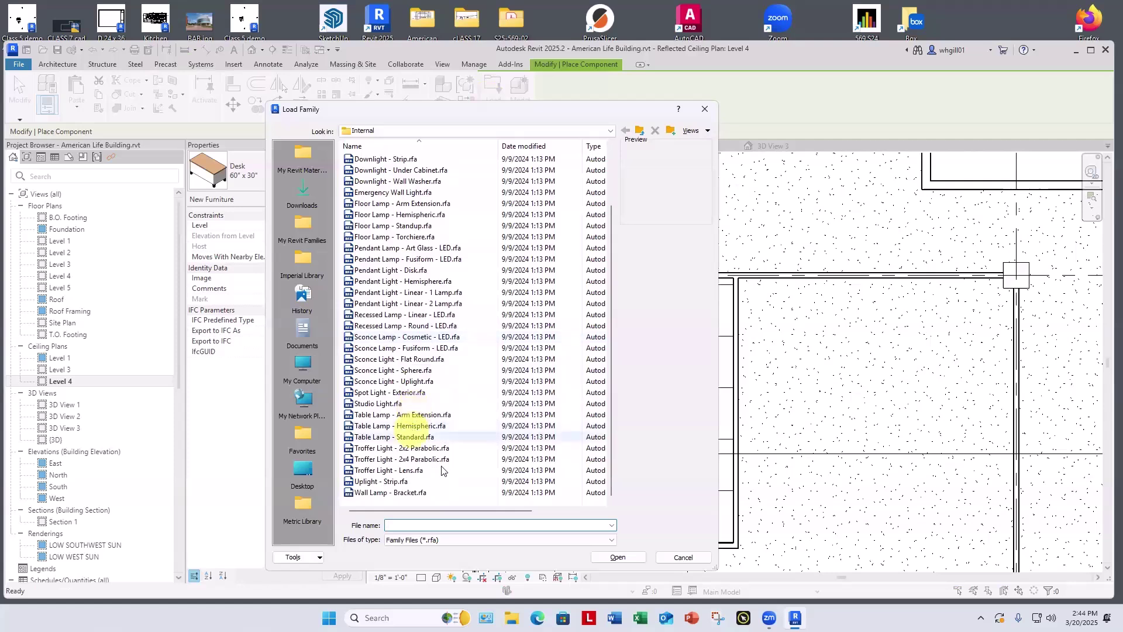
double_click(402, 448)
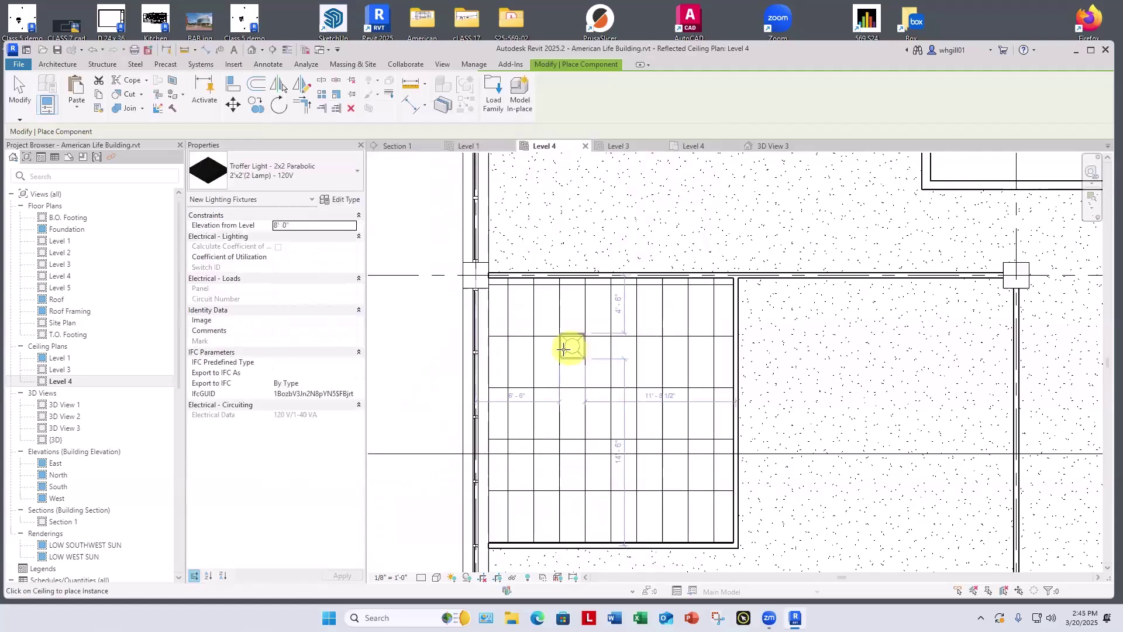
Place two rows of three 2x2 troffer lights in the upper and middle parts of the corner room's ceiling grid
scroll(549, 352, "up", 3)
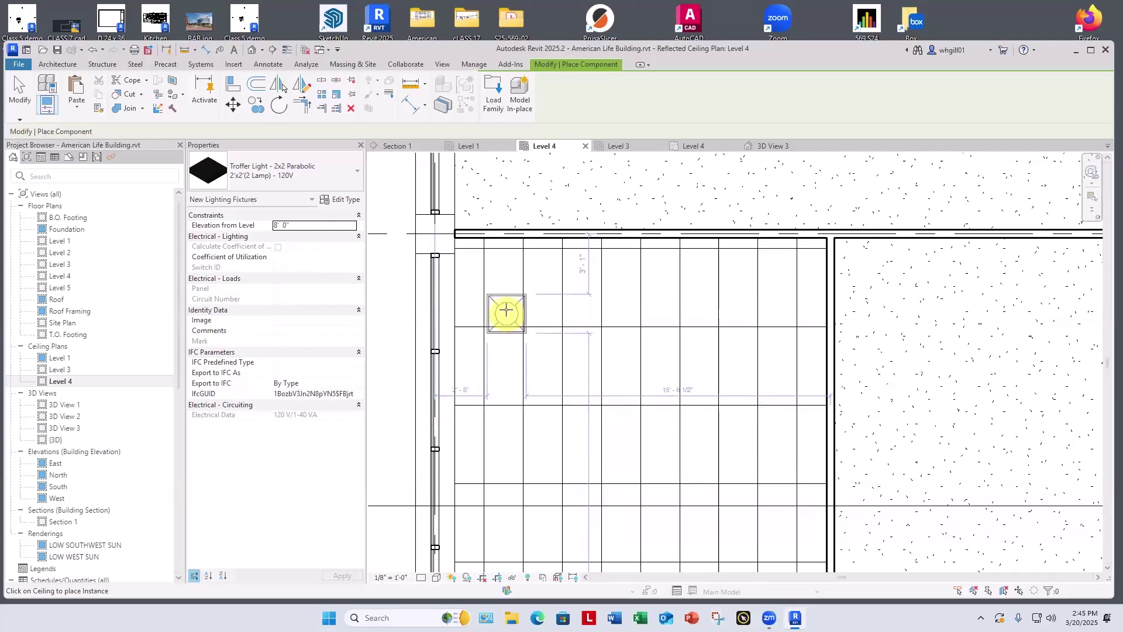
left_click(505, 307)
left_click(621, 305)
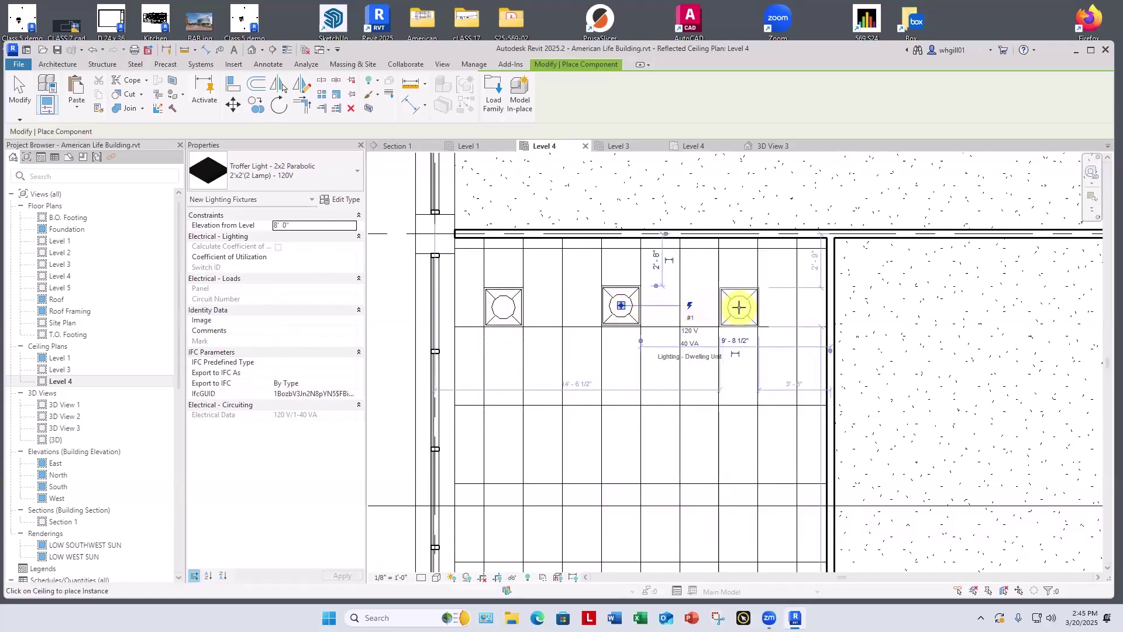
left_click(739, 305)
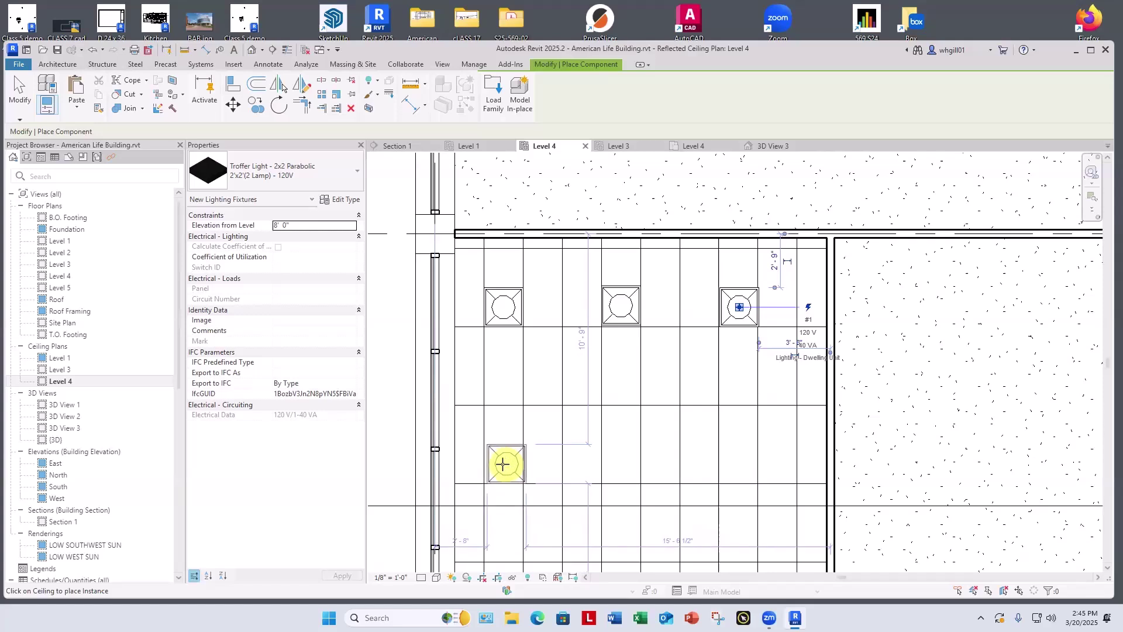
left_click(503, 463)
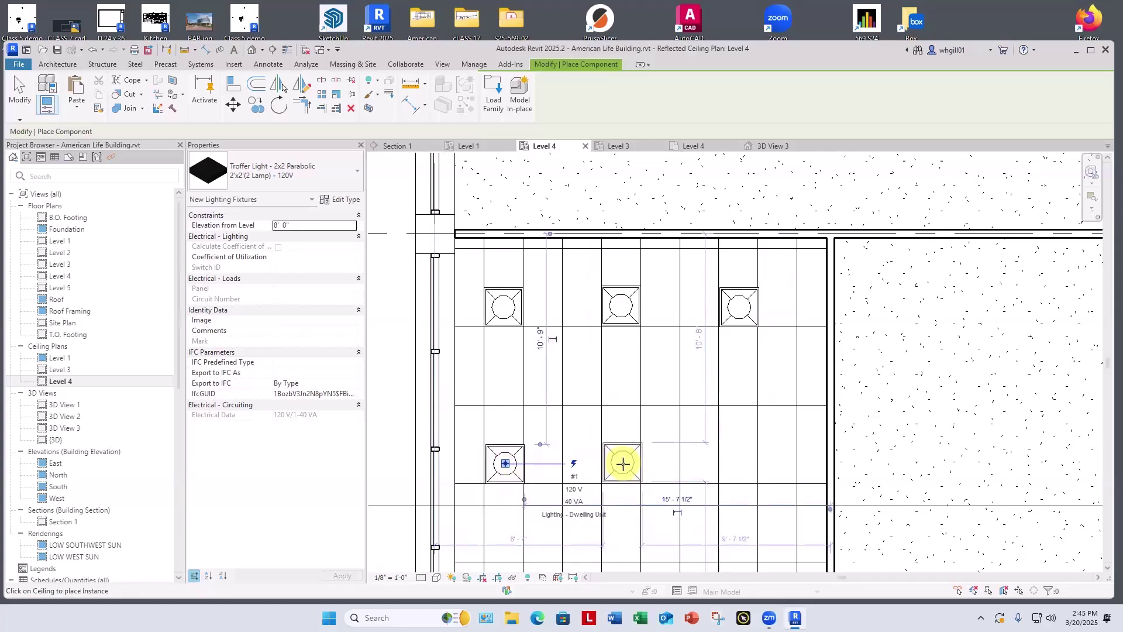
left_click(624, 463)
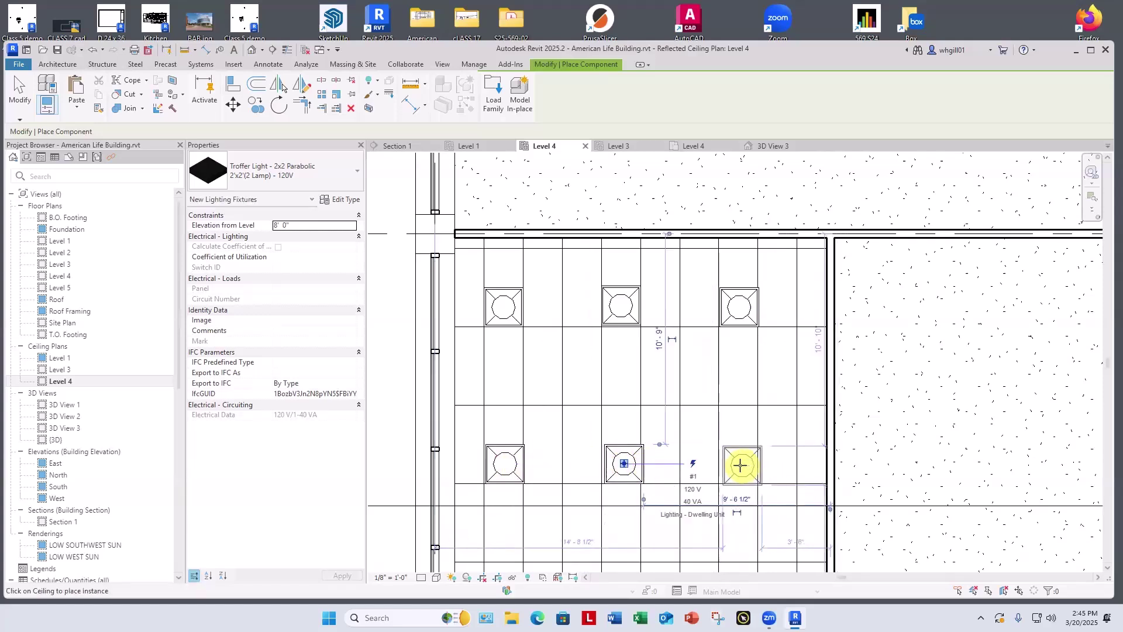
left_click(741, 464)
Place a third row of three 2x2 troffer lights near the corner room's lower wall and end component placement
scroll(731, 409, "down", 3)
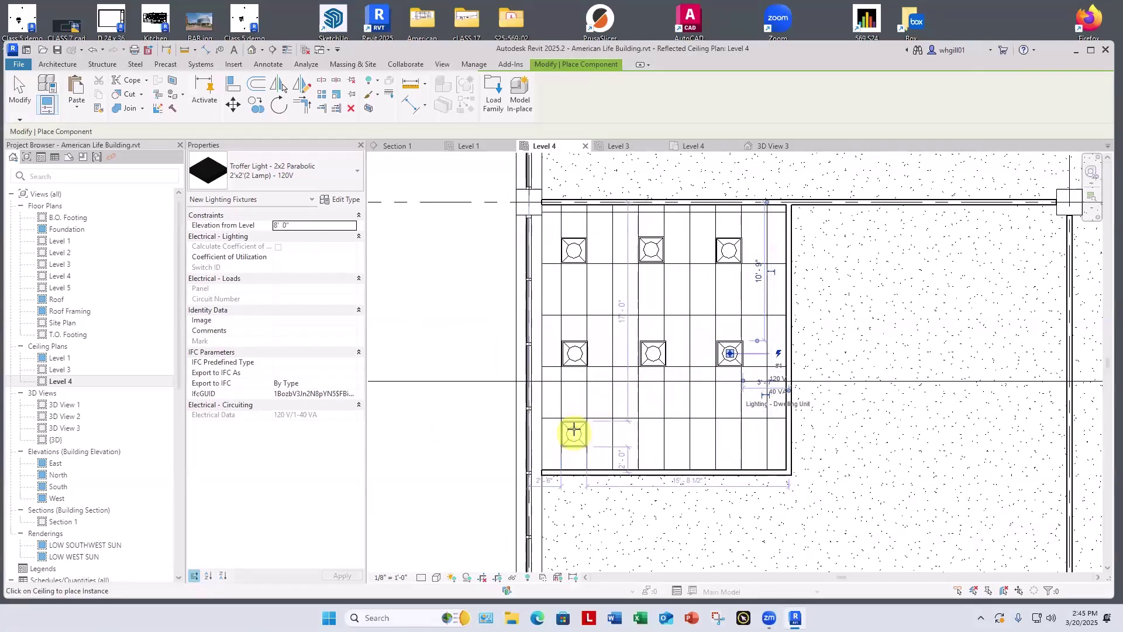
scroll(574, 434, "up", 2)
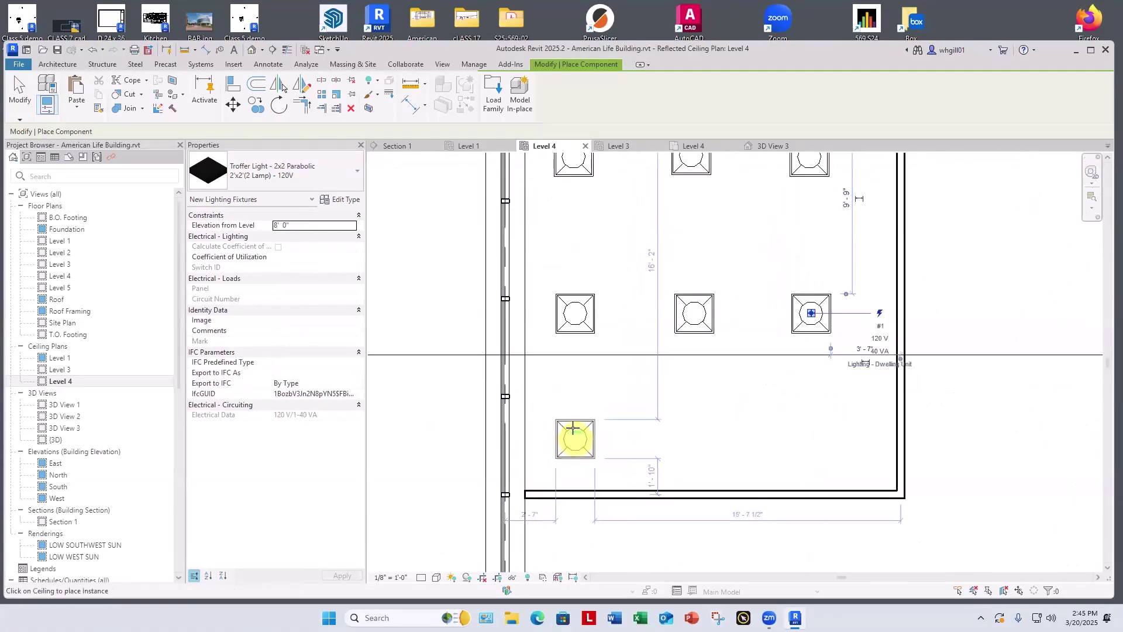
left_click(575, 431)
left_click(690, 429)
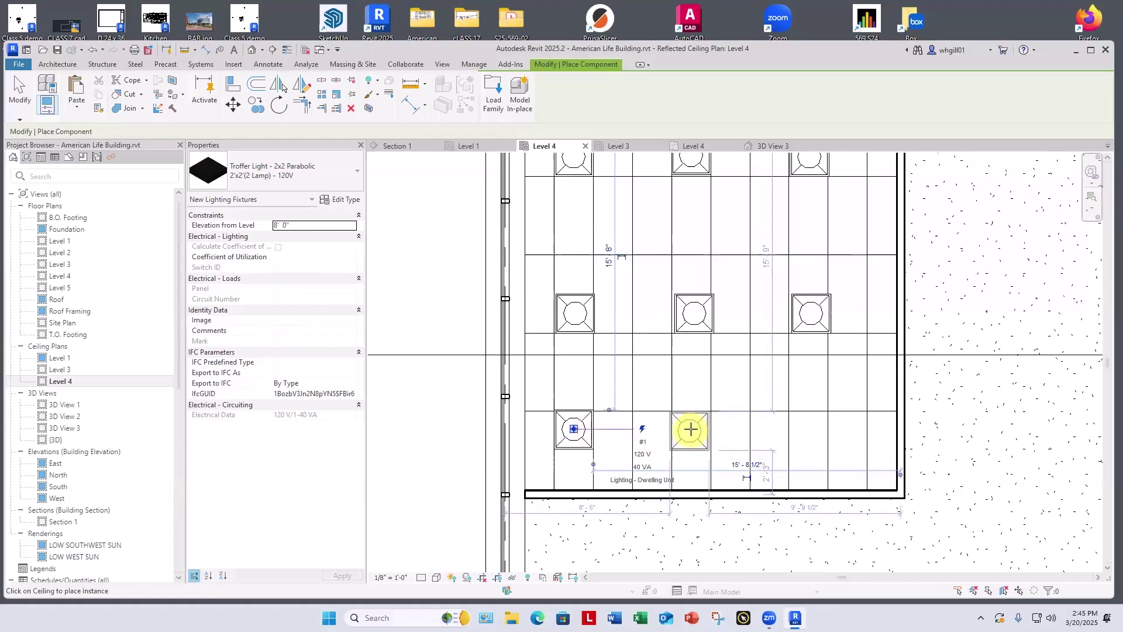
left_click(693, 430)
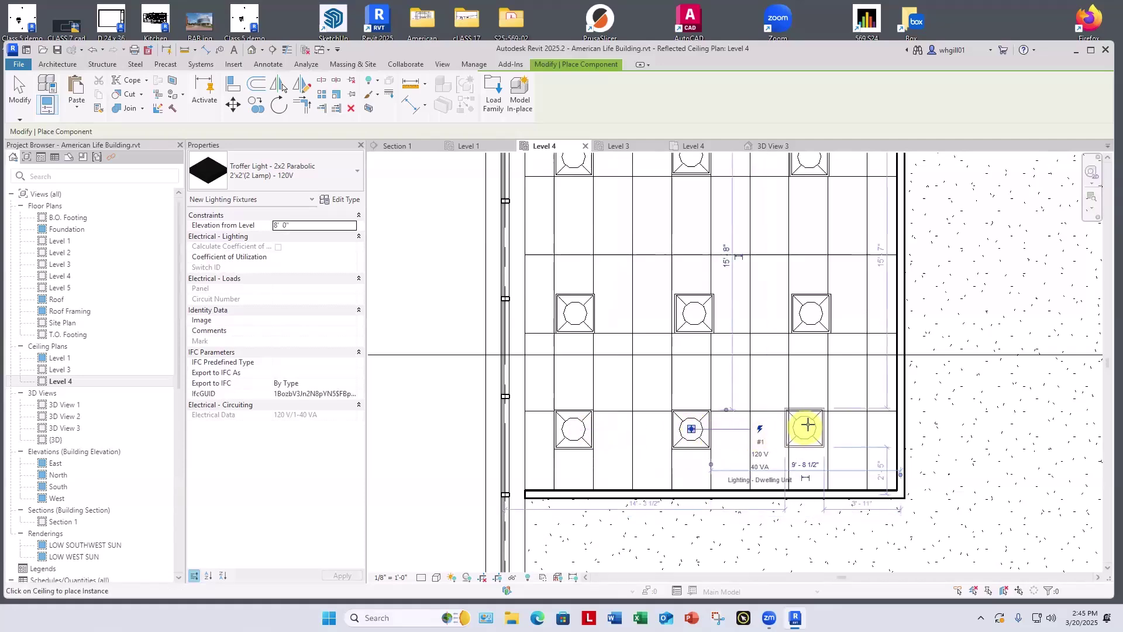
left_click(806, 430)
key("Escape")
key("Escape")
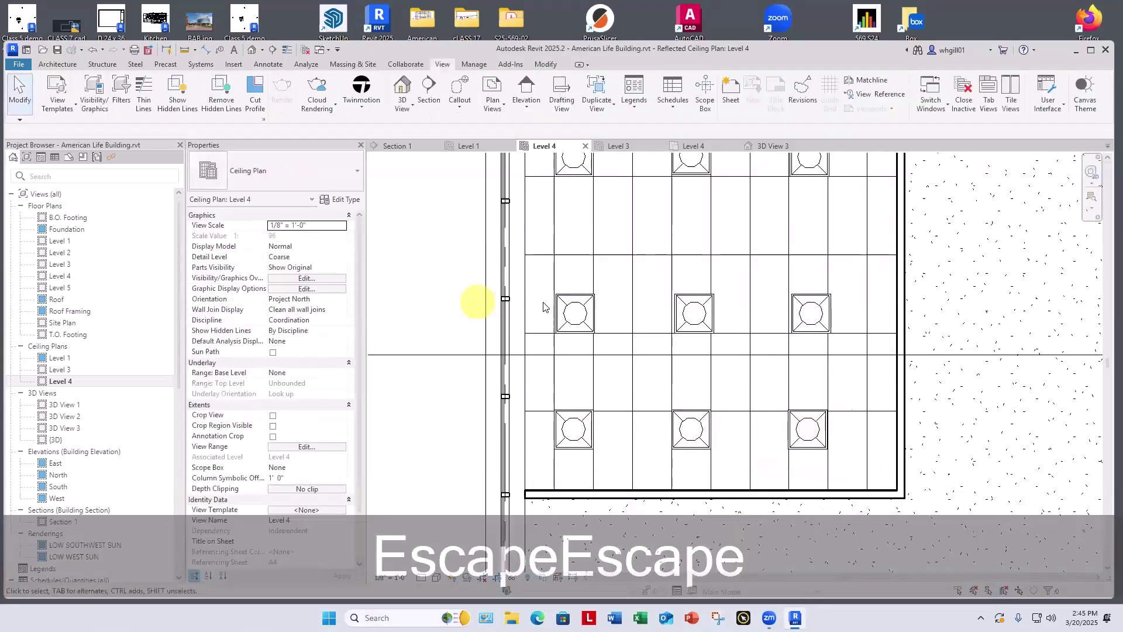
Nudge the middle row of three troffer lights up and left to line up with the ceiling grid cells
left_click(574, 304)
left_click(694, 310, "ctrl")
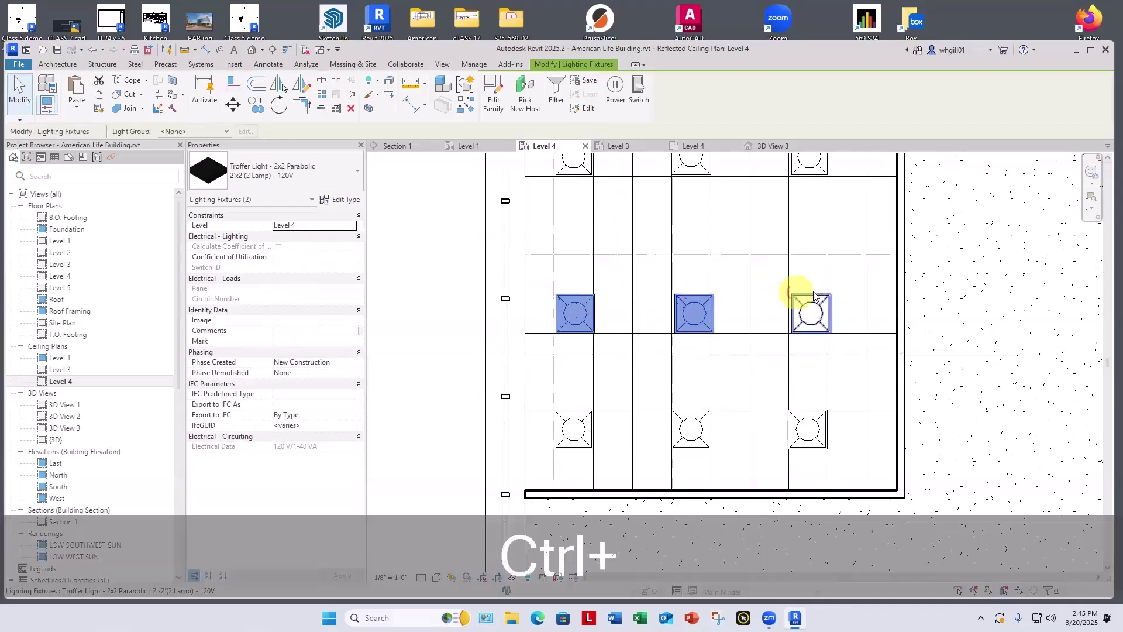
left_click(800, 301, "ctrl")
key("ctrl+Up")
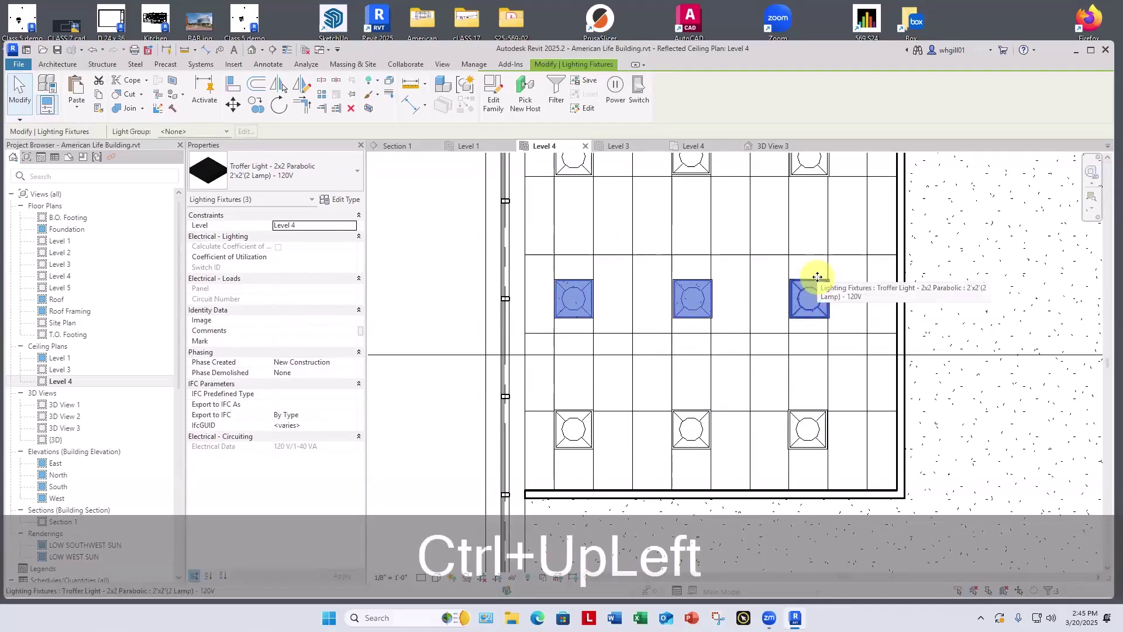
left_click(977, 255)
scroll(969, 285, "down", 3)
middle_click_drag(968, 283, 900, 306)
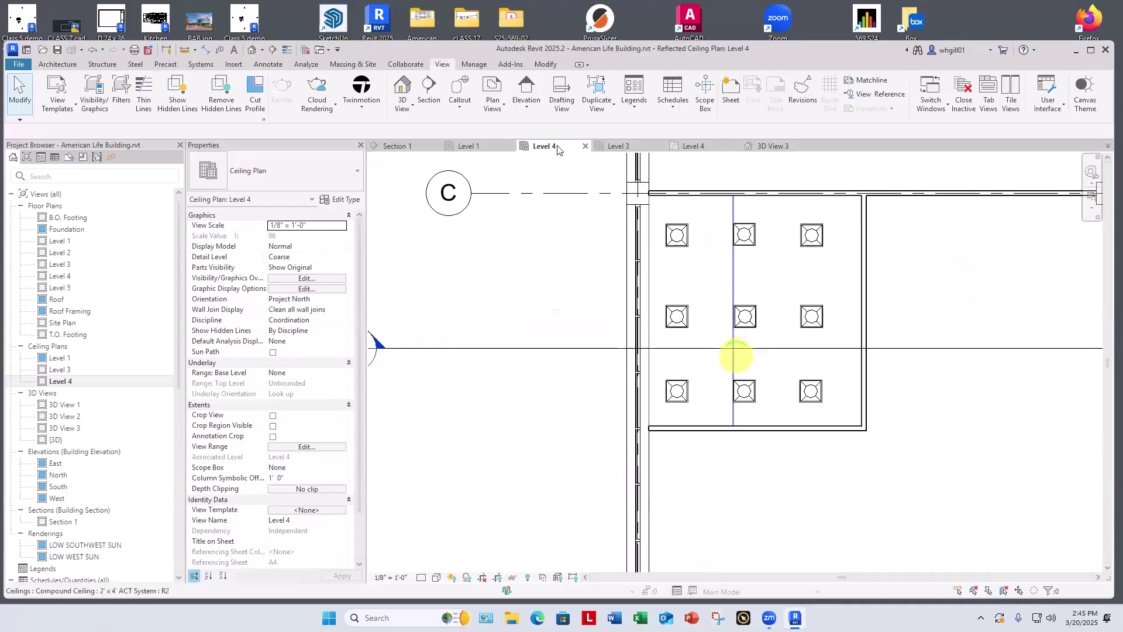
Render the interior camera view 3D View 3 at Medium quality with the Interior: Artificial only scheme, and return to the model
left_click(773, 148)
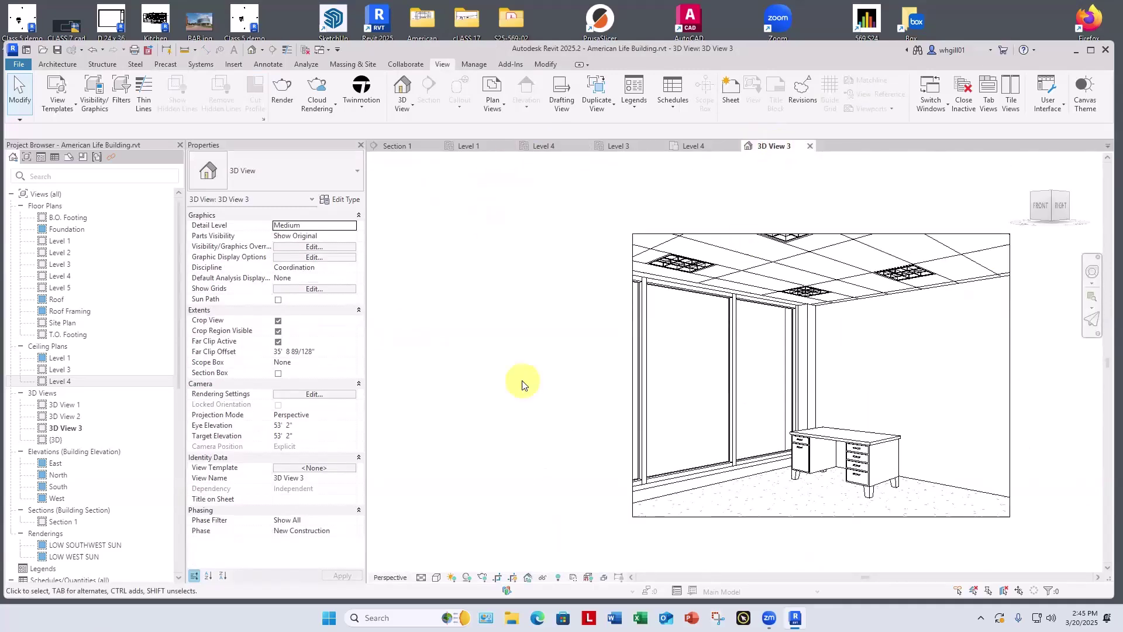
key("r")
key("r")
left_click(329, 325)
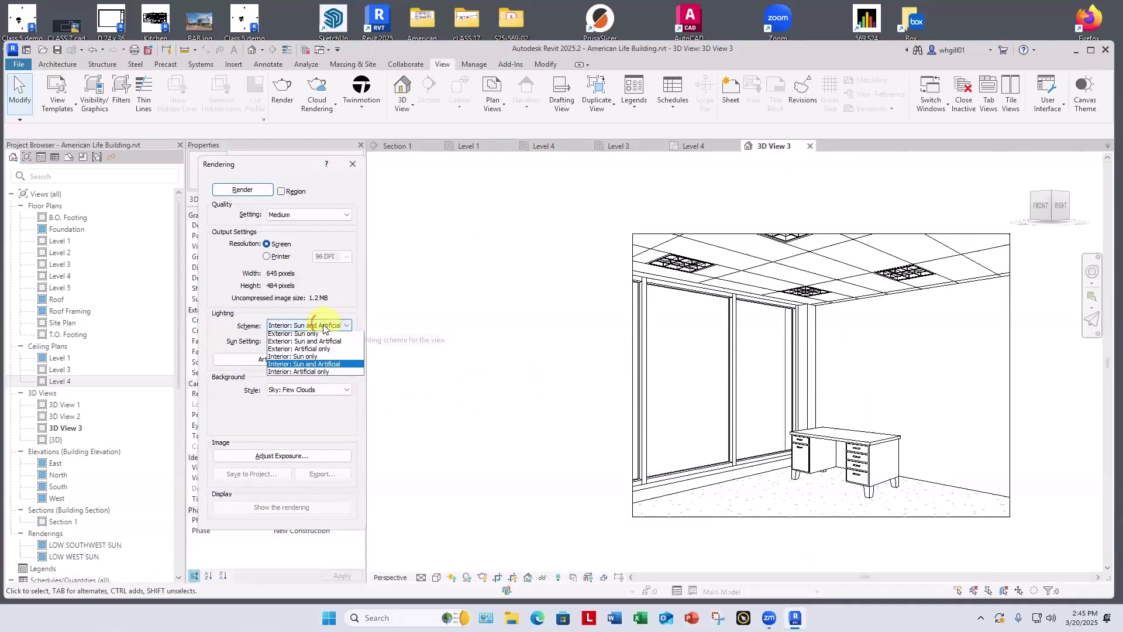
left_click(311, 375)
left_click(242, 190)
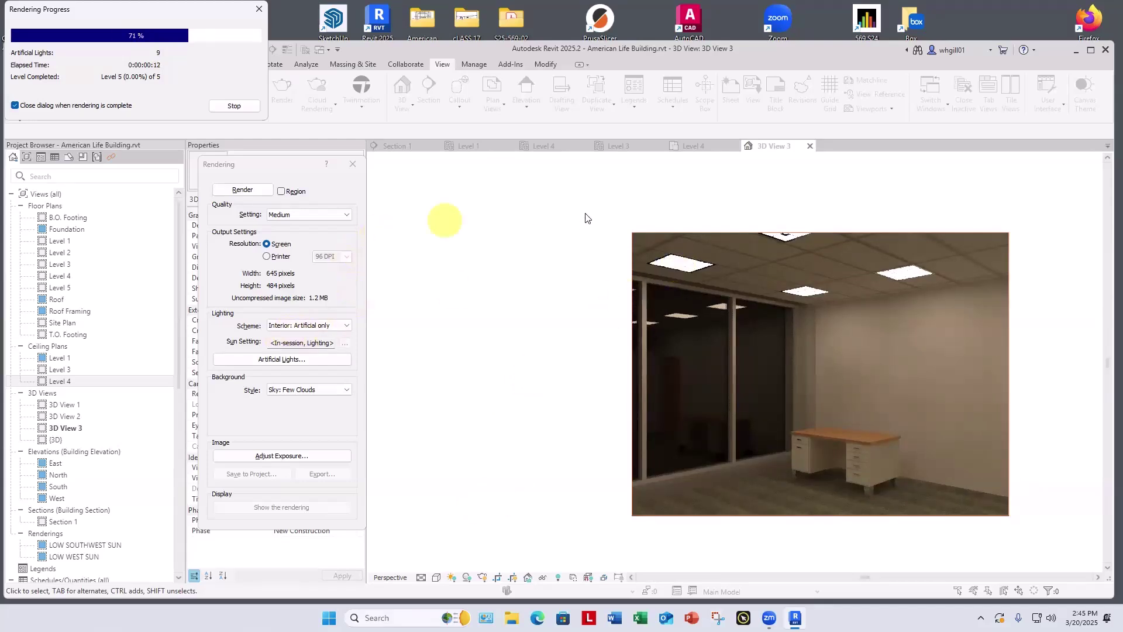
key("Escape")
Set the initial intensity of the 2'x2'(2 Lamp) - 120V troffer light type to a wattage of 80 W
left_click(674, 258)
left_click(339, 201)
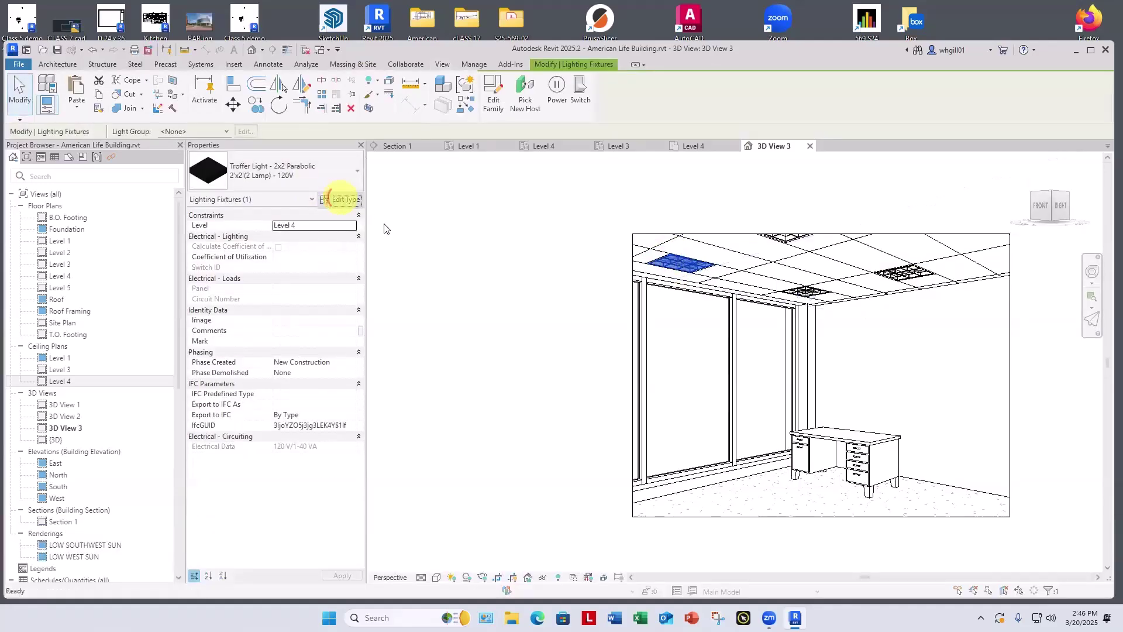
left_click_drag(397, 318, 396, 491)
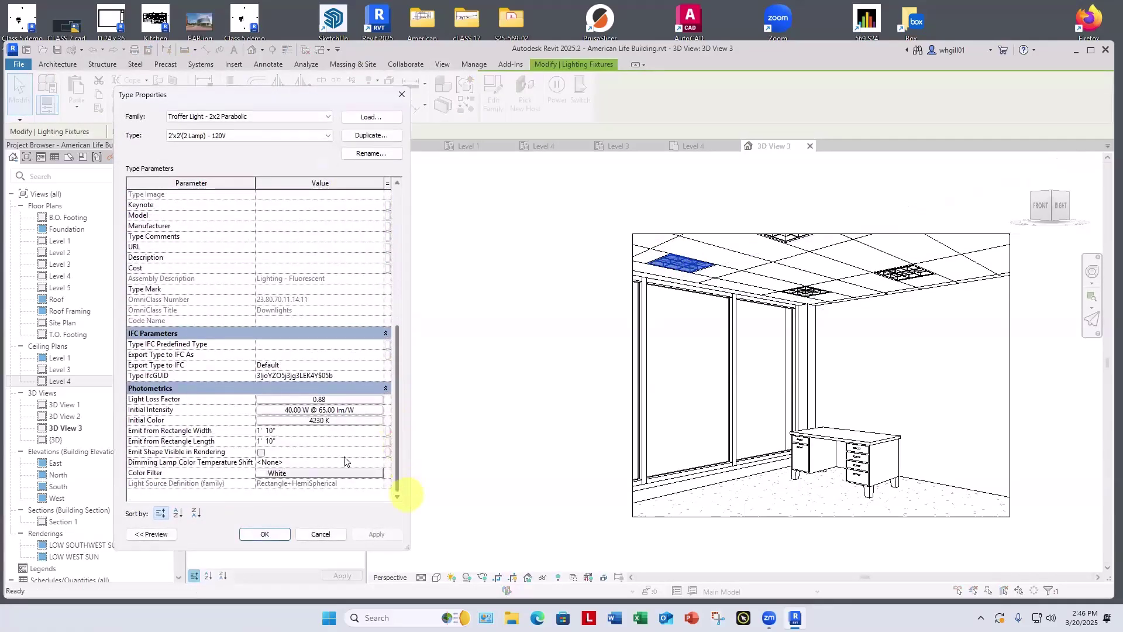
left_click(309, 411)
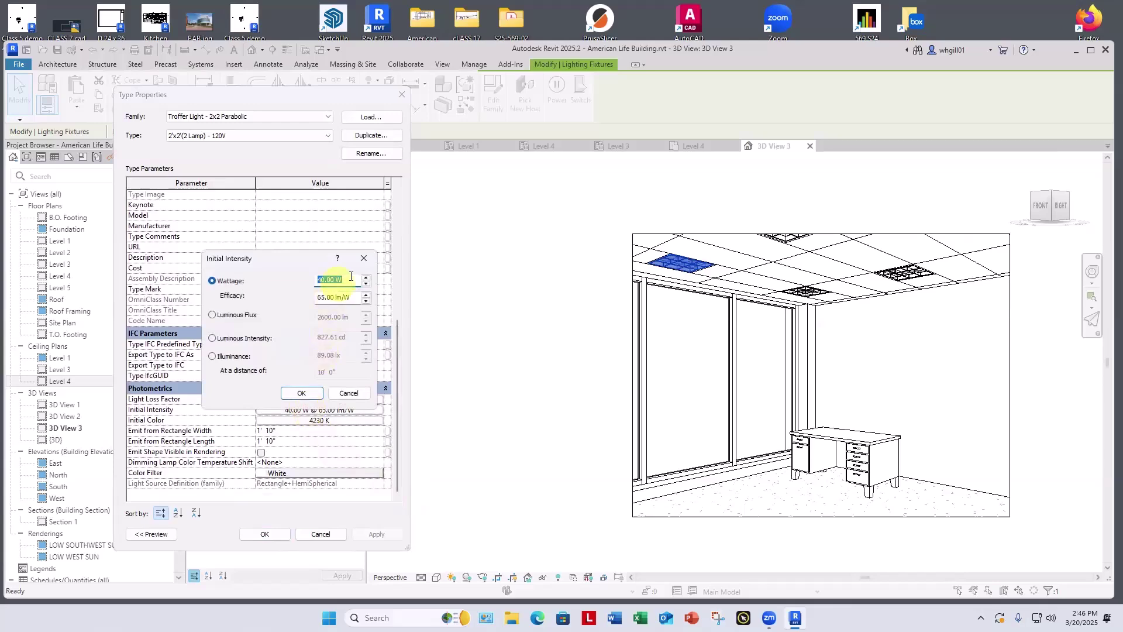
left_click_drag(346, 279, 308, 283)
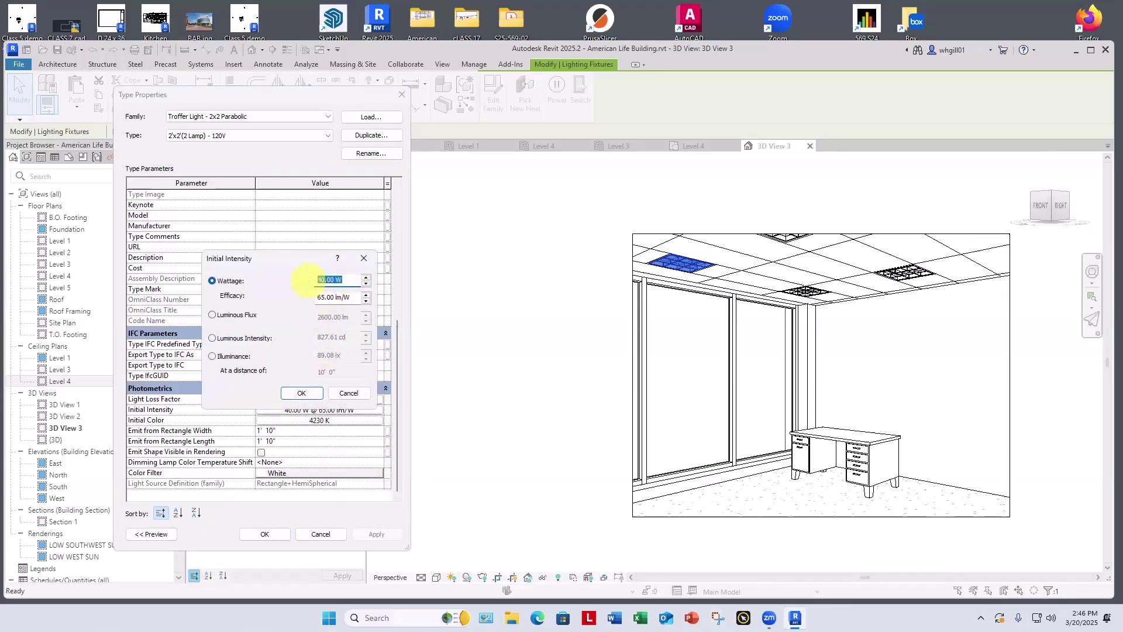
type("80")
left_click(308, 394)
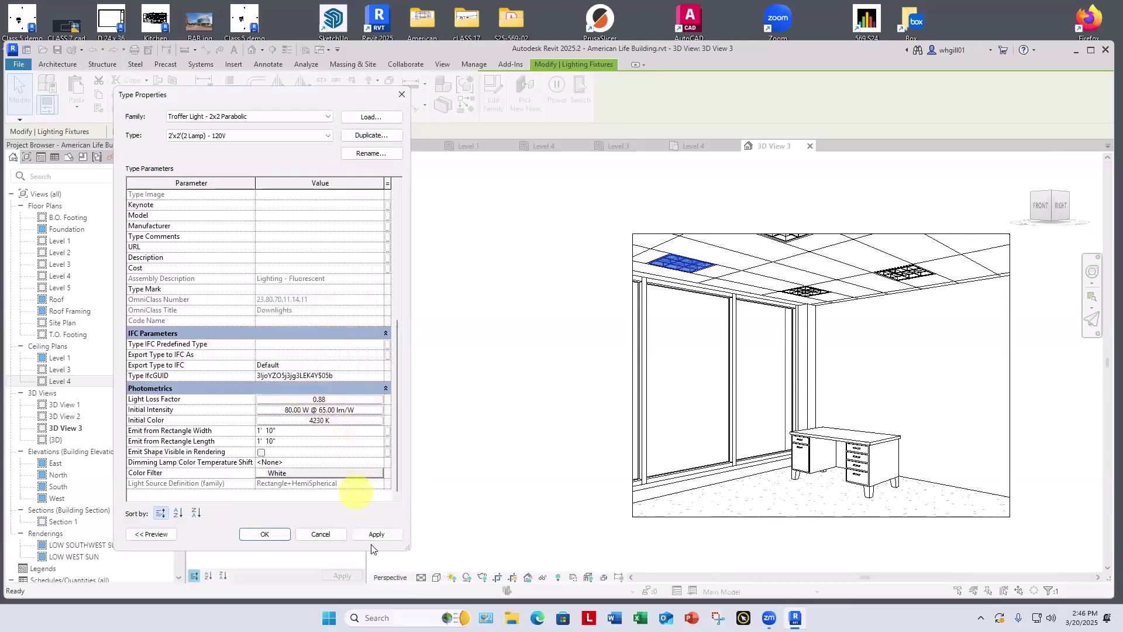
left_click(373, 533)
left_click(286, 532)
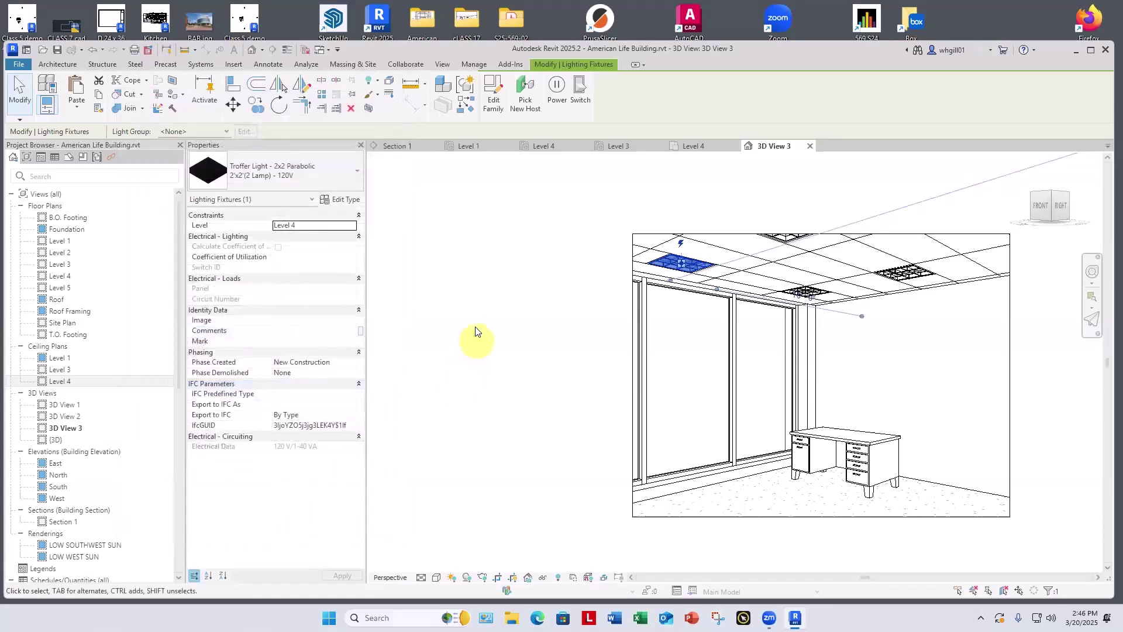
Render the camera view again with Interior: Artificial only lighting and reset its exposure control settings
key("r")
key("r")
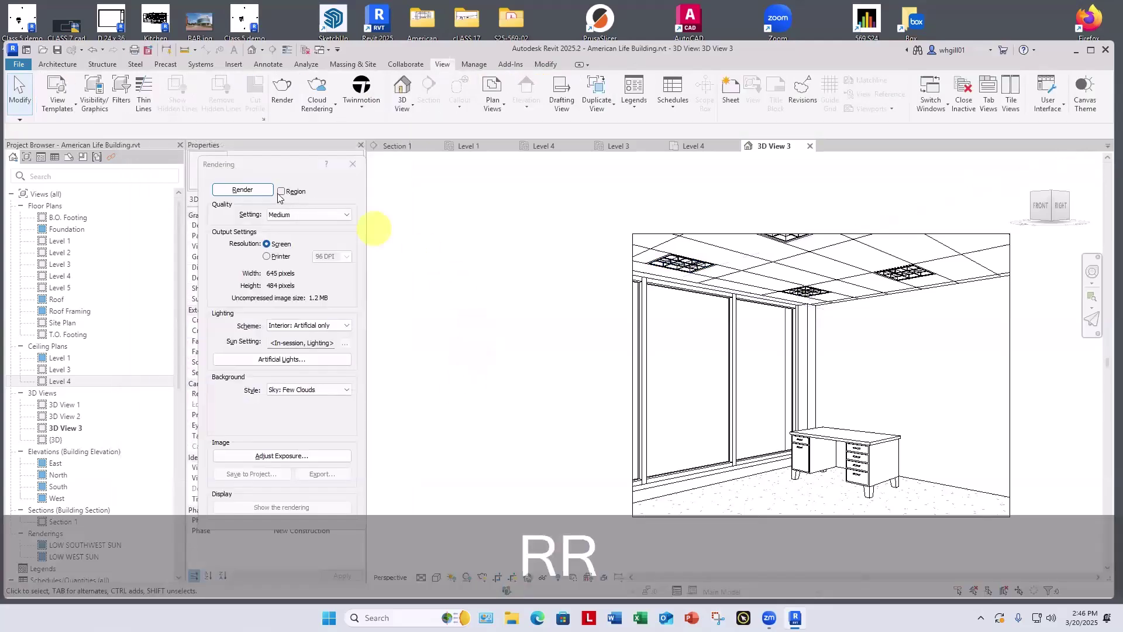
left_click(248, 190)
left_click(313, 455)
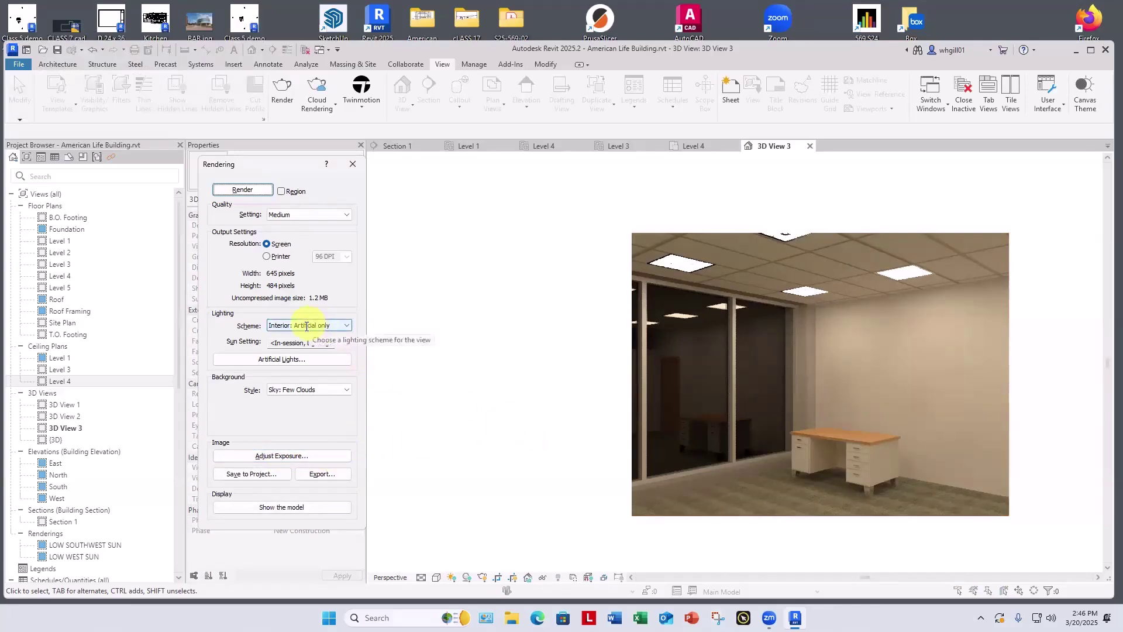
left_click(273, 455)
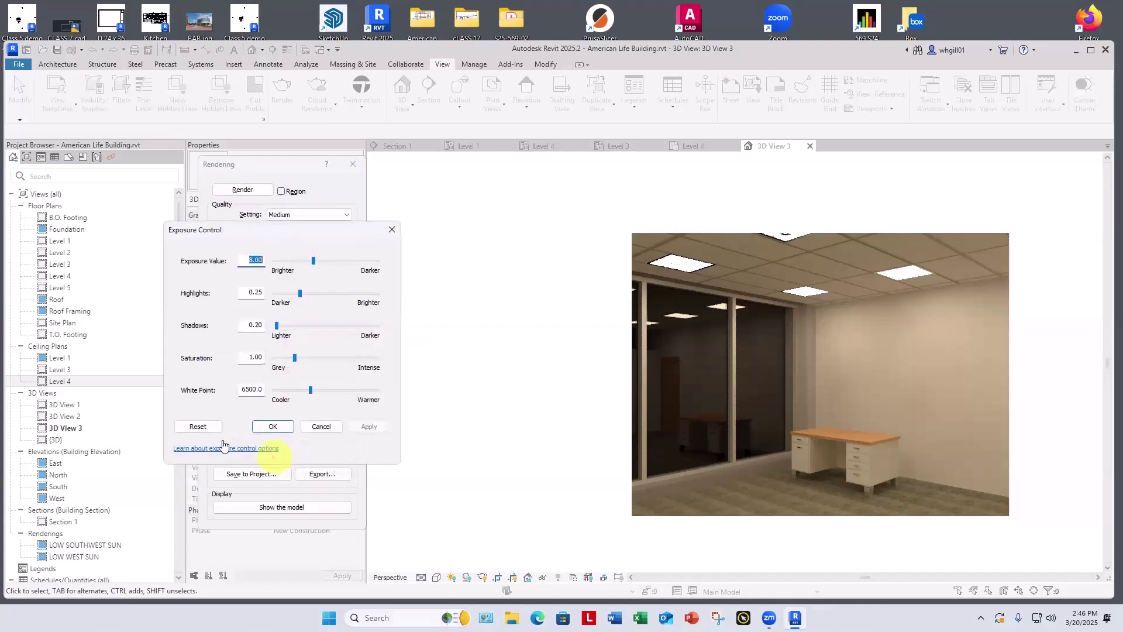
left_click(200, 428)
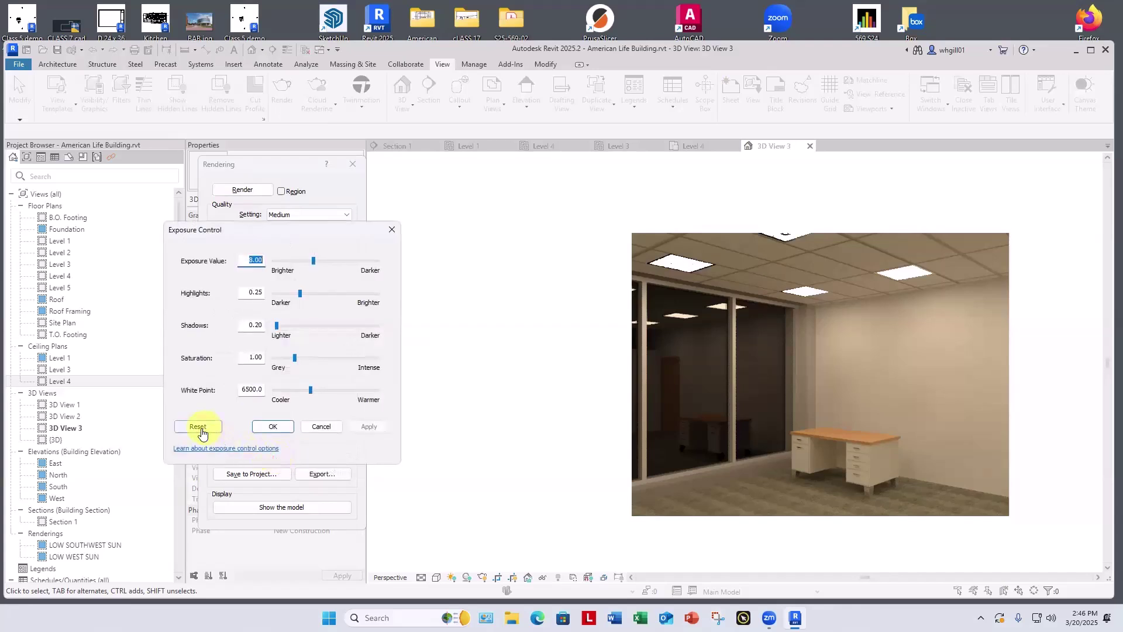
left_click(271, 427)
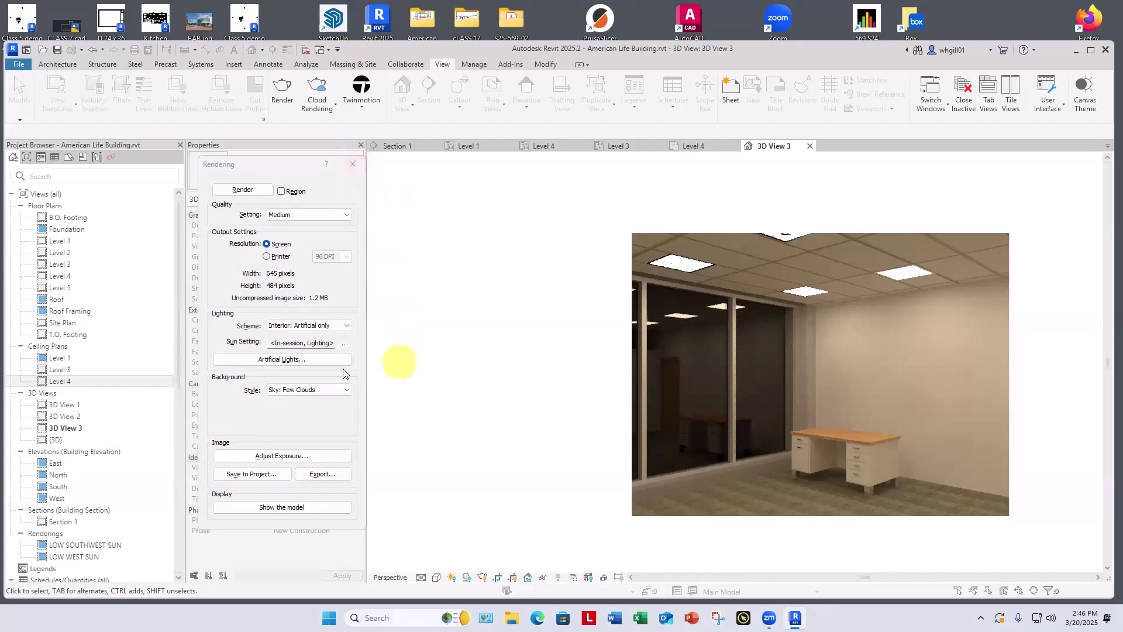
Switch the lighting scheme to Interior: Sun and Artificial and render the camera view at Medium quality
left_click(333, 326)
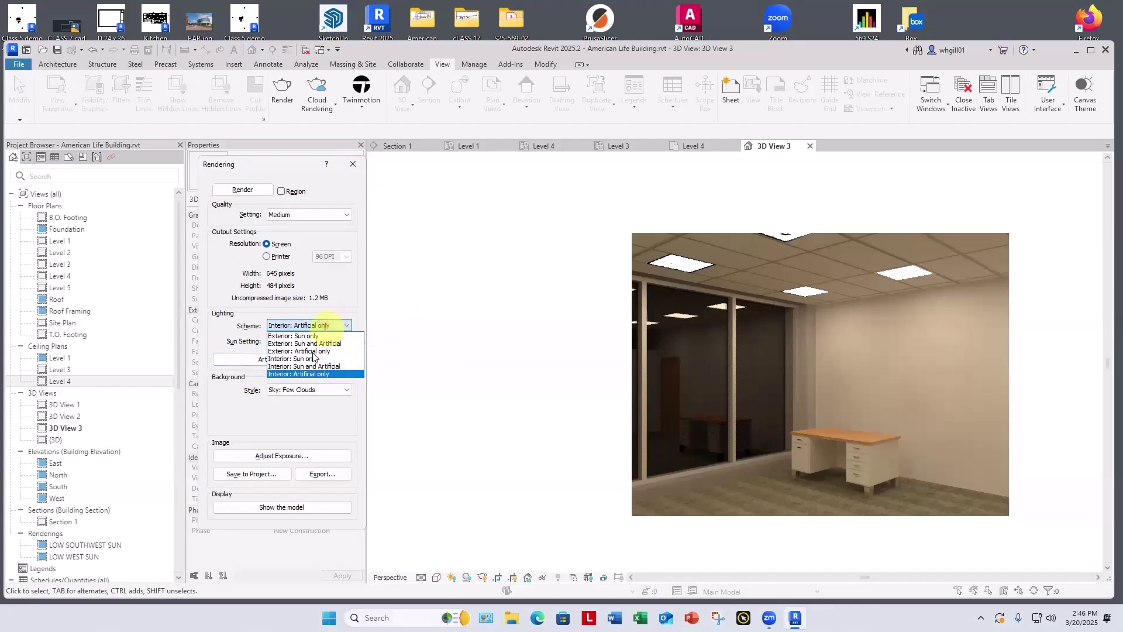
left_click(312, 367)
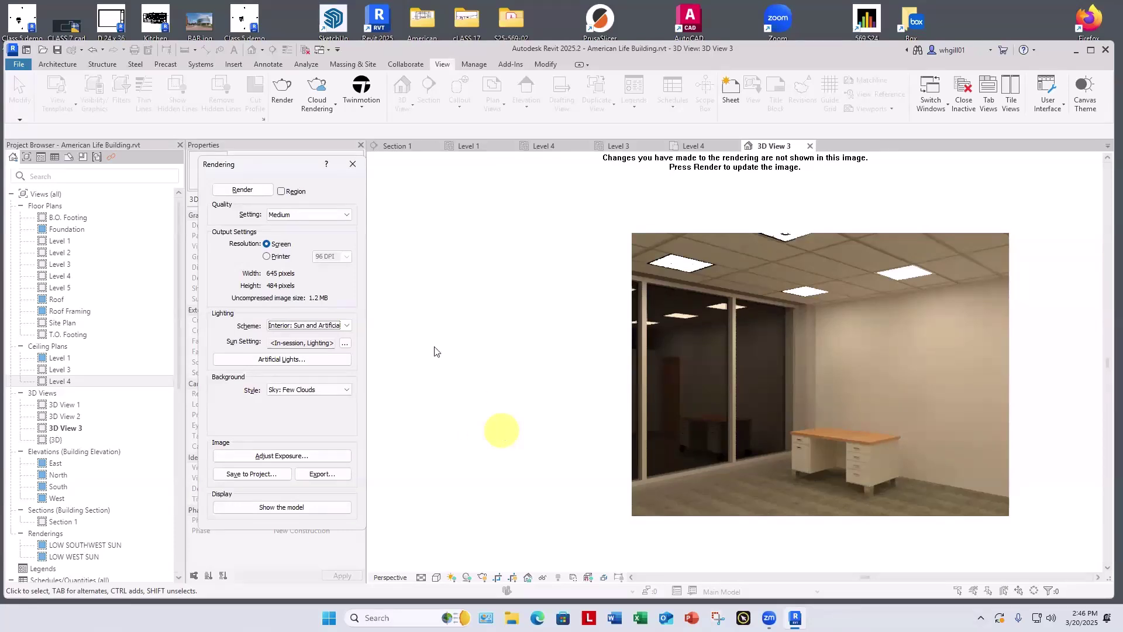
left_click(239, 191)
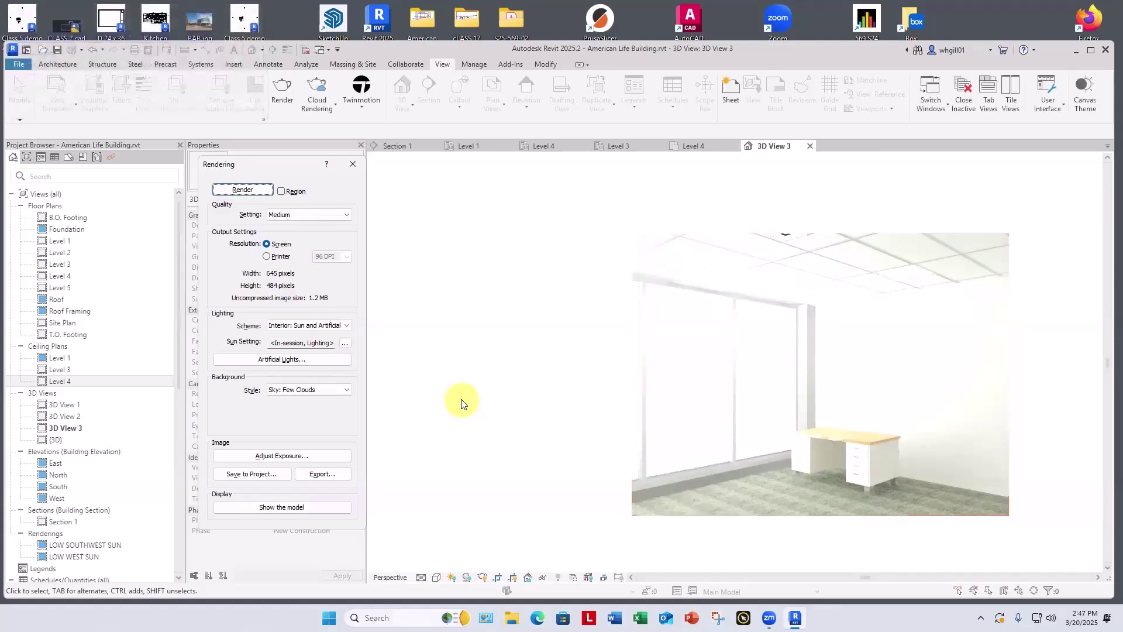
Darken the overexposed rendering by trying exposure values of 13.20 and 12.03, settling on 11.21
left_click(287, 457)
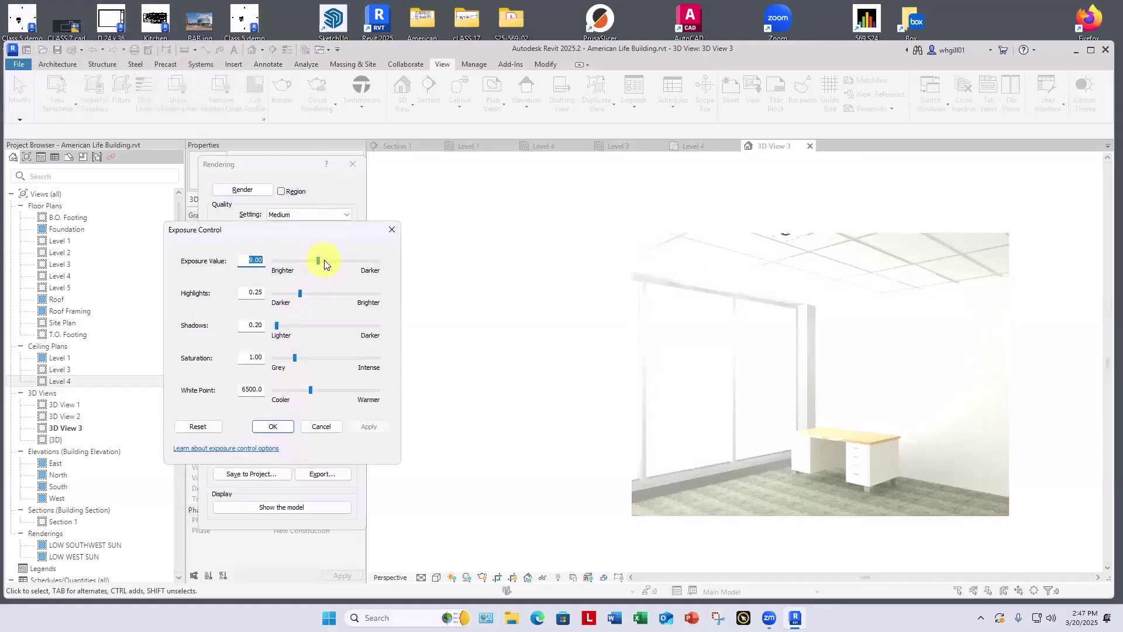
type("13.2")
left_click(364, 426)
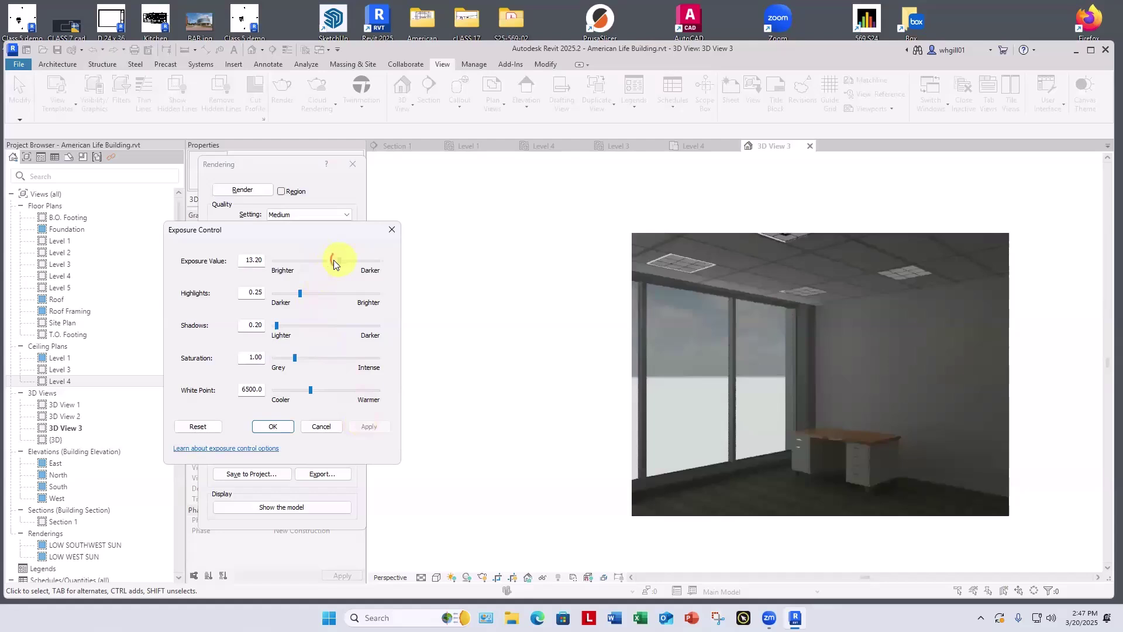
left_click(368, 427)
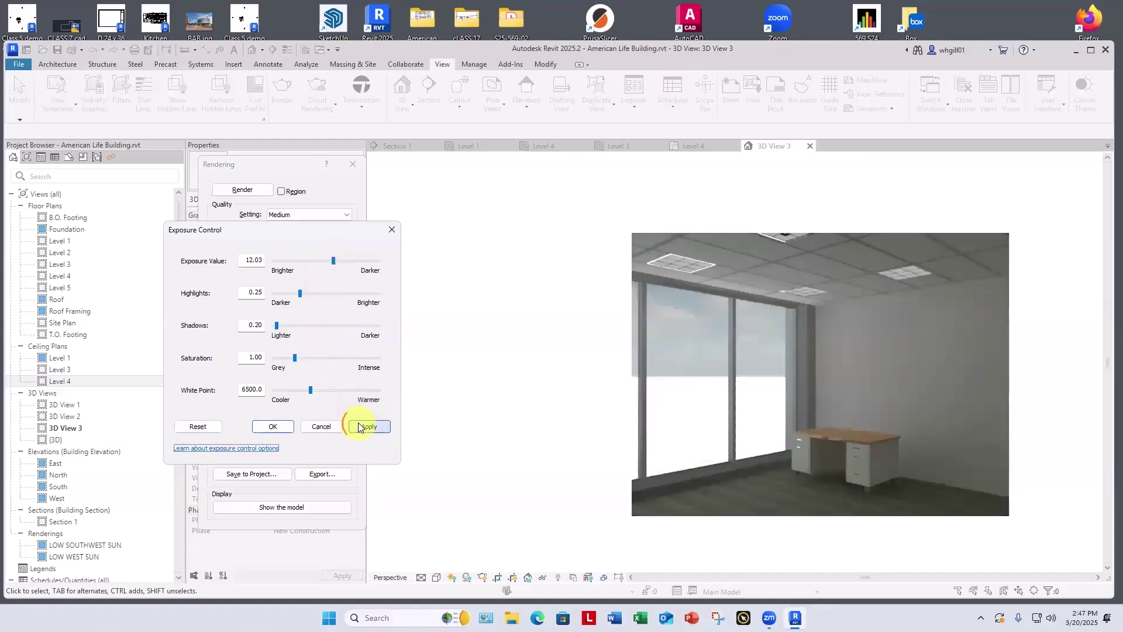
left_click_drag(333, 261, 326, 262)
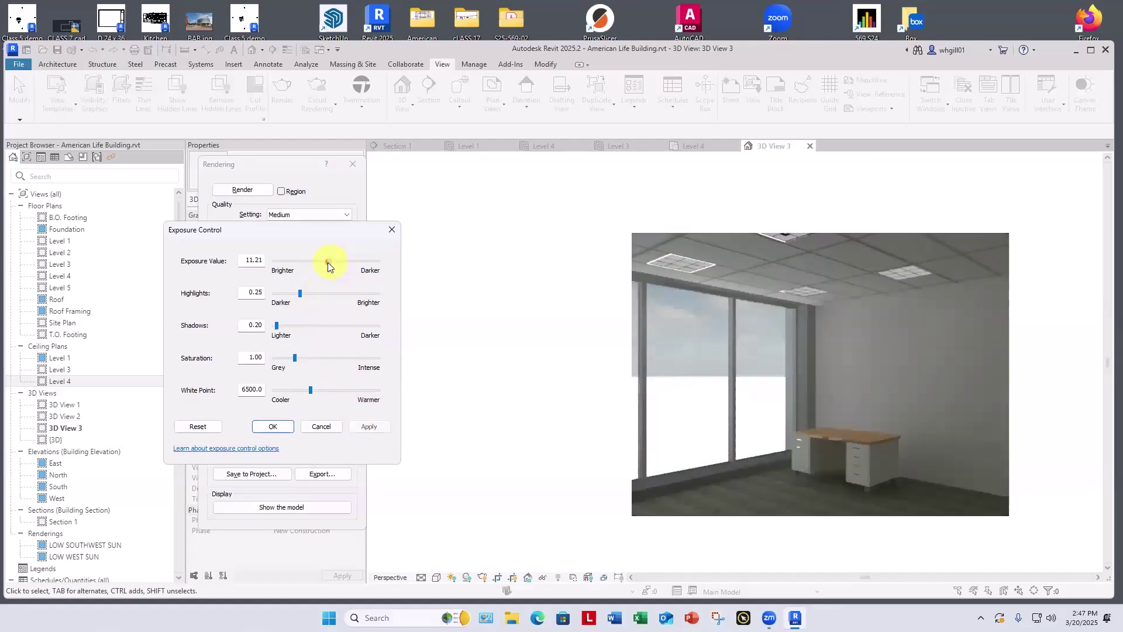
left_click(368, 426)
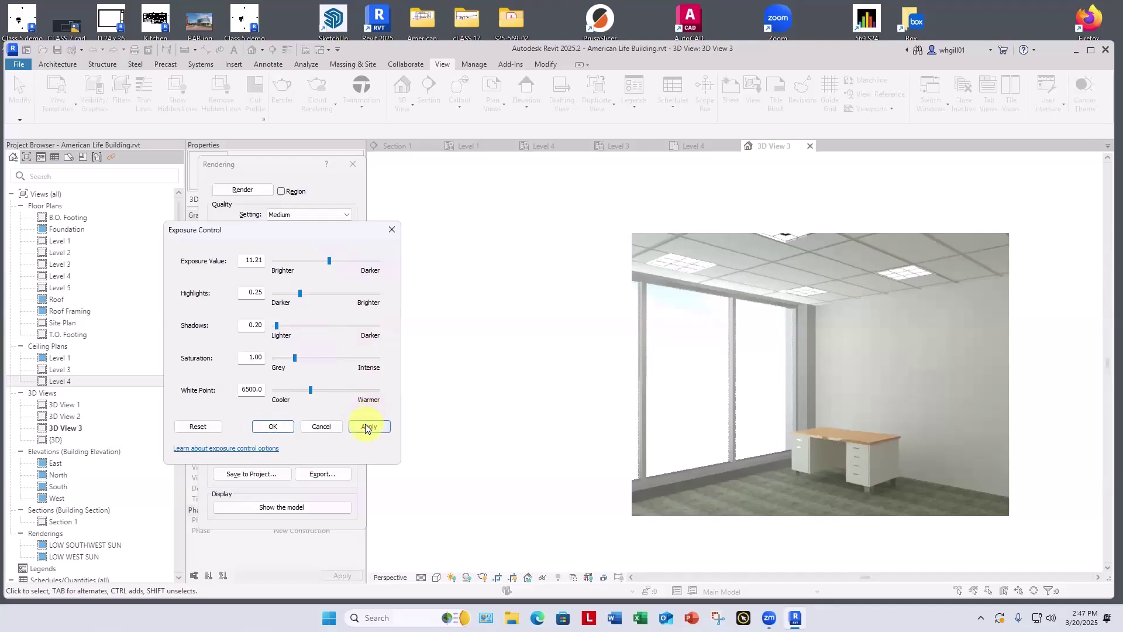
Apply the 11.21 exposure value to the rendering and render the camera view again with the Interior: Sun only lighting scheme
left_click(367, 427)
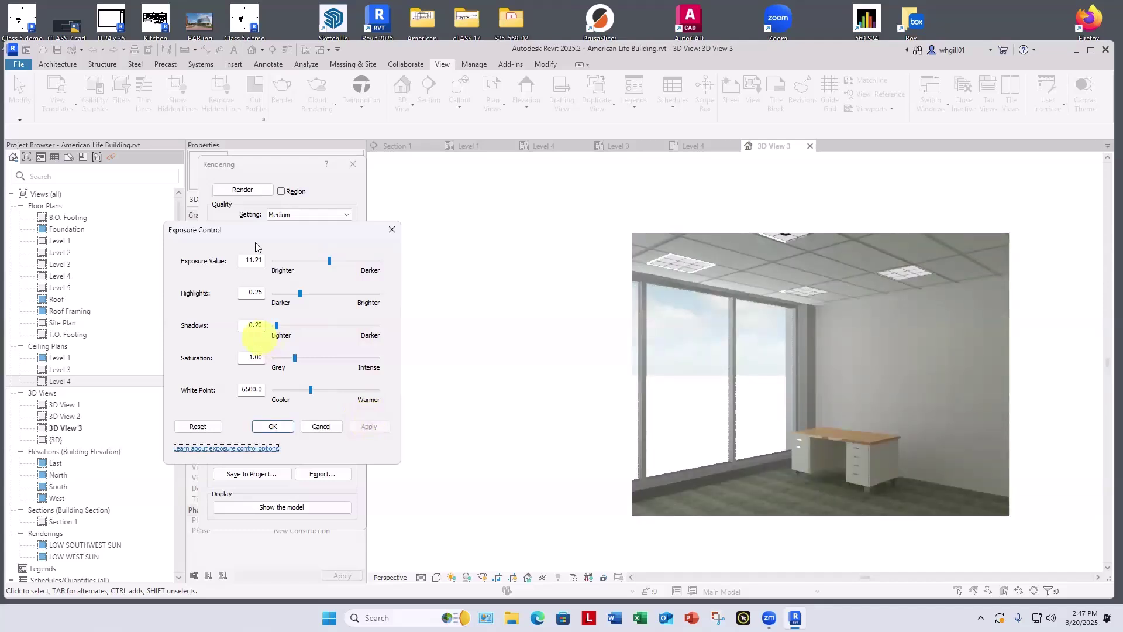
key("Return")
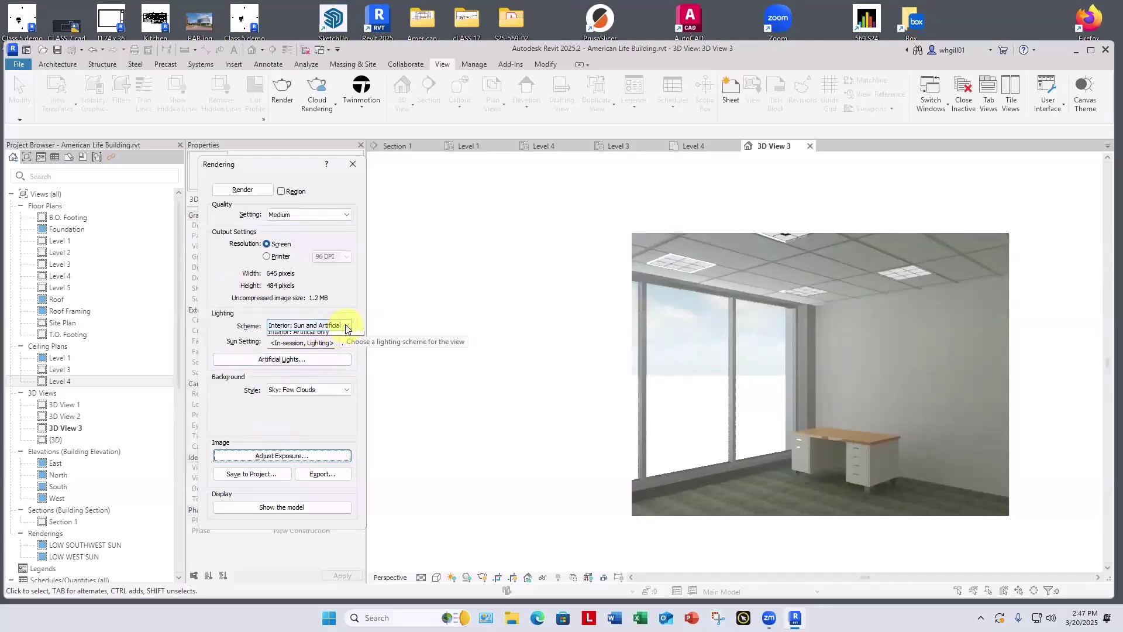
left_click(302, 355)
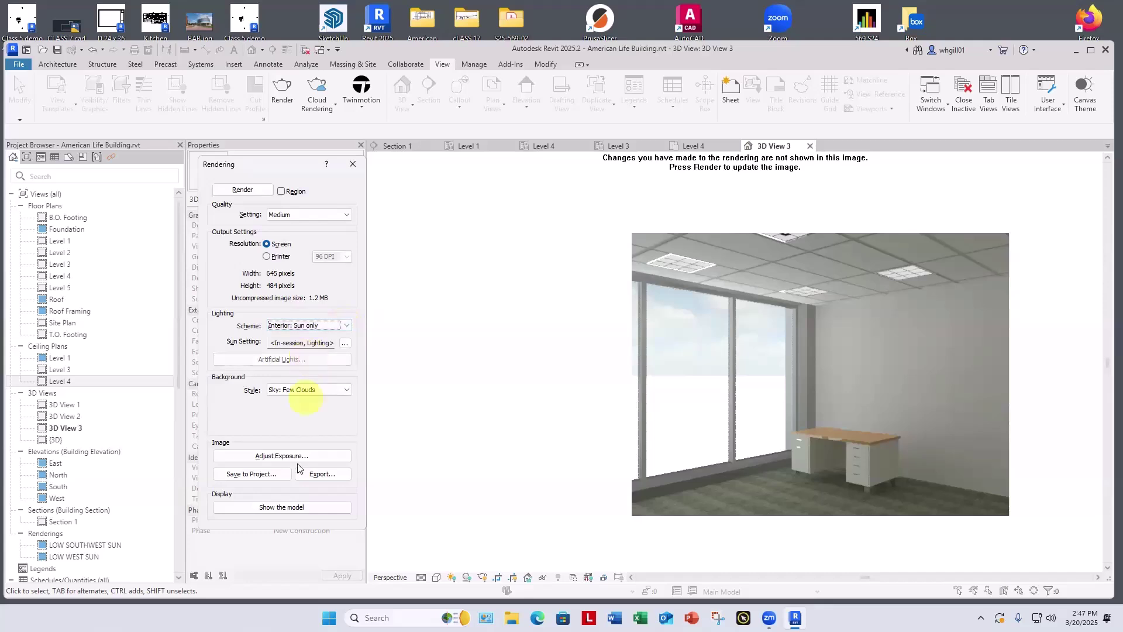
left_click(237, 189)
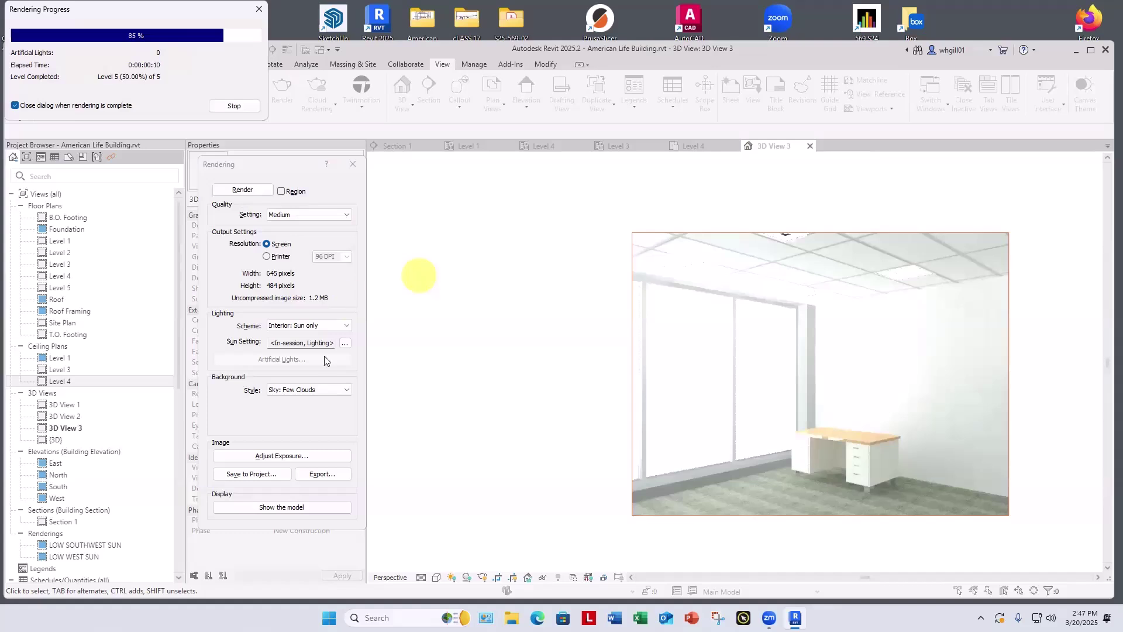
Set the sun-only rendering's exposure value to 11.21 and close the Rendering dialog to return to the model view
left_click(278, 455)
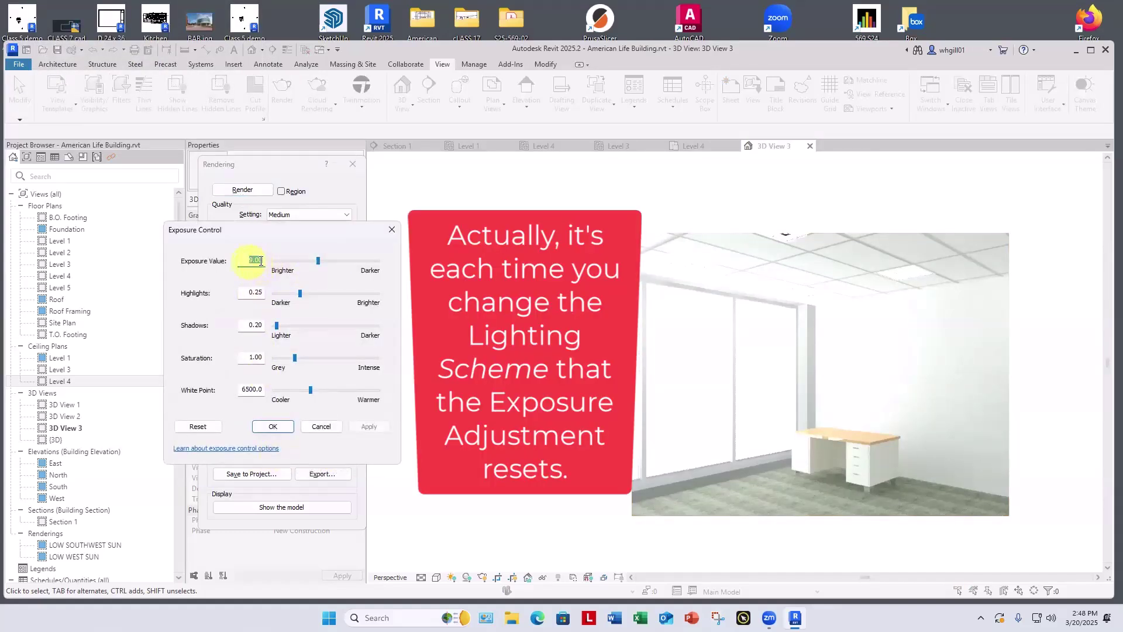
type("11.21")
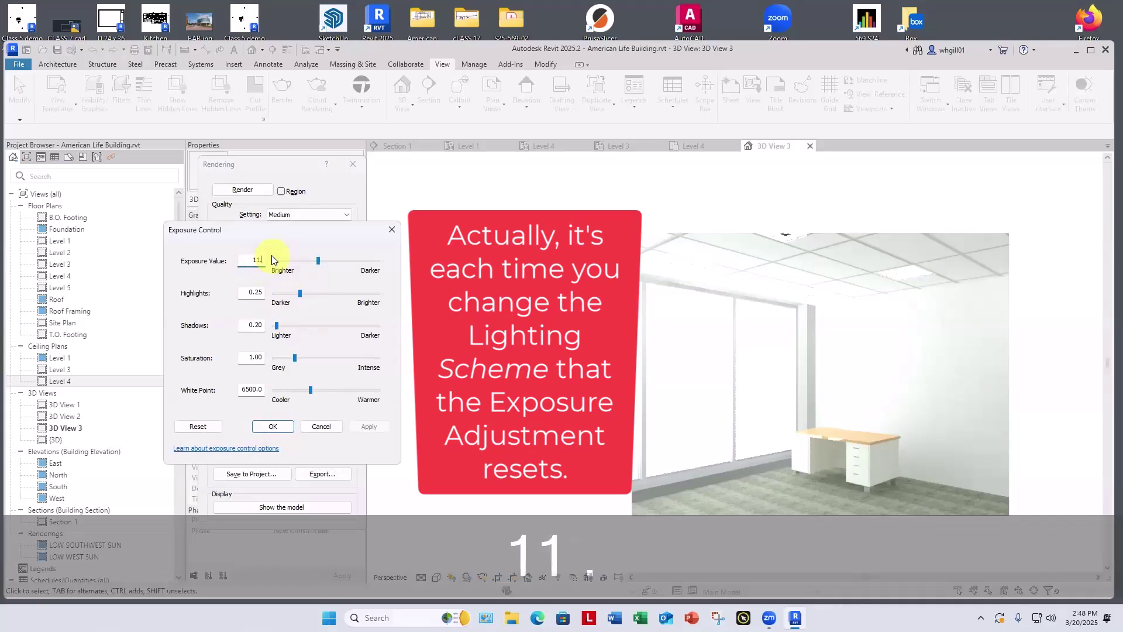
left_click(270, 426)
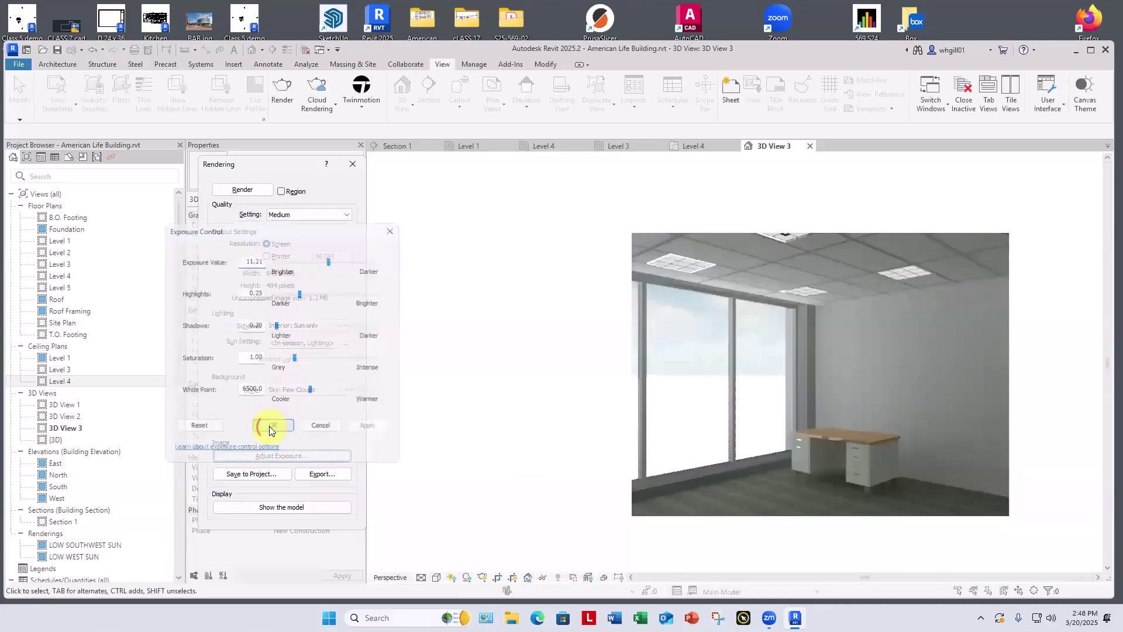
left_click(352, 163)
left_click(482, 279)
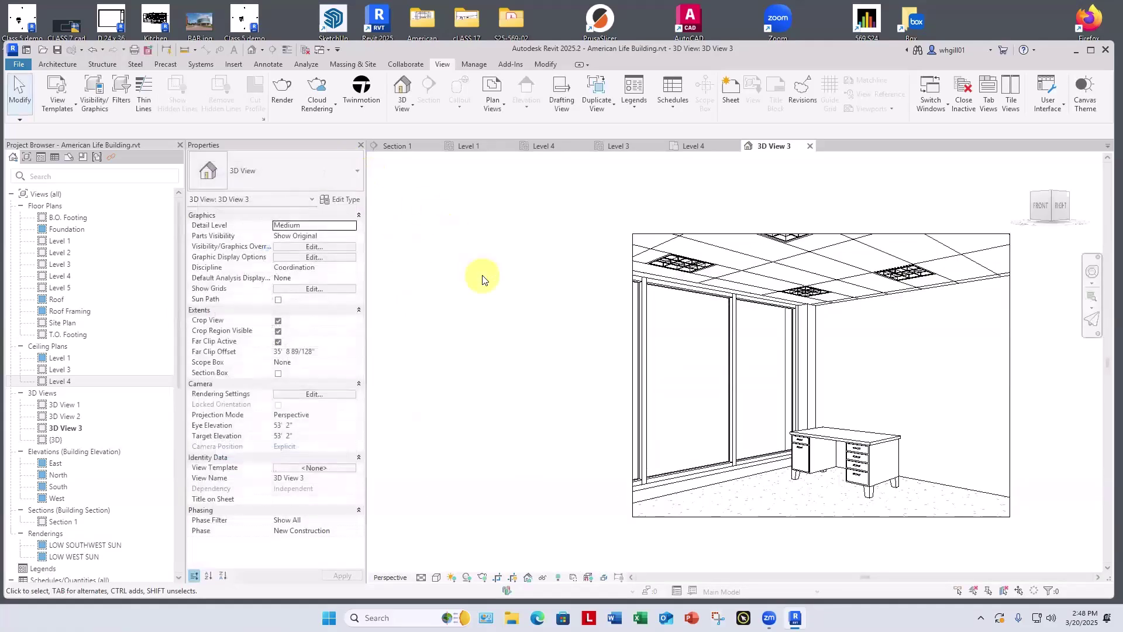